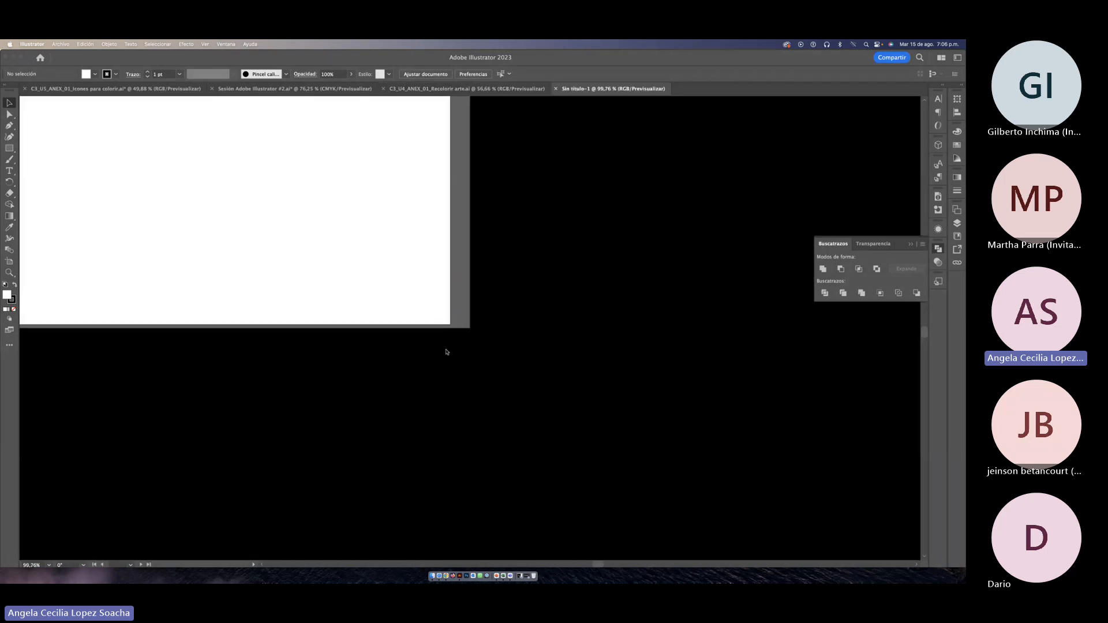
Step: Collapse the floating Buscatrazos panel in the blank untitled document
scroll(464, 355, down, 2)
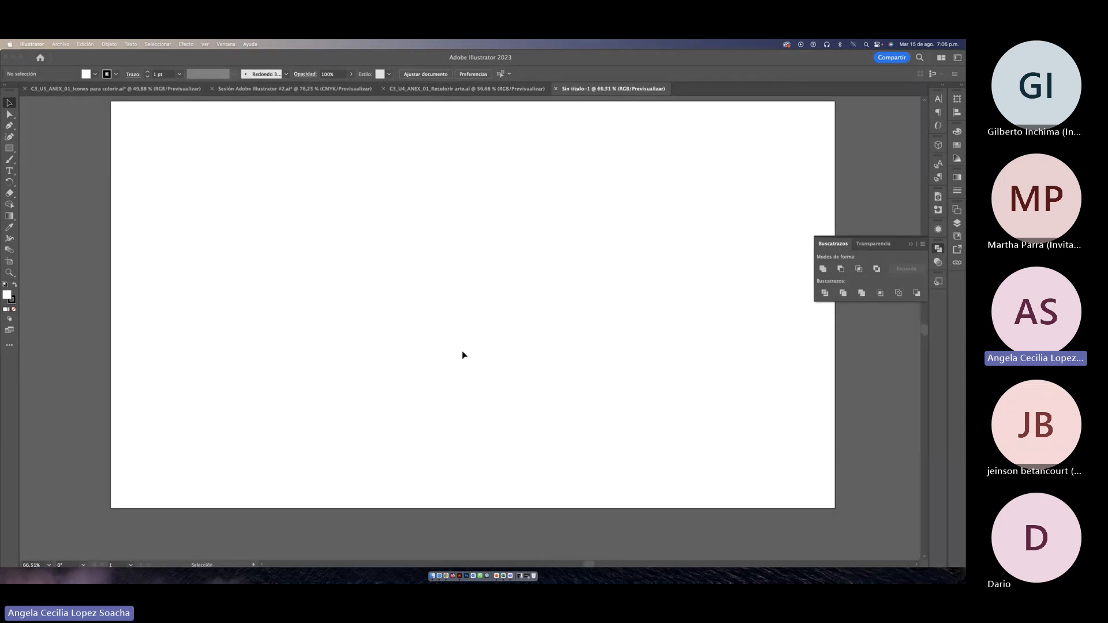
click(911, 244)
scroll(645, 252, right, 2)
scroll(645, 252, up, 2)
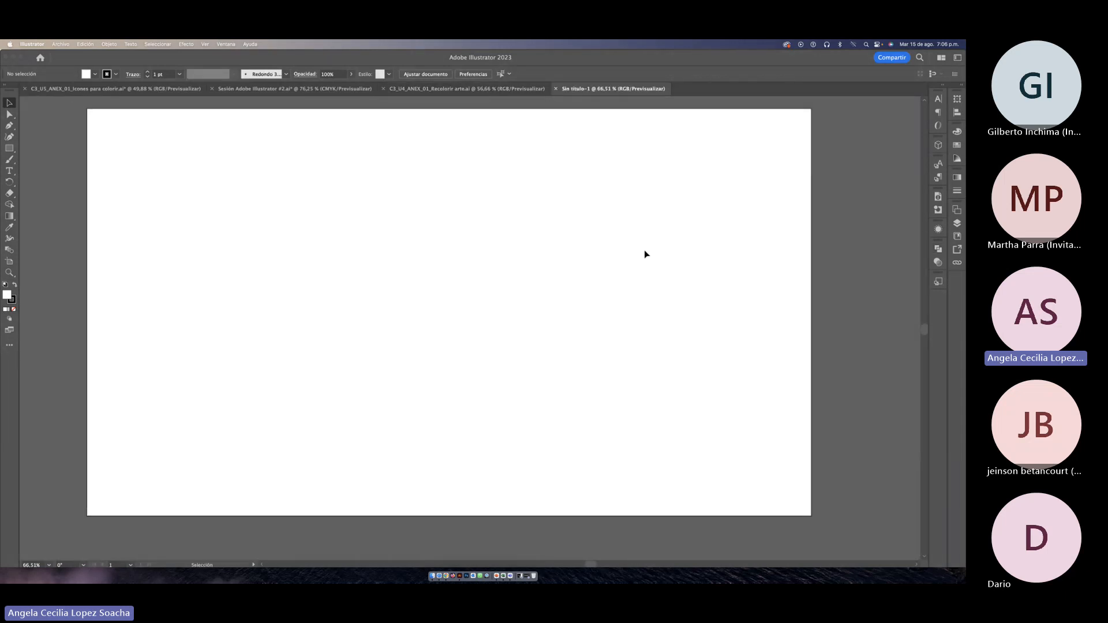
scroll(644, 252, left, 3)
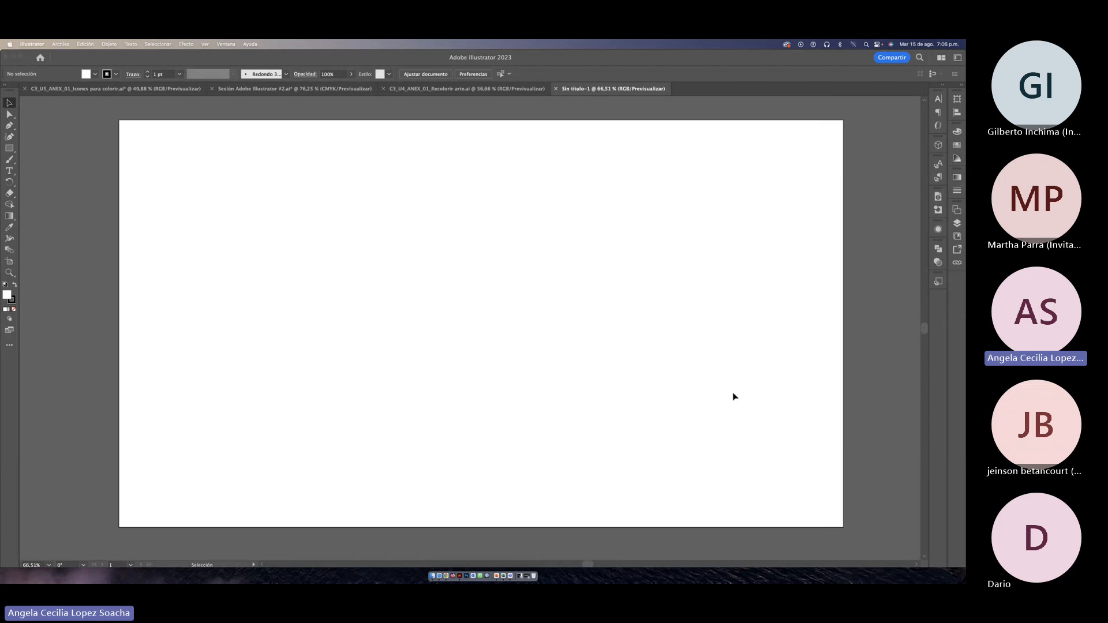
scroll(730, 396, right, 2)
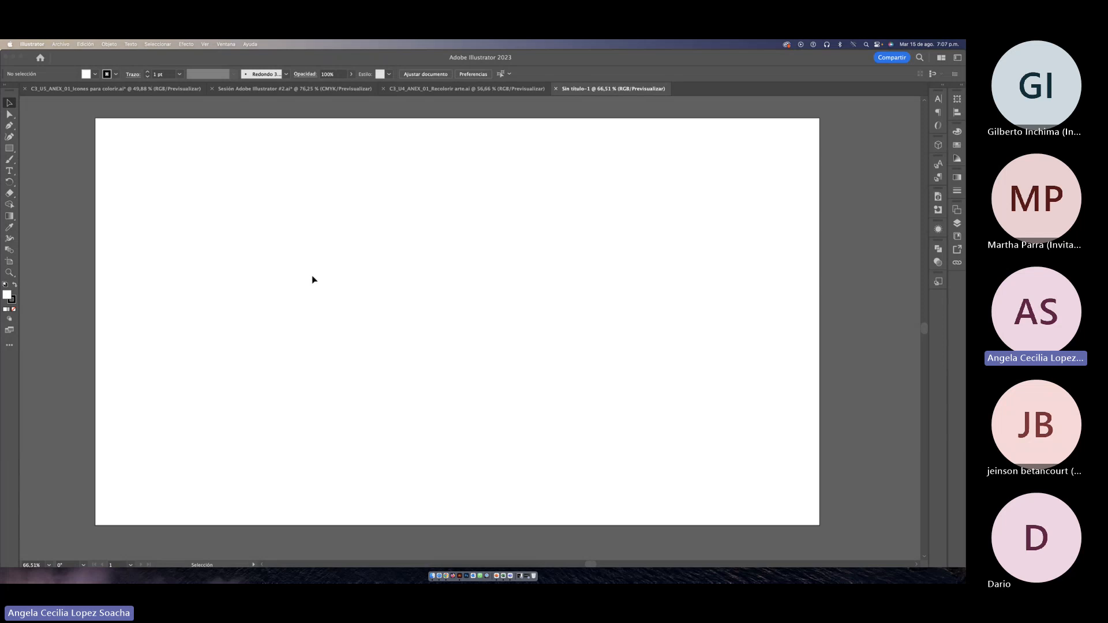
Step: Review the toucan and champagne toast drawing exercises in the Sesión Adobe Illustrator #2.ai document
click(248, 90)
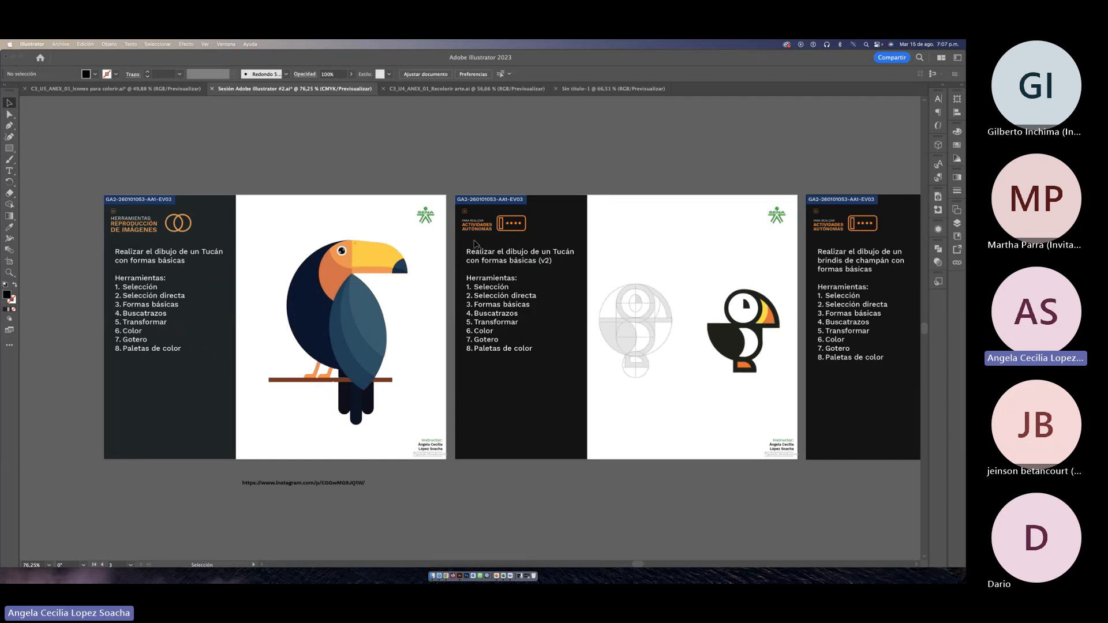
scroll(477, 245, right, 5)
scroll(476, 245, right, 7)
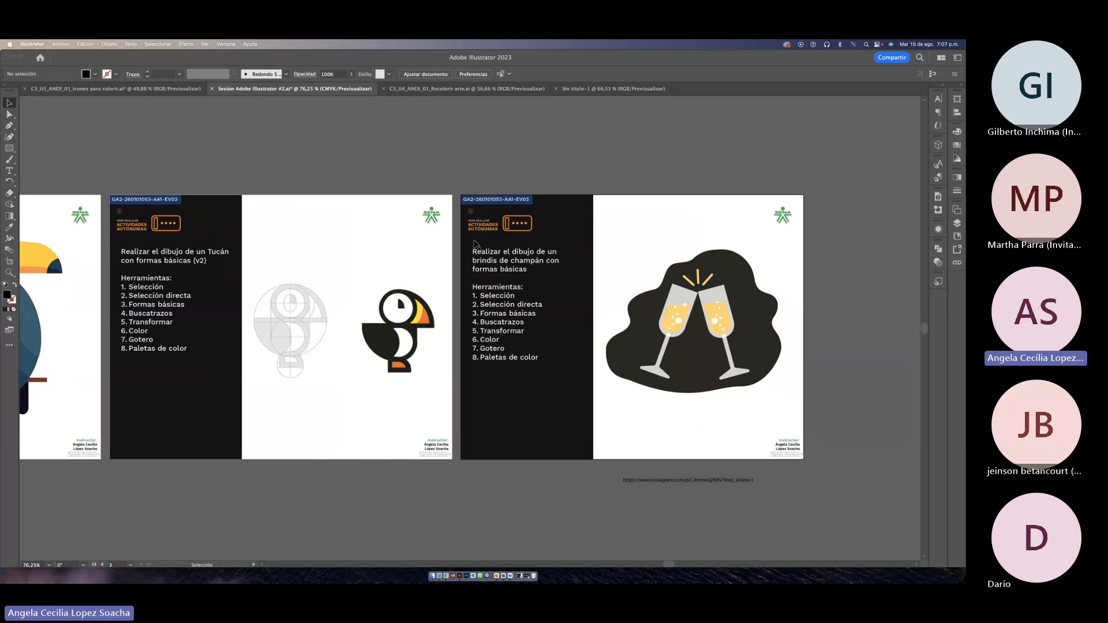
scroll(474, 244, left, 16)
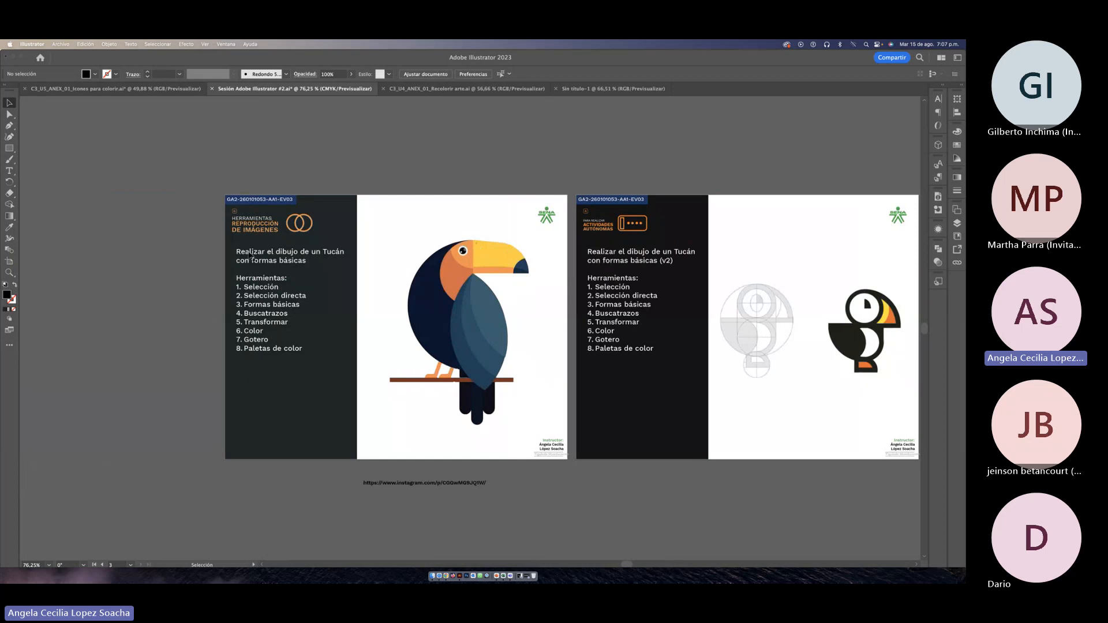
scroll(433, 283, right, 9)
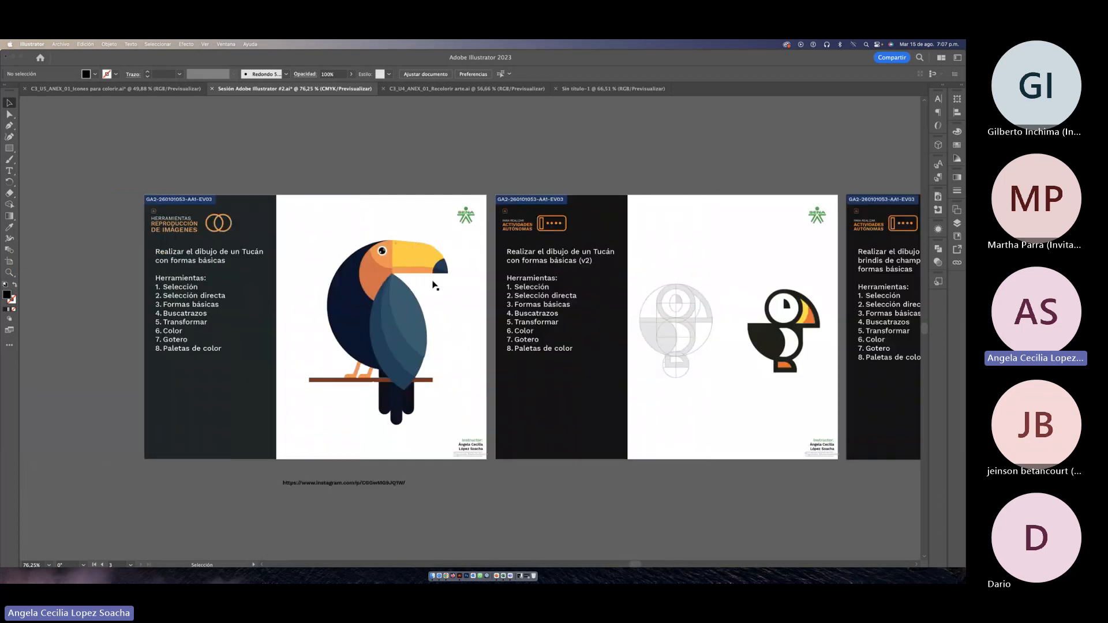
scroll(404, 260, left, 3)
scroll(234, 158, right, 2)
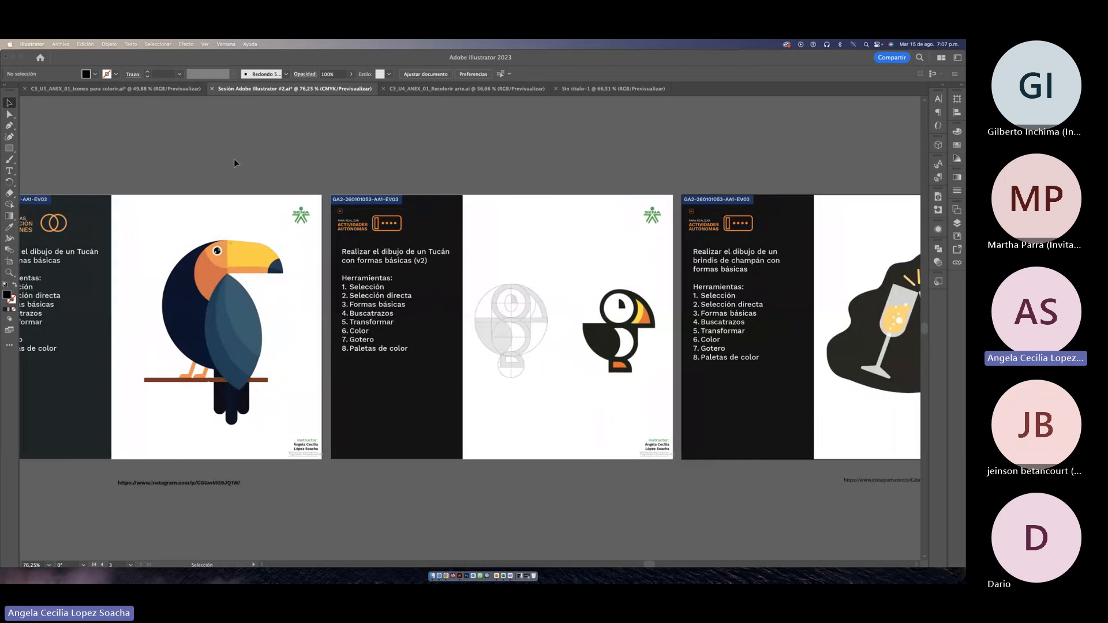
Step: Examine the fruit icons colouring document and the animal artwork in the C3_U4_ANEX_01 recolouring document
click(91, 89)
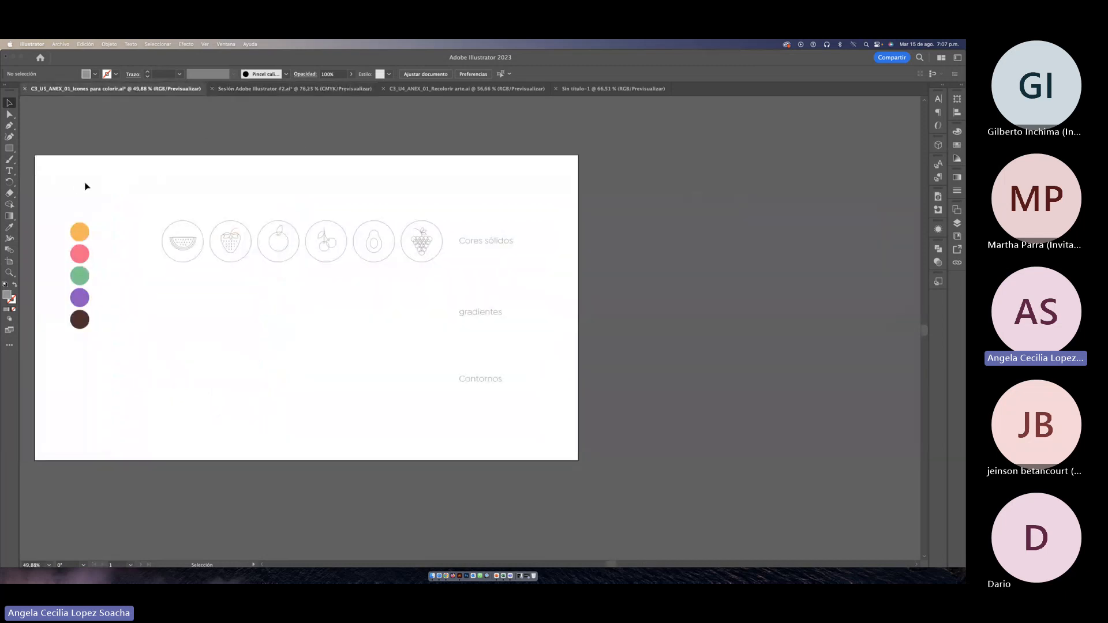
scroll(77, 186, left, 4)
scroll(76, 182, left, 2)
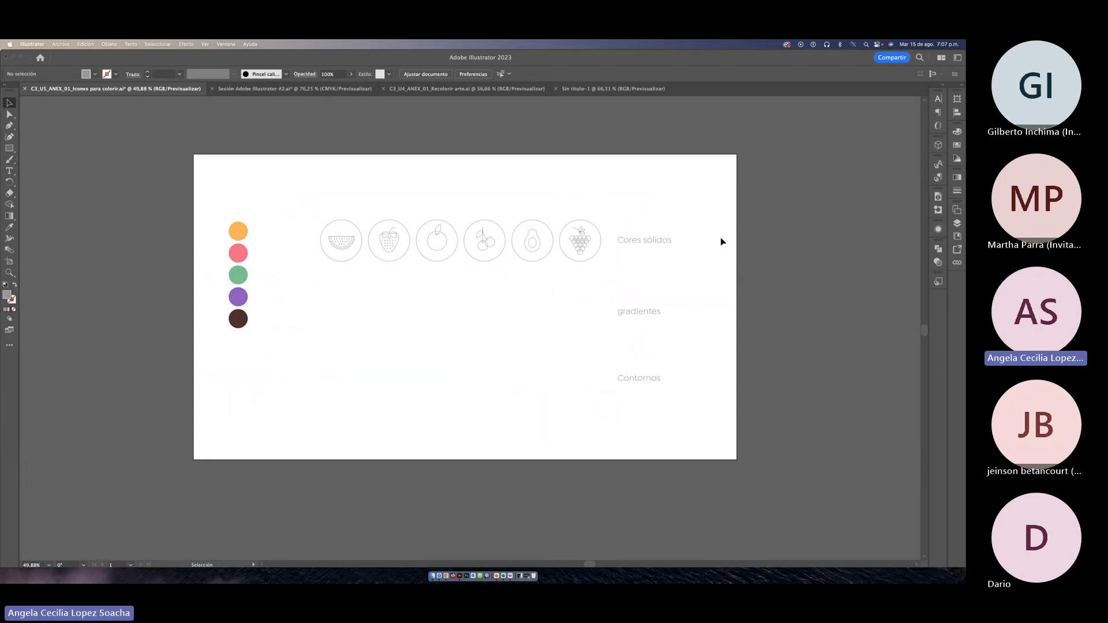
click(435, 90)
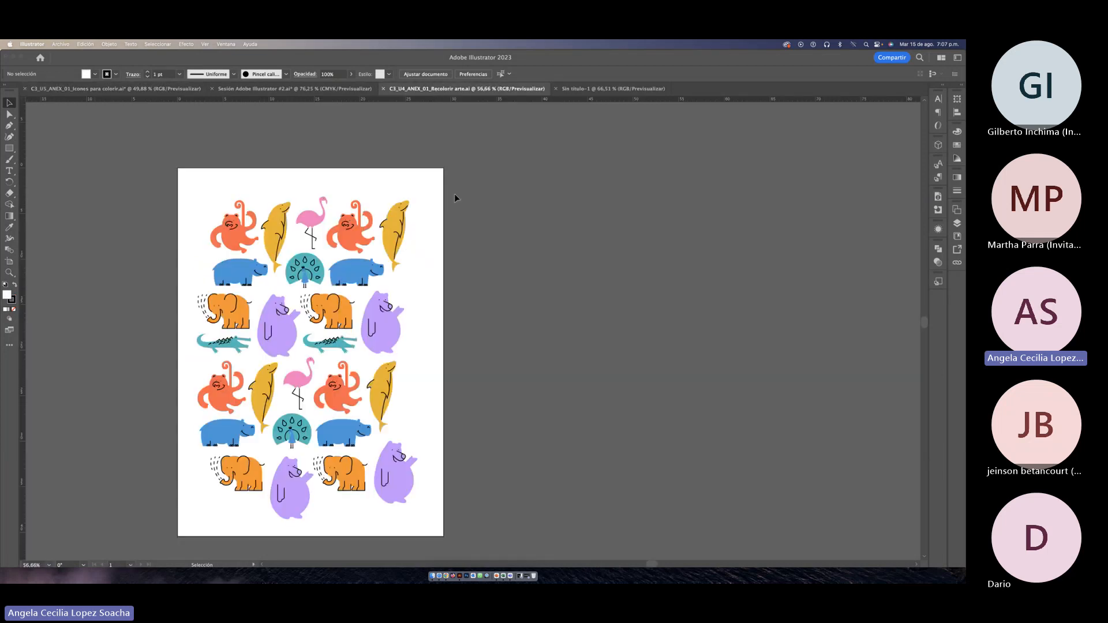
scroll(443, 196, left, 3)
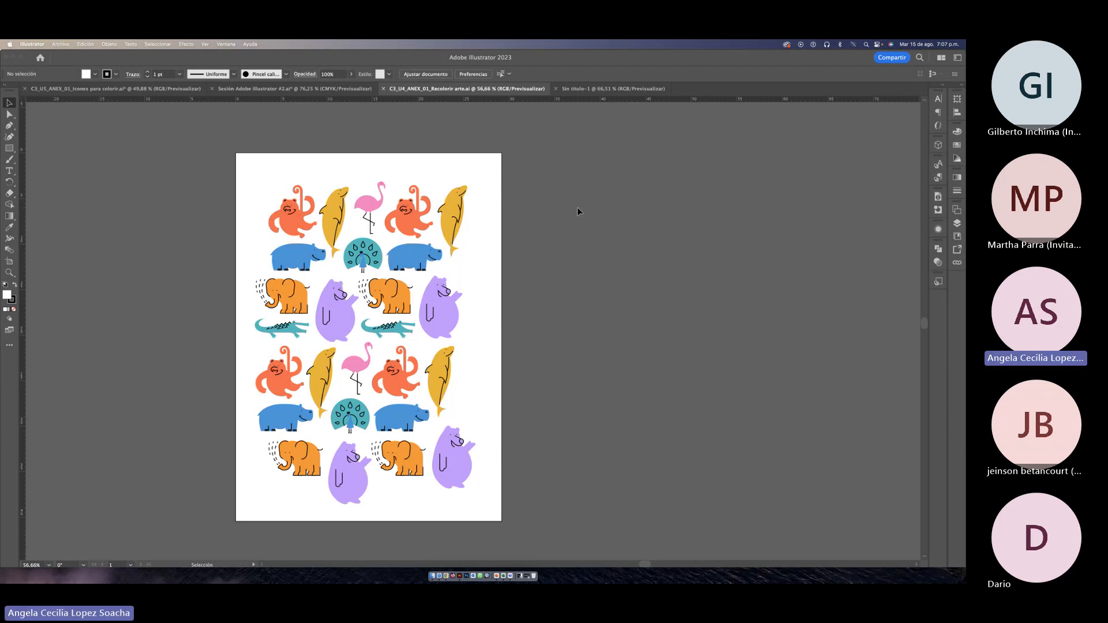
Step: Switch to the PowerPoint presentation to show the Agenda slide, and return to the animal artwork in Illustrator
key(ctrl+Up)
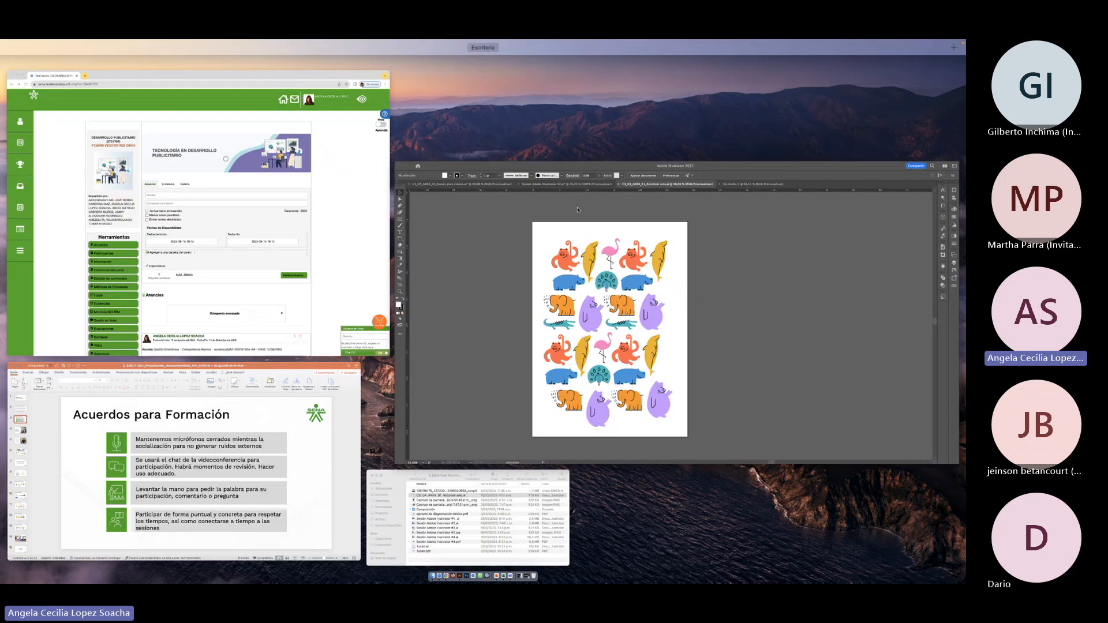
click(277, 424)
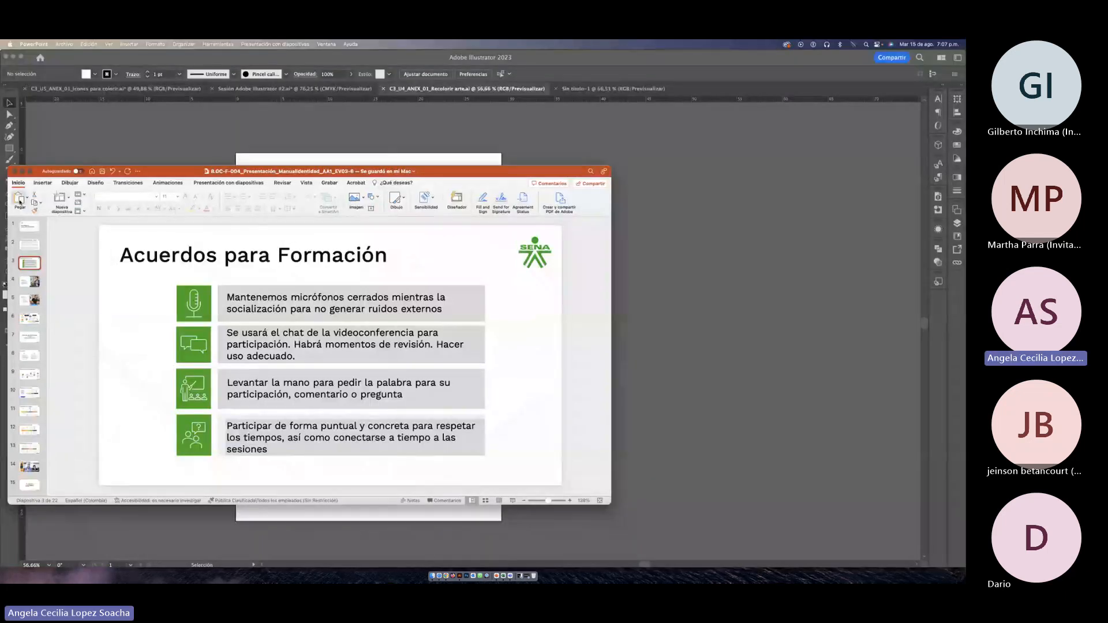
click(32, 300)
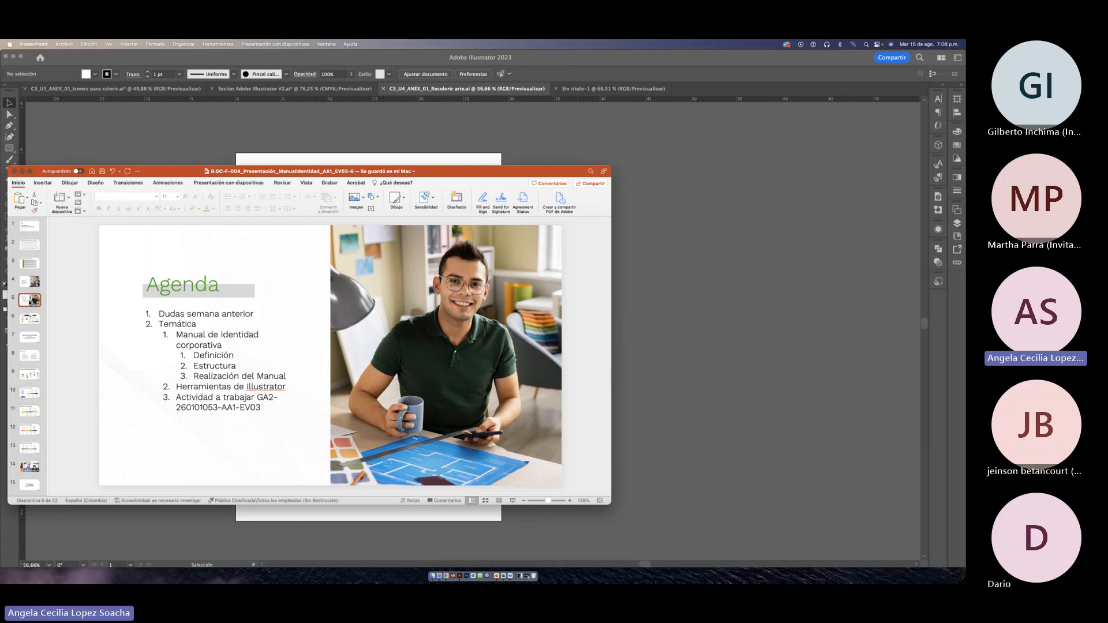
click(212, 117)
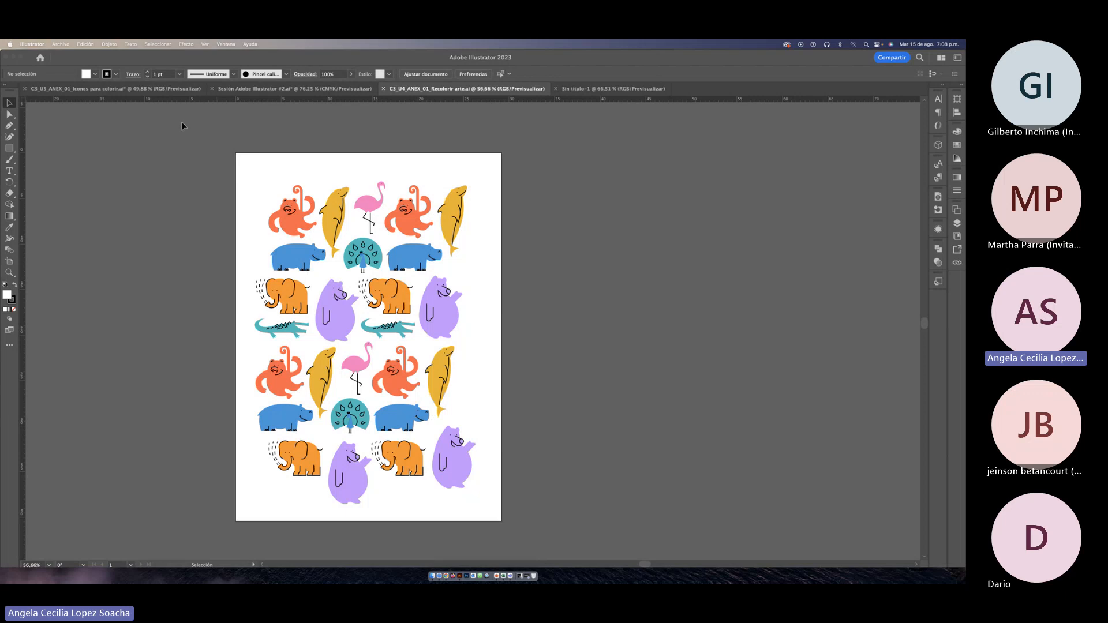
Step: Enlarge the first orange animal in the top row outward from its lower-right corner and deselect it
click(291, 231)
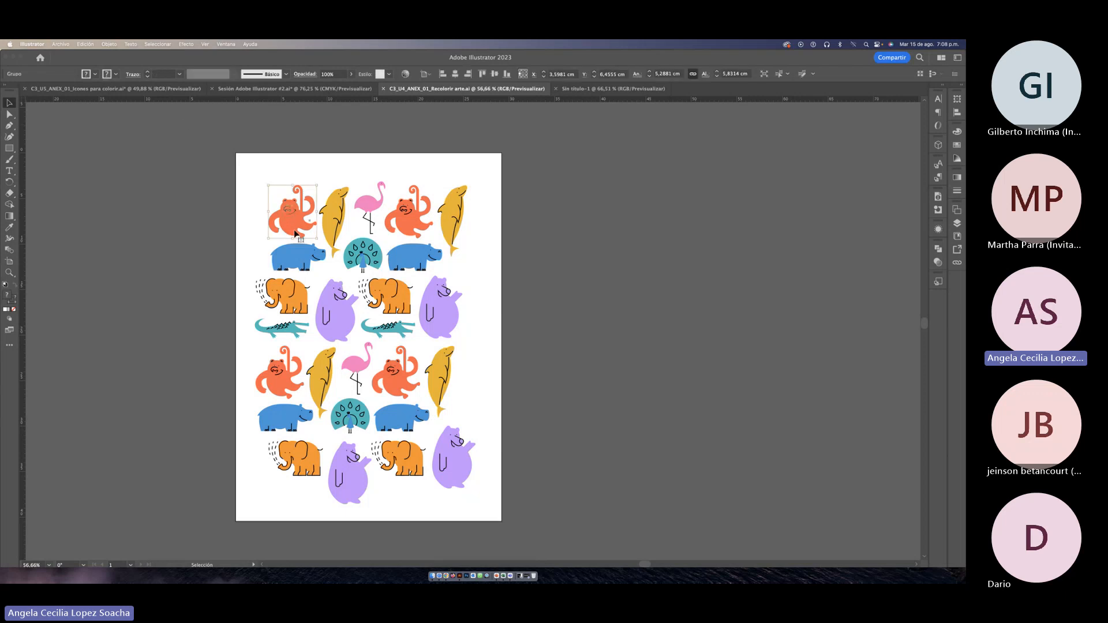
drag(268, 186, 252, 168)
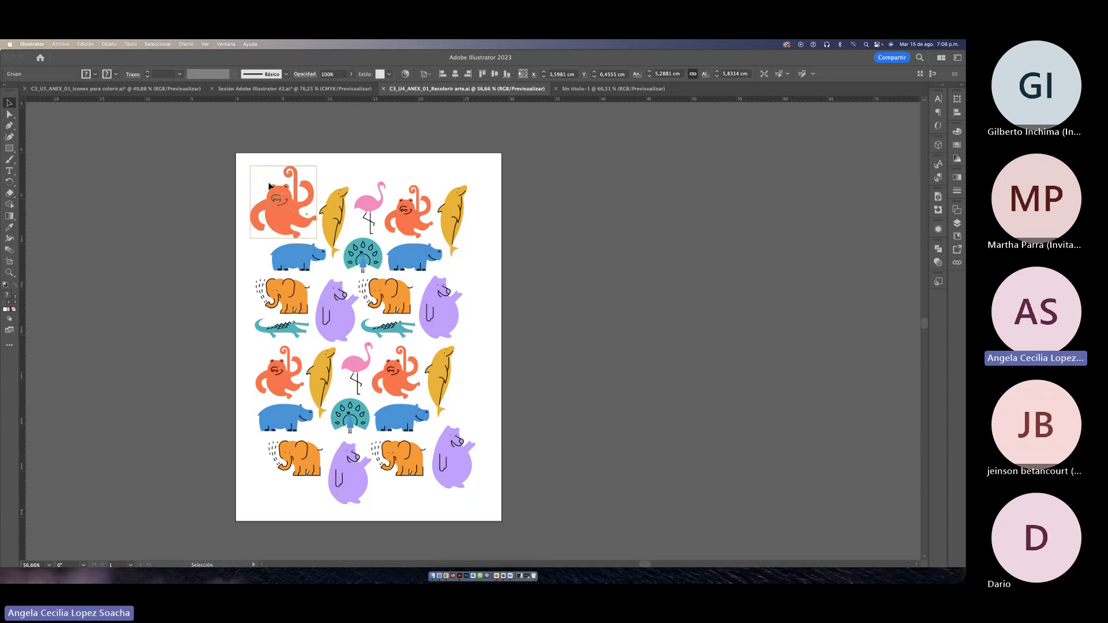
click(478, 278)
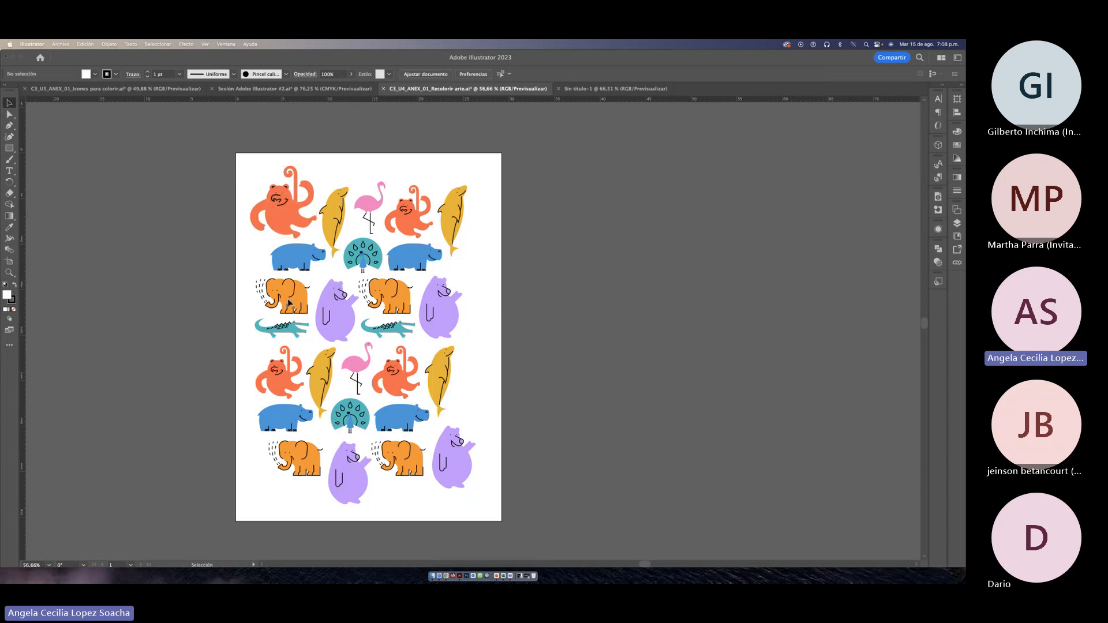
Step: Examine the animal artwork up close and the commands for selecting by same attribute or by object type
scroll(289, 302, down, 3)
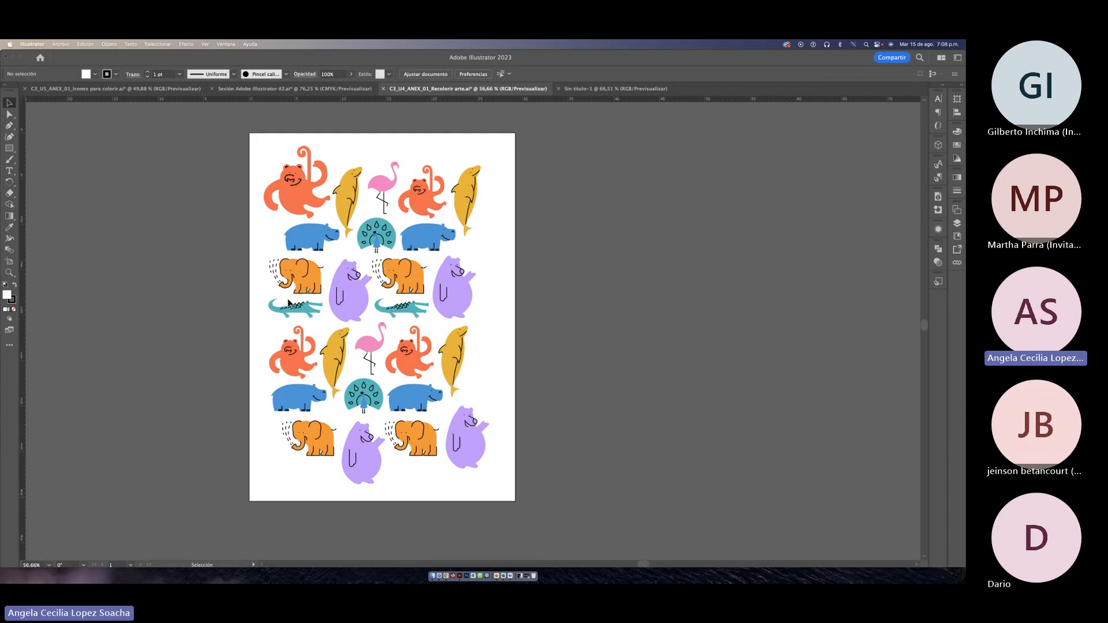
scroll(287, 301, left, 2)
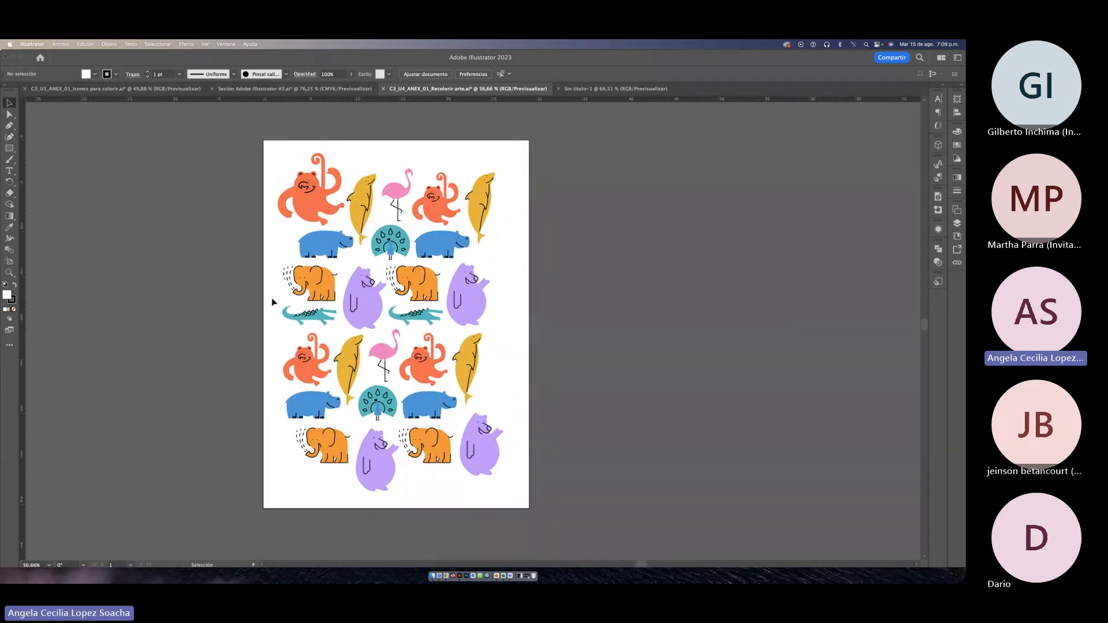
key(z)
drag(370, 281, 375, 281)
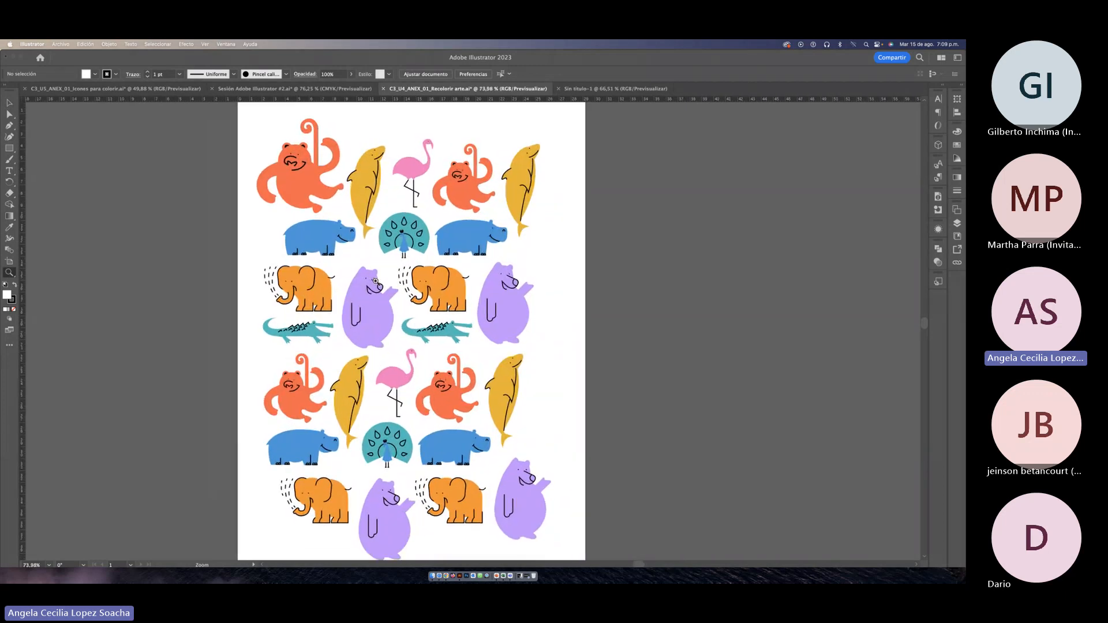
click(9, 102)
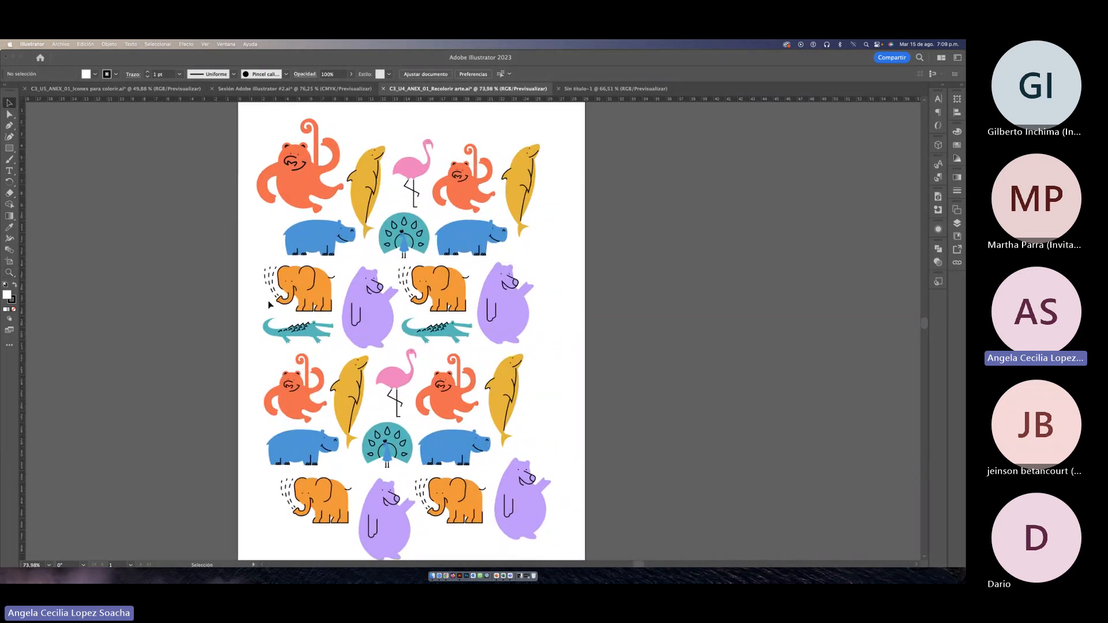
scroll(272, 306, right, 2)
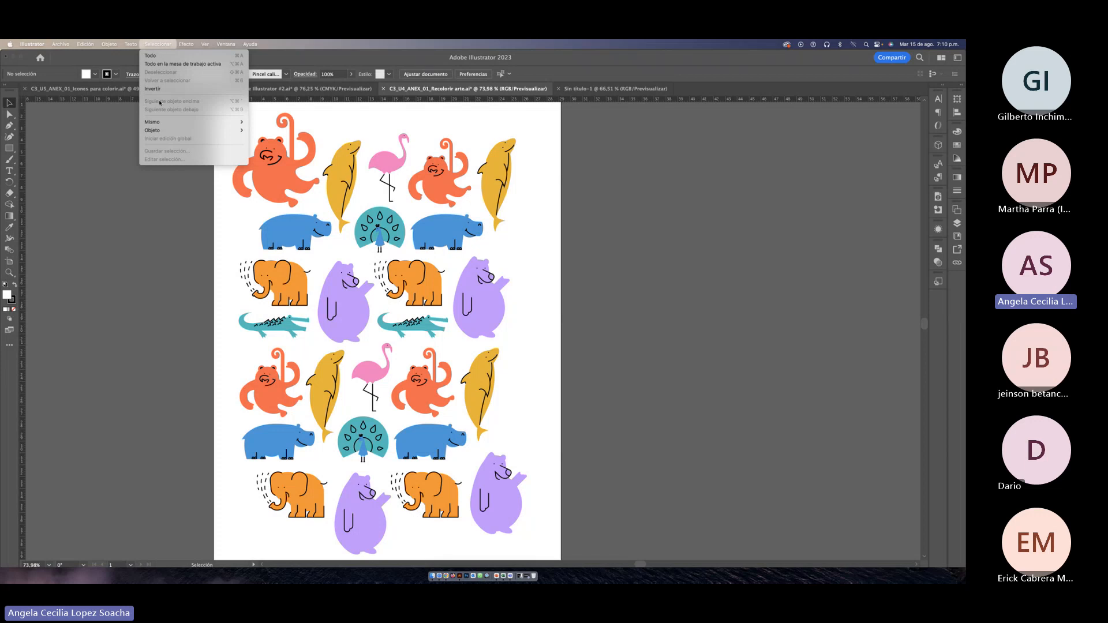
mouse_move(156, 123)
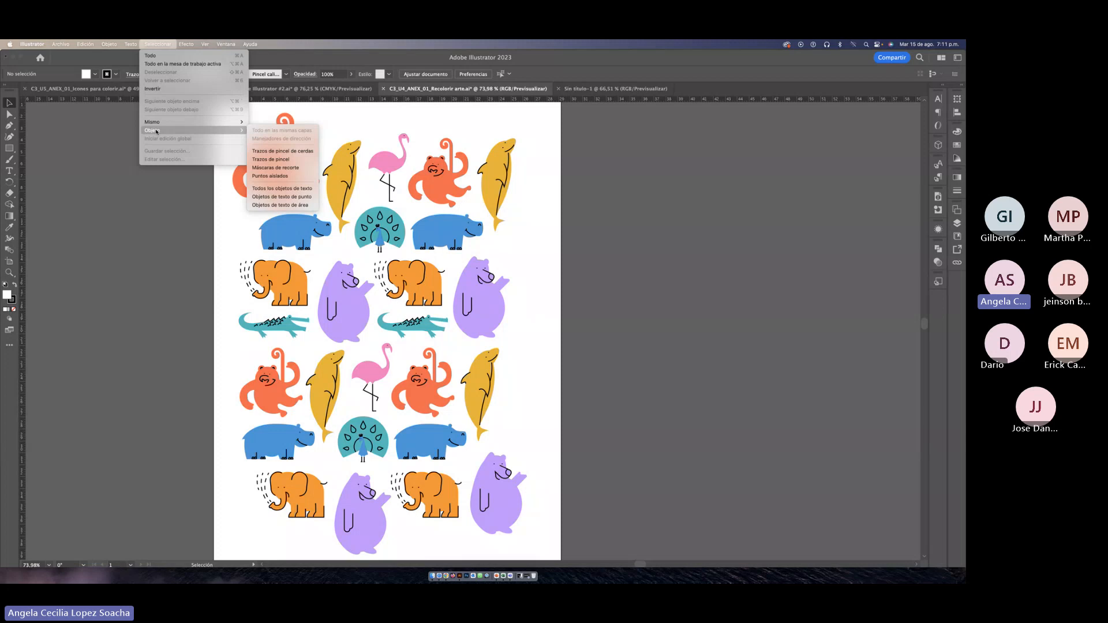
click(225, 209)
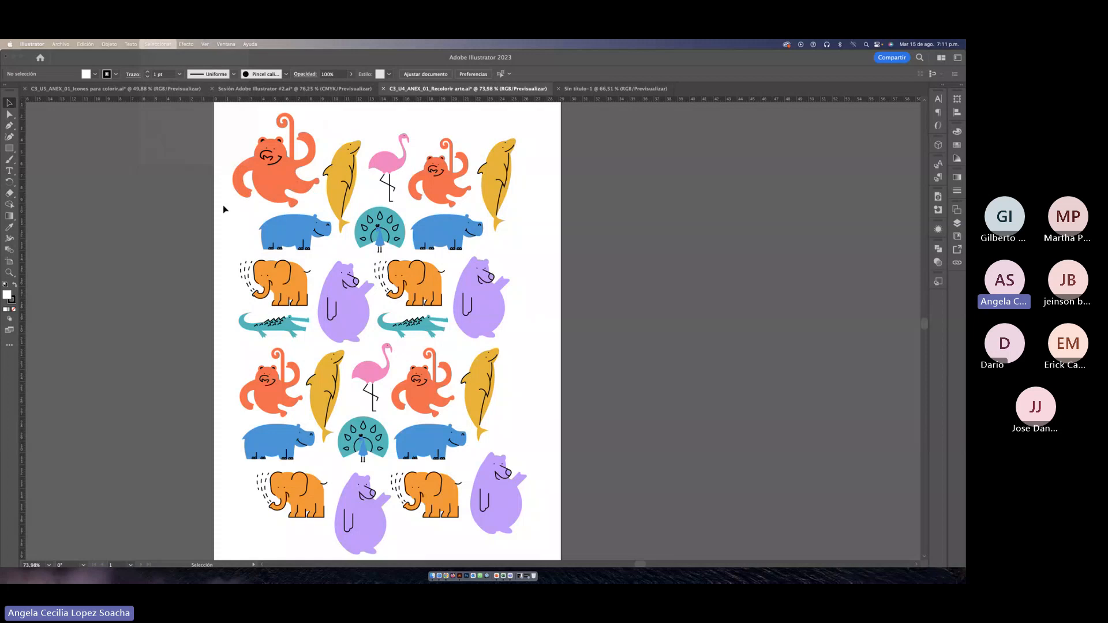
Step: Try to select all objects sharing the fill colour of the enlarged orange animal group, and clear the selection
click(266, 180)
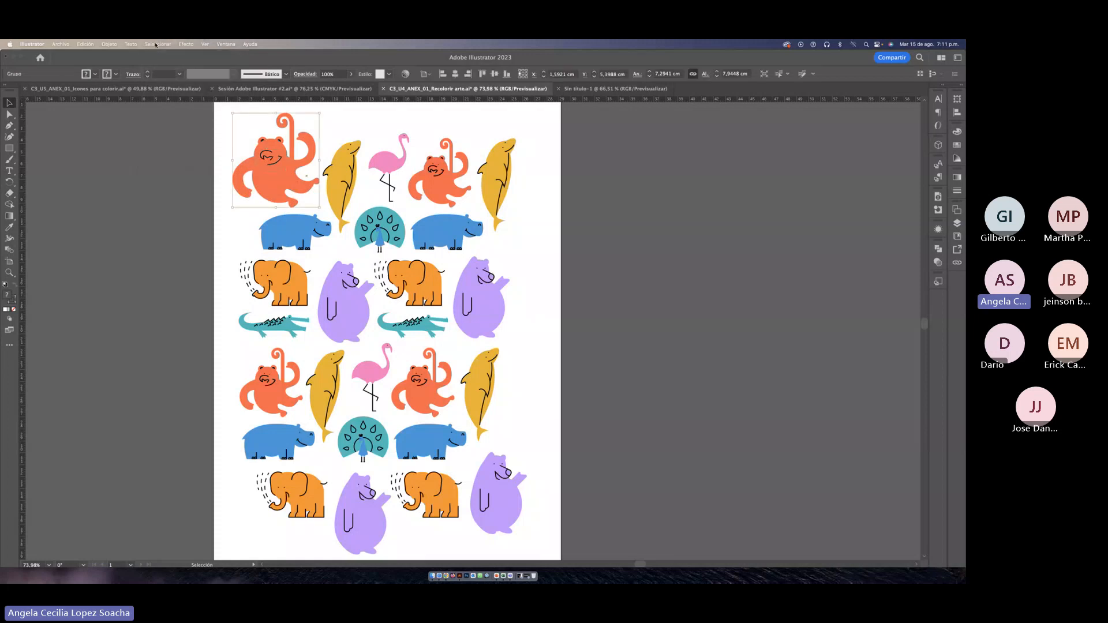
click(155, 45)
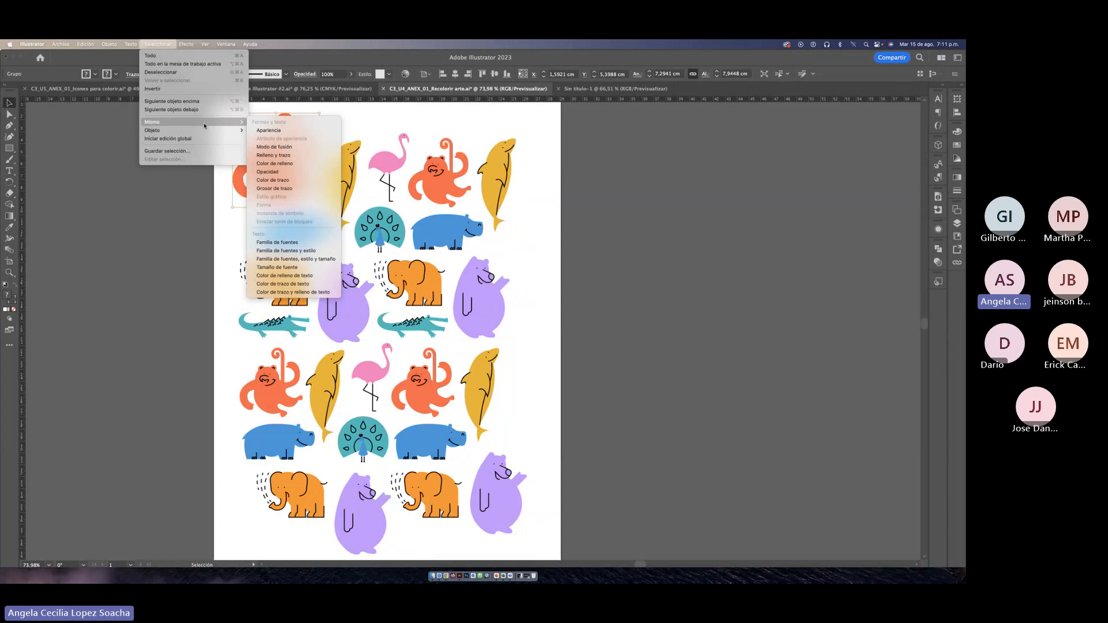
click(278, 165)
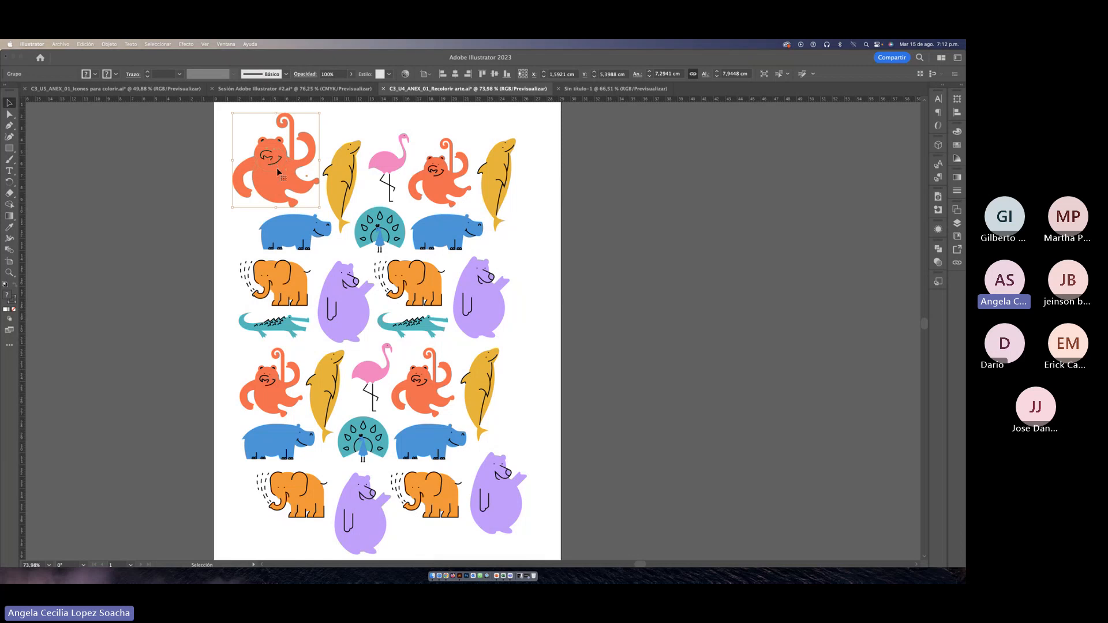
click(221, 200)
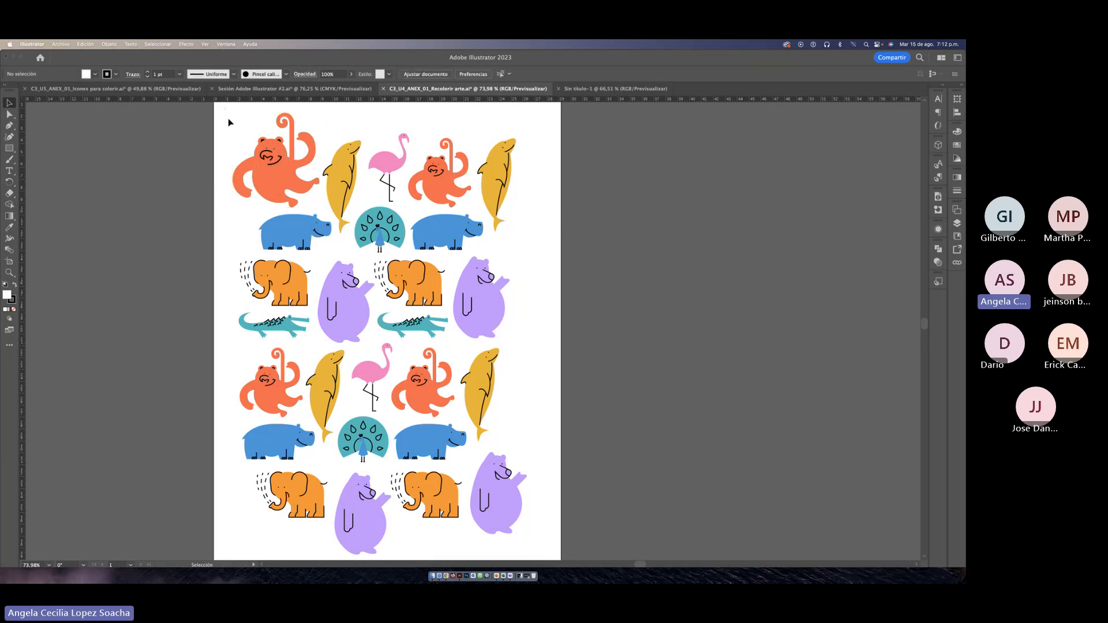
Step: Ungroup all the animals on the artboard and check the enlarged orange animal's body, arms and face as separate selections
drag(225, 107, 573, 553)
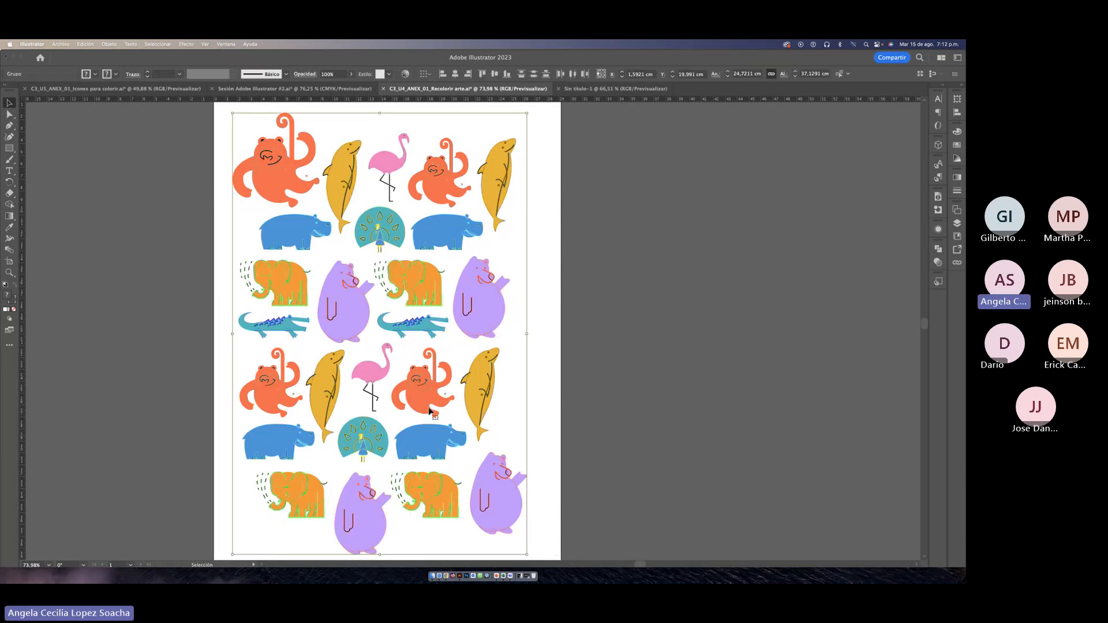
click(108, 45)
click(113, 103)
click(261, 175)
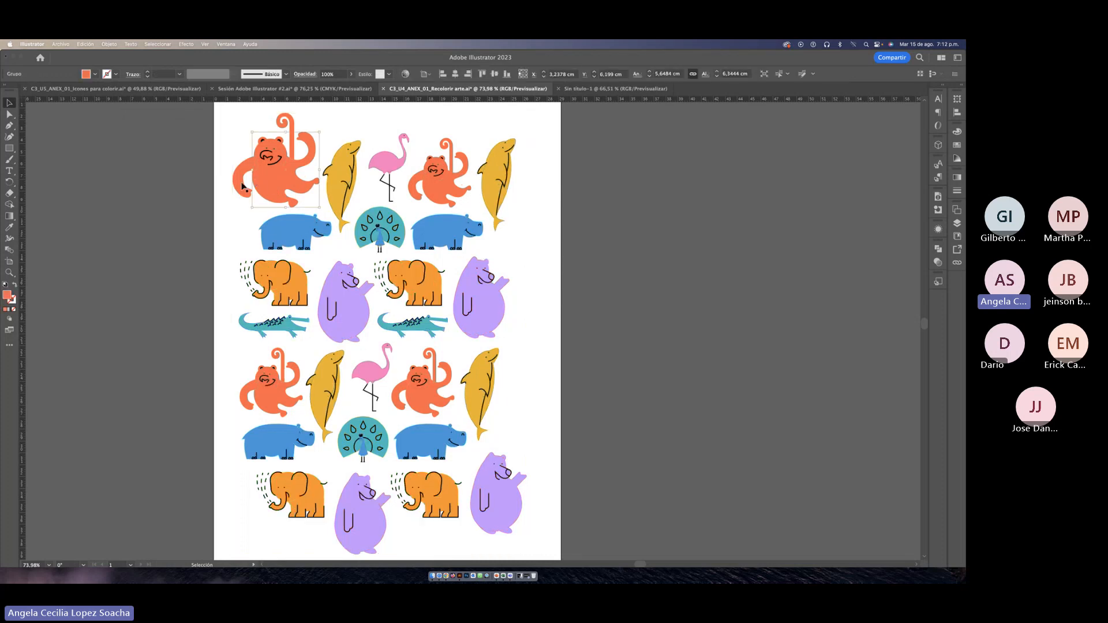
click(242, 184)
click(292, 128)
click(272, 160)
Step: Select all shapes sharing the fill colour of the enlarged orange animal's arm, recolour them green and deselect
click(239, 192)
click(155, 44)
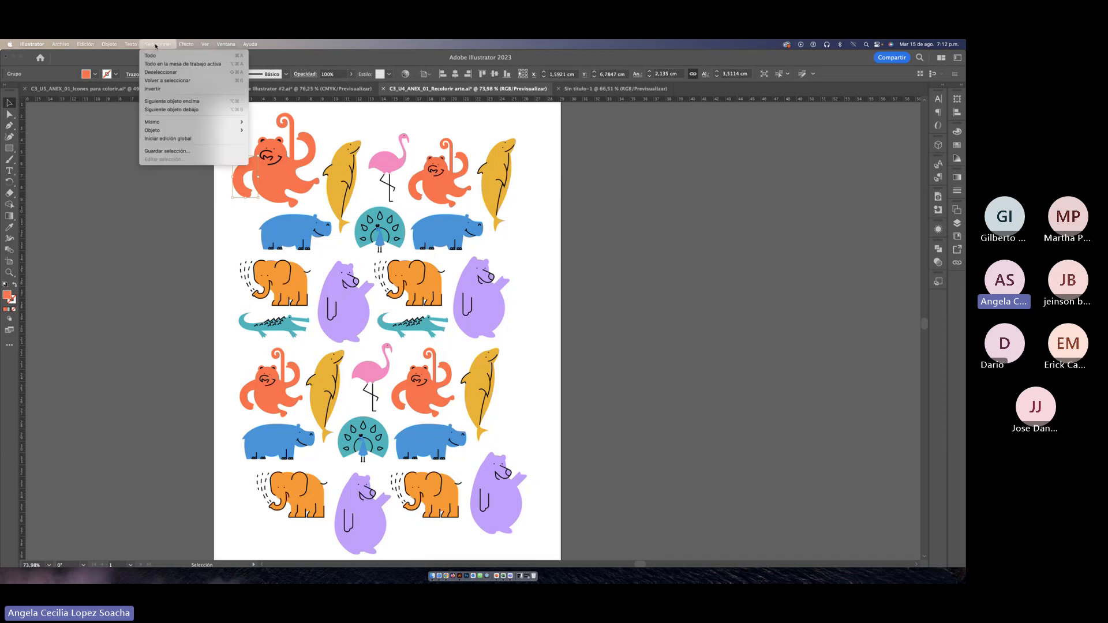
mouse_move(197, 122)
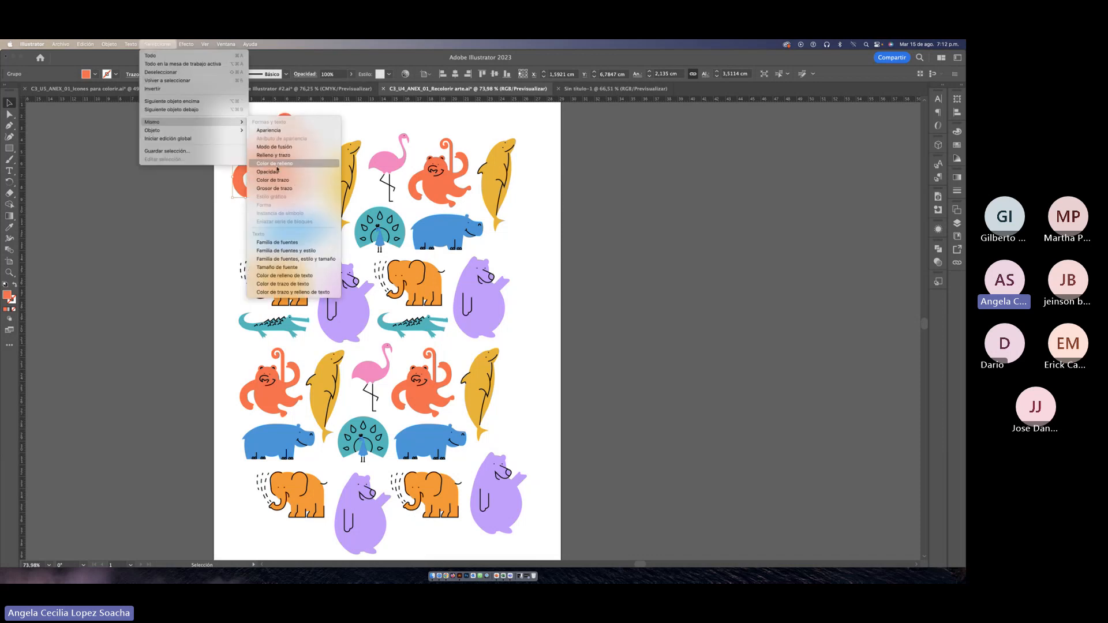
click(277, 165)
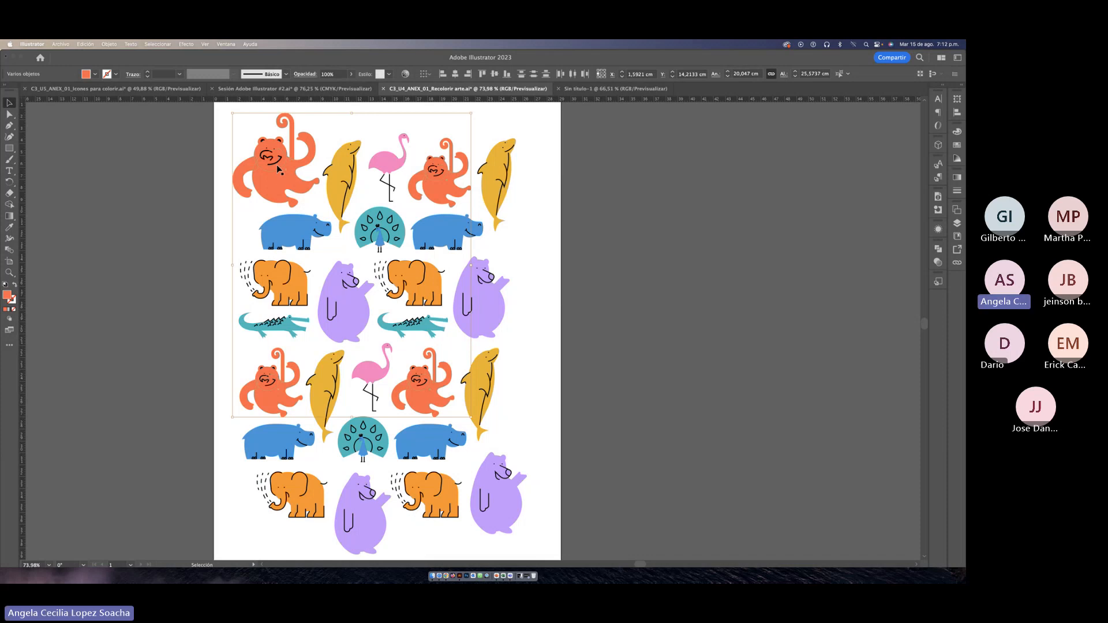
double_click(7, 296)
click(458, 280)
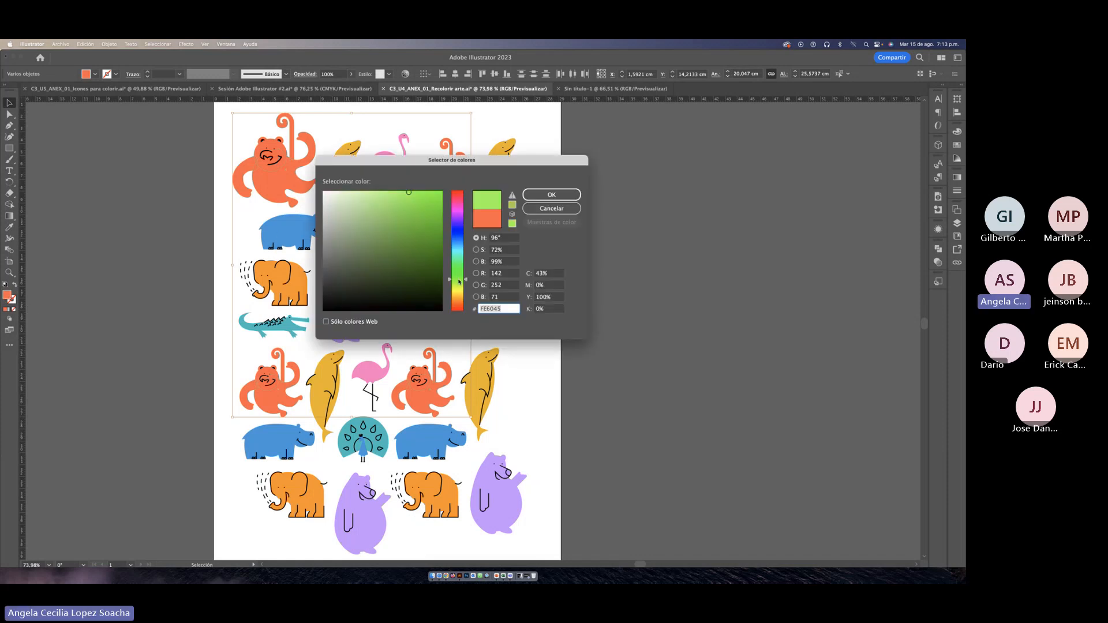
click(408, 212)
click(537, 191)
click(689, 275)
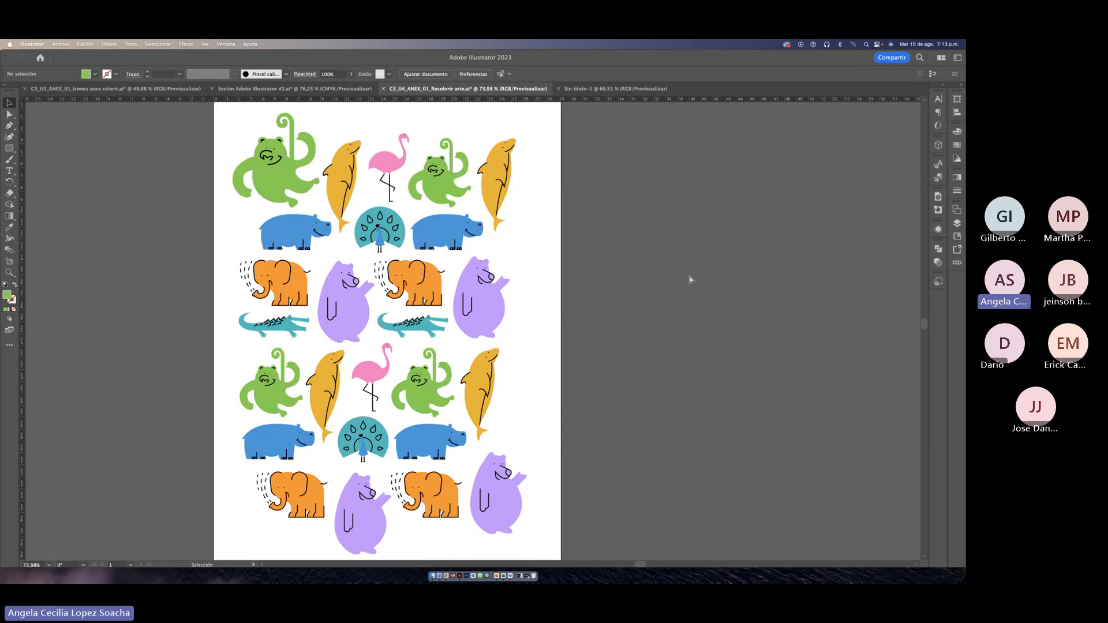
Step: Undo the green recolouring and the edits just before it, and clear the selection
key(super+z)
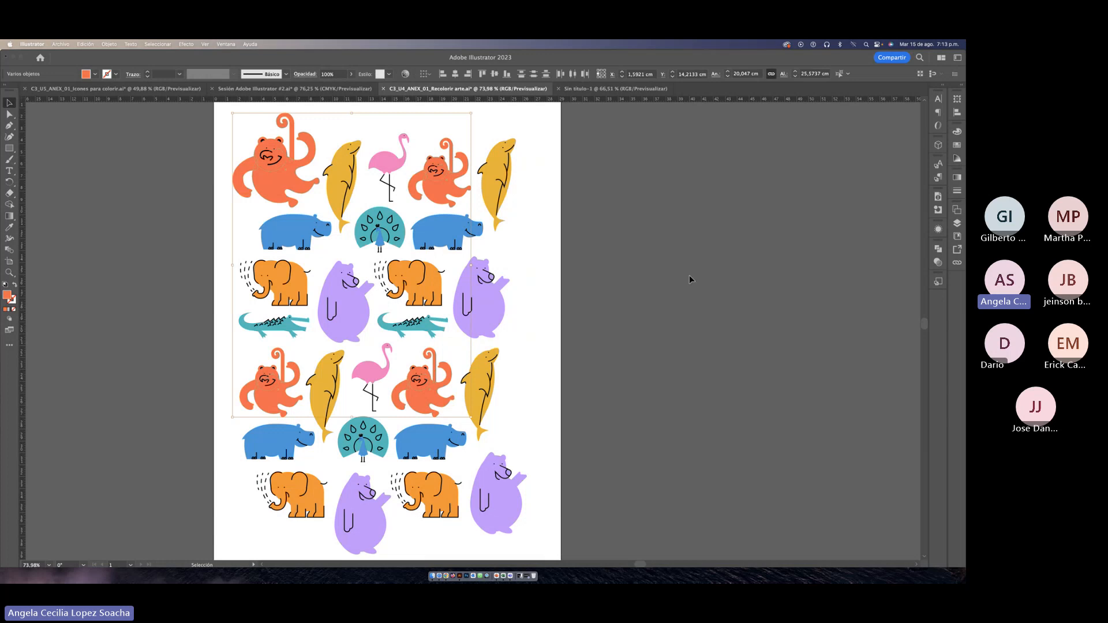
key(super+z)
key(super+z)
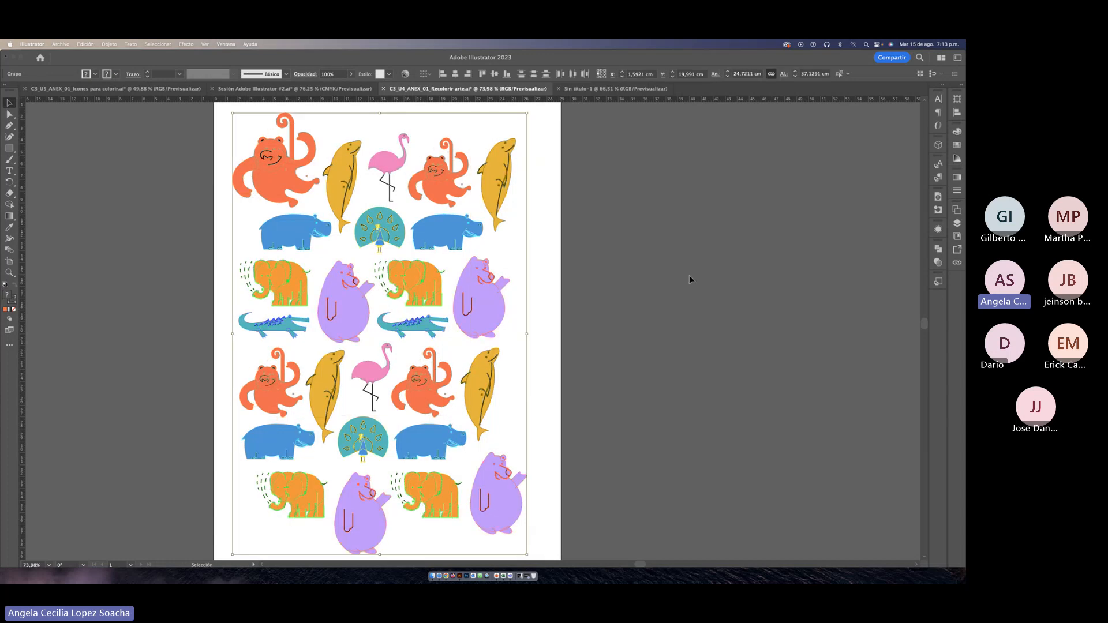
click(543, 259)
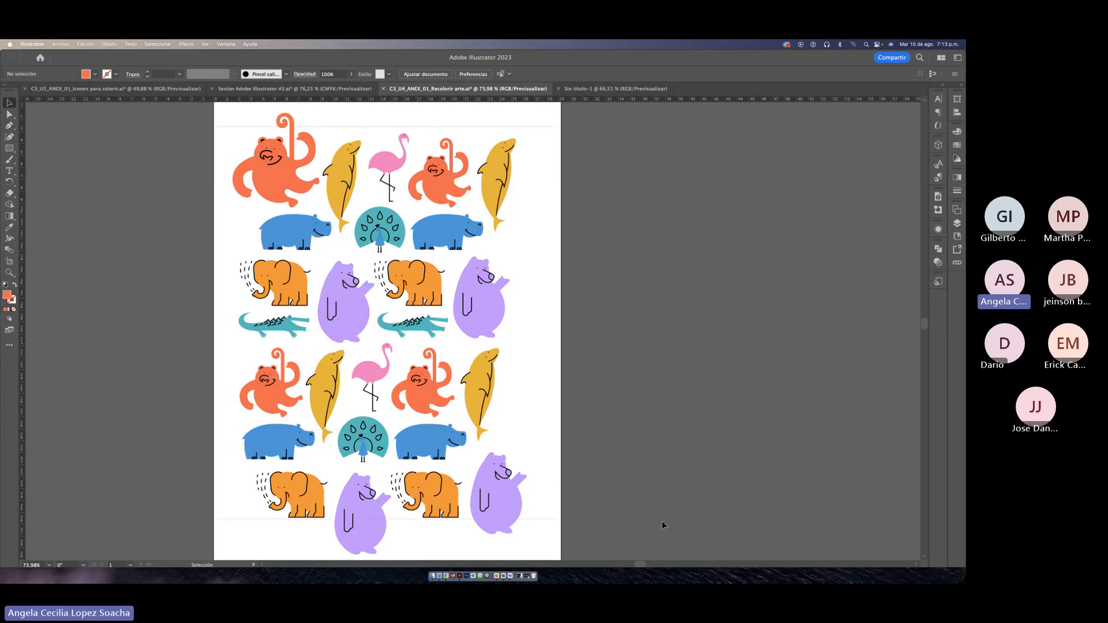
key(super+a)
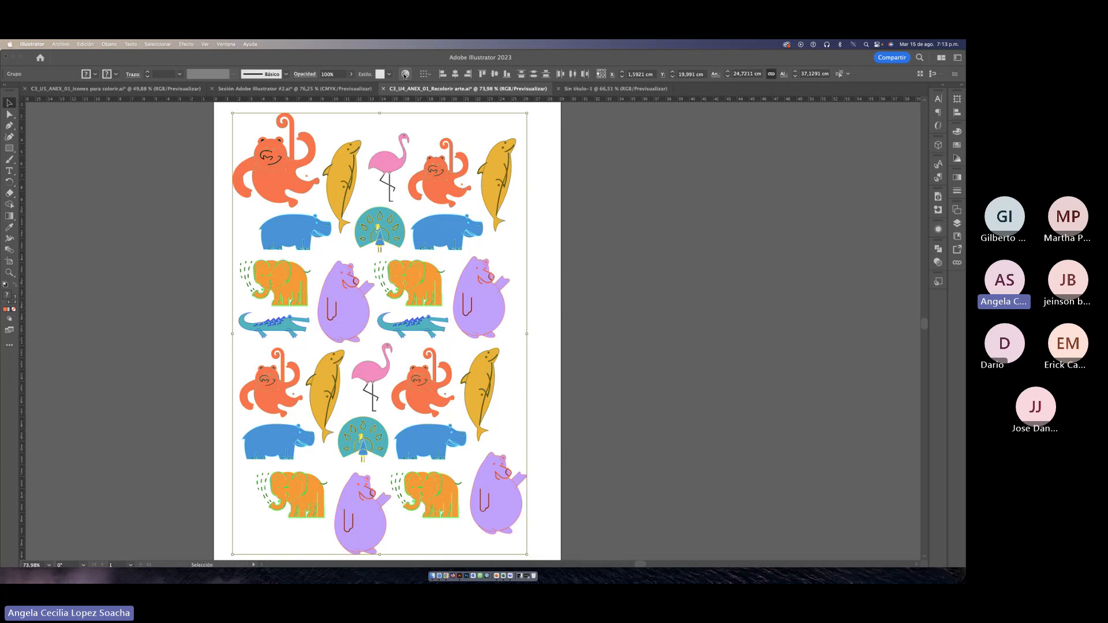
click(226, 44)
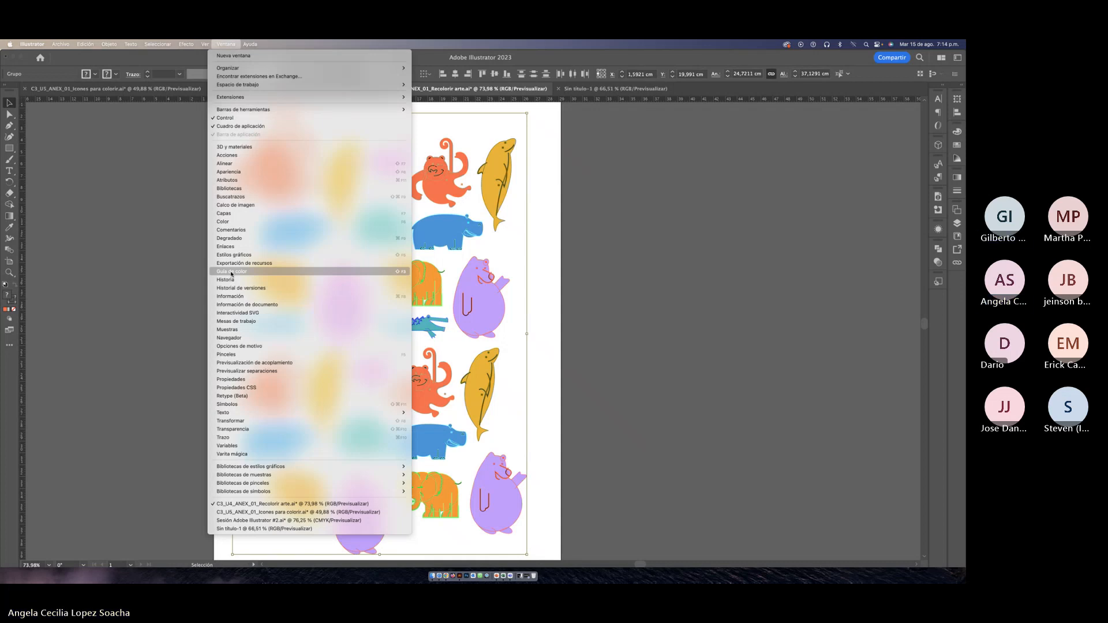
click(231, 272)
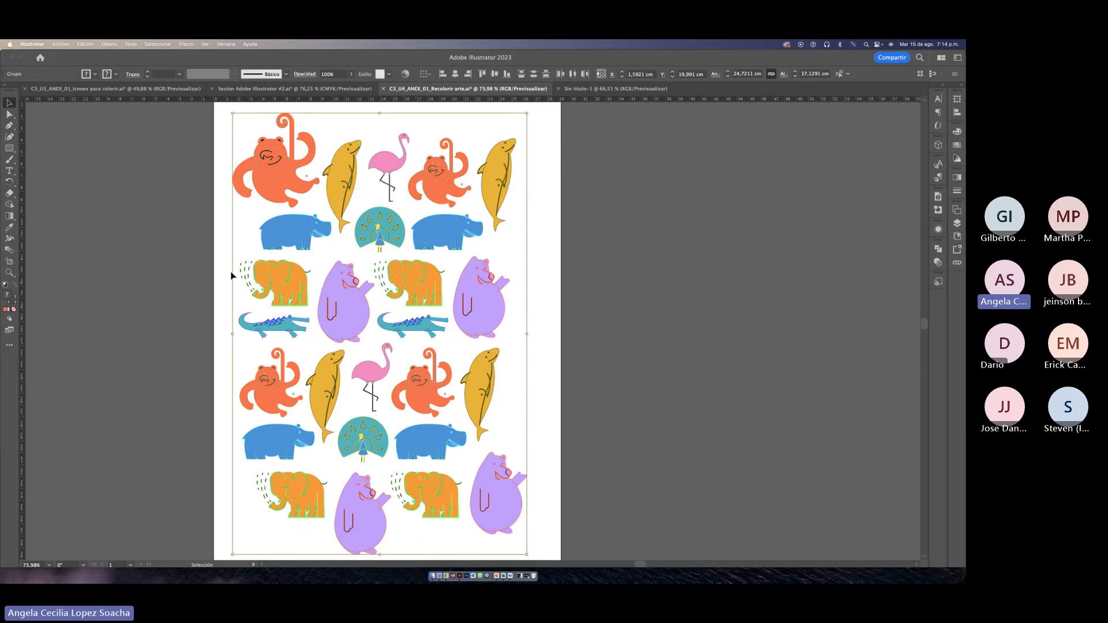
click(599, 414)
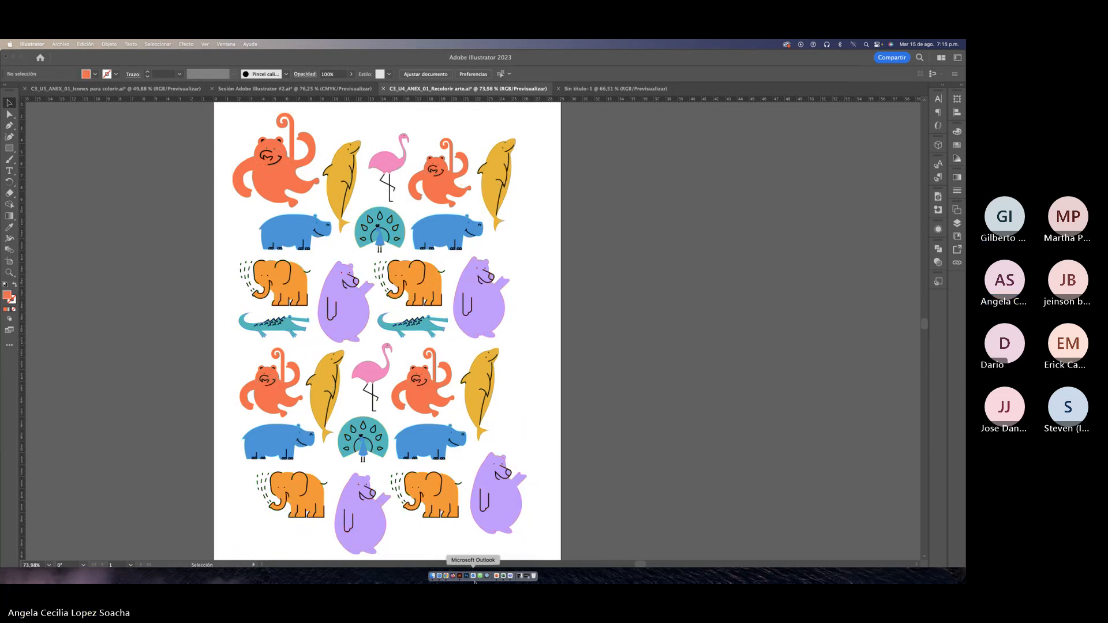
Step: Copy the class meeting link from the Teams calendar event, send it to the course's WhatsApp group chat, and return to Illustrator
click(510, 575)
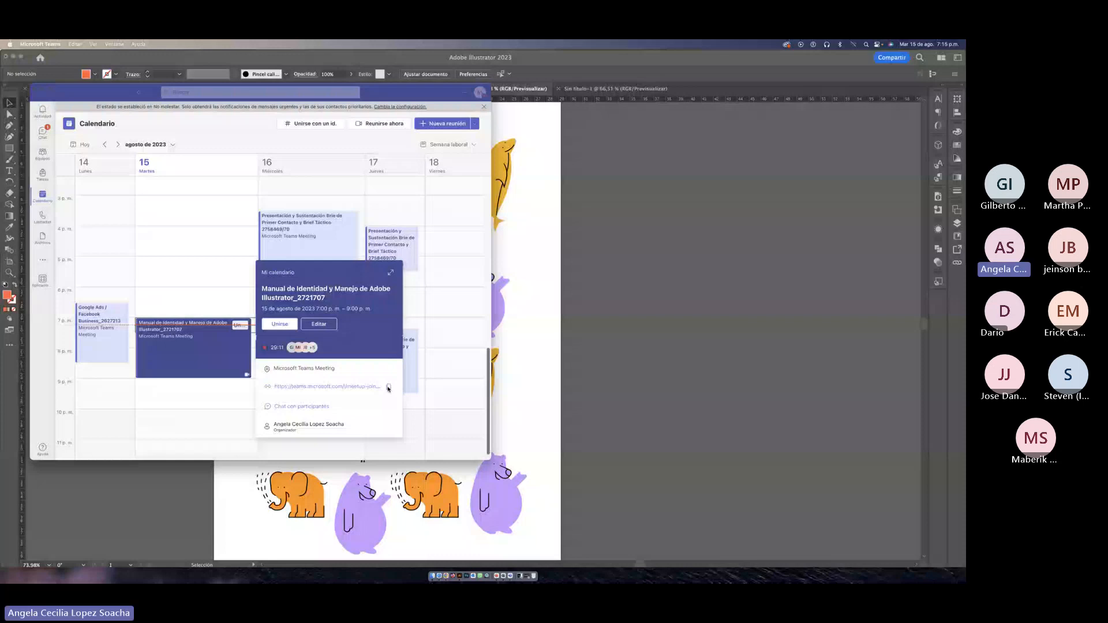
click(388, 387)
click(480, 576)
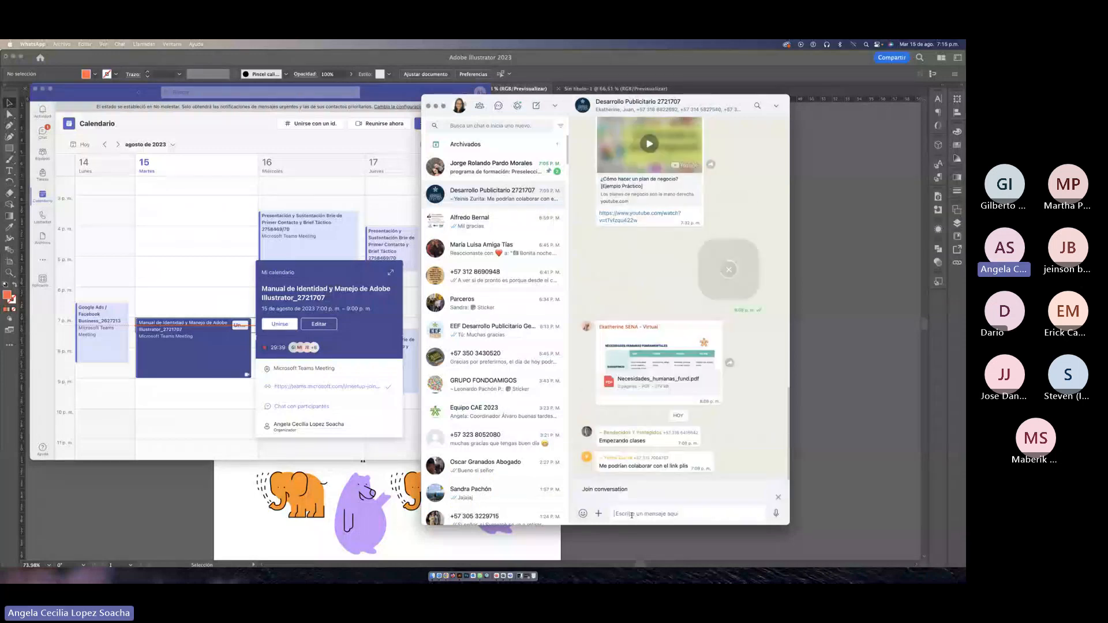
key(Return)
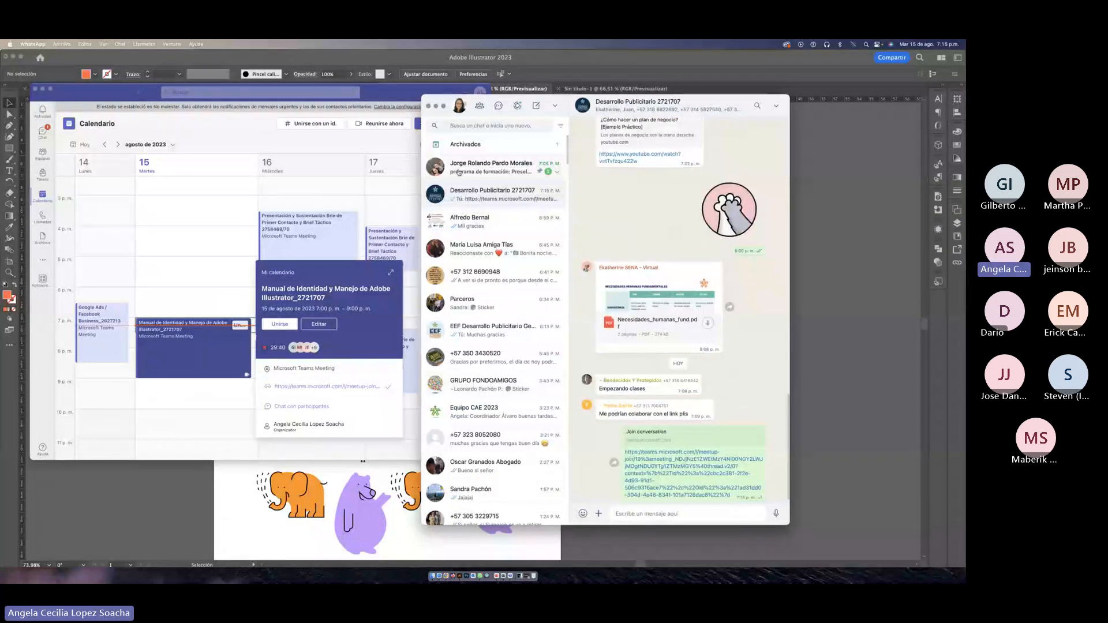
click(429, 106)
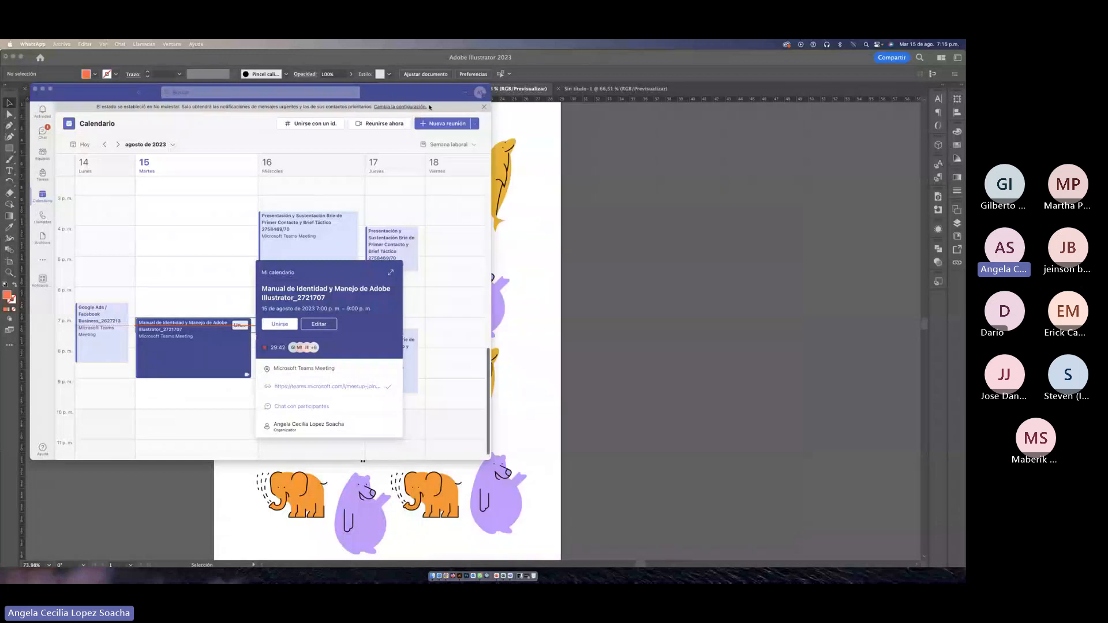
click(406, 63)
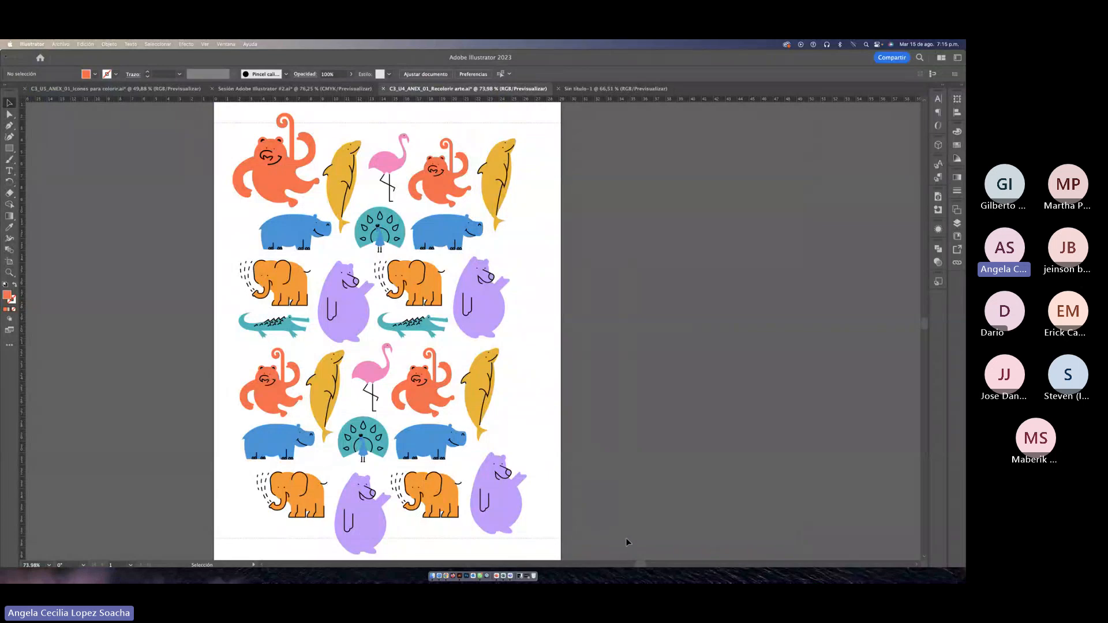
Step: Open Recolor Artwork for all the animal artwork and place its colour wheel clear of the artboard
key(super+a)
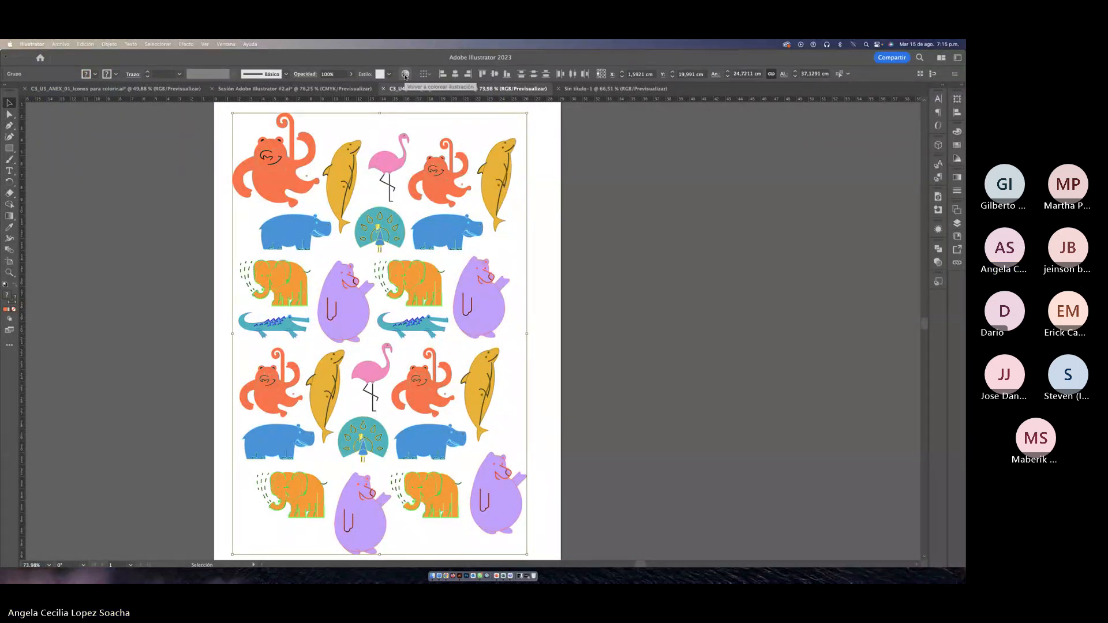
click(224, 44)
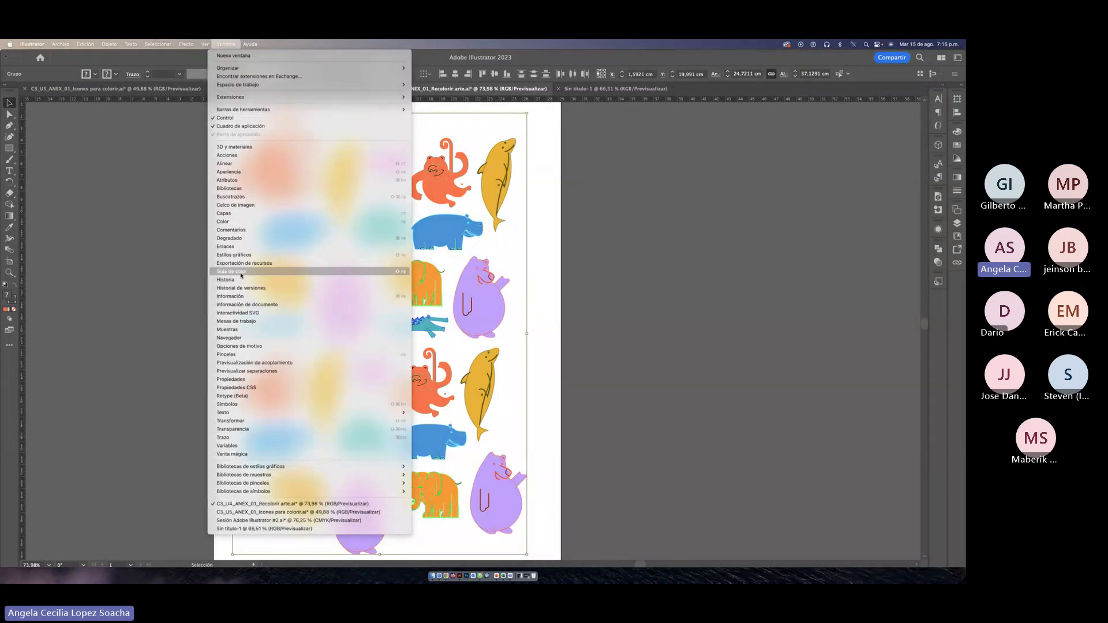
click(672, 291)
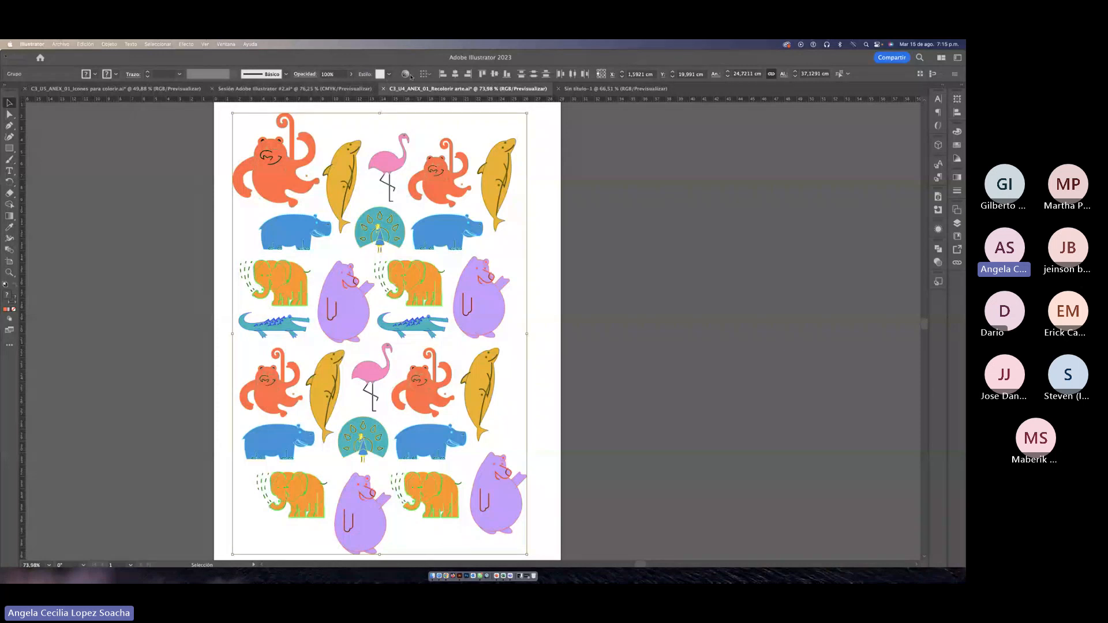
click(407, 75)
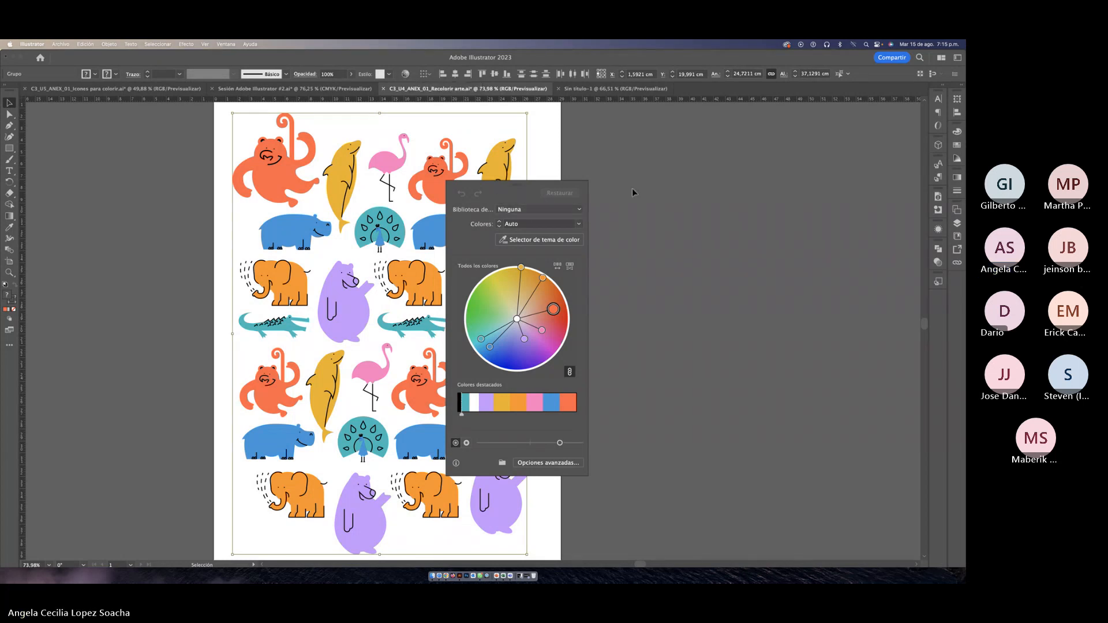
drag(537, 185, 638, 135)
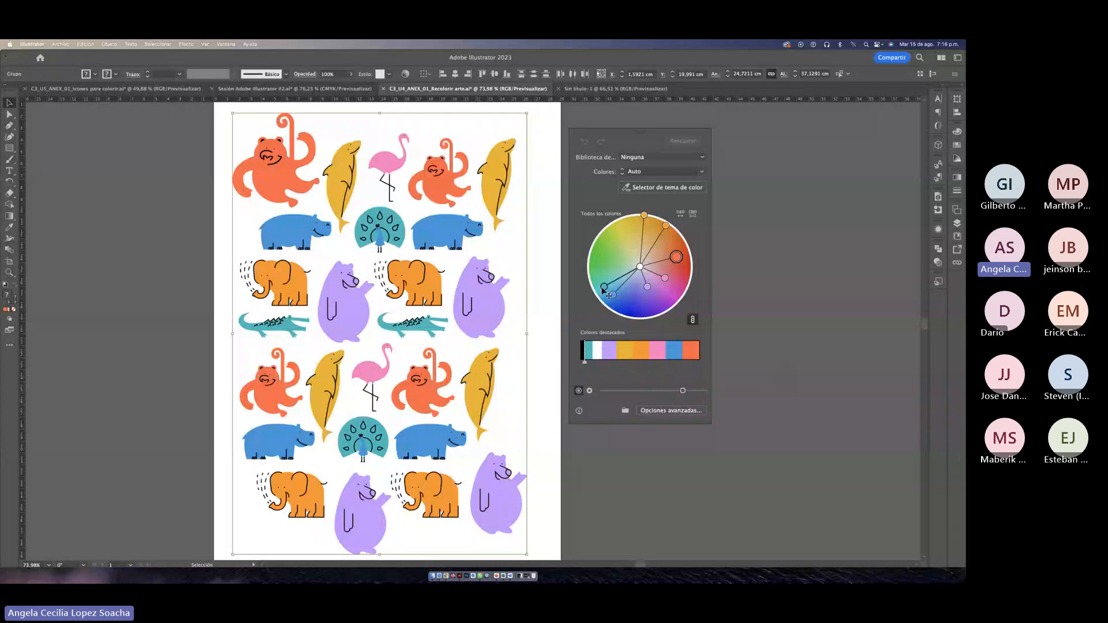
Step: Shift the linked colours around the colour wheel to give the animals a new palette with orange-red, golden yellow, light blue and violet
drag(604, 286, 602, 256)
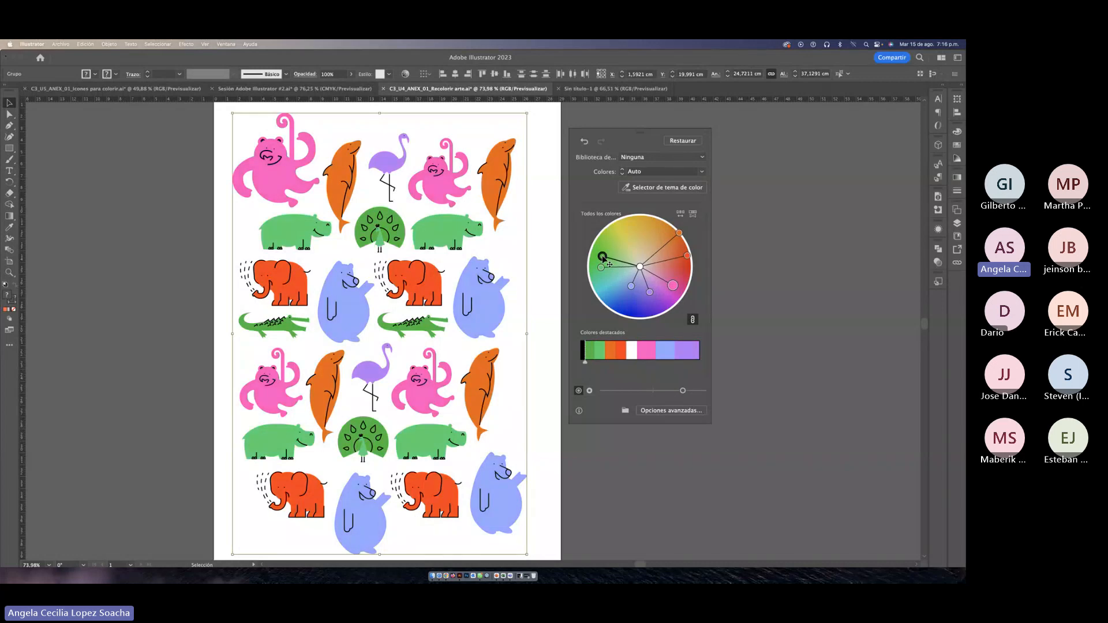
drag(602, 256, 609, 247)
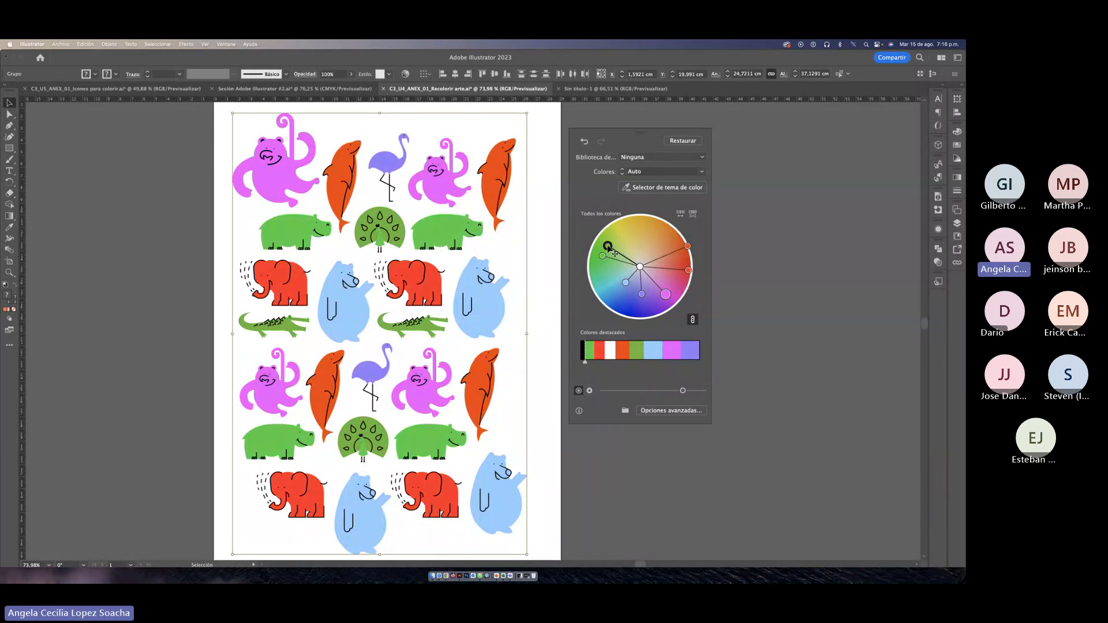
mouse_move(609, 249)
mouse_down()
mouse_move(602, 266)
mouse_move(631, 300)
mouse_up()
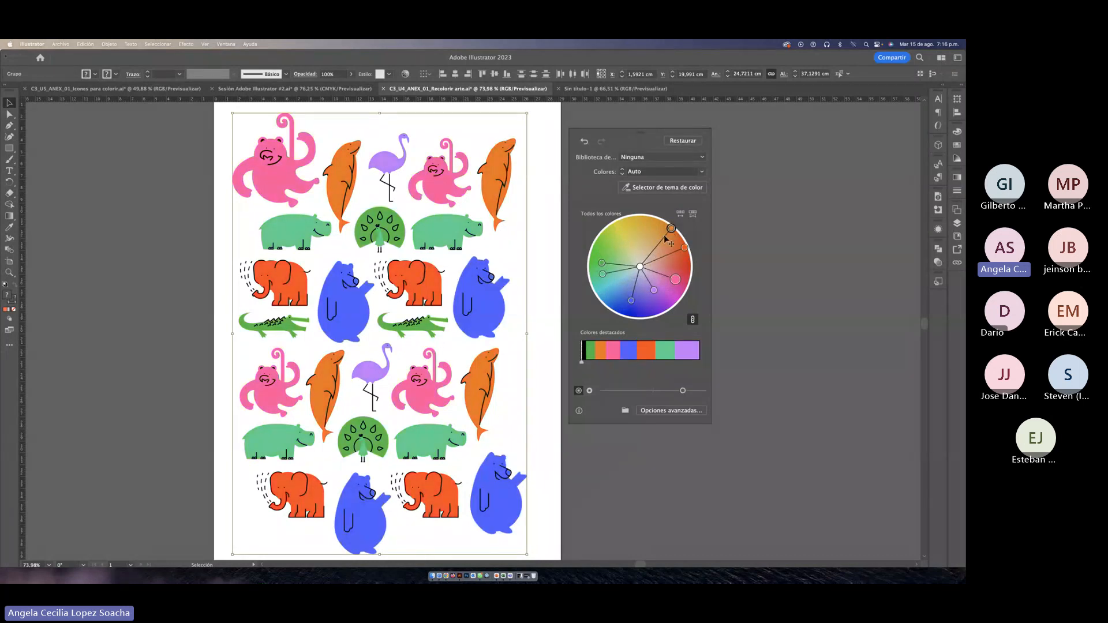
drag(671, 229, 655, 235)
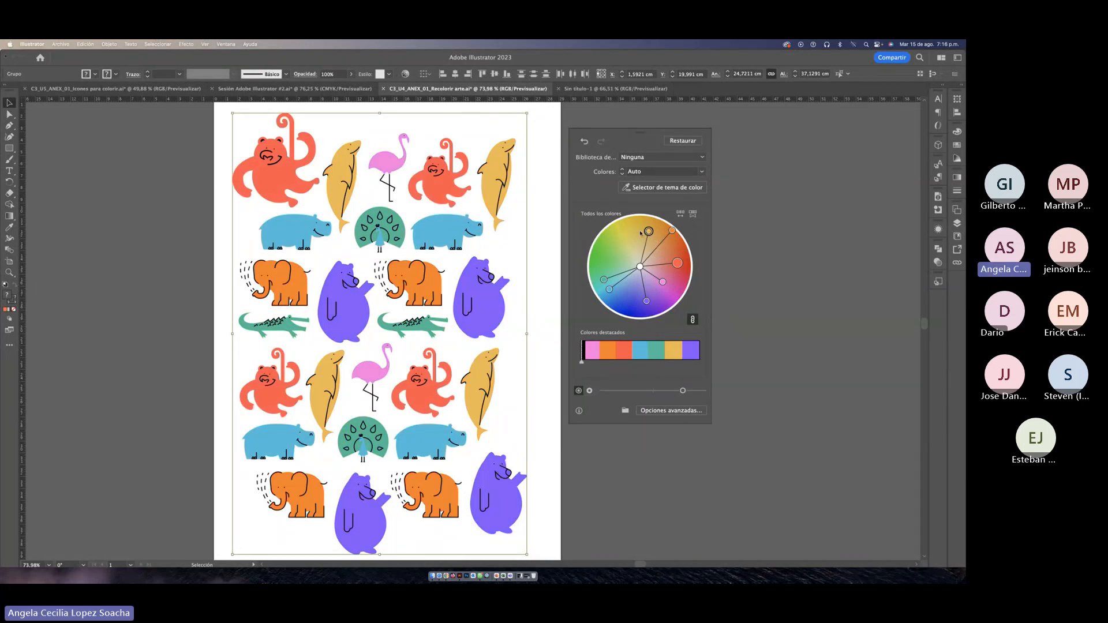
Step: In the advanced recolouring options, assign green 6EF406 in place of the first orange-red colour, apply the recolouring and deselect the artwork
click(680, 412)
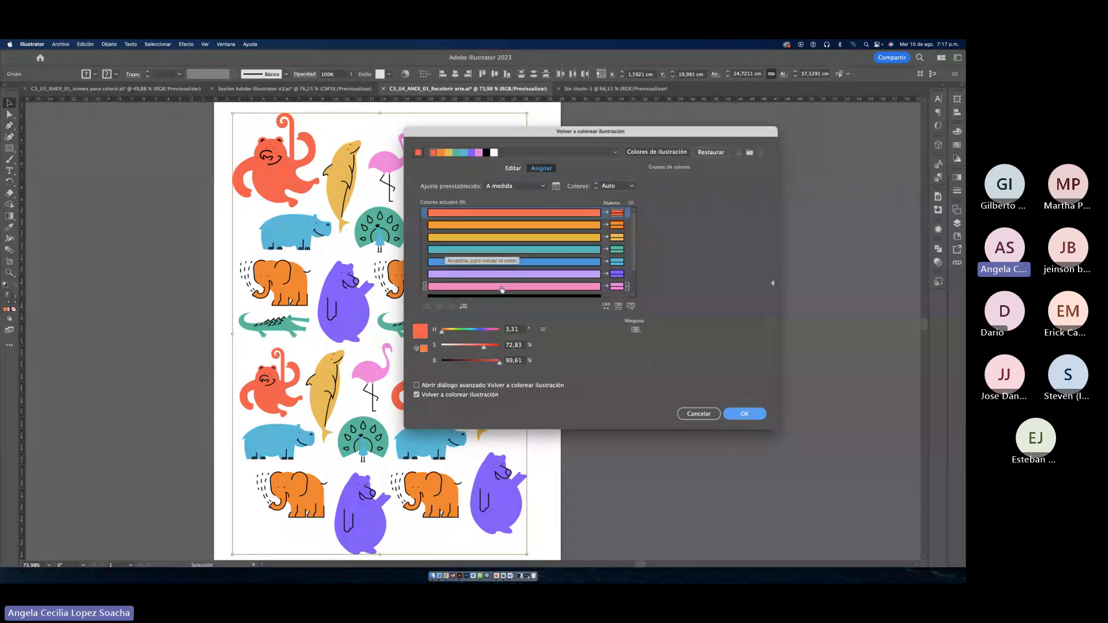
double_click(617, 214)
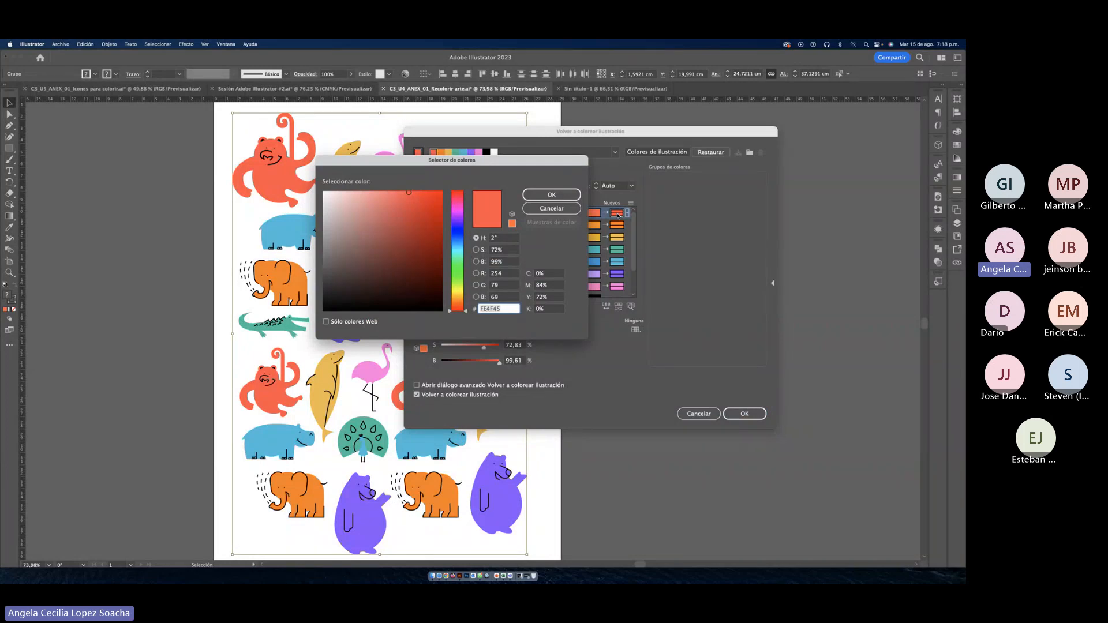
click(457, 280)
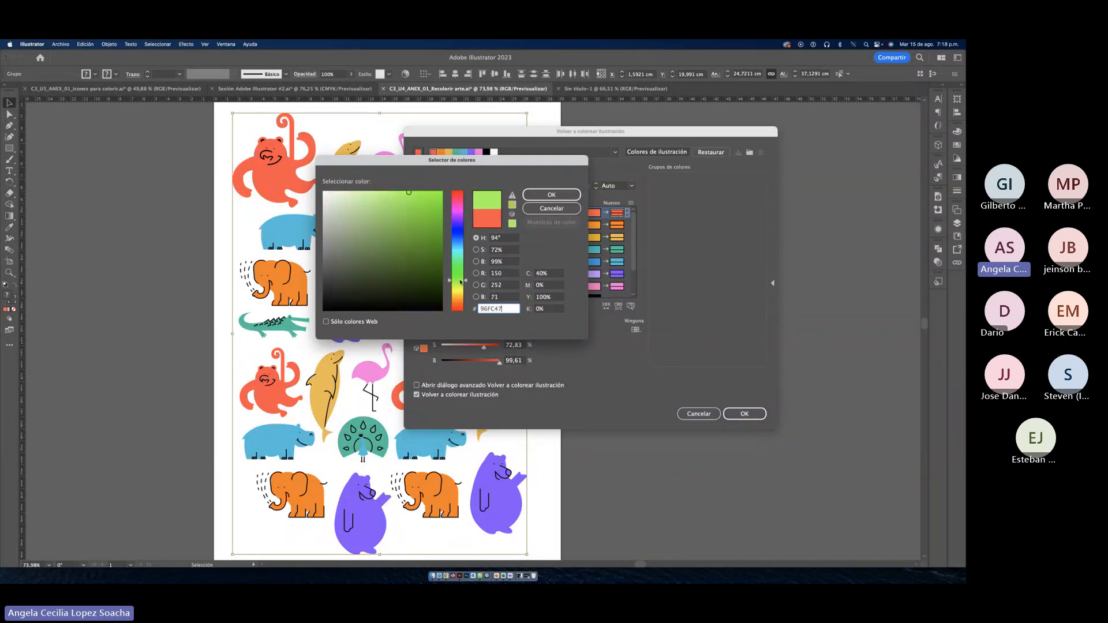
drag(423, 230, 439, 195)
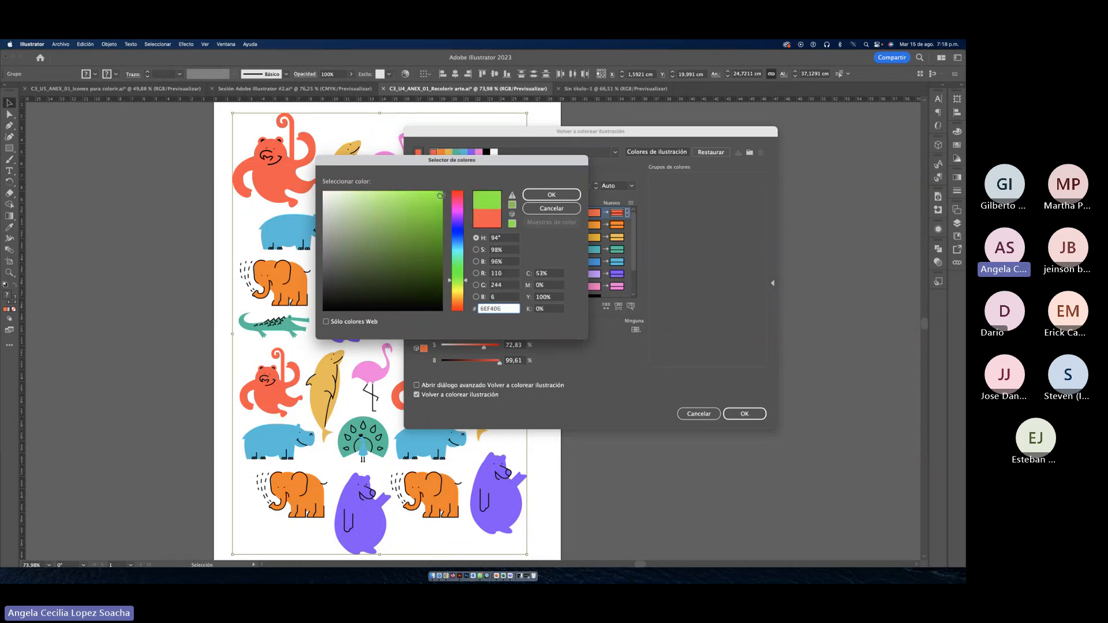
click(551, 194)
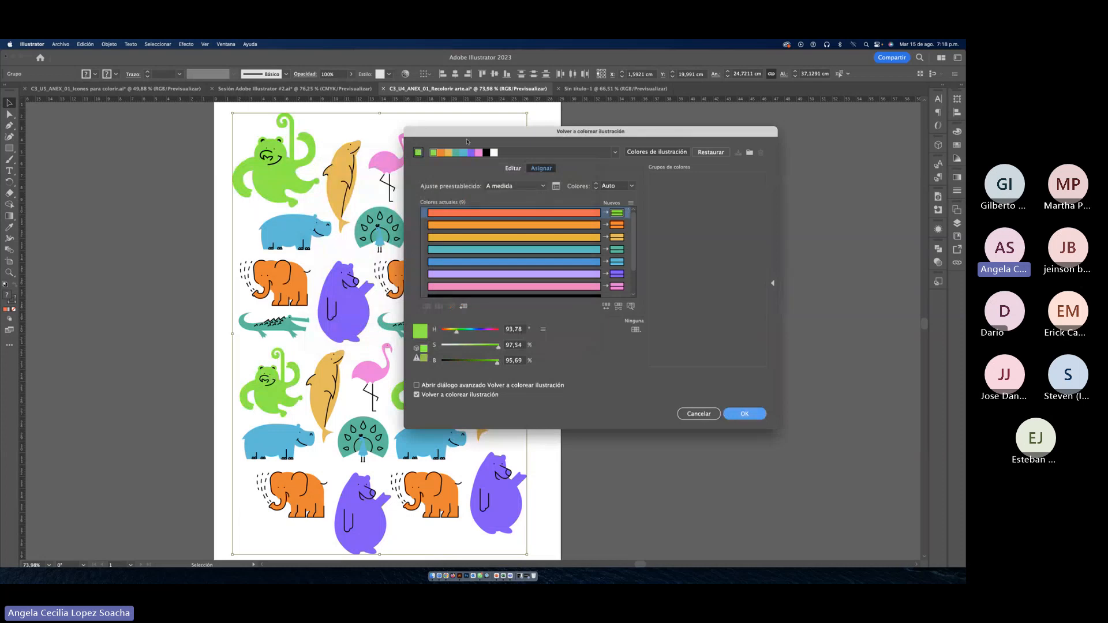
drag(467, 141, 572, 132)
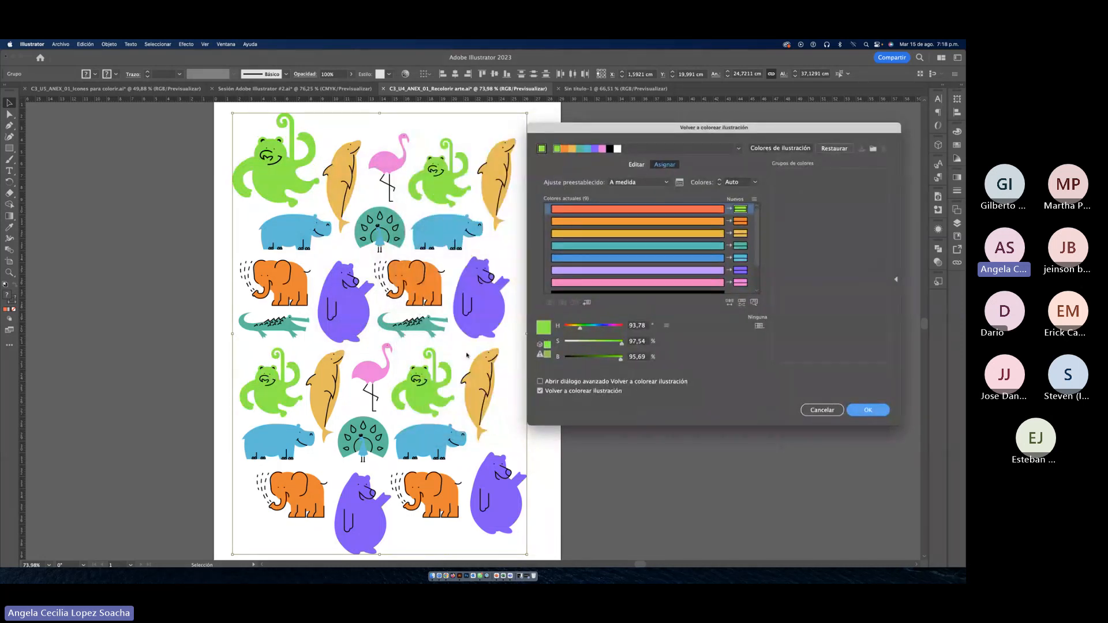
key(Return)
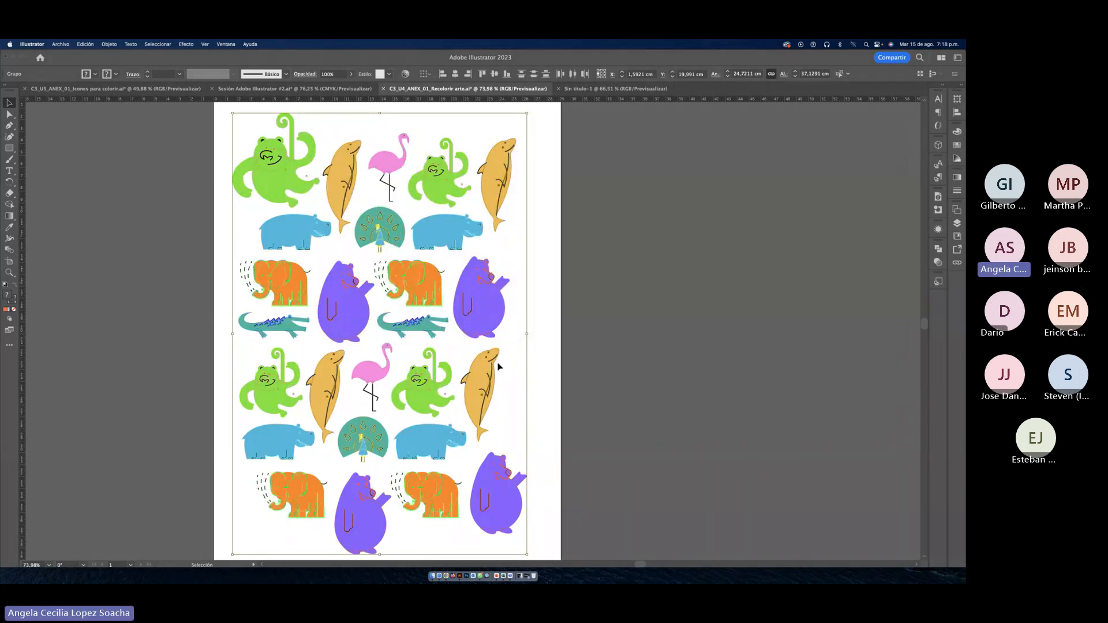
click(554, 368)
Step: Select all the animal artwork and open Recolor Artwork's advanced options, placing the dialog just beside the artboard
drag(530, 361, 415, 359)
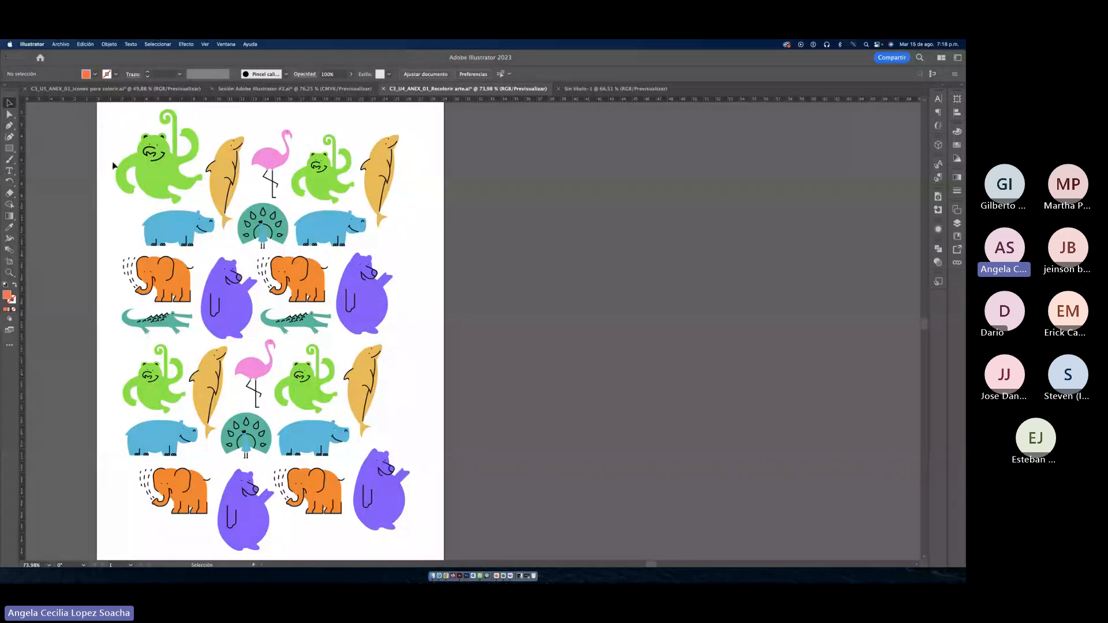
key(super+a)
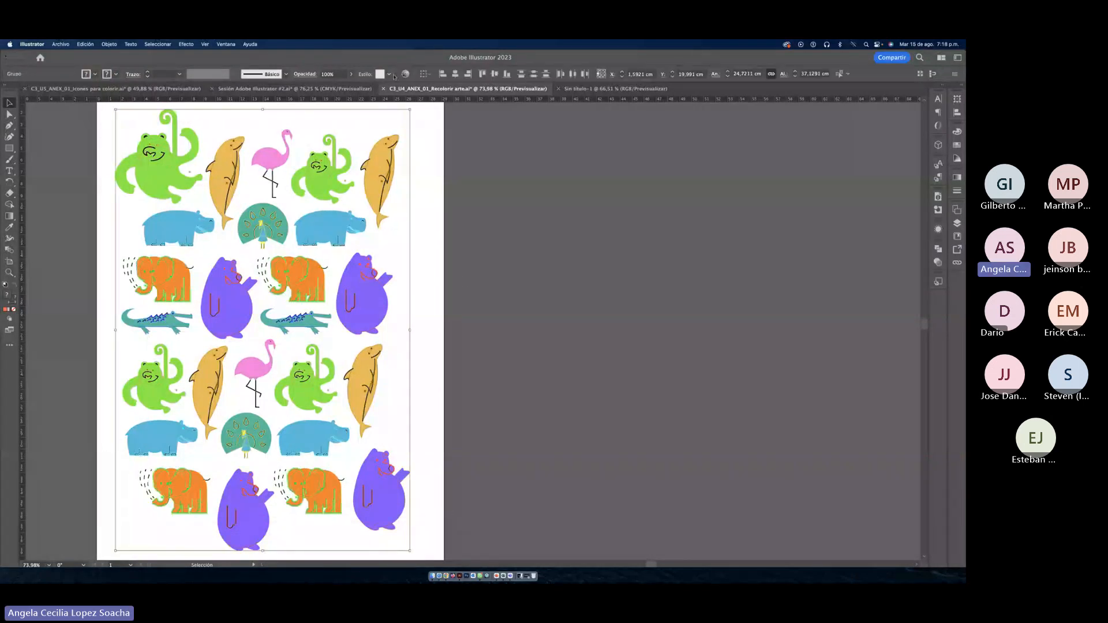
click(405, 74)
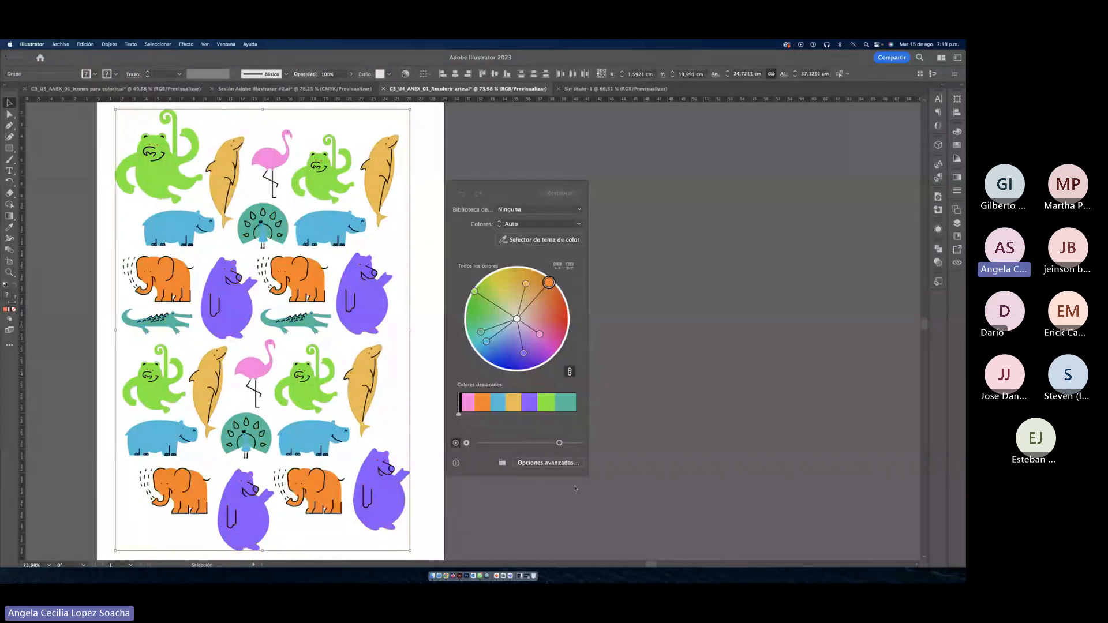
click(562, 465)
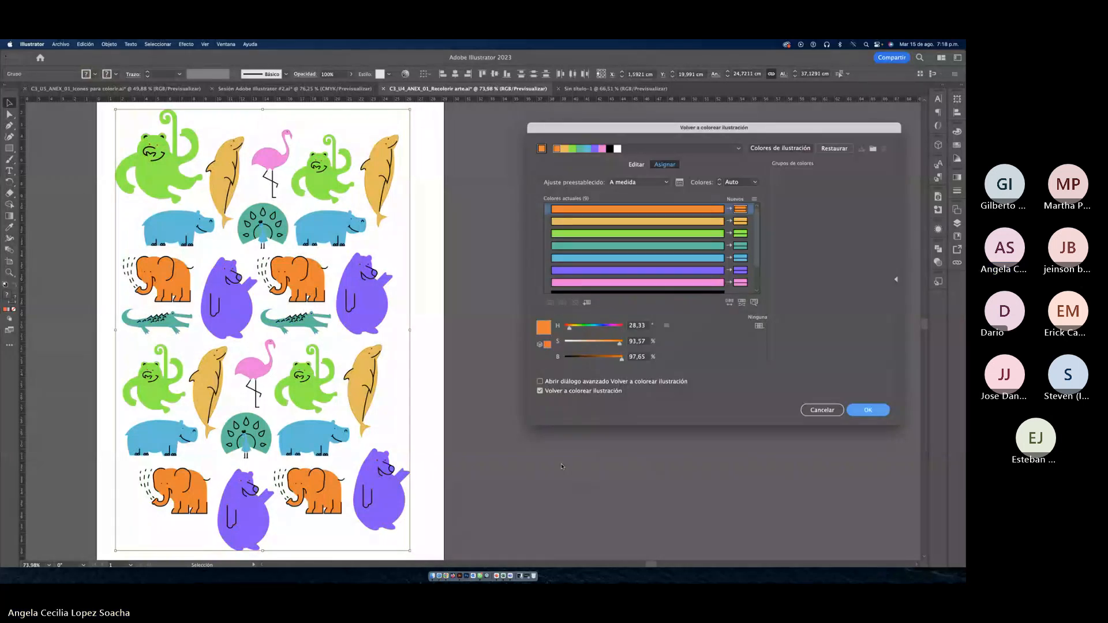
drag(658, 130, 592, 138)
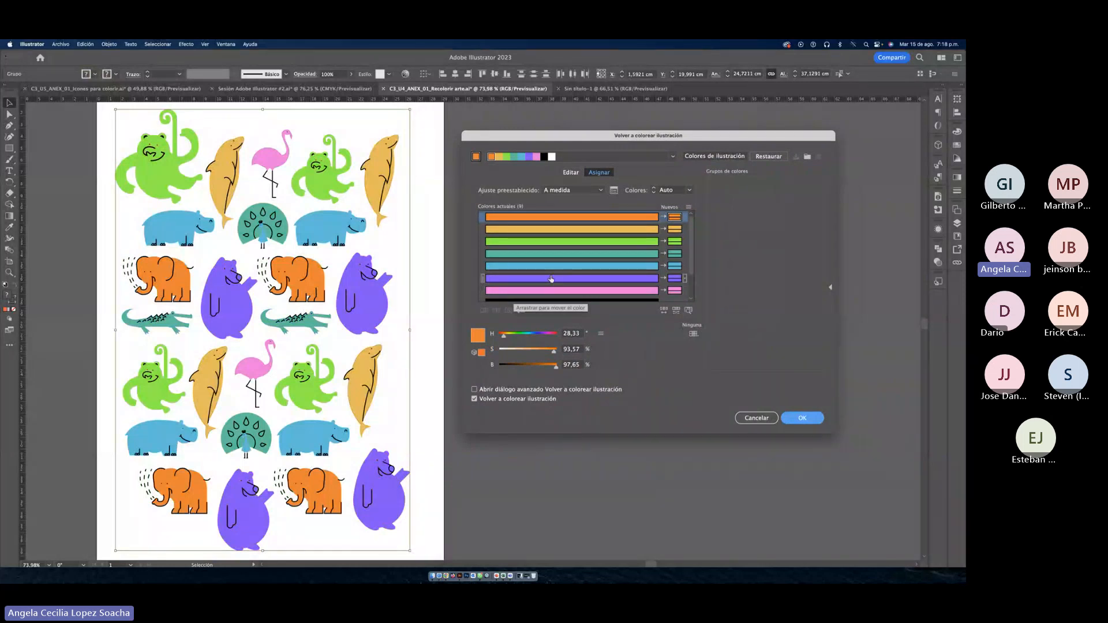
Step: Replace the violet with orange RGB 242, 113, 8, and shift that new colour to a yellow-green with hue 68
double_click(673, 278)
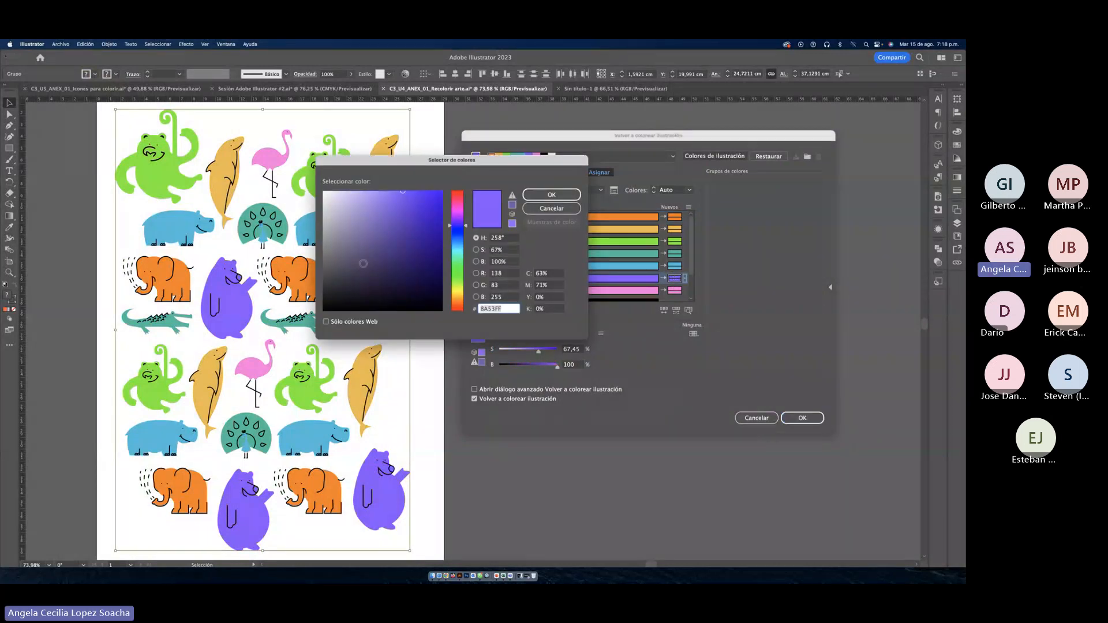
text(FFA255)
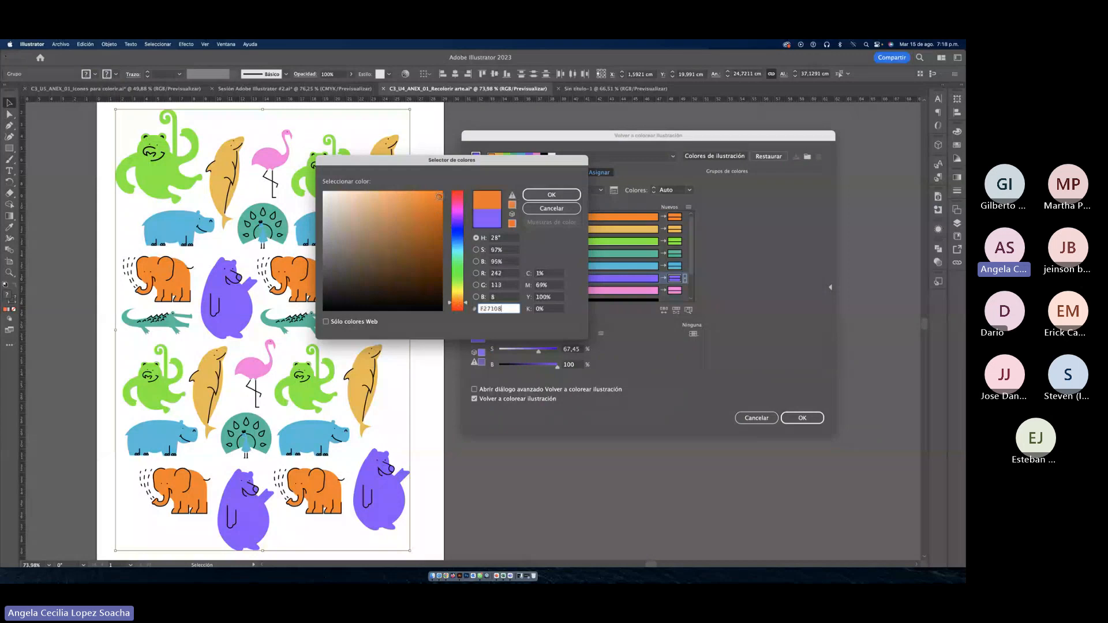
click(536, 195)
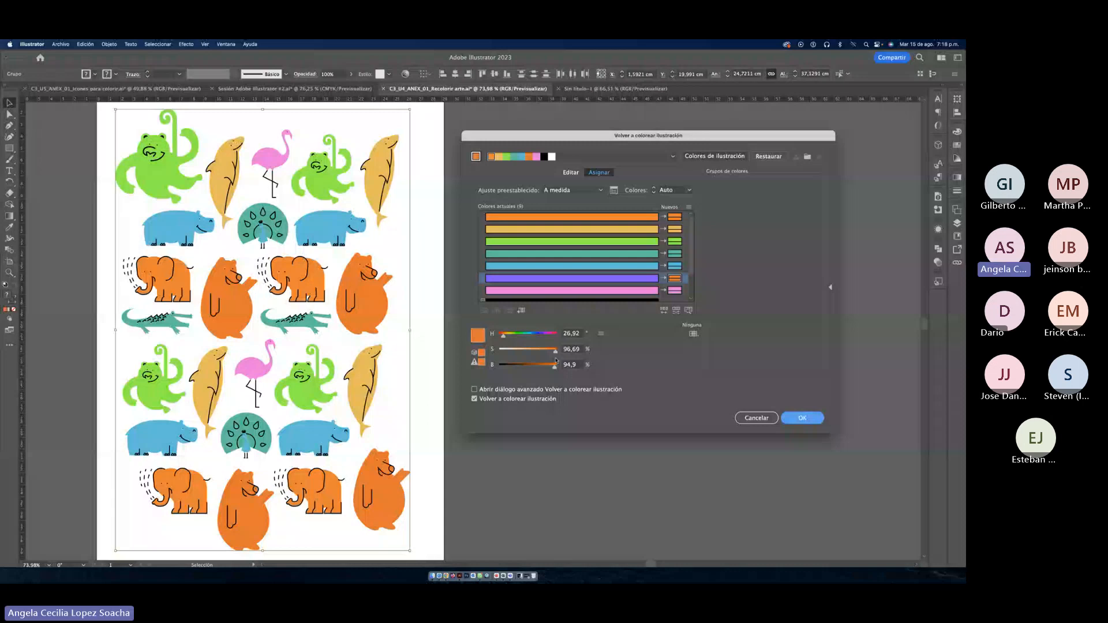
click(510, 334)
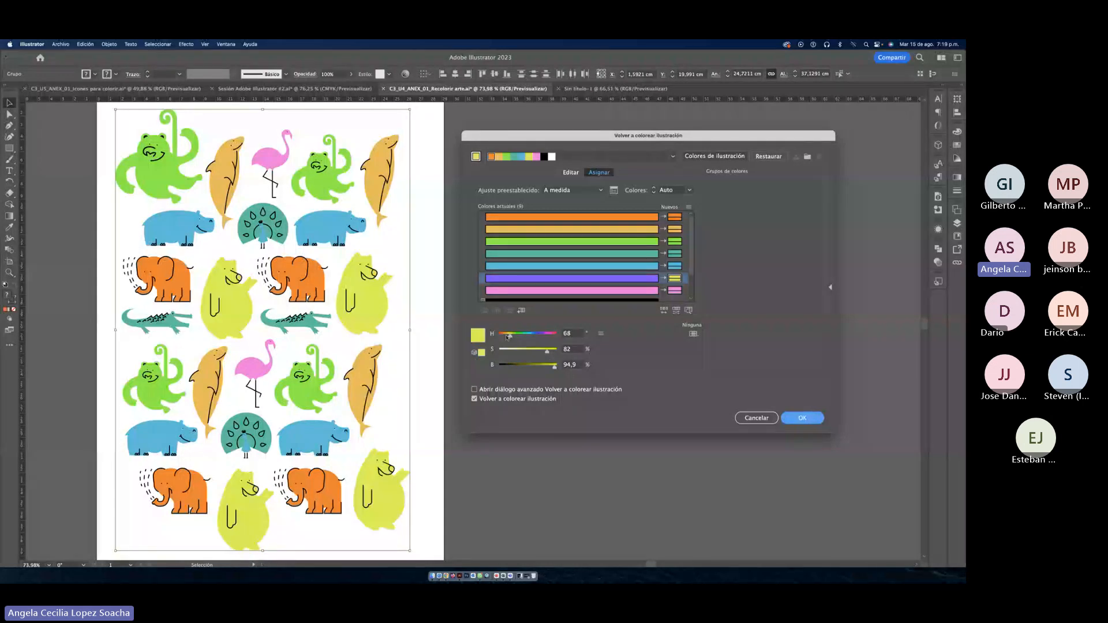
Step: Try swapping the light blue with the golden yellow, restore the original colours and cancel the recolouring
click(612, 267)
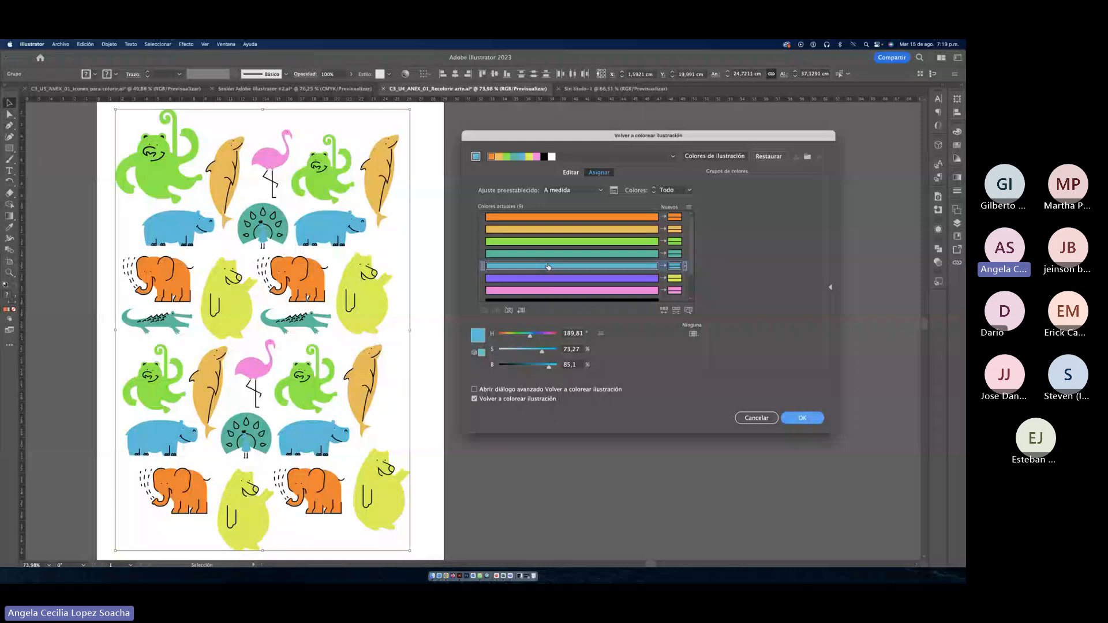
drag(549, 267, 675, 232)
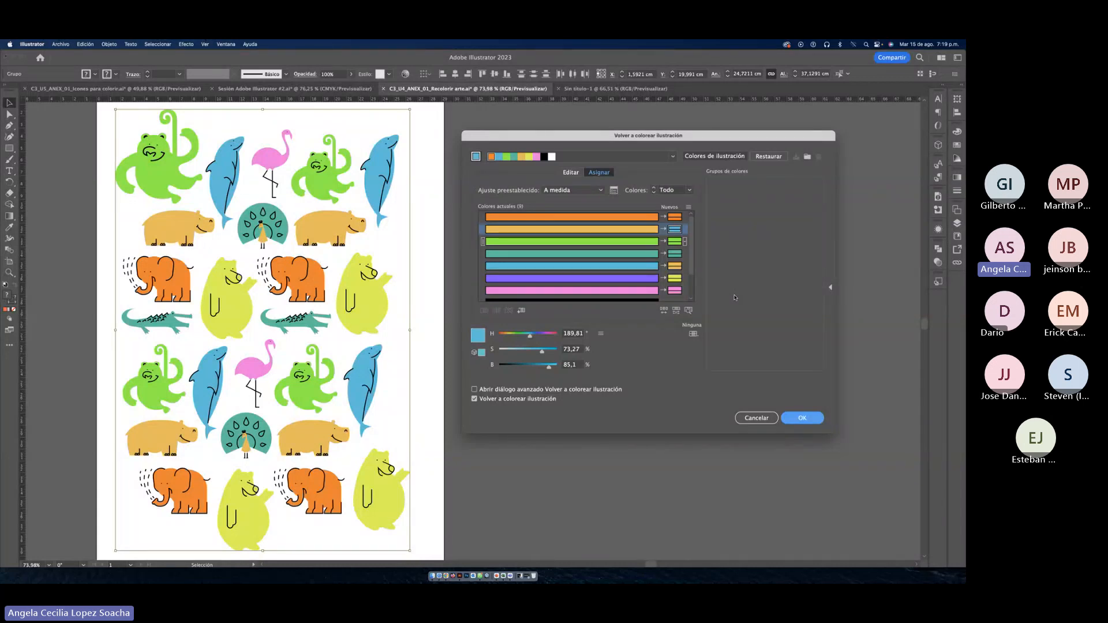
click(767, 157)
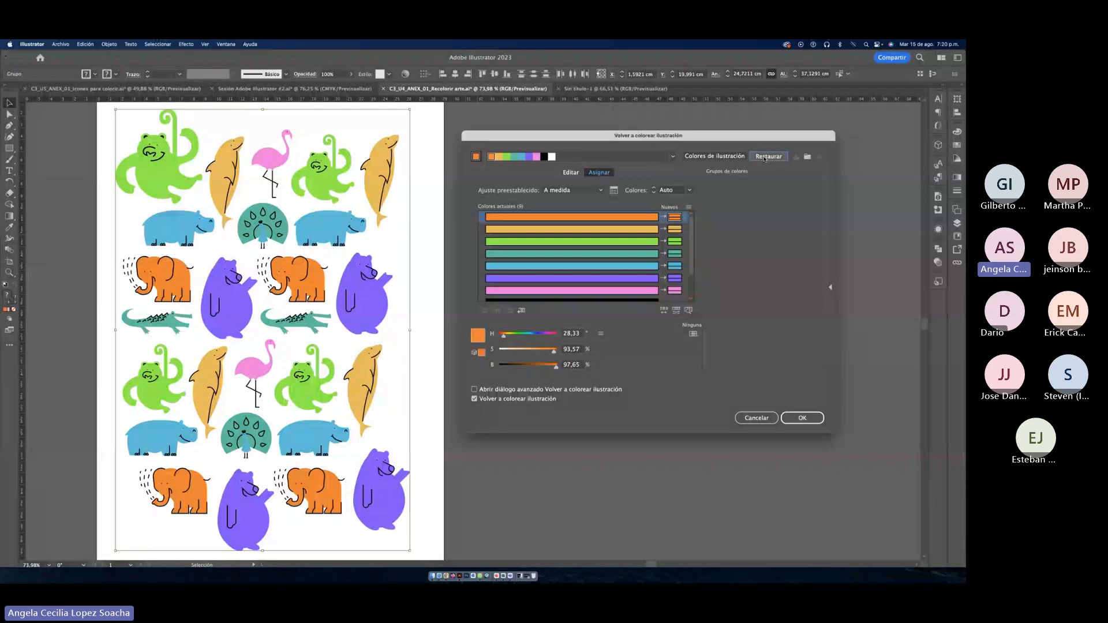
click(760, 418)
Step: Open the Color Guide, look at its palette in the Edit Colors dialog and close the dialog without changes
click(226, 44)
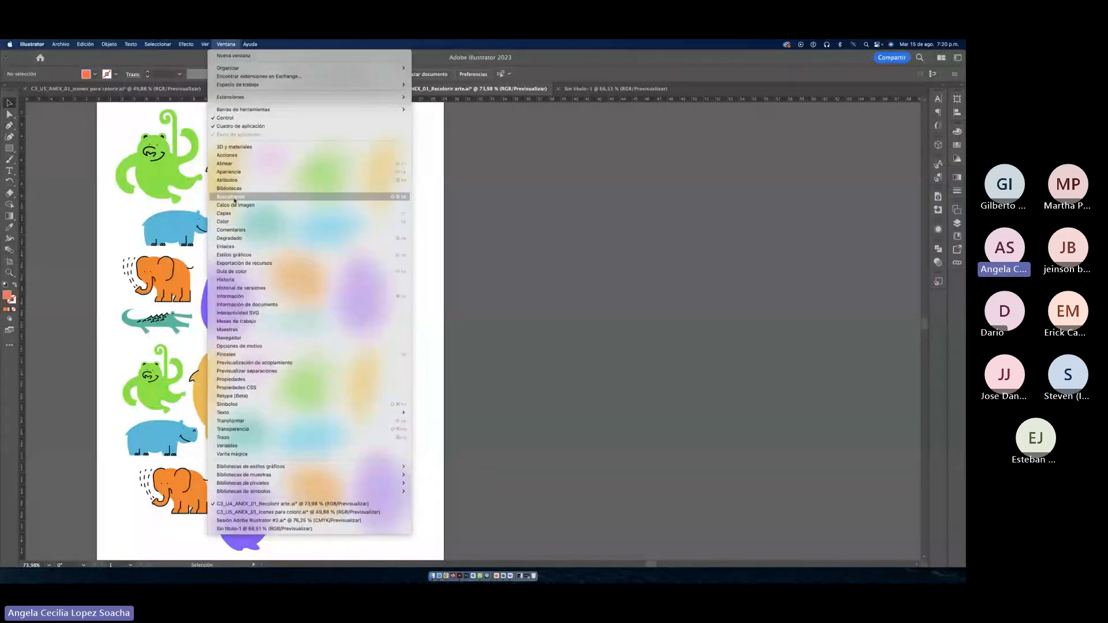
click(232, 271)
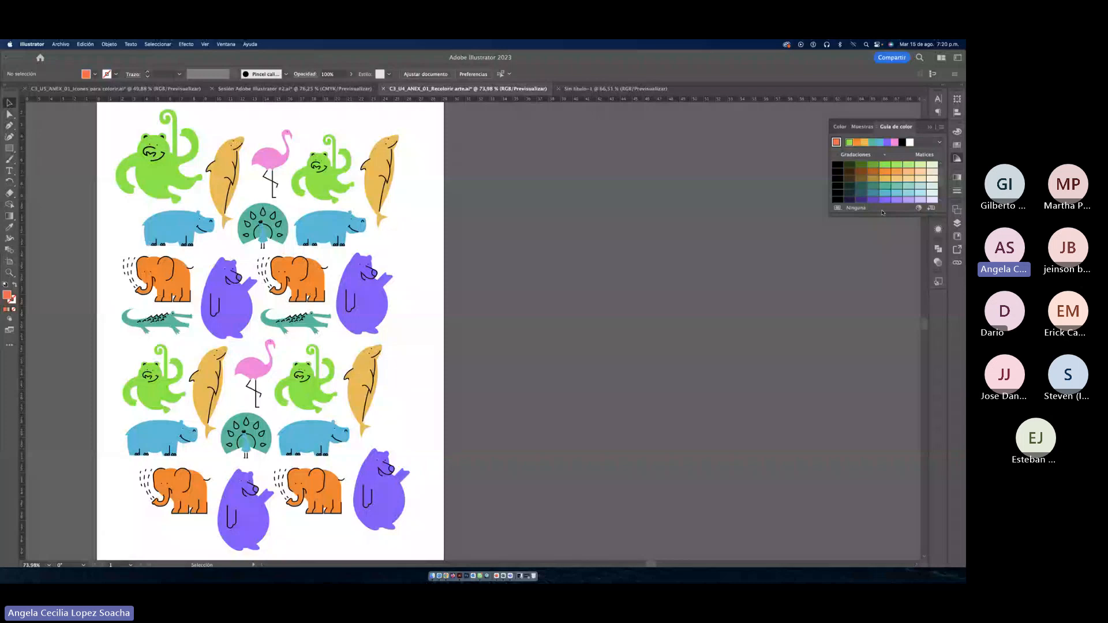
click(918, 209)
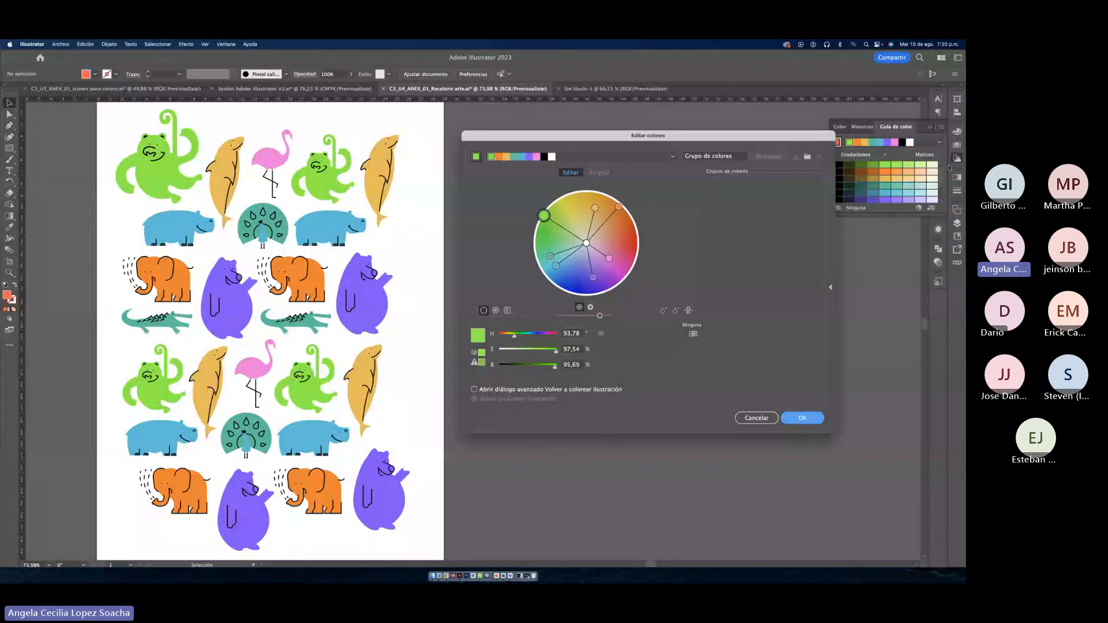
click(745, 418)
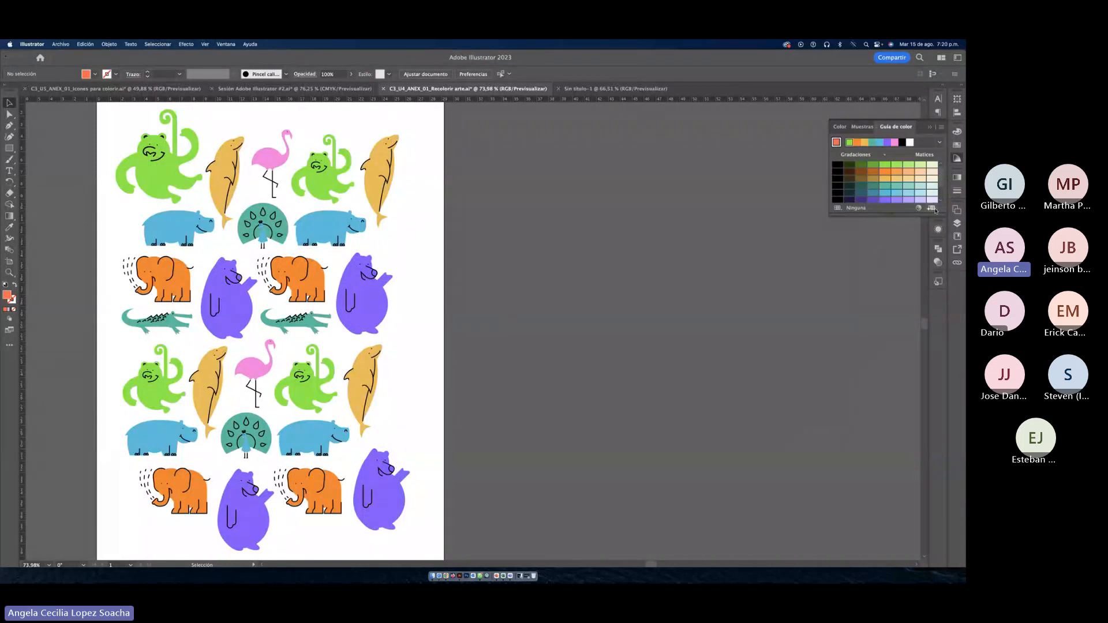
click(941, 129)
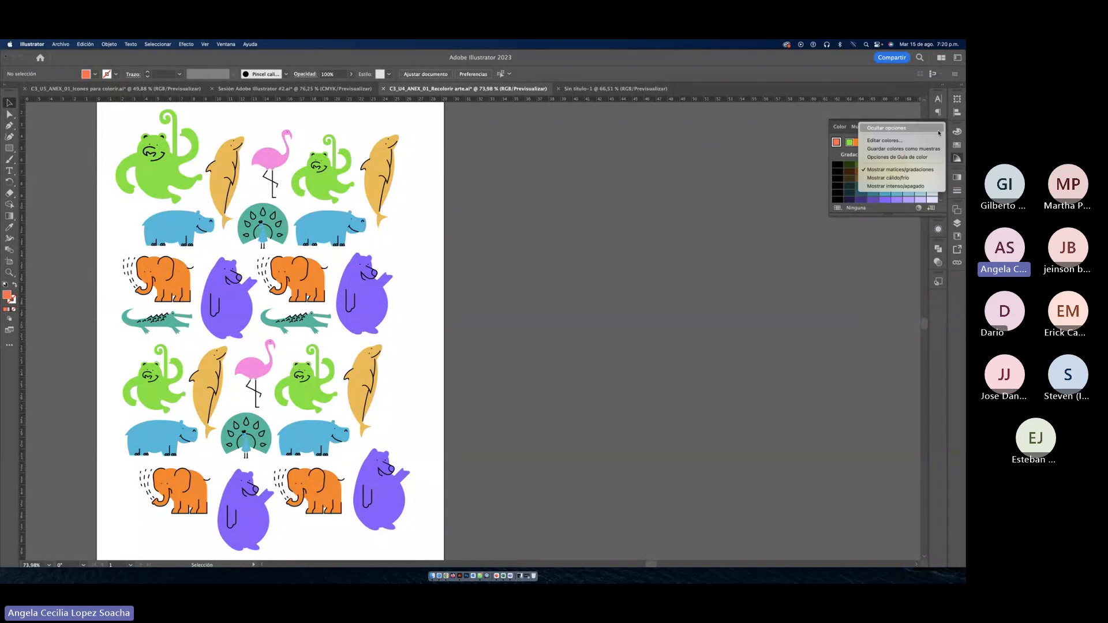
click(896, 142)
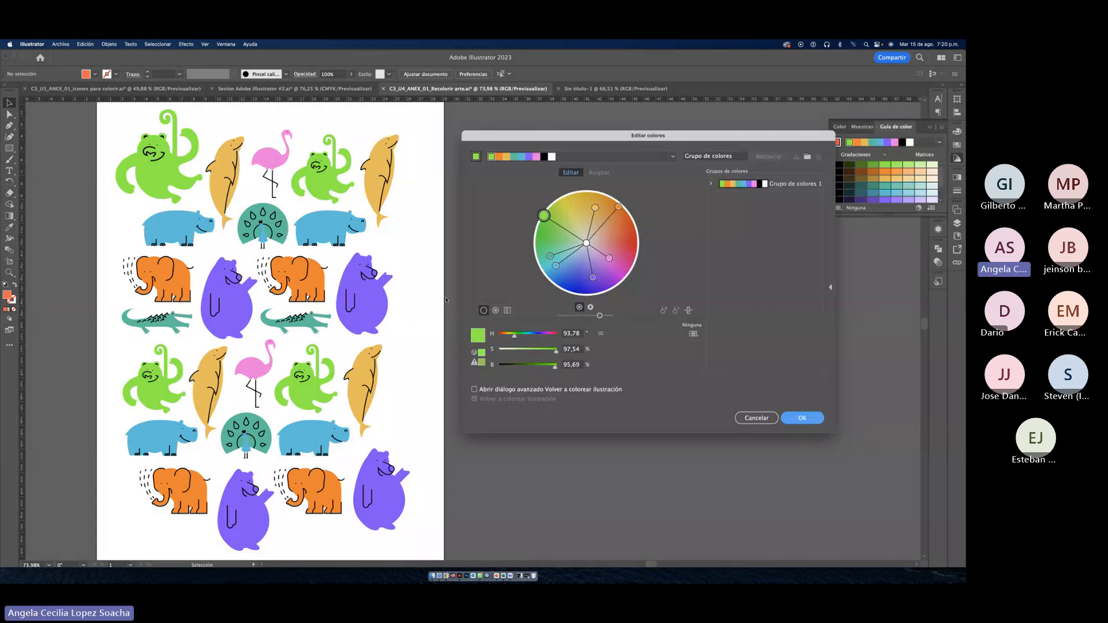
click(754, 417)
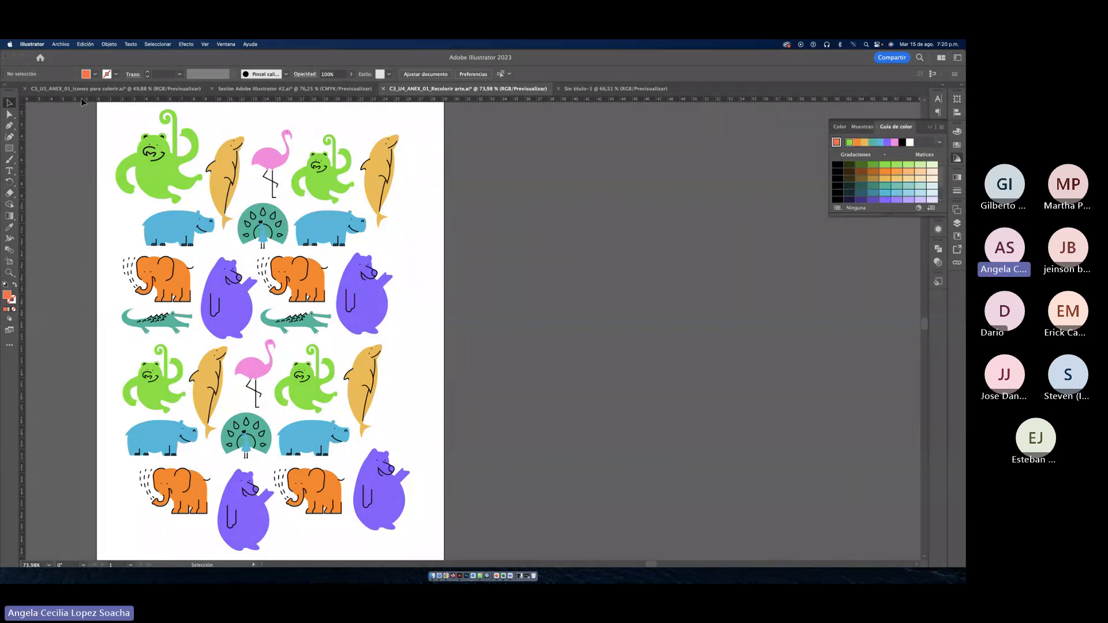
Step: Select the animal artwork and open its advanced recolouring from the Color Guide, using the guide's palette
click(314, 394)
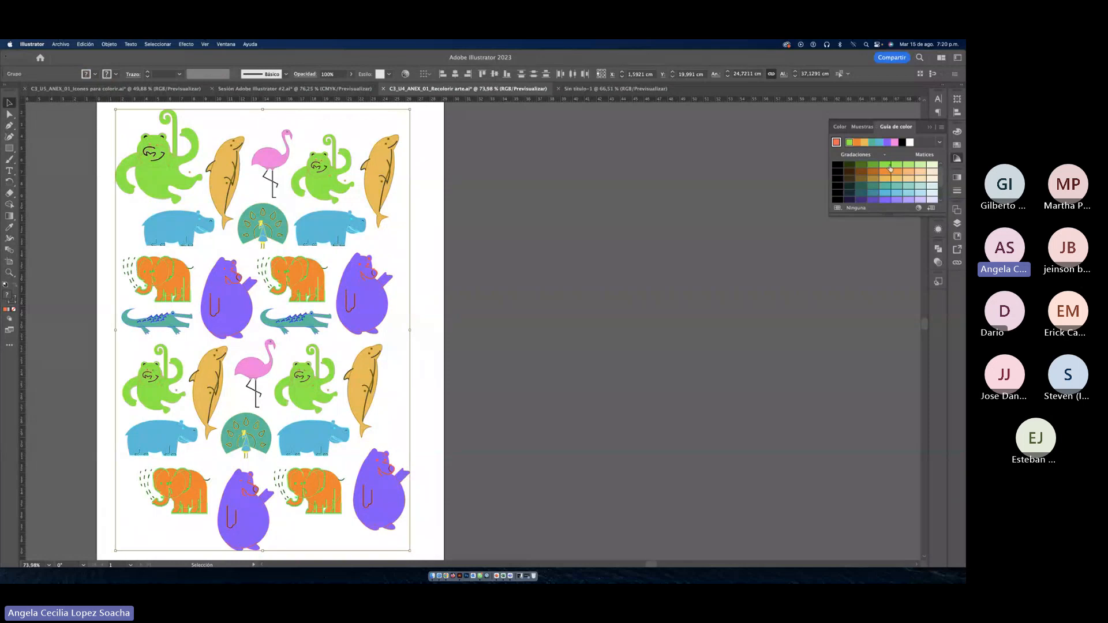
click(921, 207)
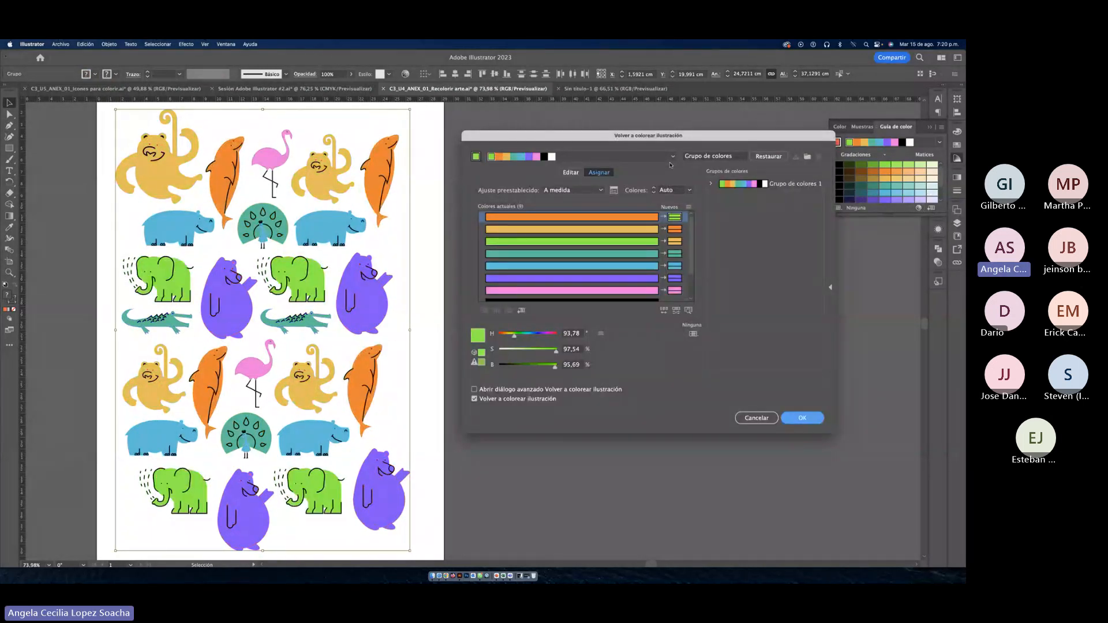
click(755, 418)
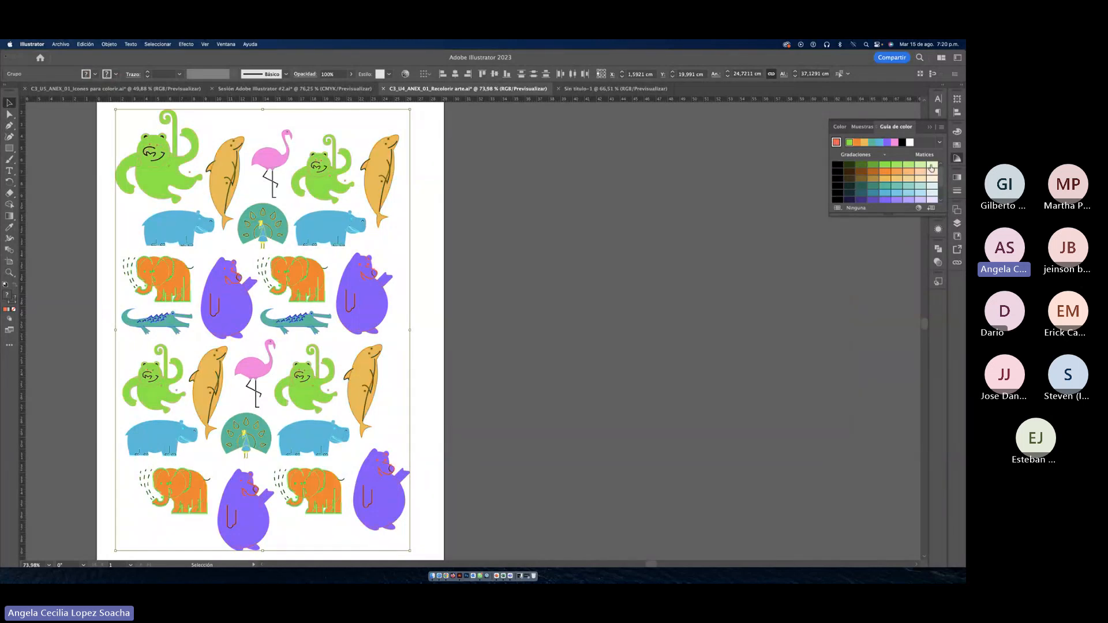
click(942, 127)
click(895, 142)
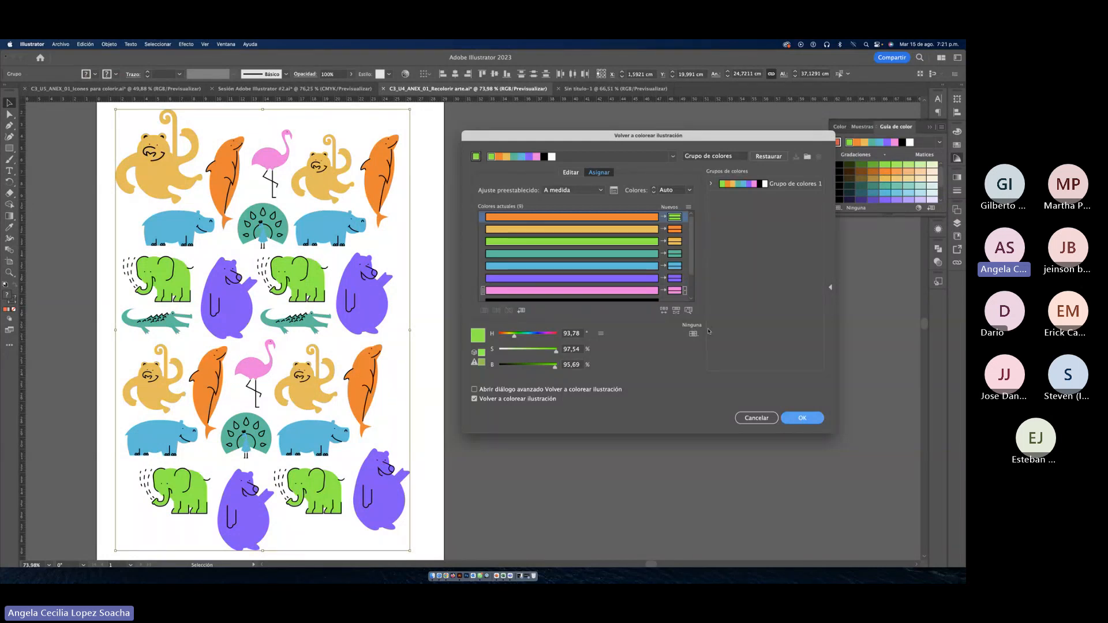
Step: Randomly change the colour order repeatedly to try different colour assignments on the animals
click(663, 312)
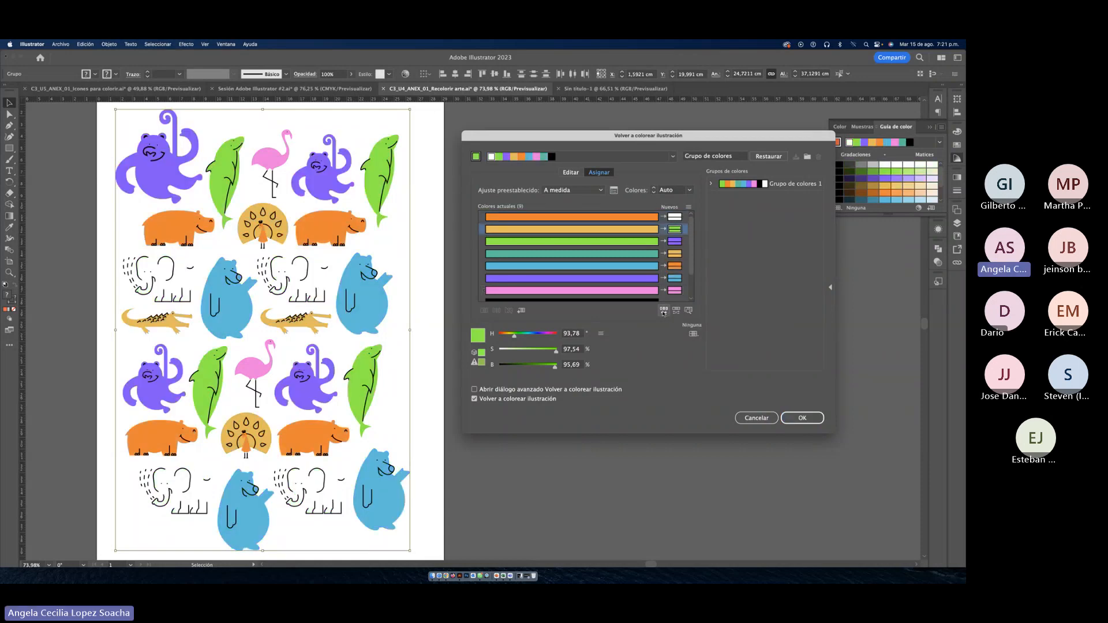
click(664, 311)
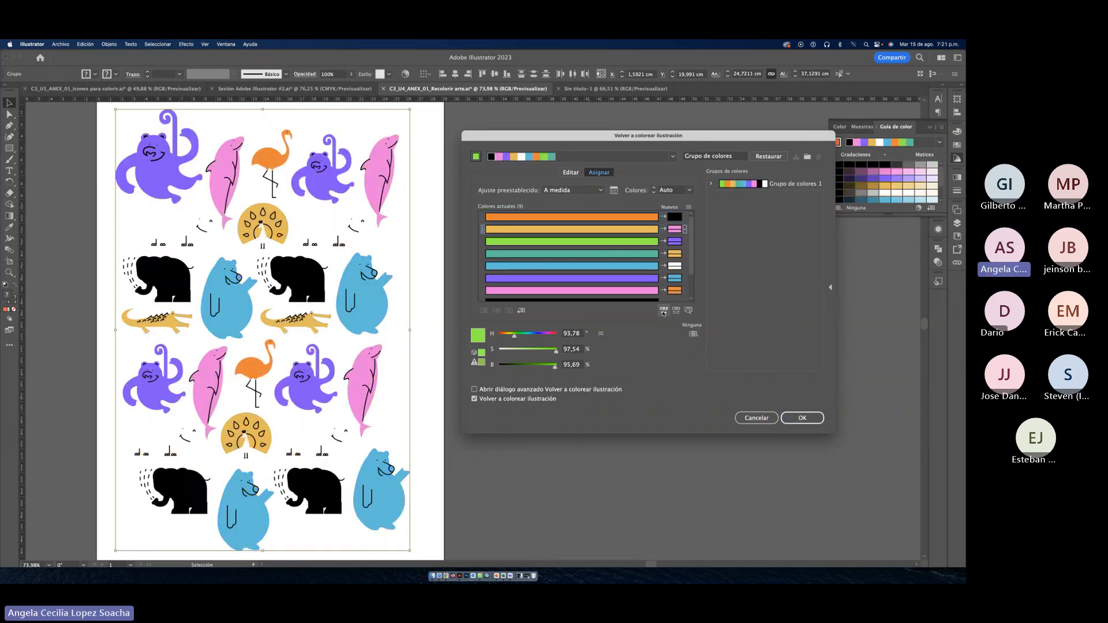
click(664, 311)
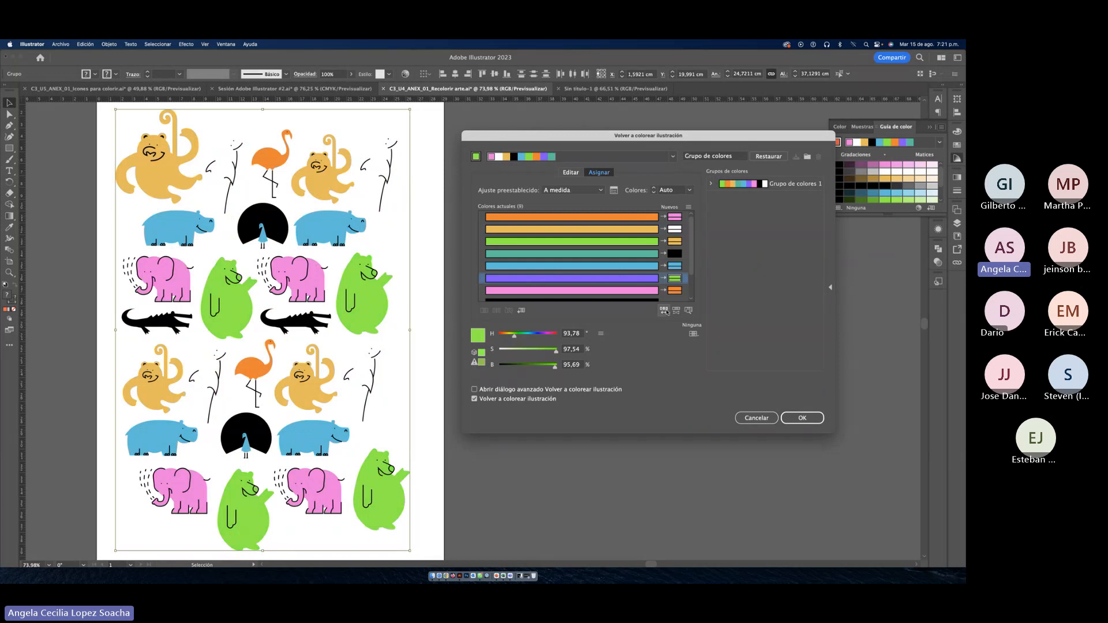
click(664, 311)
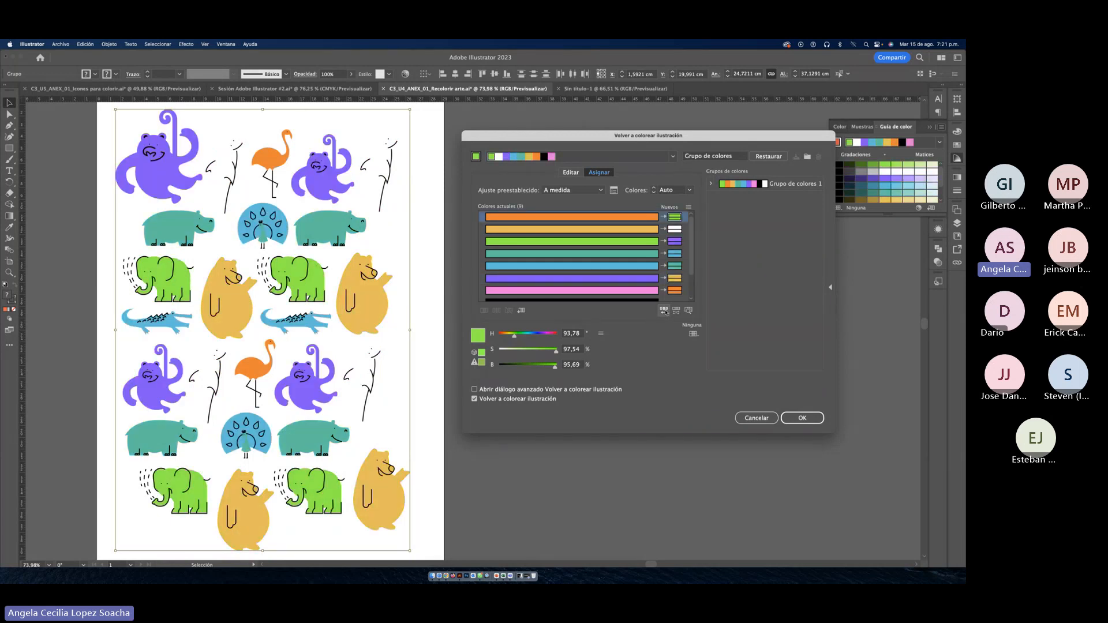
click(664, 311)
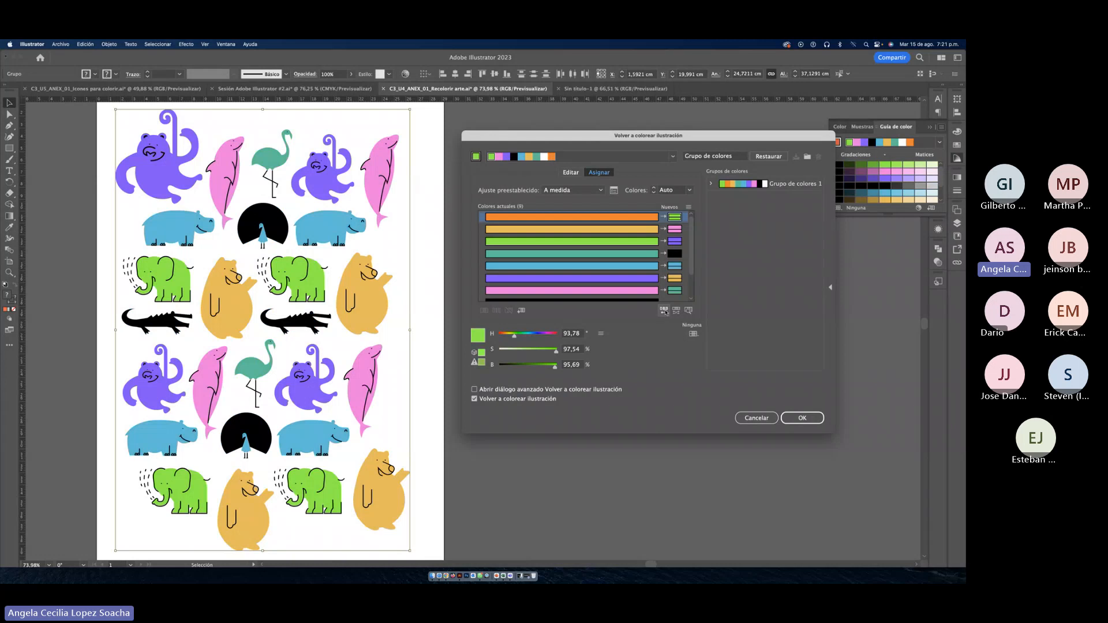
click(664, 311)
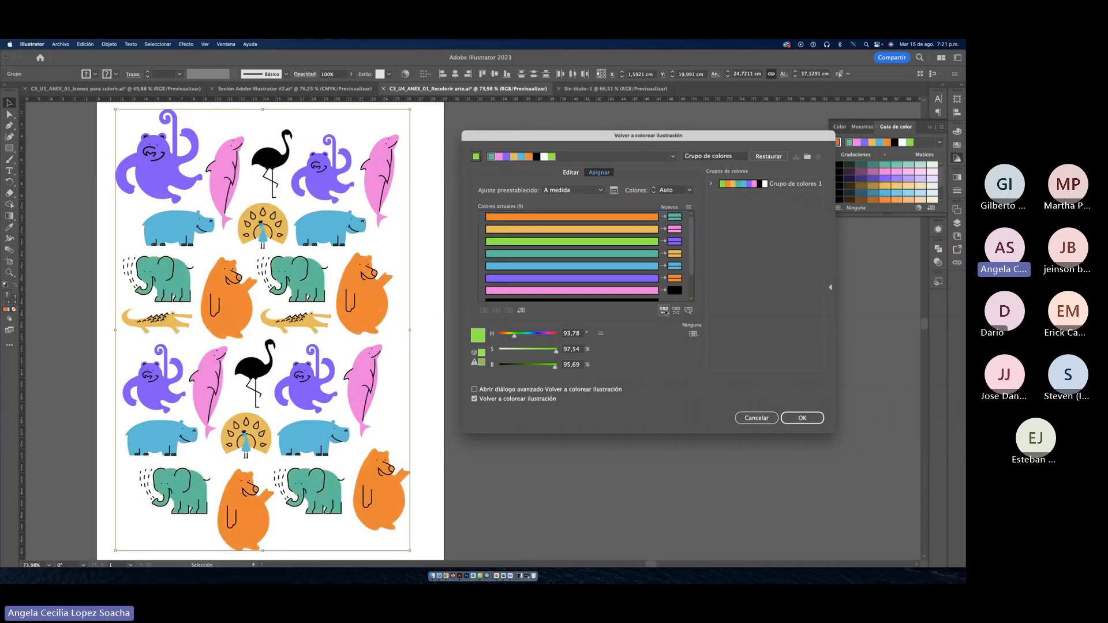
click(664, 311)
click(664, 311)
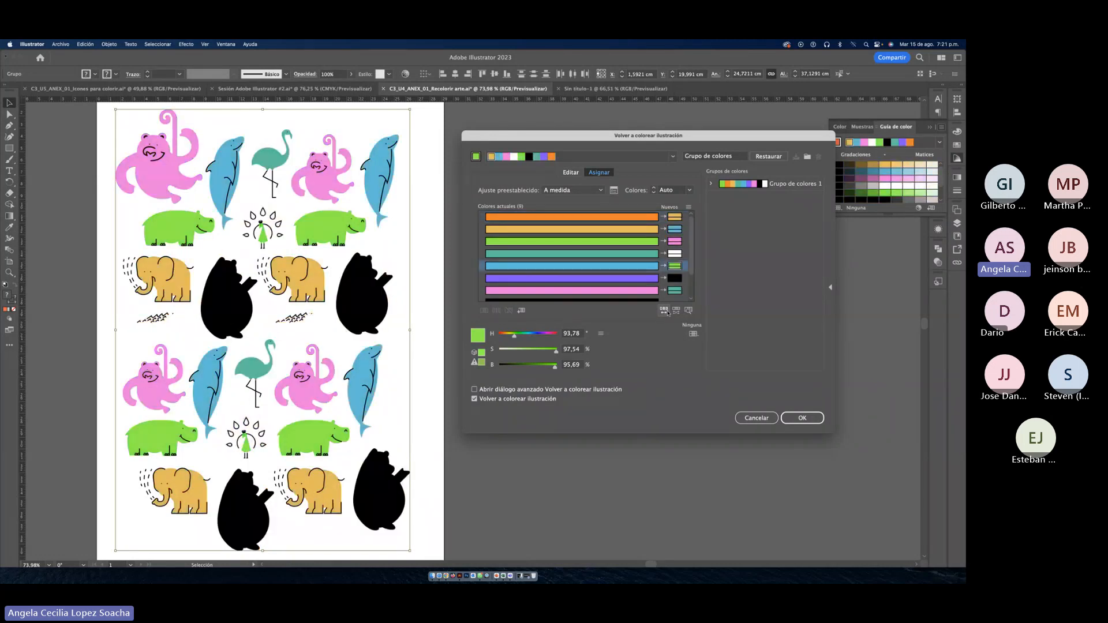
Step: Randomly change the saturation and brightness of the new colours several times to get other variations
click(676, 310)
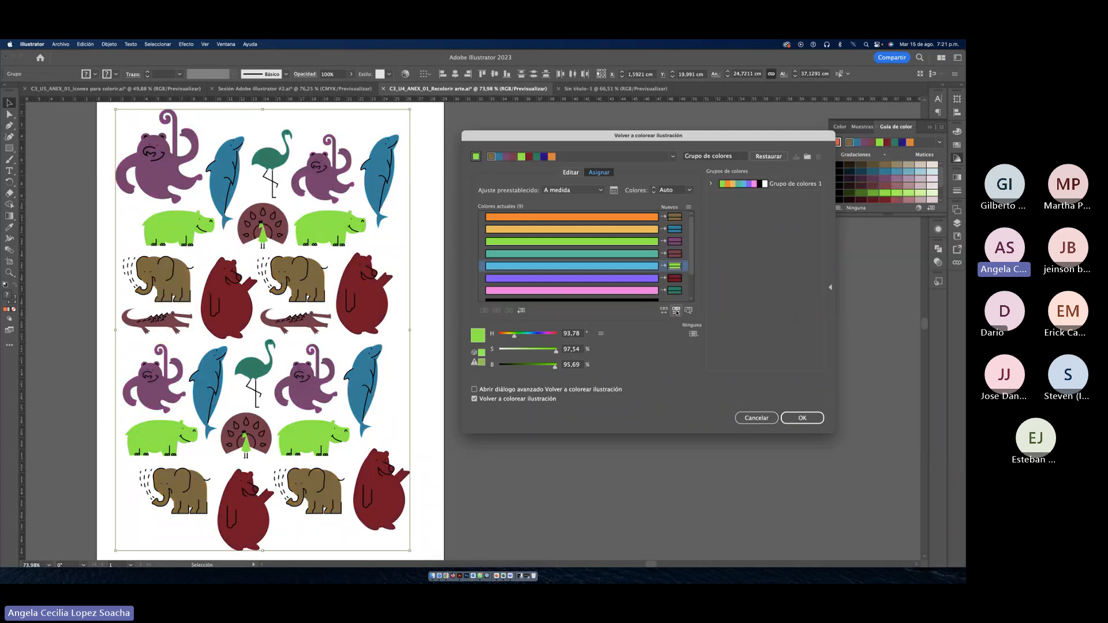
click(675, 310)
click(676, 310)
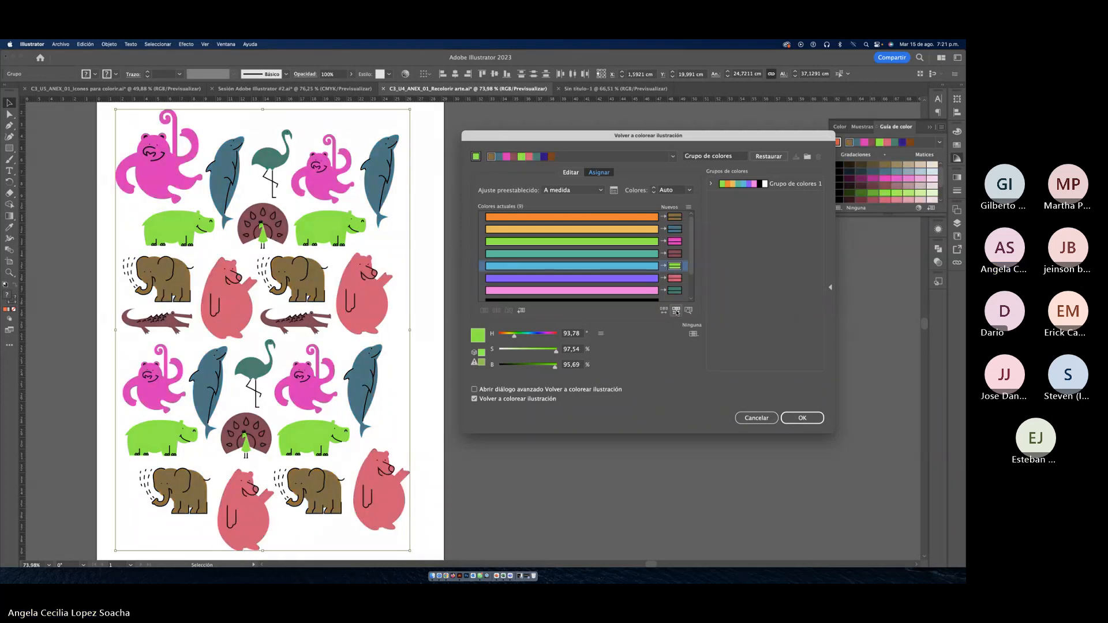
click(676, 311)
click(676, 311)
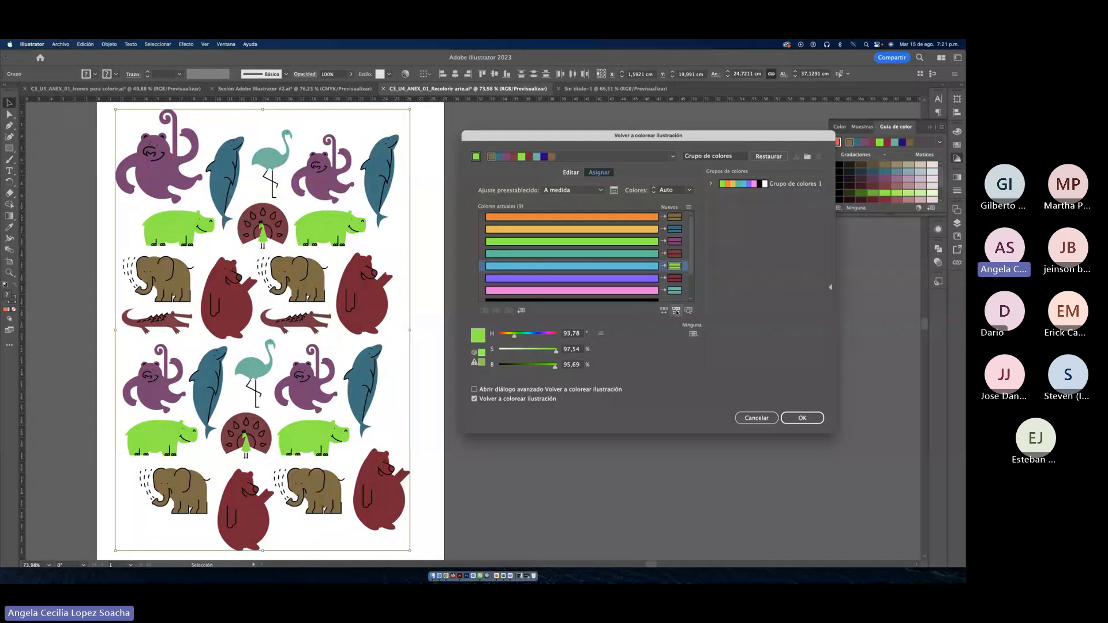
click(676, 310)
click(676, 311)
click(676, 310)
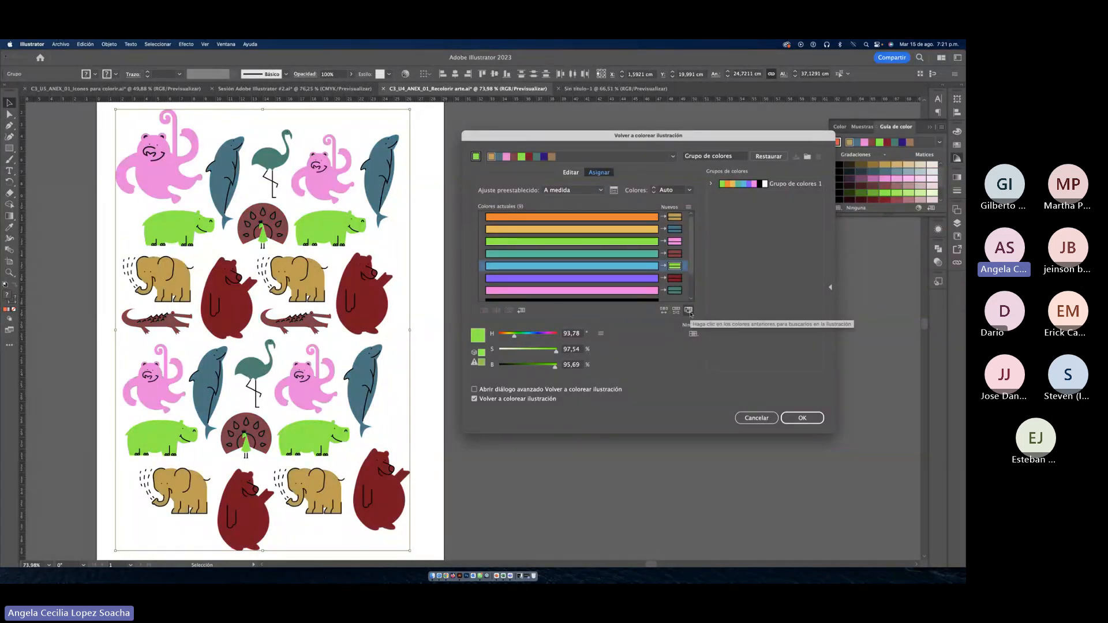
Step: Highlight only the artwork that uses a chosen current colour, examining the purple, orange, pink and blue elements one by one
click(689, 310)
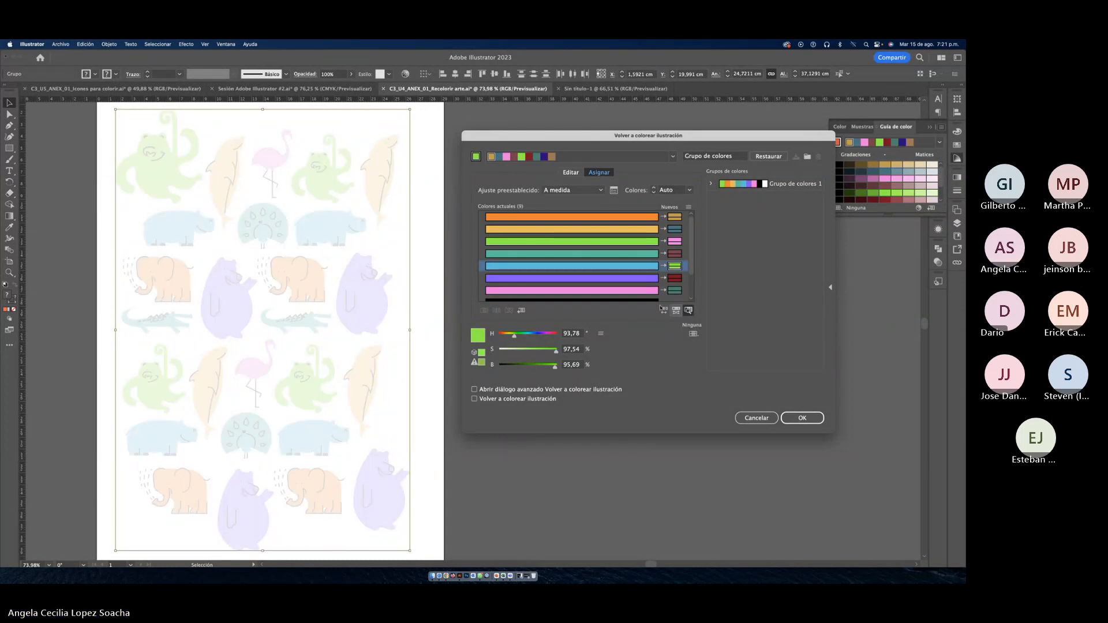
click(590, 278)
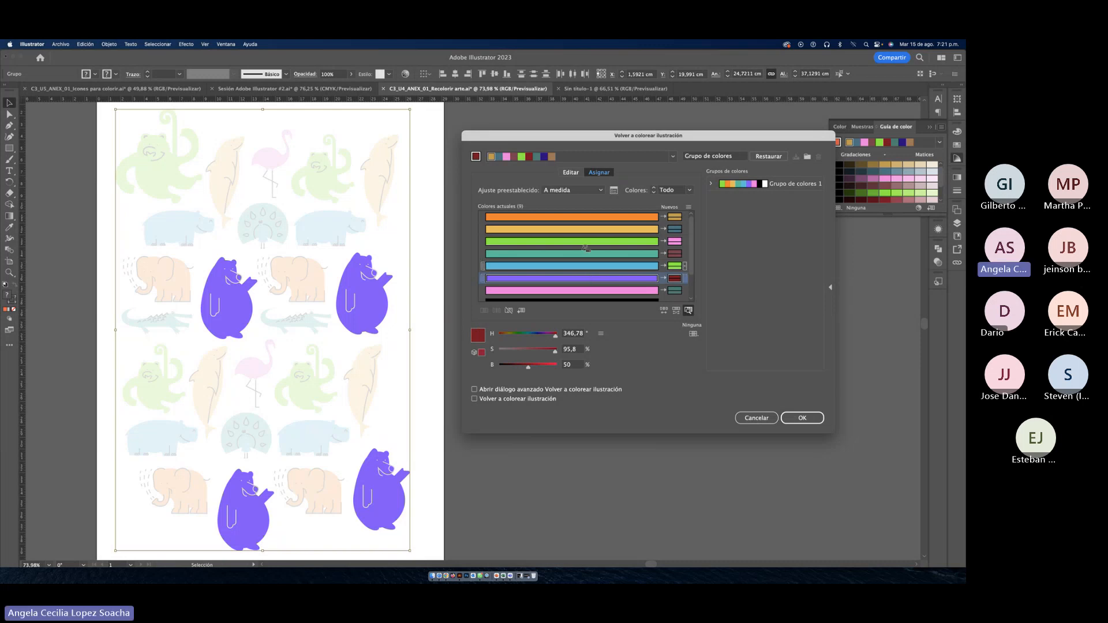
click(674, 230)
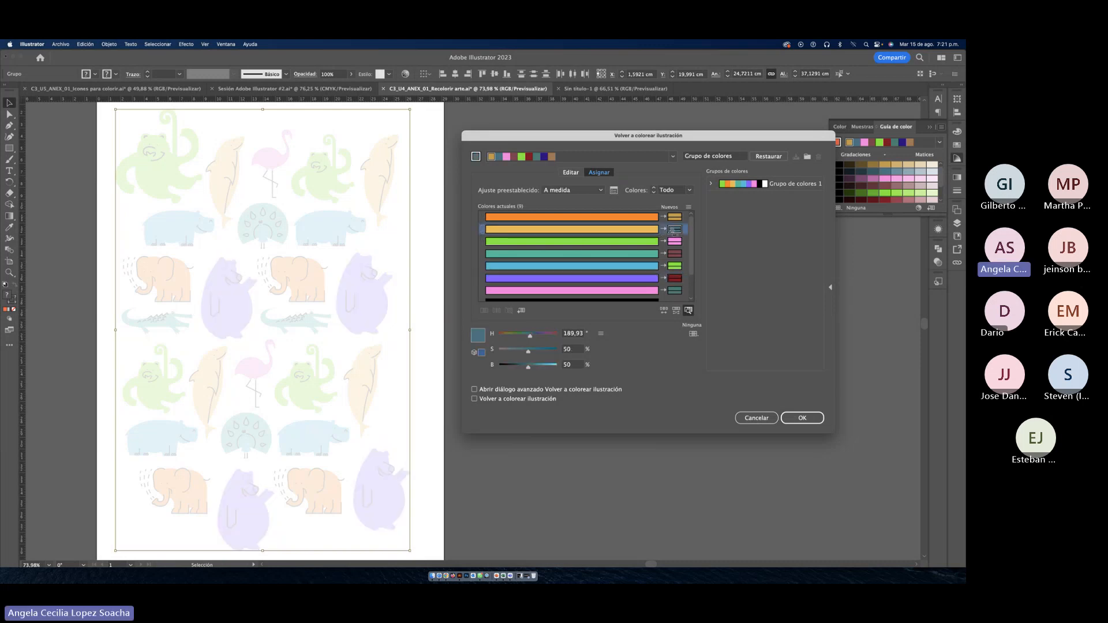
click(625, 217)
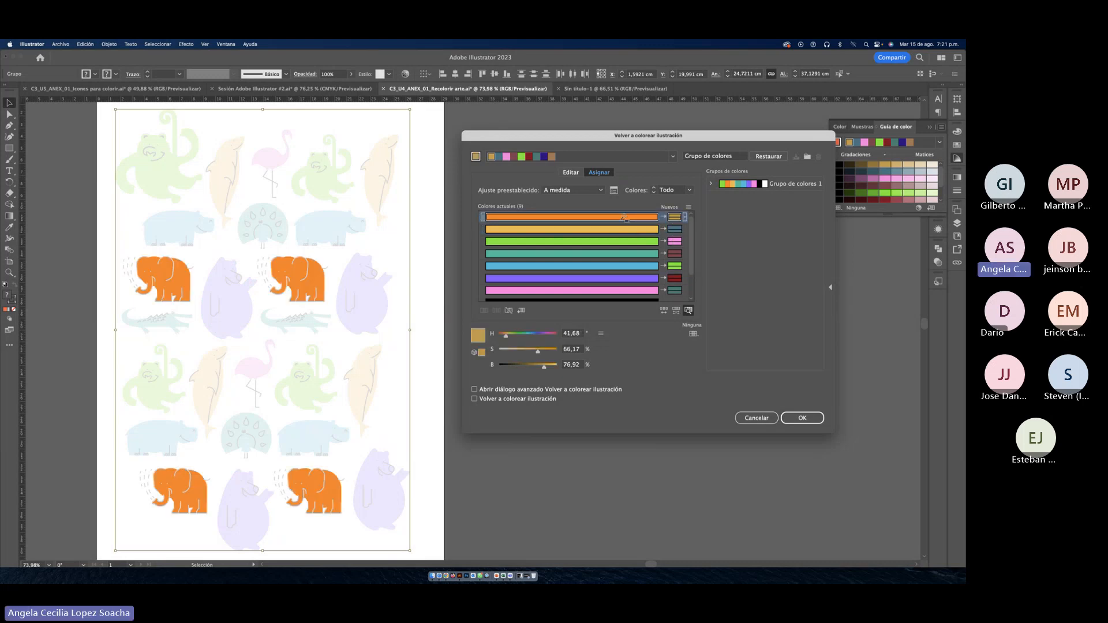
click(563, 290)
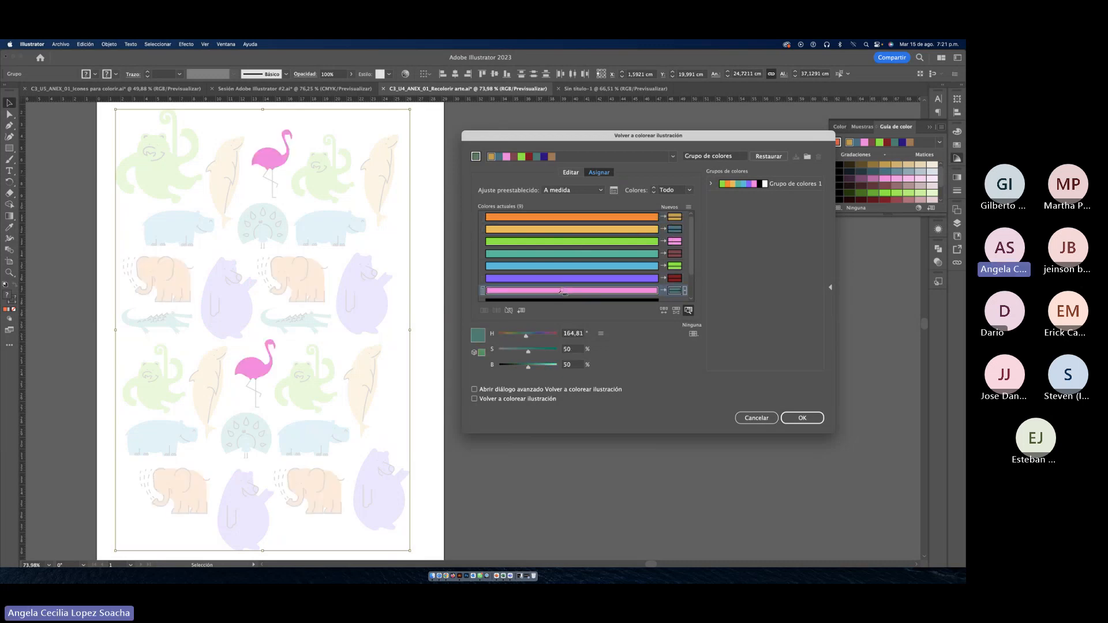
click(499, 266)
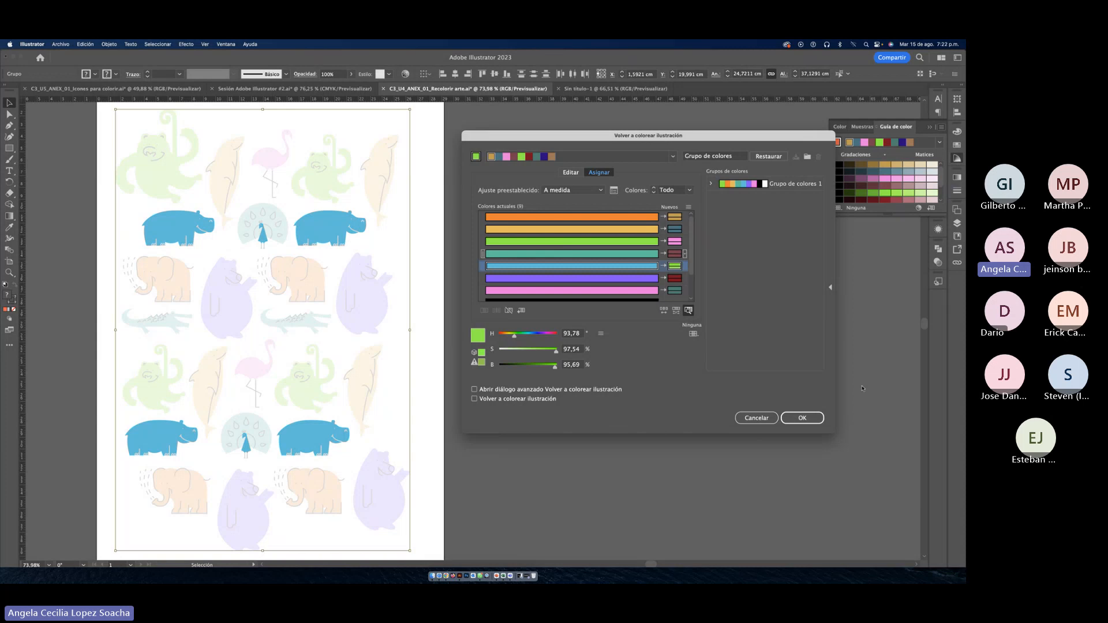
click(526, 576)
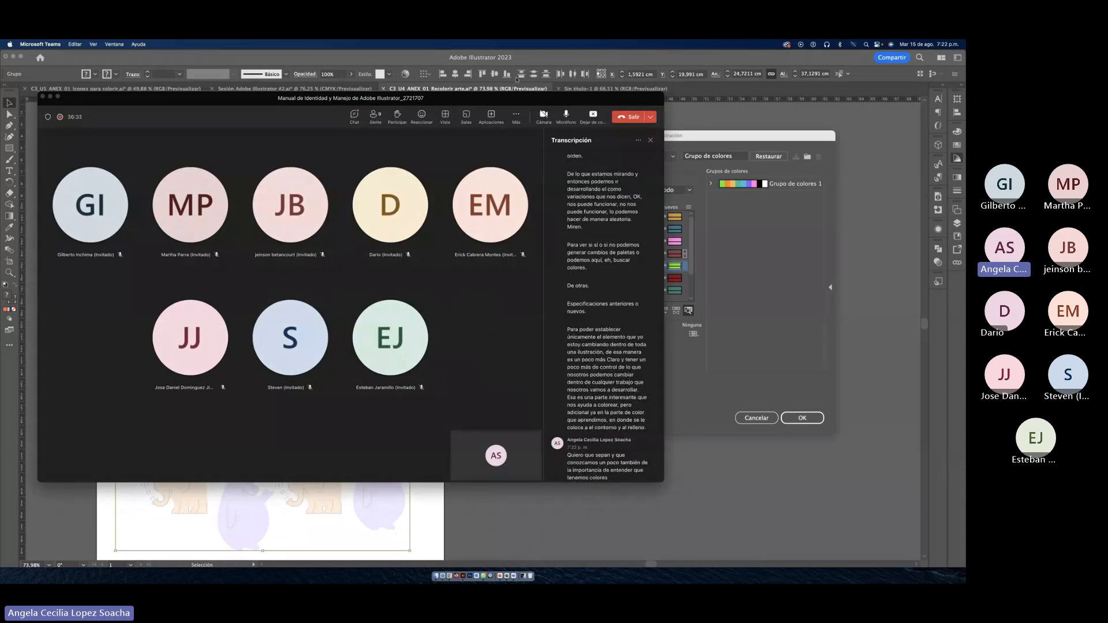
click(51, 98)
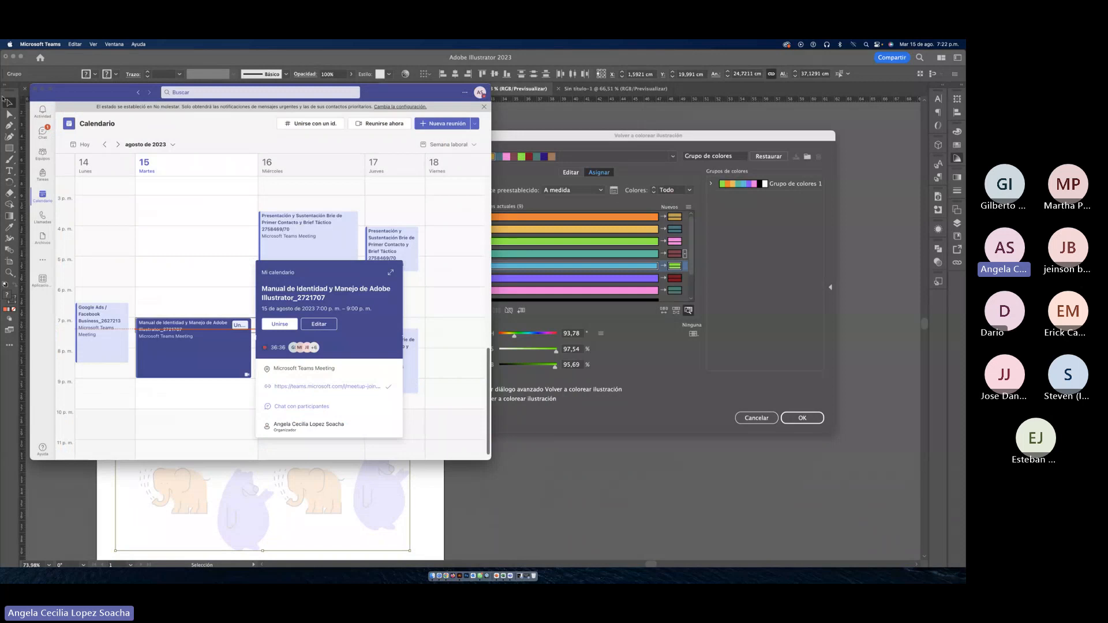
click(35, 90)
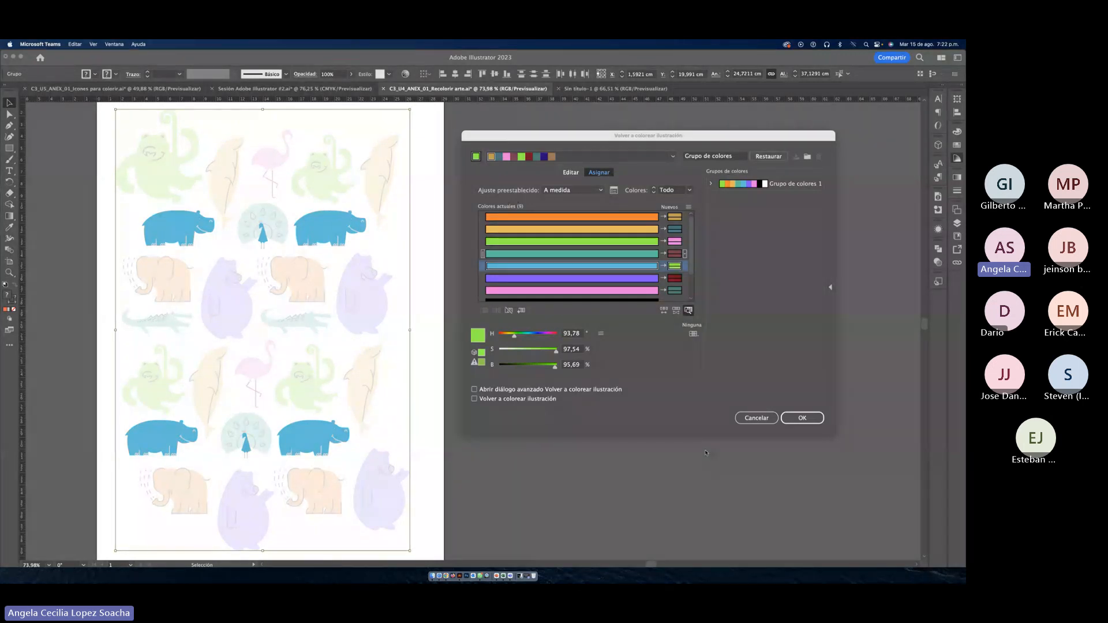
Step: Cancel the recolouring of the animal artwork and switch to the blank untitled document
click(747, 420)
click(746, 419)
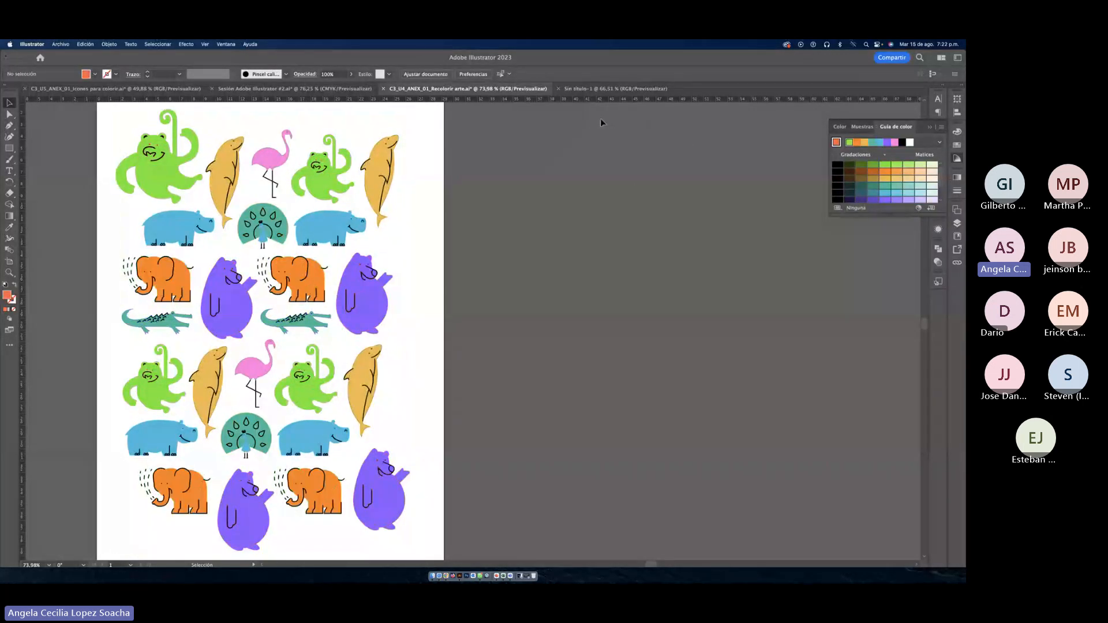
click(580, 90)
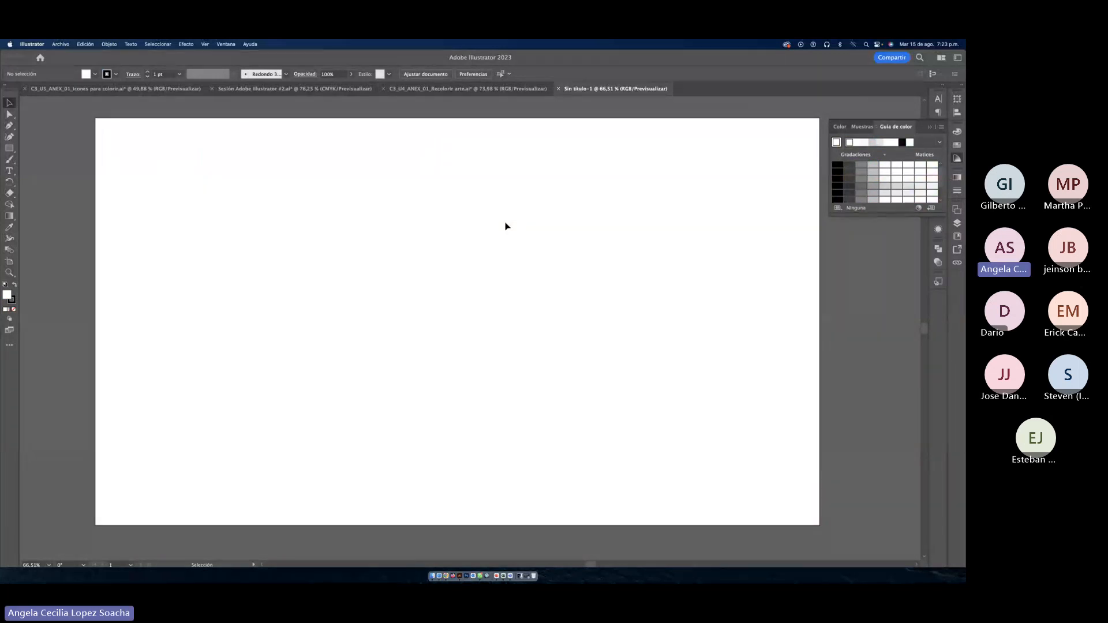
scroll(506, 227, up, 1)
scroll(504, 225, down, 3)
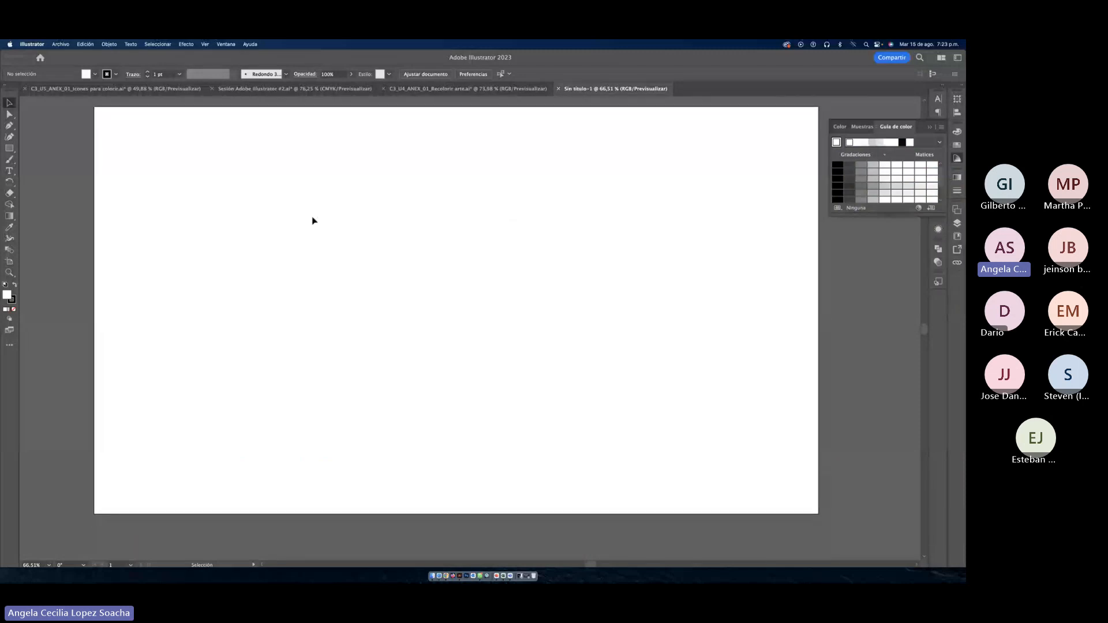
Step: Draw a rectangle about 208 × 175 px in the upper-left area of the artboard and fill it with dark purple 4A3584
click(10, 148)
drag(233, 191, 311, 257)
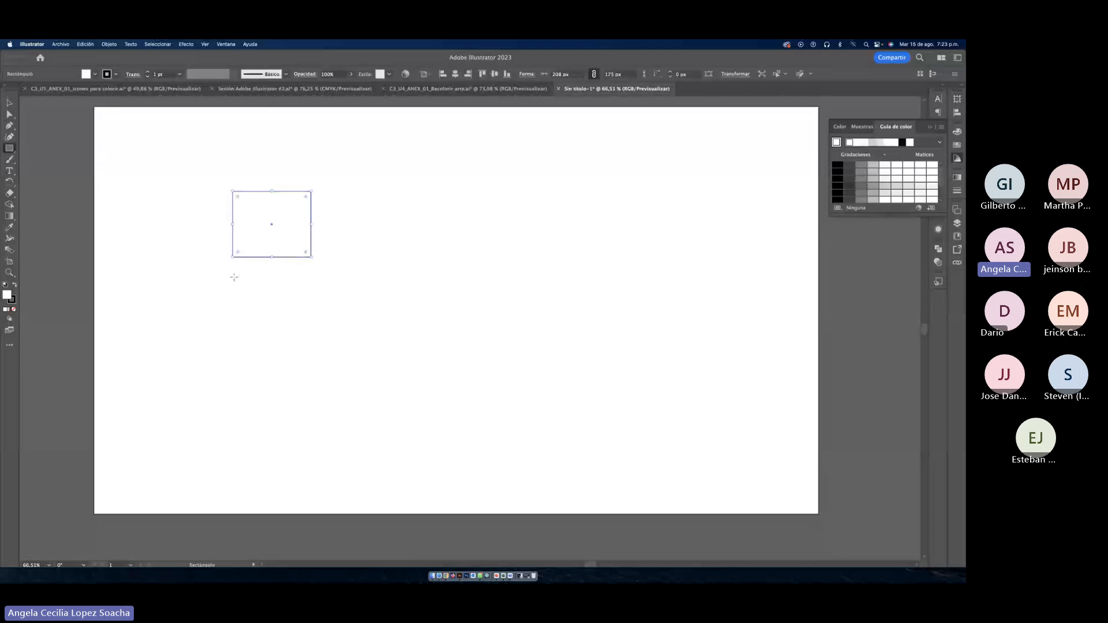
double_click(7, 295)
click(395, 249)
click(551, 195)
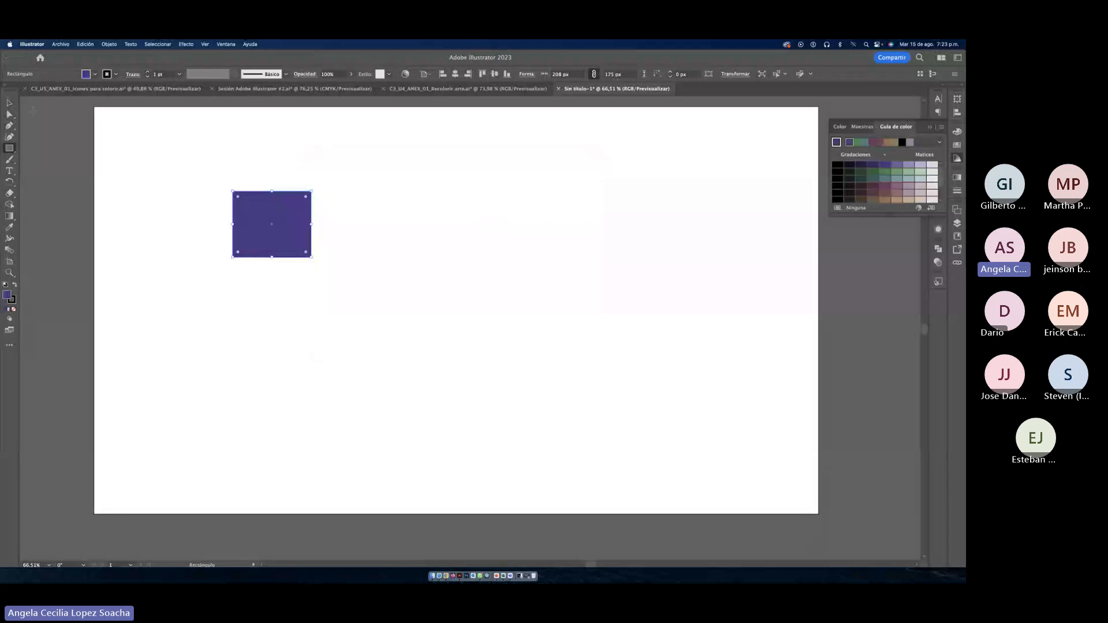
click(9, 103)
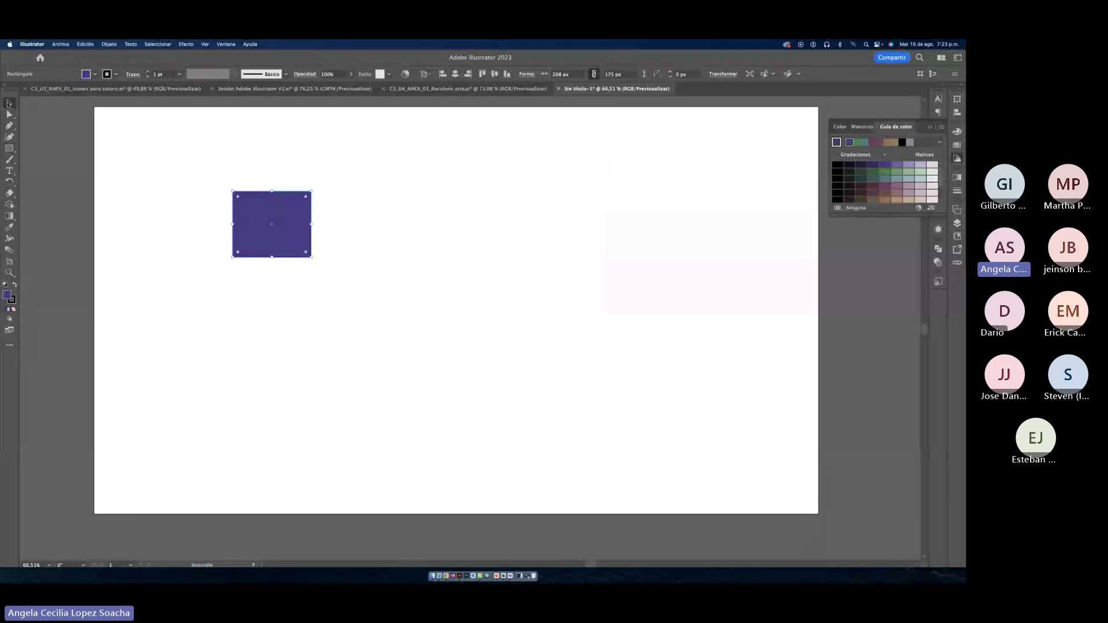
click(180, 278)
Step: Show the colour sliders for the selected rectangle and convert its fill to grayscale mode
click(958, 132)
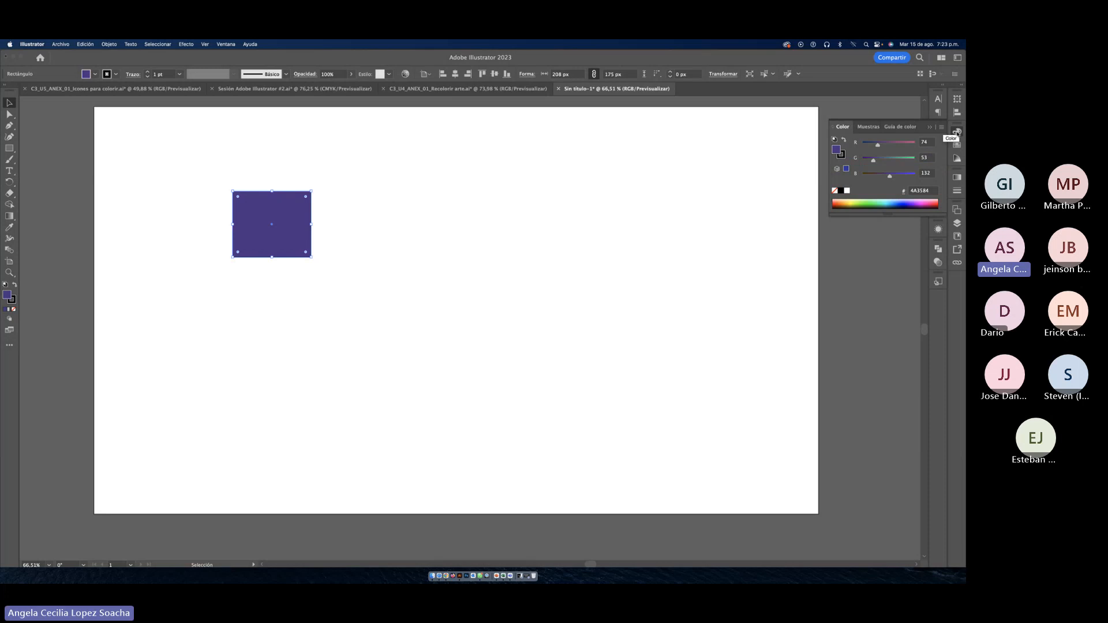
click(226, 44)
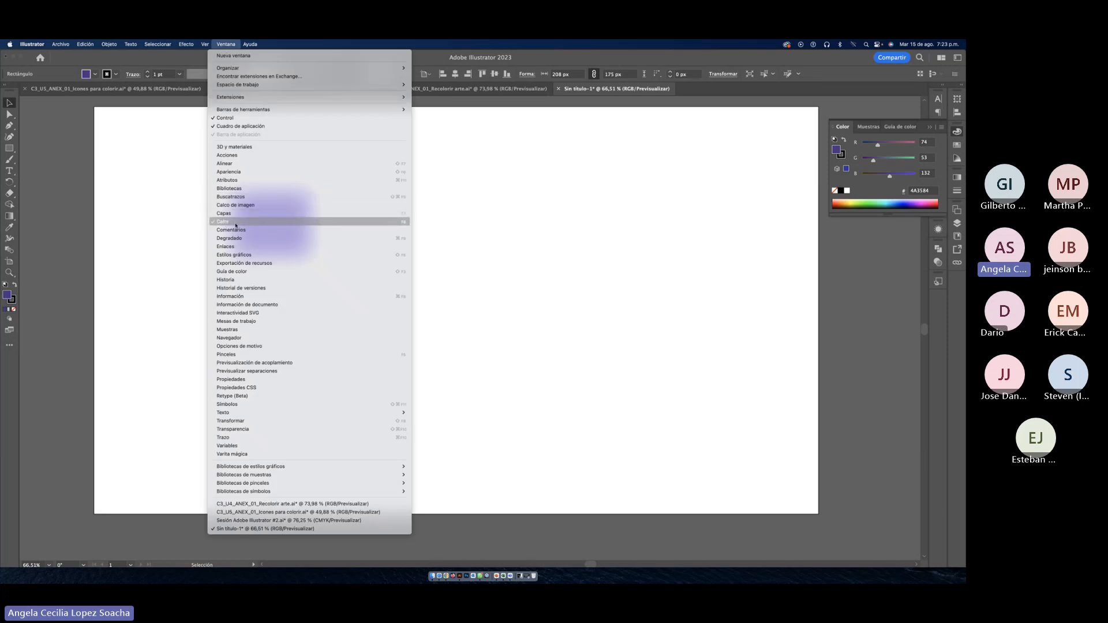
click(872, 190)
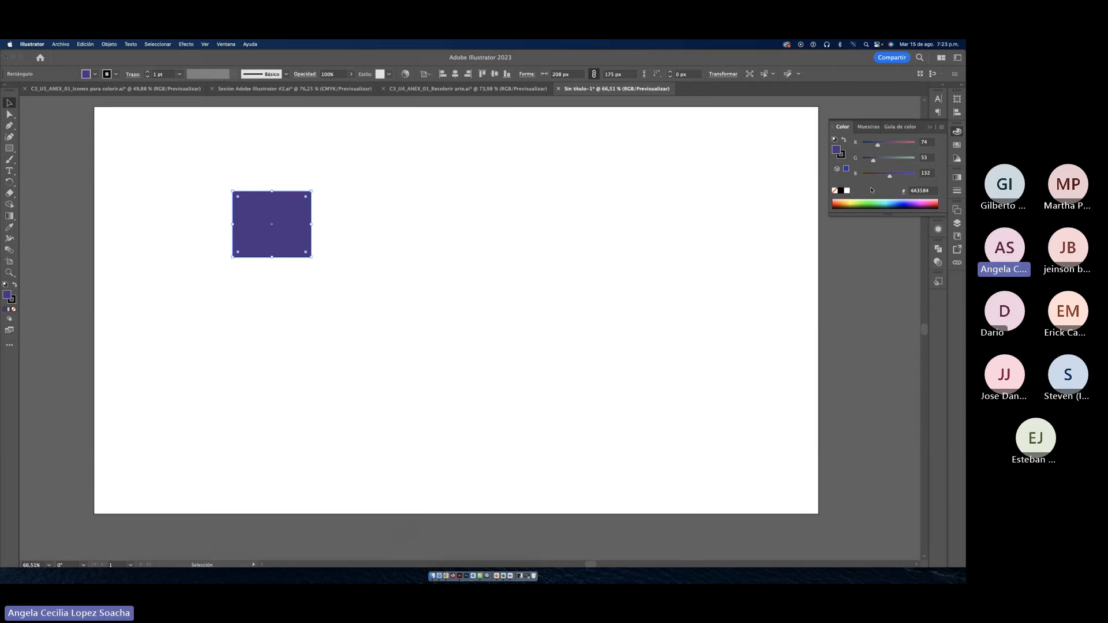
click(942, 127)
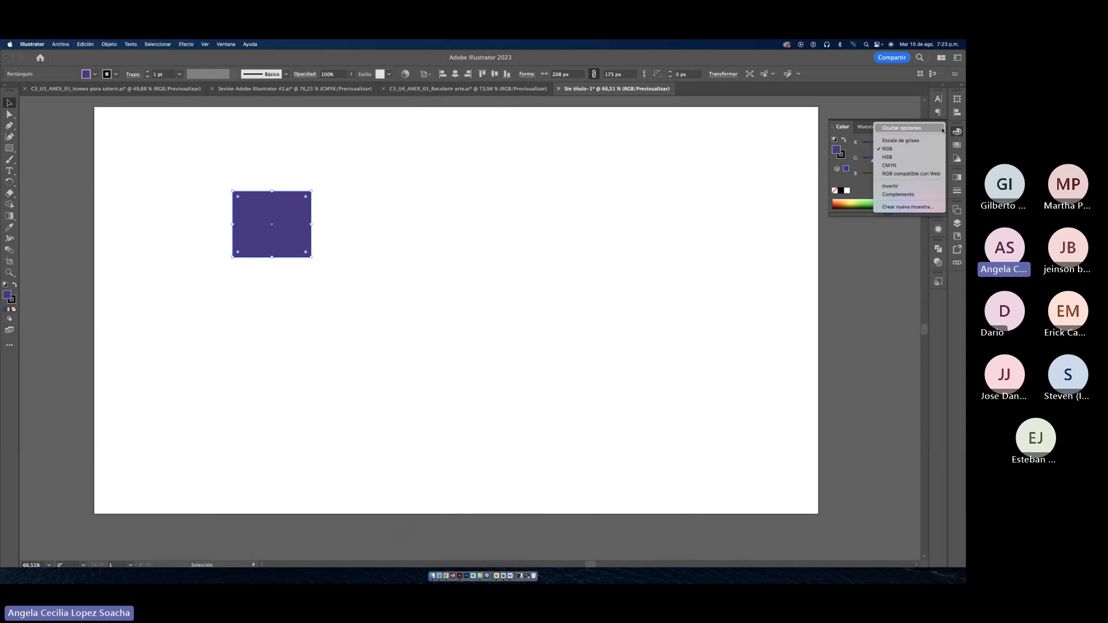
click(911, 140)
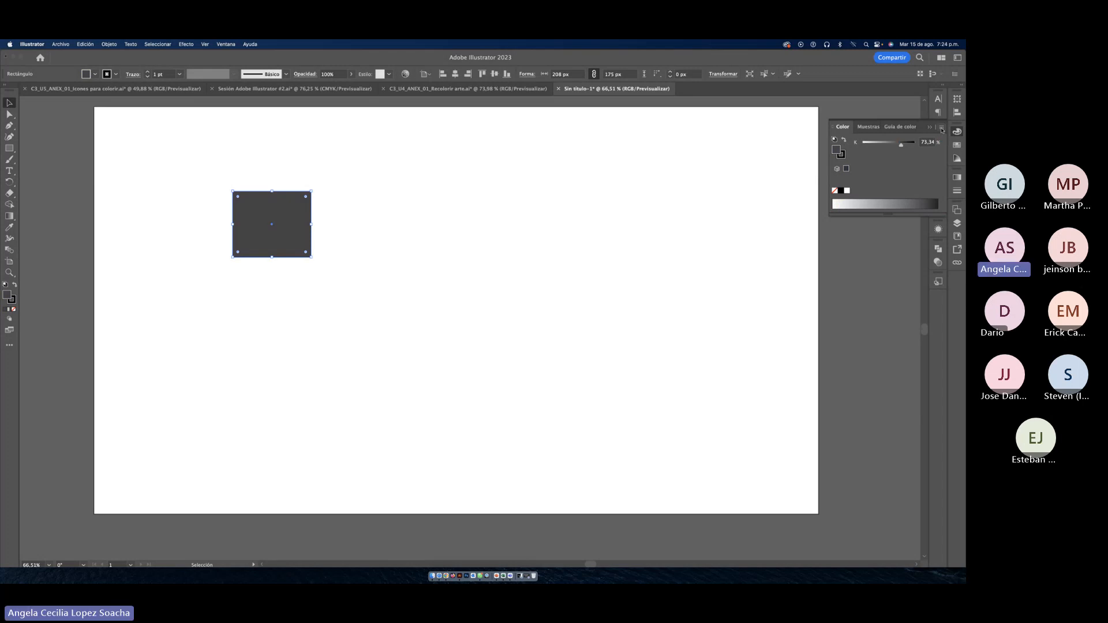
Step: Deselect the rectangle, set the default fill colour to blue-violet 5229E5 and switch the colour sliders to RGB mode
click(193, 295)
double_click(7, 296)
click(421, 203)
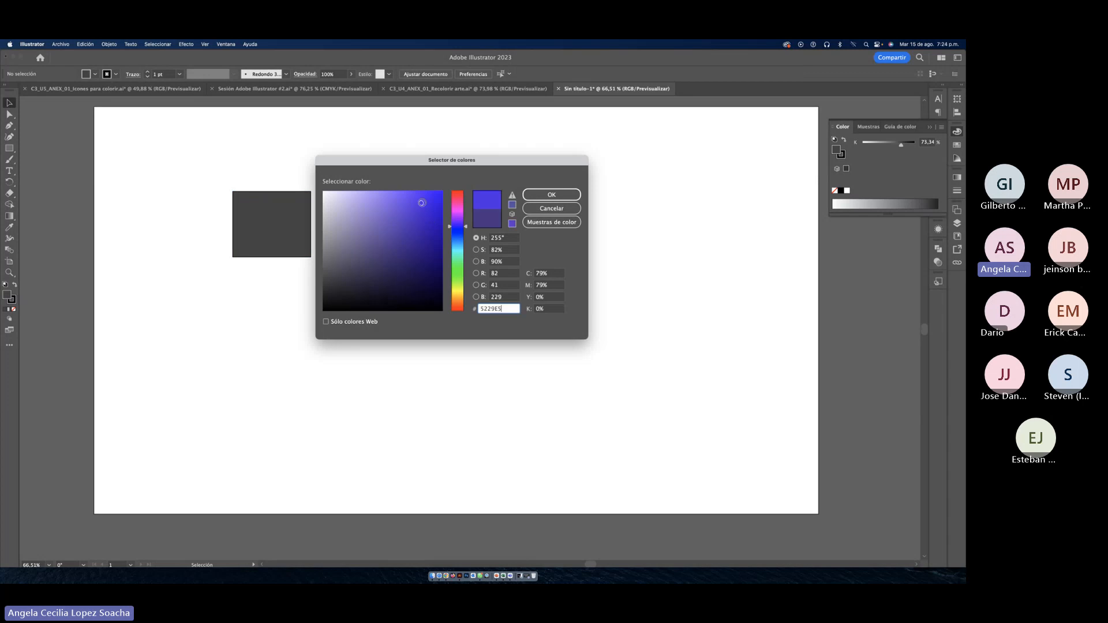
click(550, 196)
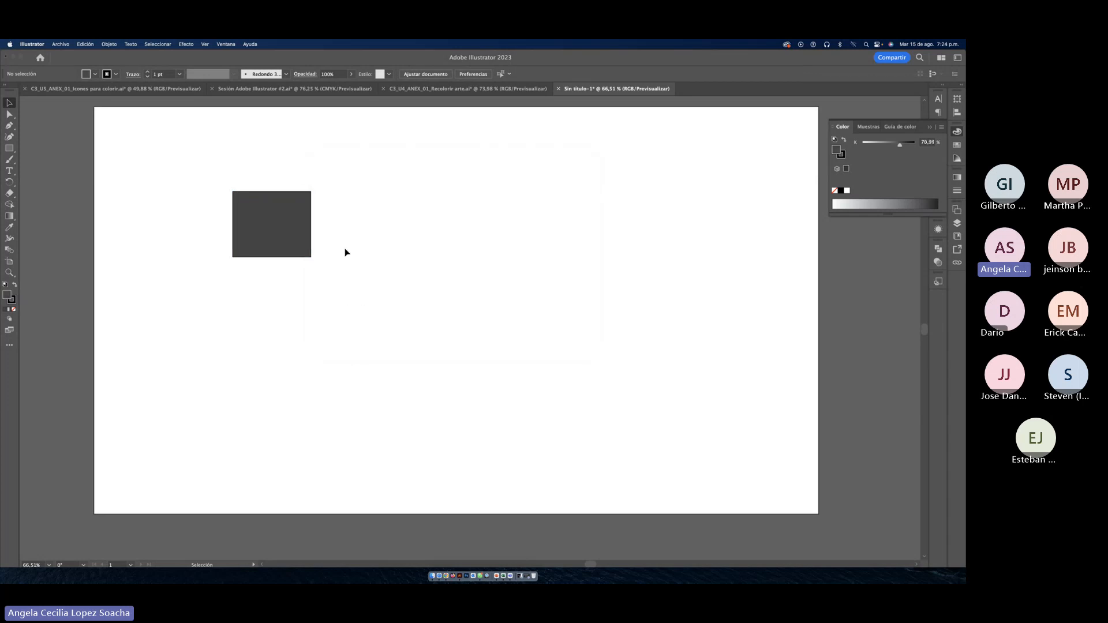
click(941, 127)
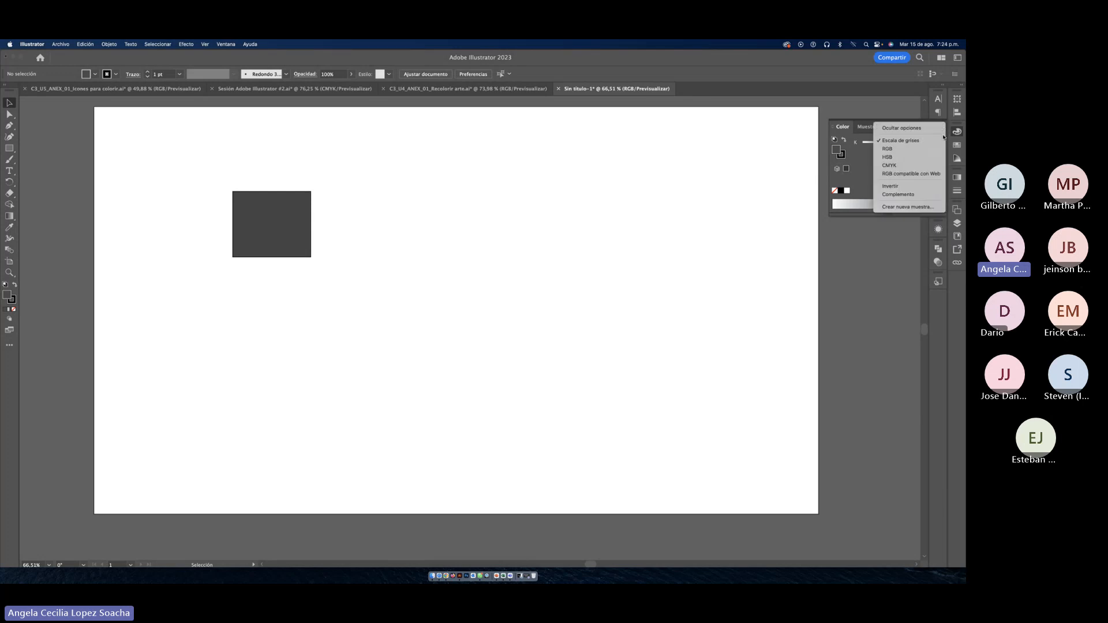
click(888, 150)
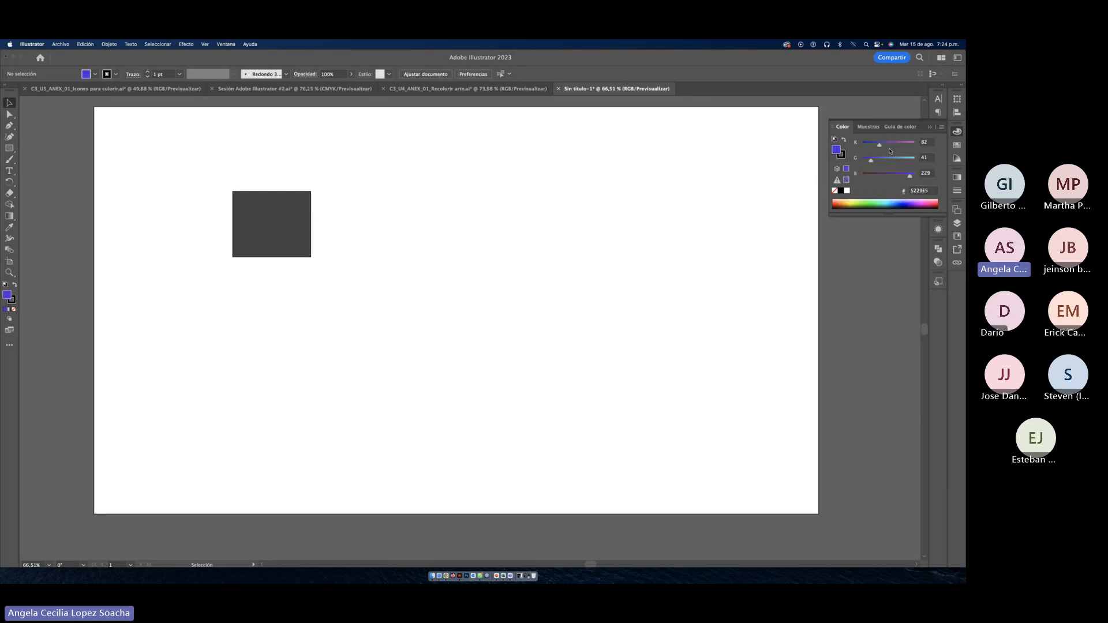
Step: Select the gray rectangle and try the RGB and HSB colour modes on its fill, ending with CMYK
click(267, 213)
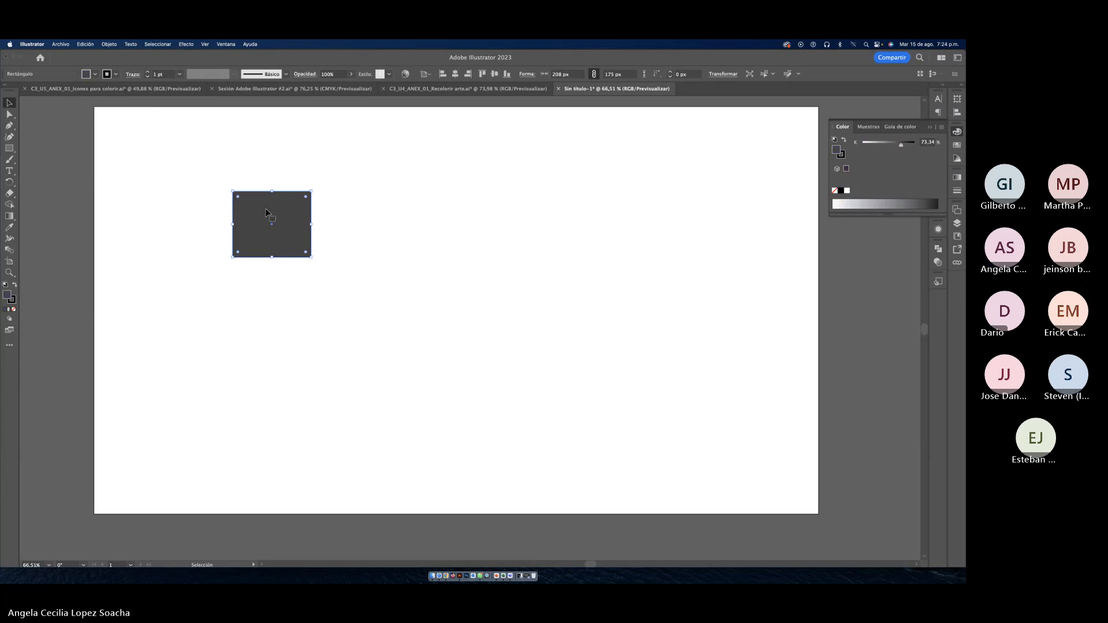
click(941, 127)
click(894, 150)
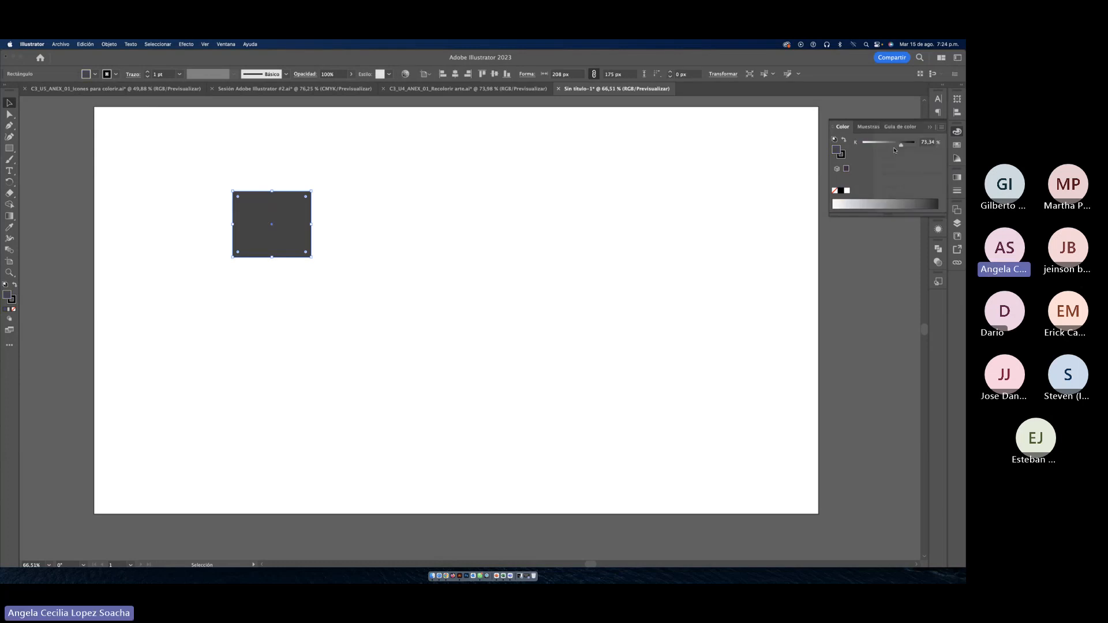
click(943, 129)
click(896, 157)
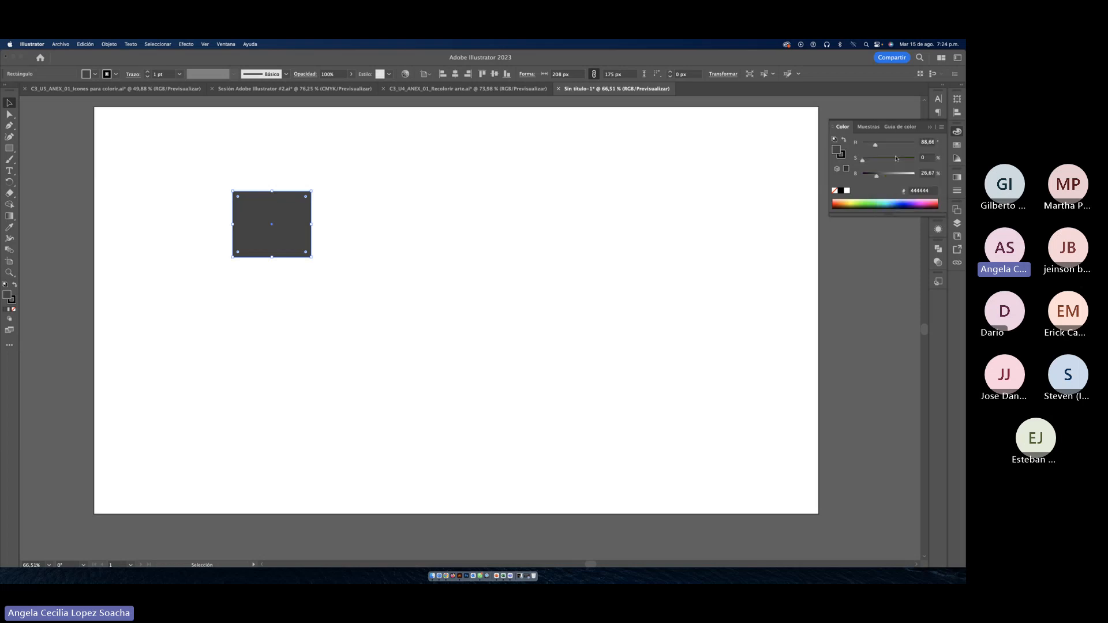
click(942, 127)
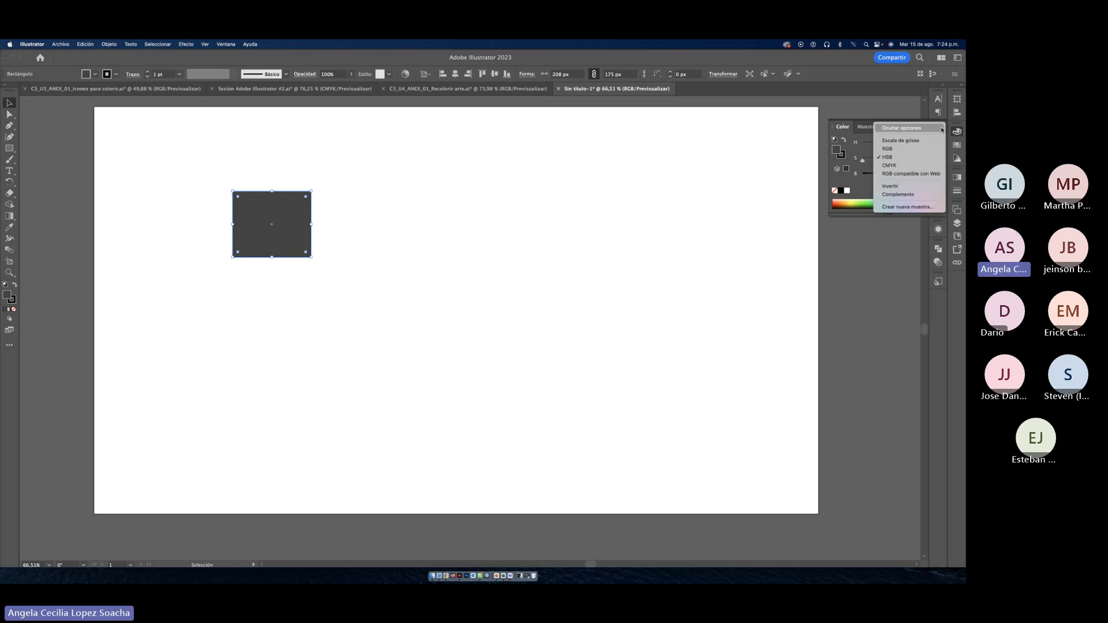
click(901, 167)
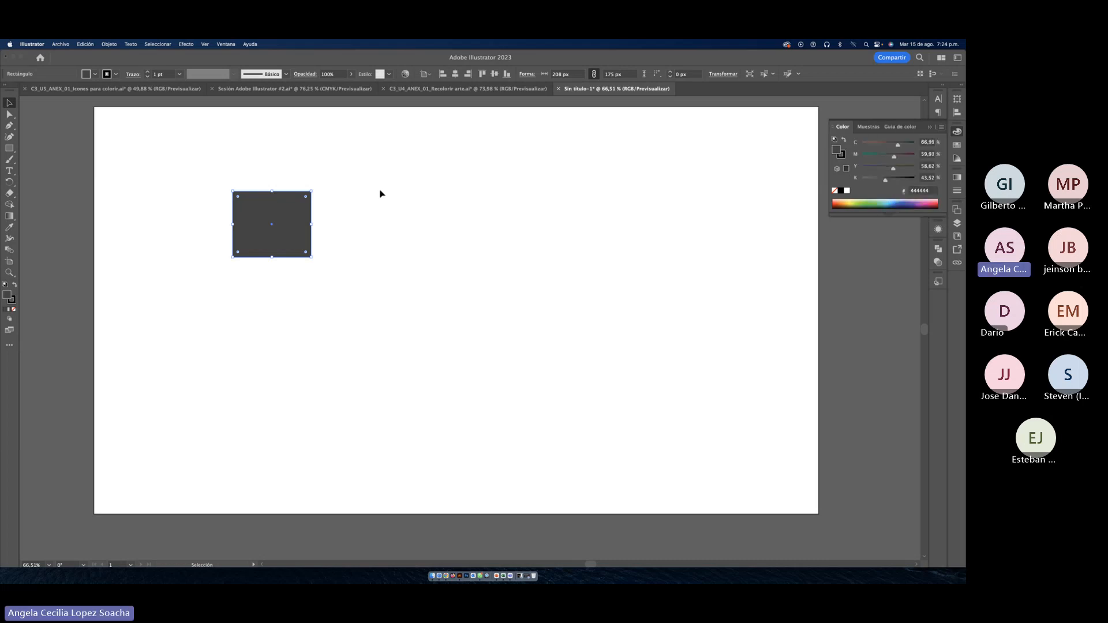
Step: Fill the selected rectangle with violet 5937D1 and deselect it
double_click(7, 295)
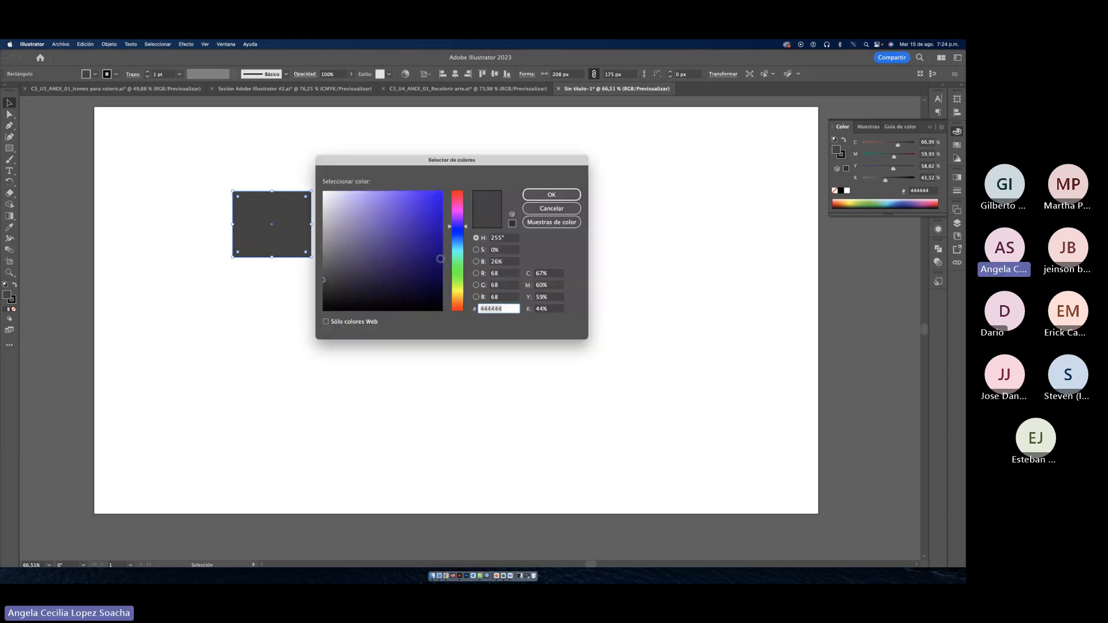
click(409, 214)
key(Return)
click(404, 241)
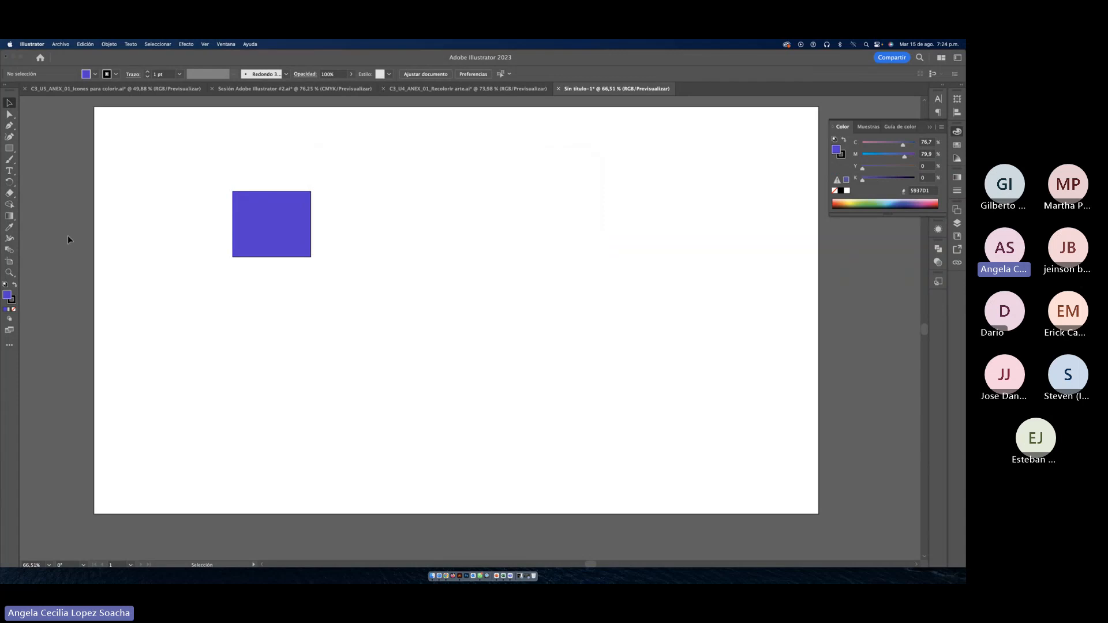
Step: Delete the rectangle, draw a violet circle about 323 px in diameter with the Ellipse tool and shift it slightly down and right
drag(164, 181, 440, 278)
key(Delete)
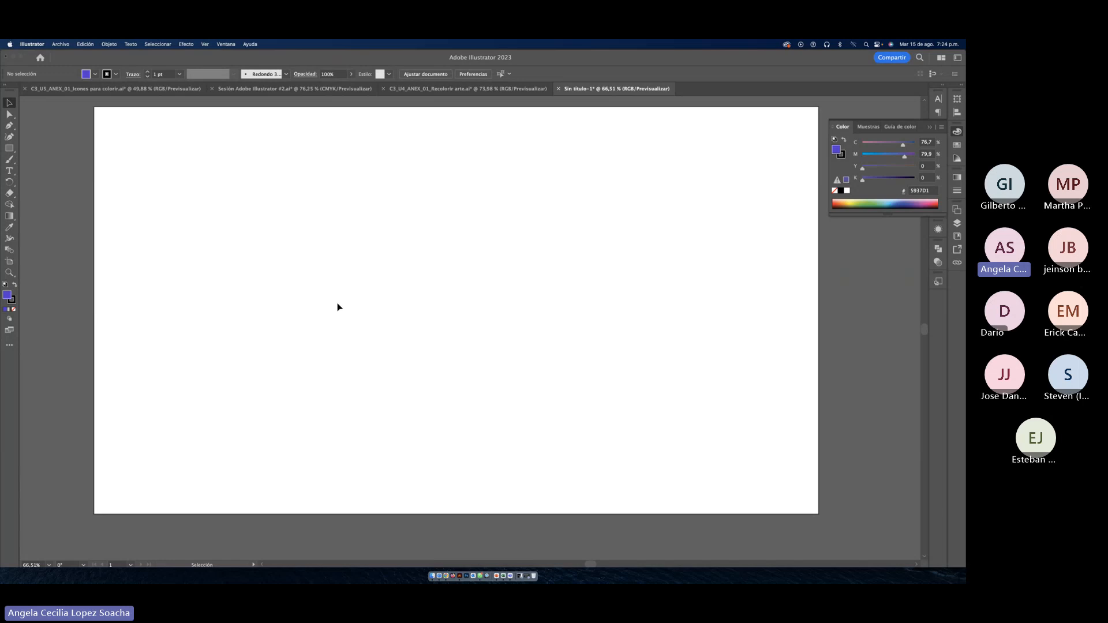
click(10, 149)
drag(10, 148, 52, 173)
drag(185, 220, 306, 339)
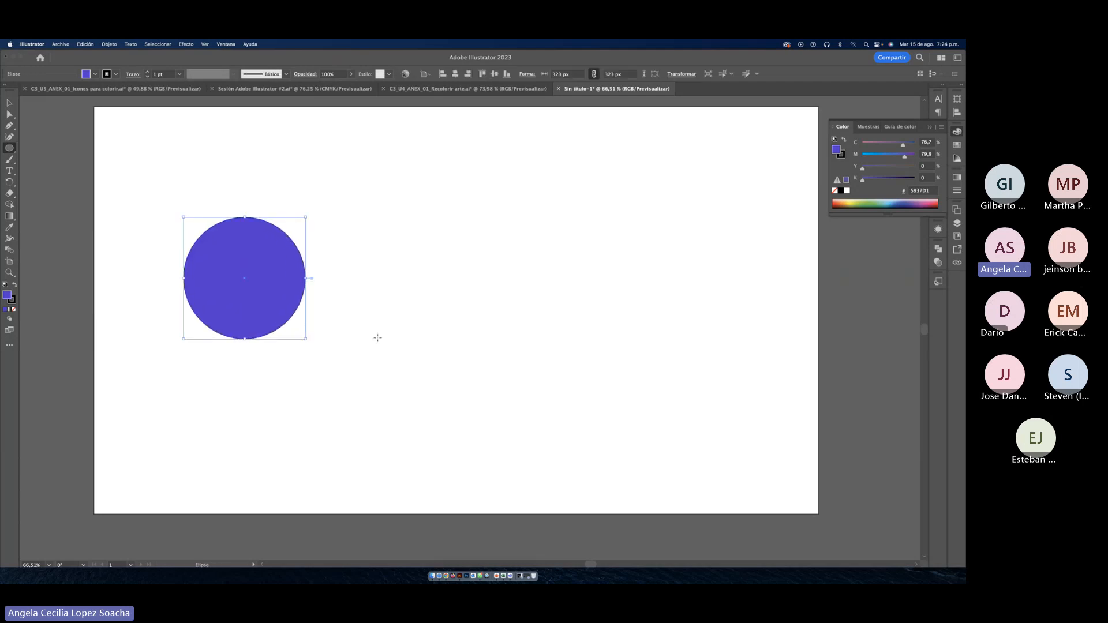
key(v)
click(240, 171)
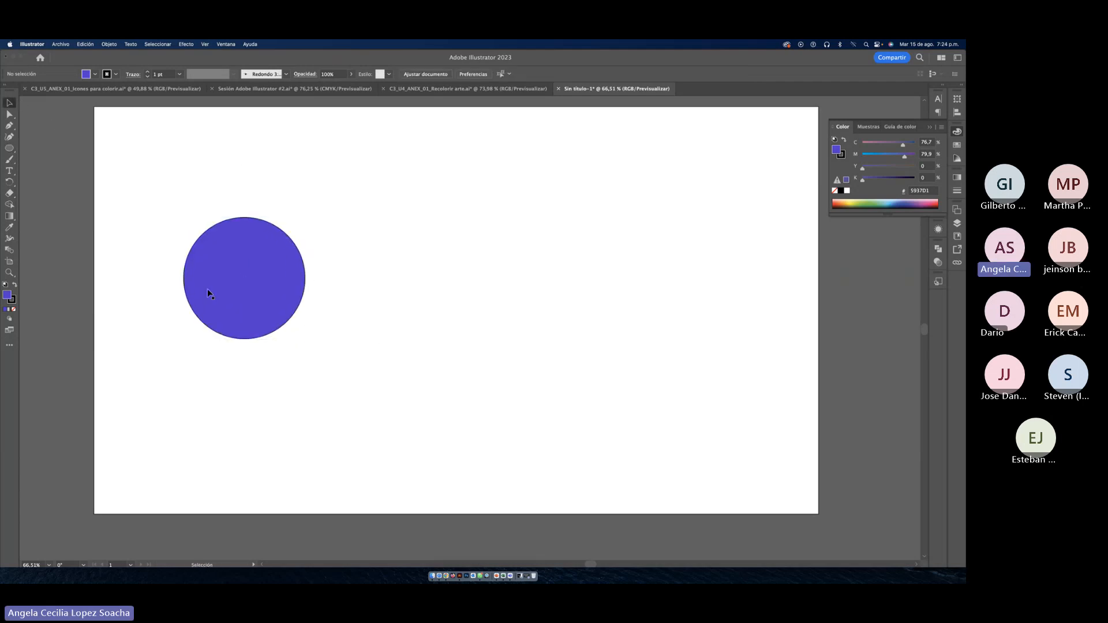
drag(207, 289, 227, 304)
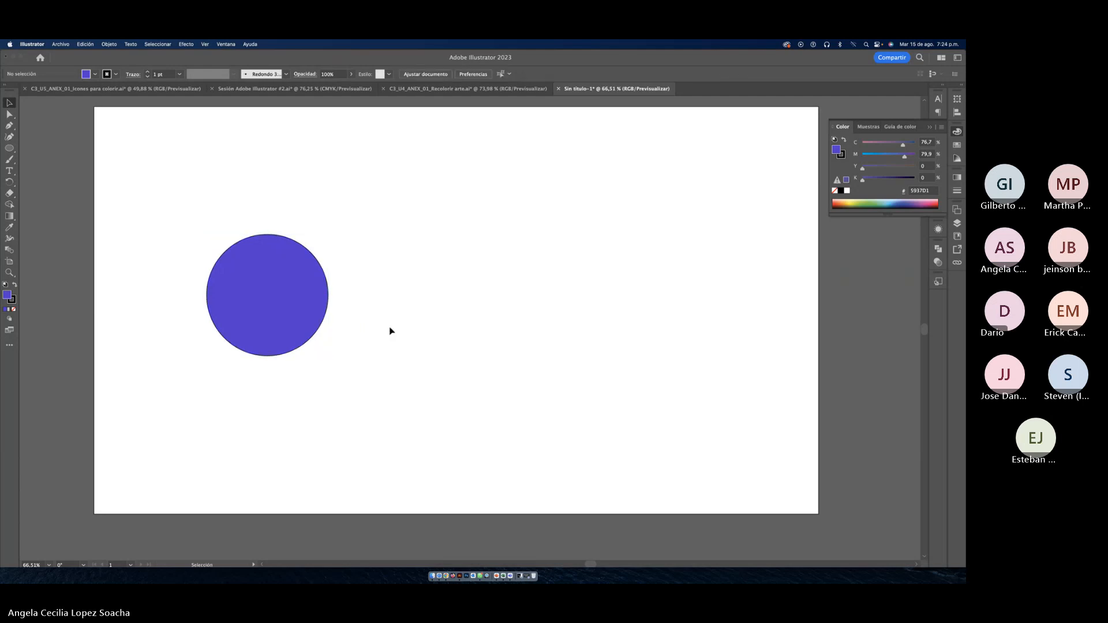
Step: Duplicate the violet circle to its right, level with the original, and select the copy
click(281, 321)
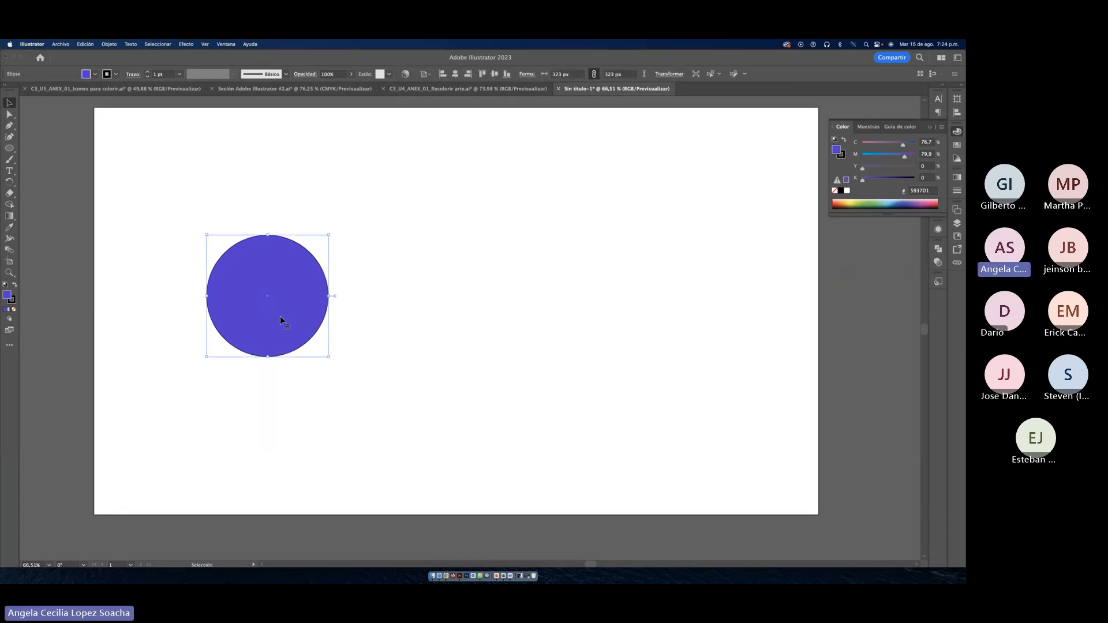
drag(281, 320, 478, 322)
click(386, 361)
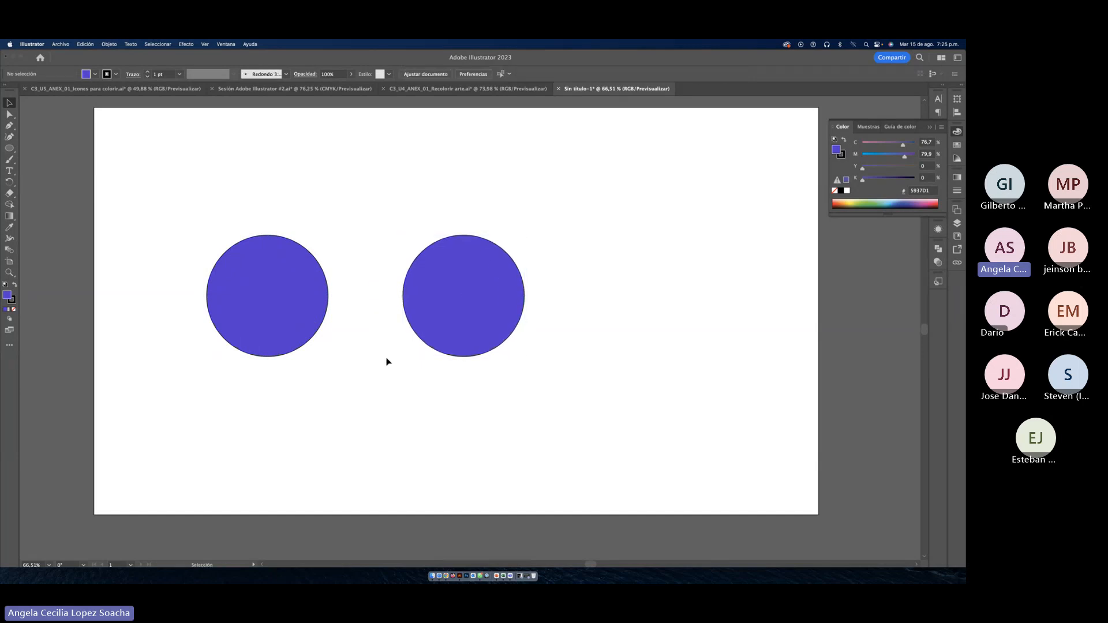
click(445, 349)
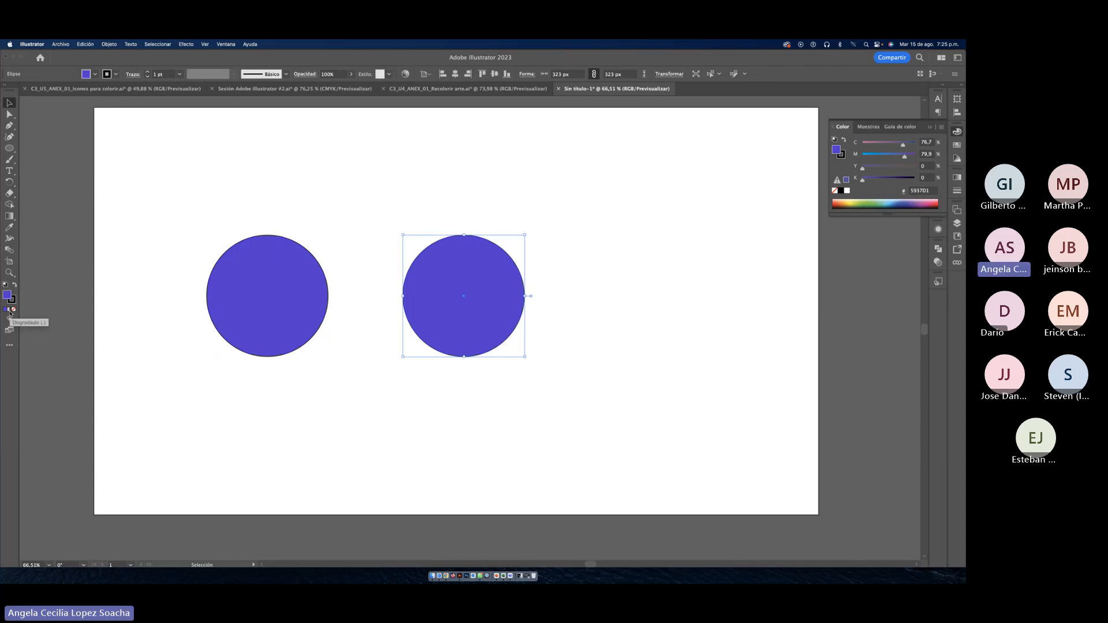
Step: Try the default white-to-black gradient on the right-hand circle, once as a direct fill and once with the Gradient tool, undoing both
click(9, 309)
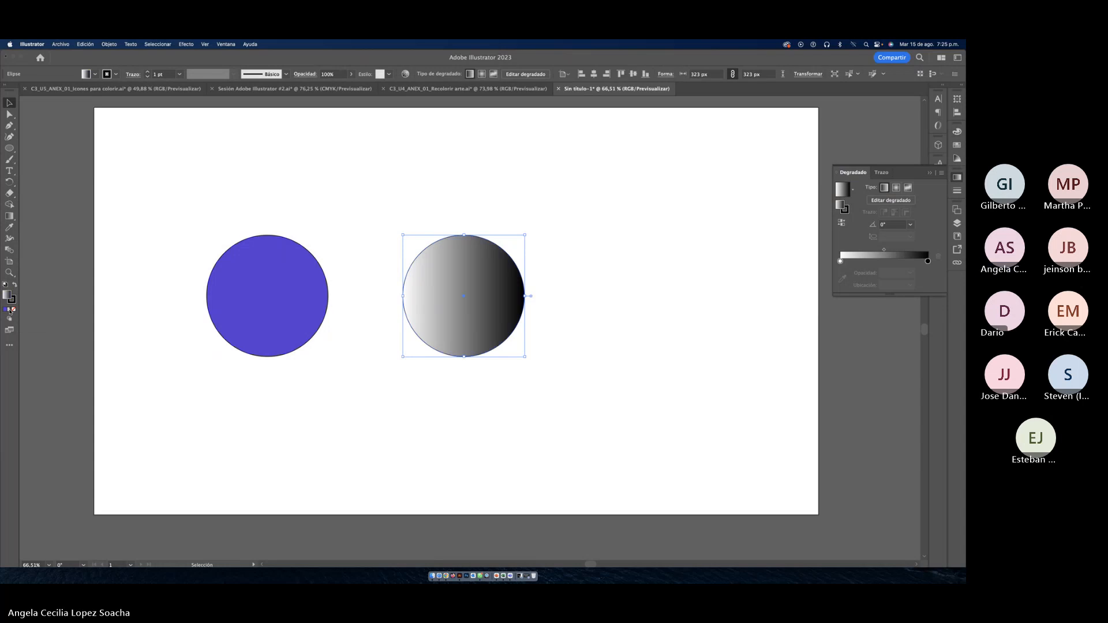
key(super+z)
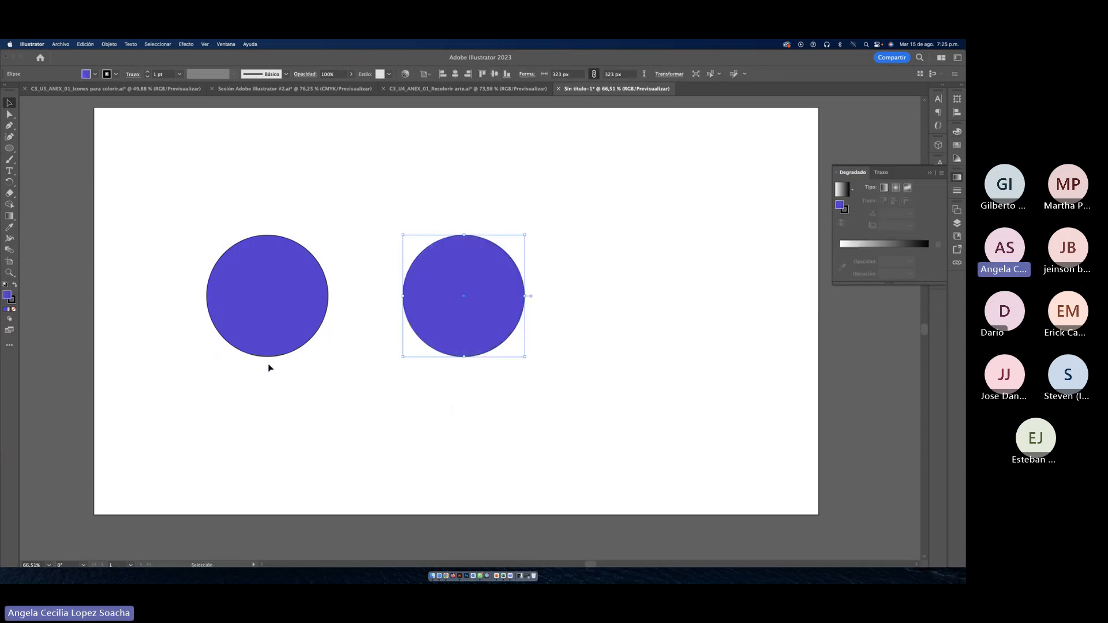
click(9, 217)
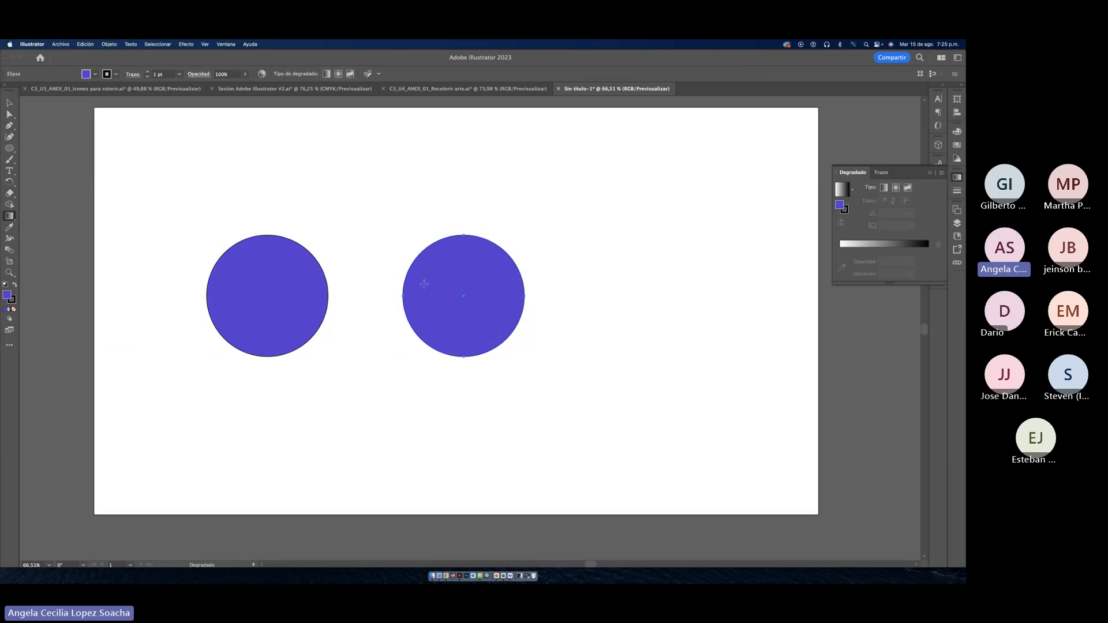
drag(400, 290, 525, 300)
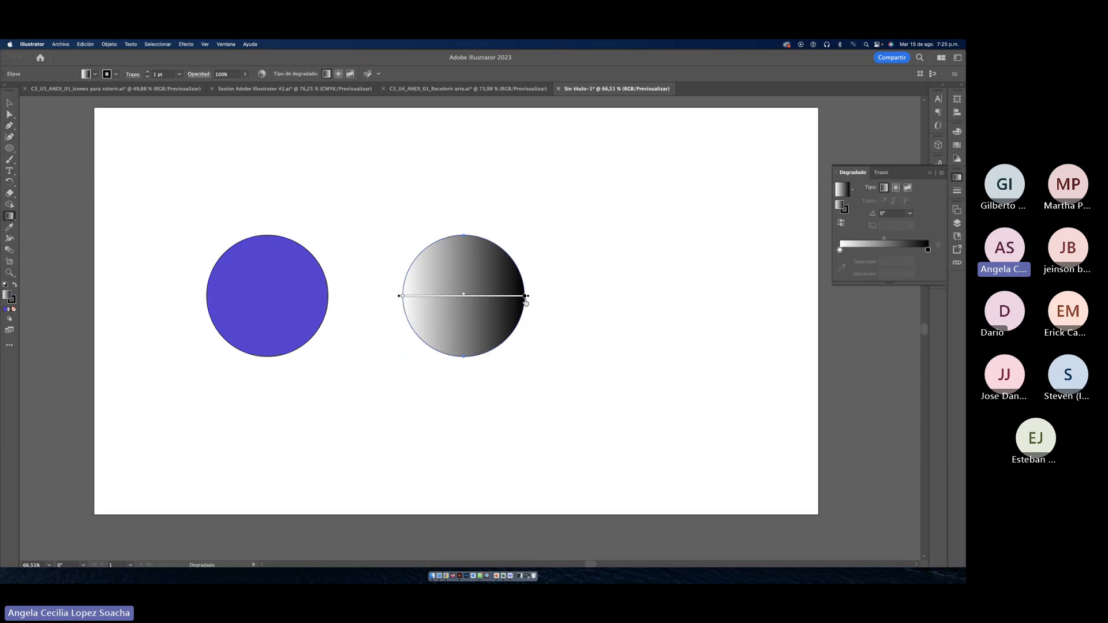
key(v)
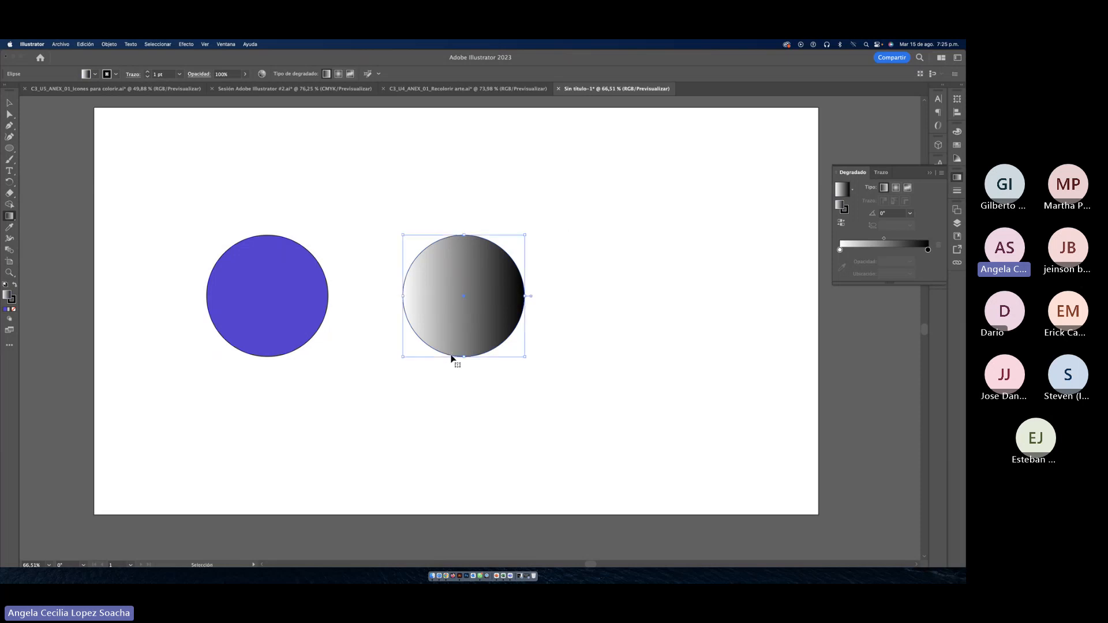
key(super+z)
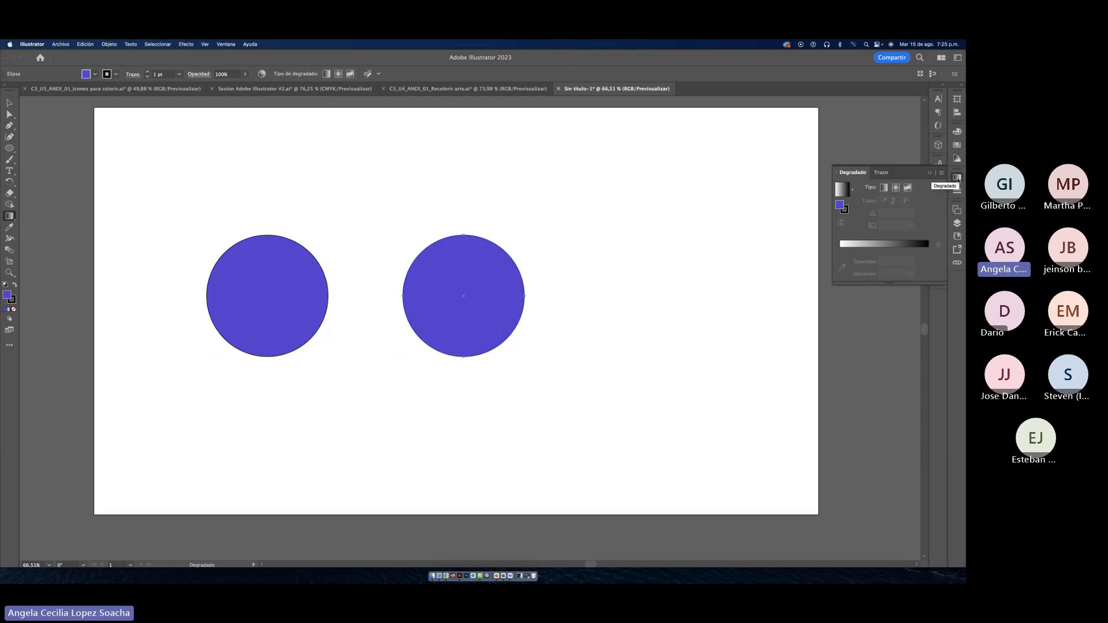
Step: Try the preset white-to-black gradient on the right-hand circle, undo it and look up the Gradient panel among the available windows
click(838, 193)
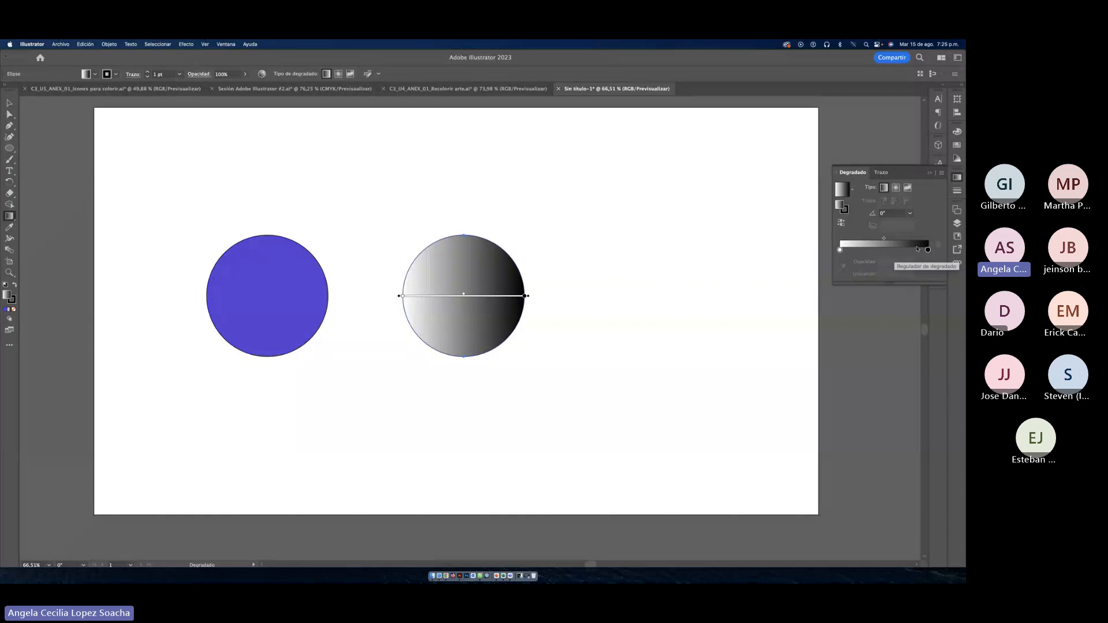
key(super+z)
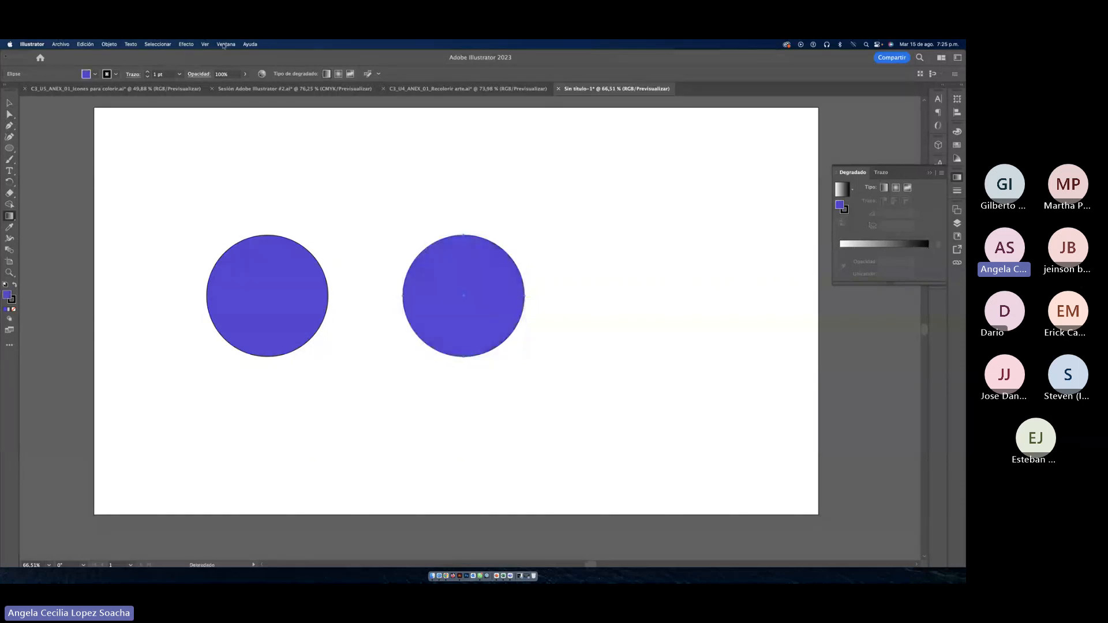
click(225, 45)
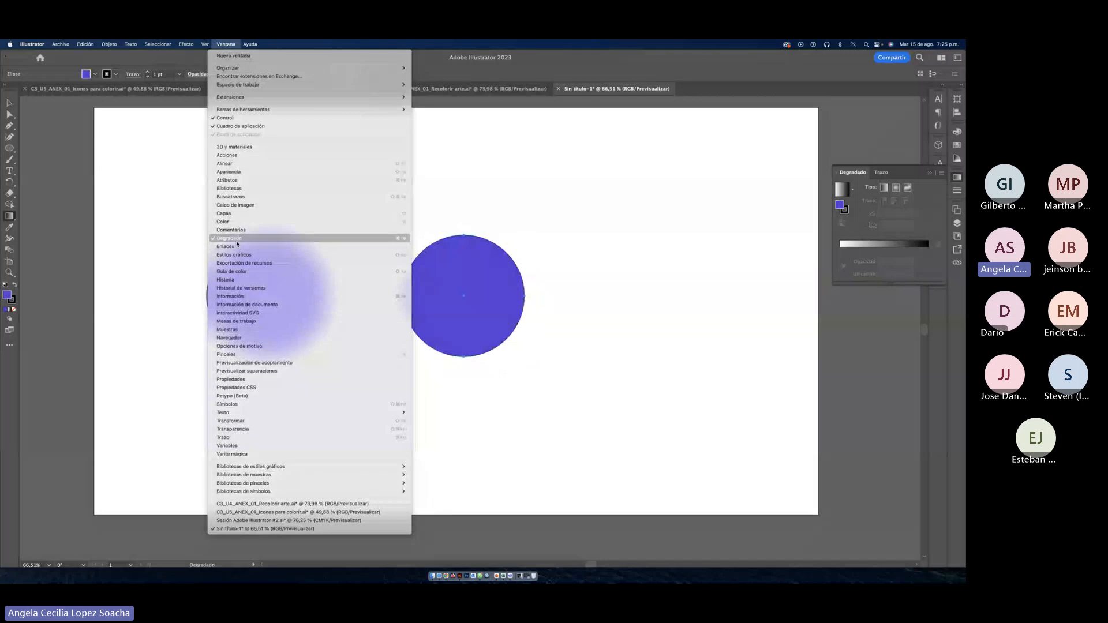
click(929, 220)
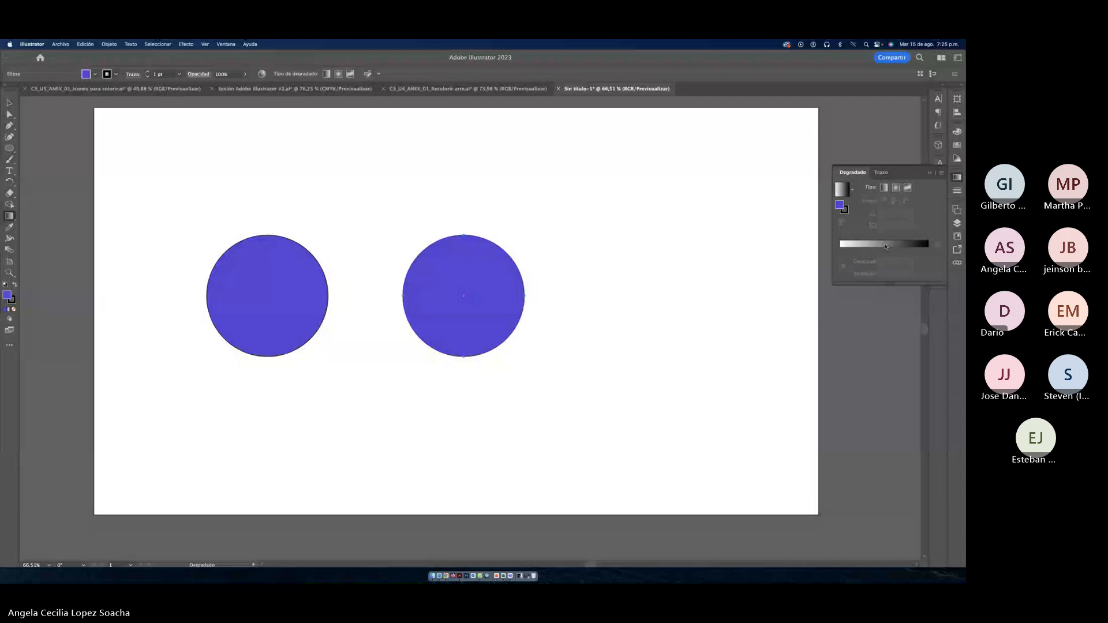
Step: Apply a linear gradient to the right-hand circle with green 00AA31 as its start colour and magenta E200E9 as its end colour
click(886, 244)
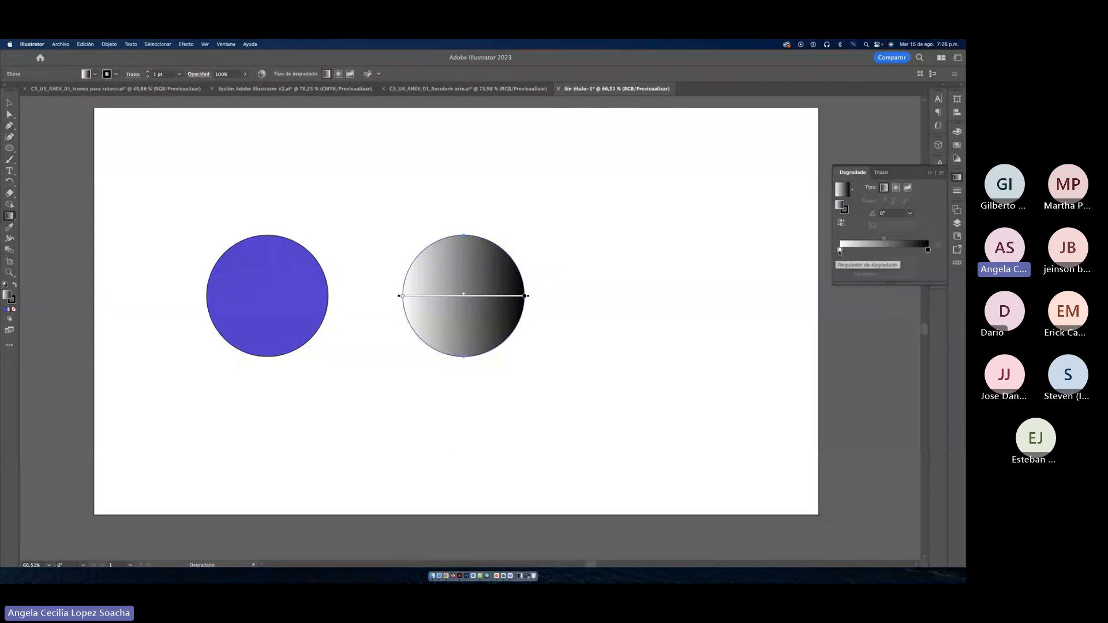
double_click(839, 250)
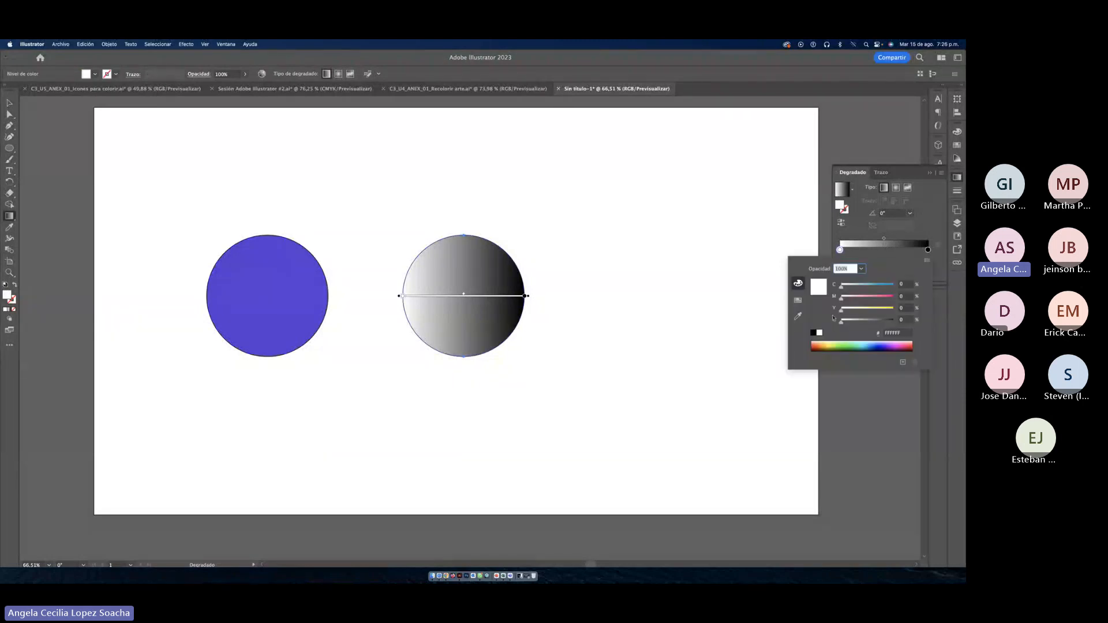
click(852, 344)
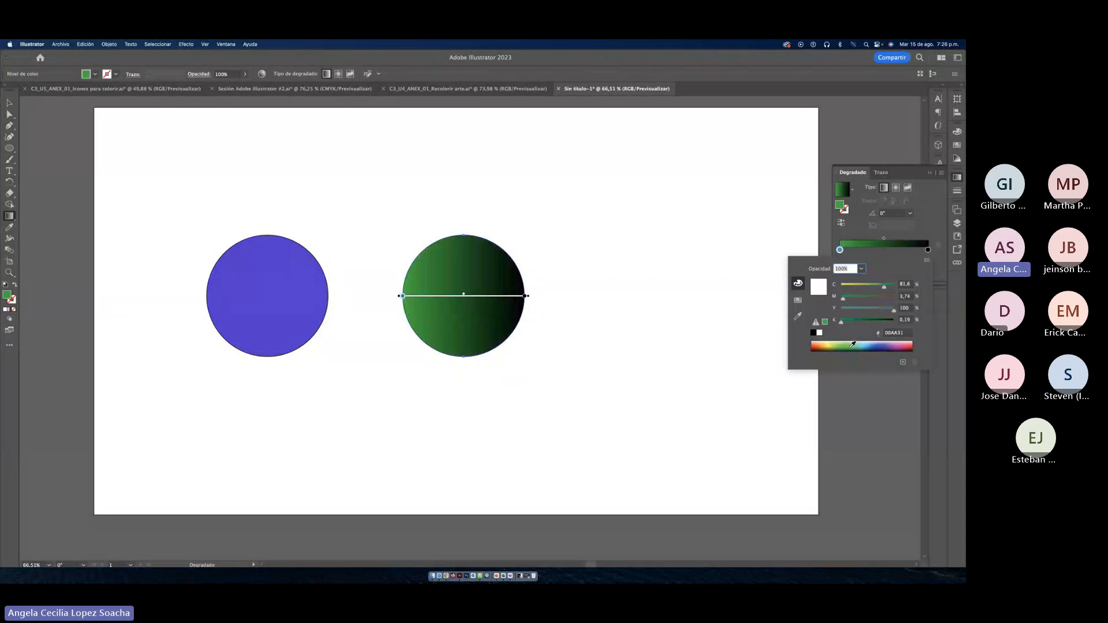
double_click(928, 250)
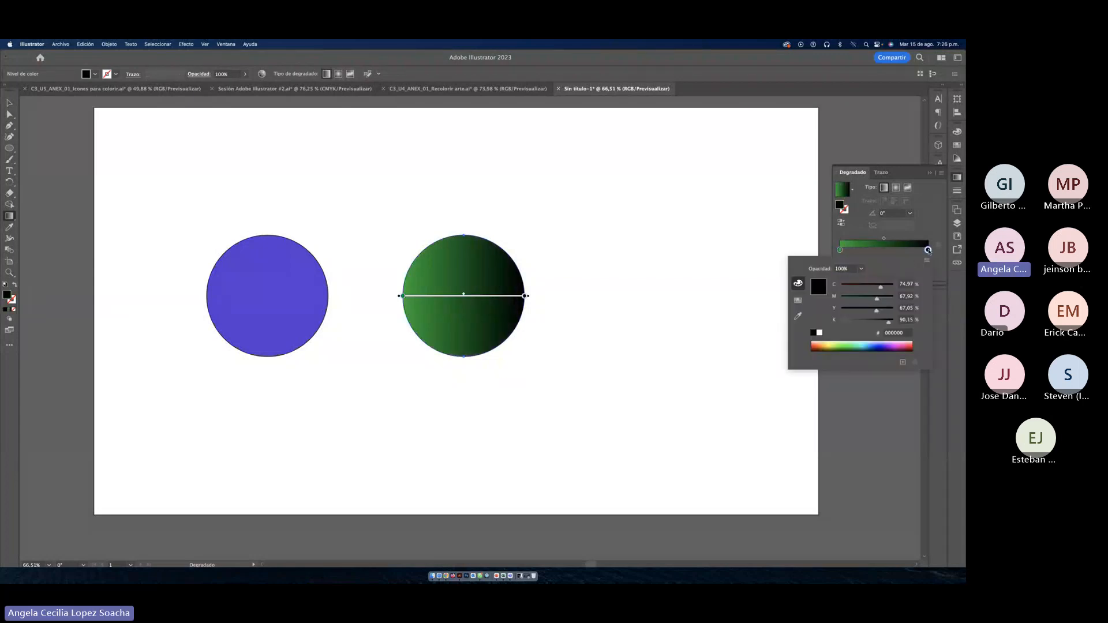
click(899, 343)
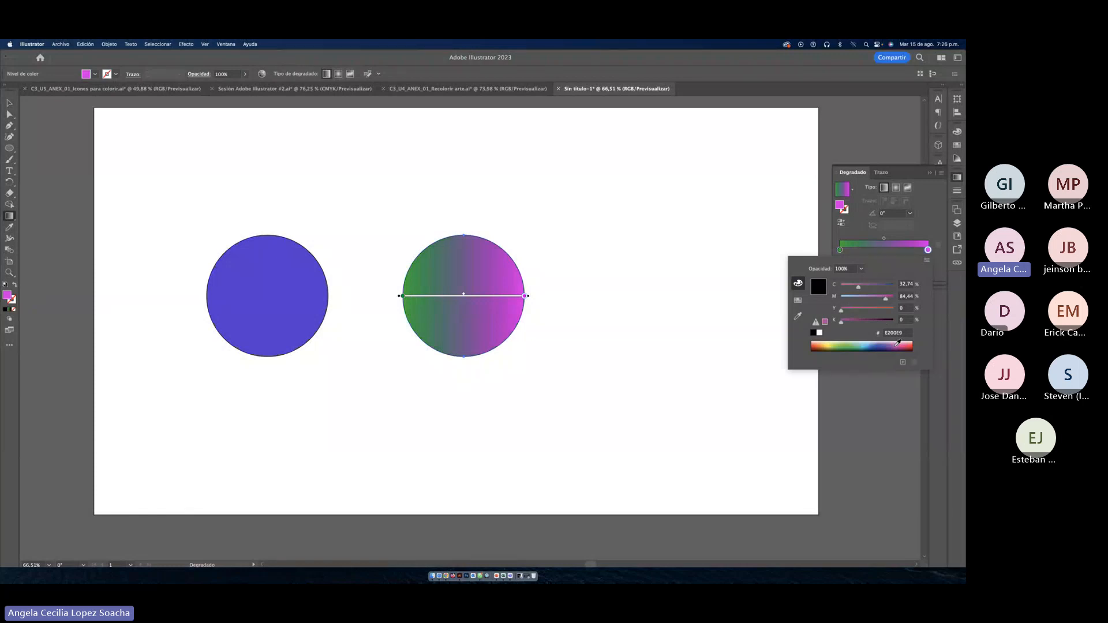
Step: Set the angle of the green-to-magenta gradient to 135°
click(932, 225)
click(910, 212)
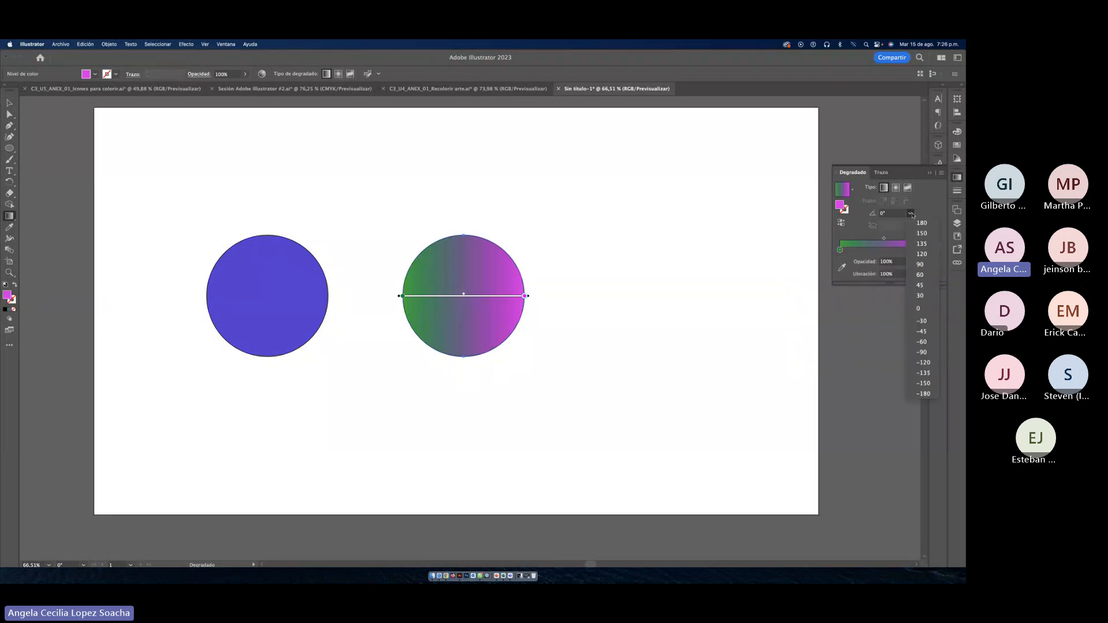
click(928, 246)
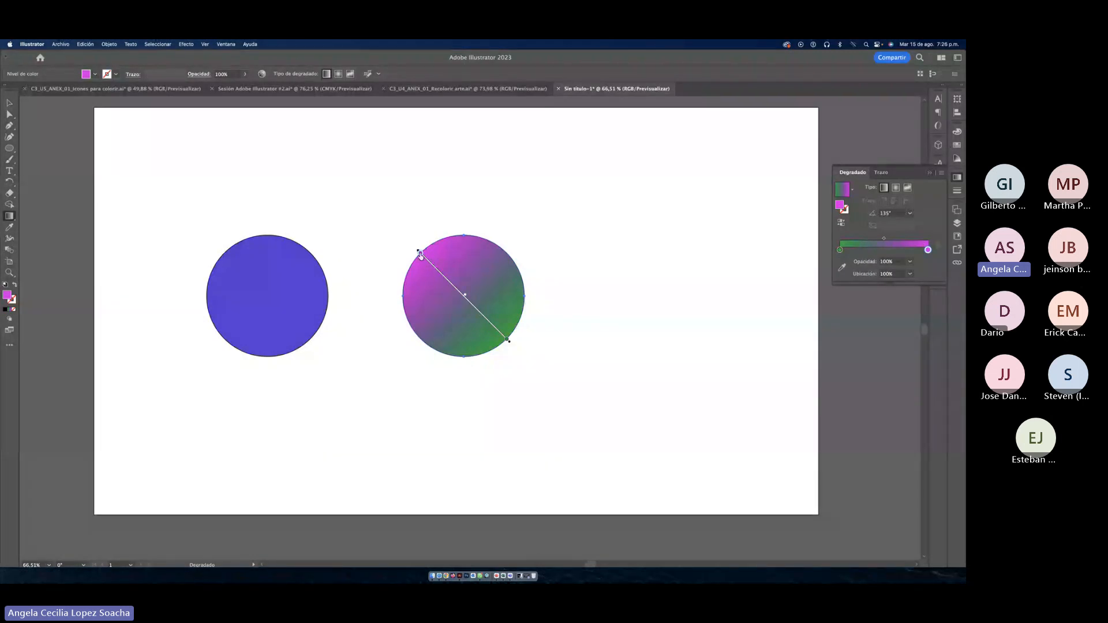
Step: Adjust the blend on the right-hand circle by moving the gradient line and midpoint, and place the green stop at about 35%
click(508, 340)
mouse_move(507, 342)
mouse_down()
mouse_move(447, 287)
mouse_move(463, 312)
mouse_move(446, 280)
mouse_up()
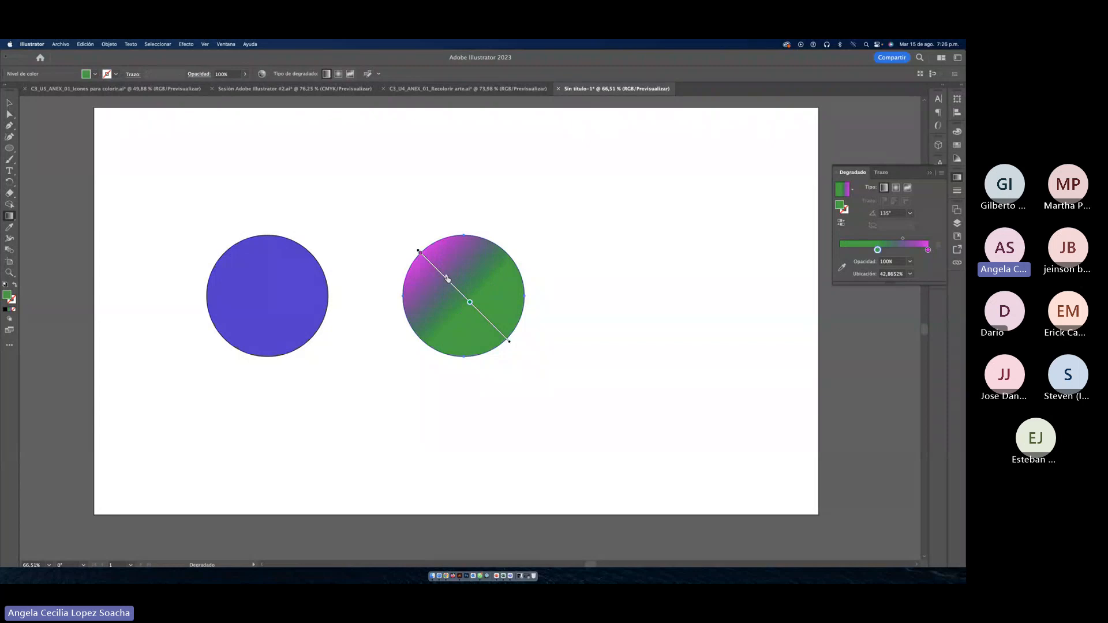
mouse_move(447, 279)
mouse_down()
mouse_move(459, 291)
mouse_move(438, 269)
mouse_up()
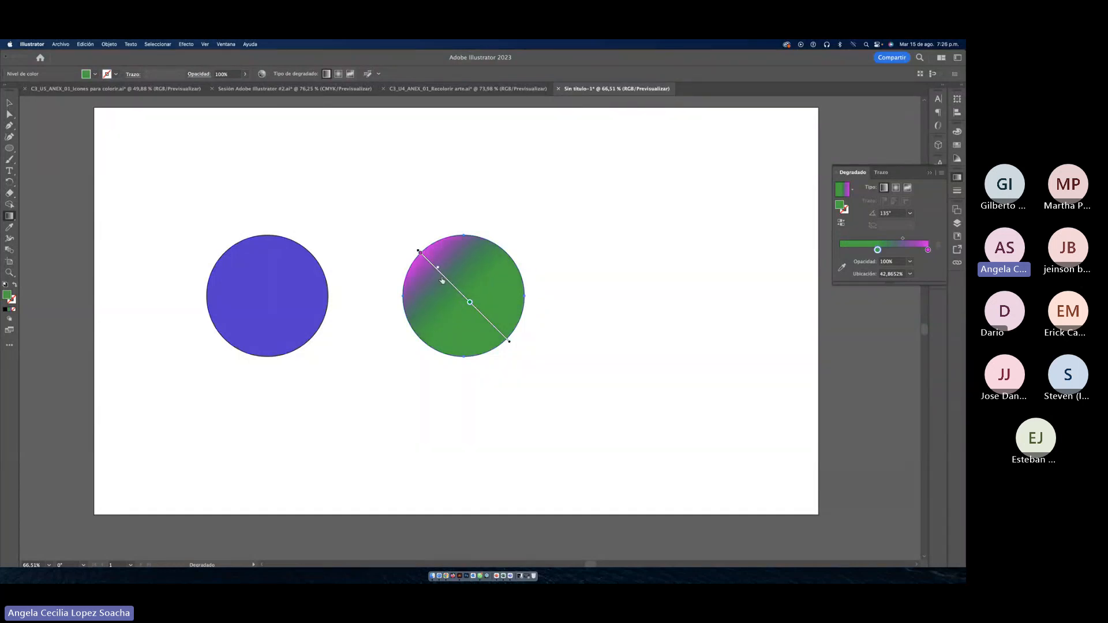
drag(471, 306, 495, 331)
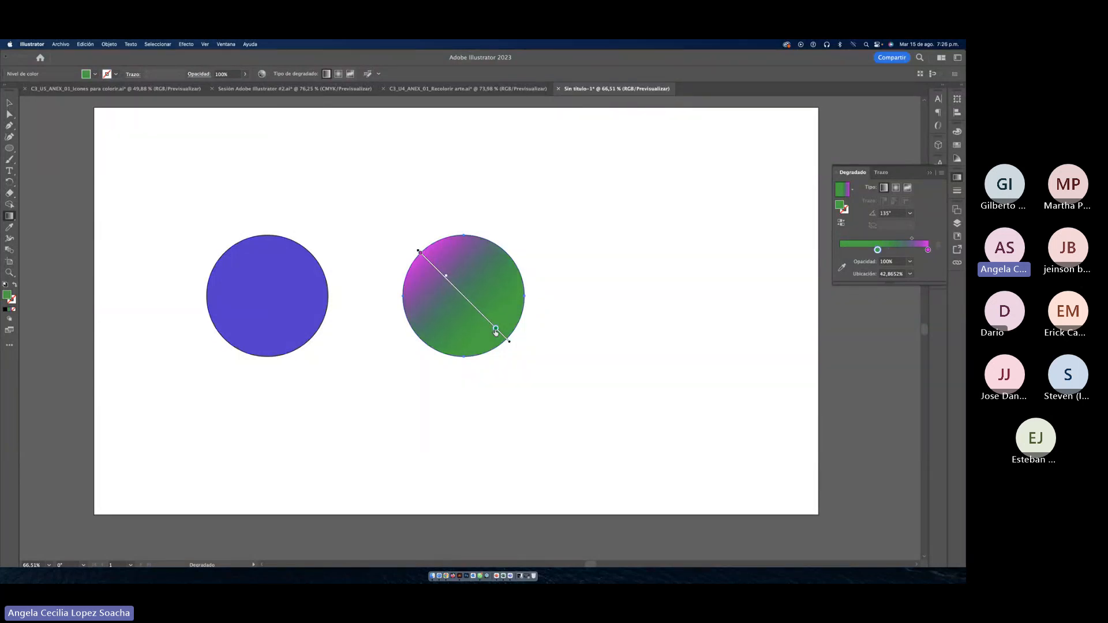
drag(438, 270, 455, 286)
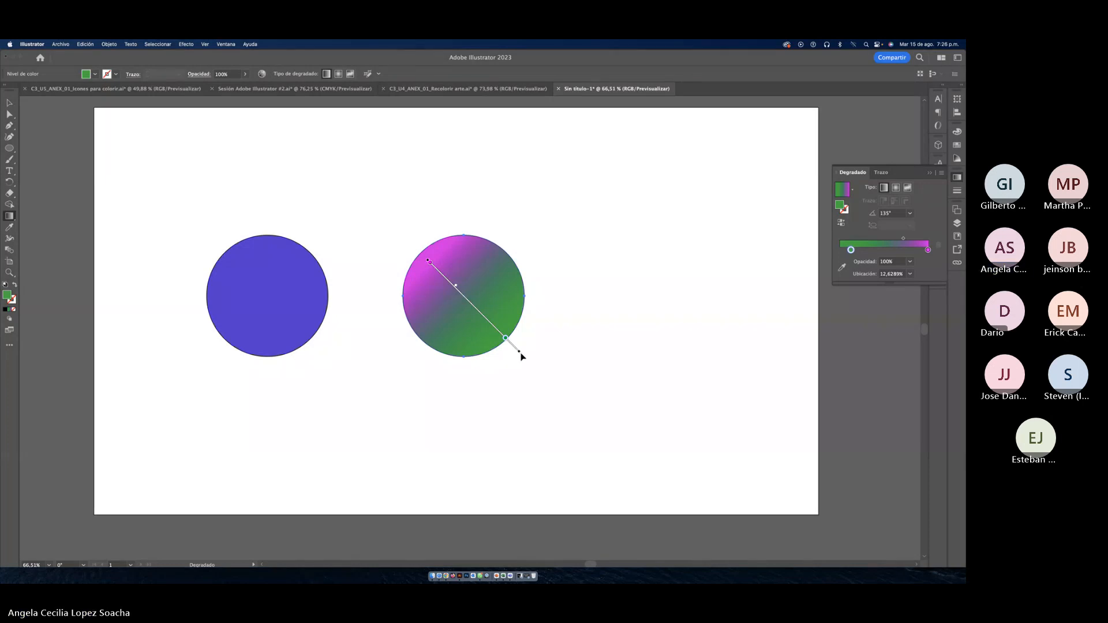
drag(505, 337, 483, 321)
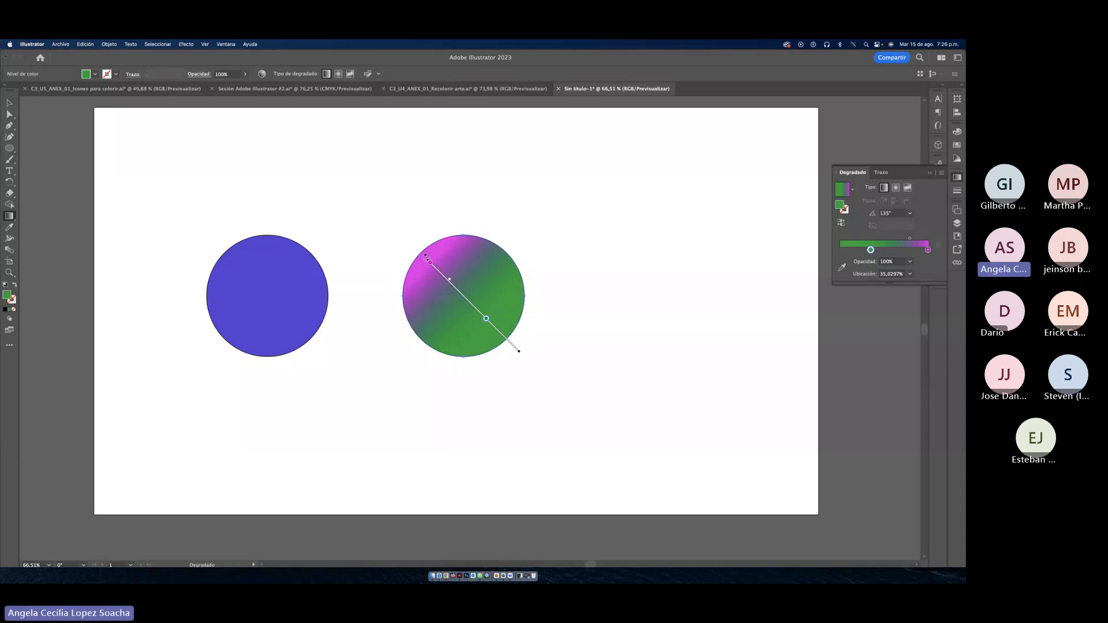
Step: Rotate the gradient to about 174.5°, shift it to the right across the circle and place the green stop at about 28.6%
mouse_move(427, 258)
mouse_down()
mouse_move(487, 227)
mouse_move(517, 228)
mouse_move(586, 292)
mouse_move(606, 337)
mouse_move(601, 309)
mouse_move(478, 248)
mouse_move(404, 323)
mouse_move(436, 342)
mouse_move(458, 335)
mouse_up()
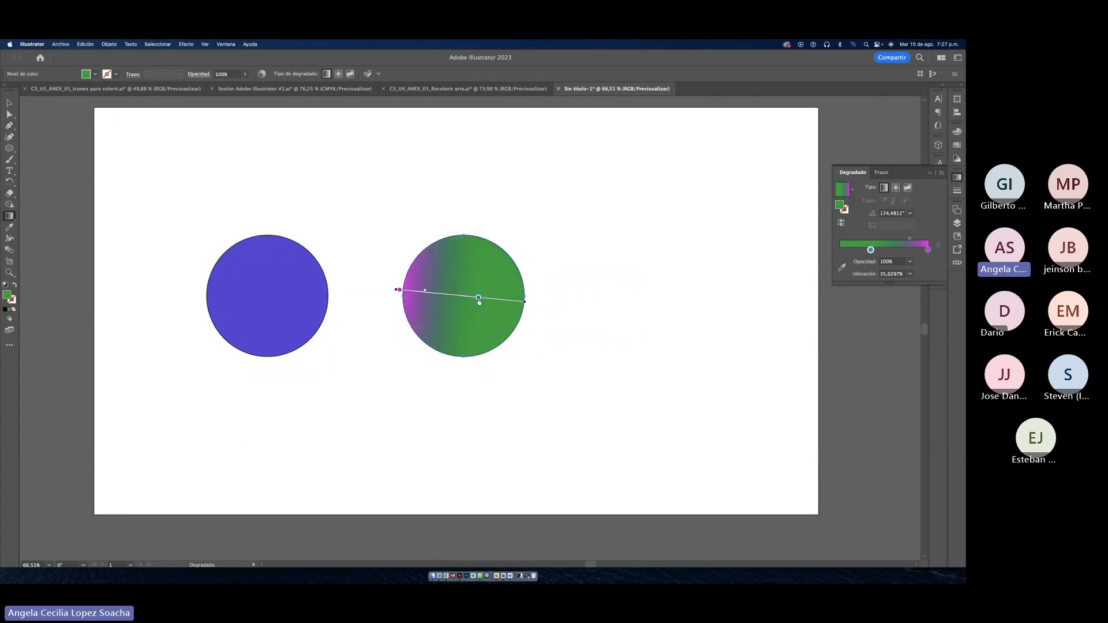
mouse_move(480, 299)
mouse_down()
mouse_move(509, 333)
mouse_move(559, 339)
mouse_move(544, 339)
mouse_move(482, 272)
mouse_move(500, 318)
mouse_move(486, 317)
mouse_move(517, 350)
mouse_up()
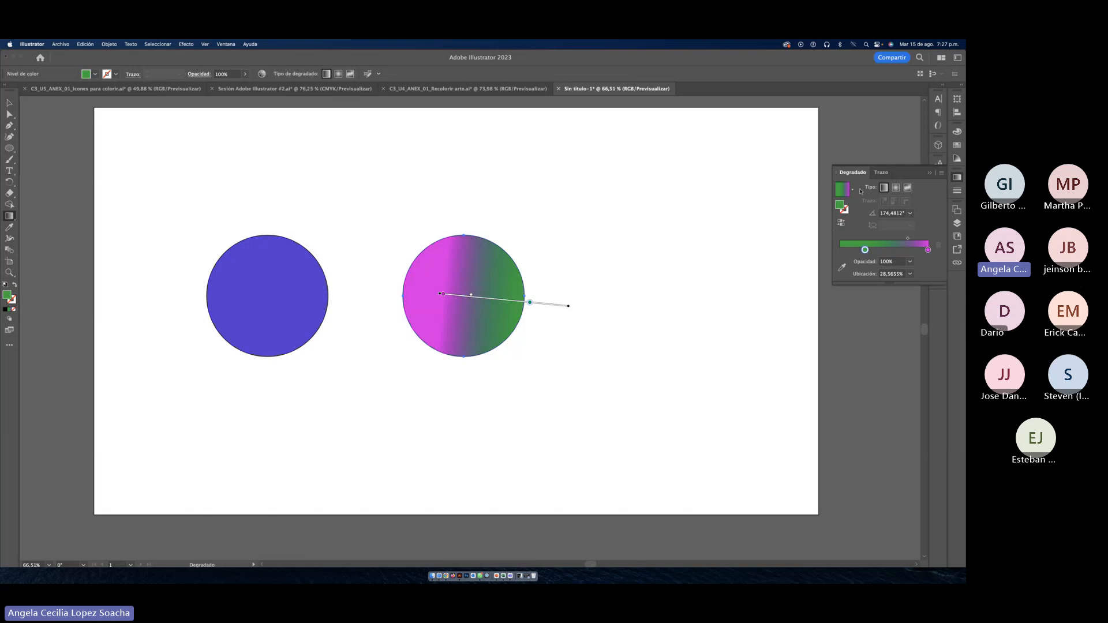
Step: Try 0% and 40% opacity on the green gradient stop and return it to 100%
click(905, 262)
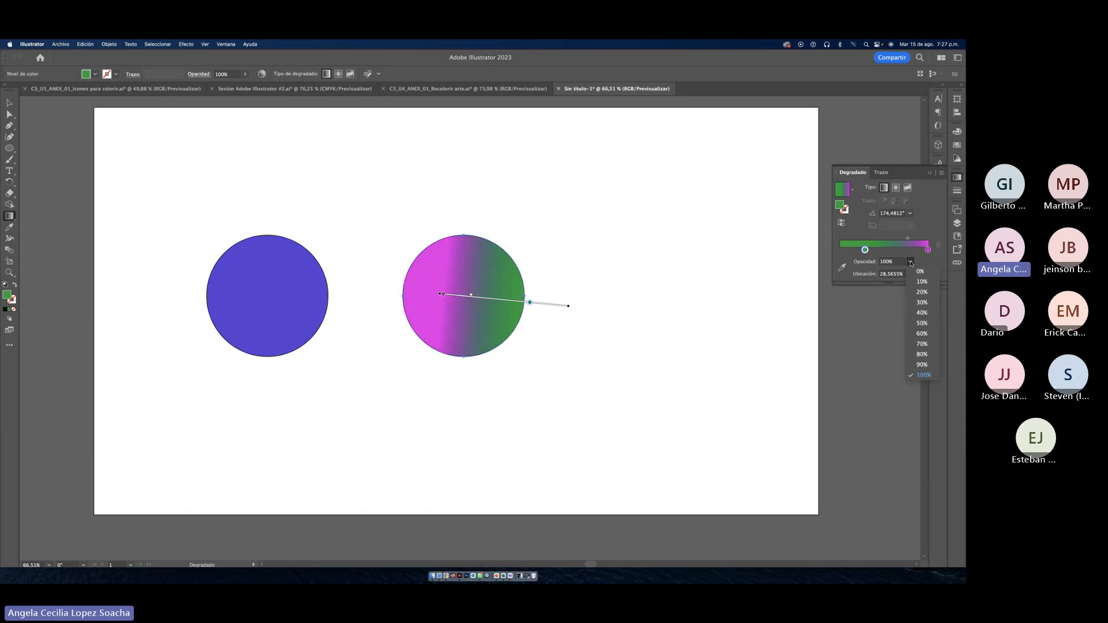
click(920, 274)
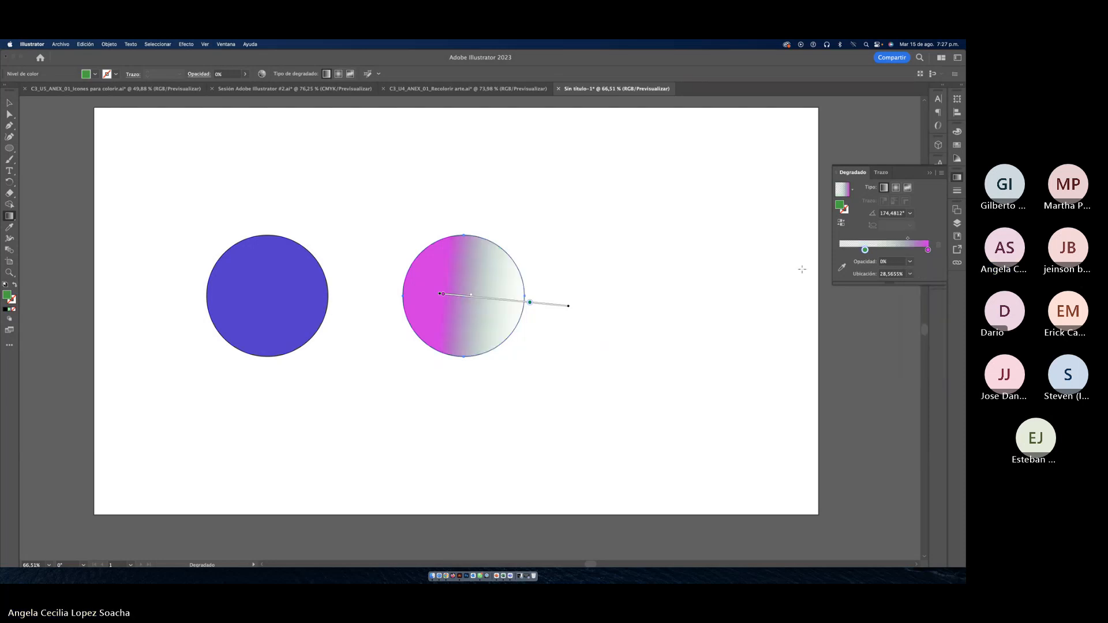
click(911, 262)
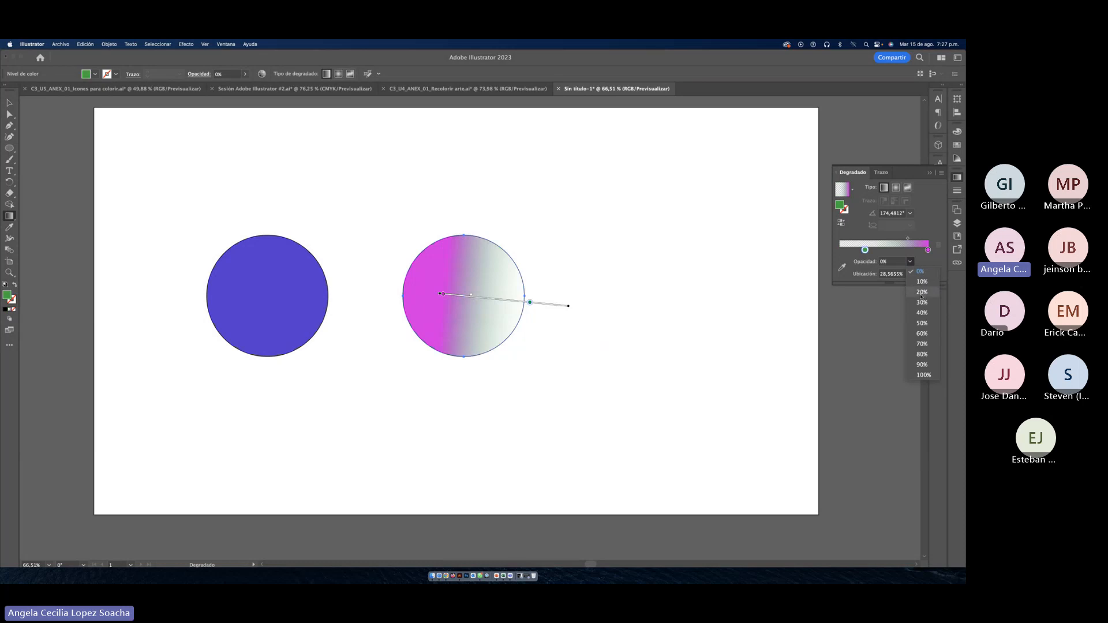
click(922, 316)
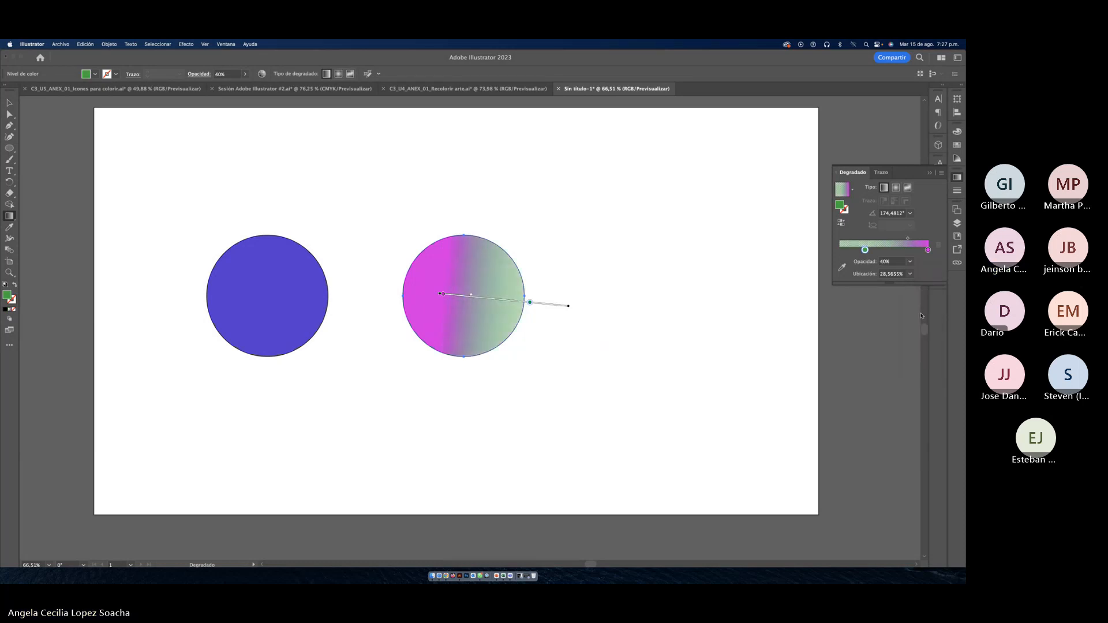
click(910, 262)
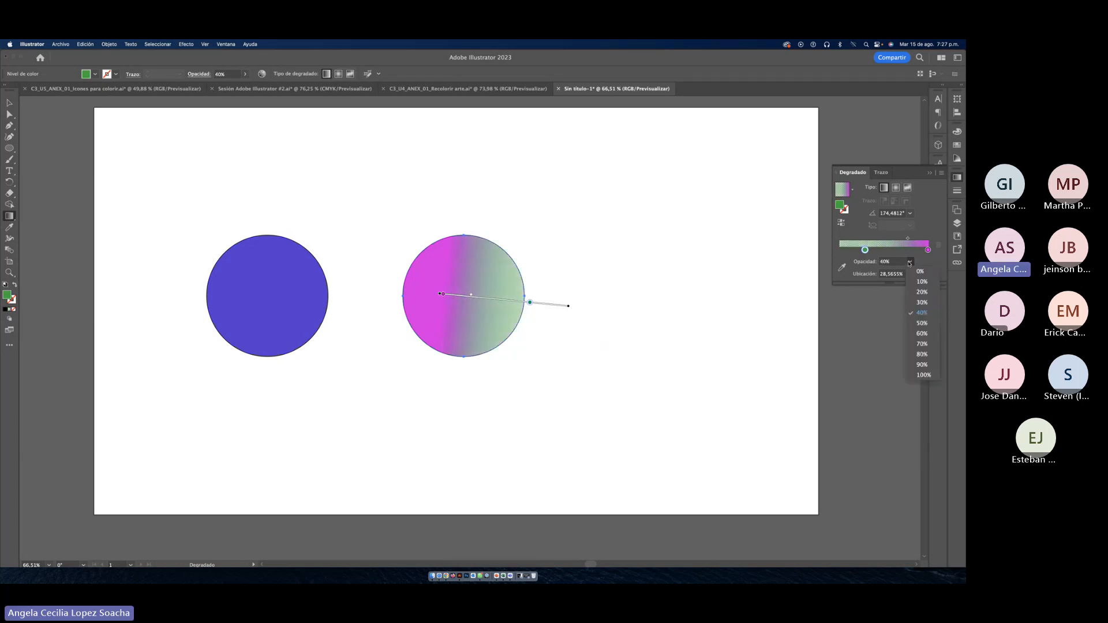
click(922, 375)
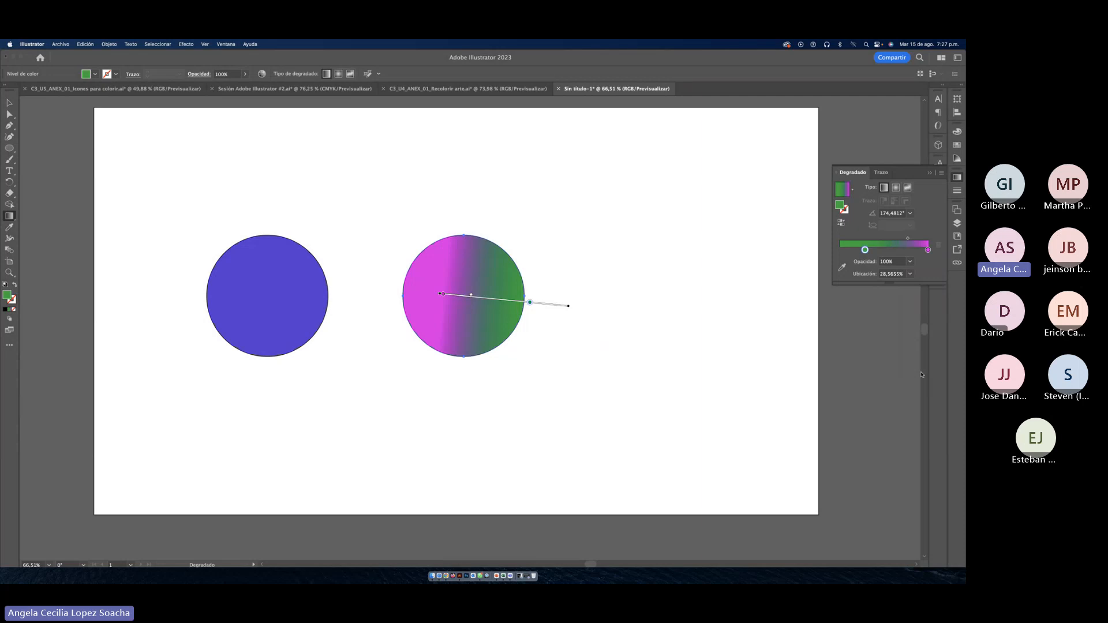
Step: Select the magenta stop and change the right-hand circle's gradient type to radial
click(442, 294)
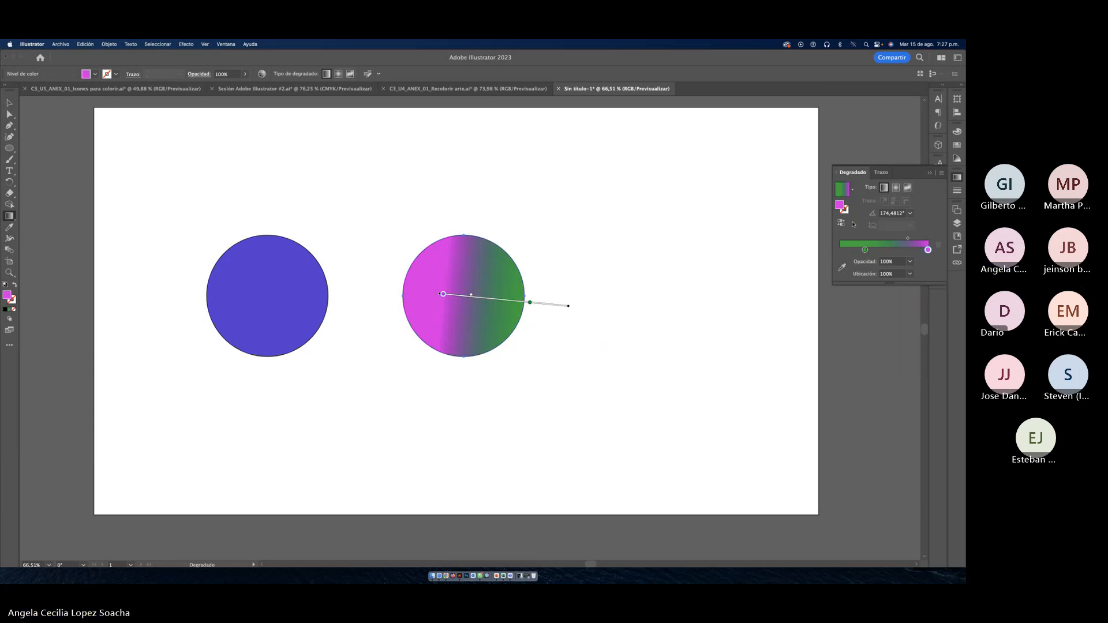
click(895, 188)
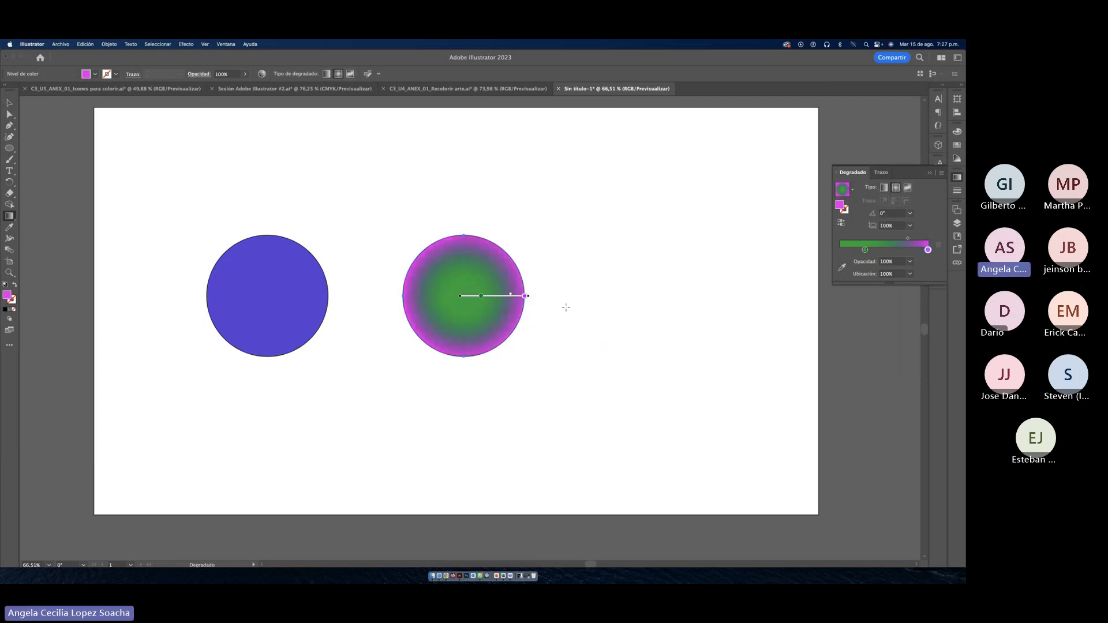
Step: Switch the radial-gradient circle to a freeform points gradient and add colour points at its upper left, right and lower left
mouse_move(481, 297)
mouse_down()
mouse_move(497, 295)
mouse_move(461, 299)
mouse_move(527, 297)
mouse_move(484, 298)
mouse_up()
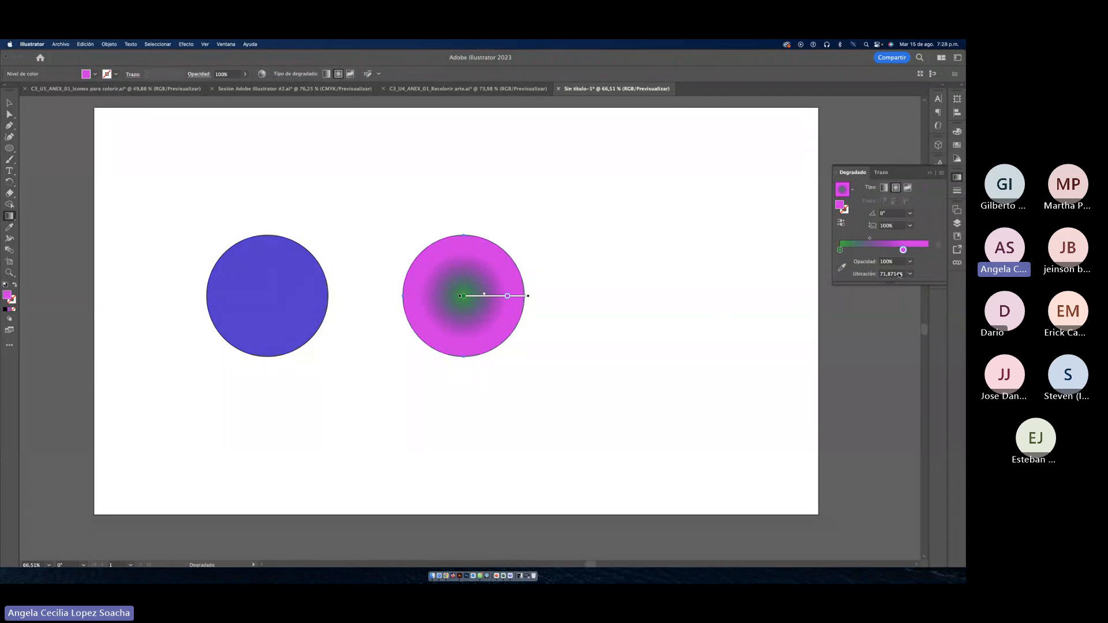
click(907, 187)
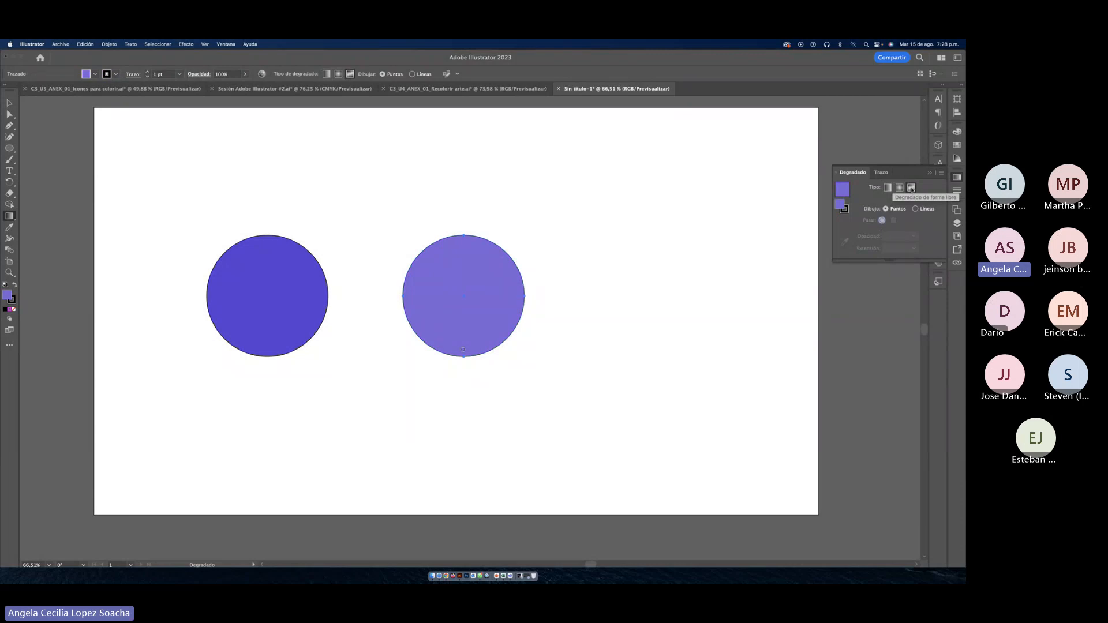
click(432, 275)
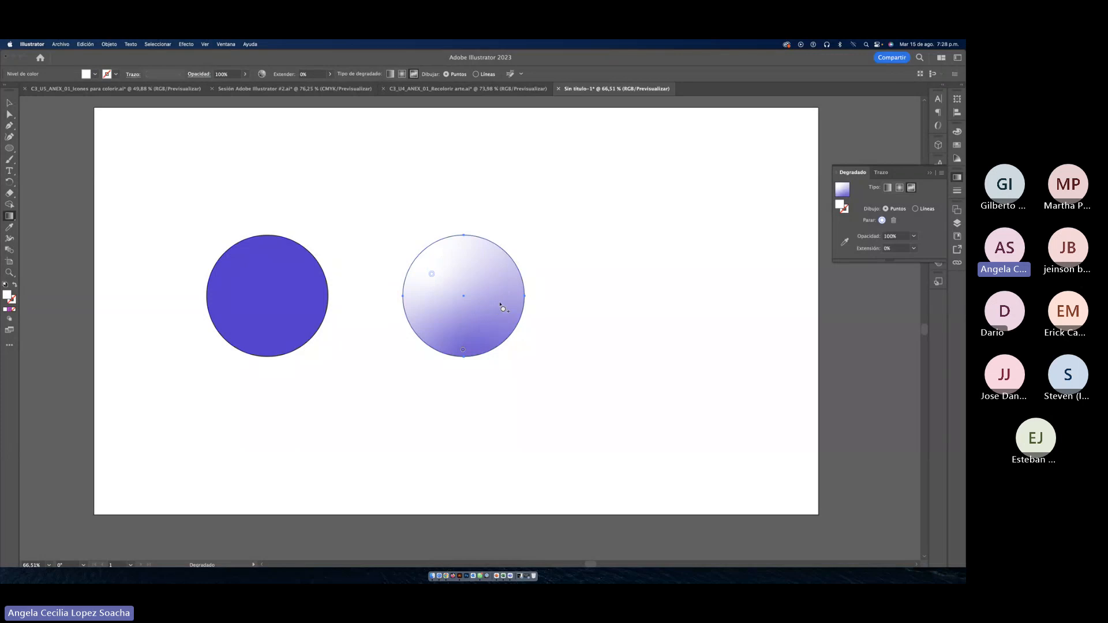
click(447, 321)
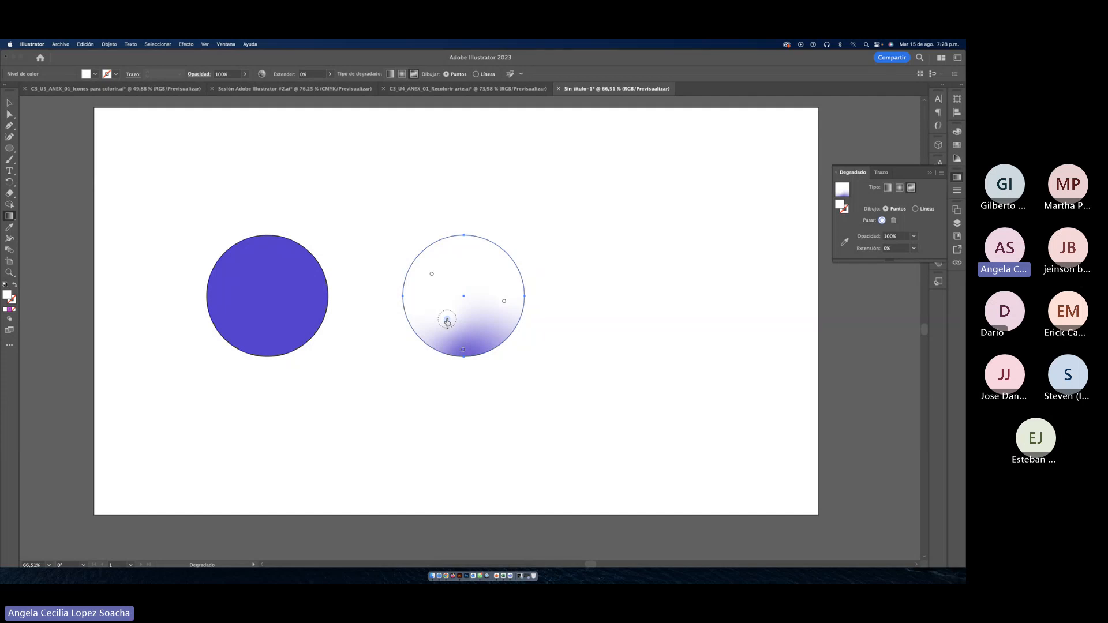
Step: Colour the freeform points light blue at the lower left, yellow at the right and red at the upper left
double_click(447, 321)
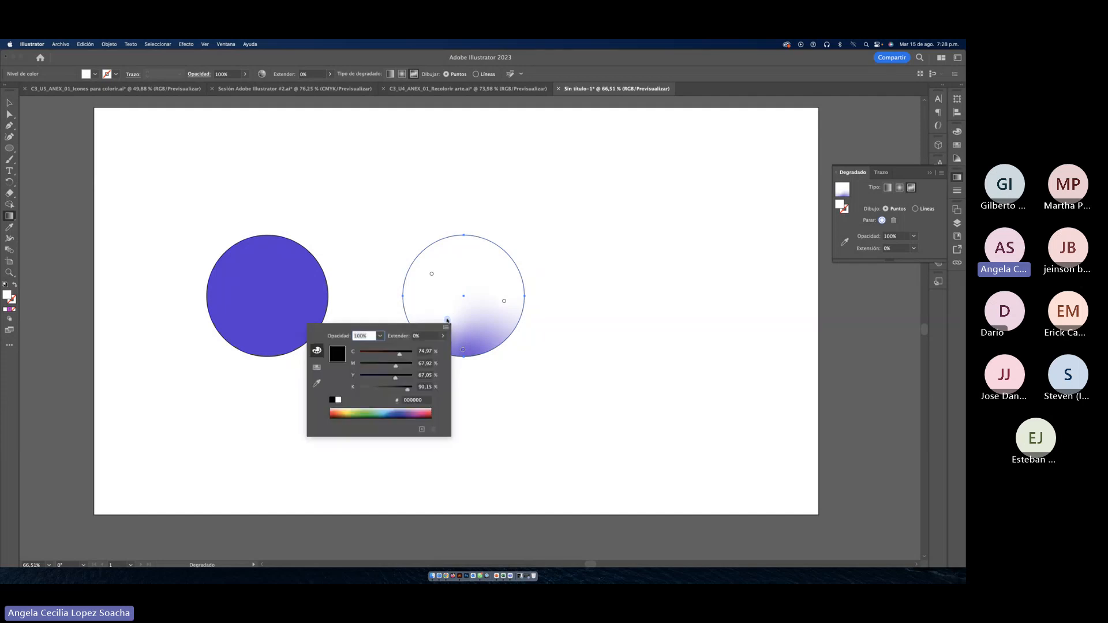
click(386, 411)
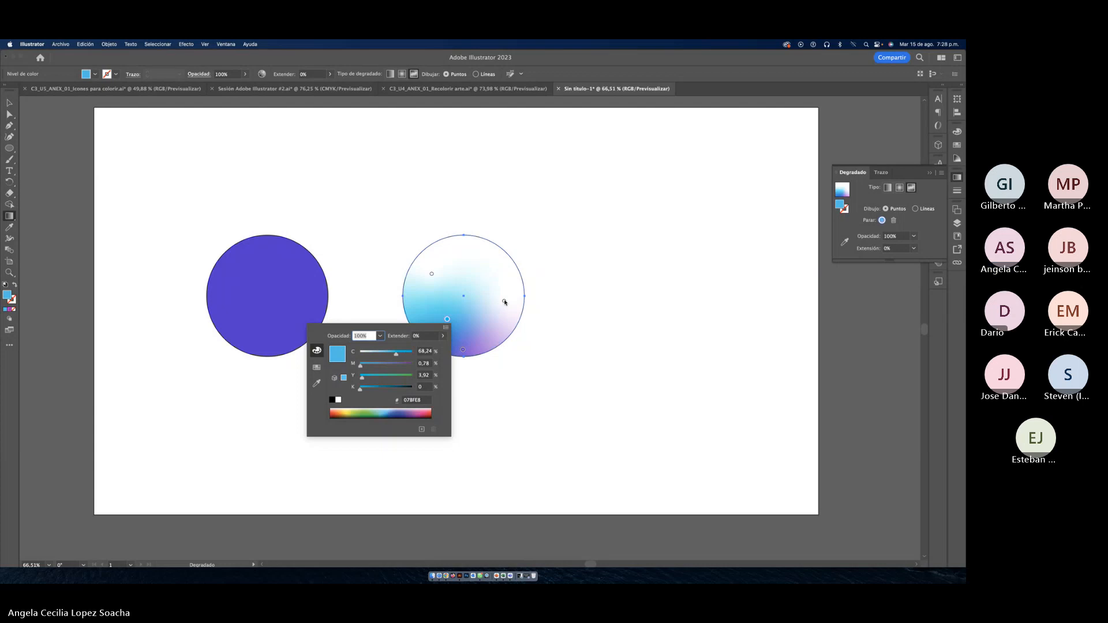
click(504, 302)
double_click(504, 302)
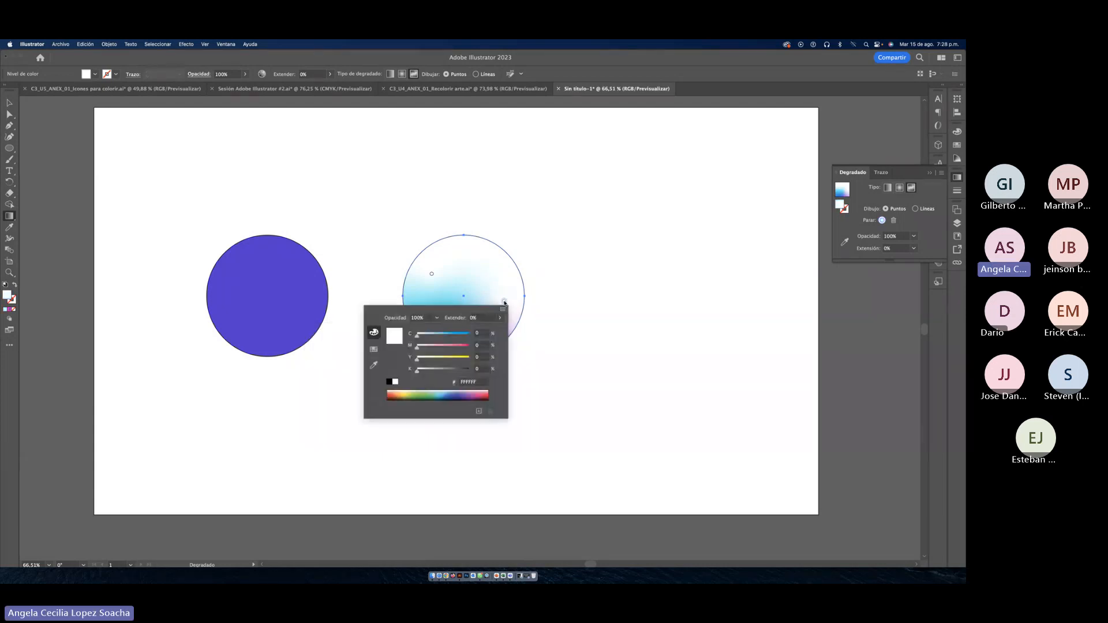
click(408, 395)
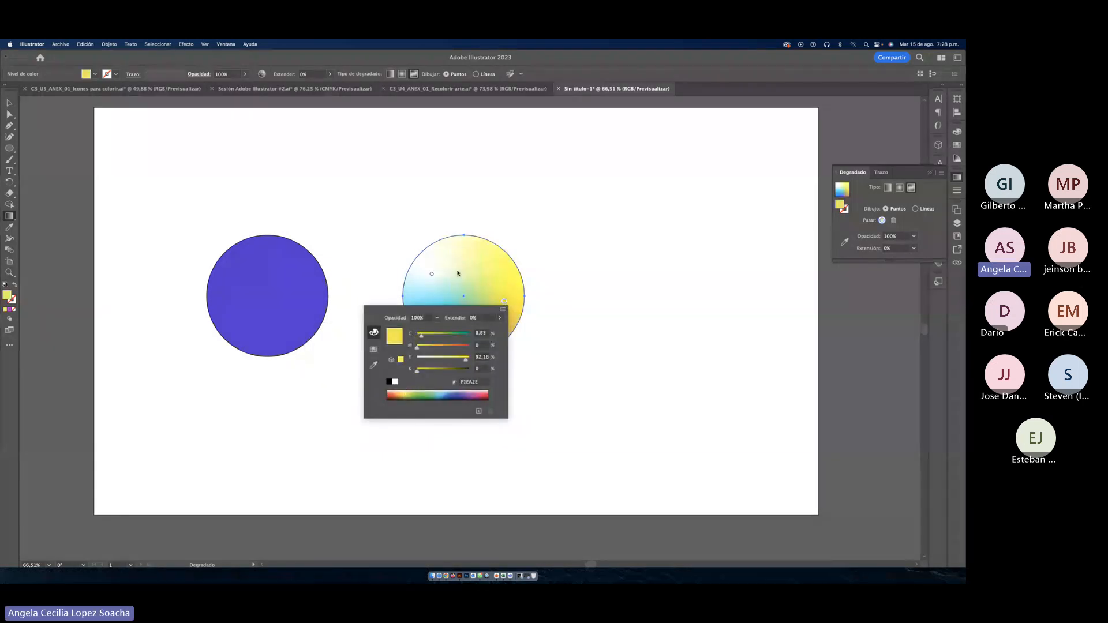
click(431, 276)
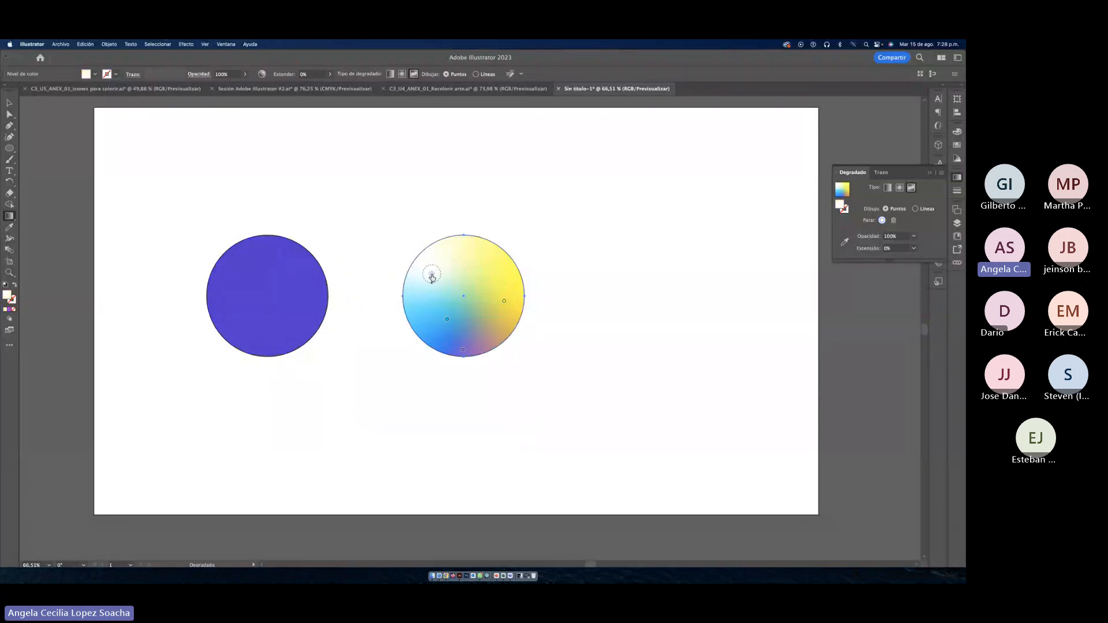
double_click(431, 276)
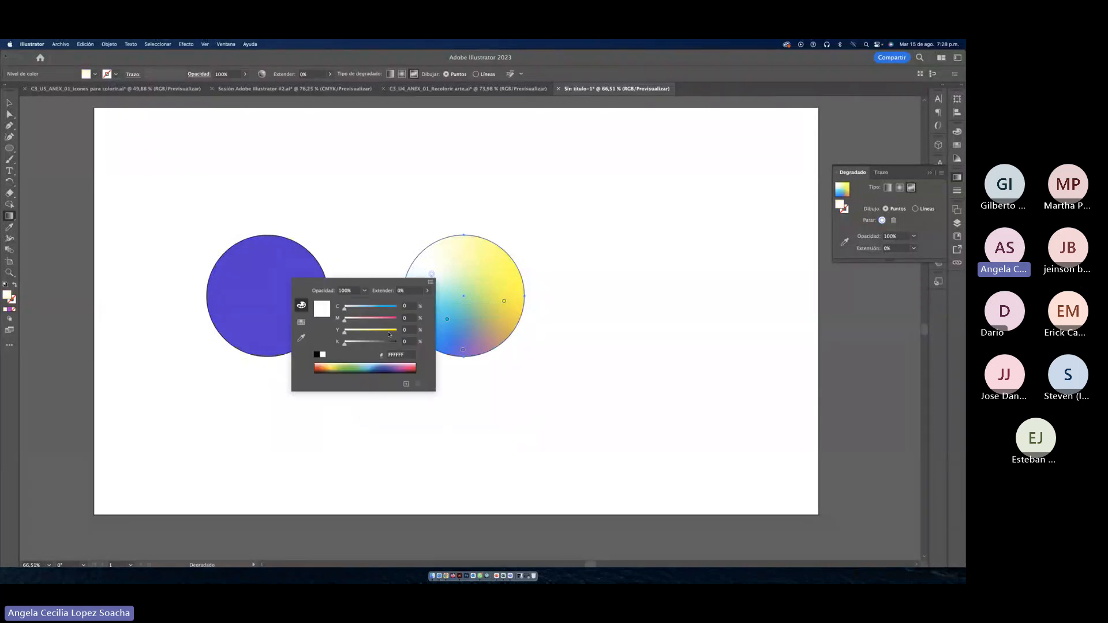
click(416, 366)
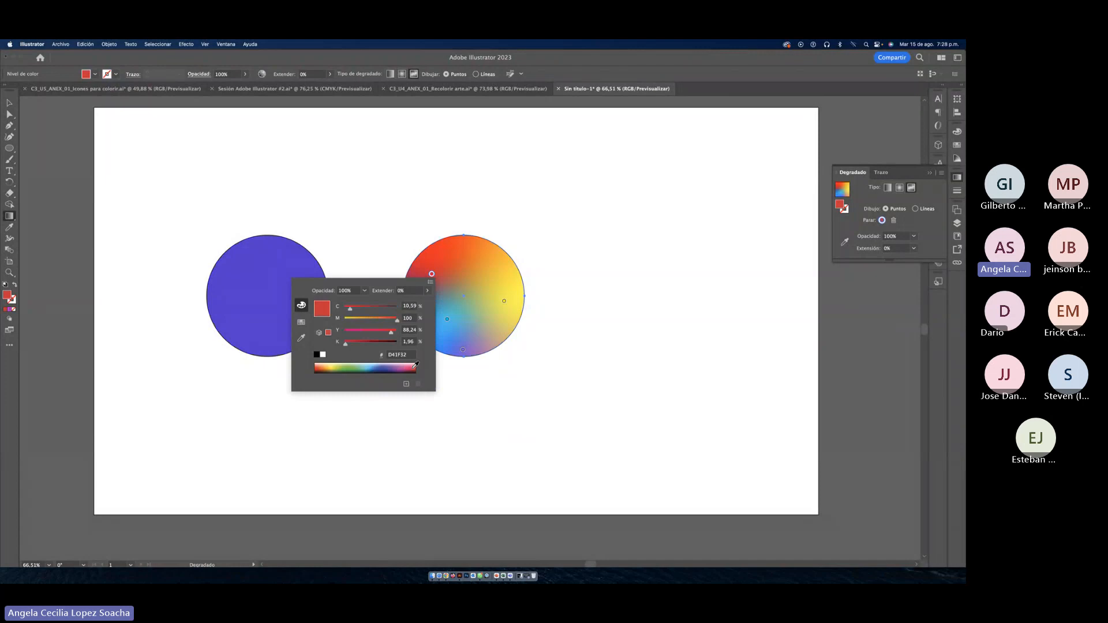
click(546, 378)
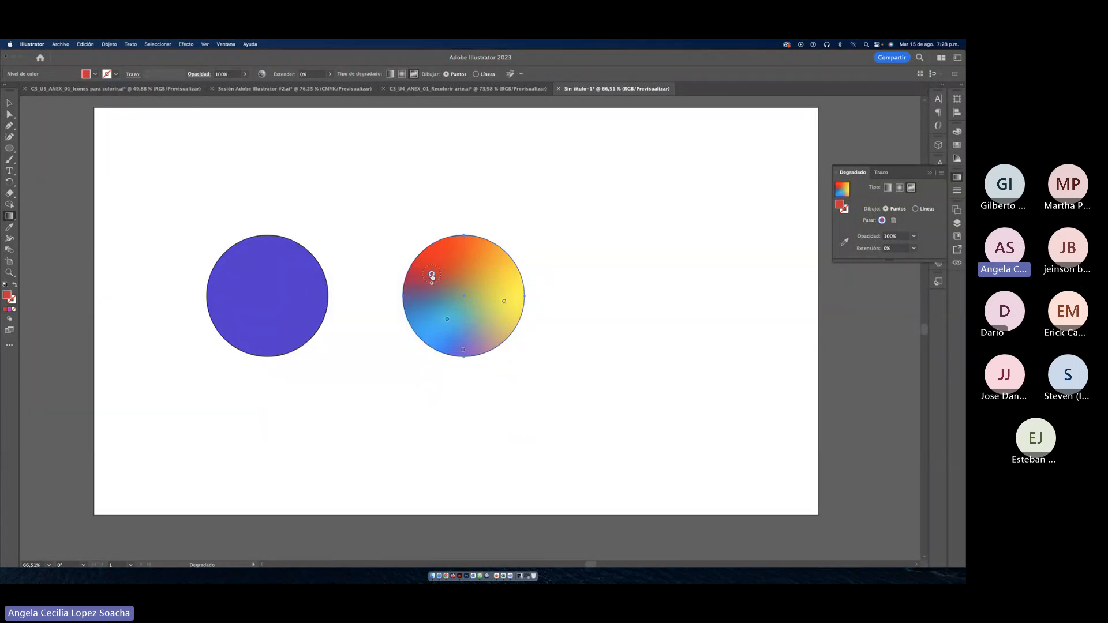
Step: Shift the red, yellow and light blue colour points slightly closer to the middle of the freeform gradient circle
drag(432, 273, 444, 275)
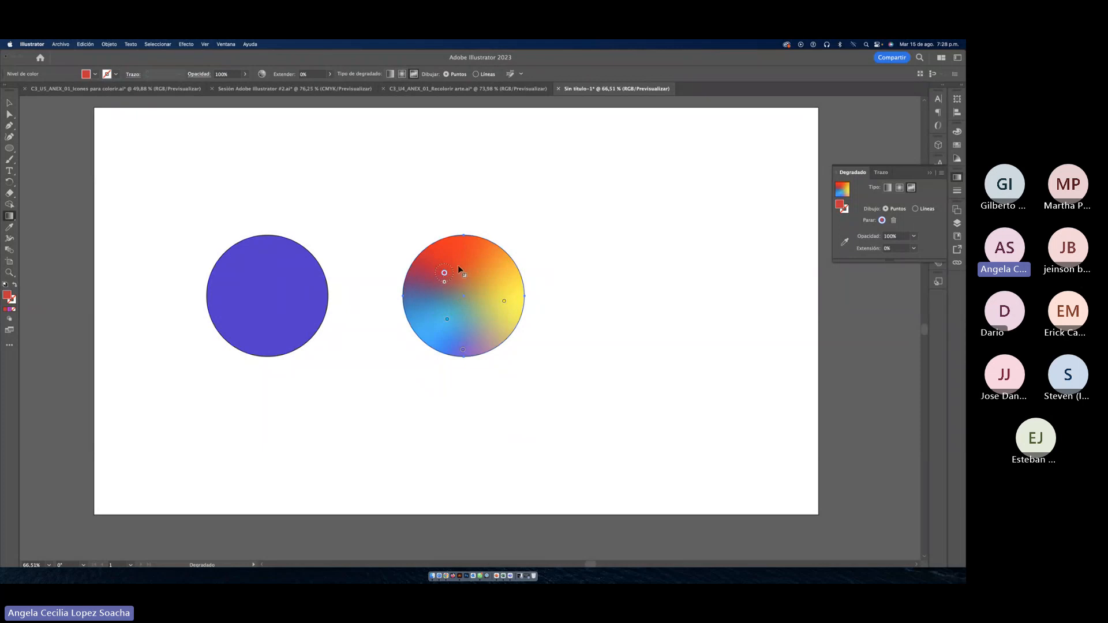
drag(509, 308, 490, 289)
drag(447, 319, 455, 326)
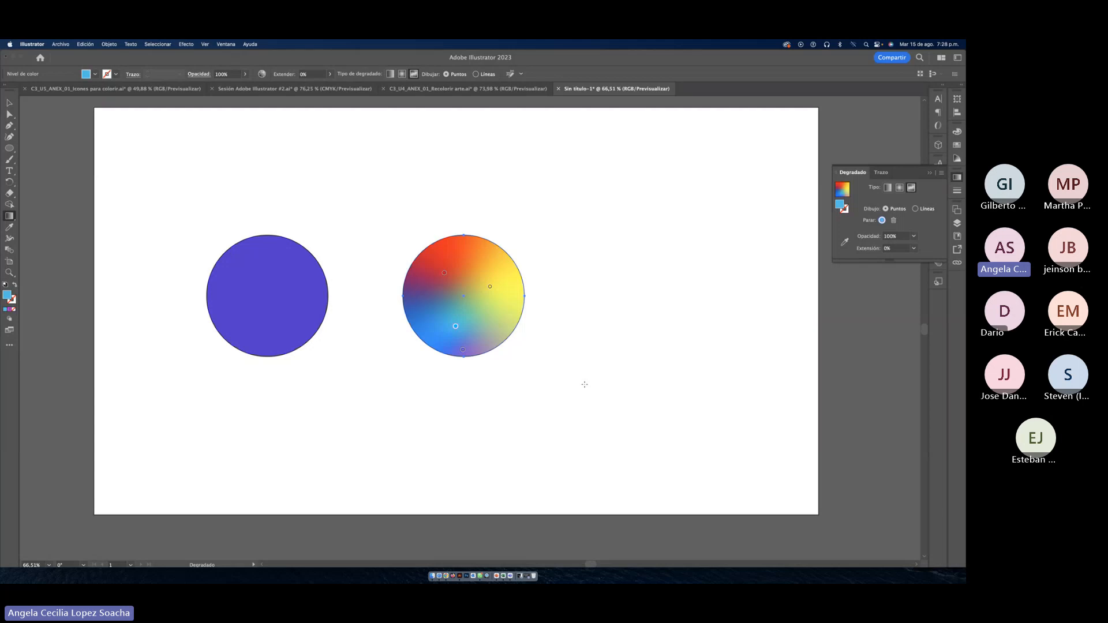
Step: Place a copy of the solid blue circle on the artboard to the right of the freeform gradient circle
click(10, 103)
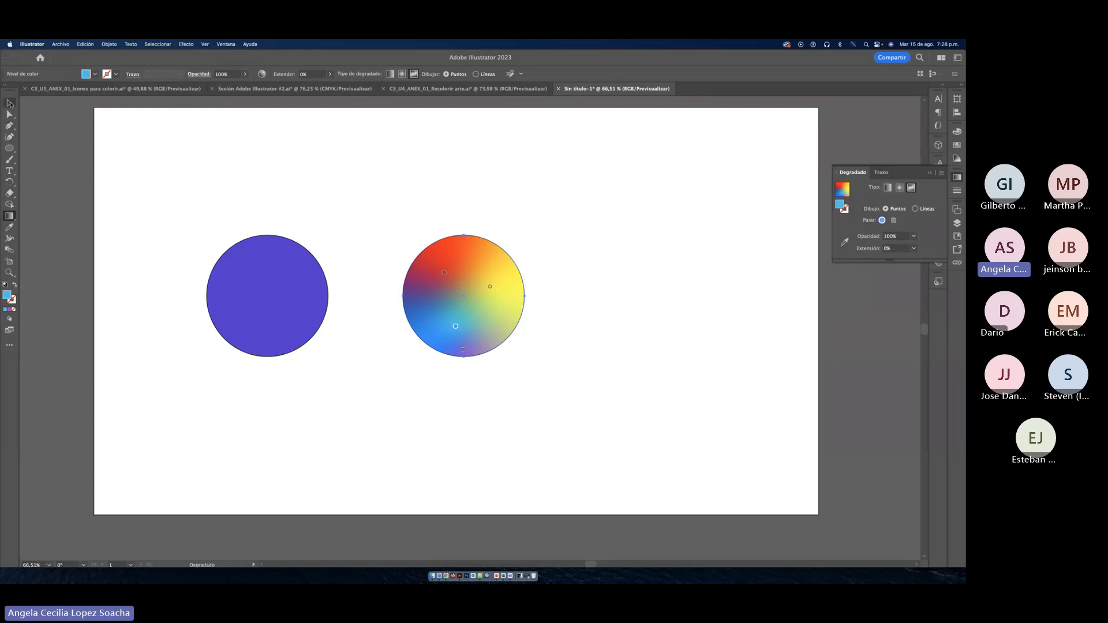
click(167, 187)
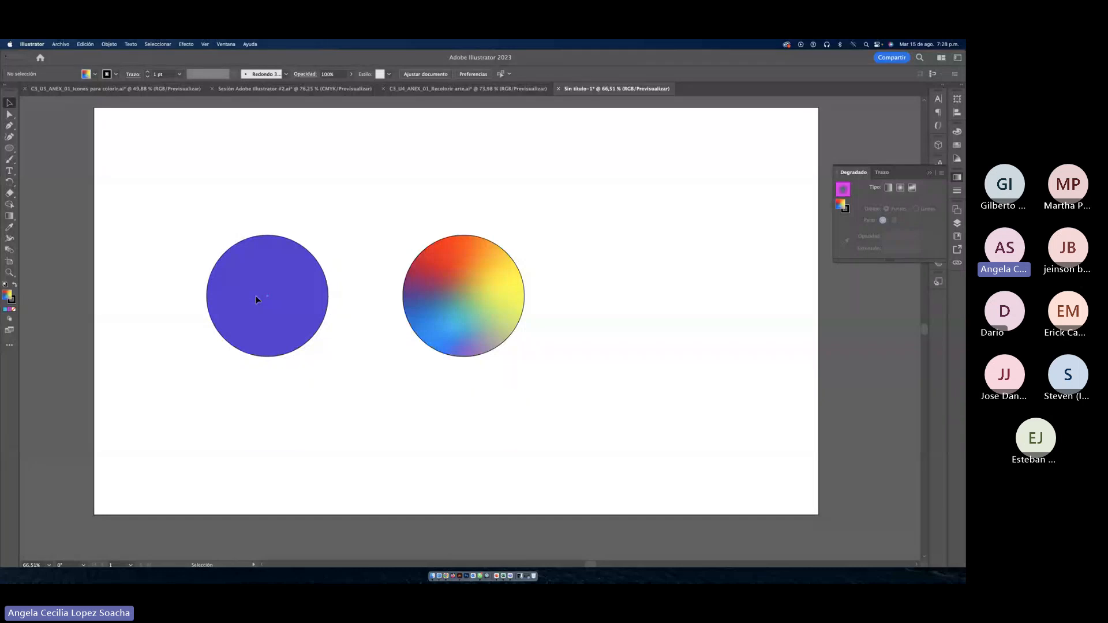
drag(255, 299, 680, 289)
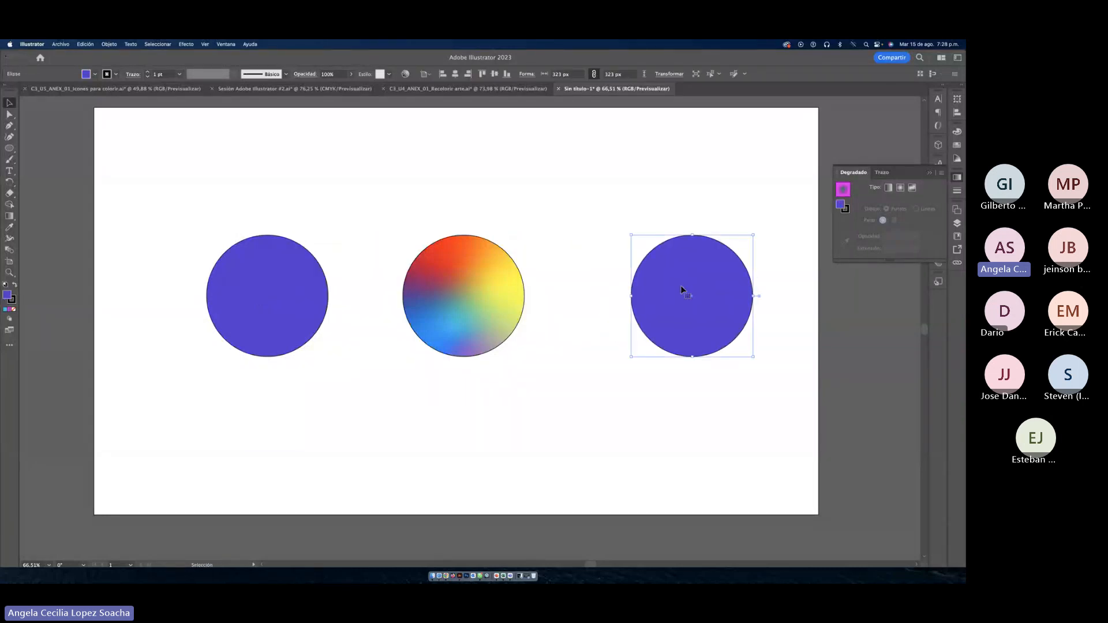
Step: Add three mesh points to the copied blue circle with the Mesh tool, from its upper left towards its centre
click(14, 219)
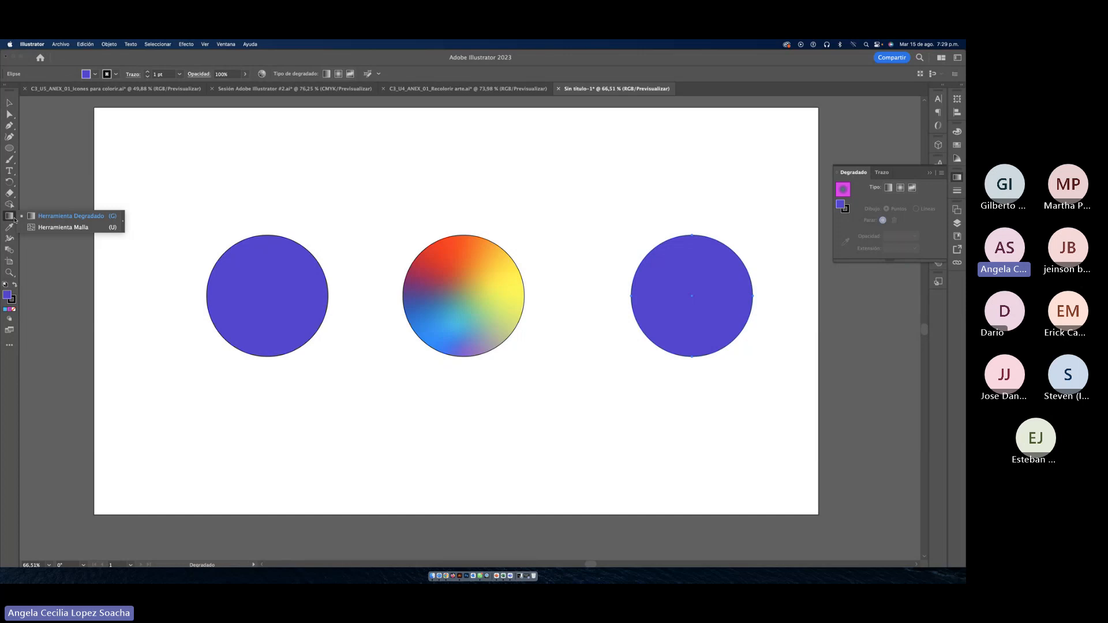
click(46, 228)
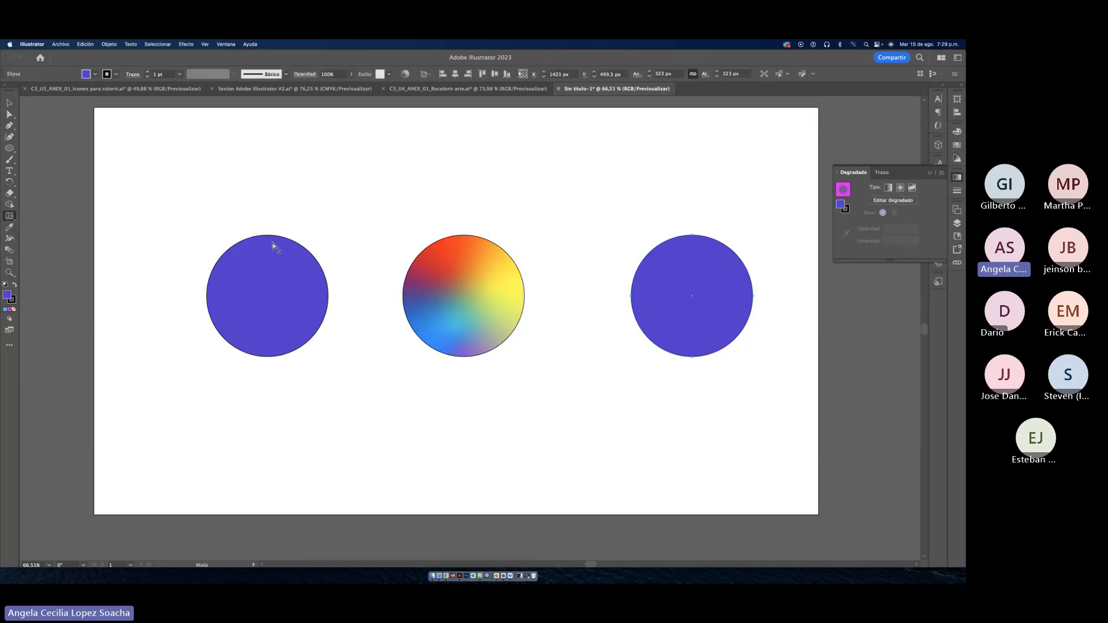
click(658, 261)
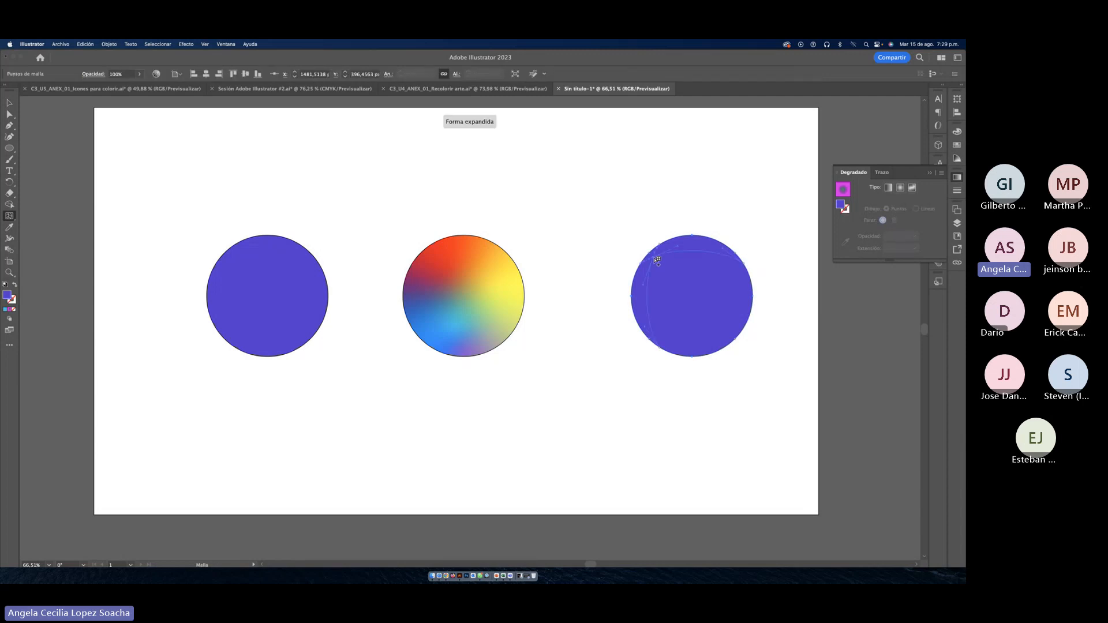
click(680, 279)
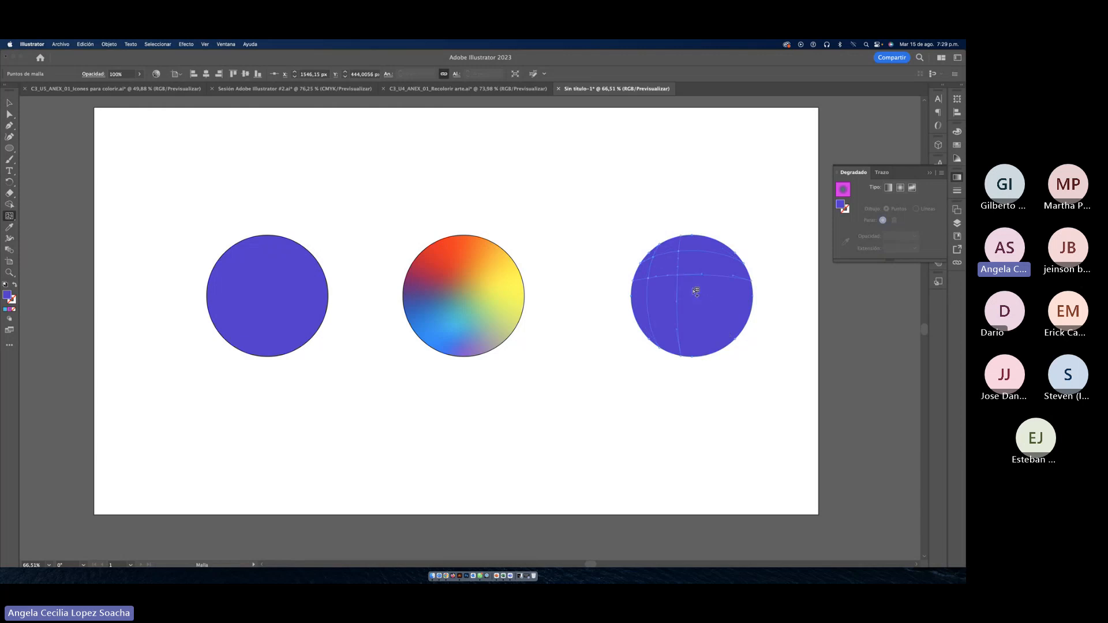
click(693, 288)
Step: Try colouring the mesh point at the top centre of the right-hand circle medium blue, RGB 43, 126, 188
click(9, 114)
click(693, 251)
double_click(8, 295)
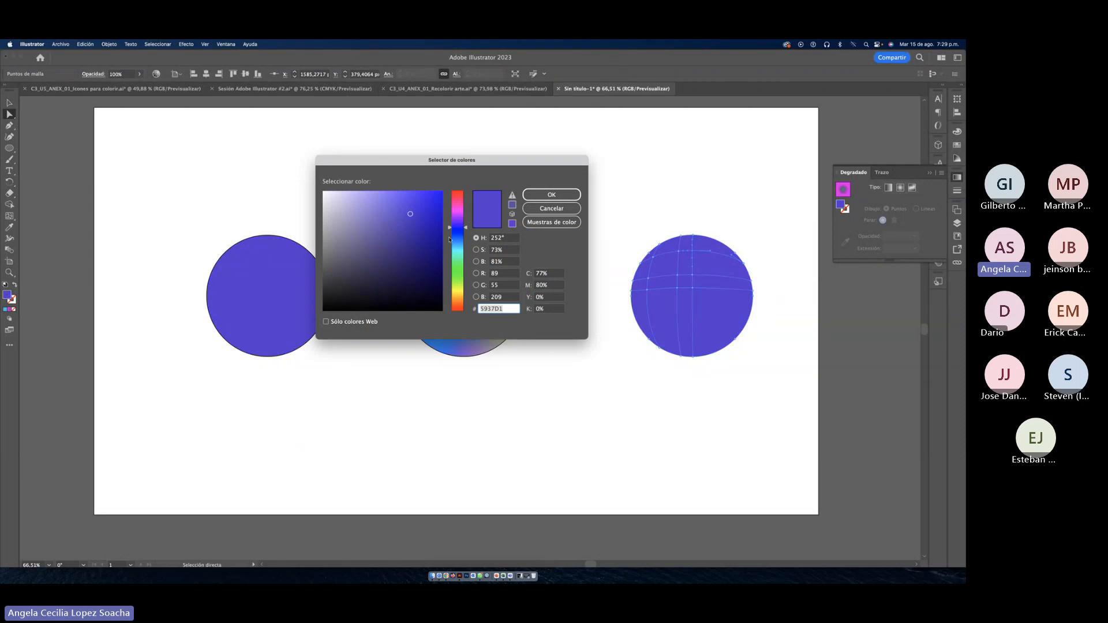
drag(458, 240, 458, 243)
click(415, 223)
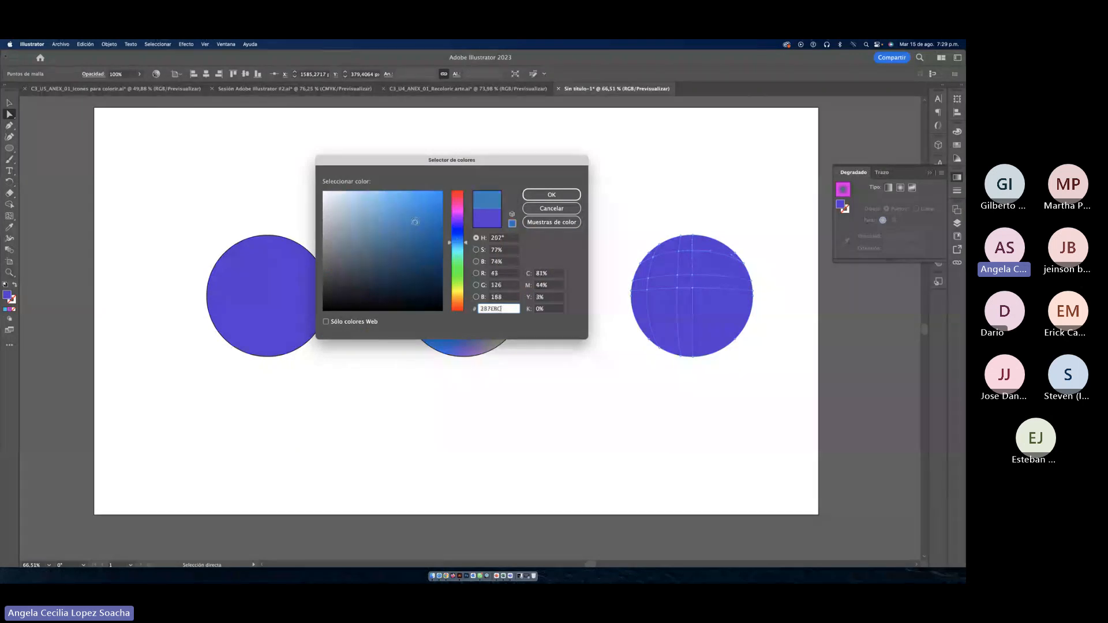
click(571, 195)
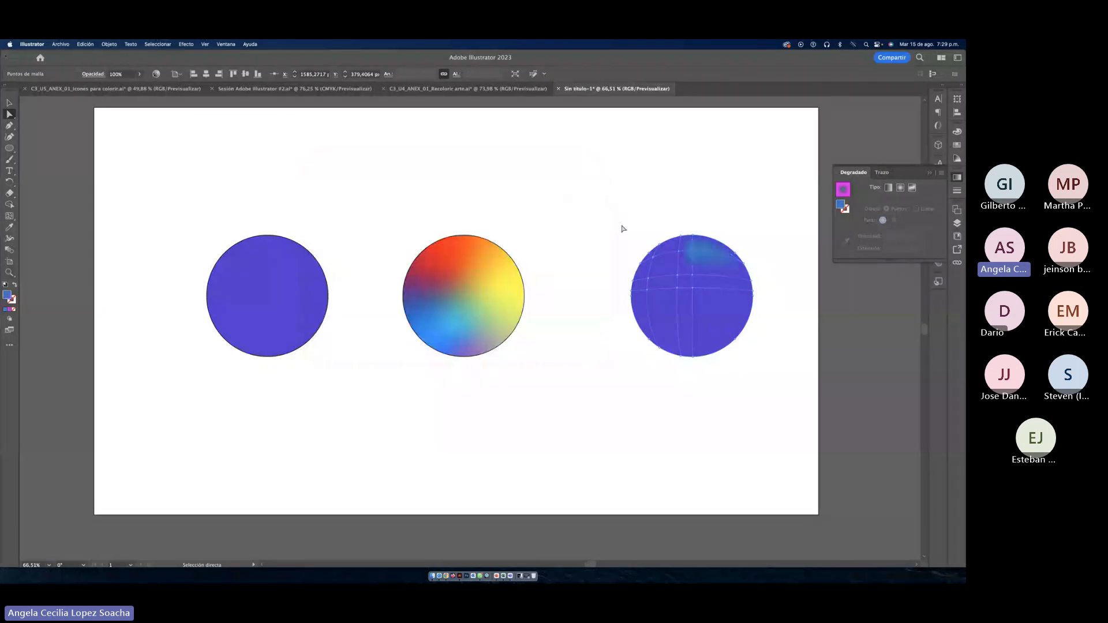
Step: Try colouring the neighbouring upper mesh point, just left of the top centre one, green with a 136° hue
click(679, 254)
double_click(8, 296)
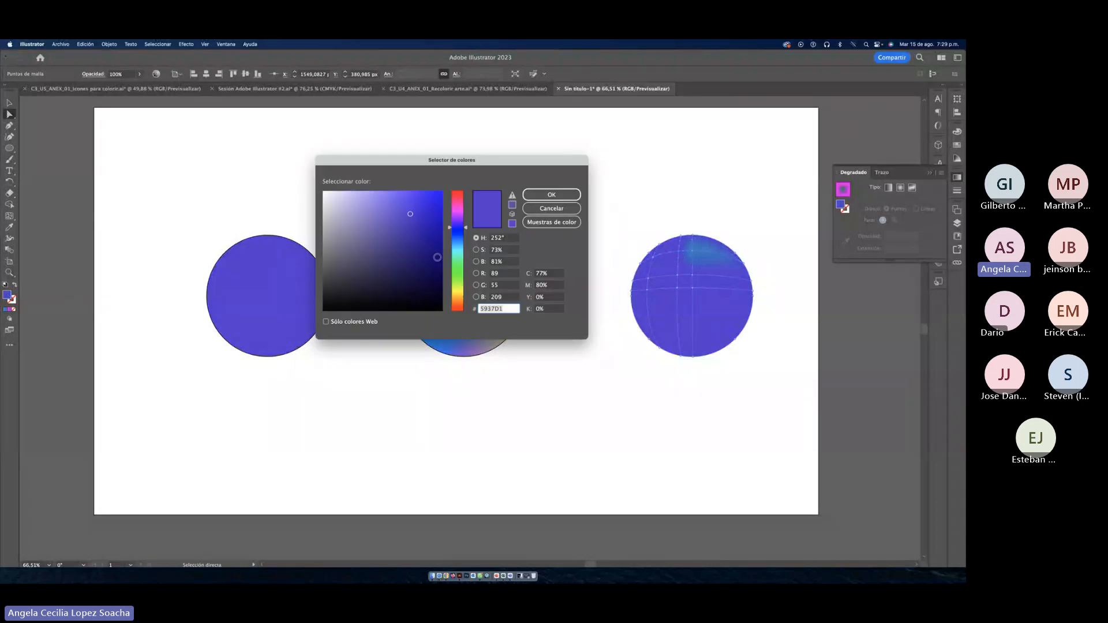
click(457, 266)
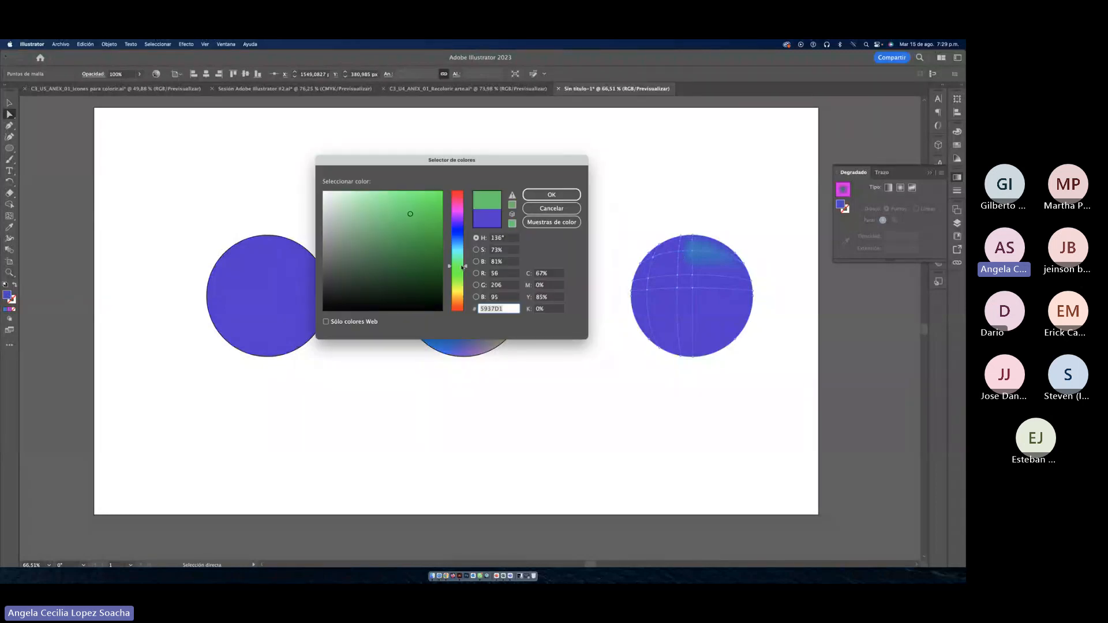
click(551, 194)
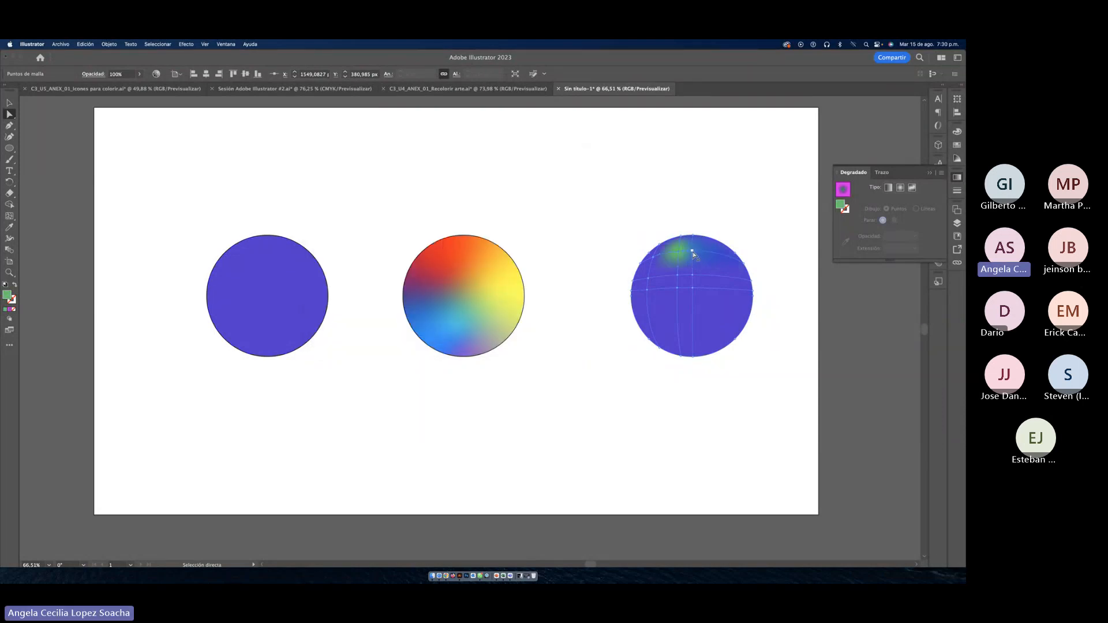
Step: Try colouring the upper-left mesh point of the right-hand circle yellow, RGB 206, 206, 56
click(677, 275)
click(678, 275)
click(653, 256)
double_click(7, 295)
click(458, 293)
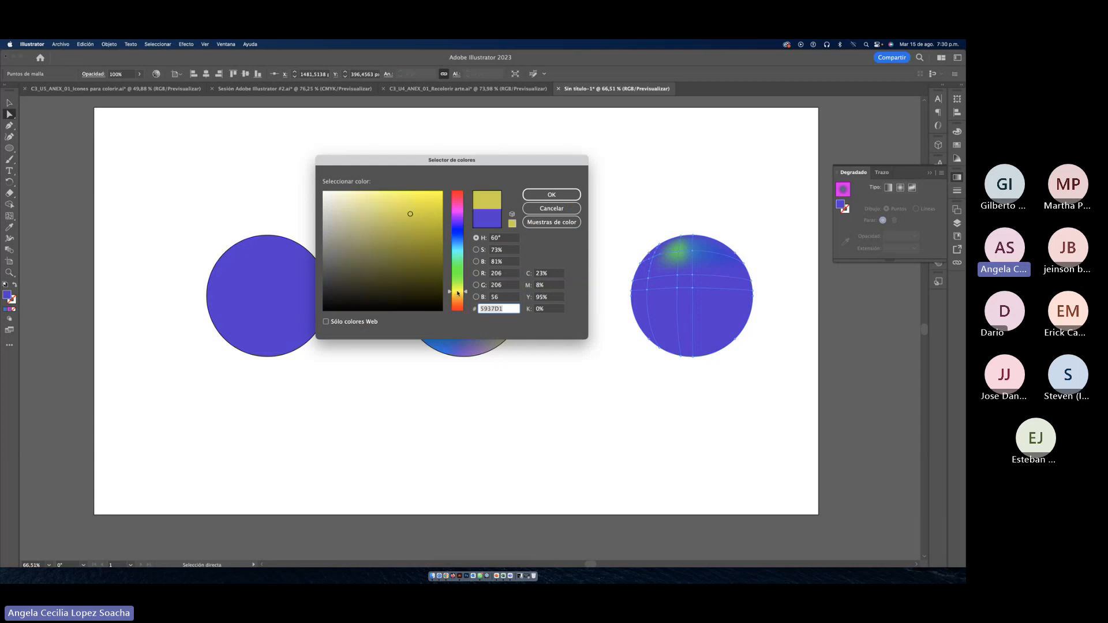
click(551, 195)
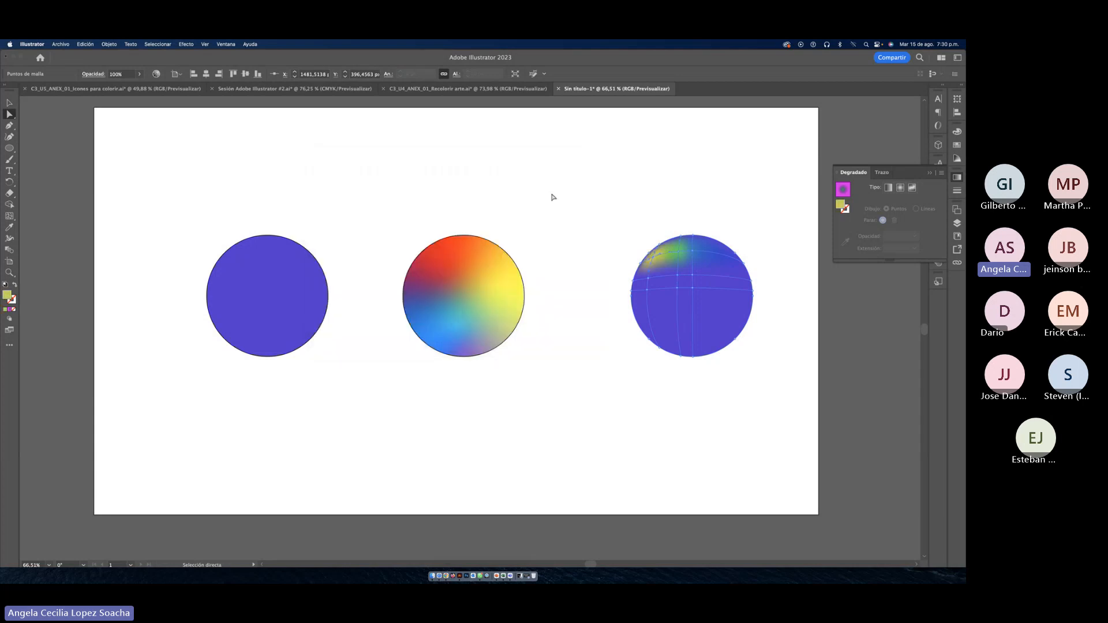
Step: Undo the blue, green and yellow mesh point colours and select the top centre mesh point again
click(648, 280)
key(super+z)
key(super+z)
key(super+z)
click(693, 253)
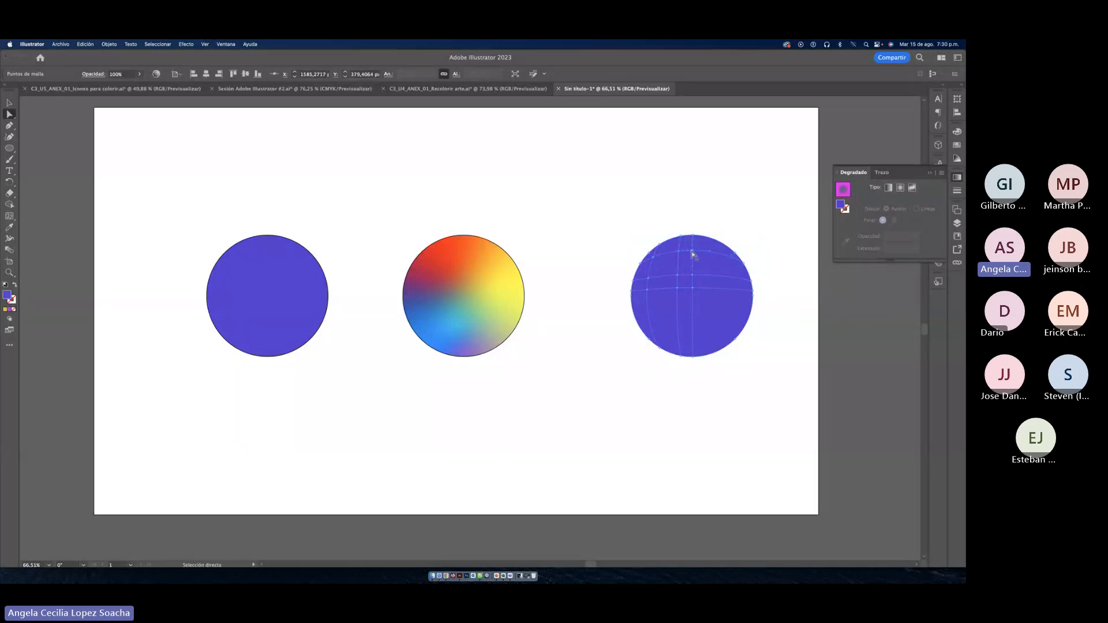
Step: Select the mesh points along the left side of the right-hand circle and fill them with dark blue 1C1156
drag(612, 232, 660, 297)
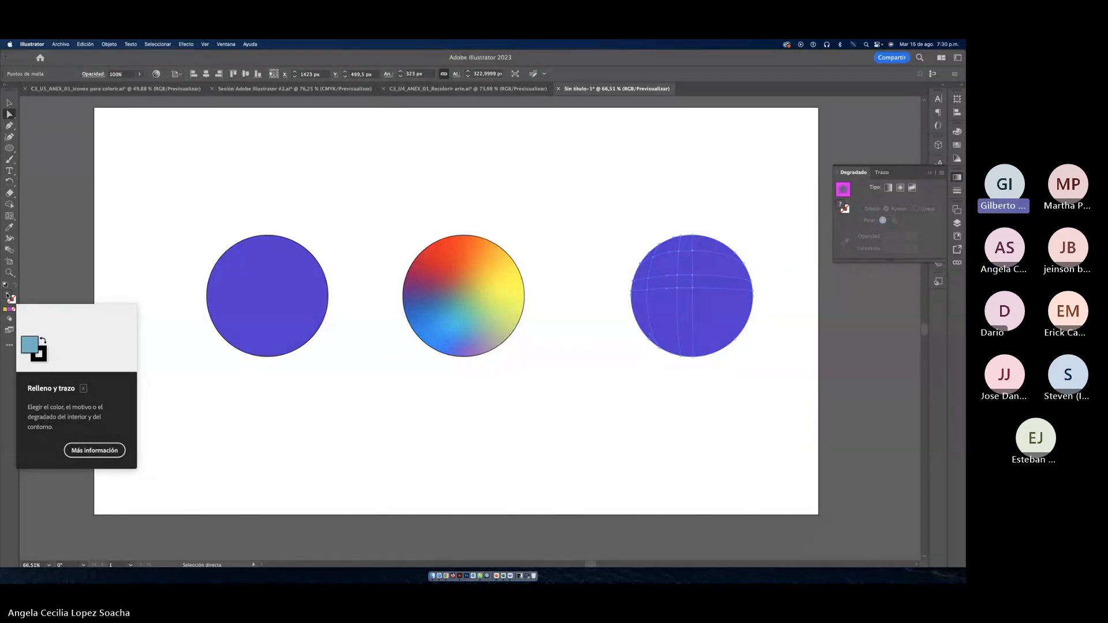
double_click(8, 296)
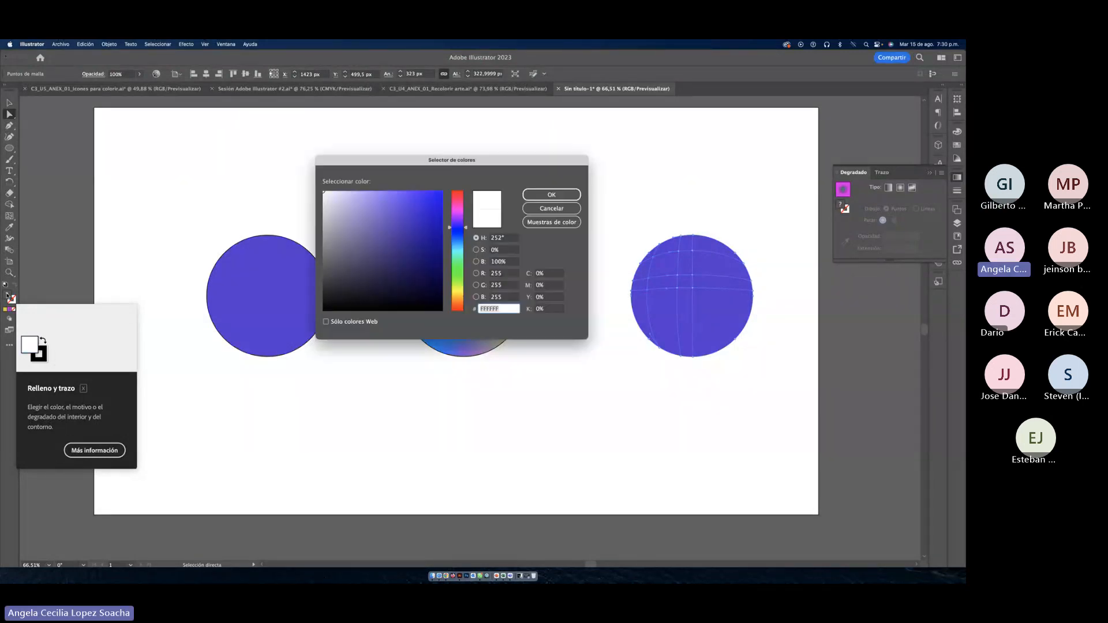
click(427, 267)
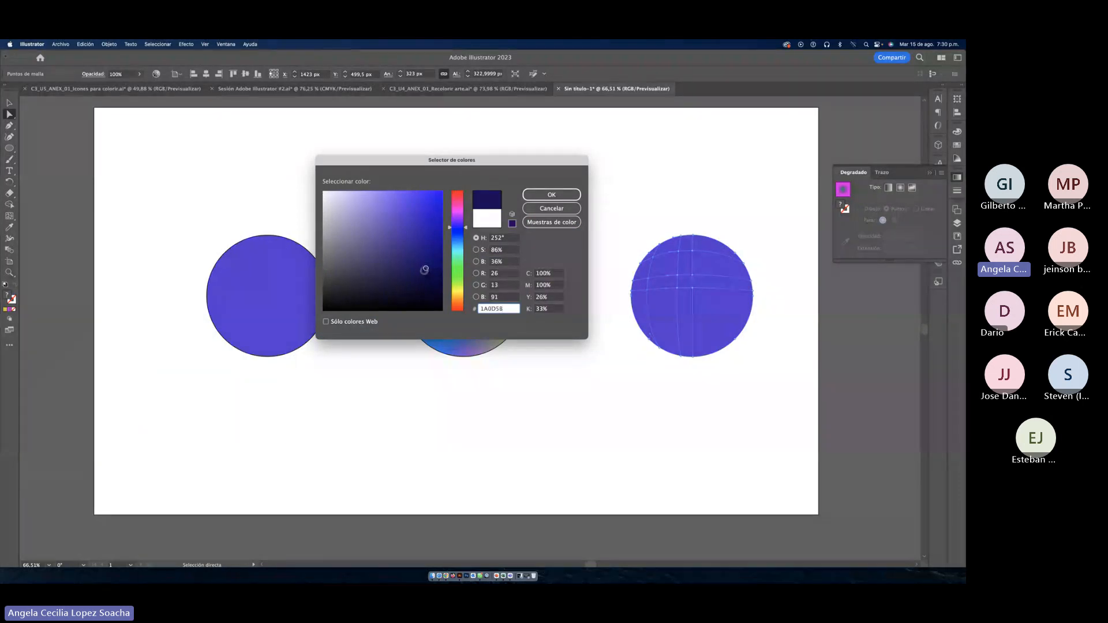
click(420, 271)
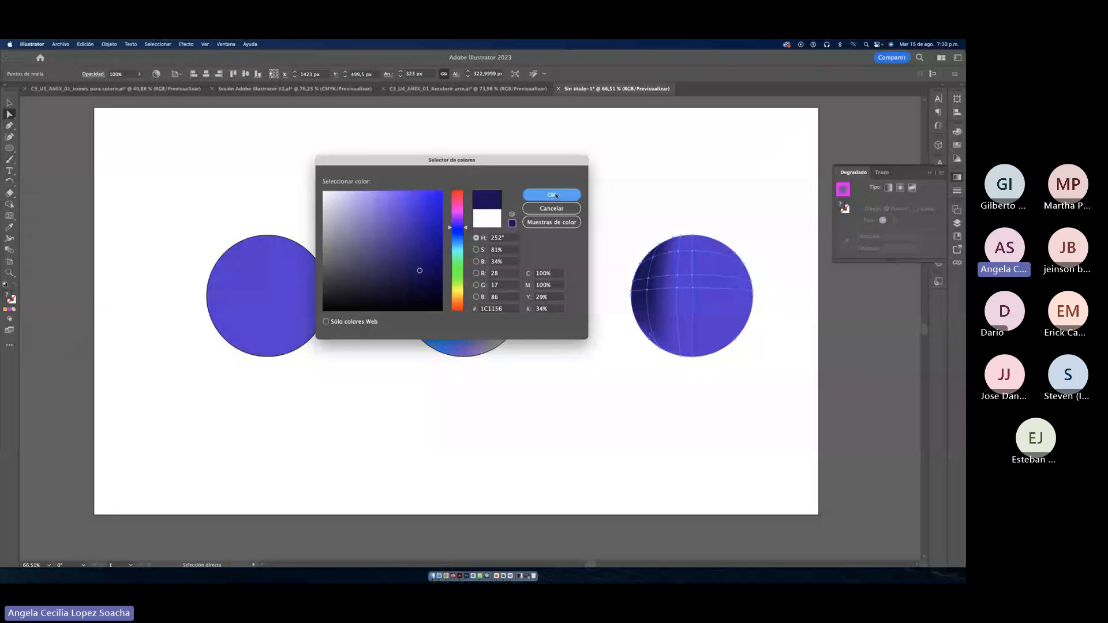
click(551, 195)
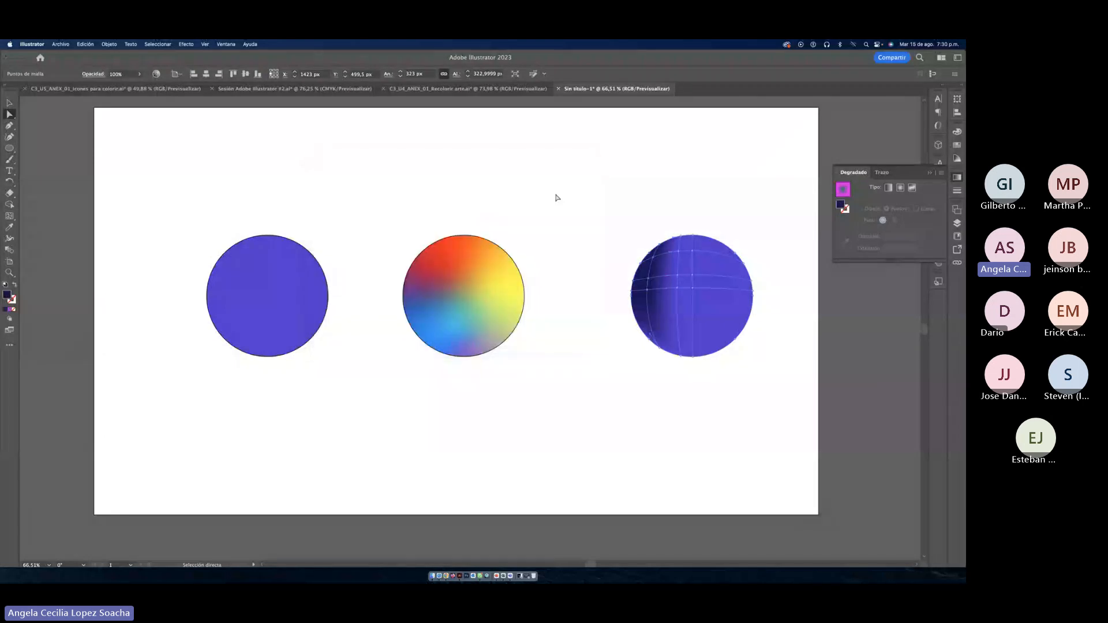
Step: Move the whole right-hand mesh circle slightly toward the middle circle, to about X 1385 px, Y 492.5 px
click(620, 241)
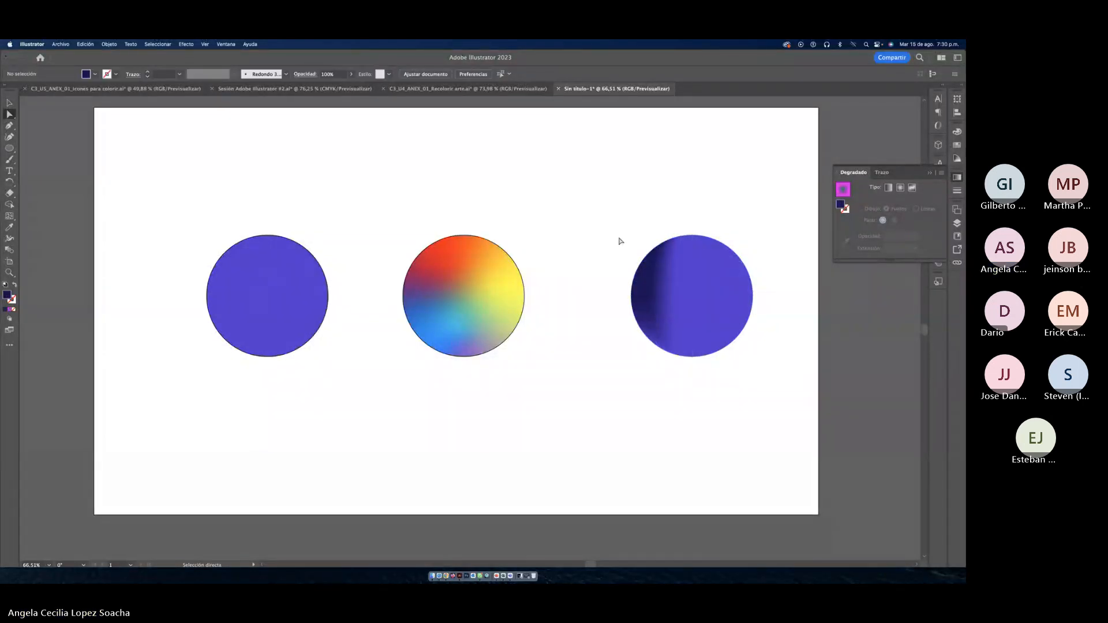
drag(617, 223, 761, 397)
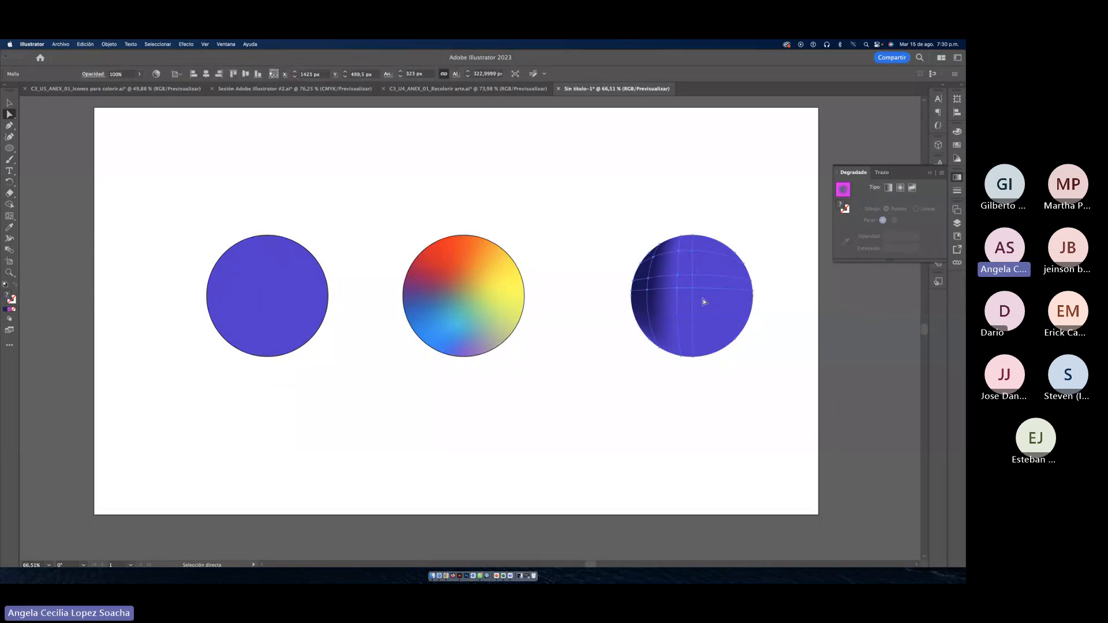
drag(704, 301, 689, 298)
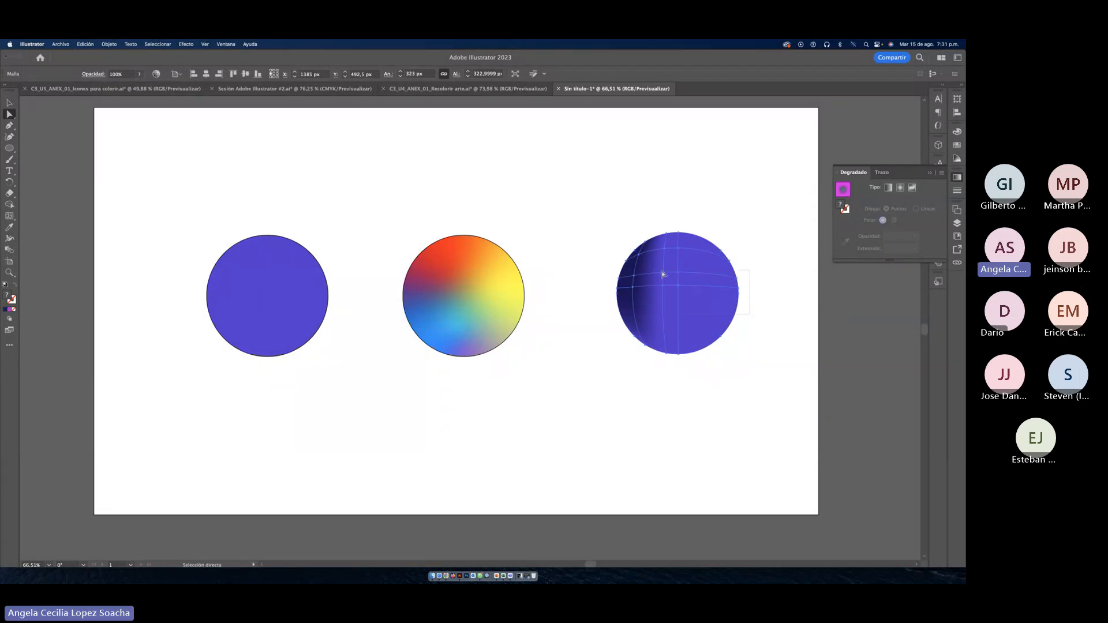
Step: Fill the central mesh point of the right-hand circle with light lavender and deselect the circle
drag(663, 274, 661, 275)
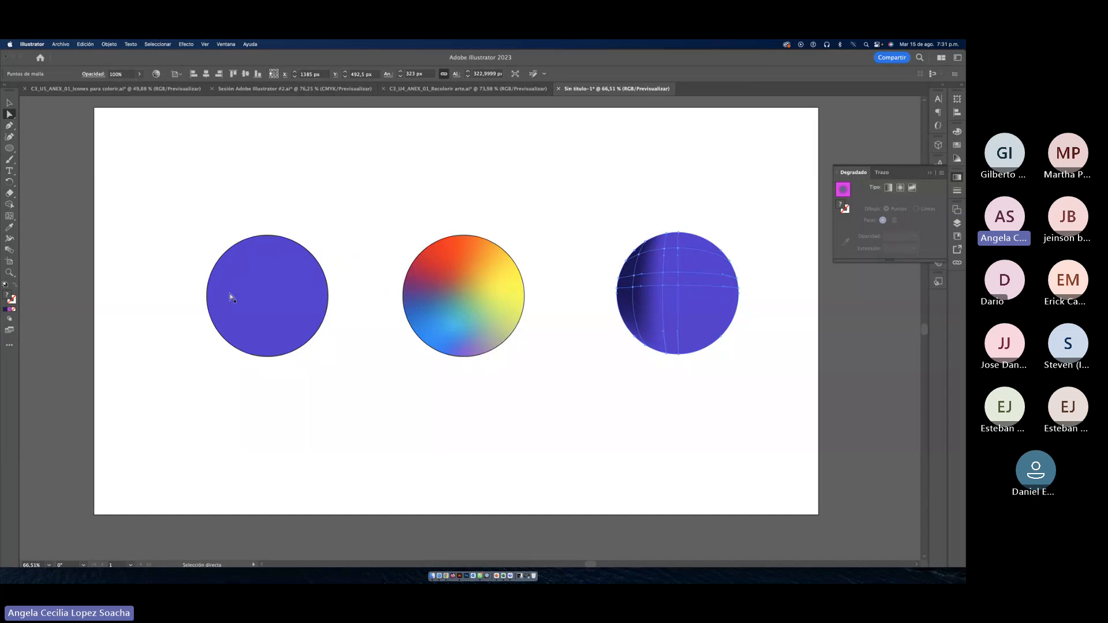
double_click(9, 298)
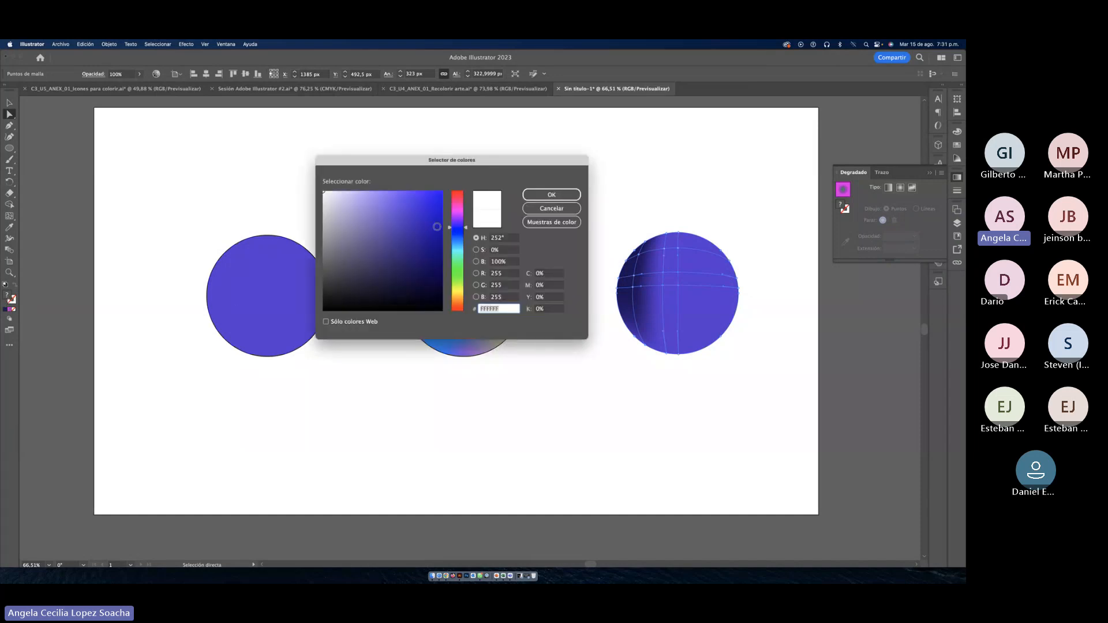
click(566, 196)
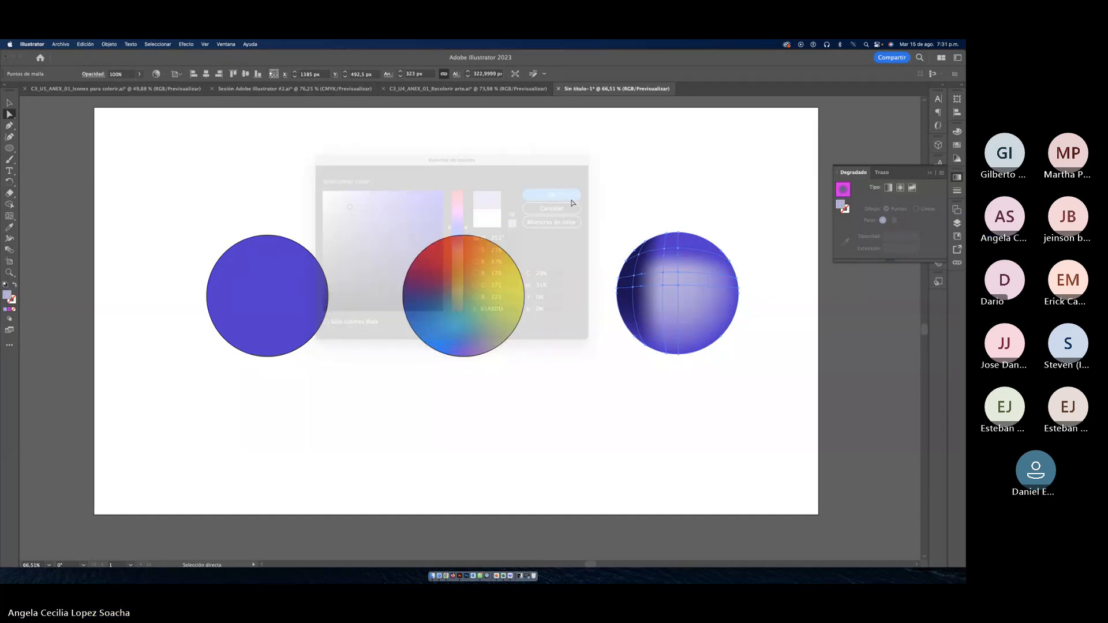
key(v)
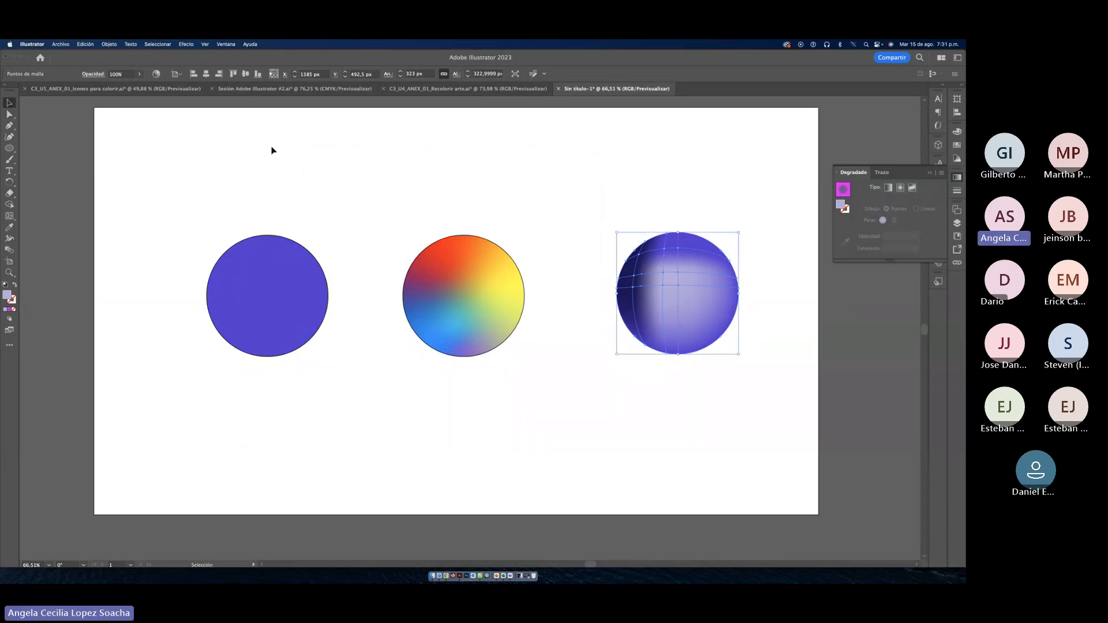
click(265, 150)
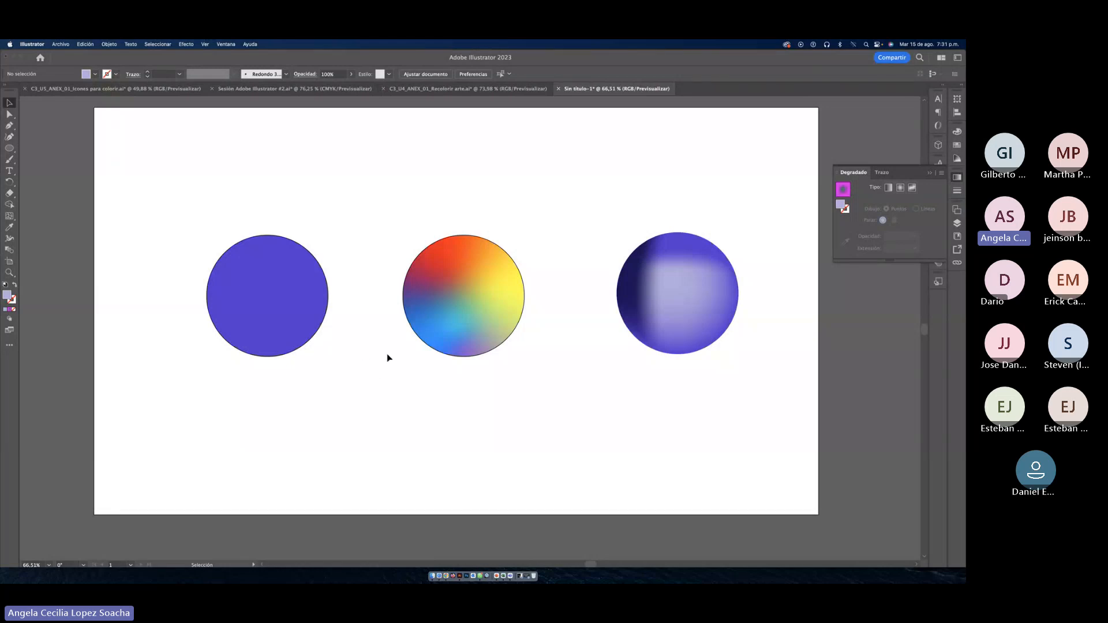
scroll(387, 358, right, 3)
scroll(387, 358, left, 3)
scroll(386, 358, up, 1)
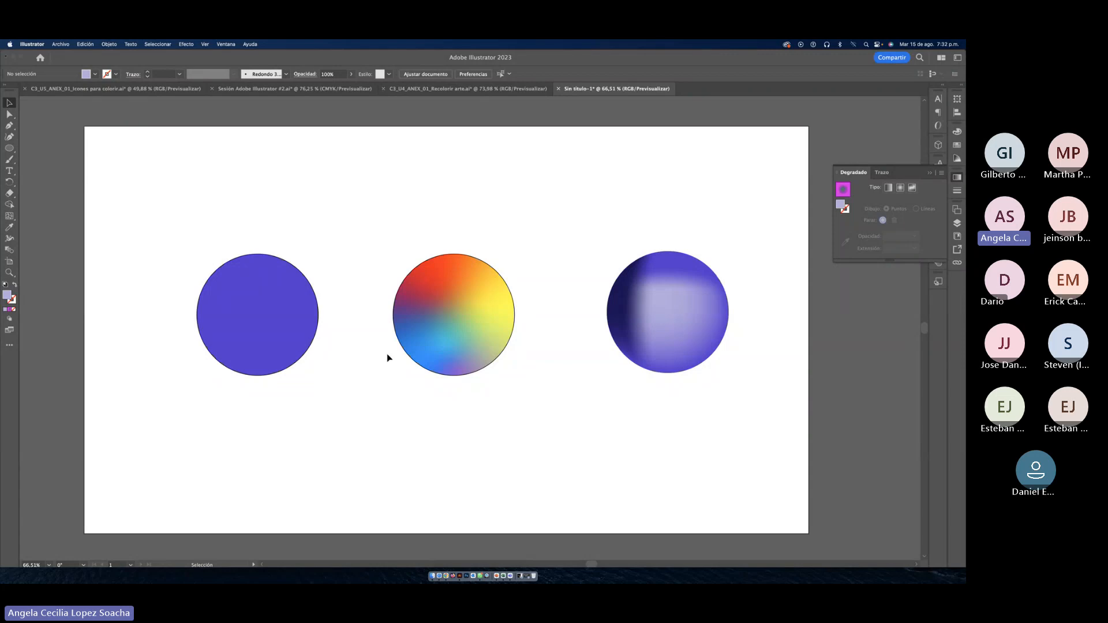
click(652, 348)
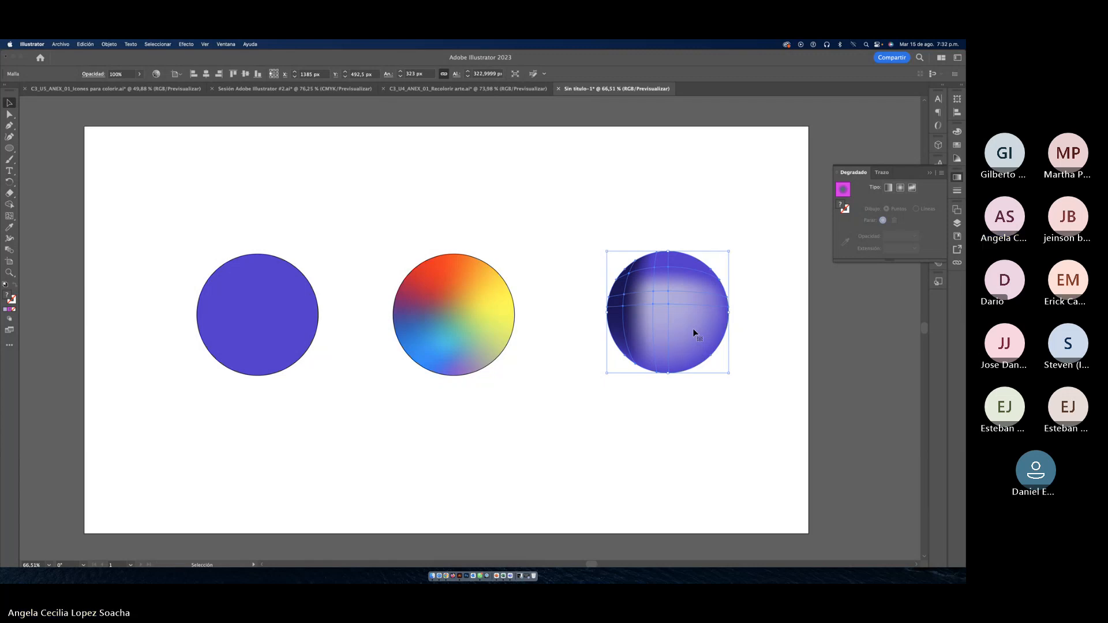
click(584, 412)
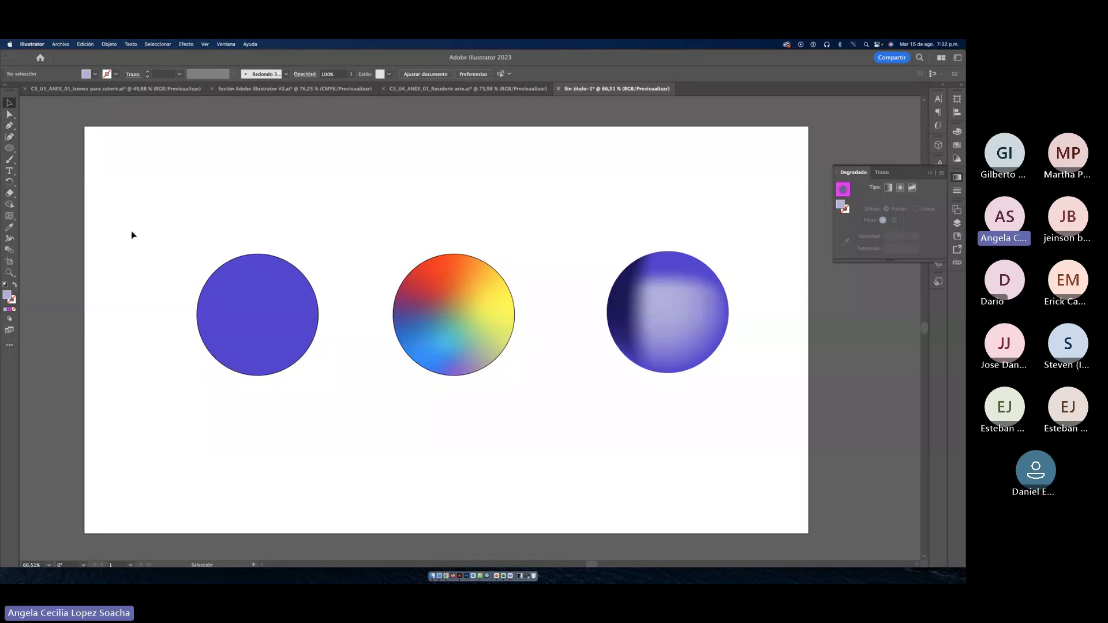
Step: Switch to the fruit icon document C3_U5_ANEX_01_Icones para colorir.ai
click(103, 90)
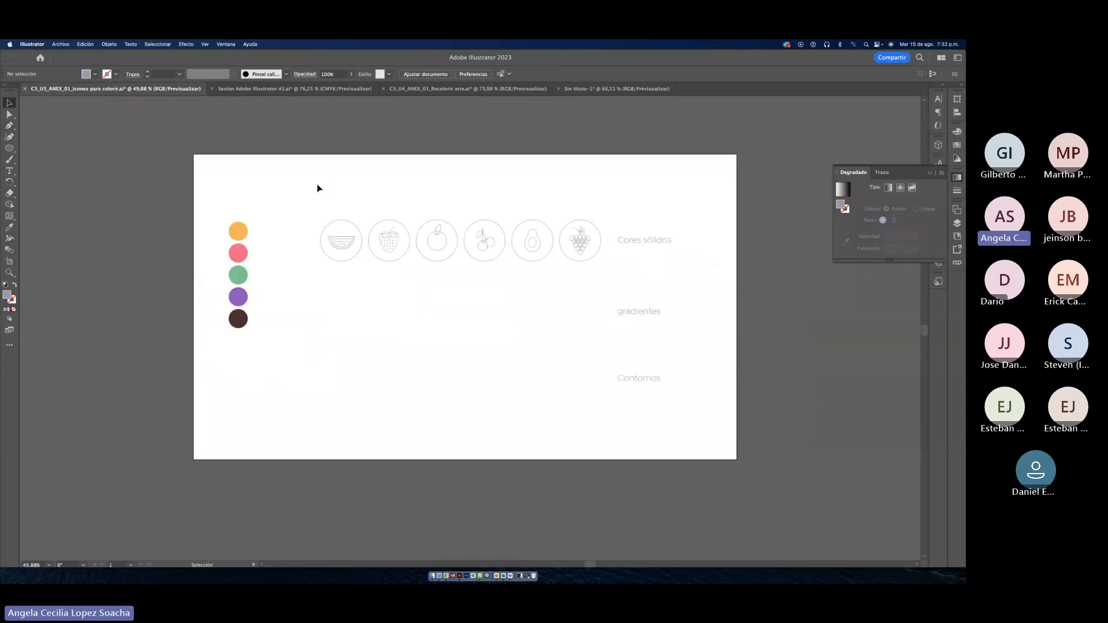
click(432, 576)
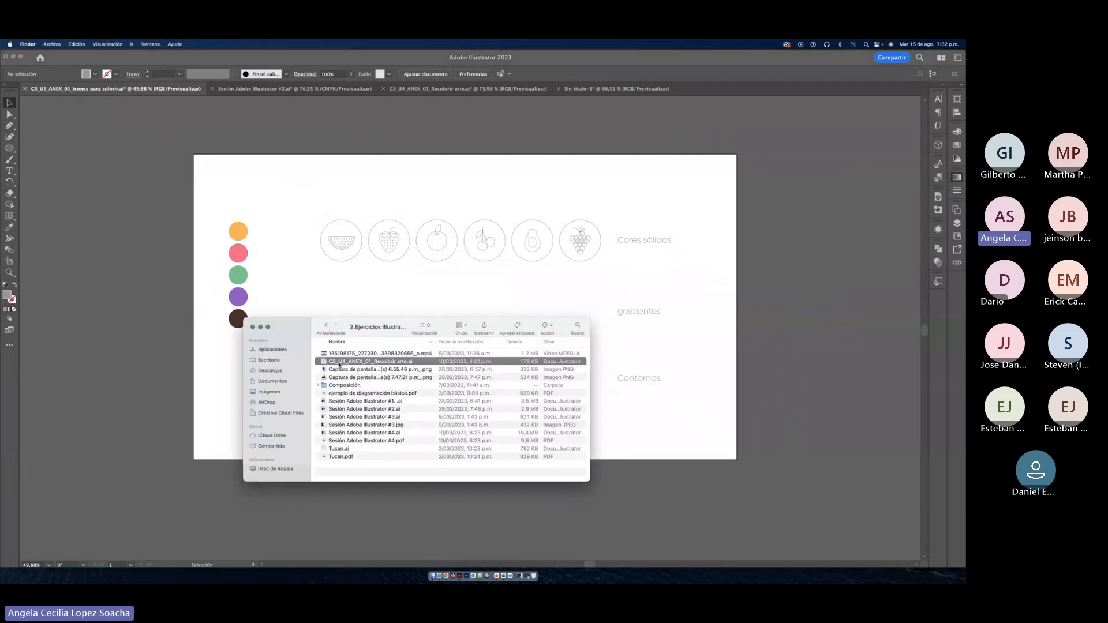
click(229, 368)
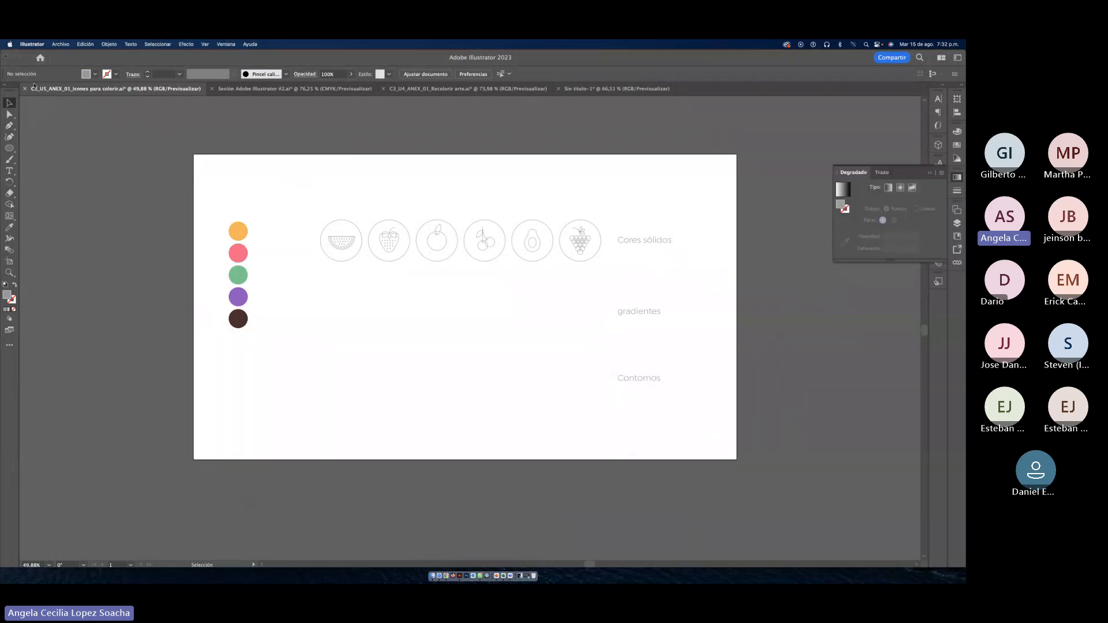
Step: Save the fruit icon document under its existing name in Adobe PDF (pdf) format to the Escritorio folder, proceeding to the PDF options
click(60, 46)
click(71, 128)
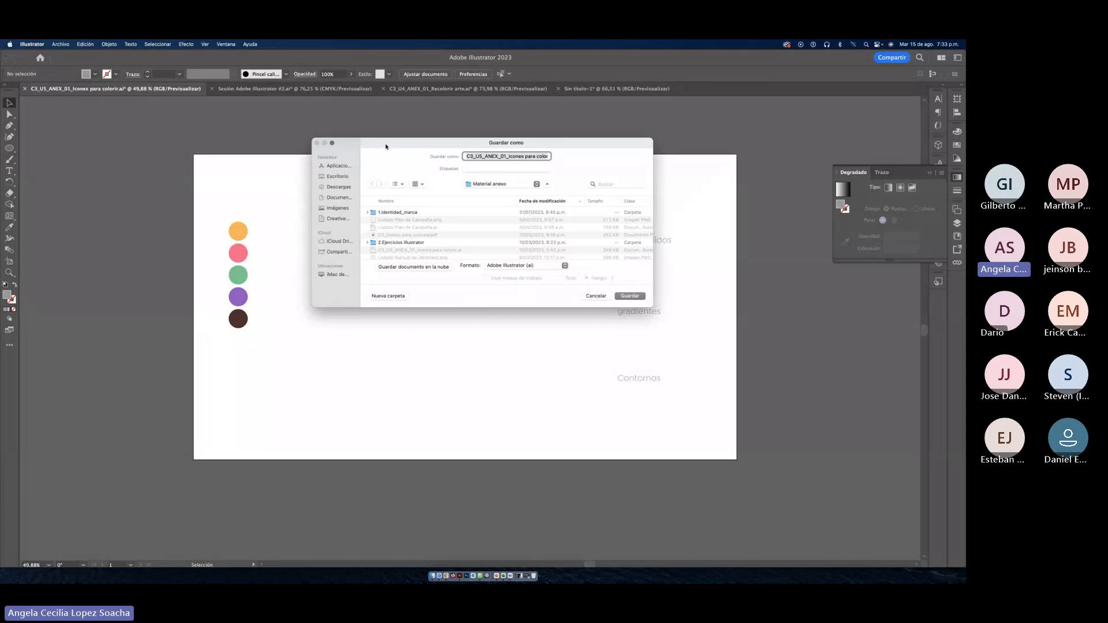
drag(385, 147, 323, 215)
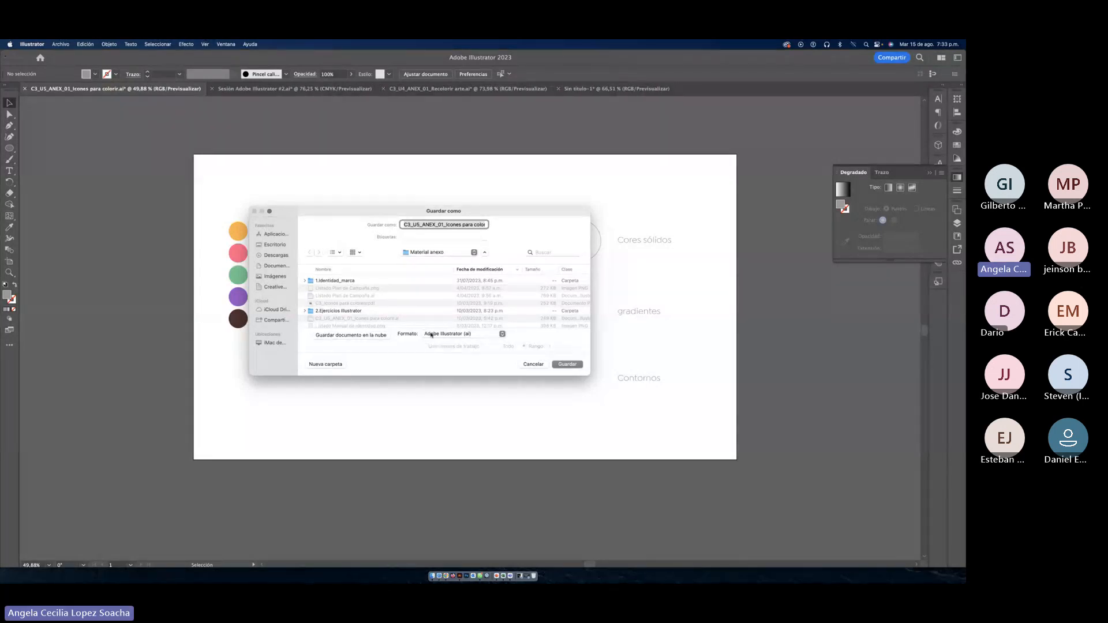
click(447, 334)
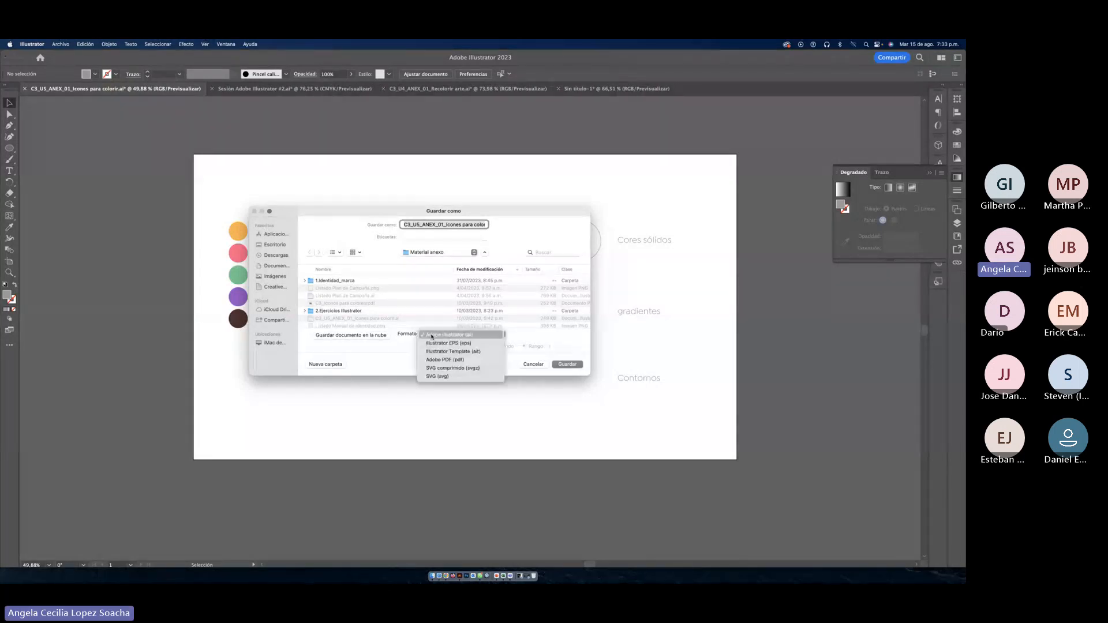
click(448, 360)
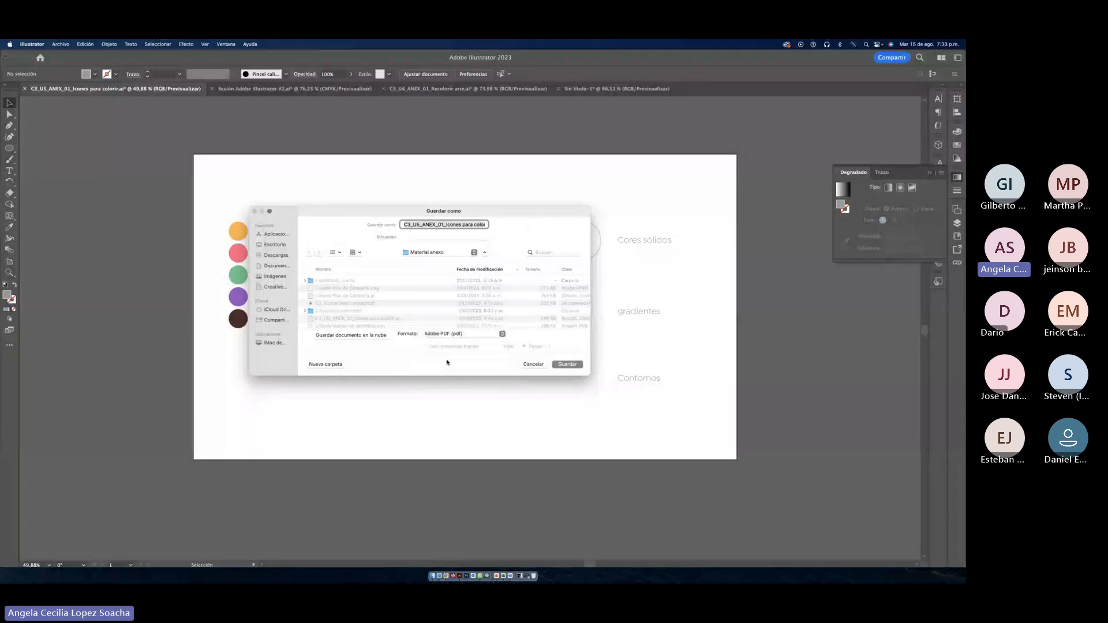
click(273, 245)
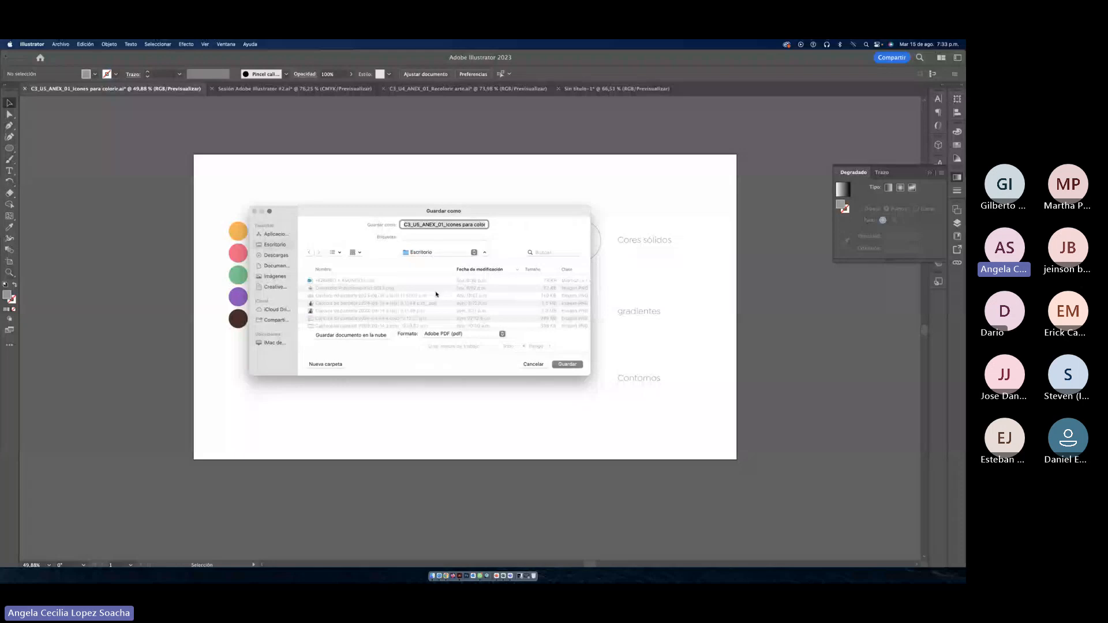
click(566, 365)
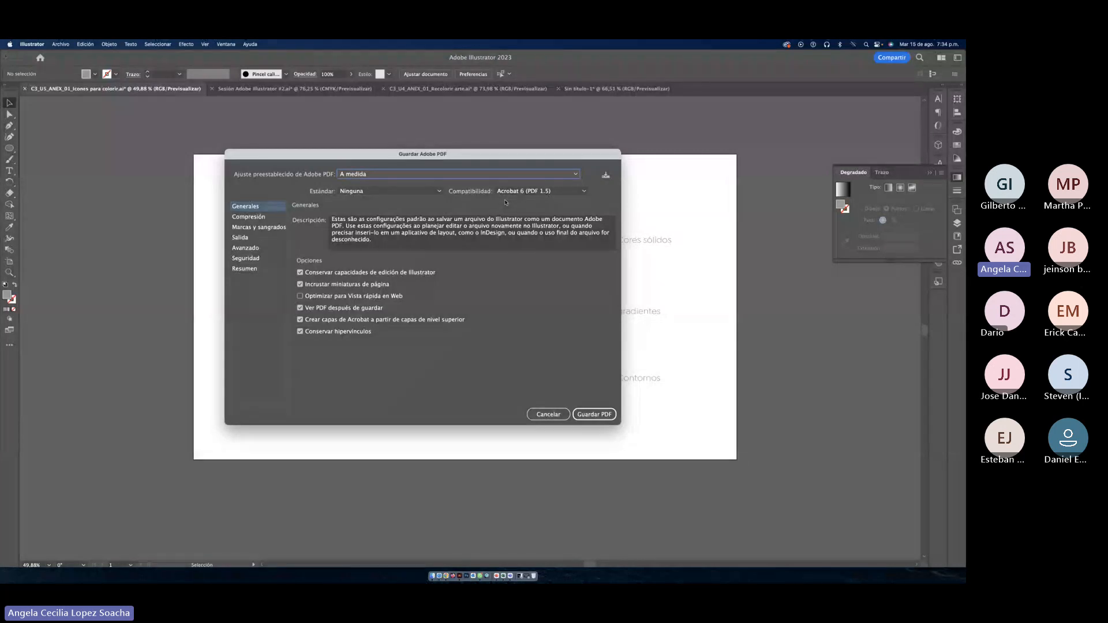
Step: Review the PDF export settings for compression, marks and bleeds, output, security and the summary, ending at the general options
click(250, 217)
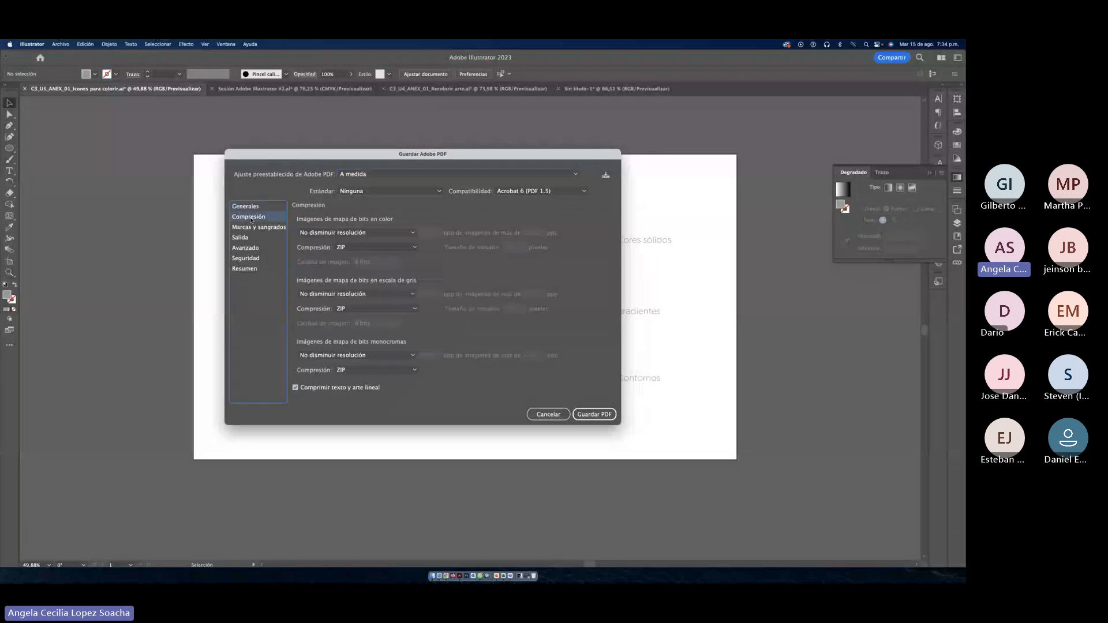
click(250, 227)
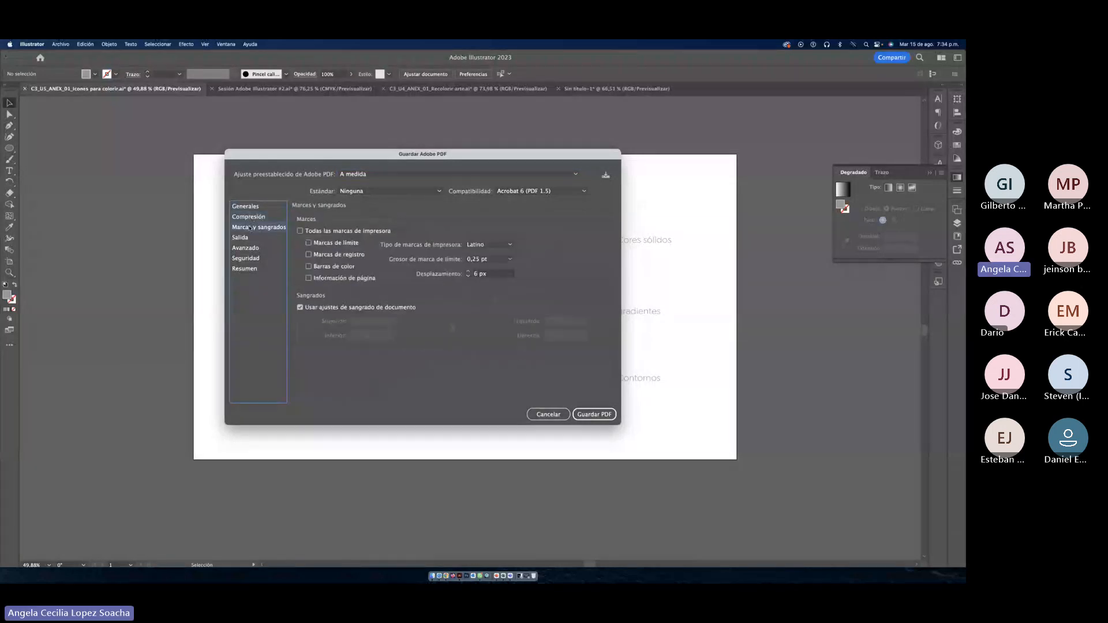
click(243, 239)
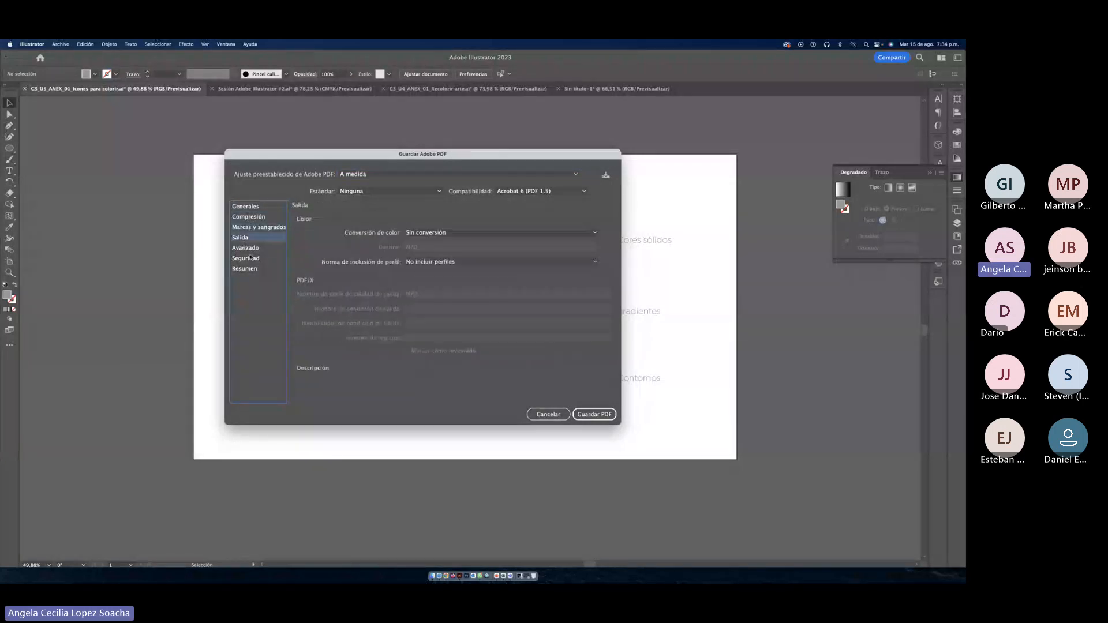
click(250, 258)
click(243, 270)
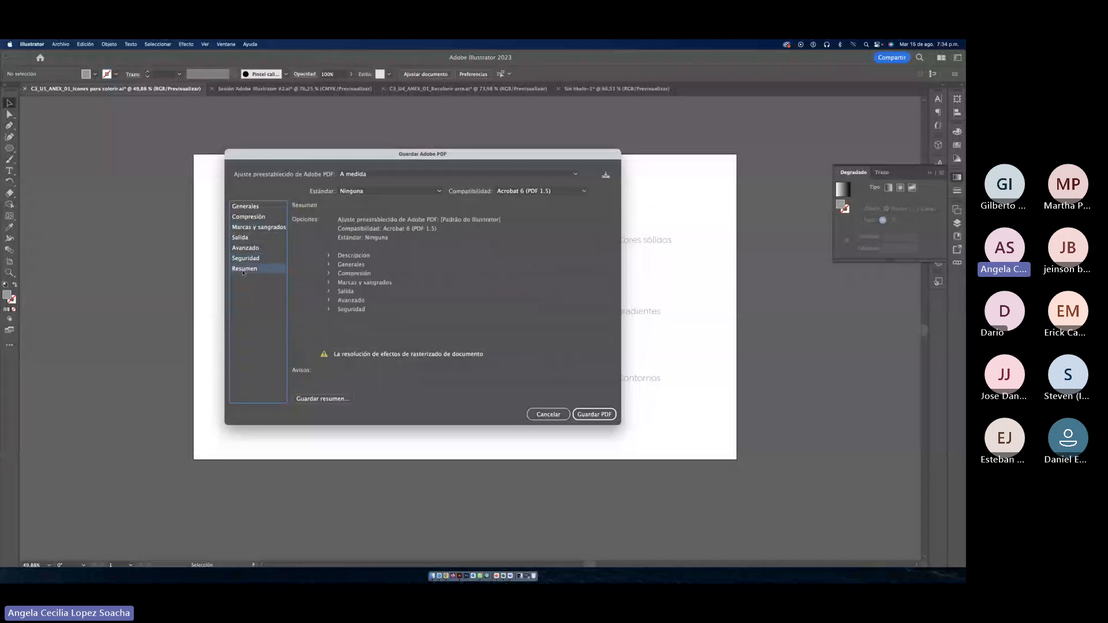
click(241, 207)
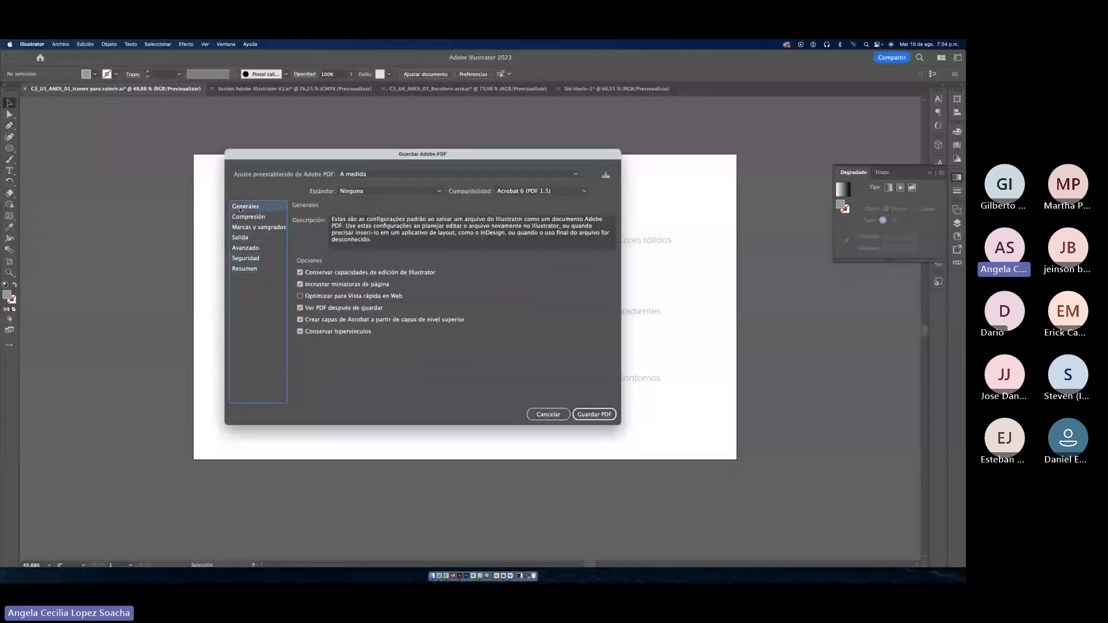
Step: Try the PDF/X-4:2010 standard for the export, check the available presets and return the standard to Ninguna
click(372, 192)
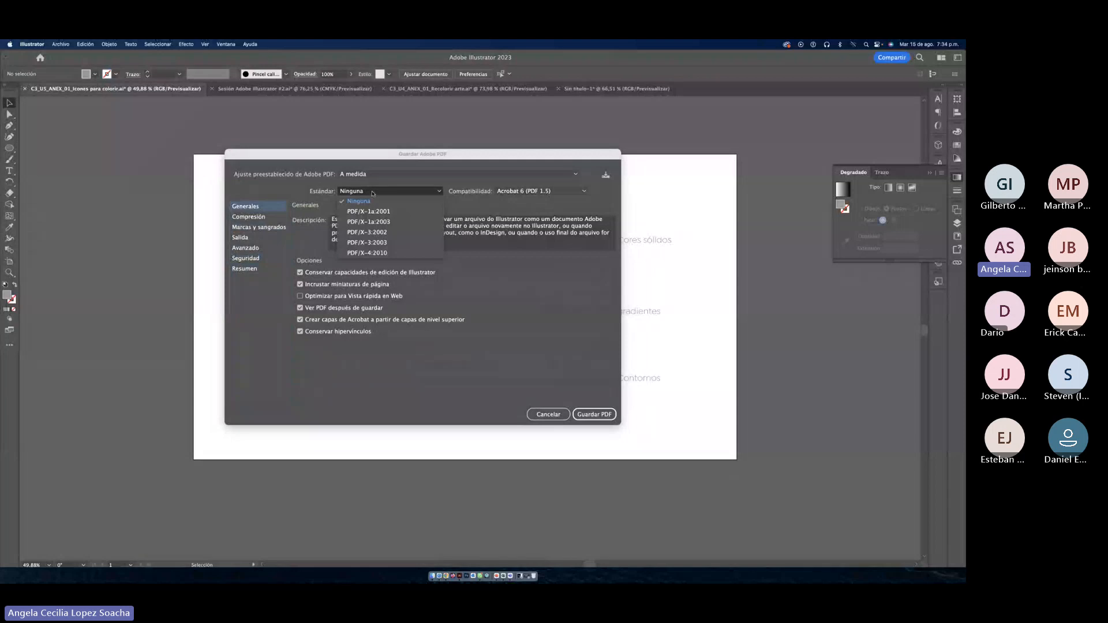
click(367, 253)
click(369, 175)
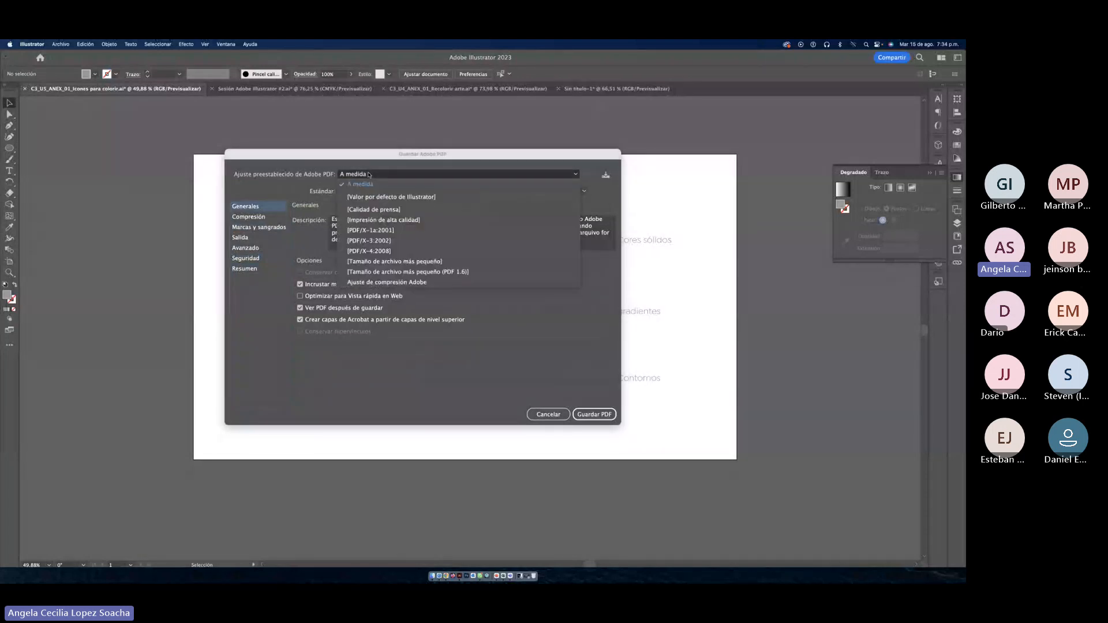
click(304, 191)
click(367, 191)
click(369, 202)
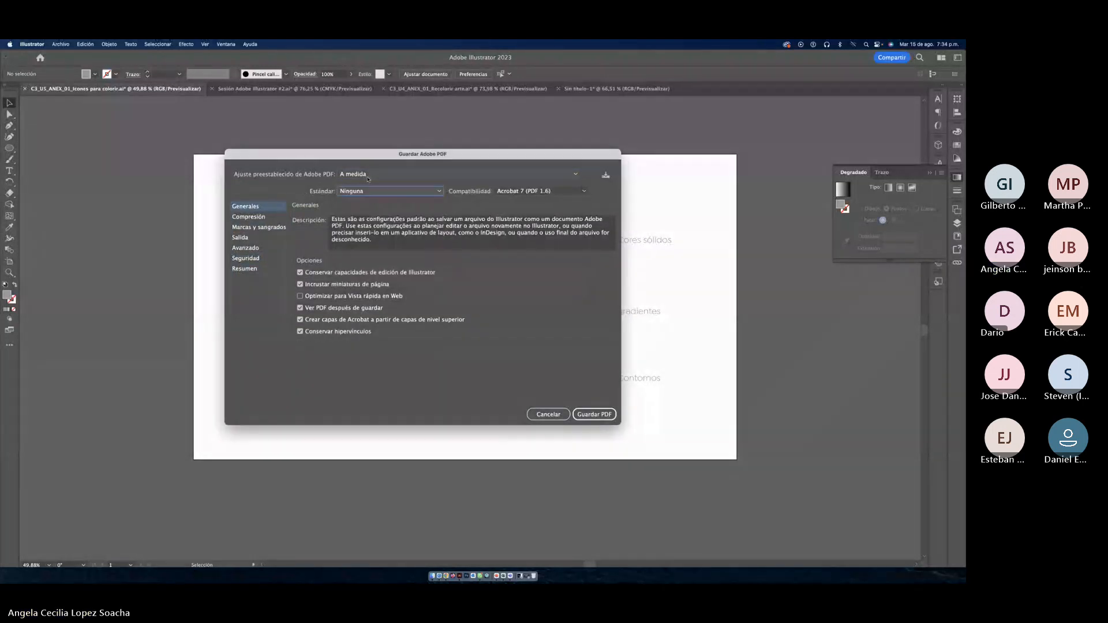
Step: Save the PDF with the A medida preset and close its preview
click(367, 176)
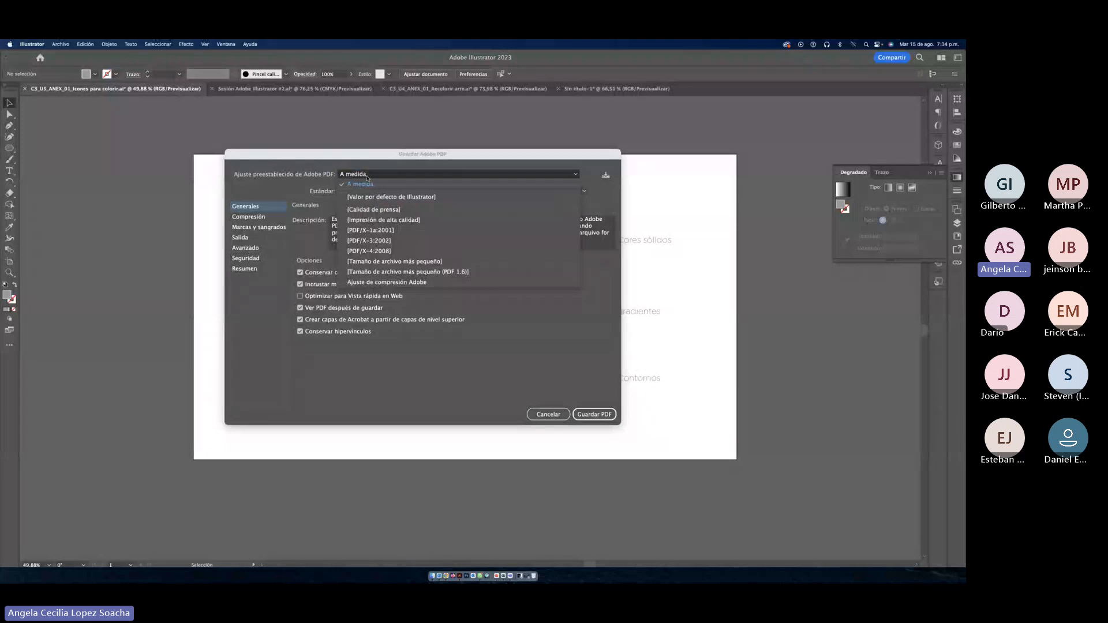
click(313, 188)
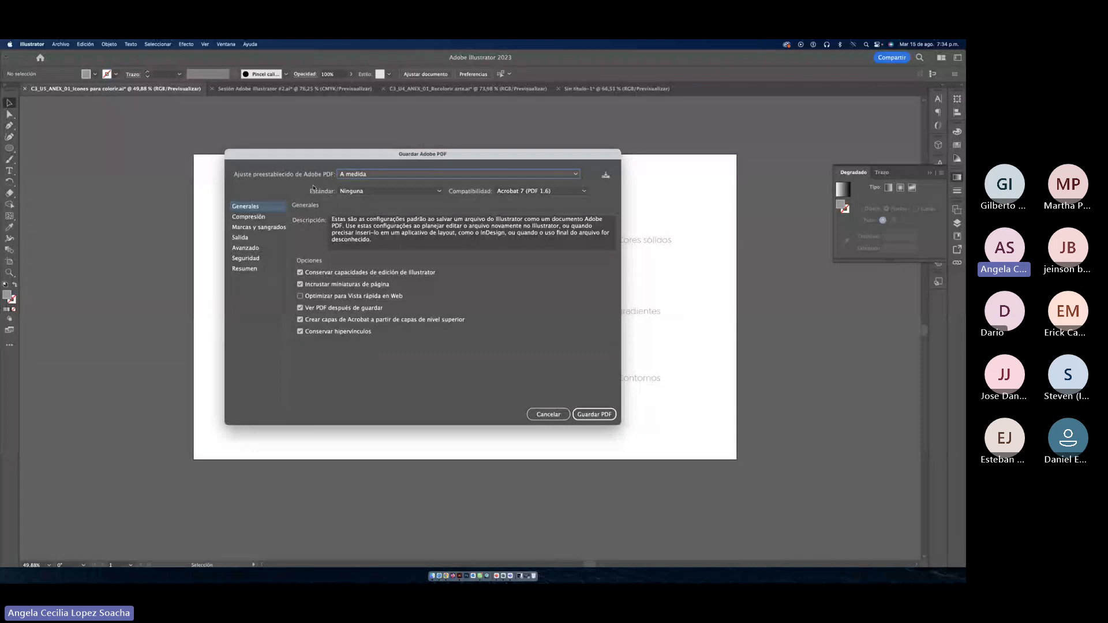
click(586, 415)
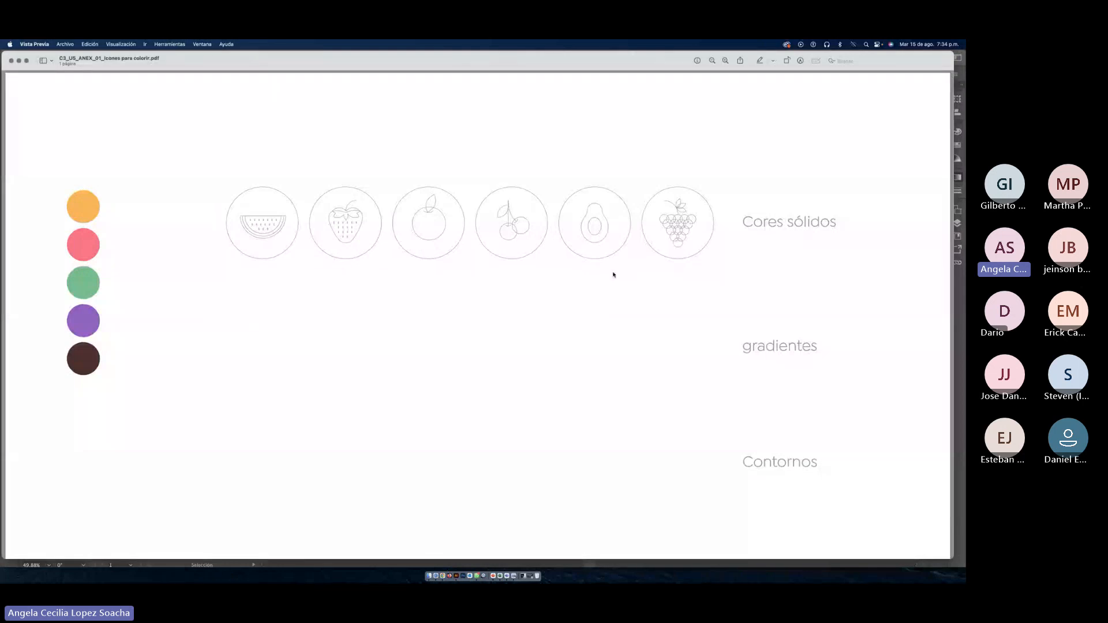
click(11, 60)
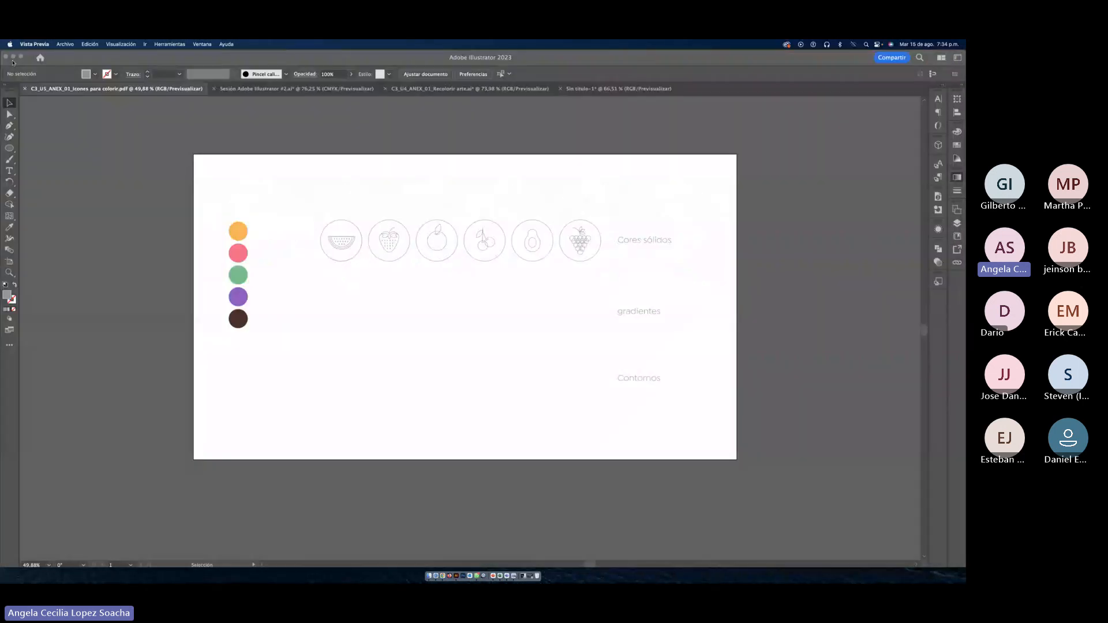
Step: Open Finder and the WhatsApp class group, place the Finder window beside the chat and show the Escritorio folder
click(428, 575)
click(478, 575)
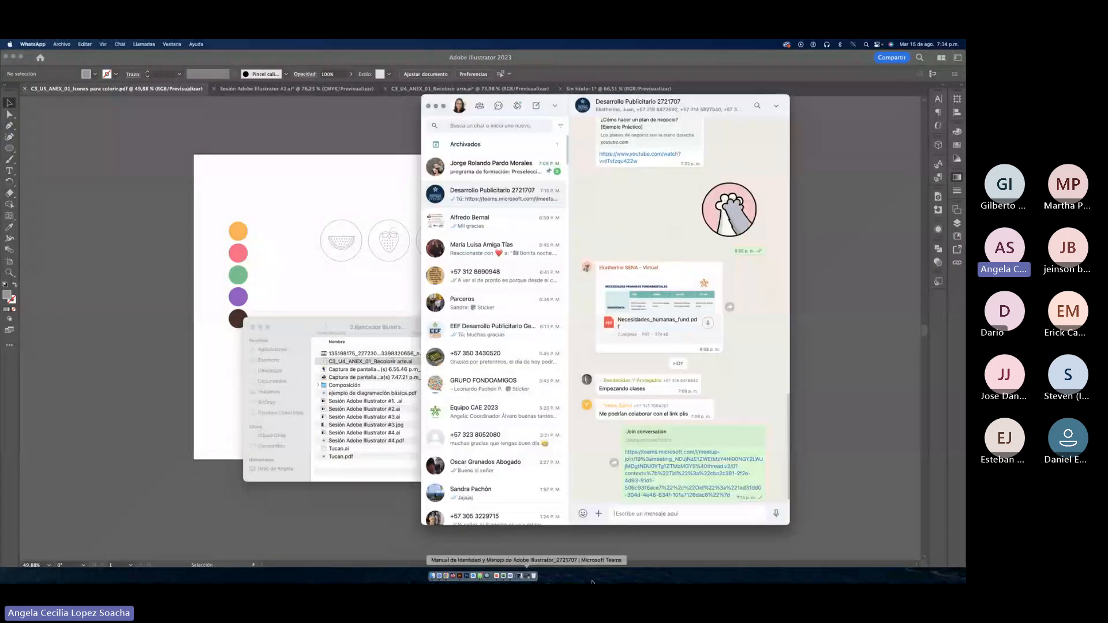
drag(306, 334, 112, 357)
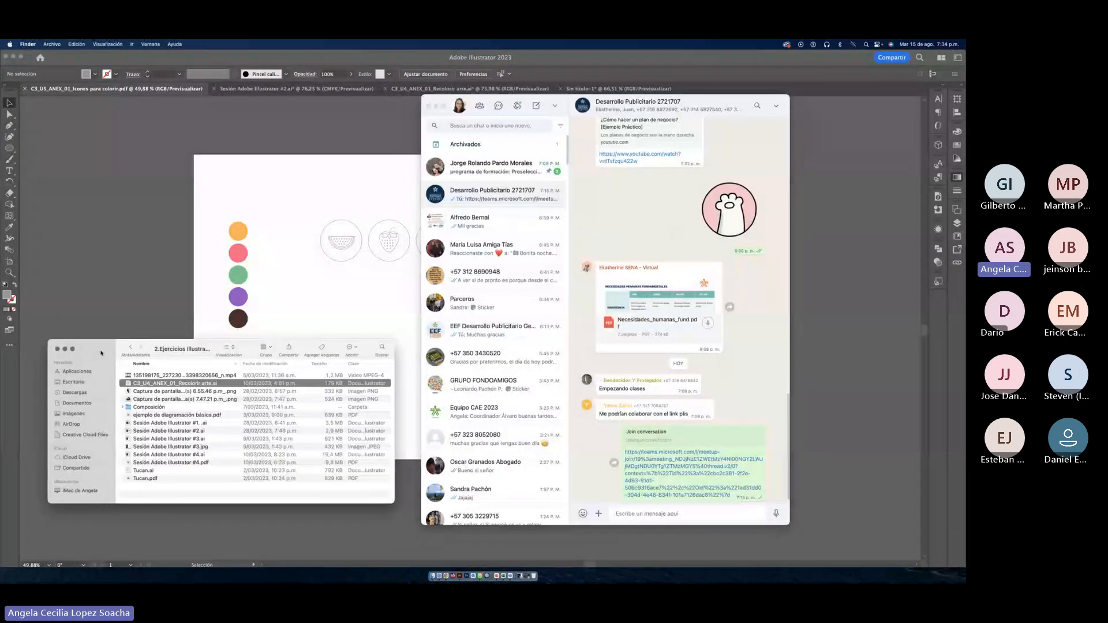
click(68, 382)
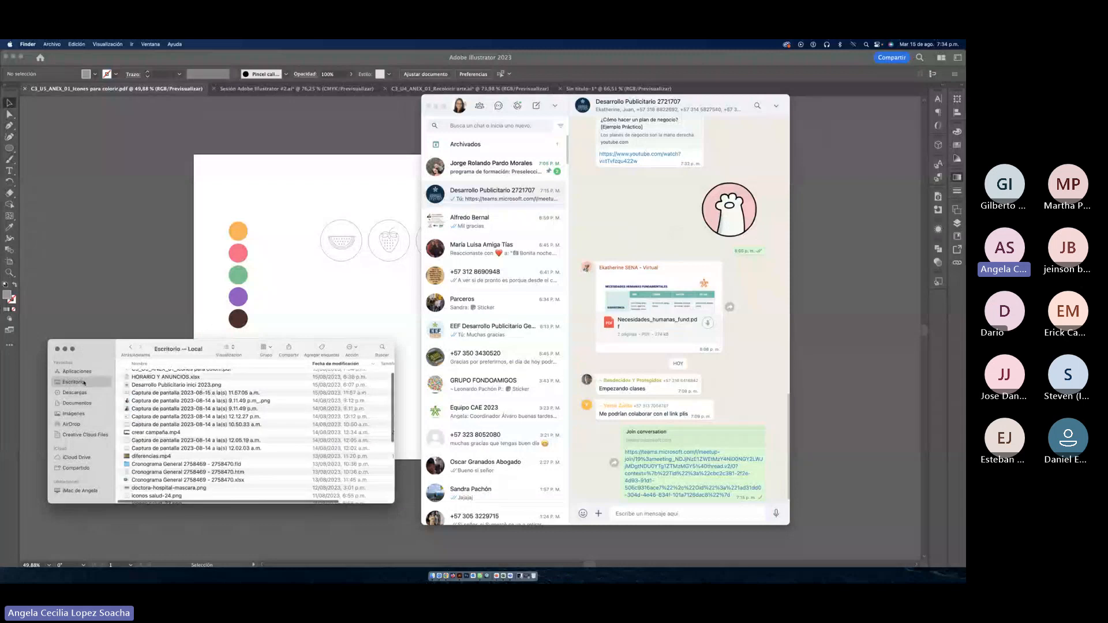
Step: Send the "Icones para colorir" PDF from the Escritorio folder to the WhatsApp class group and return to Illustrator
click(132, 375)
drag(132, 376, 623, 331)
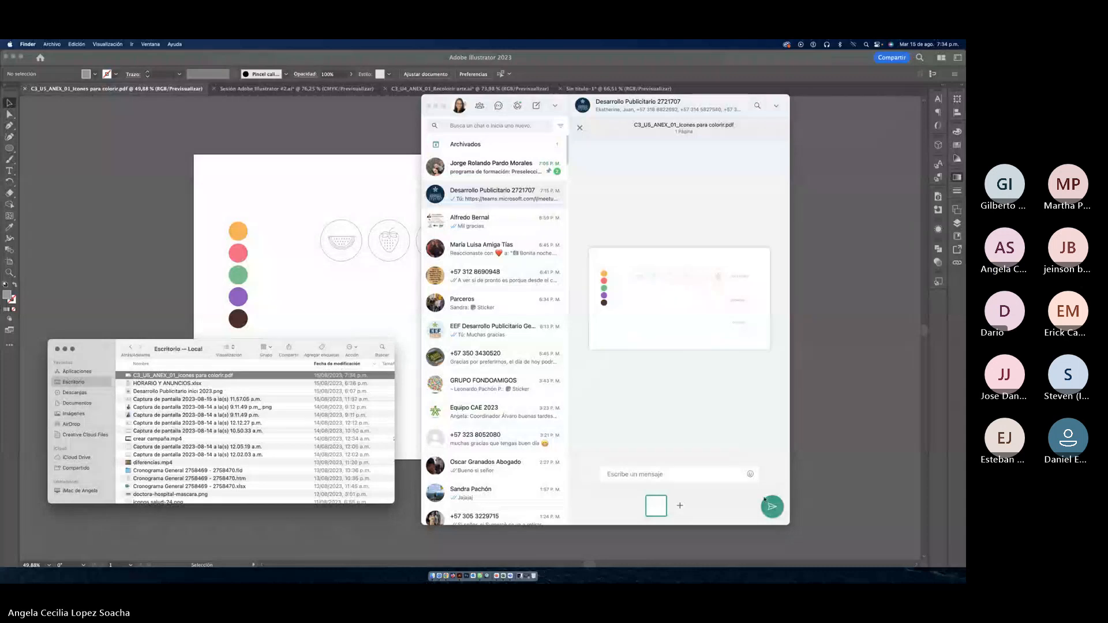
click(771, 505)
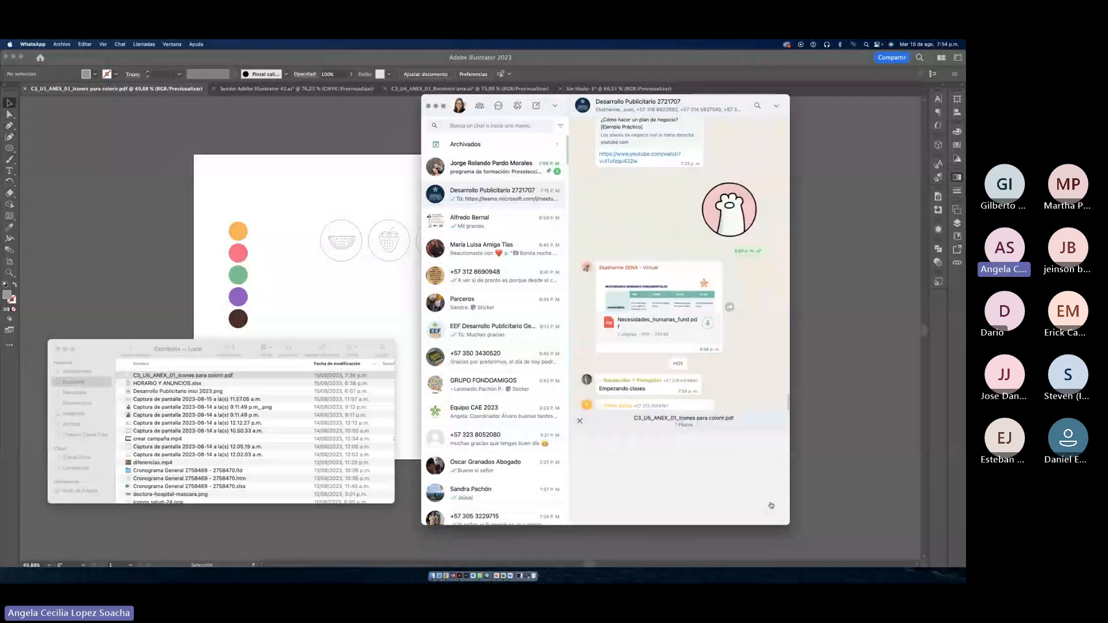
click(130, 333)
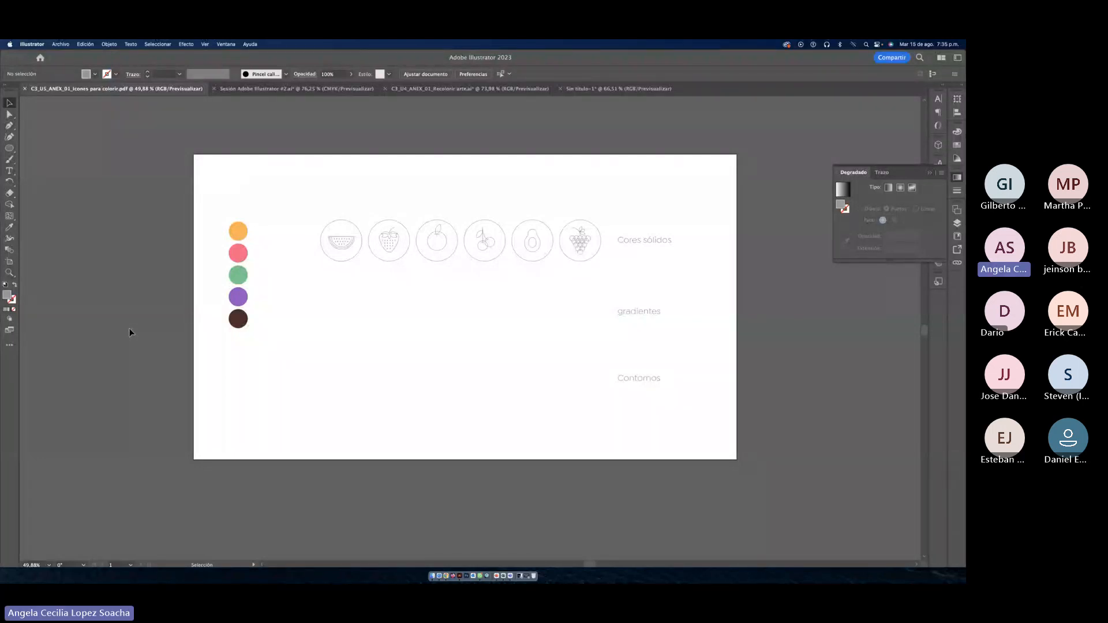
Step: Duplicate the watermelon icon straight down and repeat the copy once so each row holds one
key(z)
drag(334, 314, 373, 321)
click(10, 103)
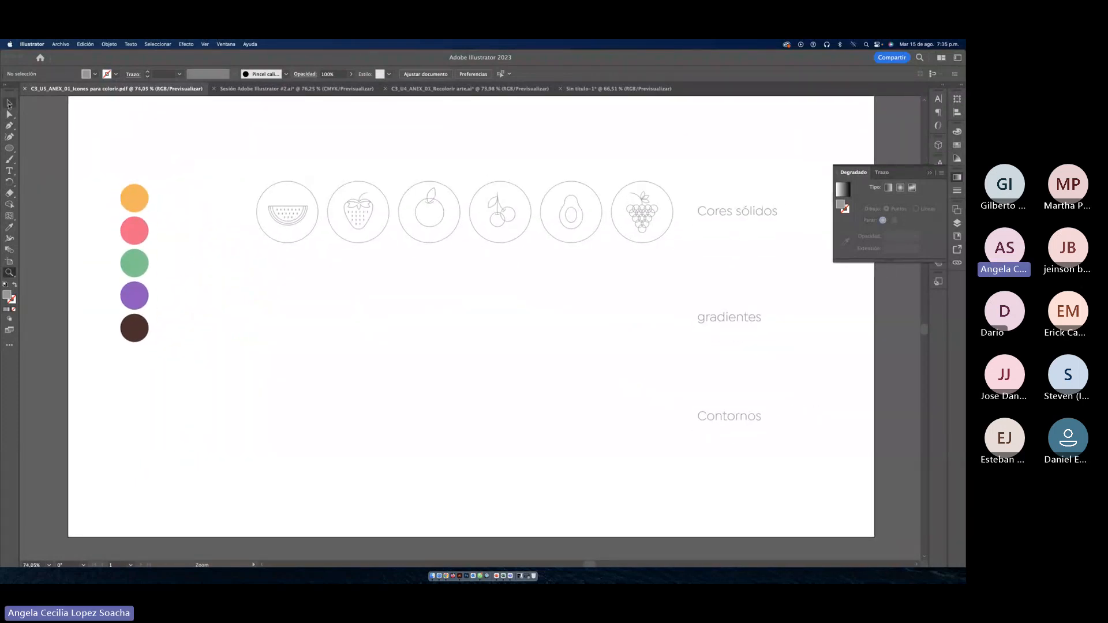
click(291, 218)
drag(232, 176, 321, 254)
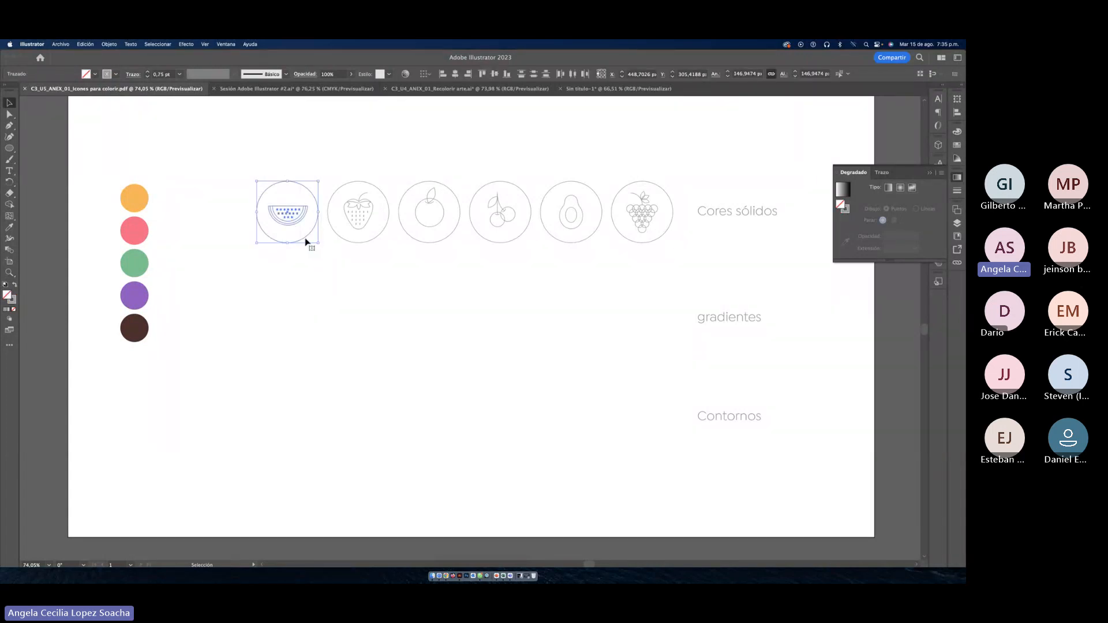
drag(304, 247, 299, 338)
key(super+d)
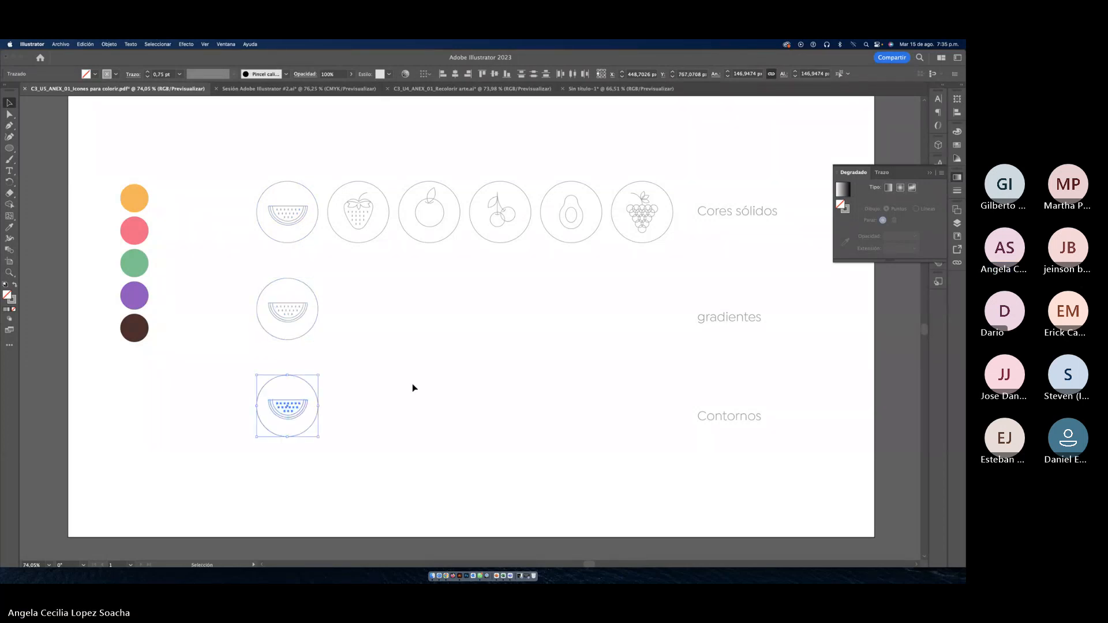
click(413, 388)
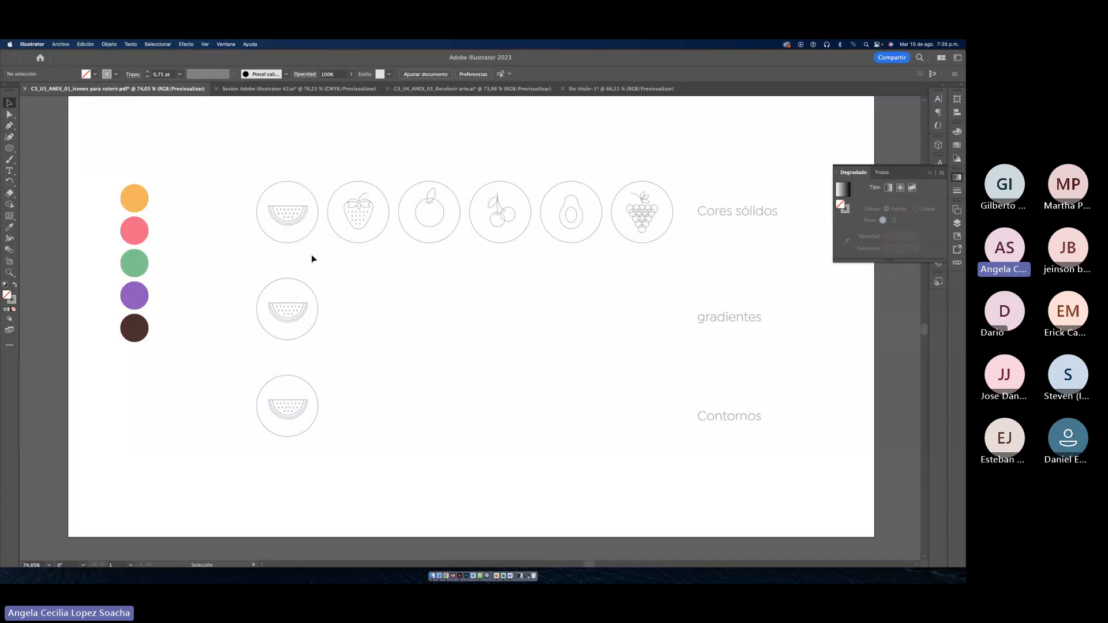
Step: Check the outer circles of the three watermelon icons by selecting each one in turn
click(294, 243)
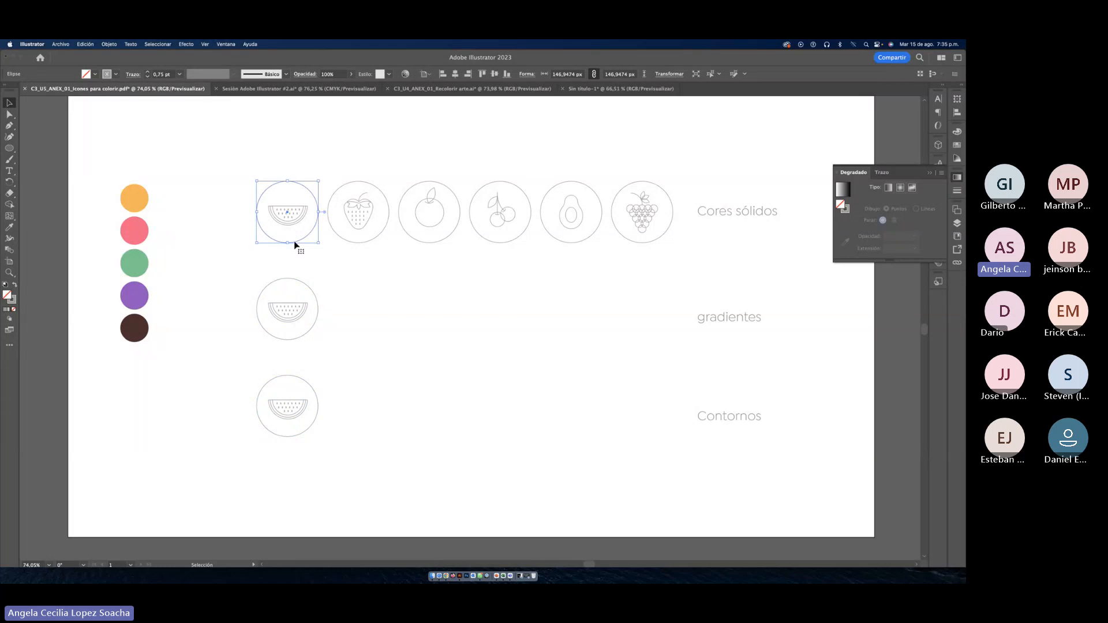
click(288, 280)
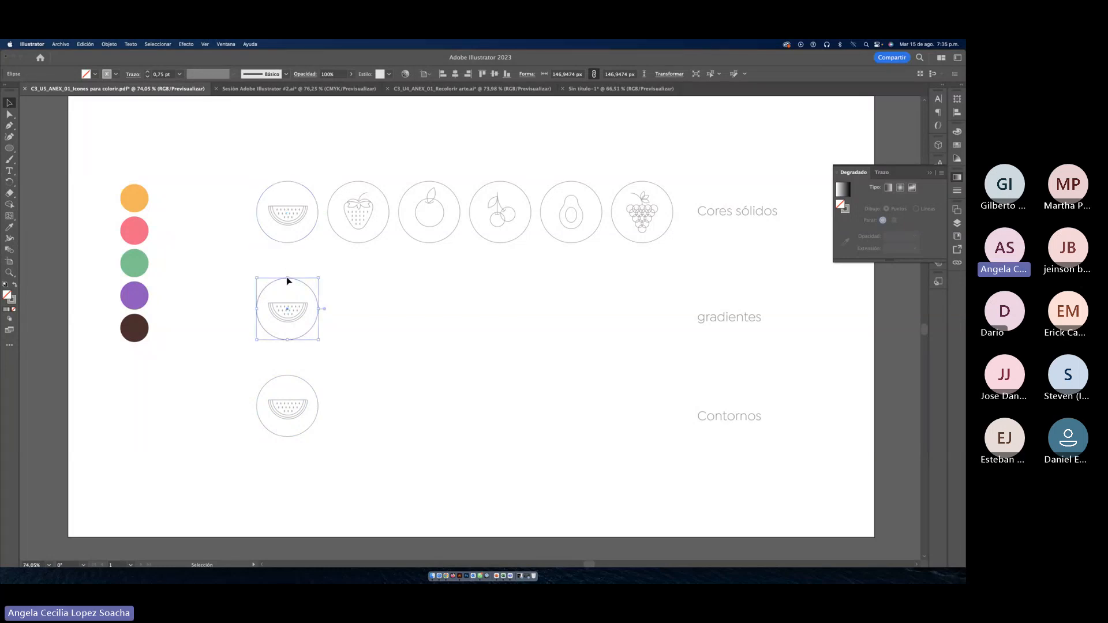
click(316, 414)
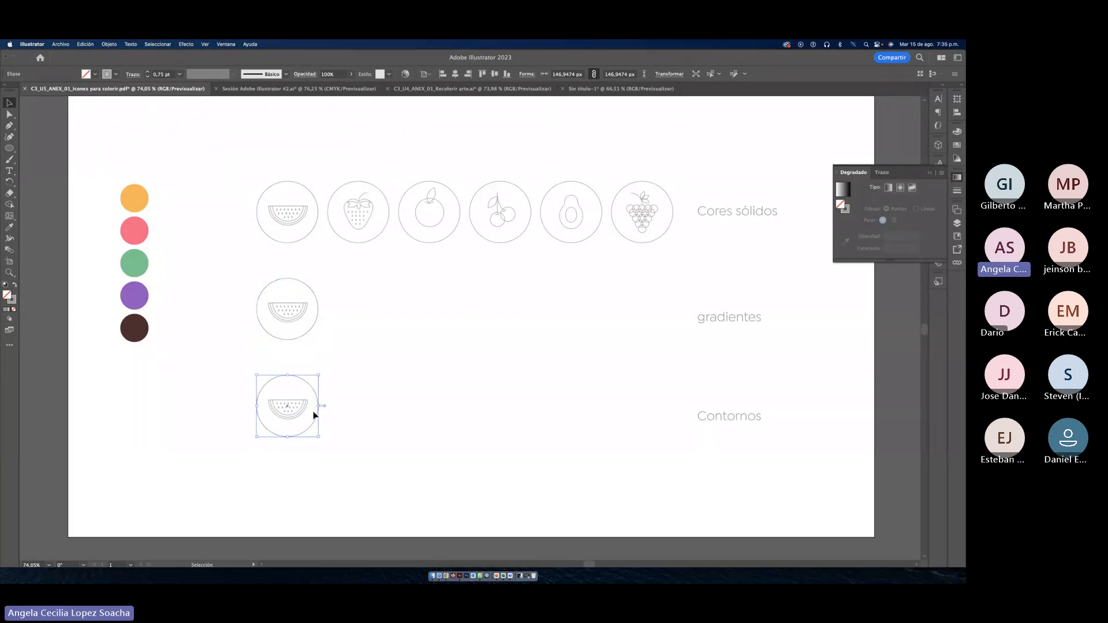
click(462, 409)
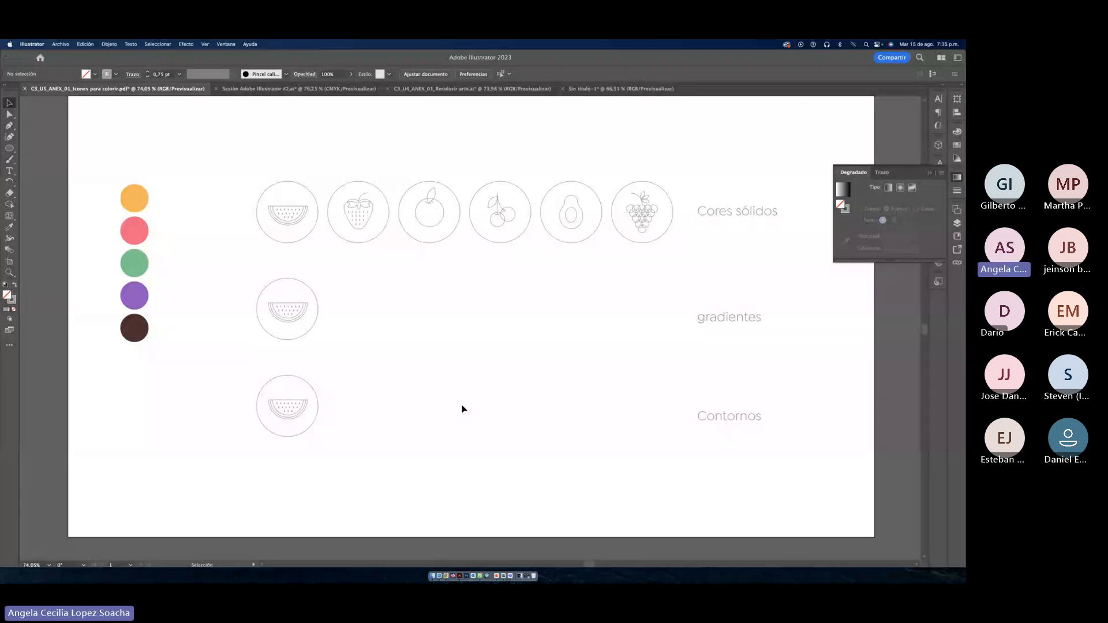
Step: Undo the two watermelon copies beneath the original icon
key(super+z)
key(super+z)
key(v)
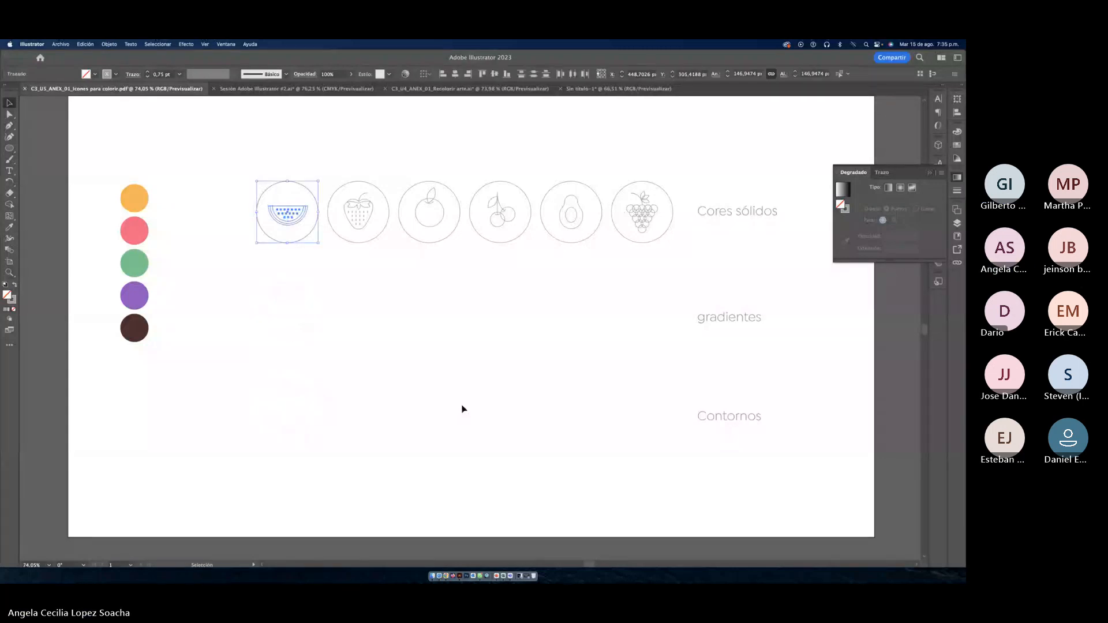
Step: Demonstrate copying the watermelon icon downward with one repeated transformation, and undo both copies
scroll(444, 398, down, 1)
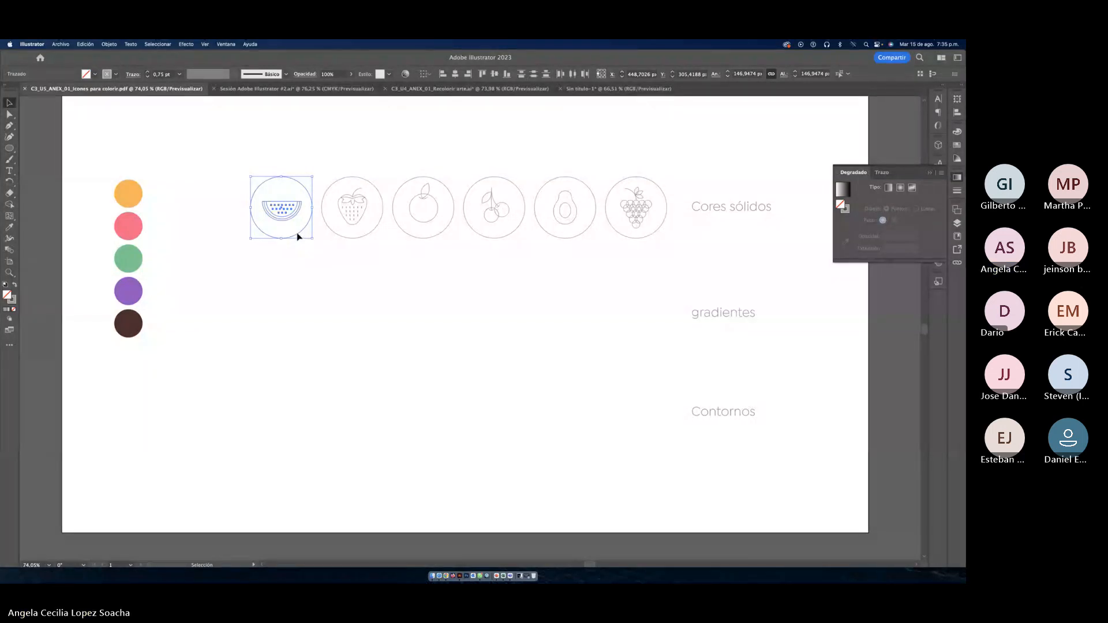
mouse_move(297, 236)
mouse_down()
mouse_move(297, 269)
mouse_move(294, 241)
mouse_up()
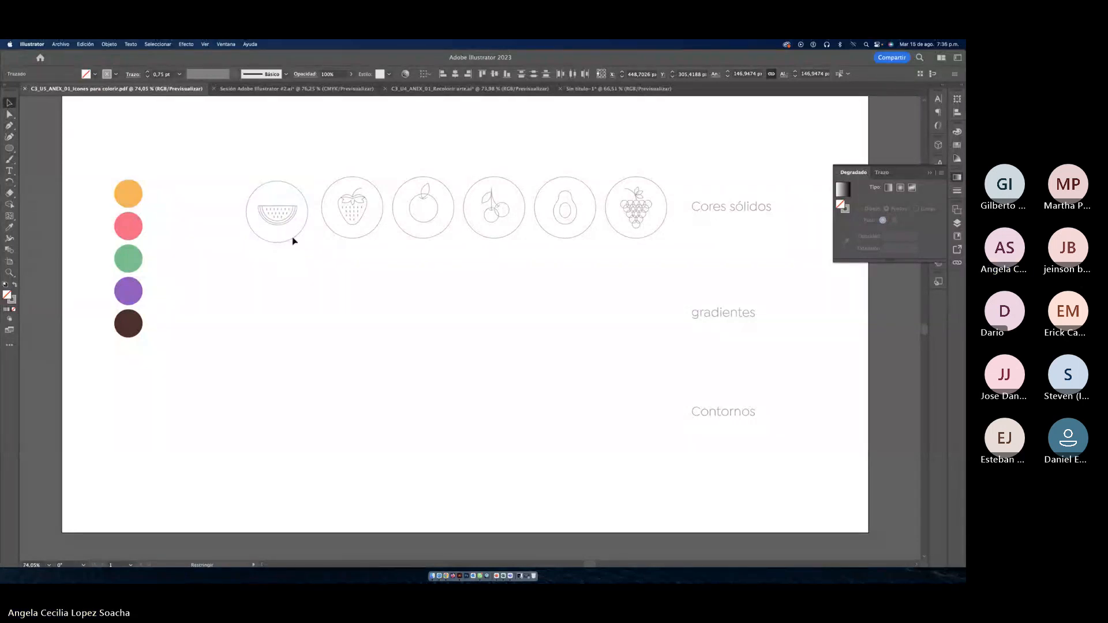
drag(294, 241, 292, 325)
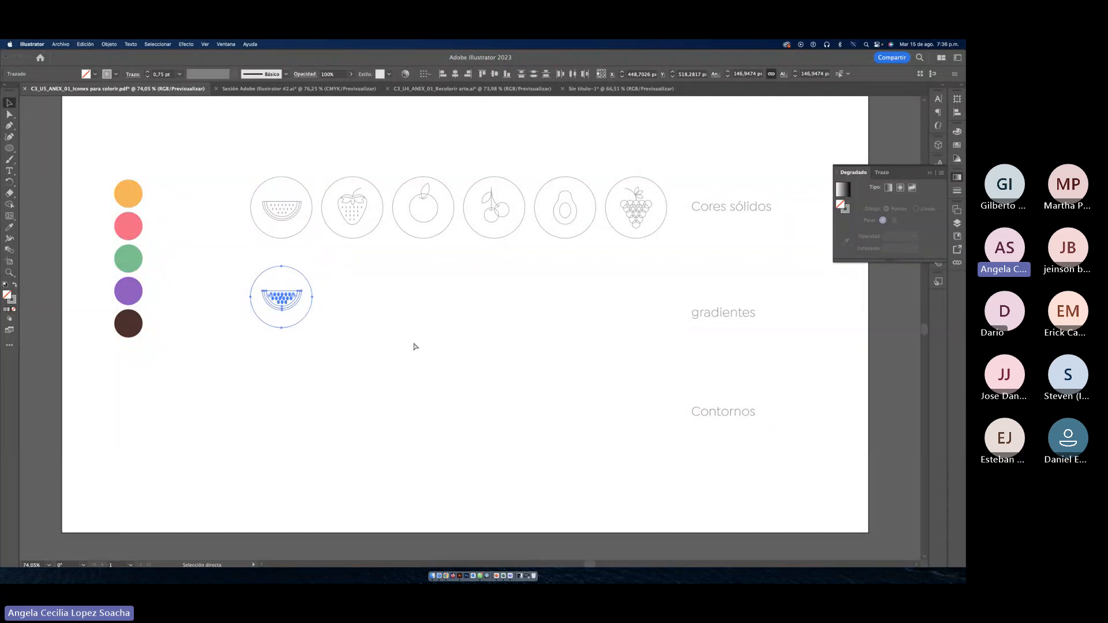
key(super+d)
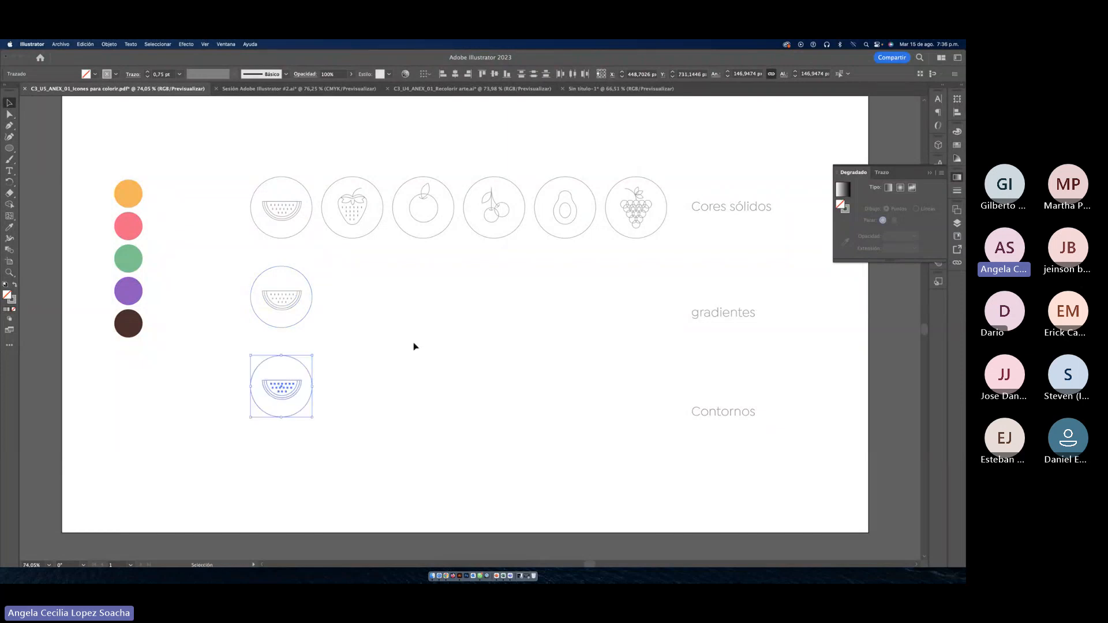
key(super+z)
key(super+z)
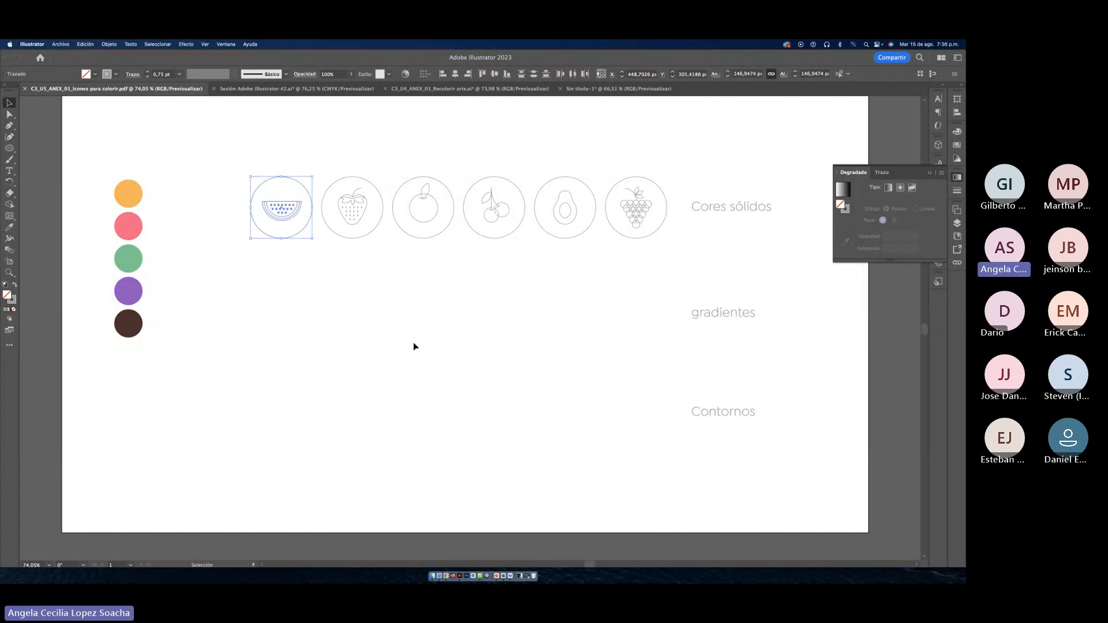
Step: Paste a copy of the watermelon icon and place it under the original in the gradientes row
click(84, 45)
click(85, 45)
click(85, 47)
click(87, 93)
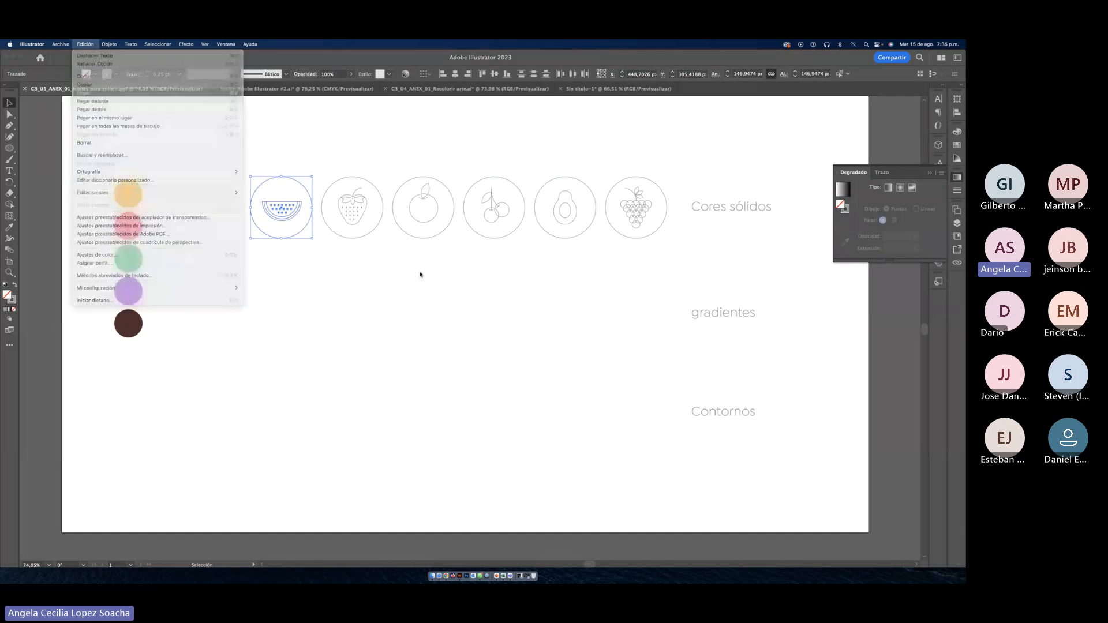
drag(472, 336, 287, 307)
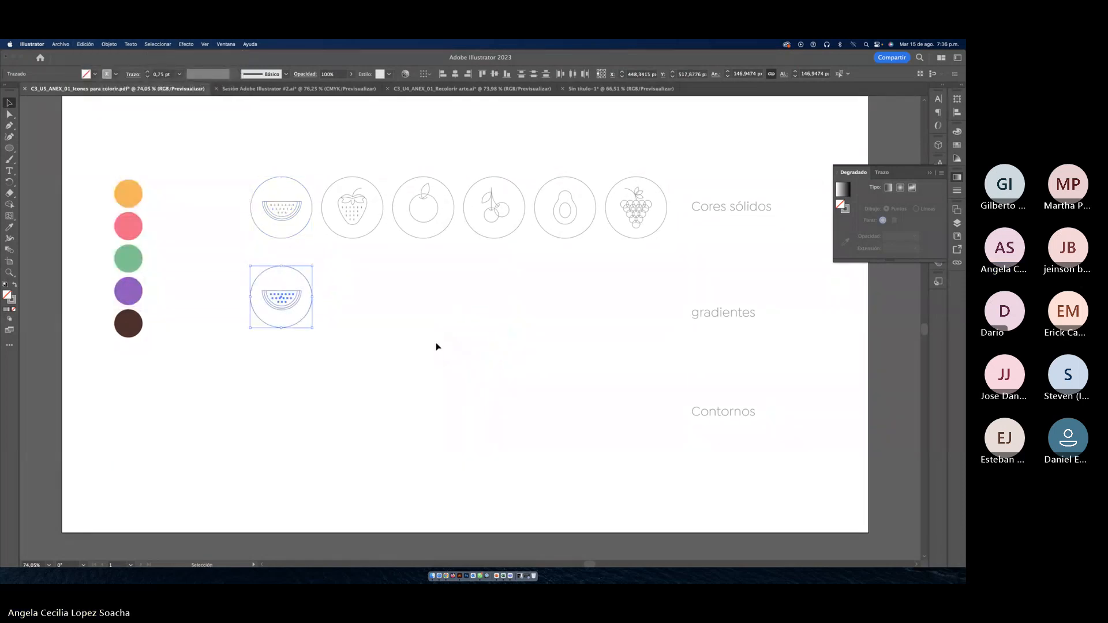
Step: Paste a second watermelon copy and place it under the first one in the Contornos row, discarding the trial repeat of the move
key(super+d)
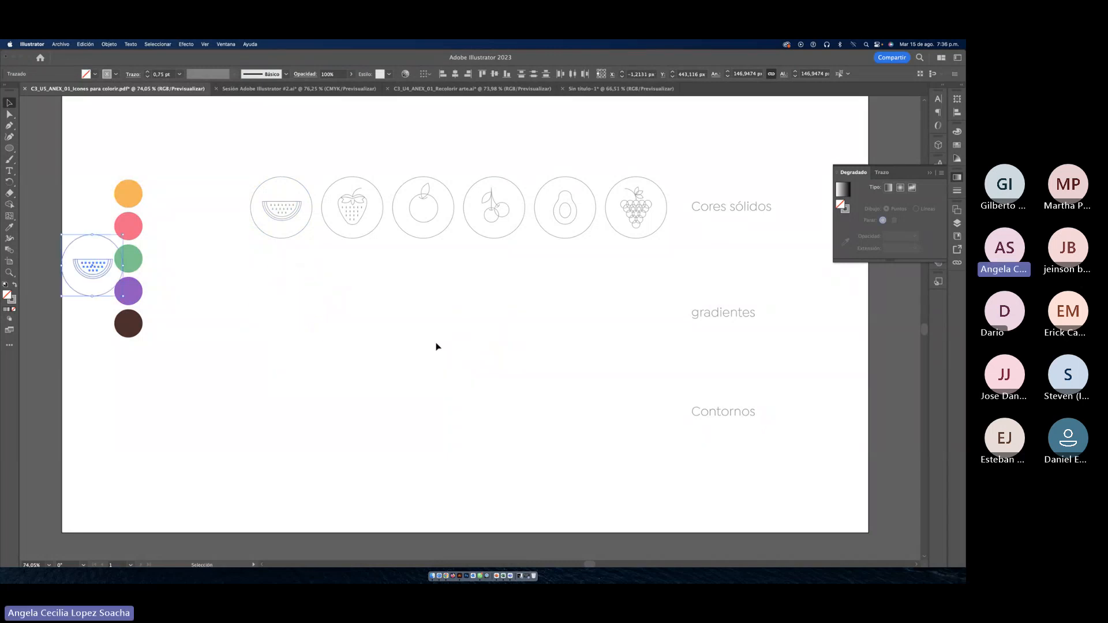
key(super+z)
key(super+v)
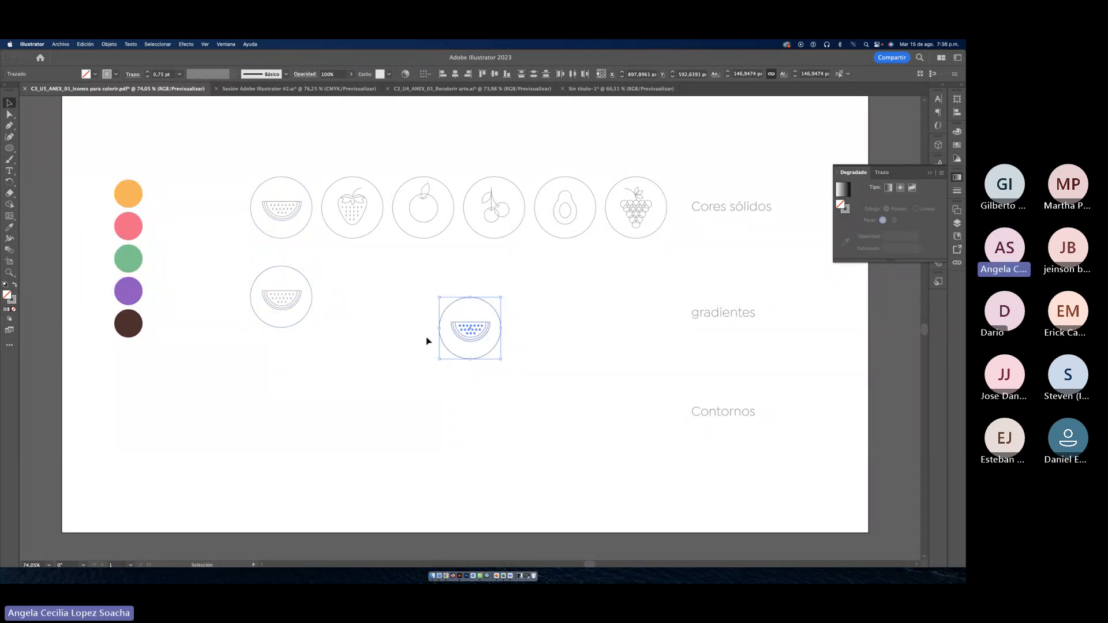
drag(474, 338, 290, 403)
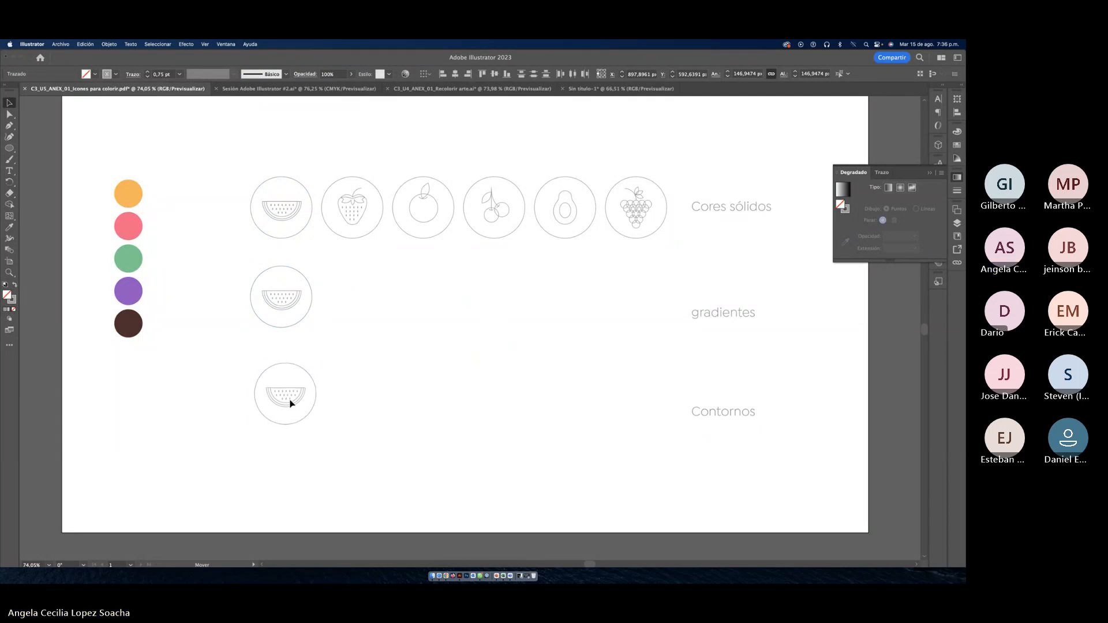
click(368, 420)
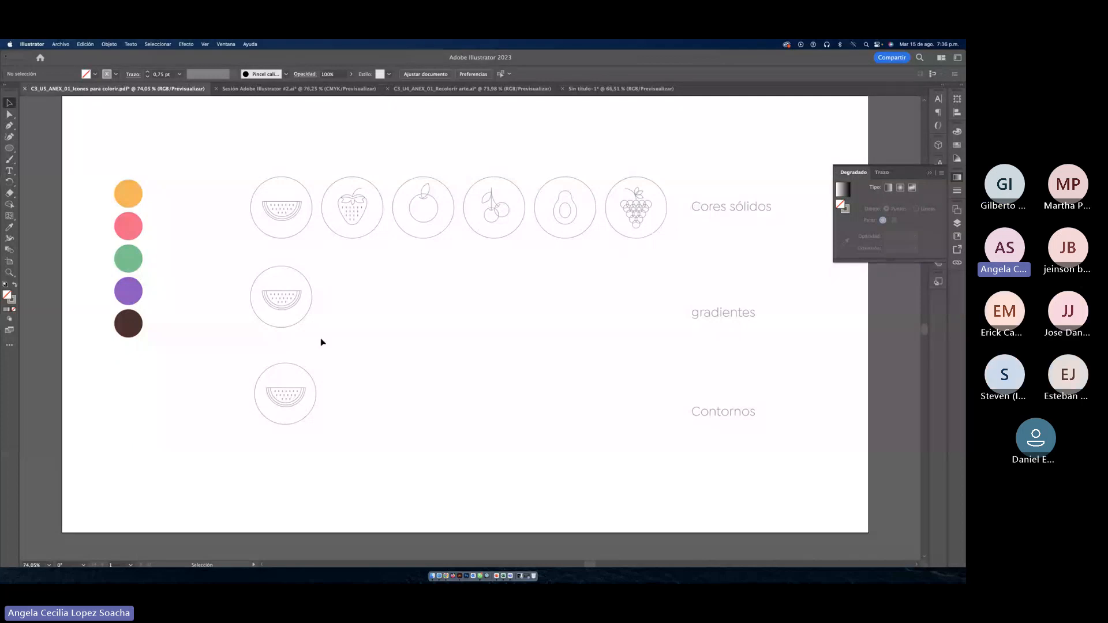
Step: Adjust the positions of the two watermelon copies so they line up in a column under the original
drag(331, 340, 275, 303)
click(356, 393)
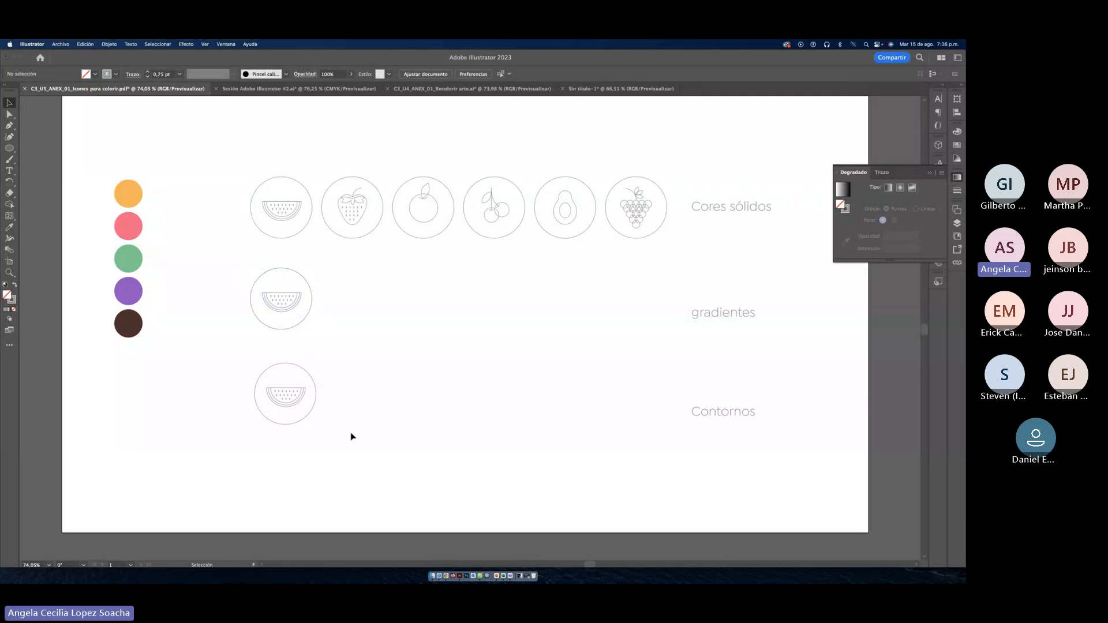
drag(350, 433, 218, 365)
drag(284, 400, 280, 400)
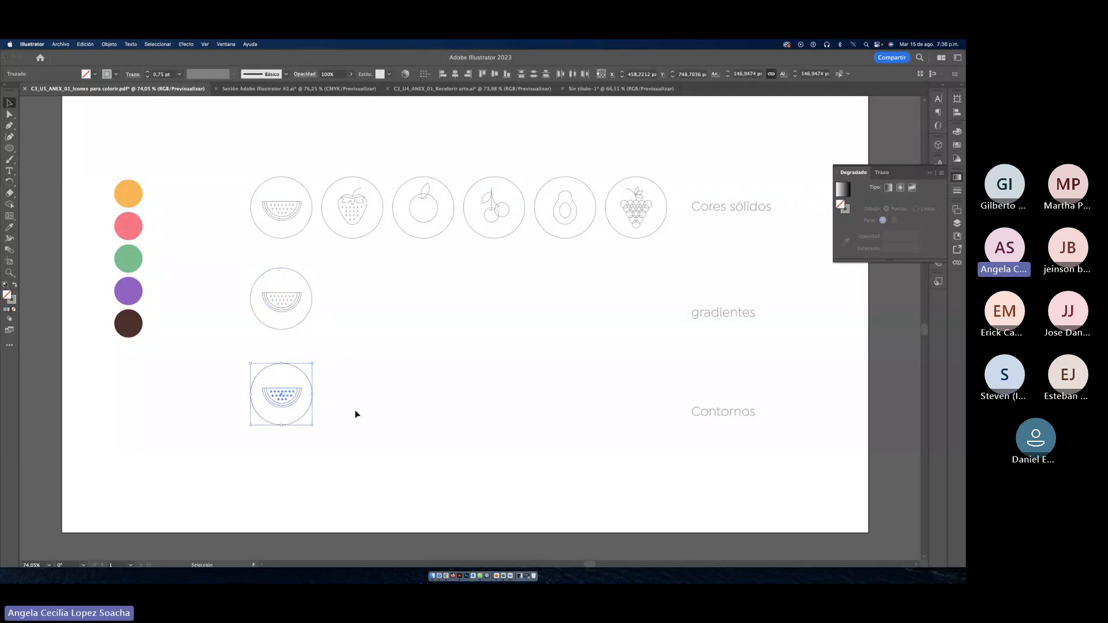
click(358, 416)
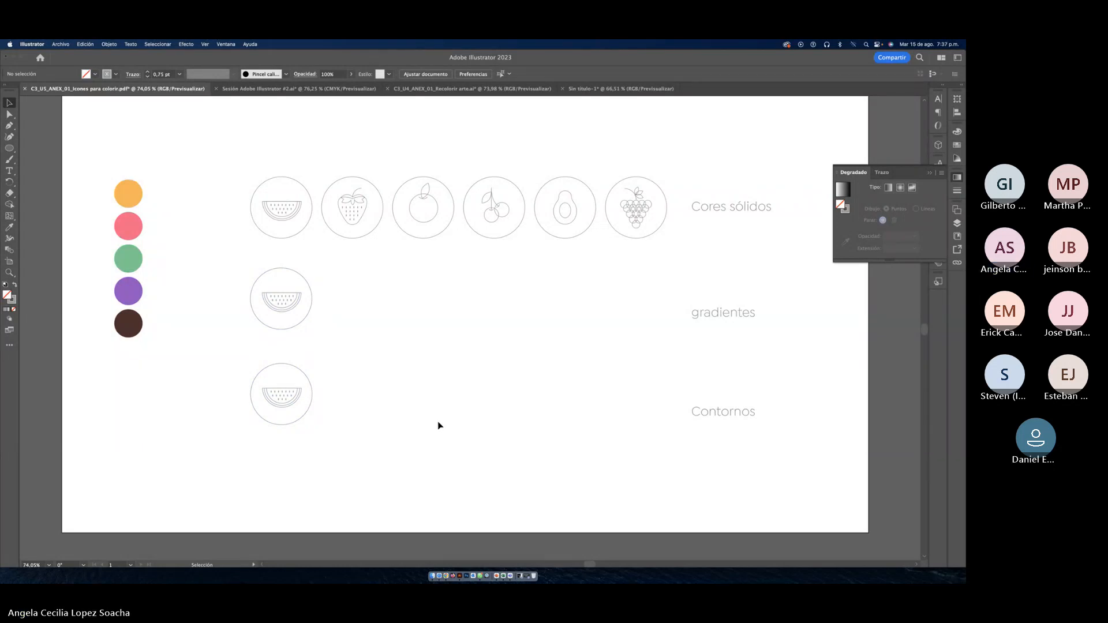
Step: Examine the middle watermelon icon up close, selecting its half-circle layers and a seed to show its separate shapes
key(z)
drag(321, 312, 445, 373)
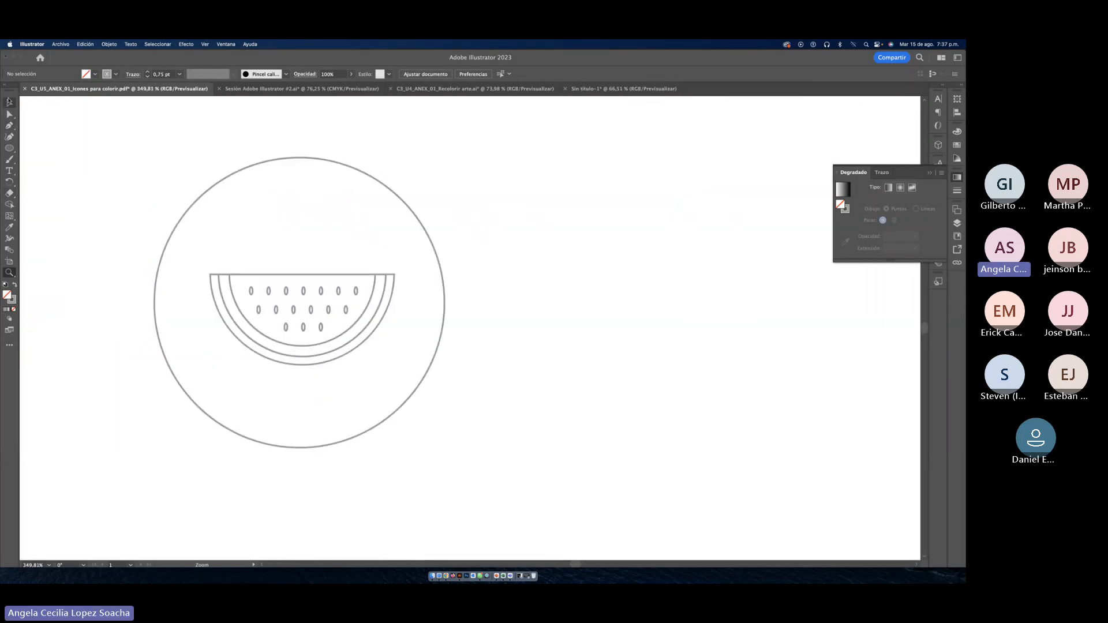
key(v)
click(252, 279)
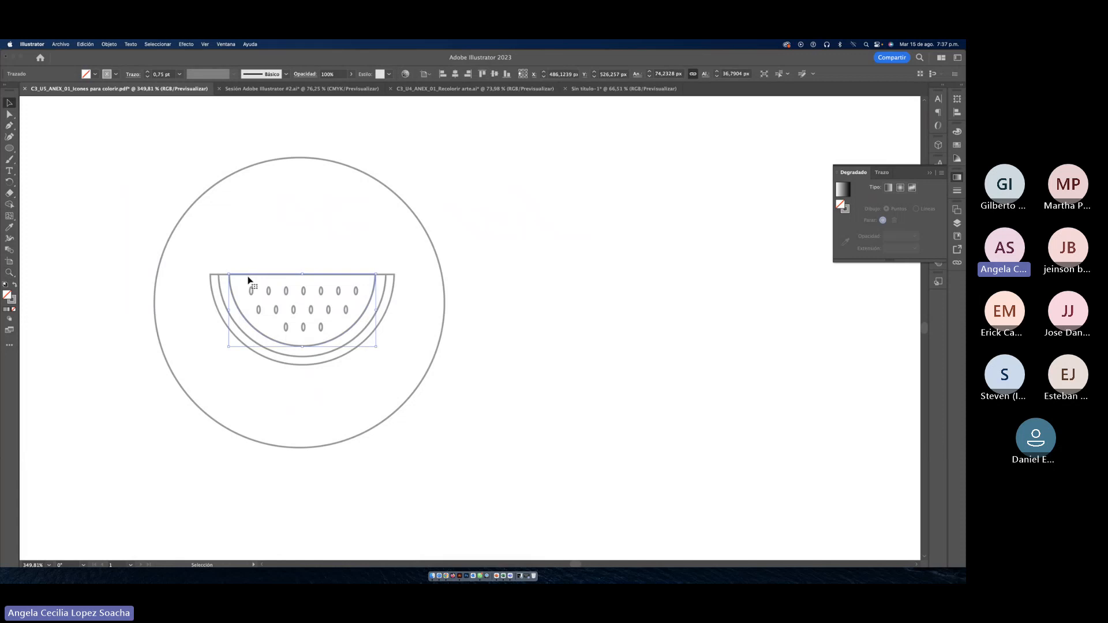
click(220, 279)
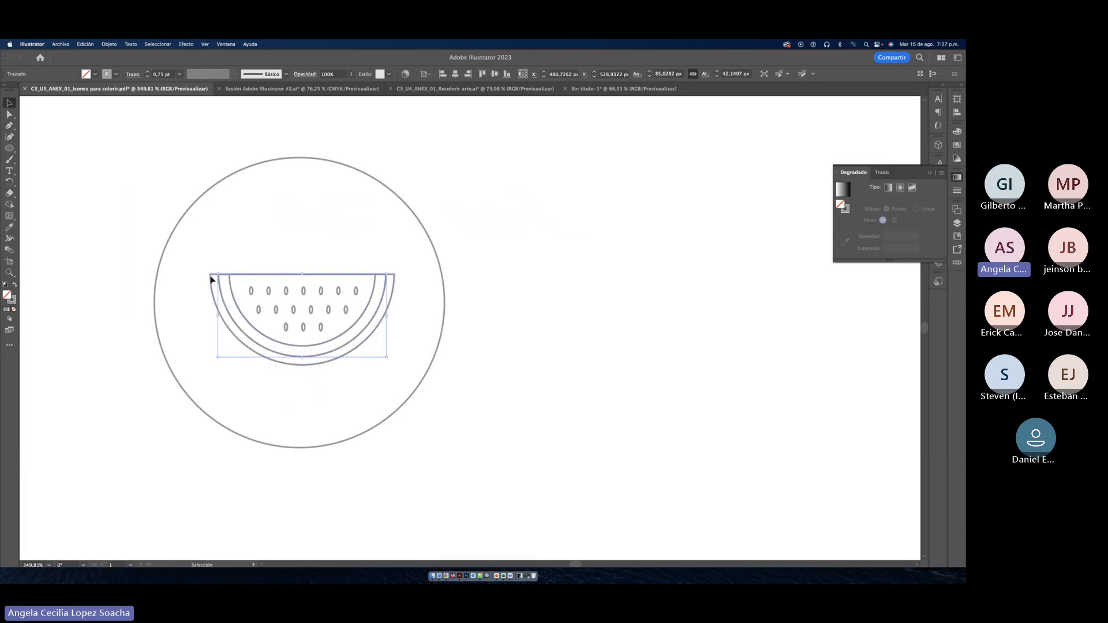
click(210, 278)
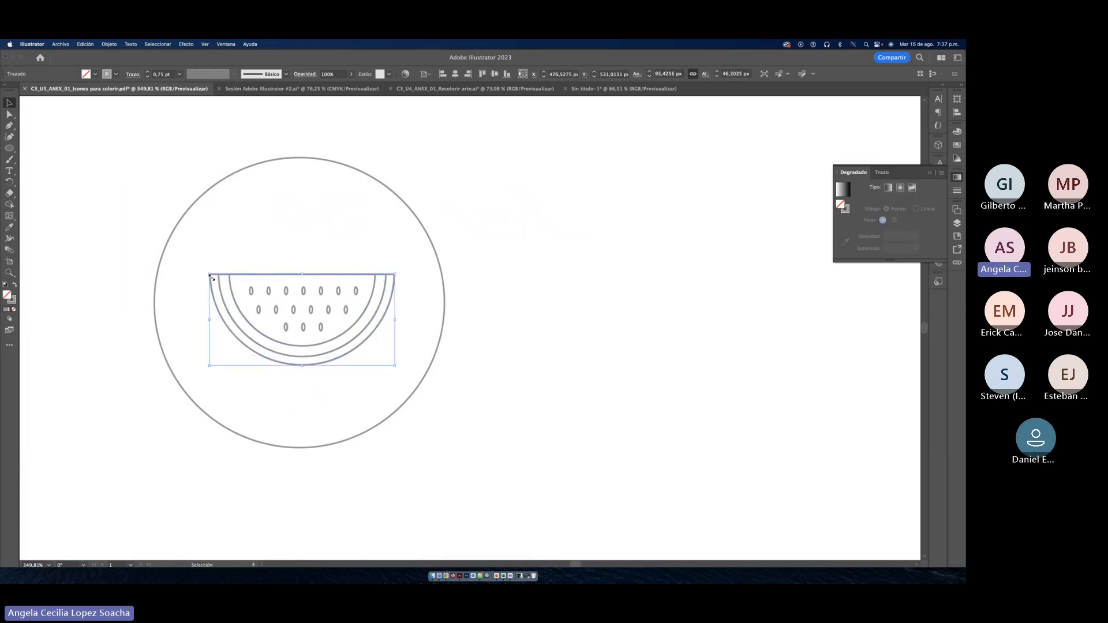
click(442, 282)
click(338, 291)
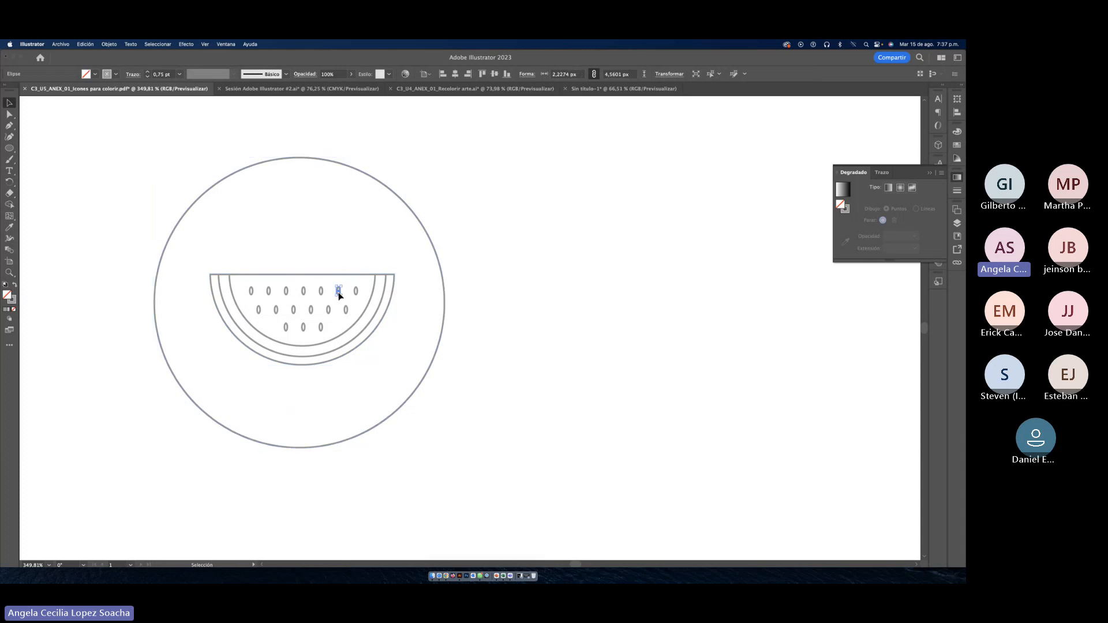
click(488, 311)
scroll(489, 311, left, 5)
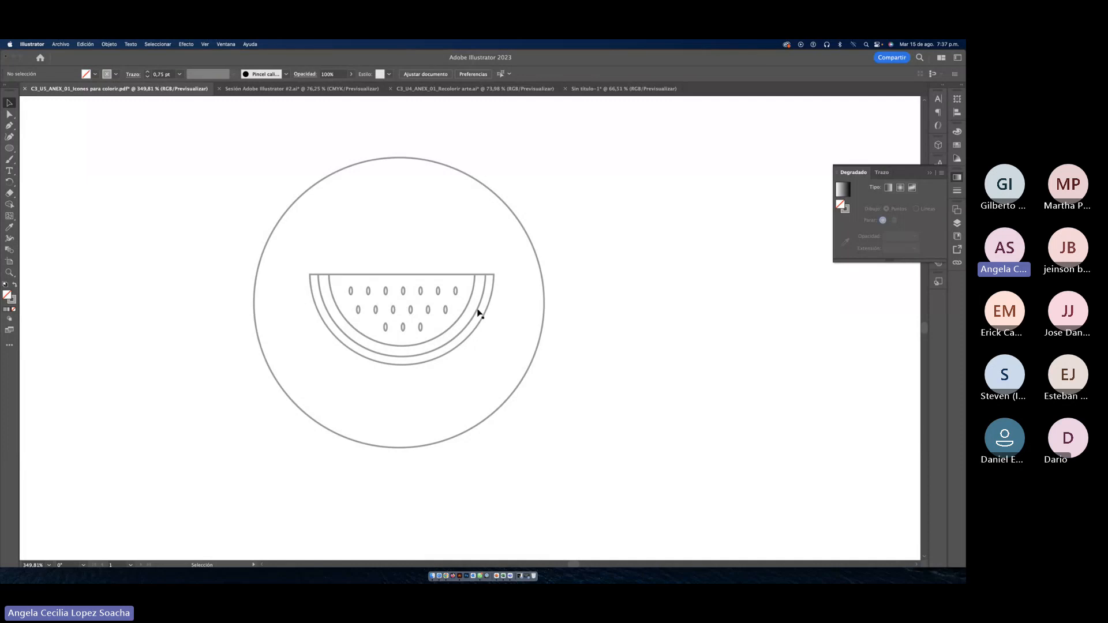
Step: Pull the three half-circle layers out of the watermelon to show them separately, and undo the moves
click(480, 311)
drag(454, 328, 696, 263)
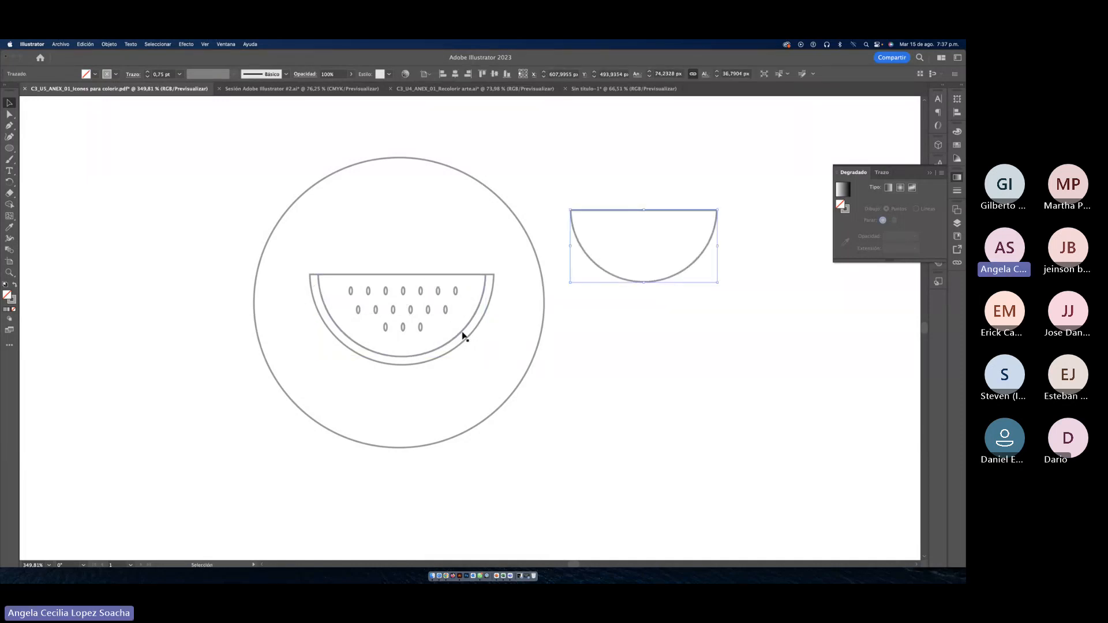
drag(463, 334, 700, 369)
drag(458, 348, 710, 486)
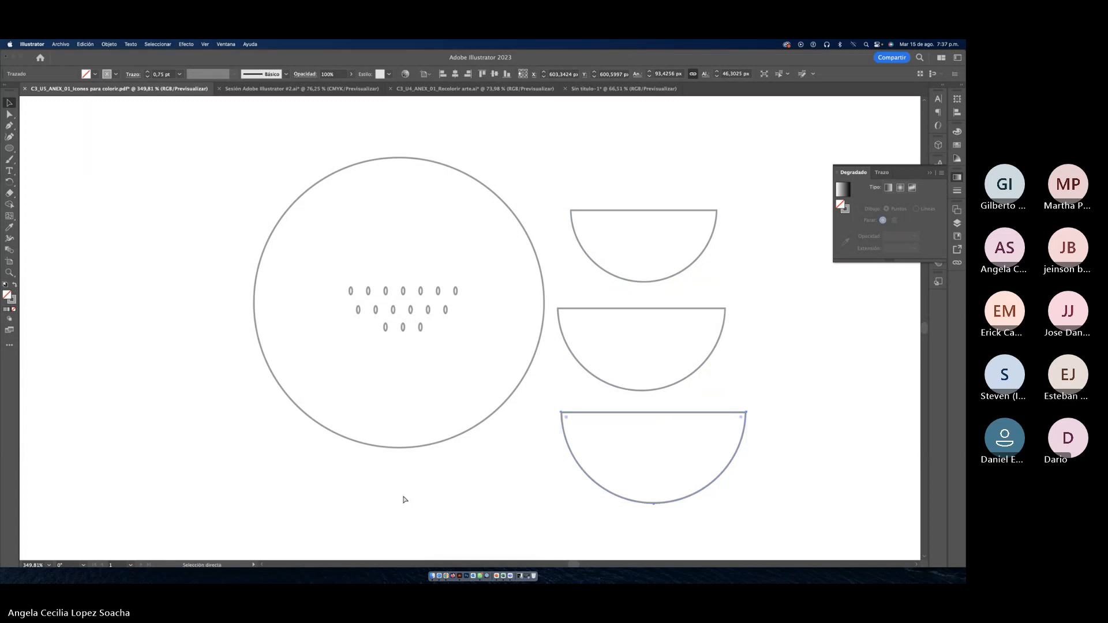
key(super+z)
key(super+z)
key(super+z)
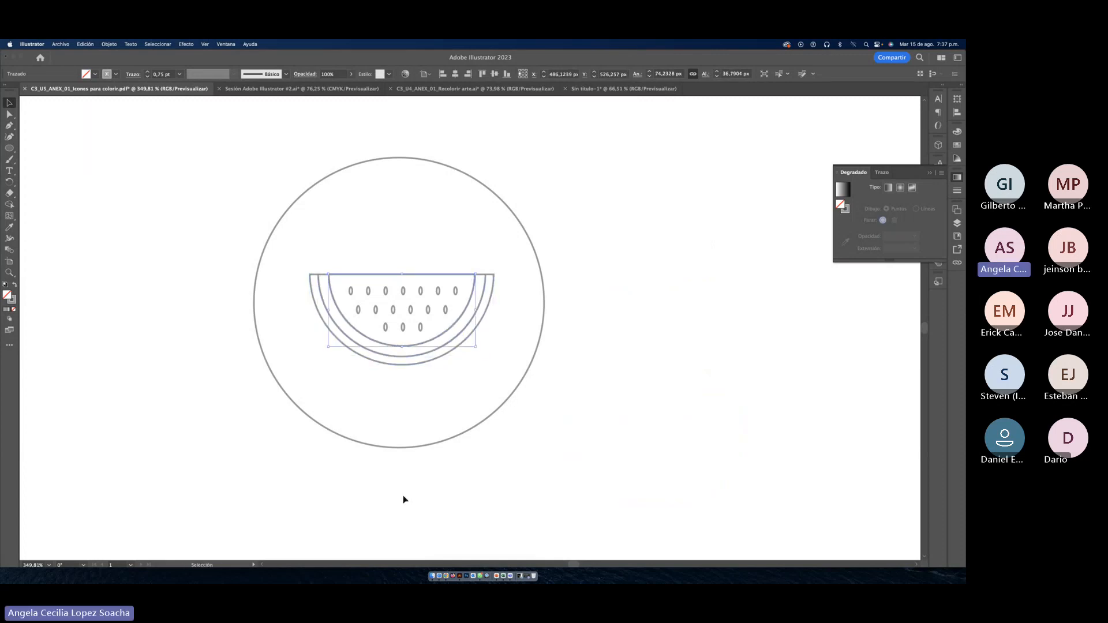
Step: Shift the innermost half-circle slightly down inside the watermelon, and select the half-circle layers together to review the alignment controls
scroll(403, 496, down, 1)
drag(413, 343, 414, 349)
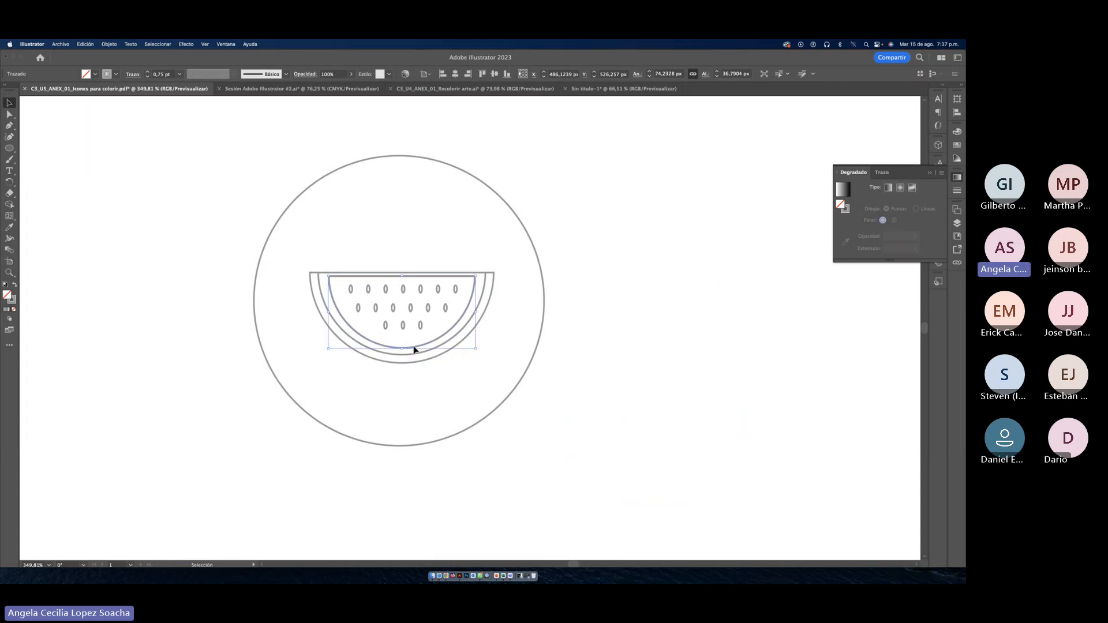
click(508, 285)
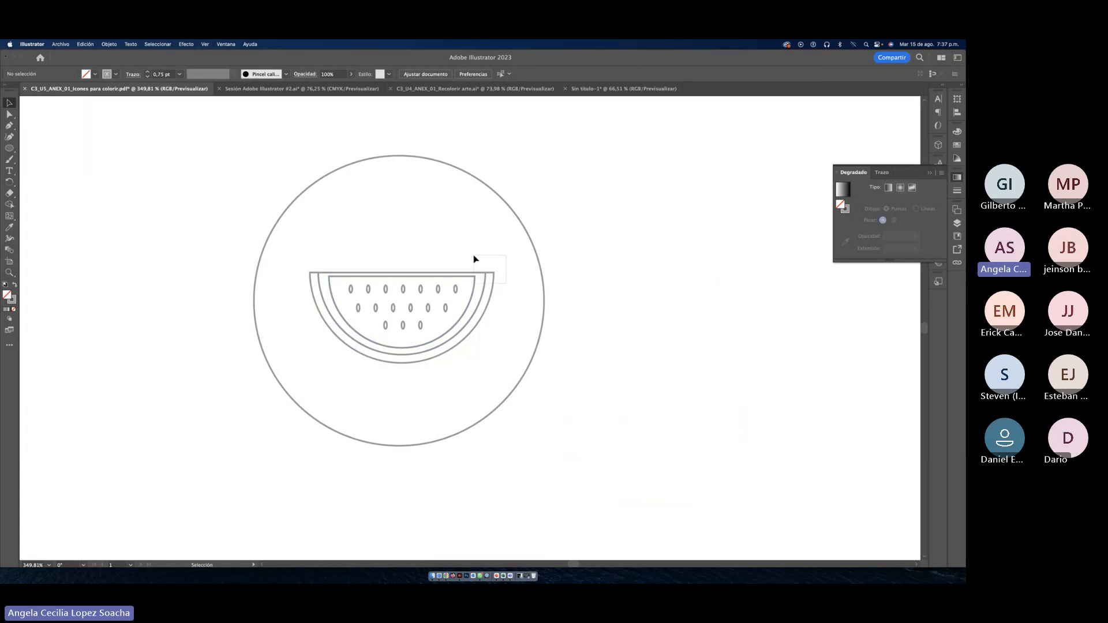
drag(474, 259, 474, 260)
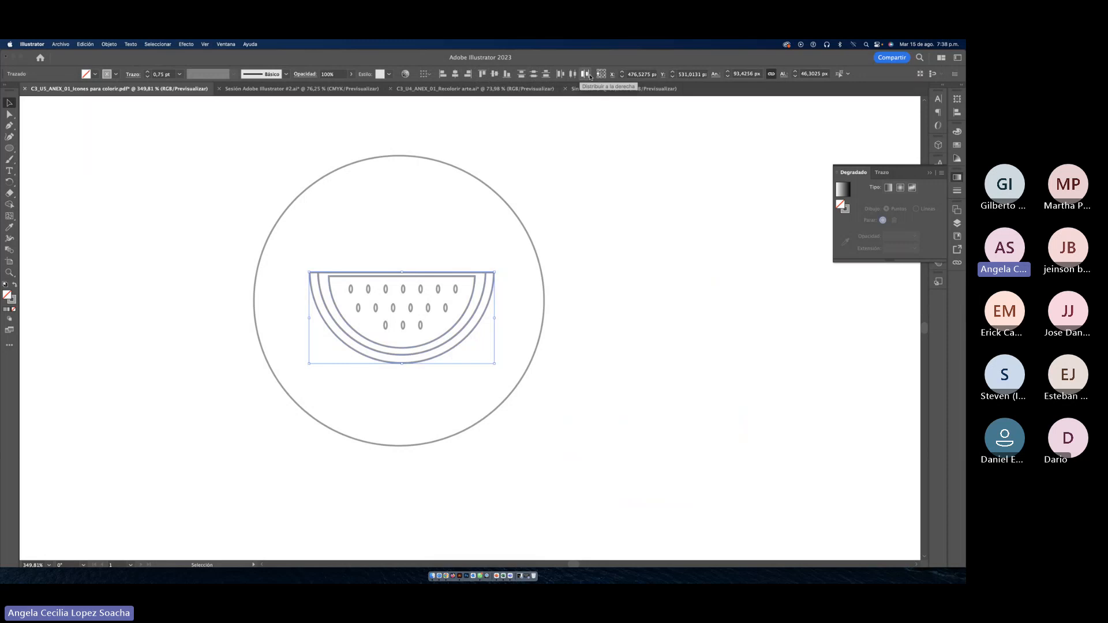
click(531, 149)
Step: Draw a square of about 37 px in the empty area beside the watermelon icon
scroll(532, 148, right, 8)
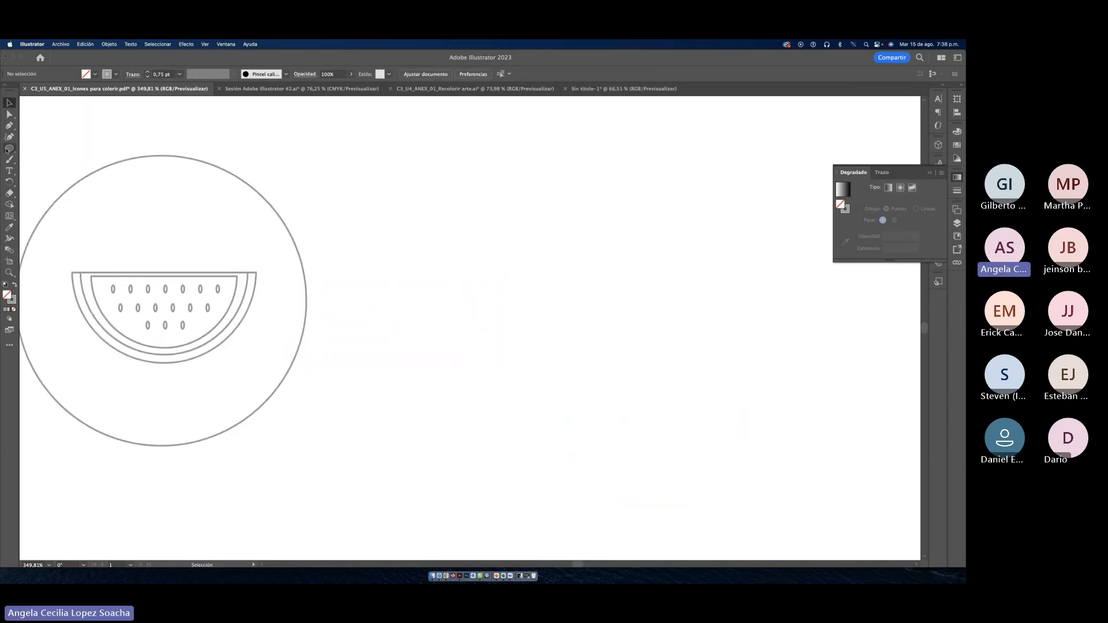
drag(9, 149, 58, 149)
drag(415, 223, 489, 296)
click(9, 103)
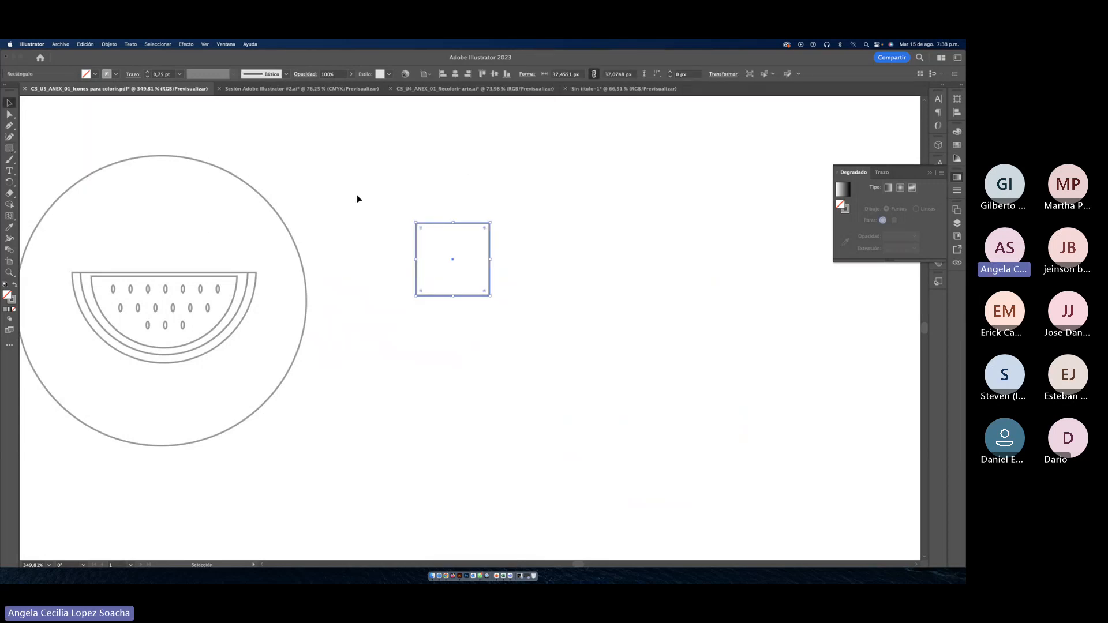
drag(385, 200, 488, 286)
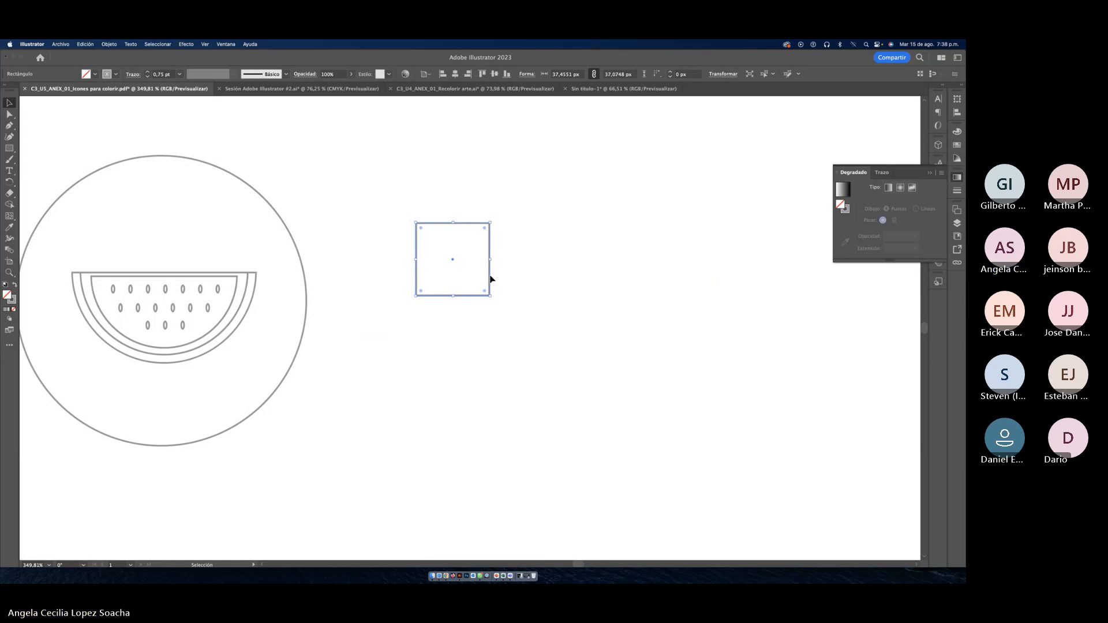
Step: Copy the square twice to form a row of three, and move the middle square lower than its neighbours
alt+drag(490, 279, 679, 295)
click(586, 287)
click(617, 334)
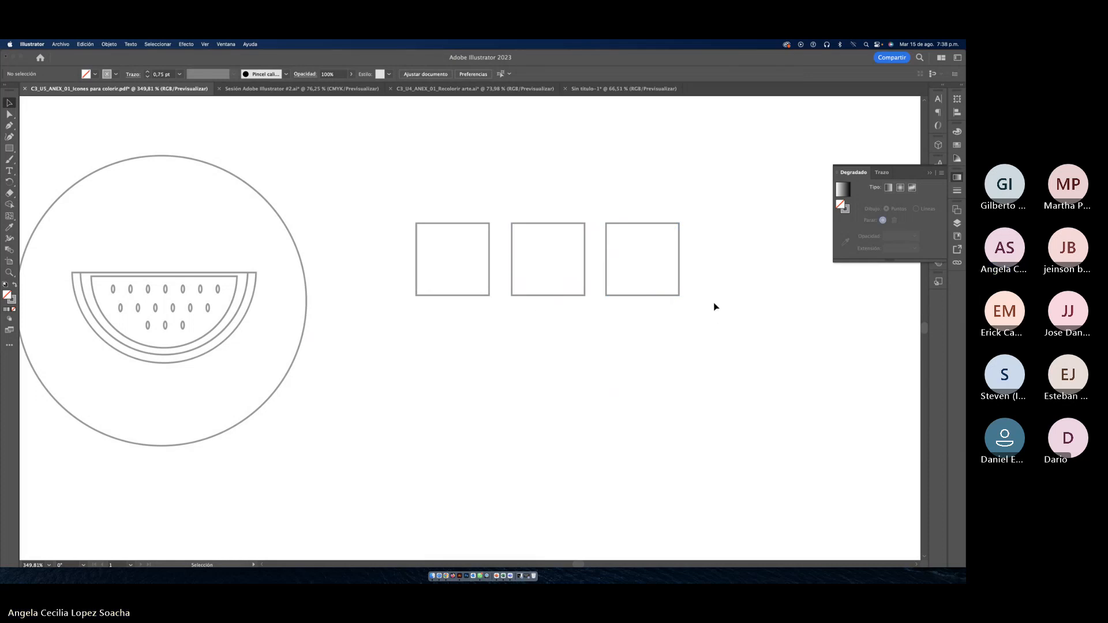
drag(560, 297, 559, 327)
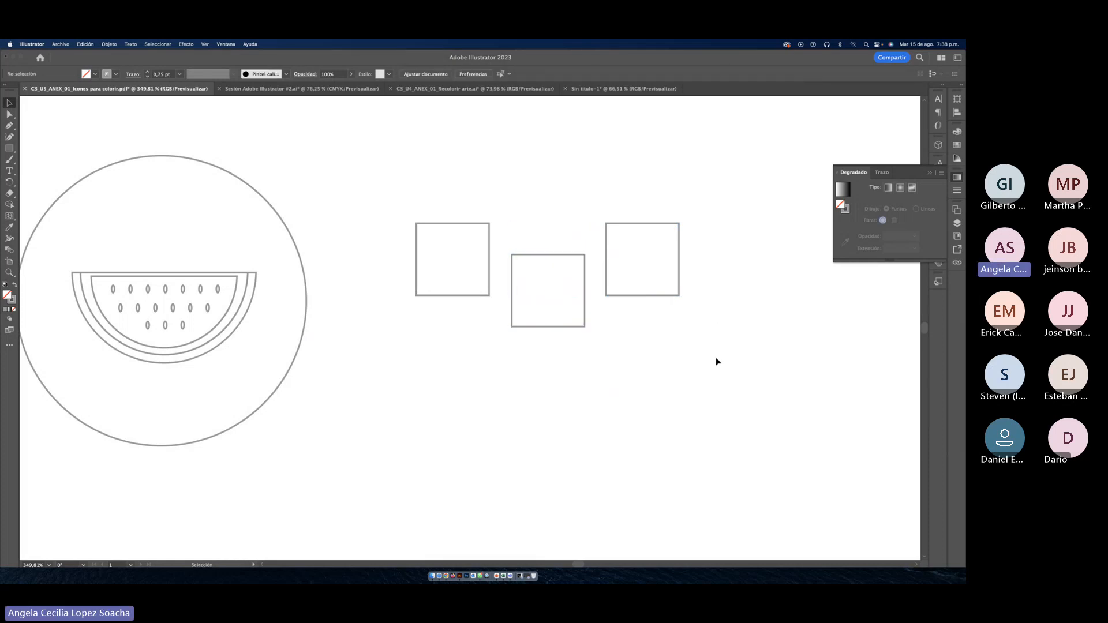
Step: Select the three squares and examine the options for aligning to the selection, a key object or the artboard
drag(717, 361, 387, 199)
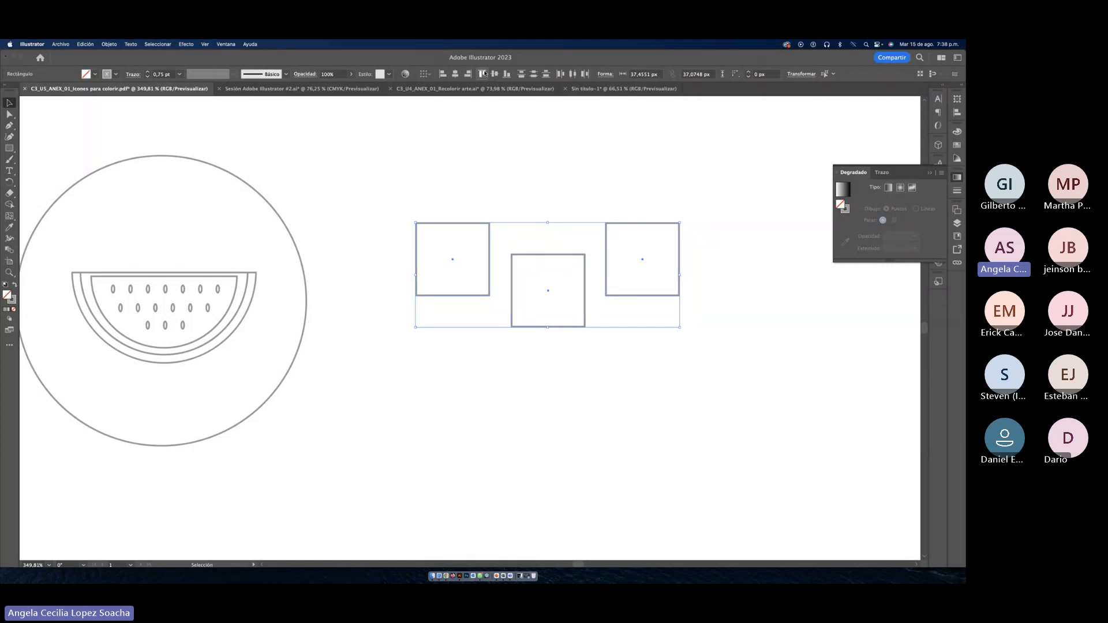
click(430, 78)
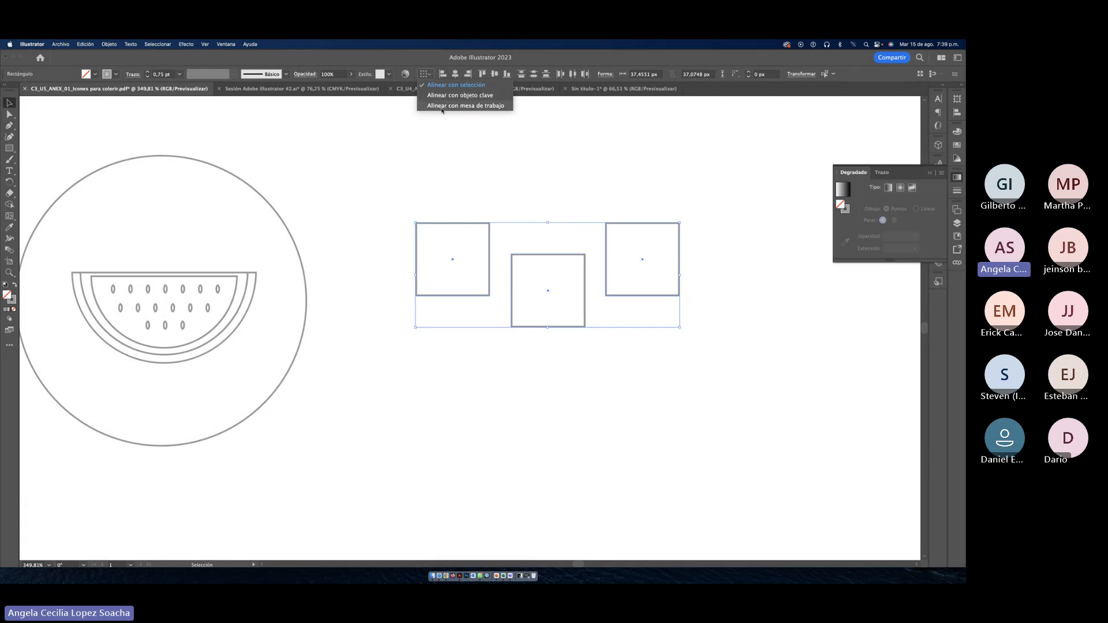
scroll(593, 130, up, 15)
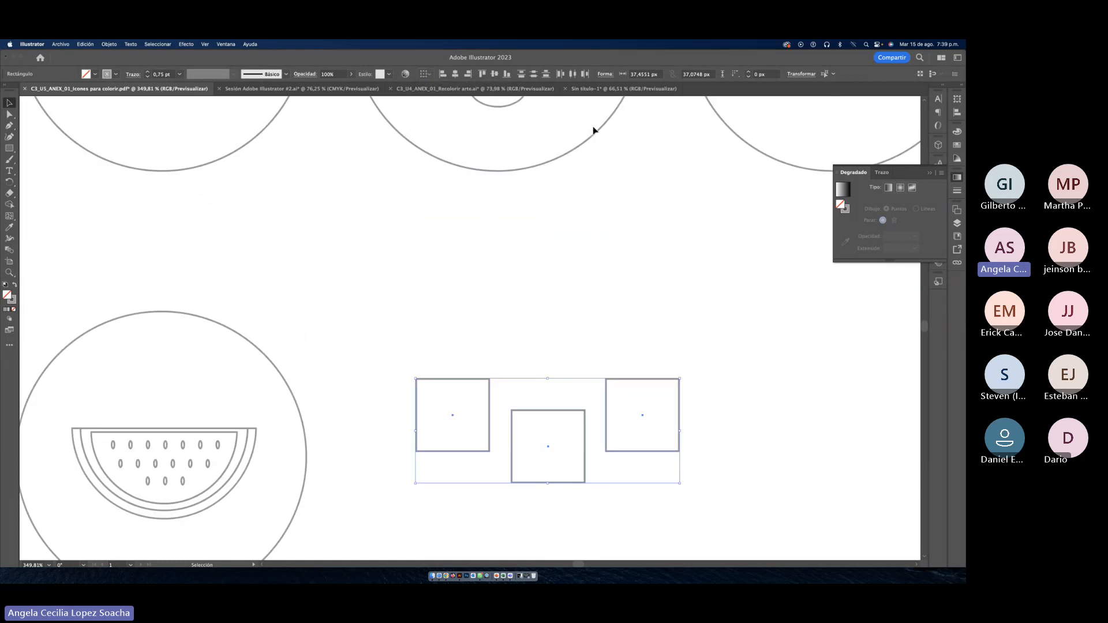
scroll(593, 126, up, 2)
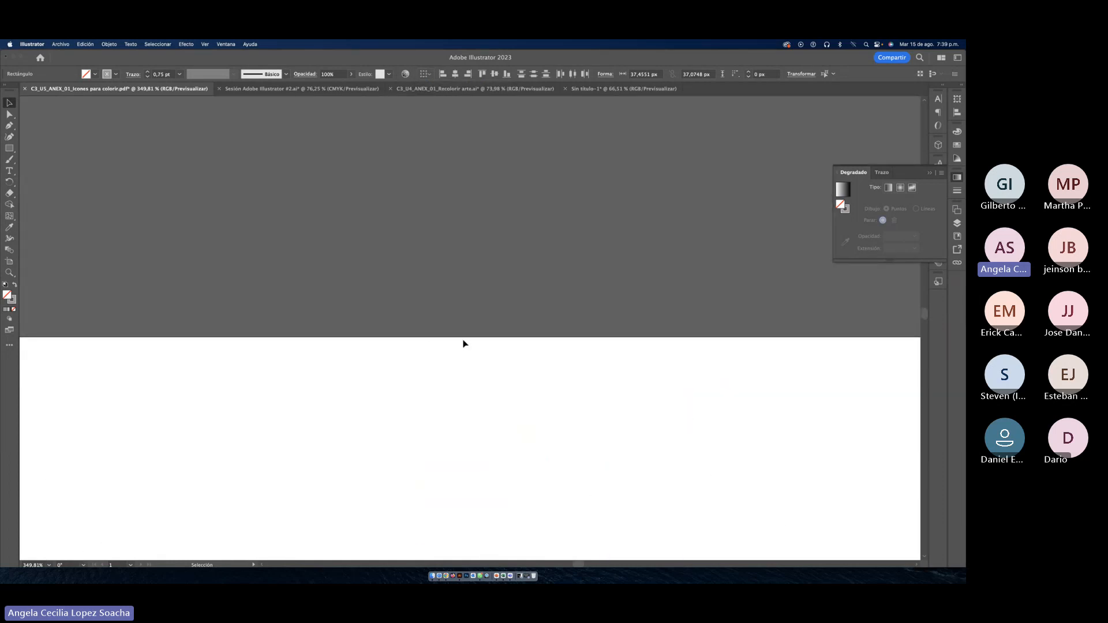
scroll(463, 344, down, 20)
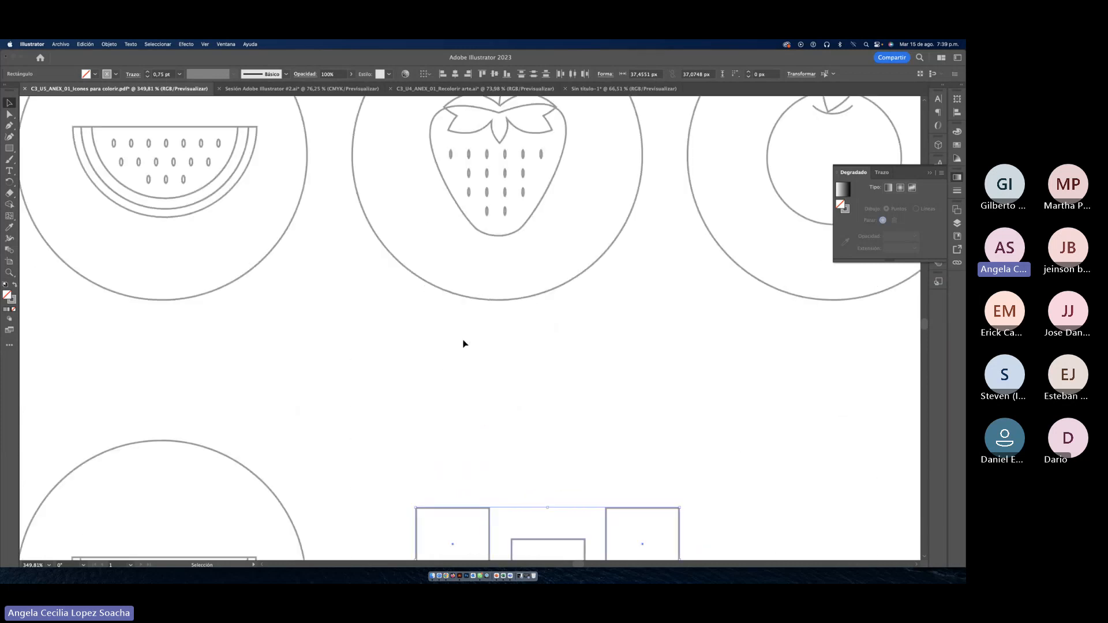
scroll(463, 344, down, 7)
click(429, 75)
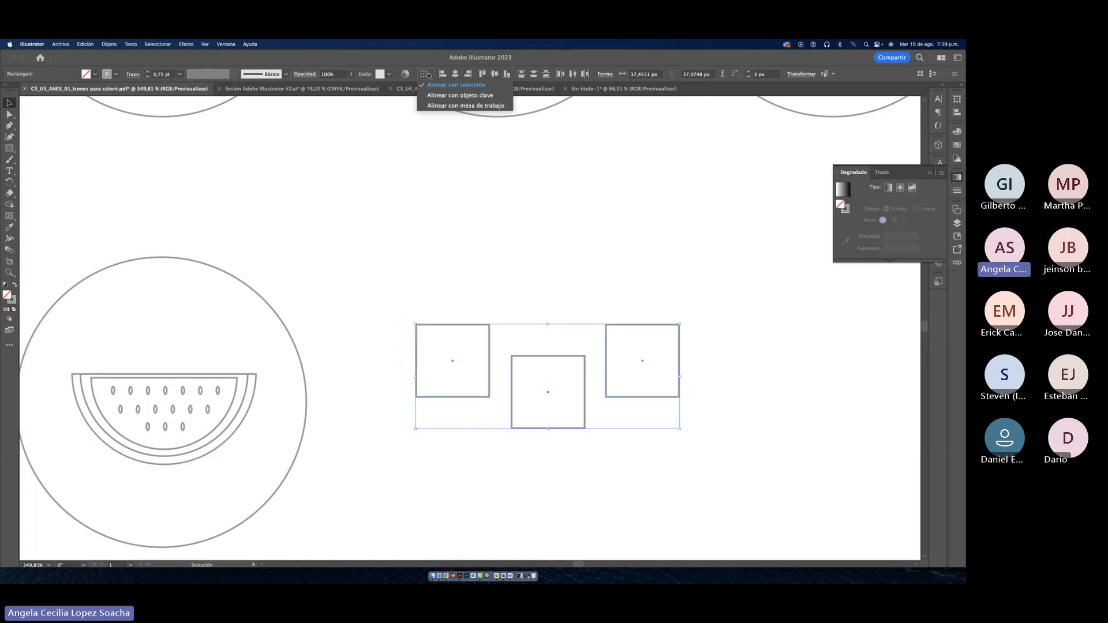
click(544, 193)
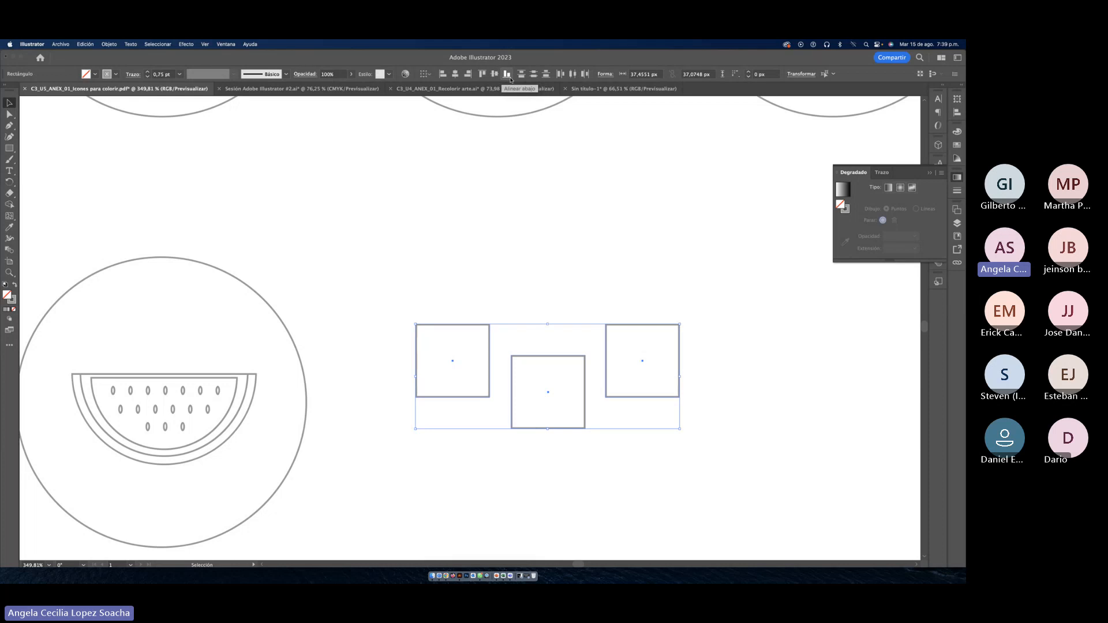
Step: Try aligning the three squares by their left edges, and undo the alignment
click(445, 78)
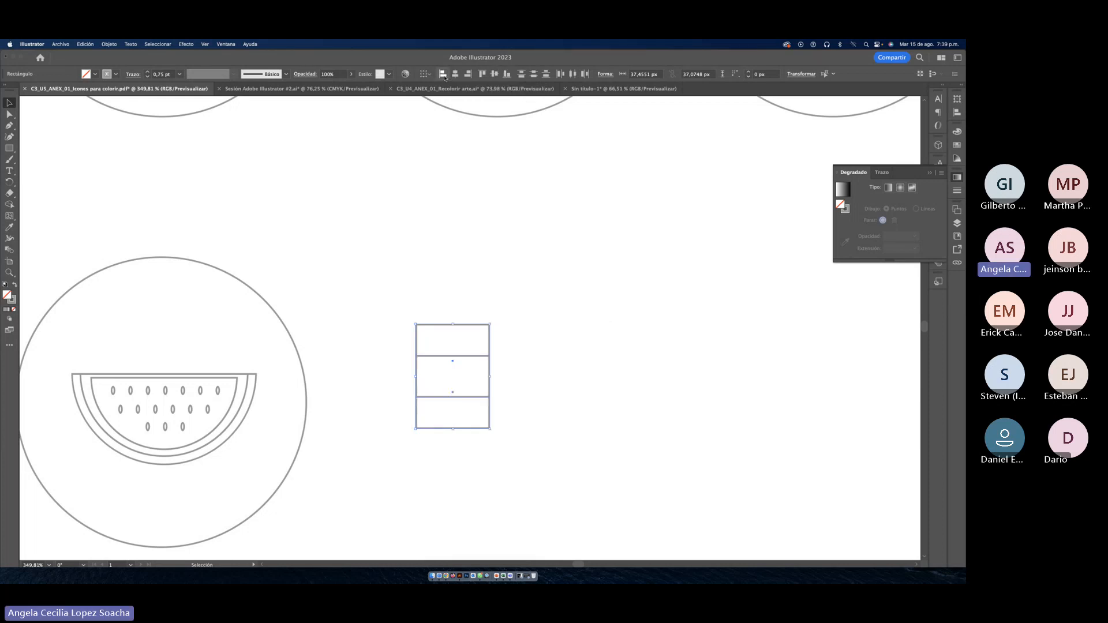
key(super+z)
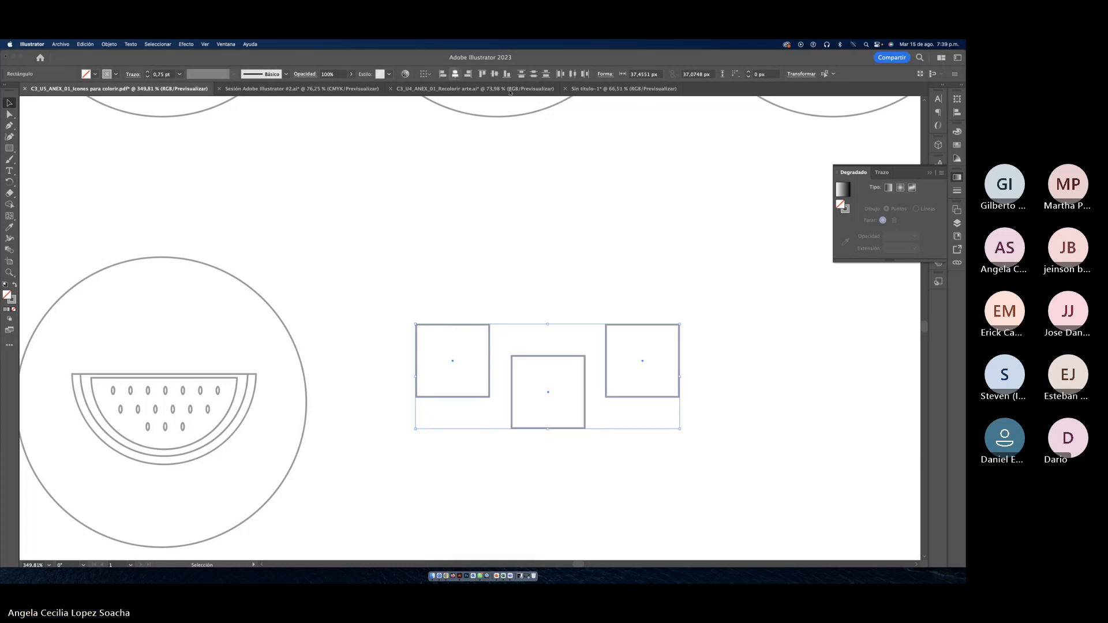
click(636, 273)
Step: Move the middle square below and the last square above the first one, and align all three by their left edges
drag(572, 358, 571, 437)
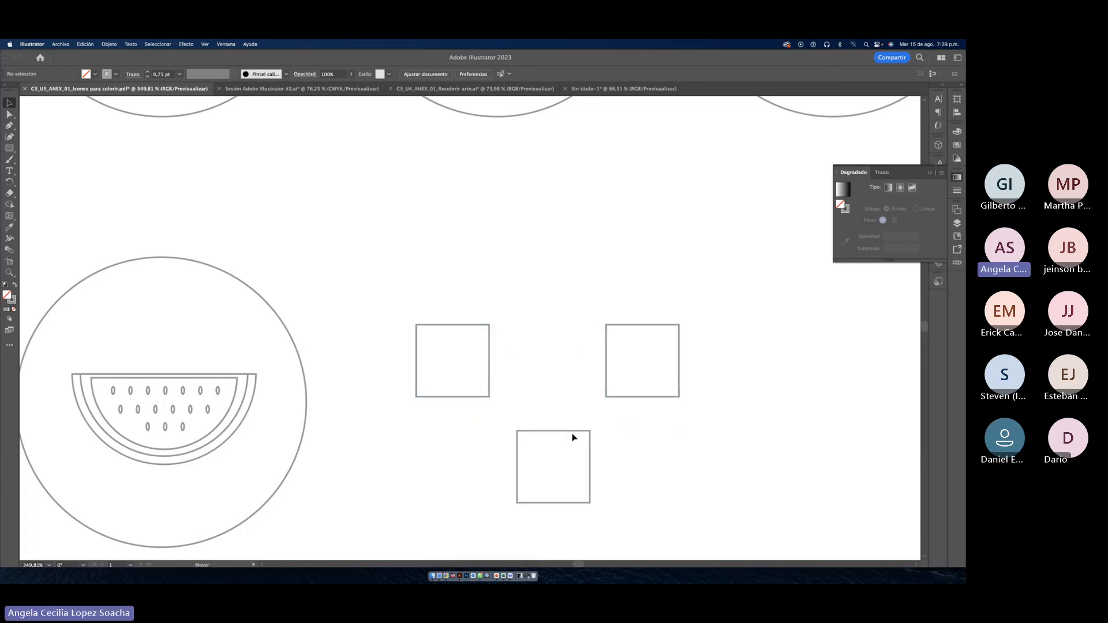
drag(615, 323, 606, 222)
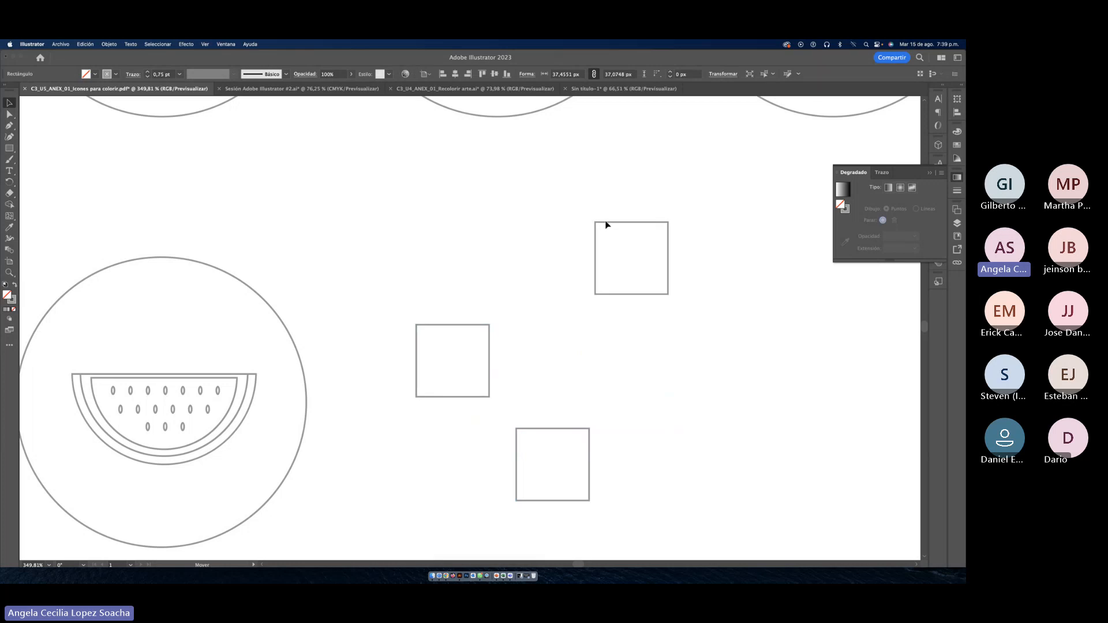
drag(371, 229, 716, 470)
click(707, 341)
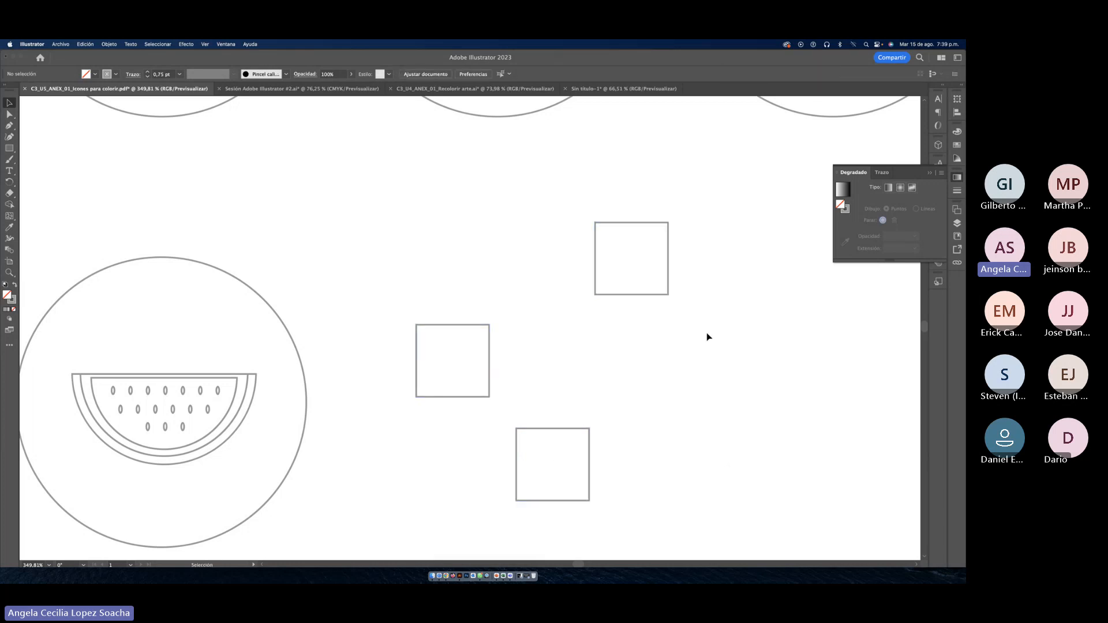
drag(384, 231, 716, 491)
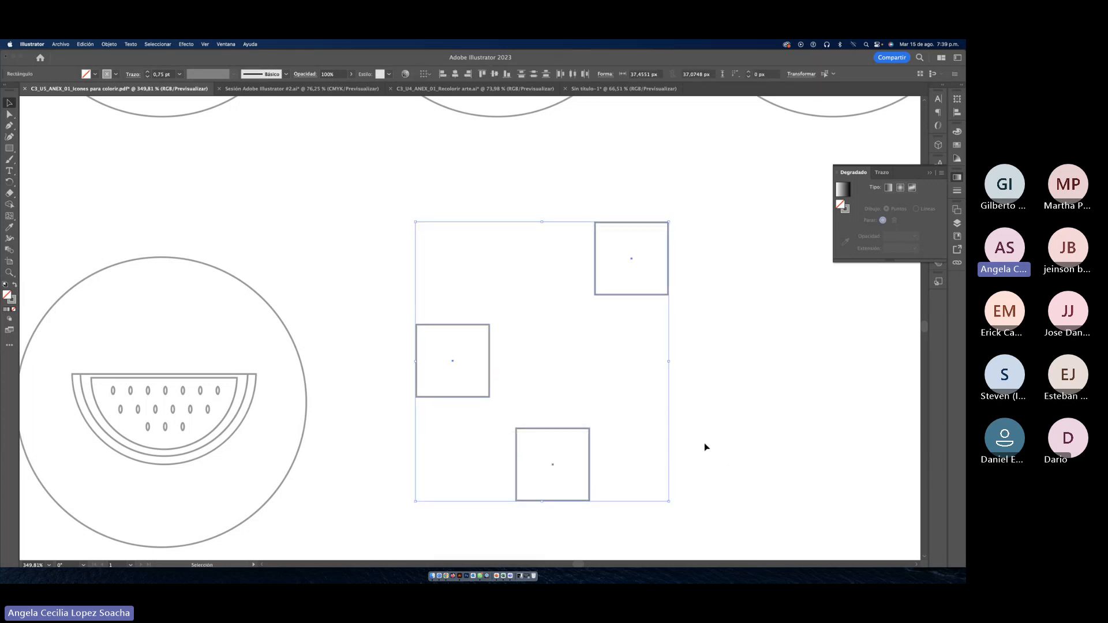
click(442, 75)
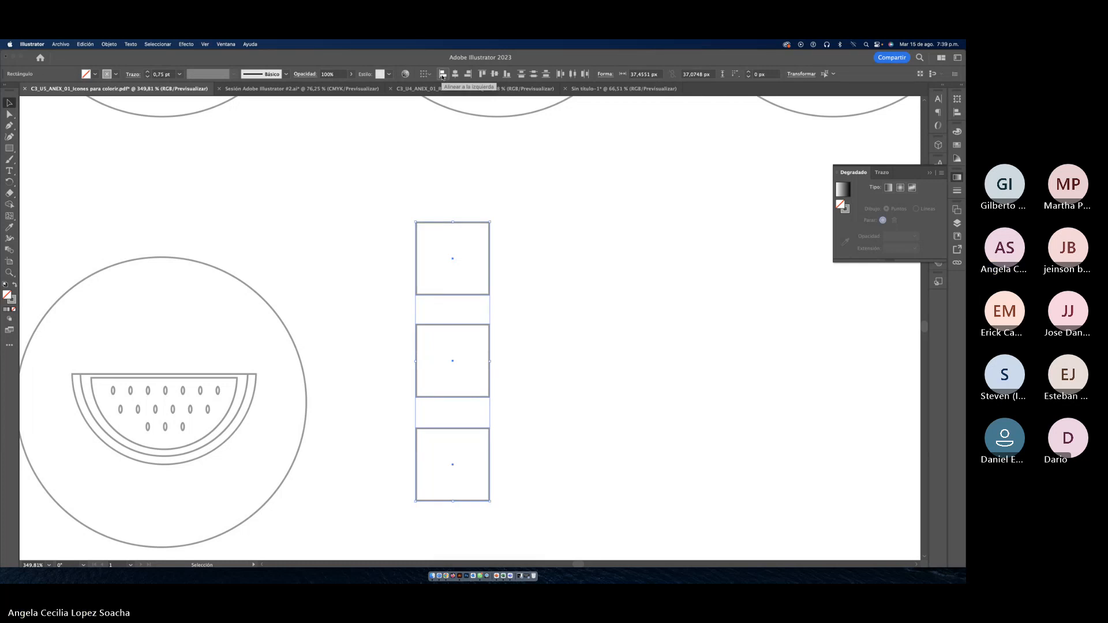
Step: Undo the three squares' left alignment, and try centring them horizontally and aligning them right, undoing each attempt
key(super+z)
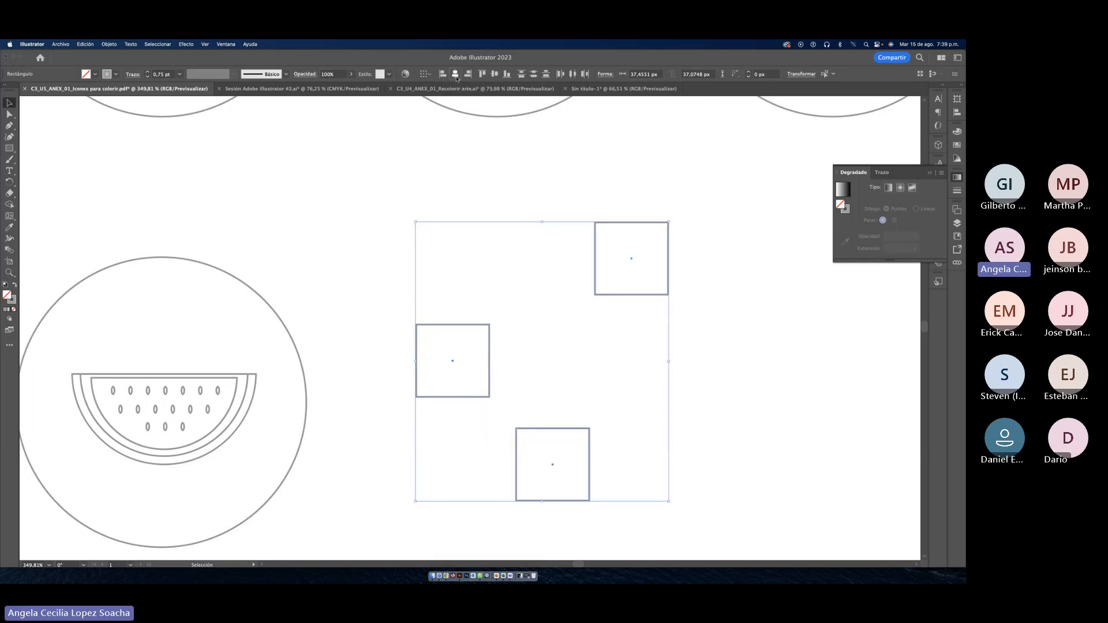
click(456, 76)
key(super+z)
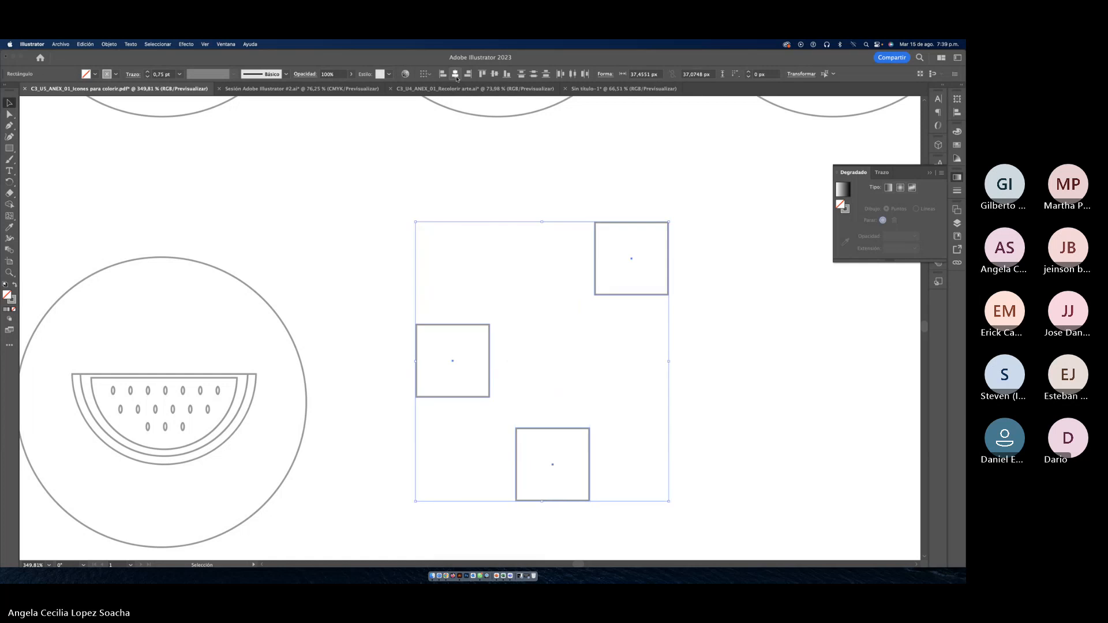
click(467, 75)
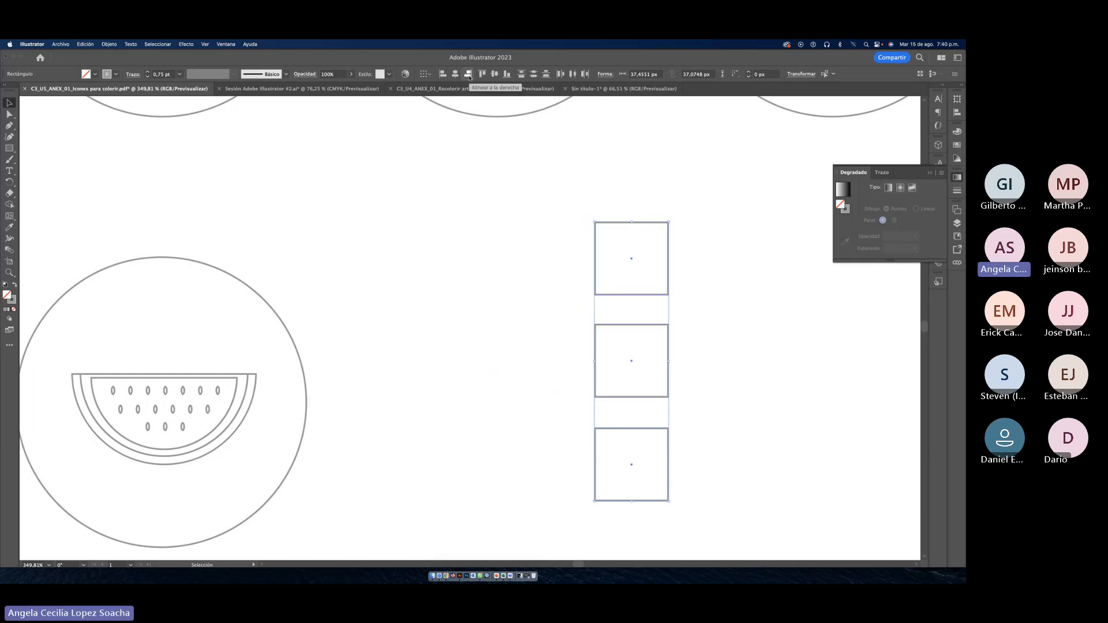
key(super+z)
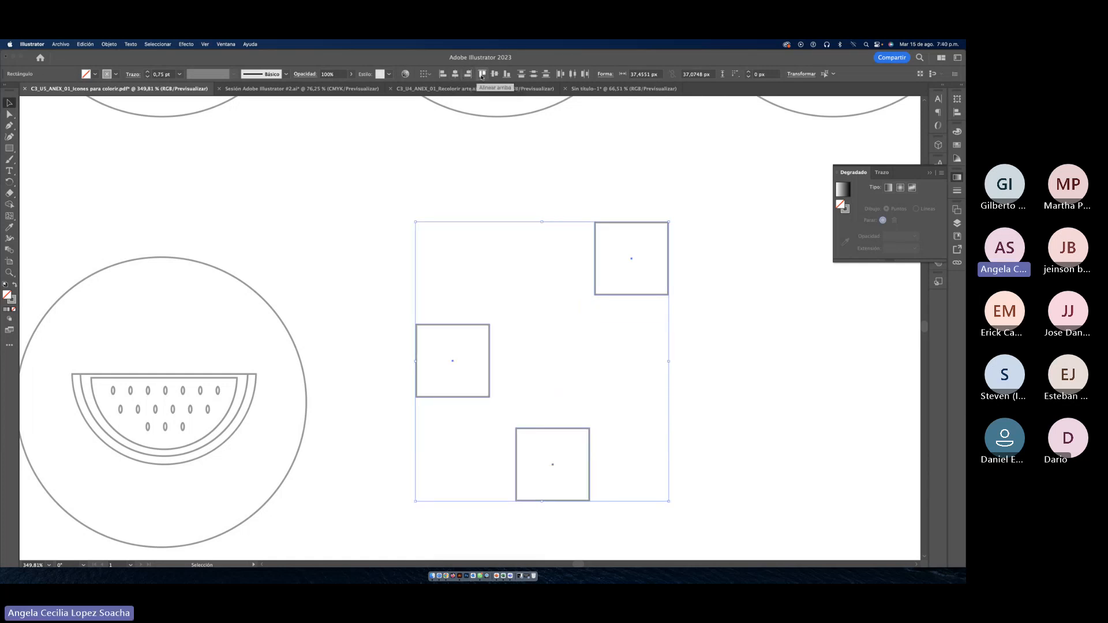
Step: Try aligning the three squares to their top edges, vertical centres and bottom edges, undoing each alignment
click(482, 74)
key(super+z)
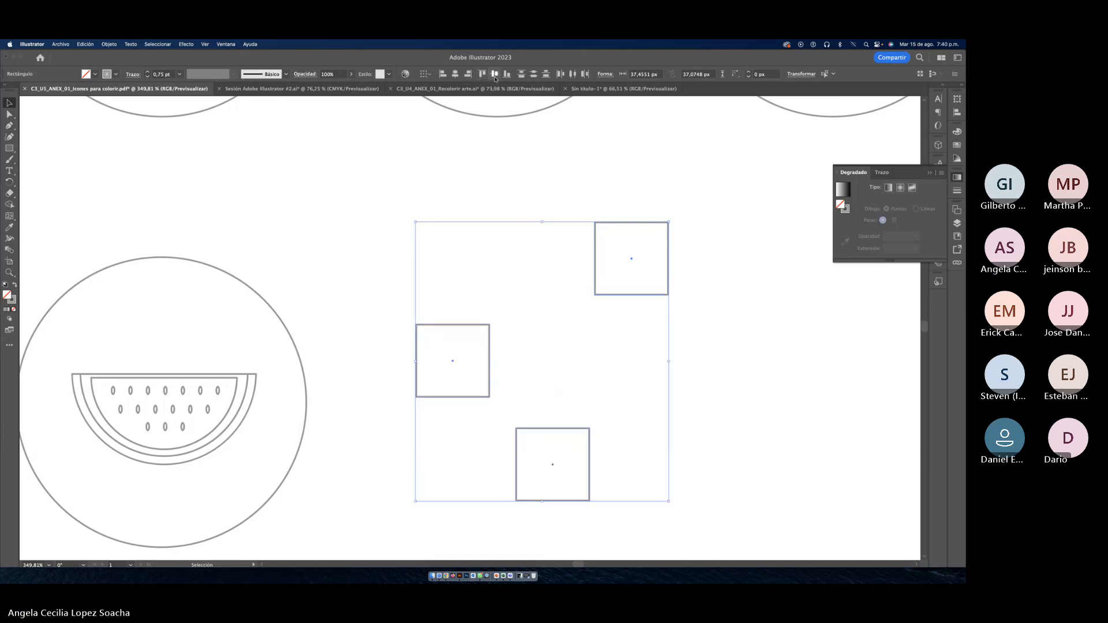
click(494, 74)
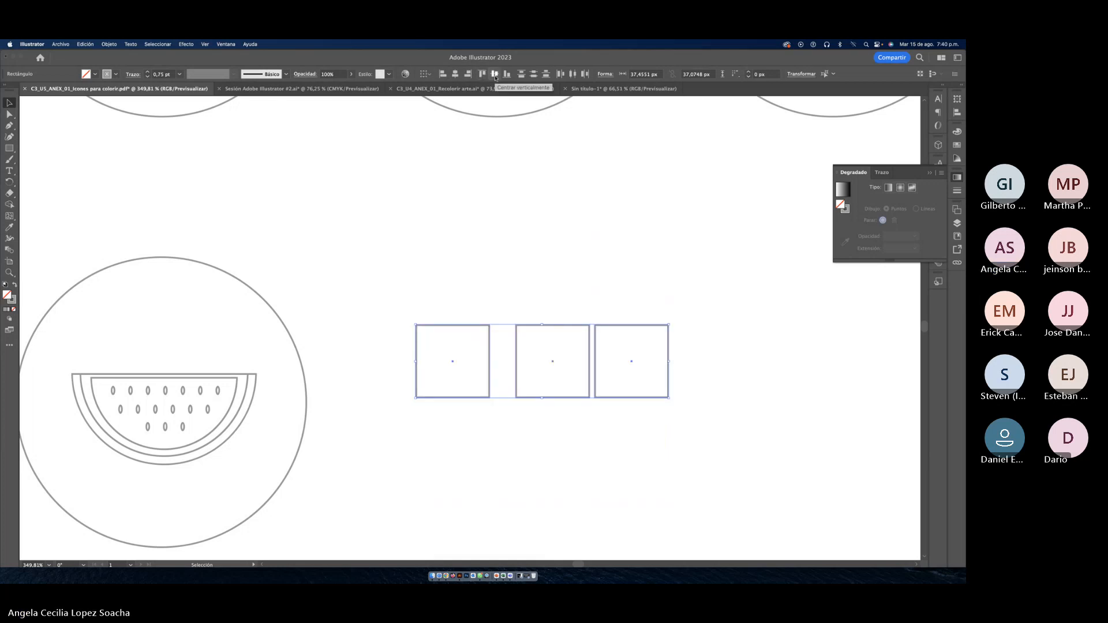
key(super+z)
click(507, 74)
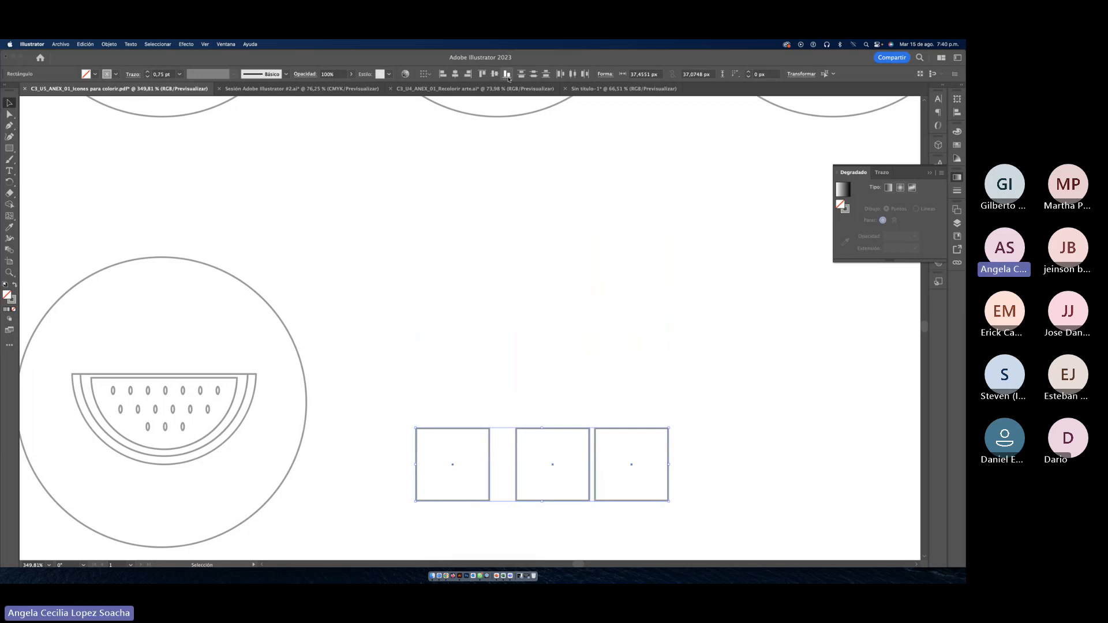
key(super+z)
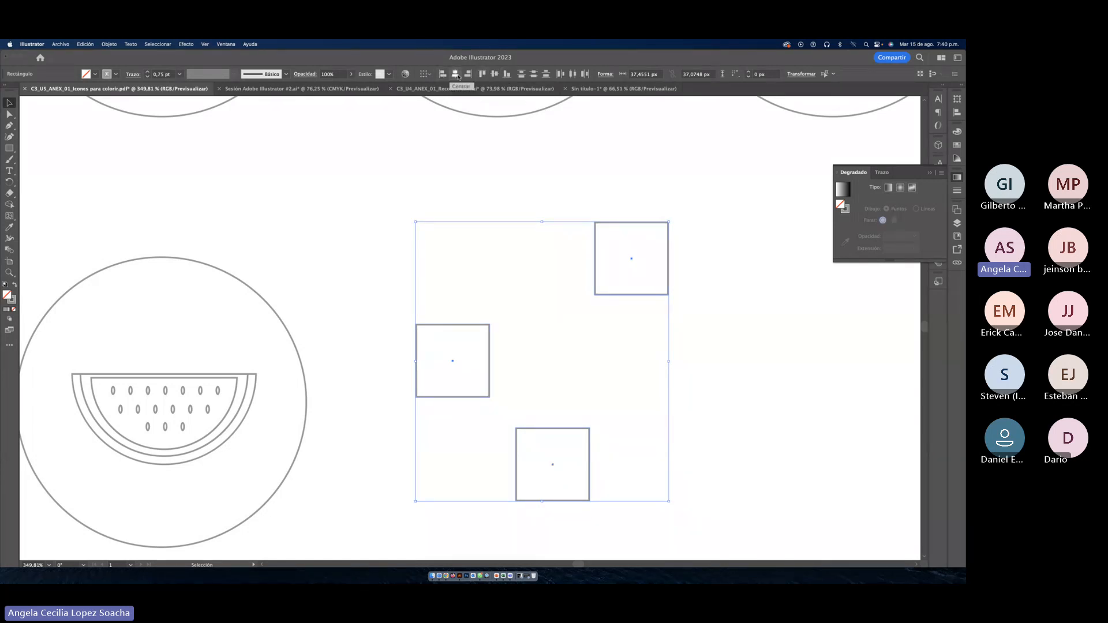
Step: Align the three squares to their top edges and distribute them evenly in the horizontal direction
click(482, 74)
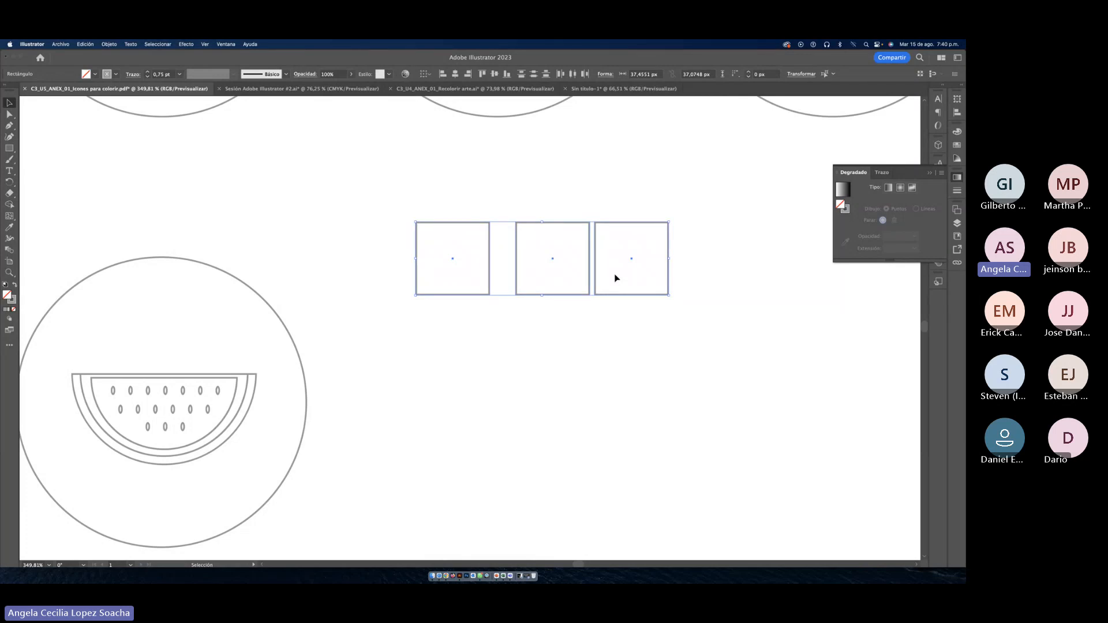
click(561, 74)
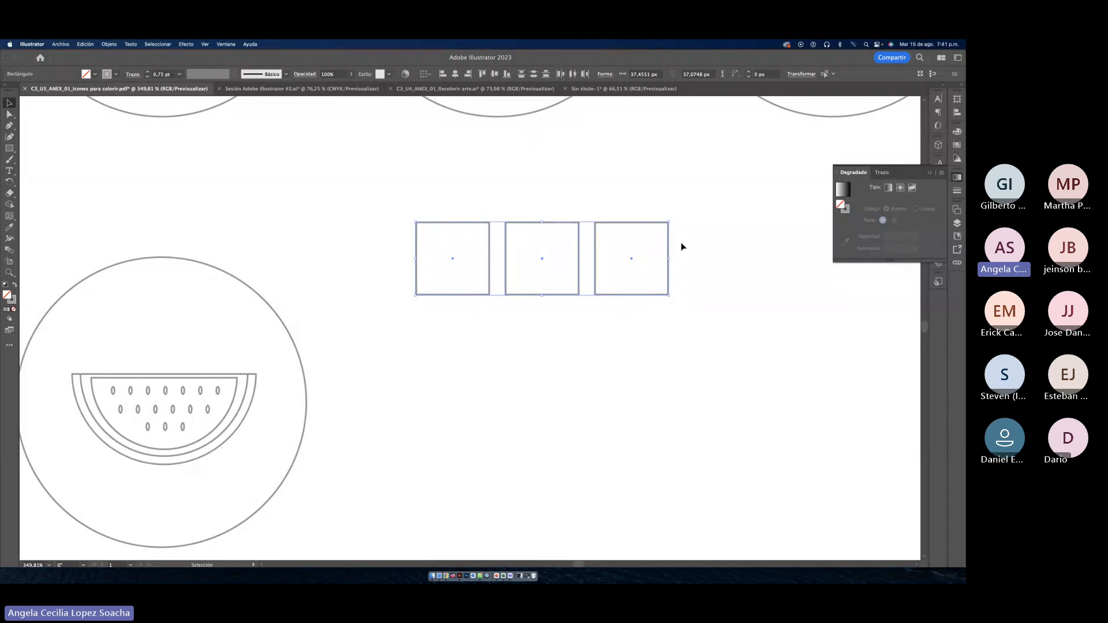
click(704, 292)
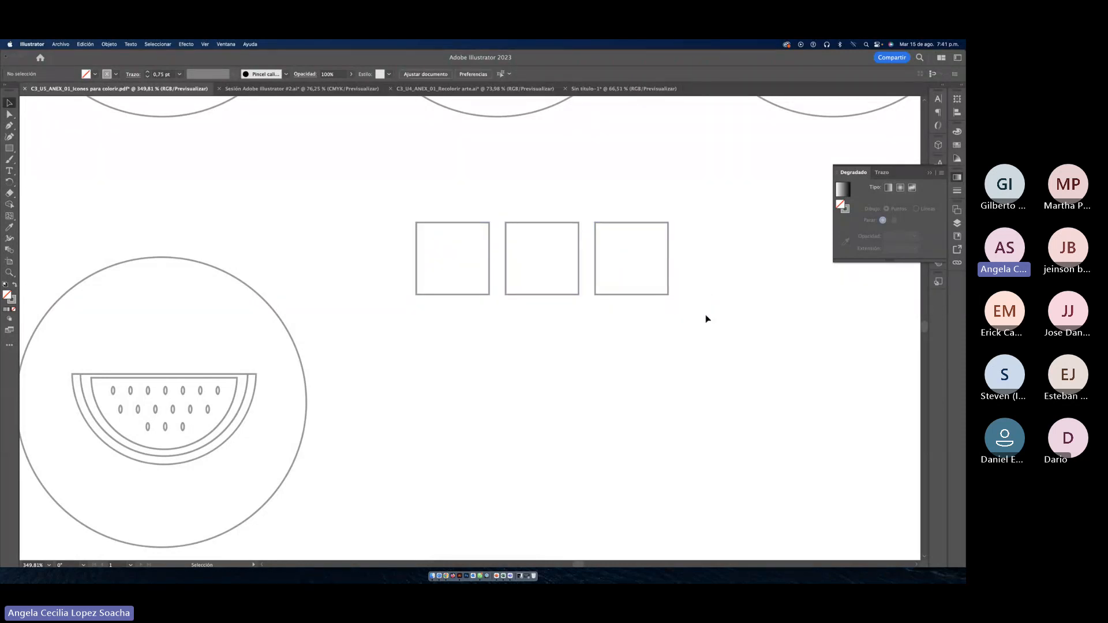
Step: Select all three practice squares and delete them
drag(705, 315, 426, 219)
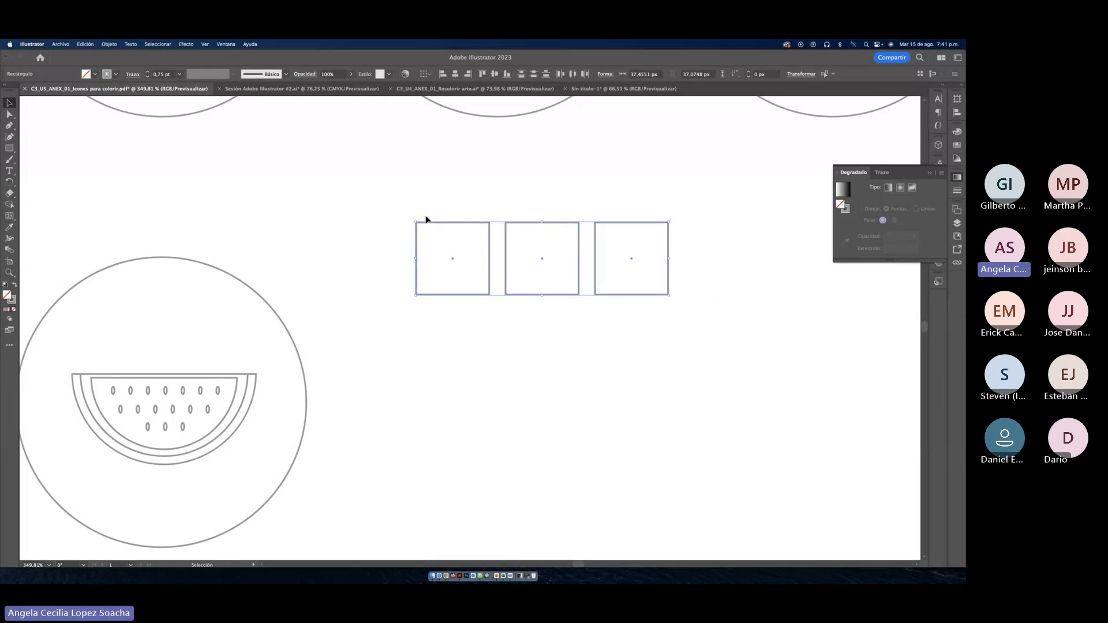
key(Delete)
Step: Align the watermelon slice's half-circle outlines along their top edges and deselect them
scroll(378, 218, left, 10)
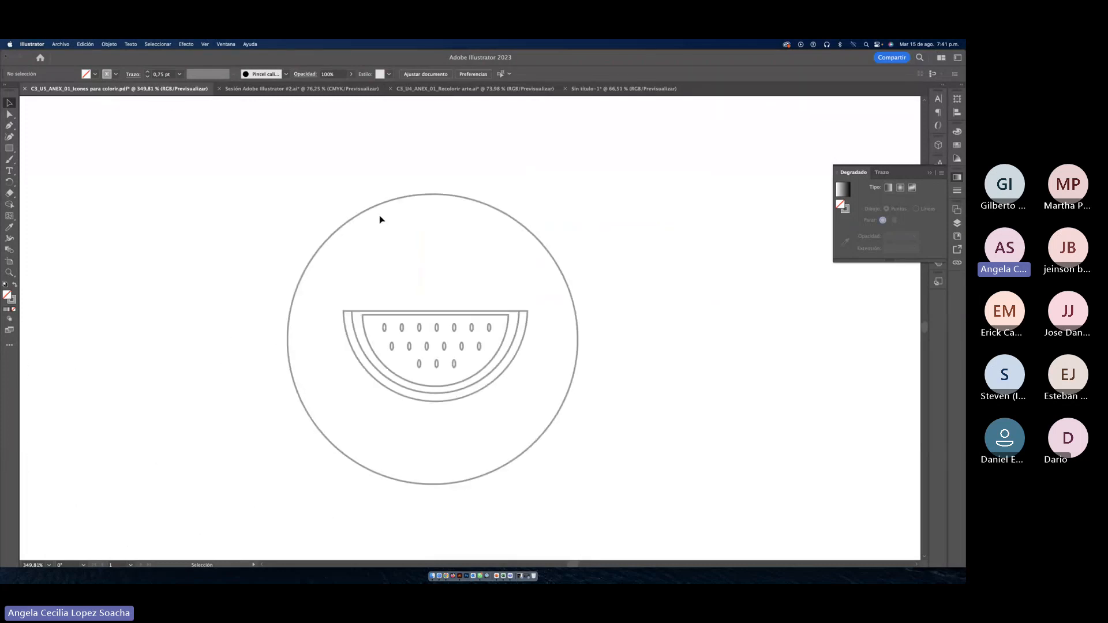
scroll(357, 242, down, 3)
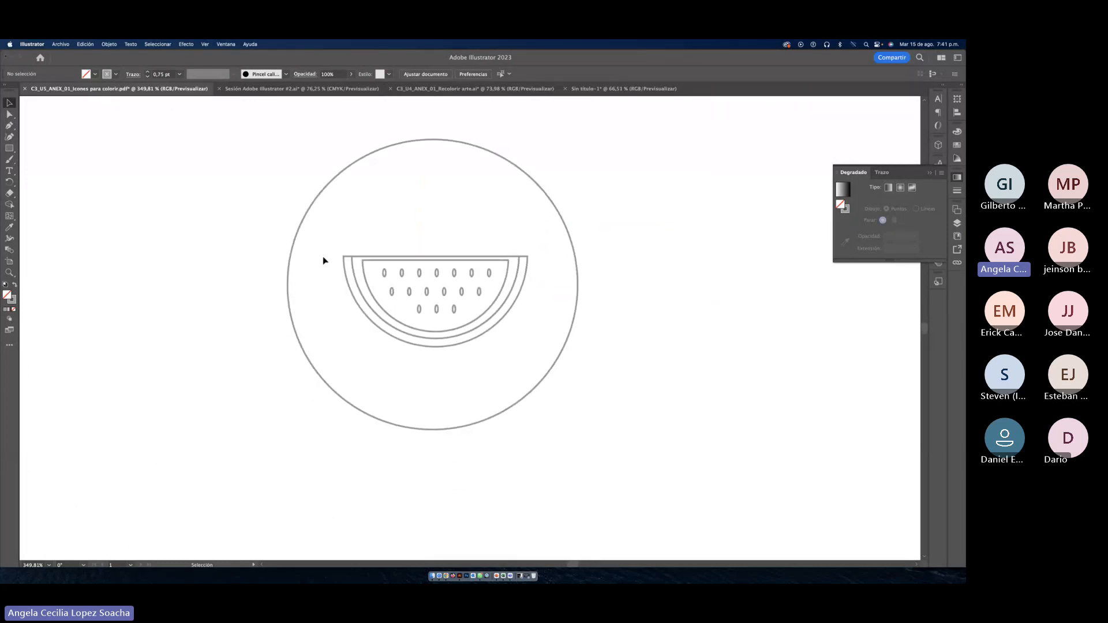
click(368, 292)
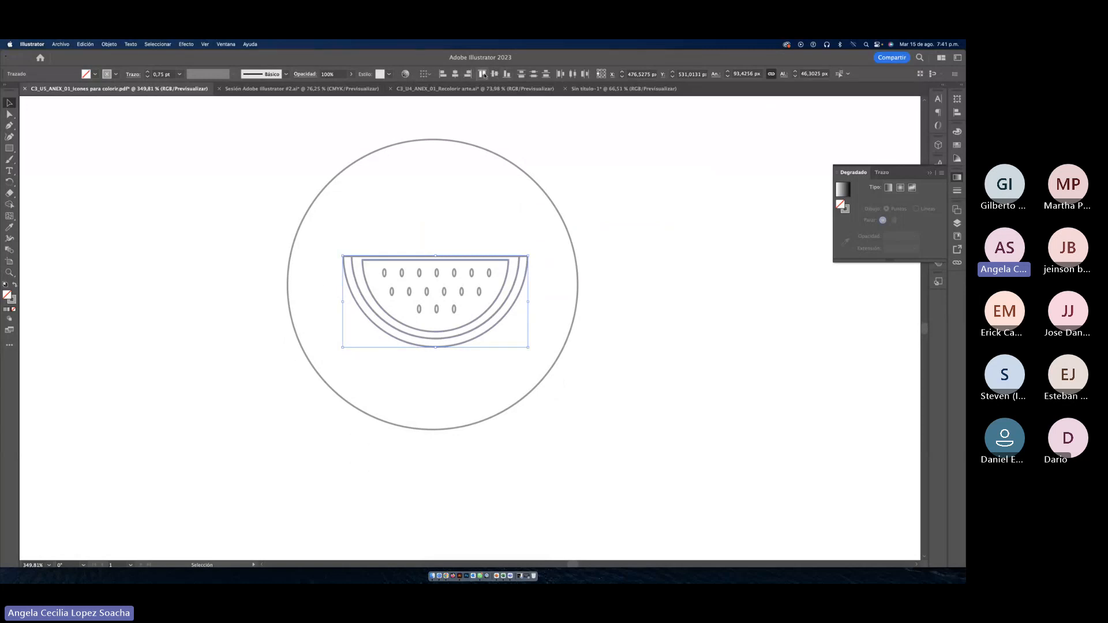
click(482, 74)
click(485, 242)
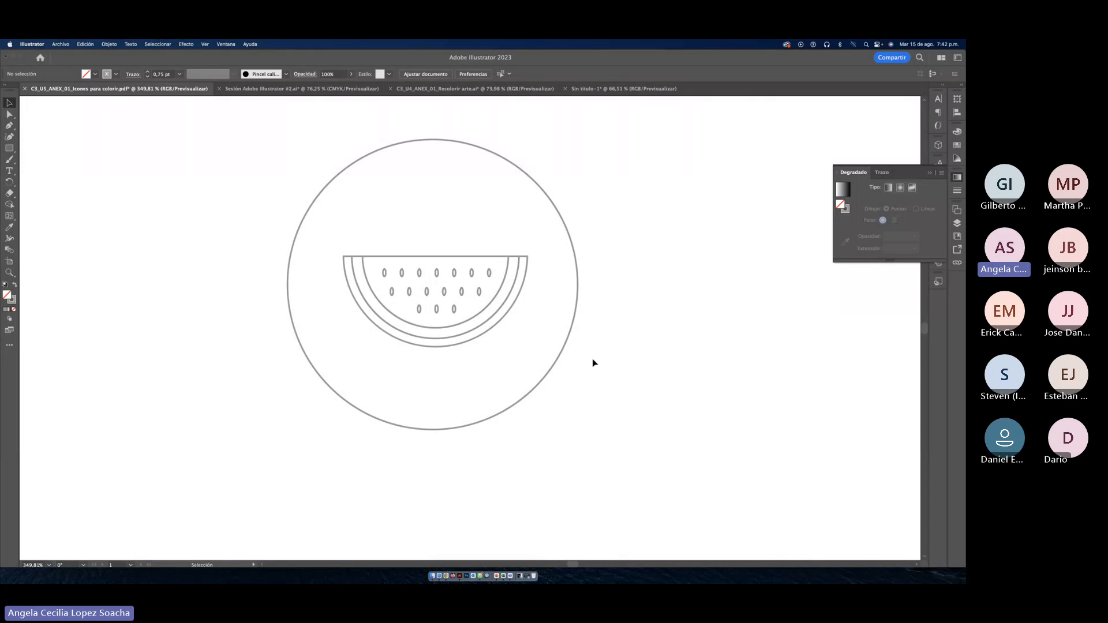
Step: Switch to Chrome, request the course content, and log back in to the SENA LMS with the saved credentials
click(447, 577)
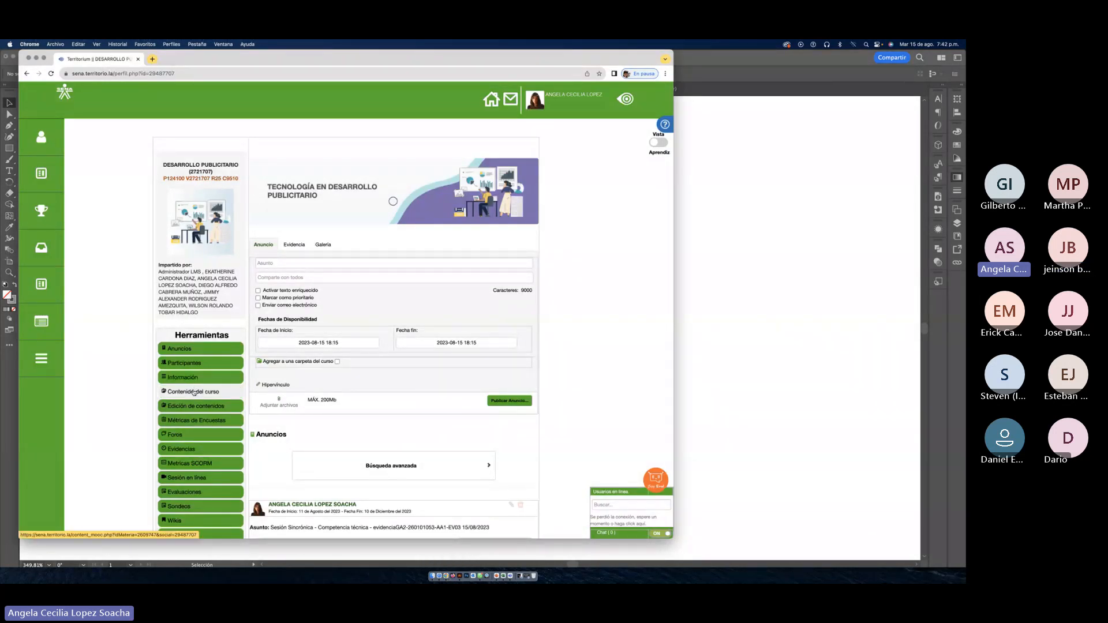
click(193, 392)
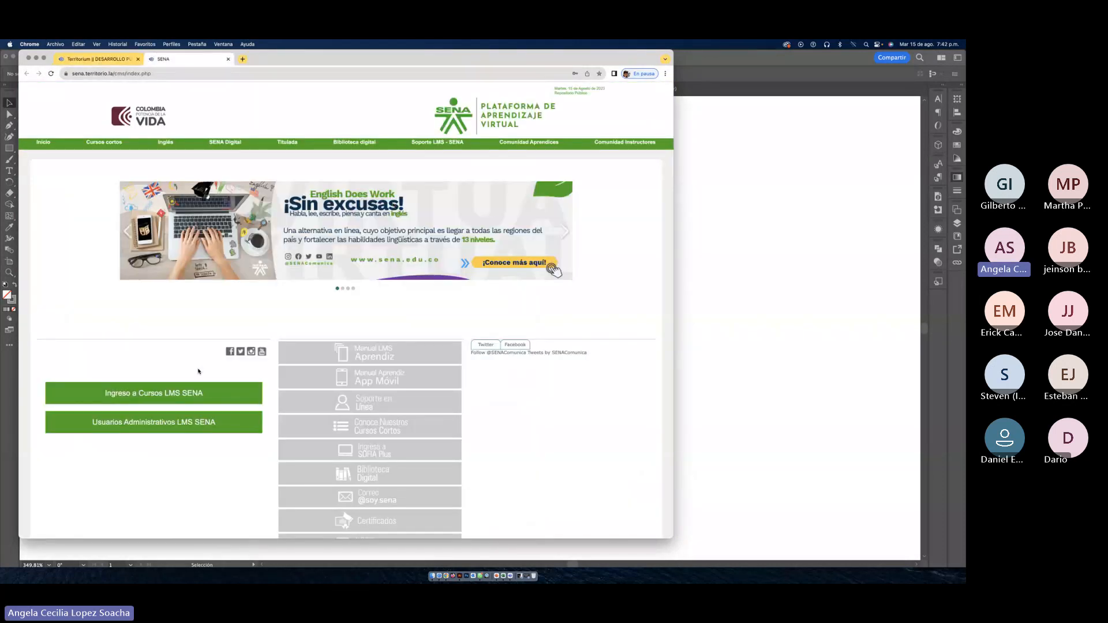
click(199, 393)
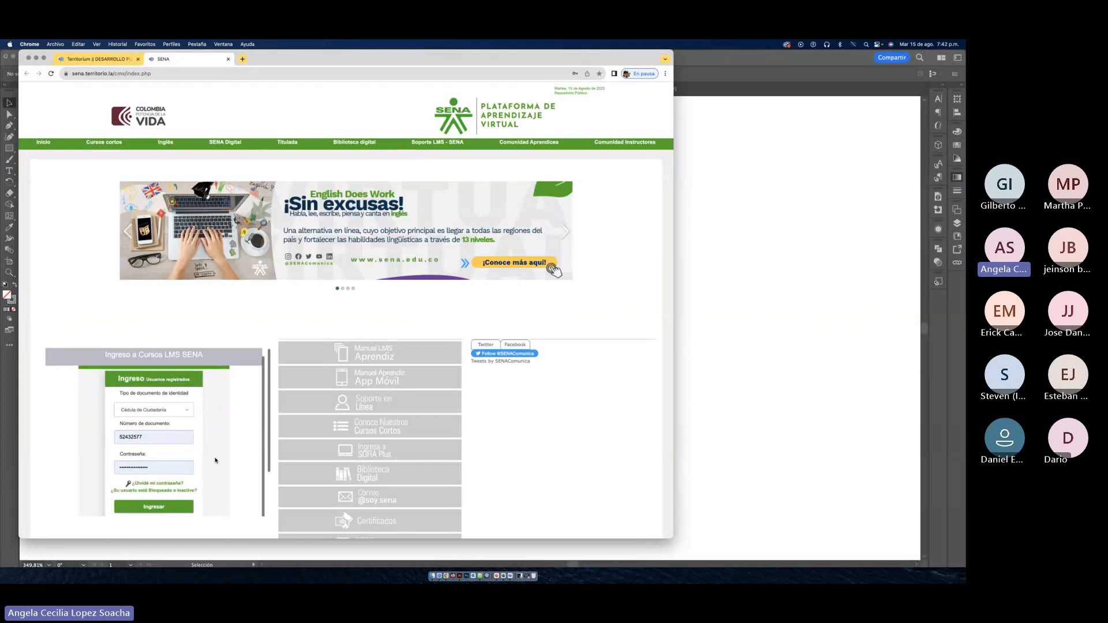
click(169, 448)
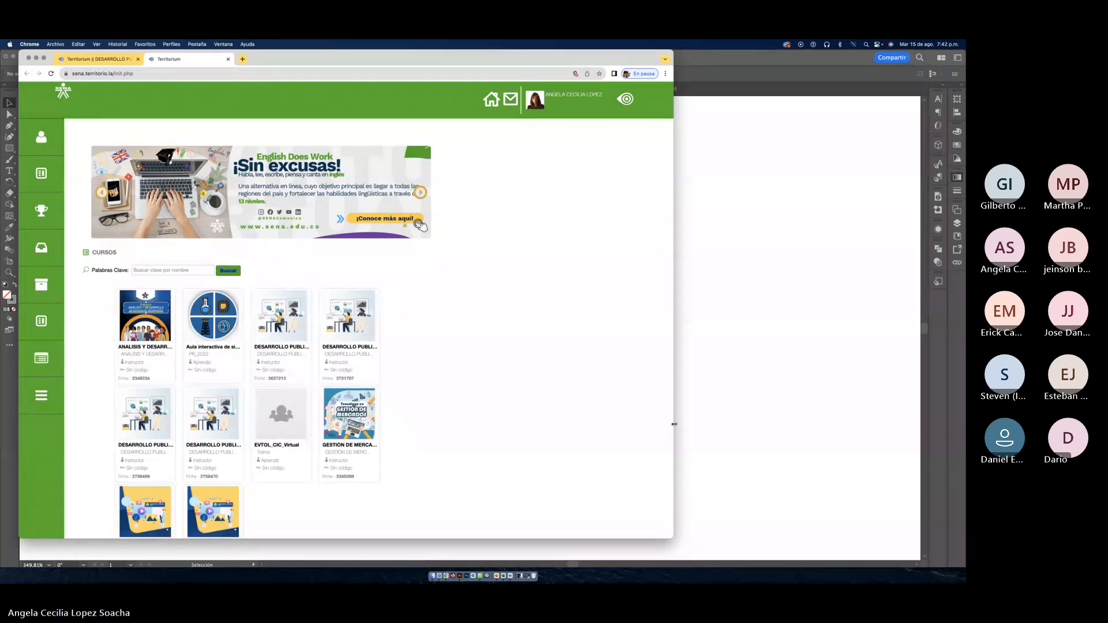
Step: Widen the browser window and open the course content of the Desarrollo Publicitario course 2721707
drag(673, 426, 742, 436)
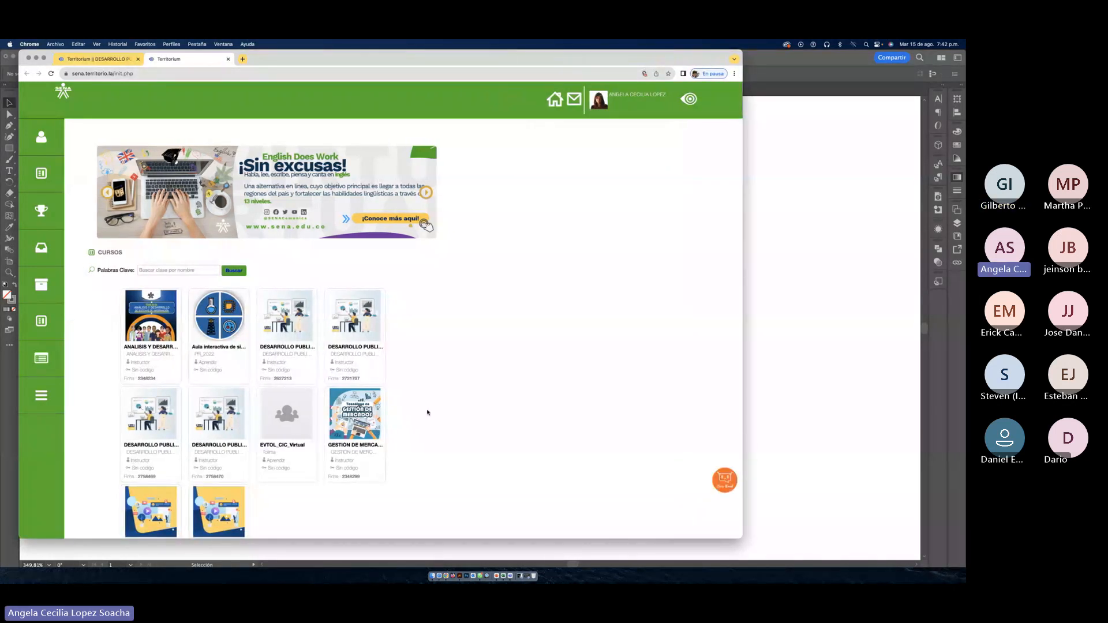
click(359, 348)
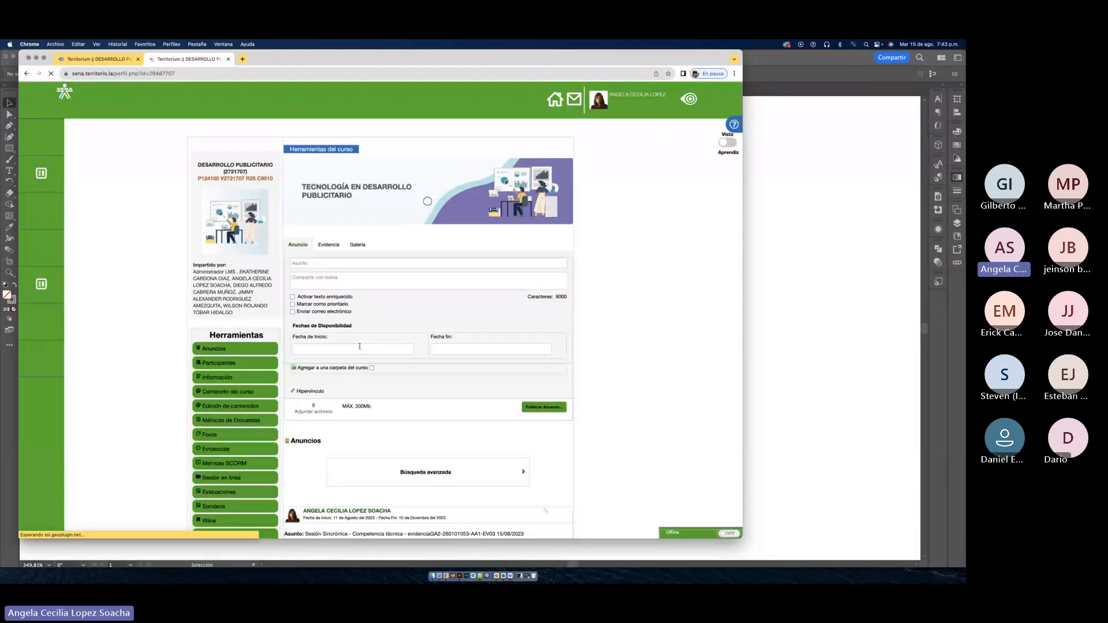
click(215, 392)
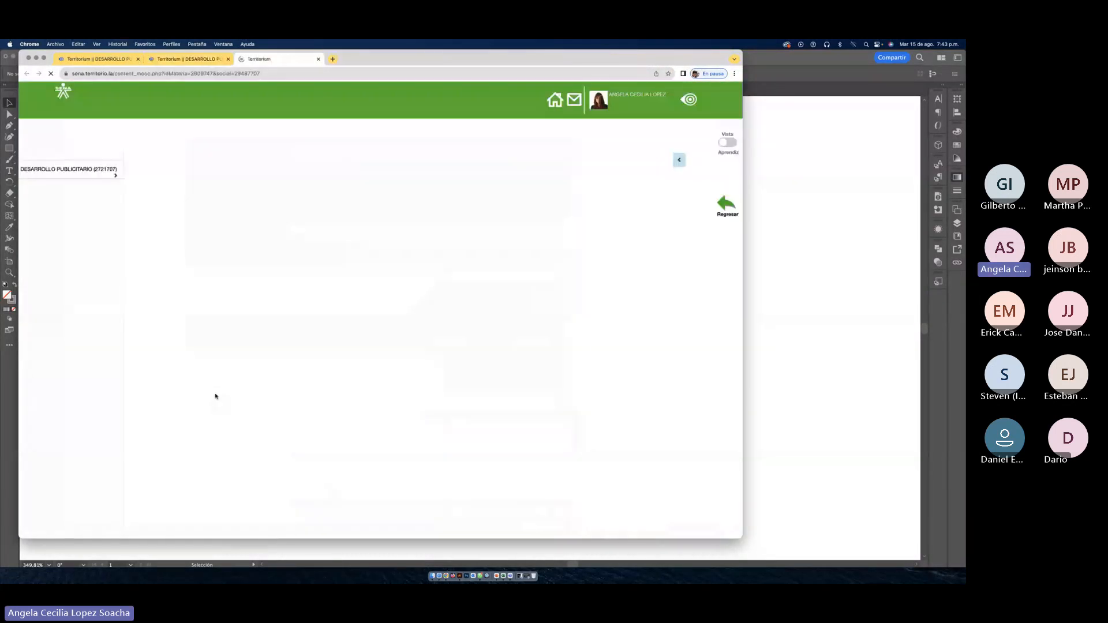
Step: Open the 10/08/2023 conference recording page from the project's online session recordings for Fase 2. Planeación, 3. Agosto 2023
click(60, 193)
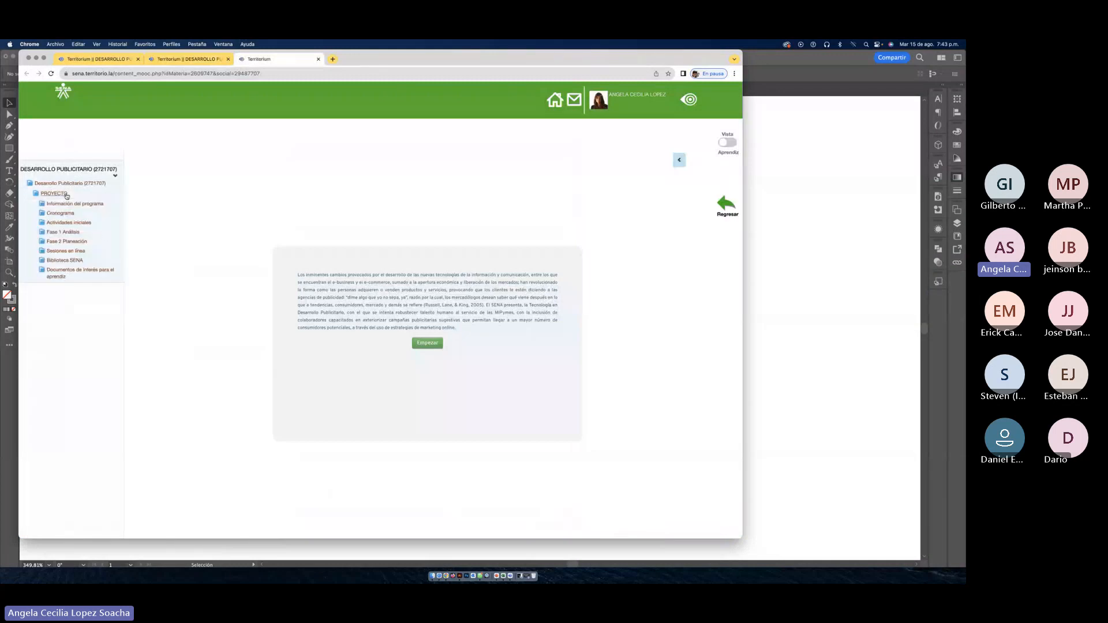
click(81, 253)
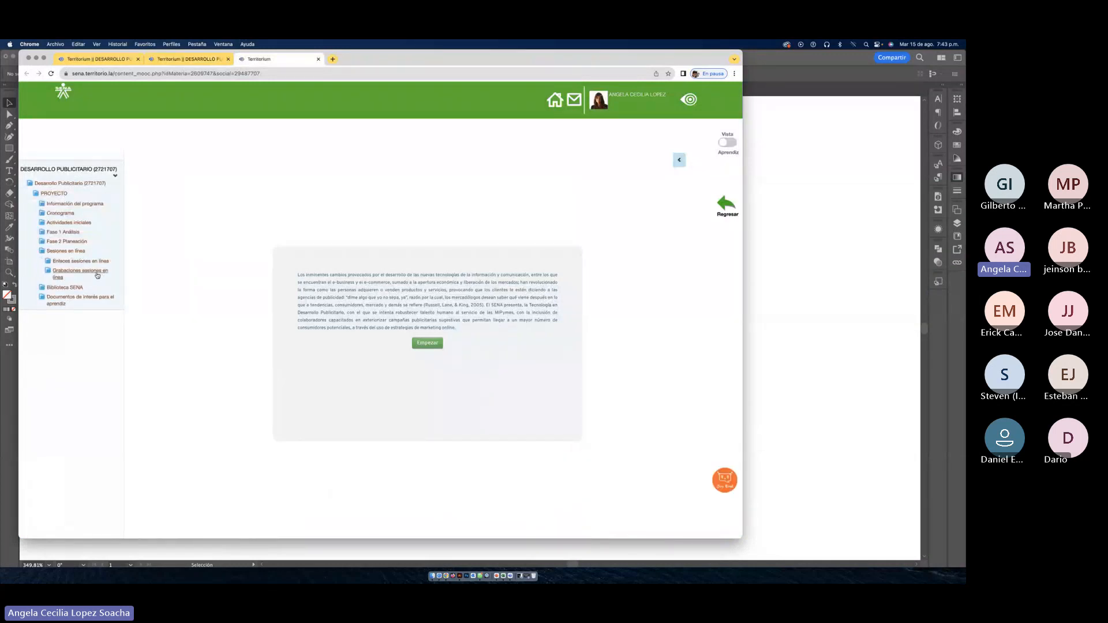
click(97, 274)
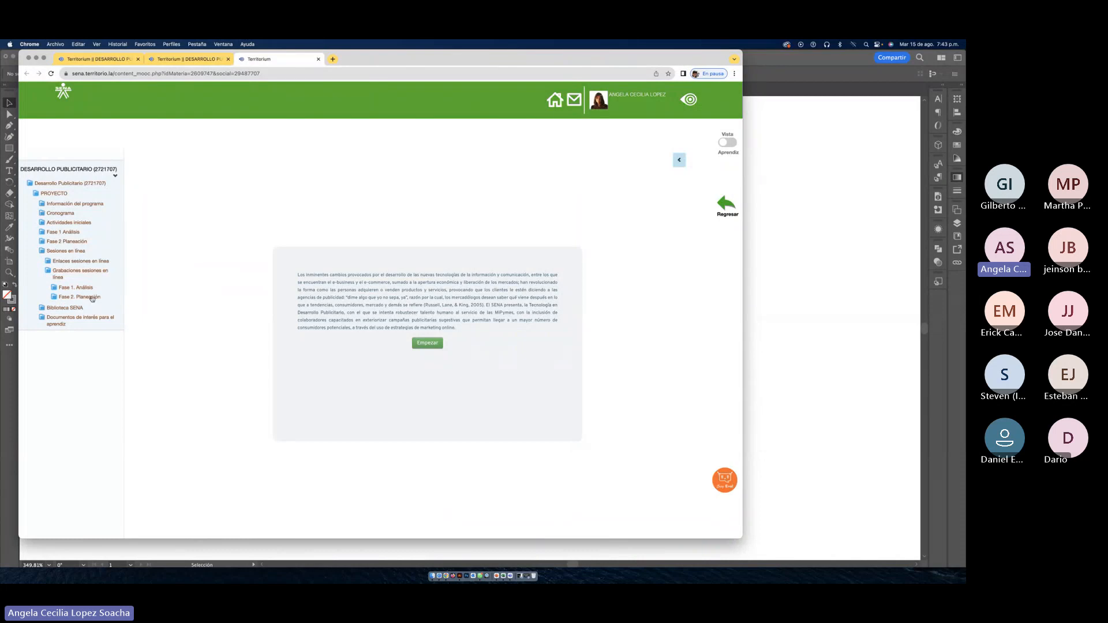
click(91, 298)
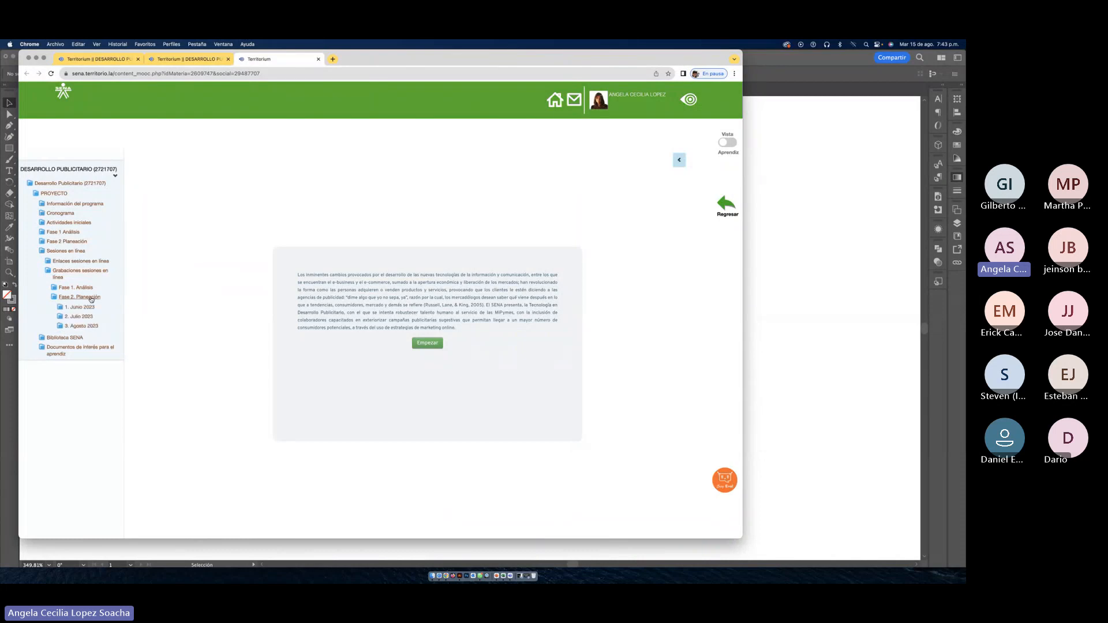
click(82, 326)
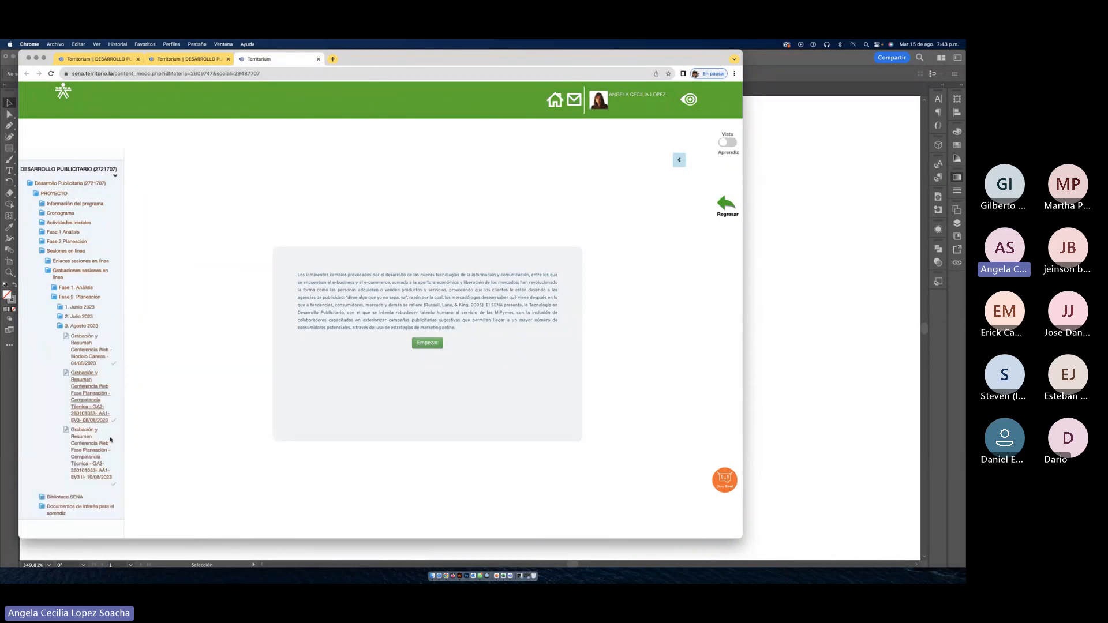
click(83, 467)
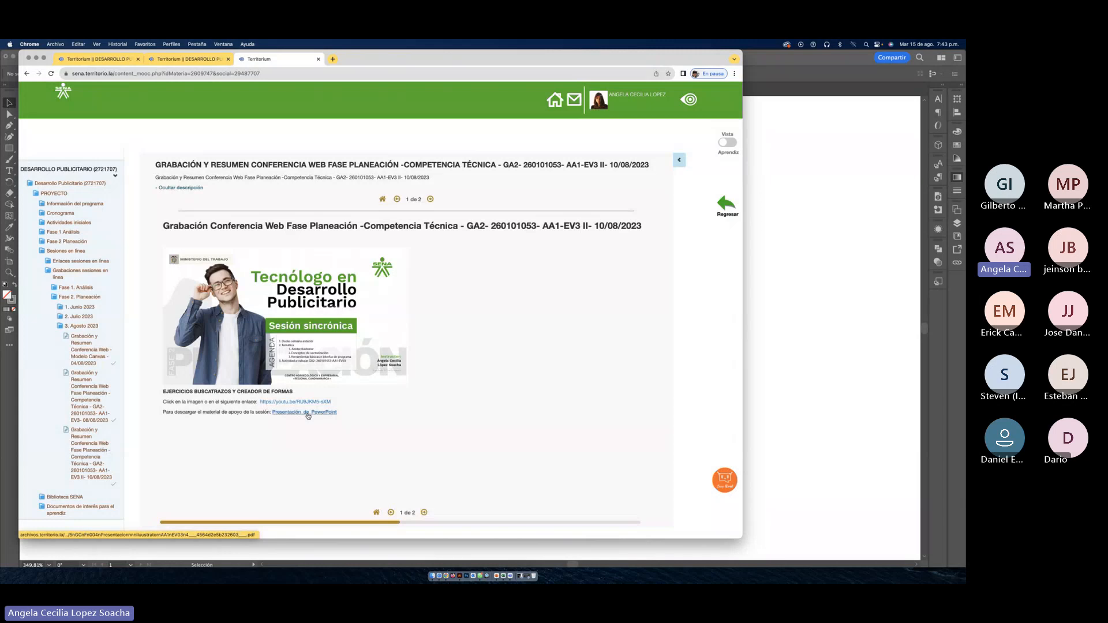
Step: Open the session's PowerPoint support material and examine its slides on Illustrator courses, Cursos plataformas and Cursos en YouTube
click(308, 413)
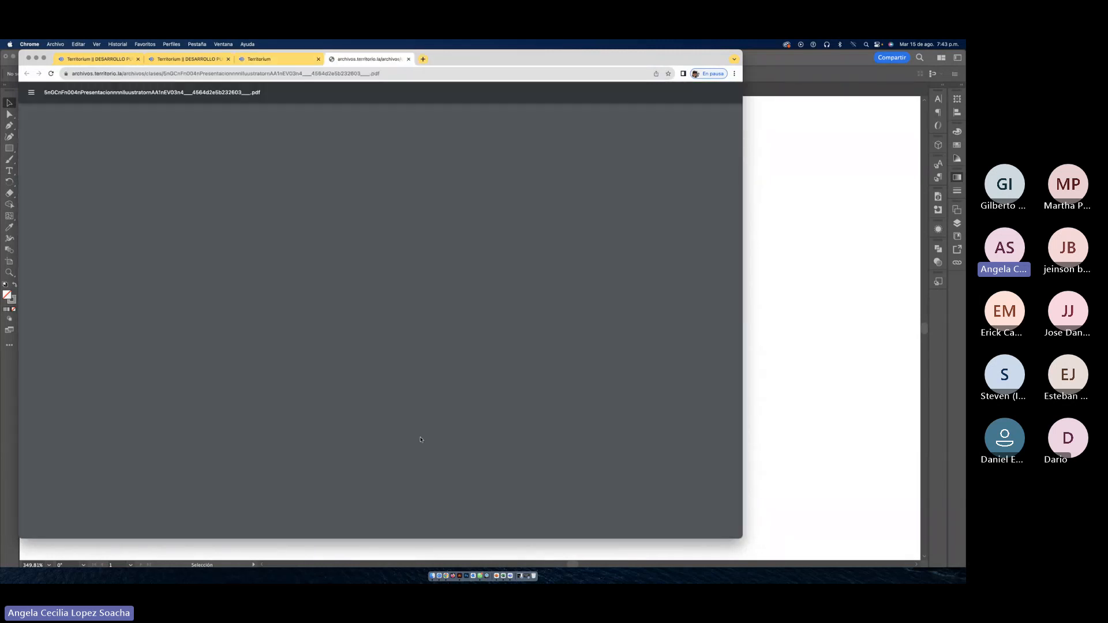
scroll(421, 440, down, 10)
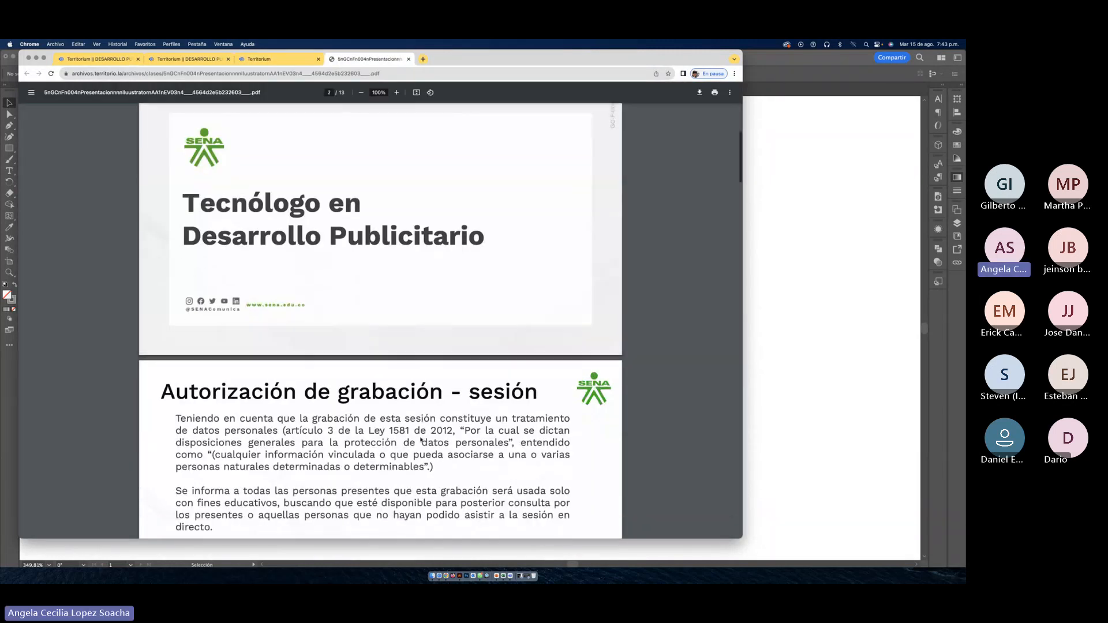
scroll(421, 440, down, 10)
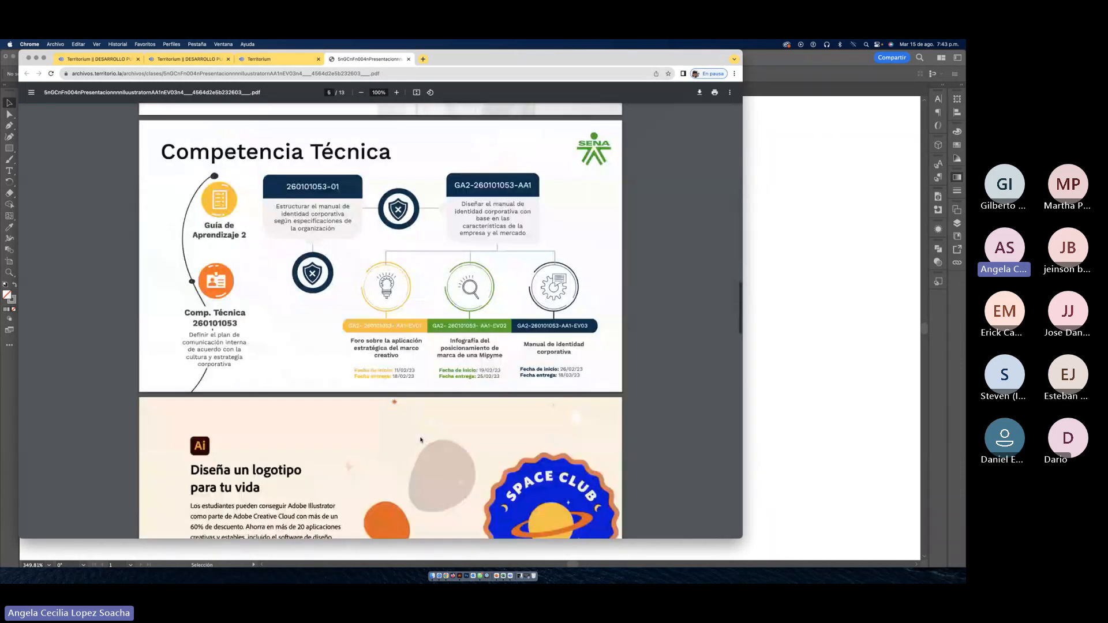
scroll(420, 440, down, 10)
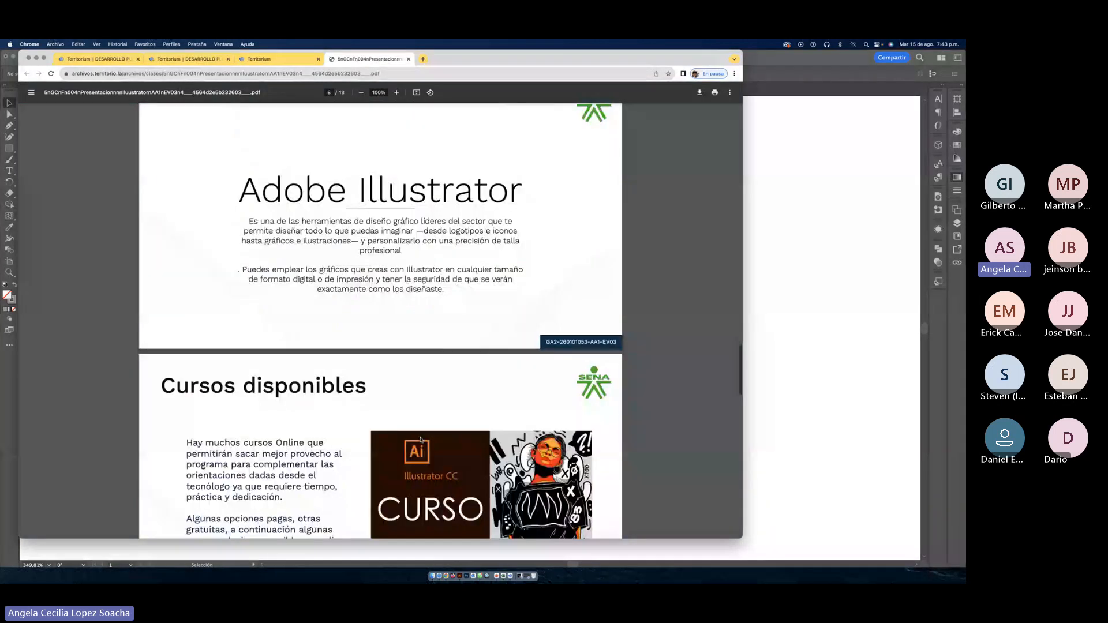
scroll(421, 439, down, 3)
scroll(420, 439, down, 6)
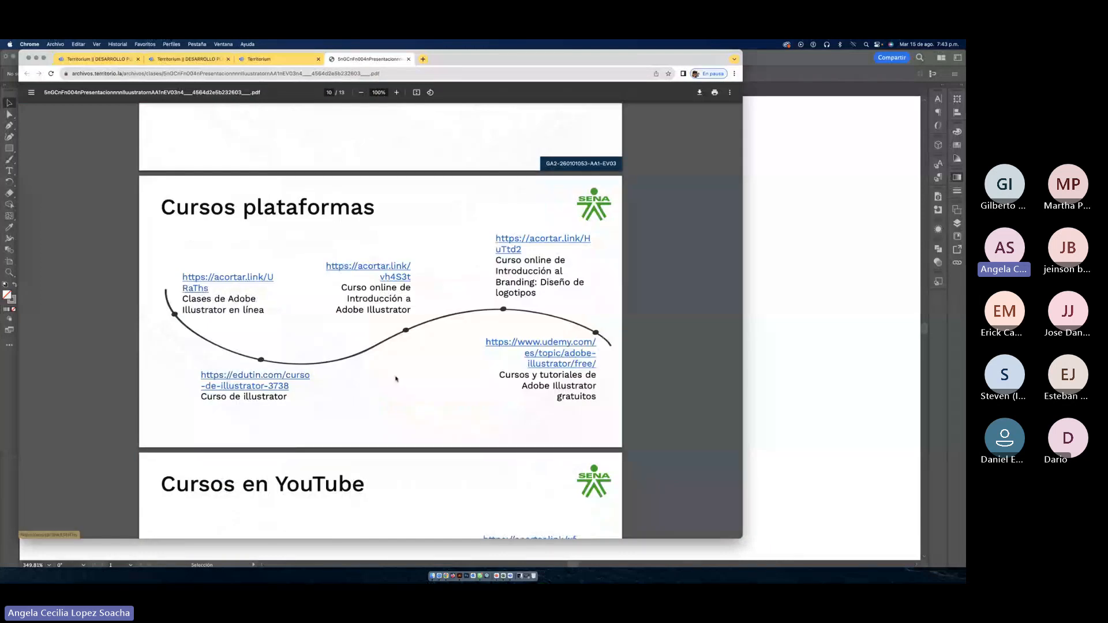
scroll(250, 386, down, 5)
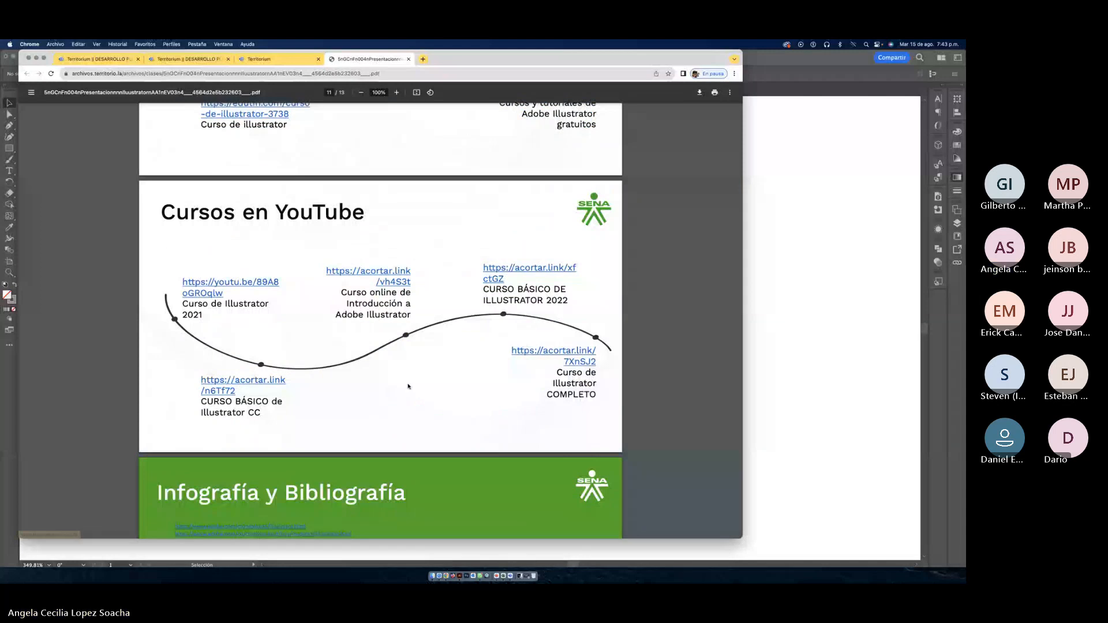
scroll(409, 387, down, 1)
scroll(408, 387, up, 1)
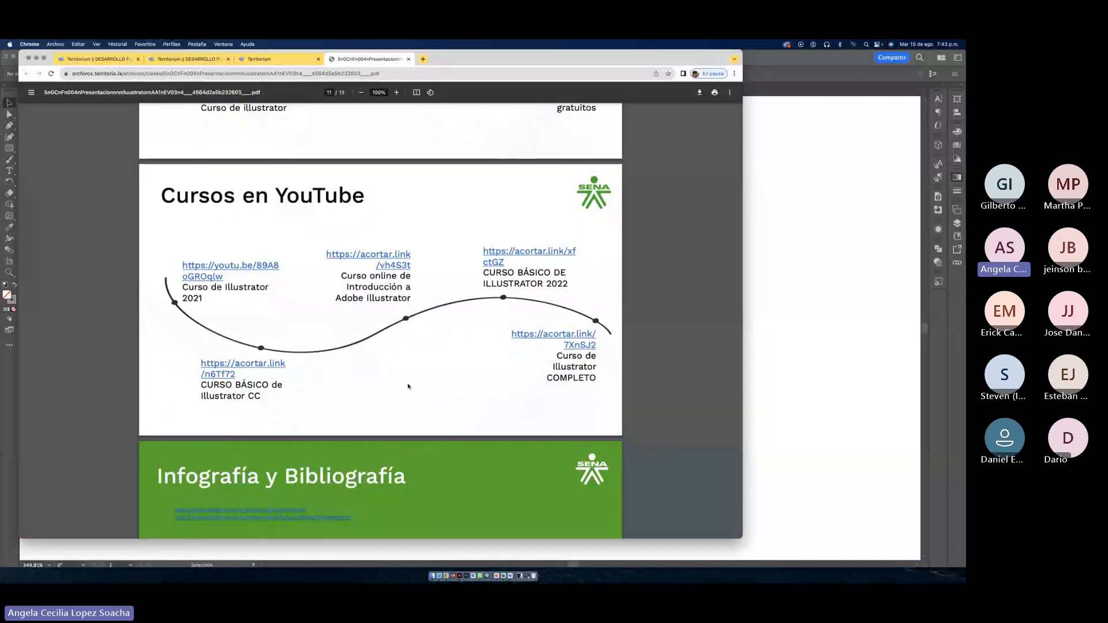
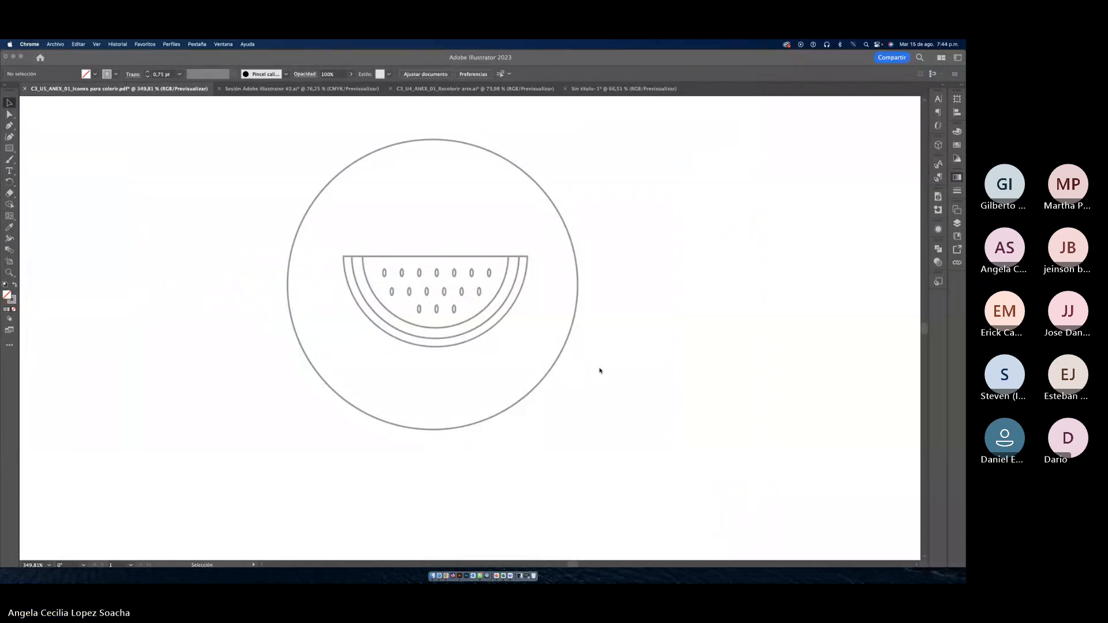
Step: Switch back to Illustrator, fill all the seeds of the zoomed-in watermelon icon with near-black 02010A, and remove their stroke
click(444, 291)
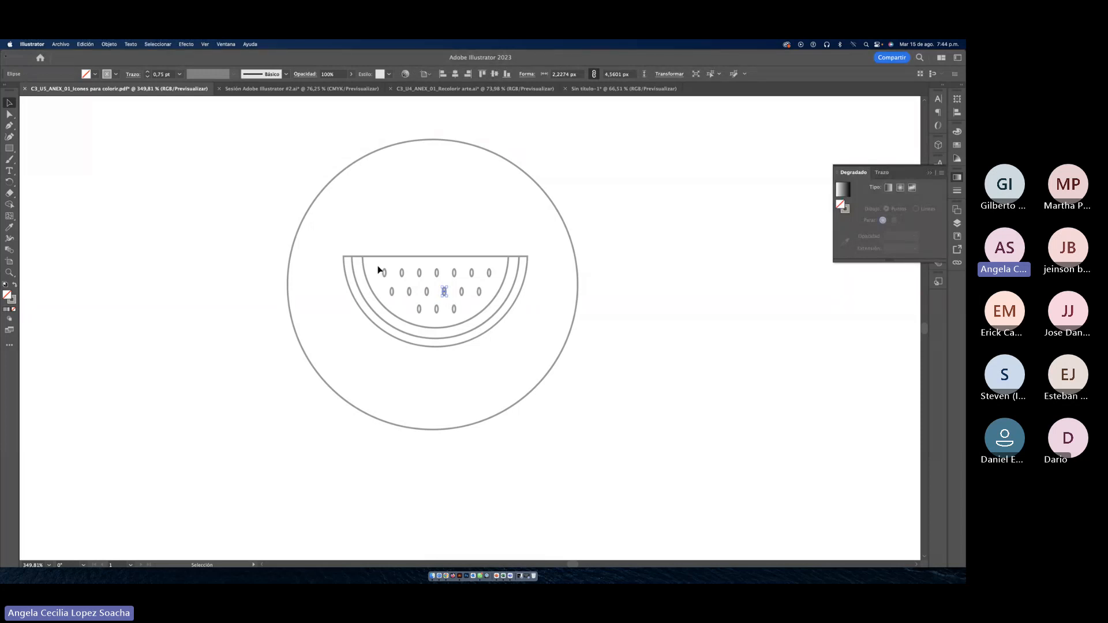
drag(376, 264, 492, 314)
shift+click(488, 312)
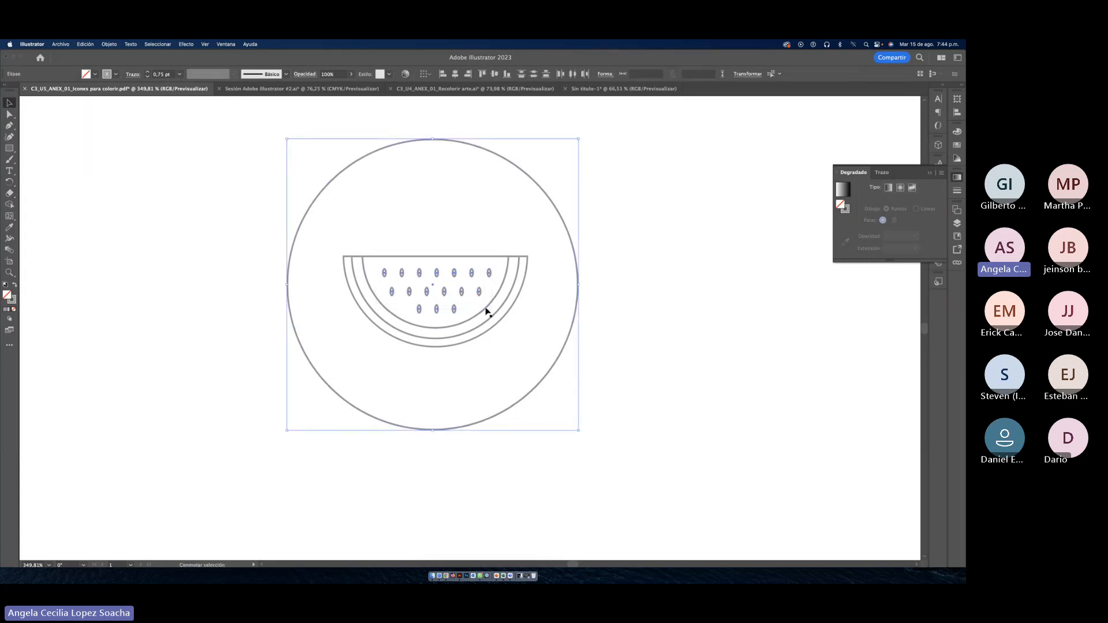
shift+click(458, 429)
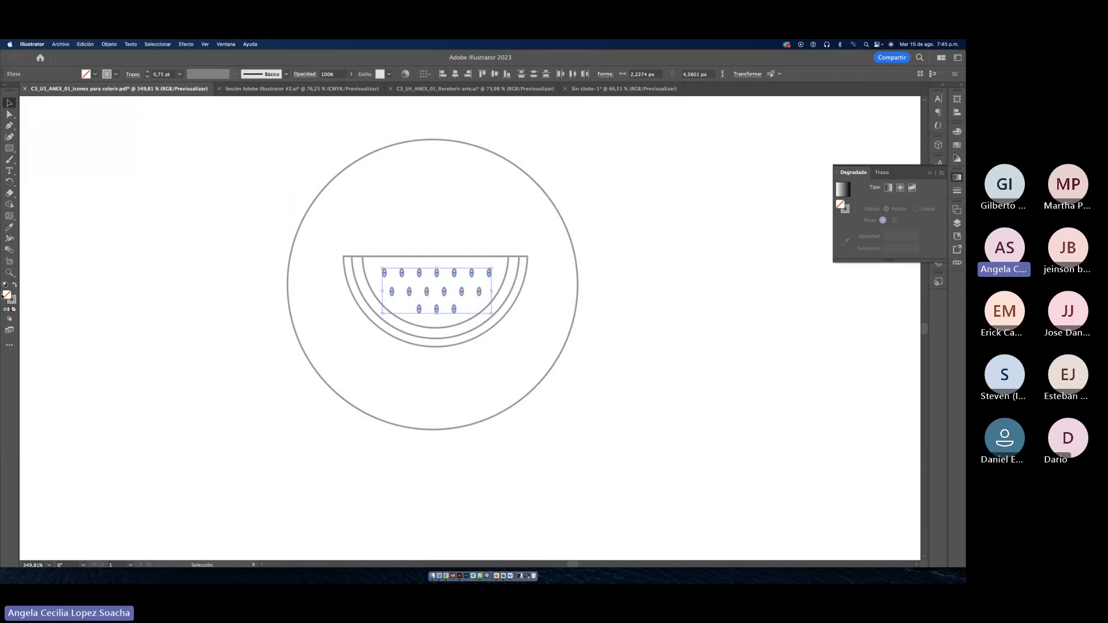
double_click(7, 295)
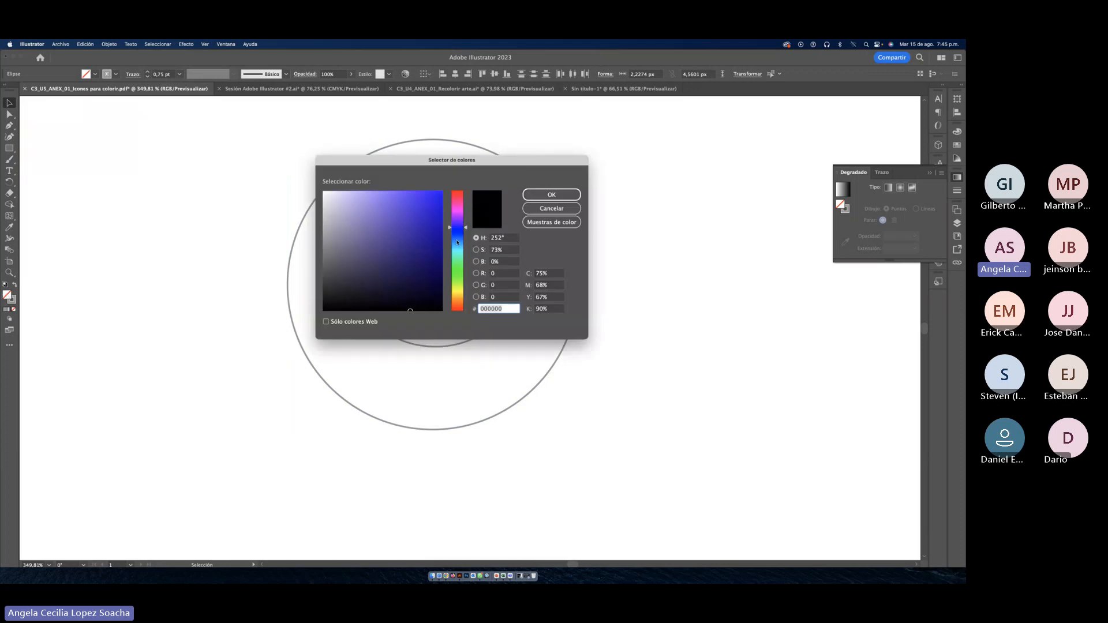
click(442, 312)
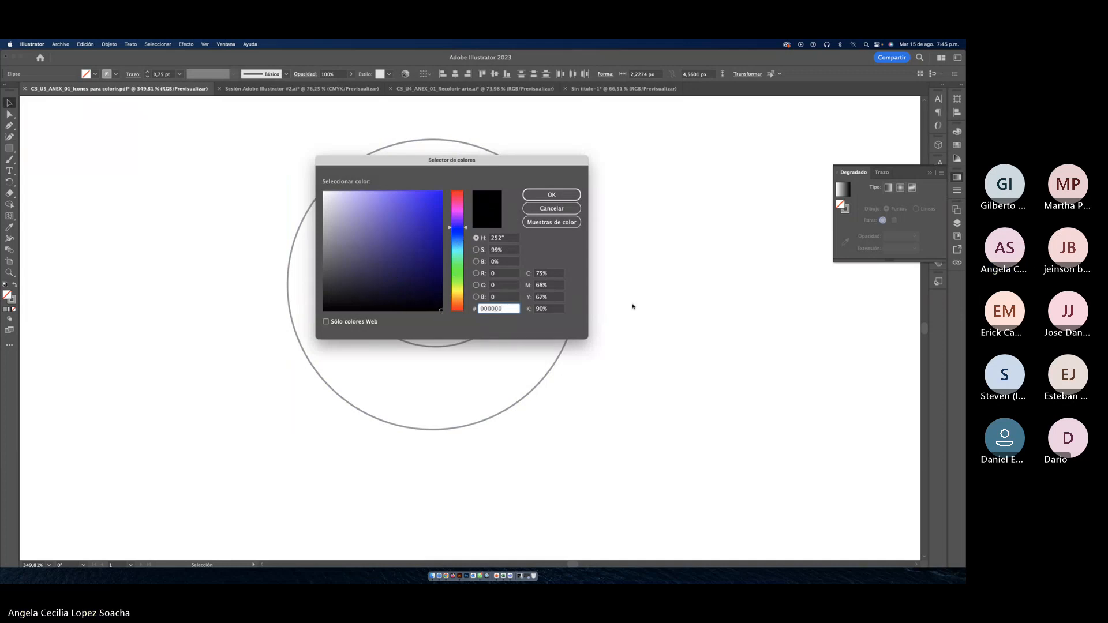
click(574, 194)
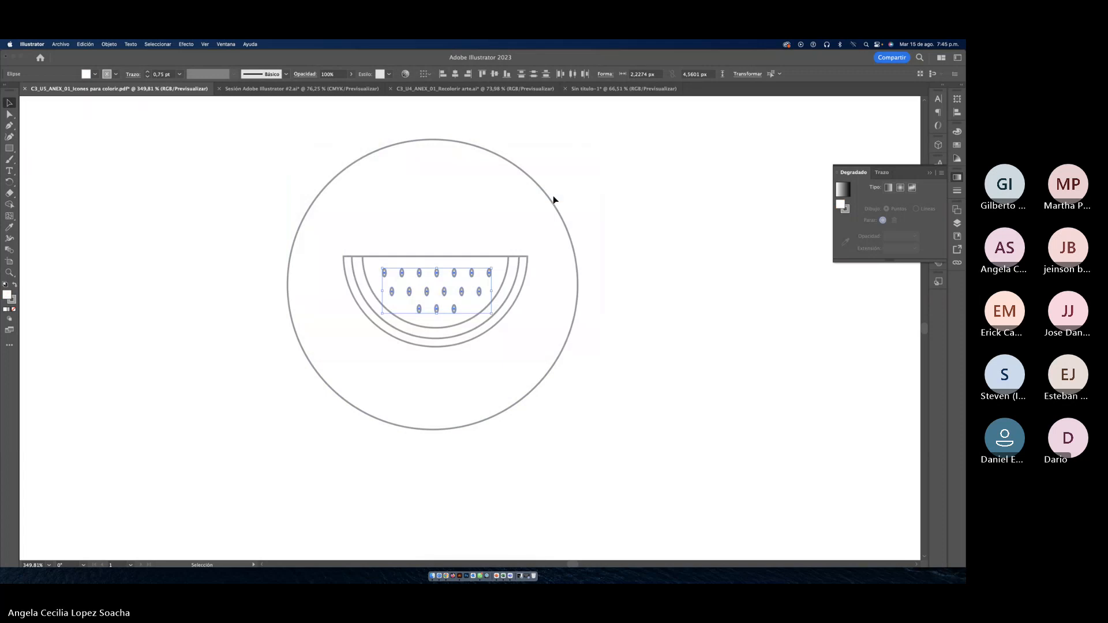
double_click(7, 295)
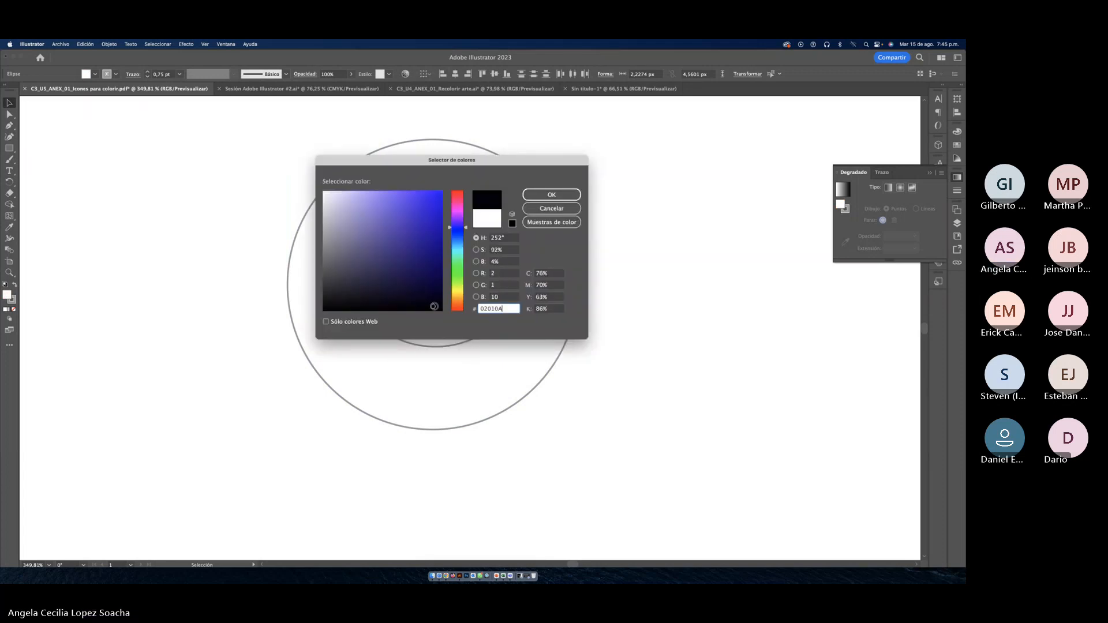
click(536, 195)
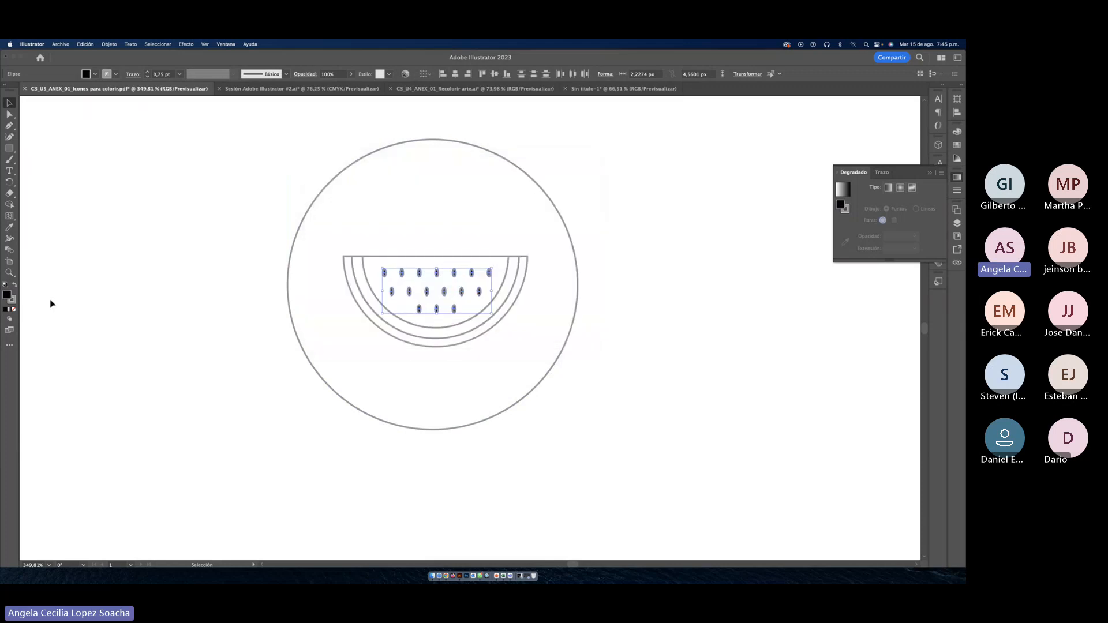
click(13, 310)
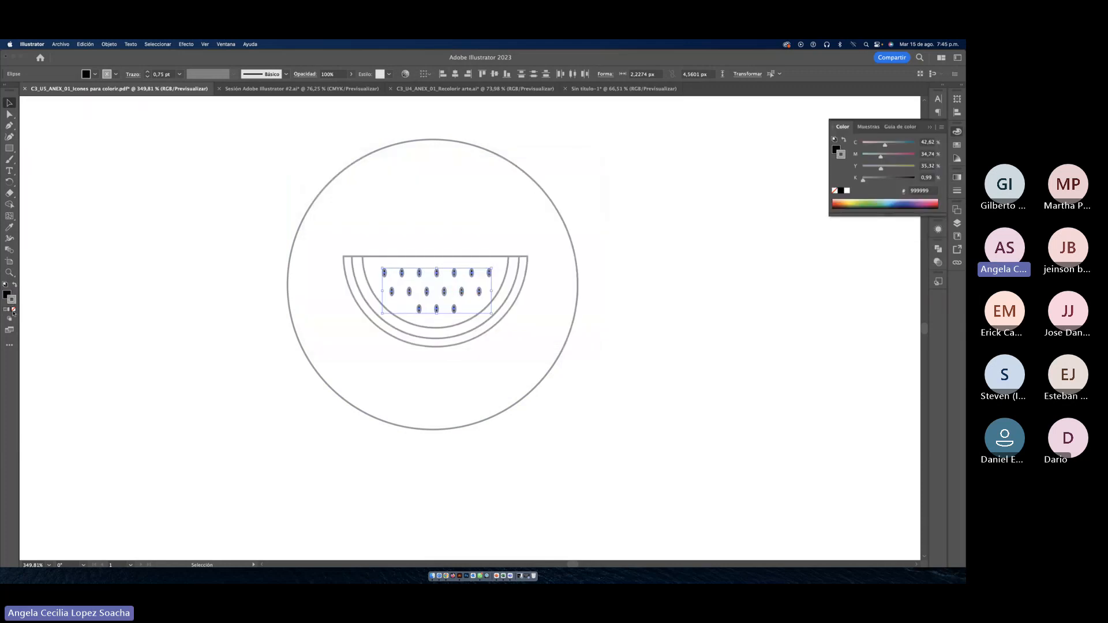
click(110, 303)
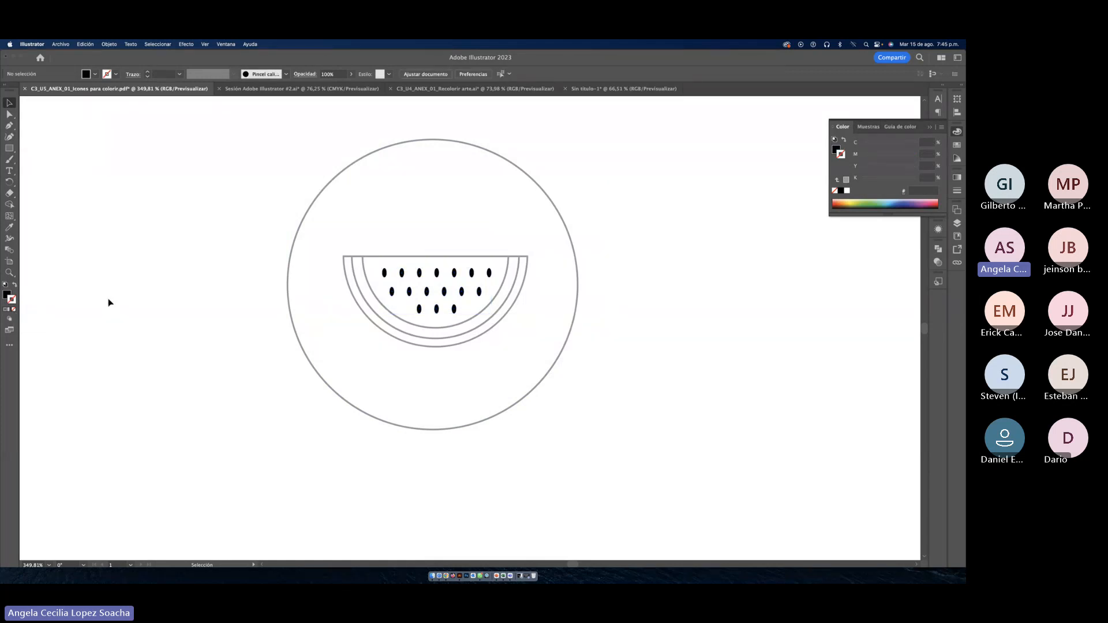
Step: Select only the middle watermelon's seeds, leaving out the surrounding circle, and apply the dark brown of the palette circle with the Eyedropper
click(371, 288)
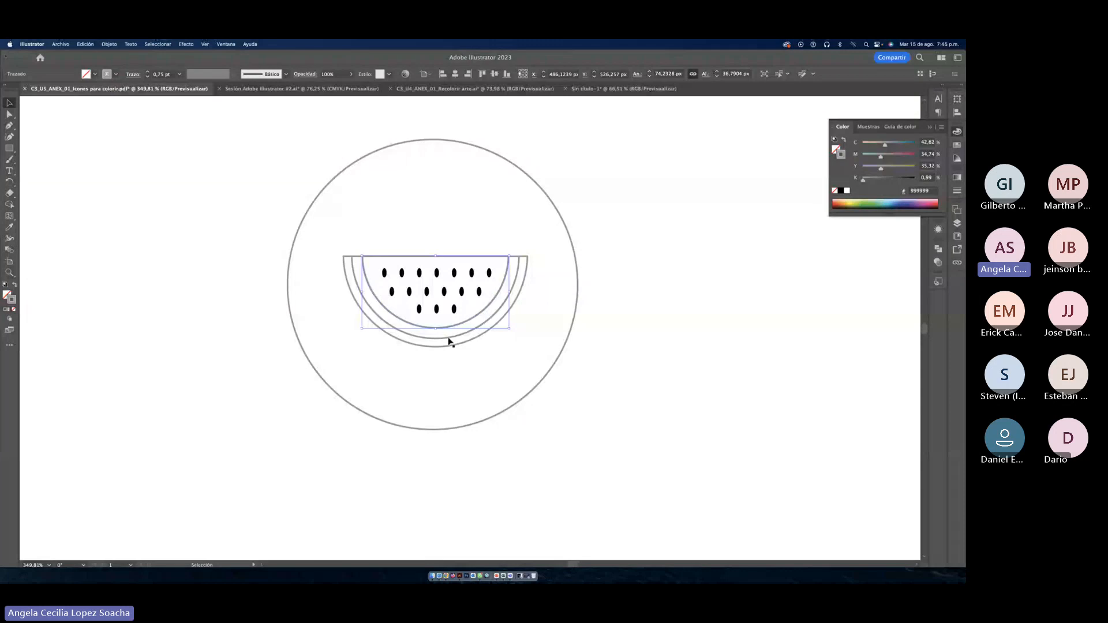
key(z)
drag(481, 354, 392, 344)
scroll(391, 343, right, 3)
scroll(392, 343, up, 1)
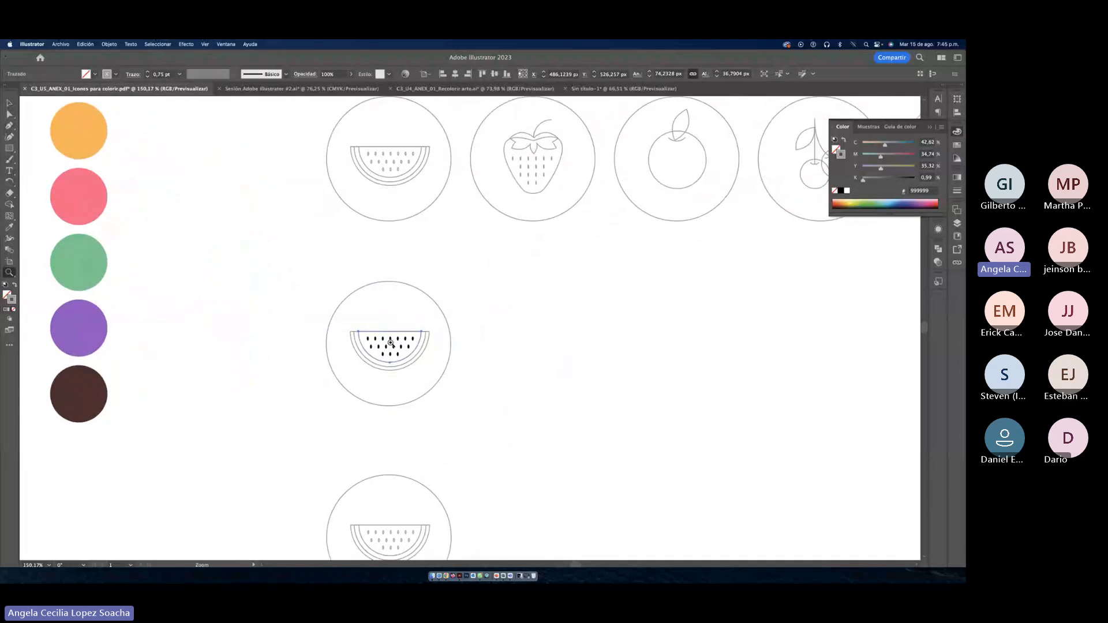
scroll(391, 344, left, 1)
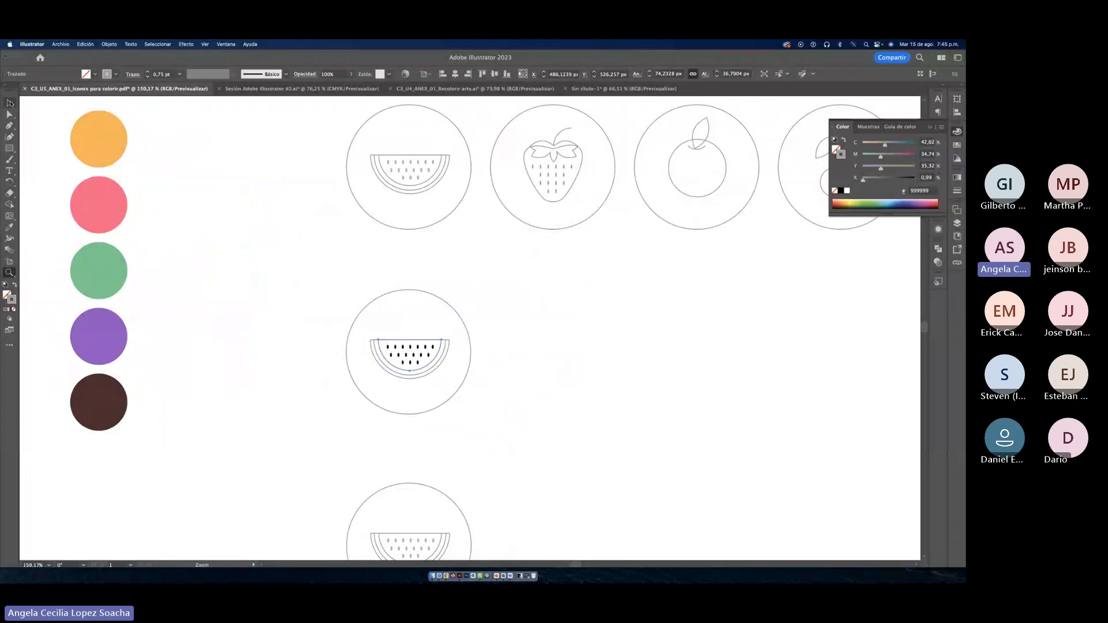
click(10, 102)
click(386, 364)
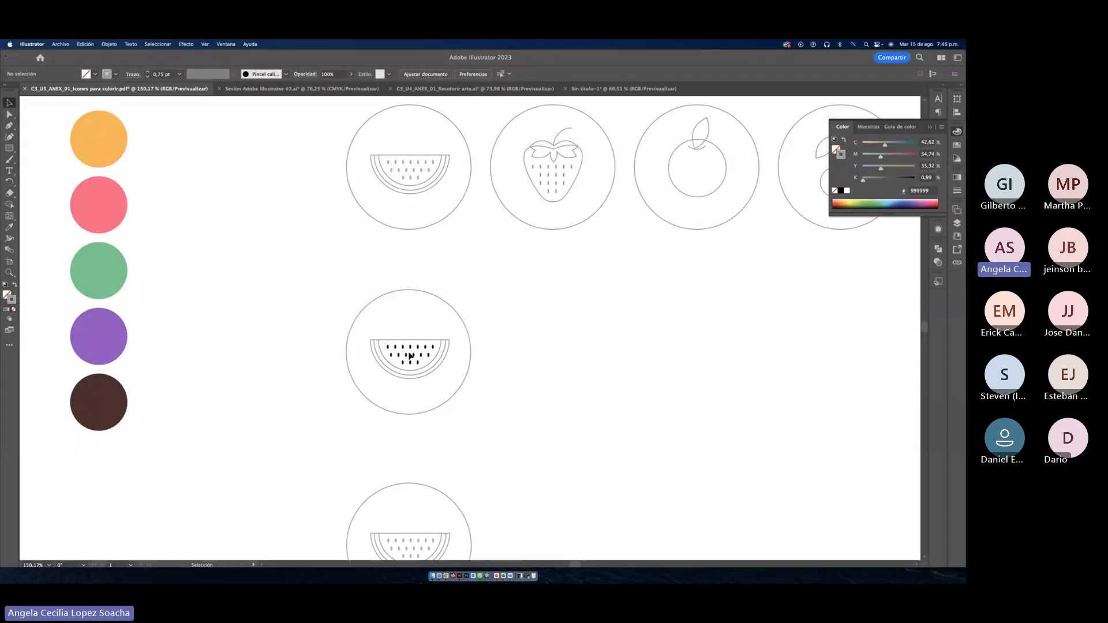
click(437, 367)
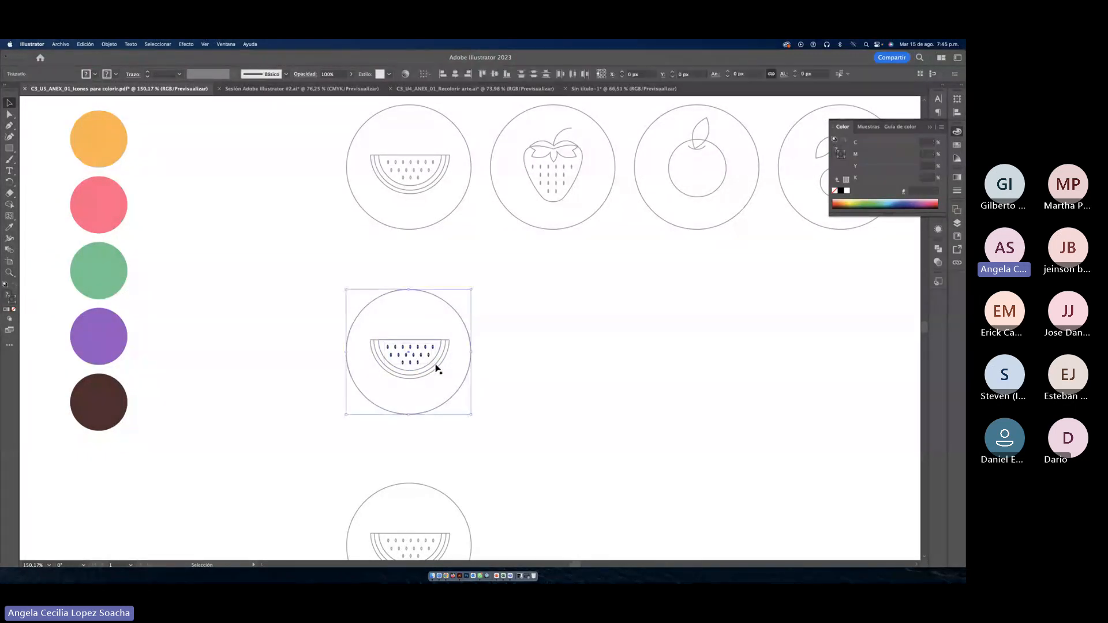
shift+click(466, 375)
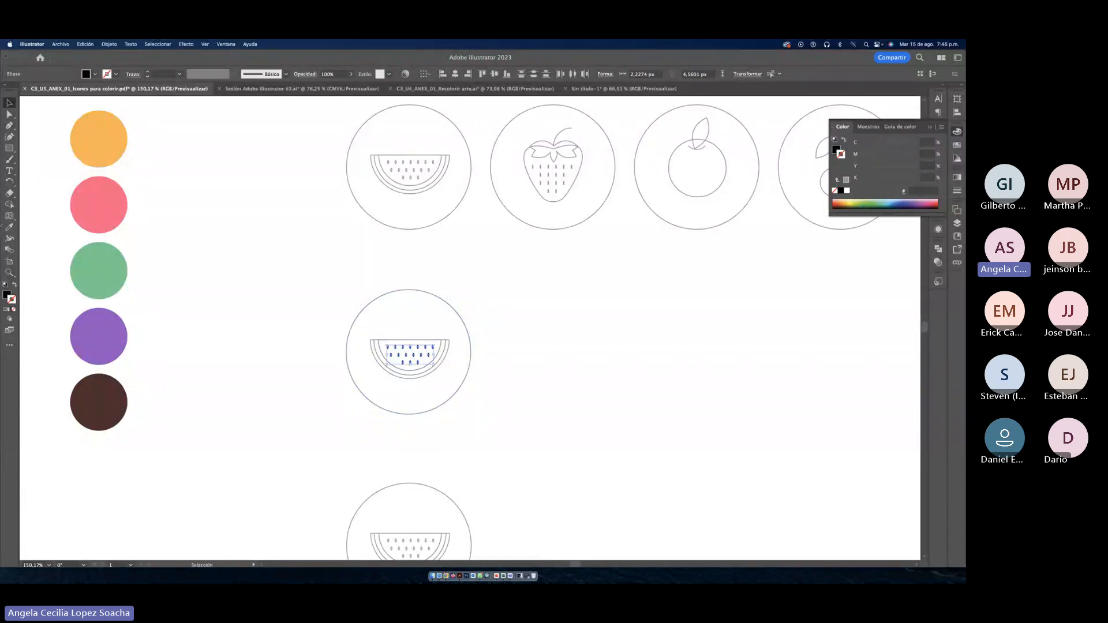
click(9, 227)
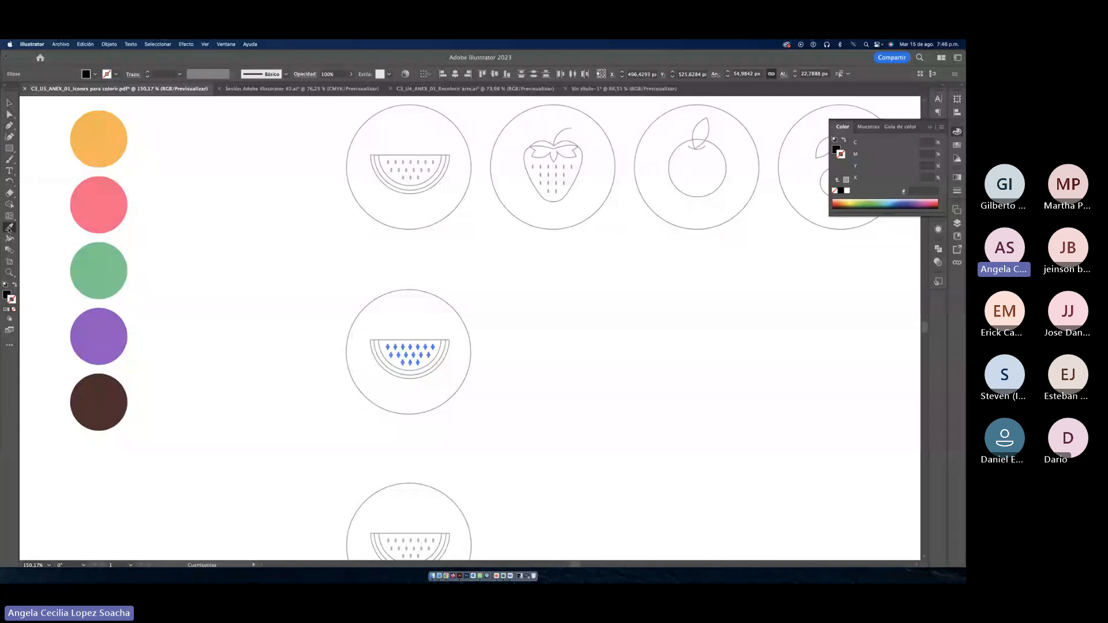
click(105, 397)
key(v)
click(268, 247)
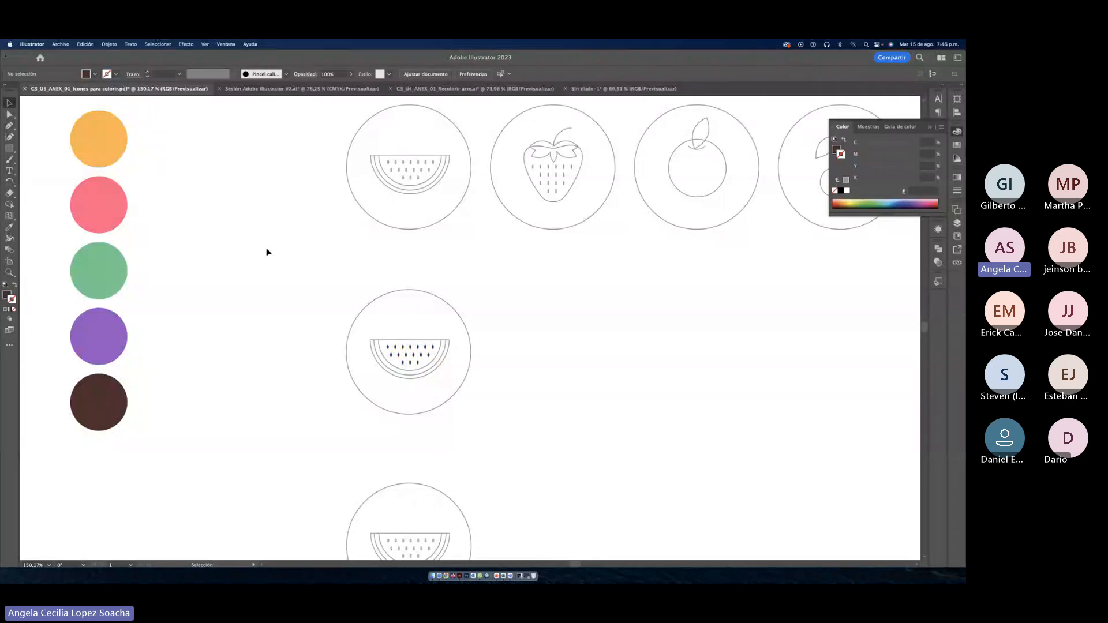
Step: Undo the middle watermelon seeds' brown recolouring, stroke removal and near-black fill, and clear the selection
key(super+z)
key(super+z)
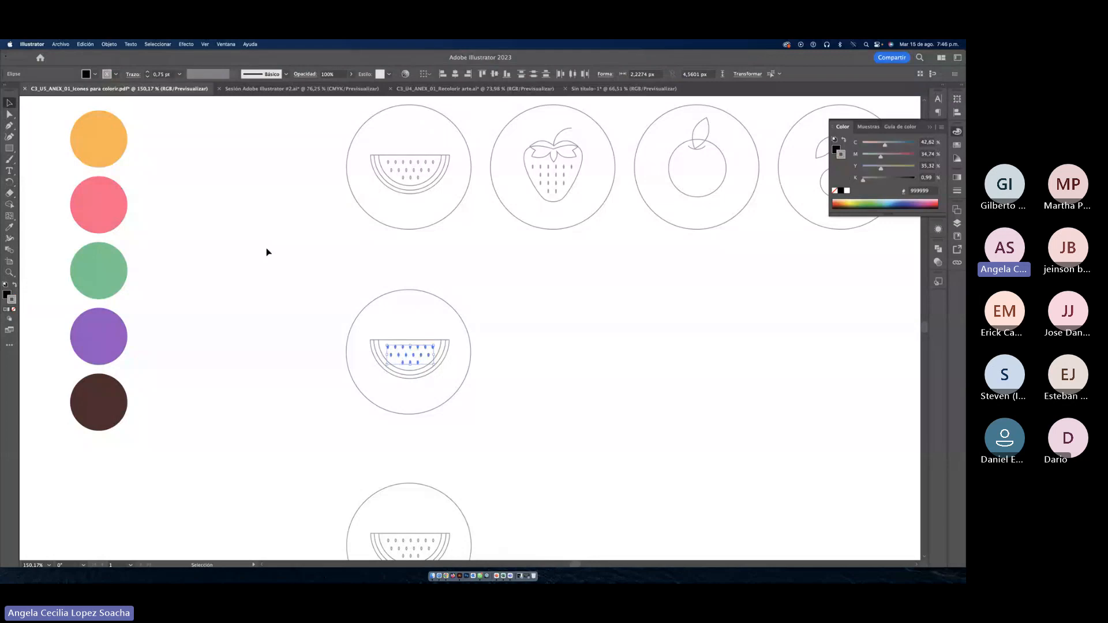
click(266, 249)
key(super+z)
click(284, 208)
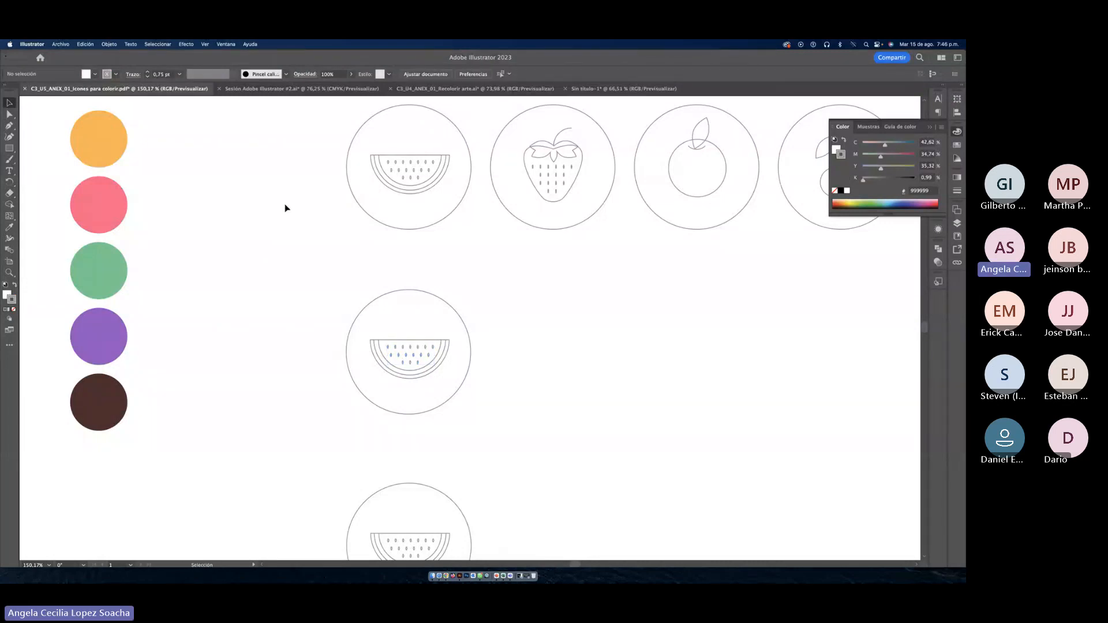
click(386, 160)
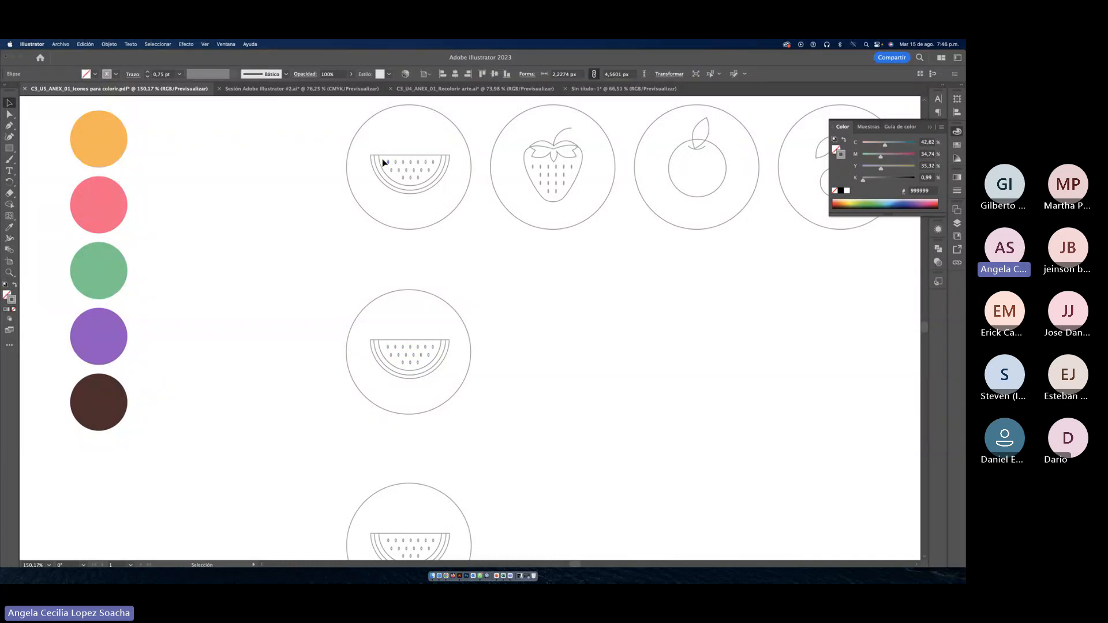
click(384, 158)
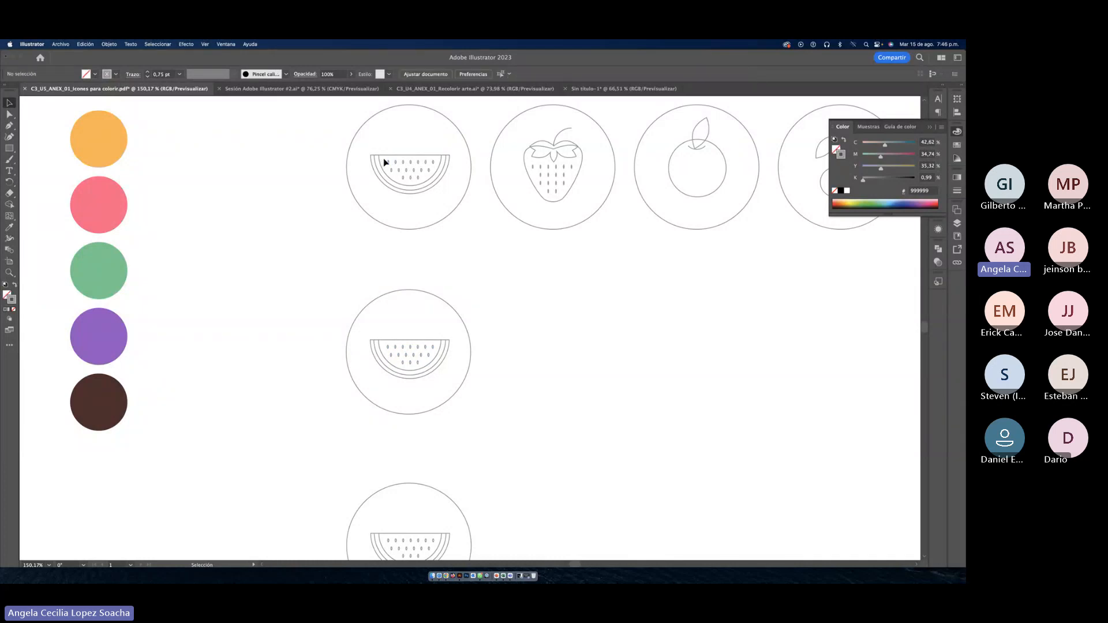
click(439, 176)
shift+click(441, 172)
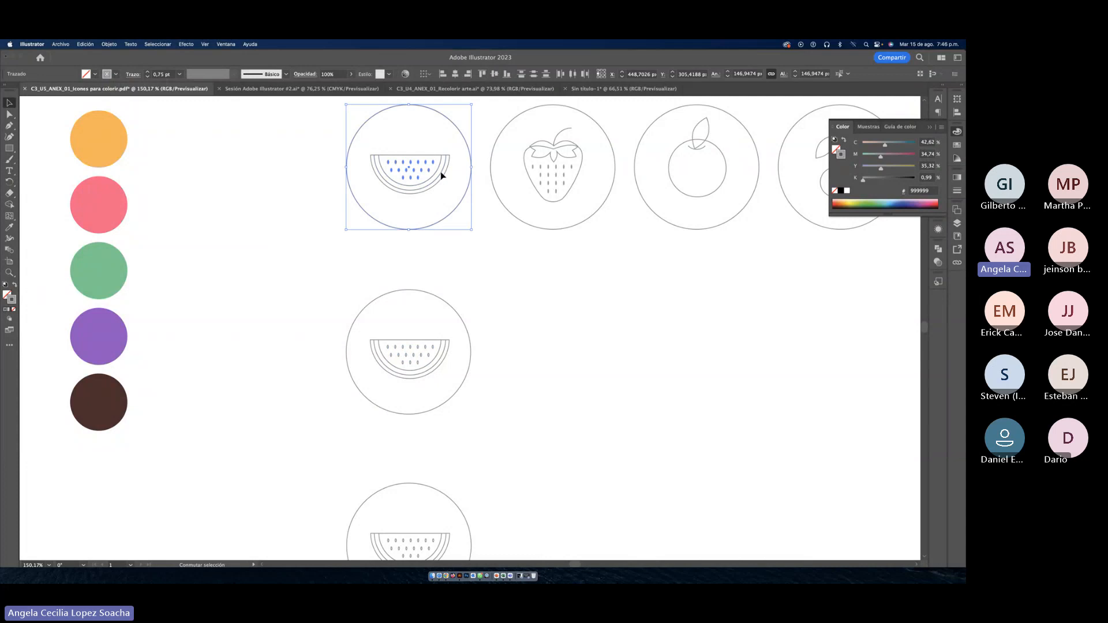
shift+click(457, 206)
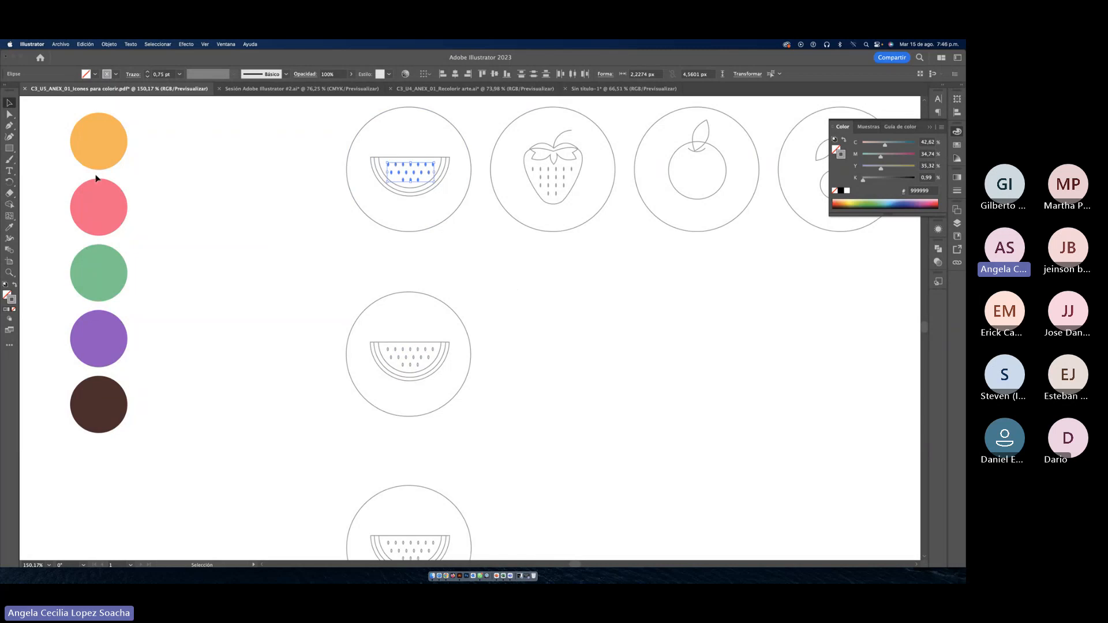
scroll(96, 178, up, 3)
scroll(96, 179, down, 2)
scroll(96, 178, left, 1)
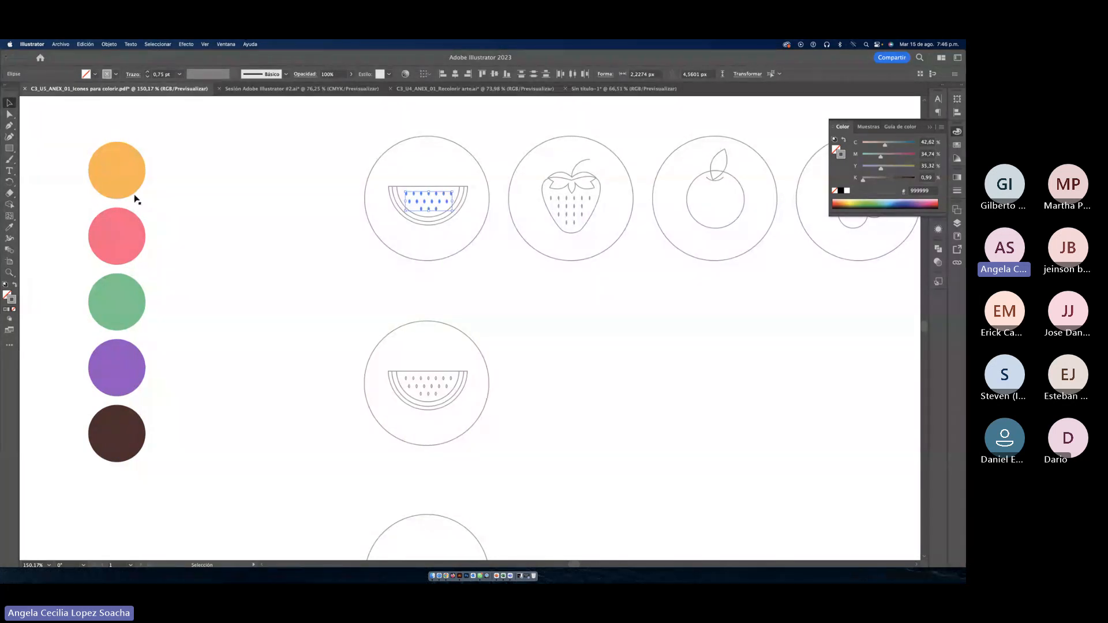
click(226, 217)
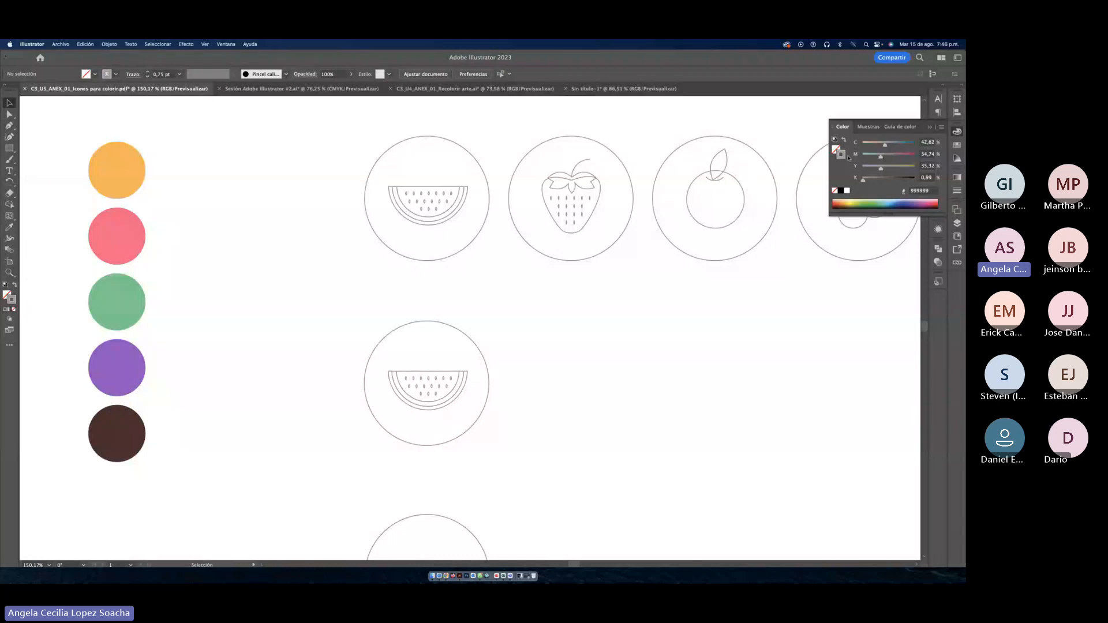
Step: Show the document's swatches and select the five coloured palette circles, from orange to dark brown
click(868, 127)
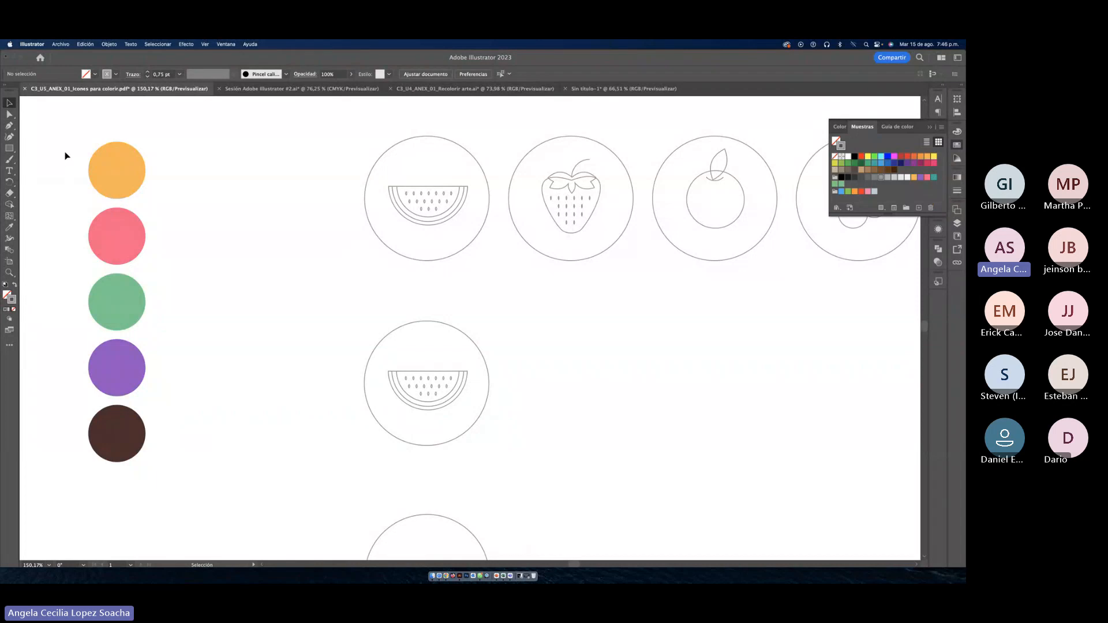
drag(64, 141, 172, 486)
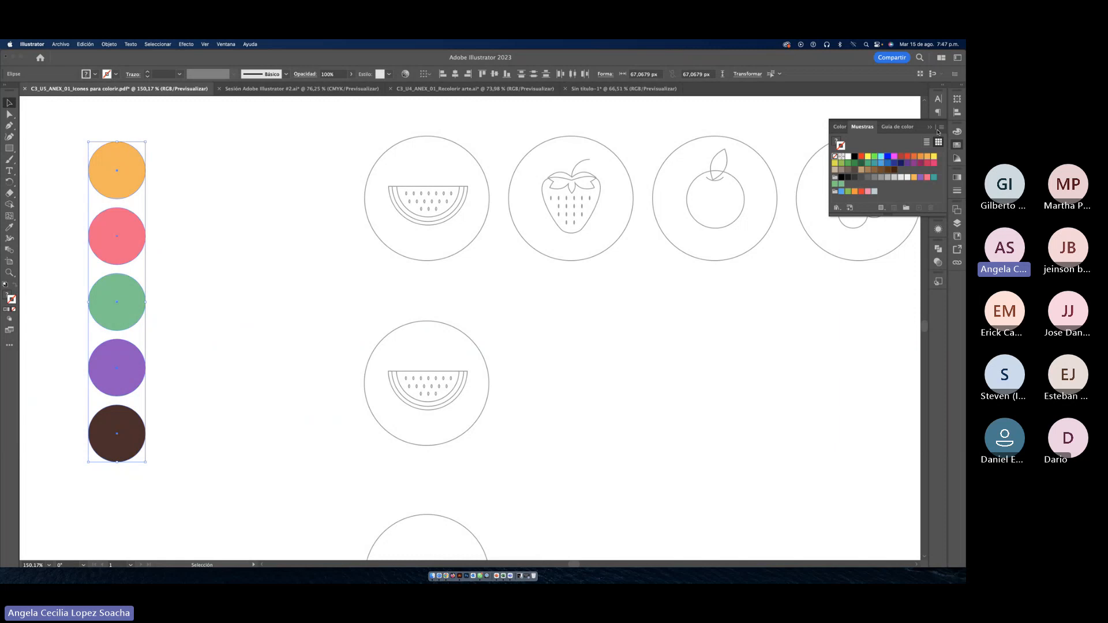
click(226, 45)
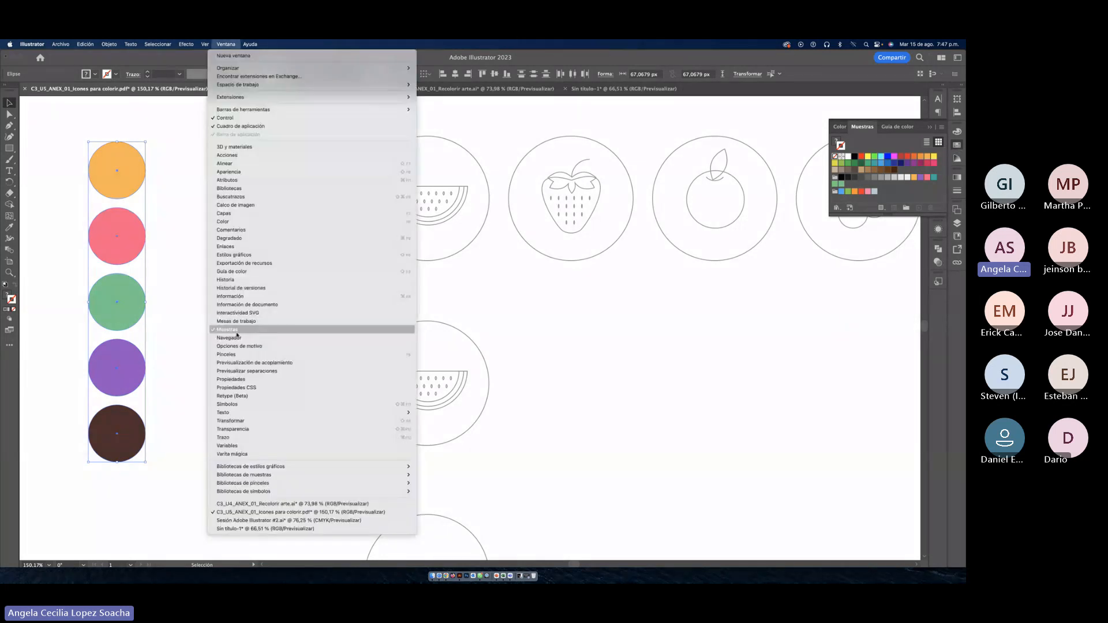
click(883, 186)
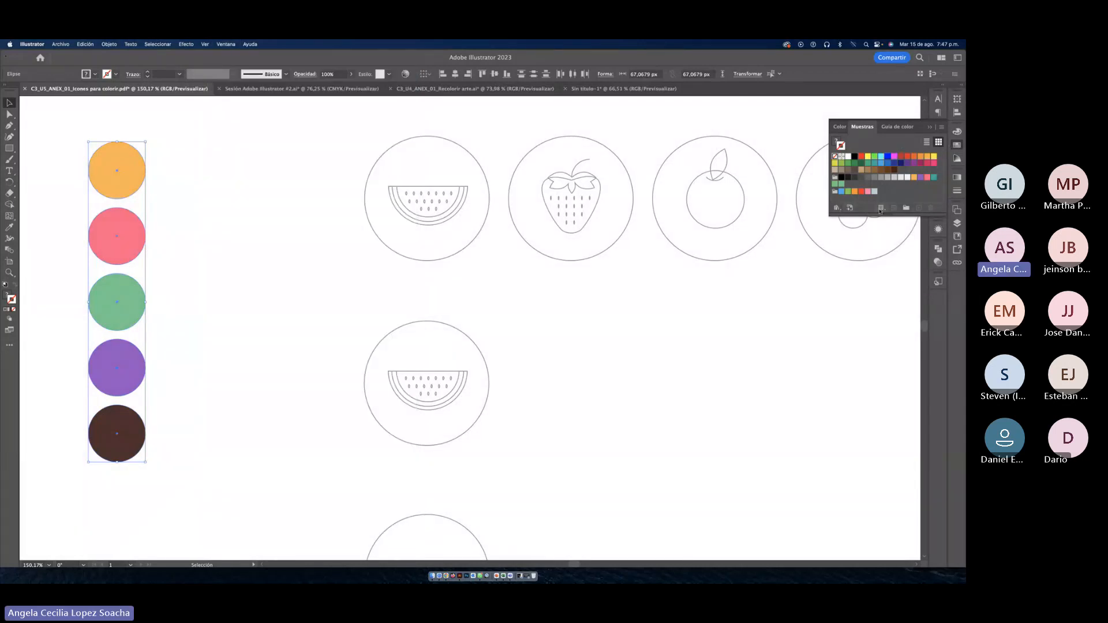
click(838, 208)
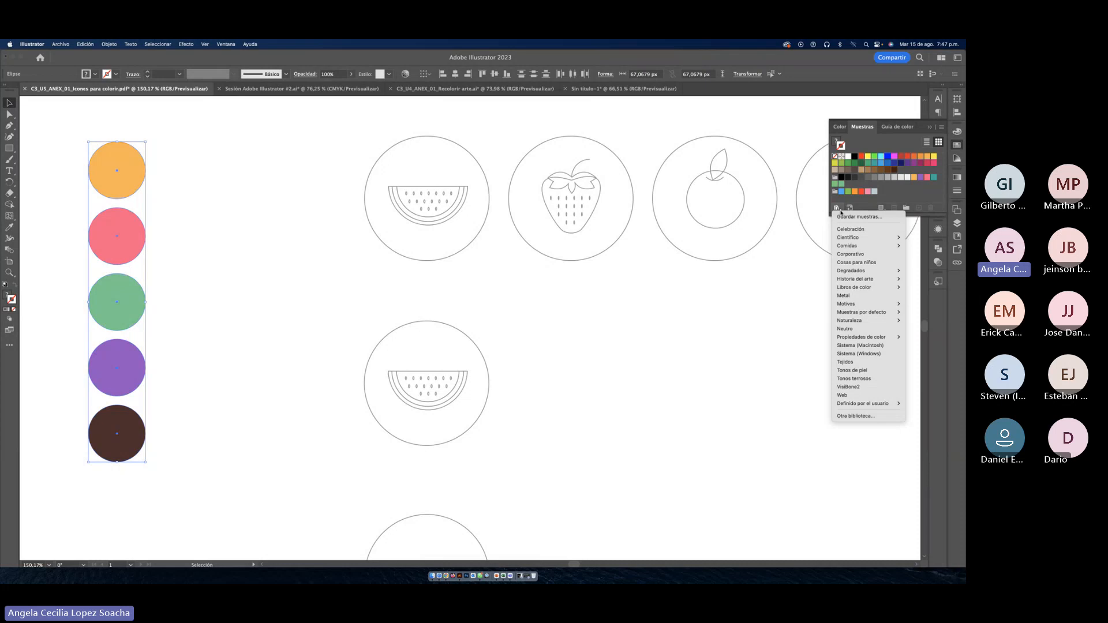
mouse_move(855, 238)
click(850, 211)
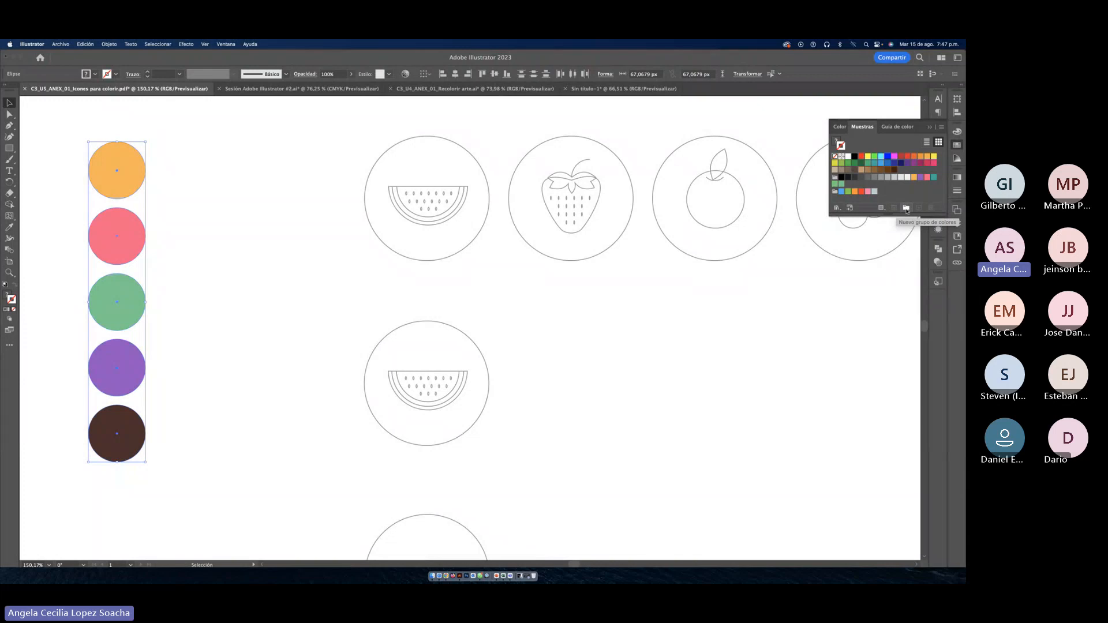
click(850, 208)
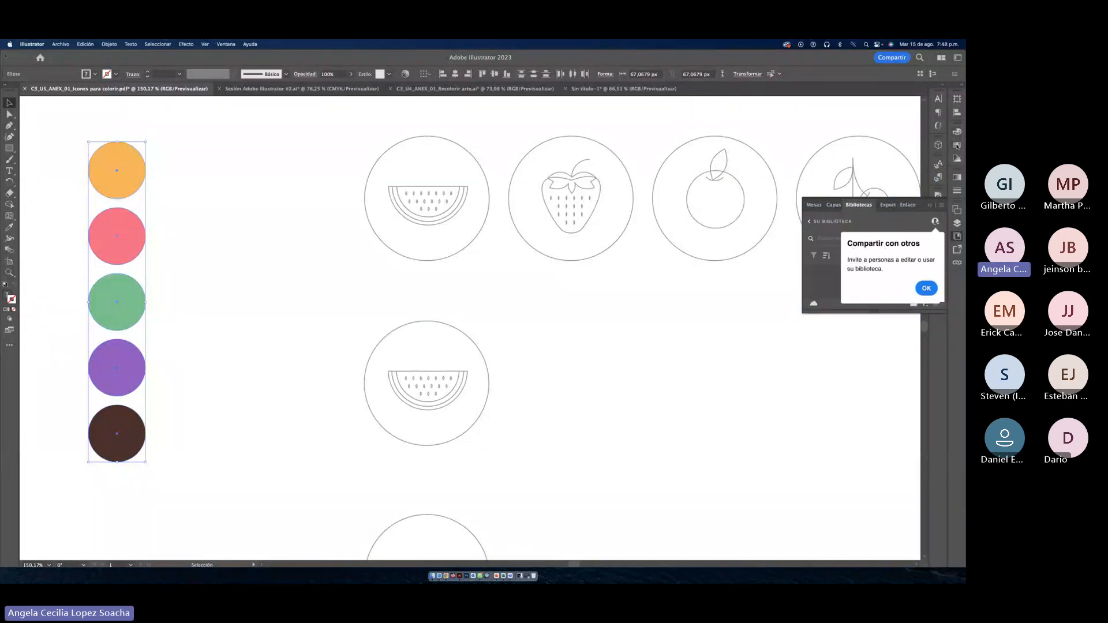
click(957, 145)
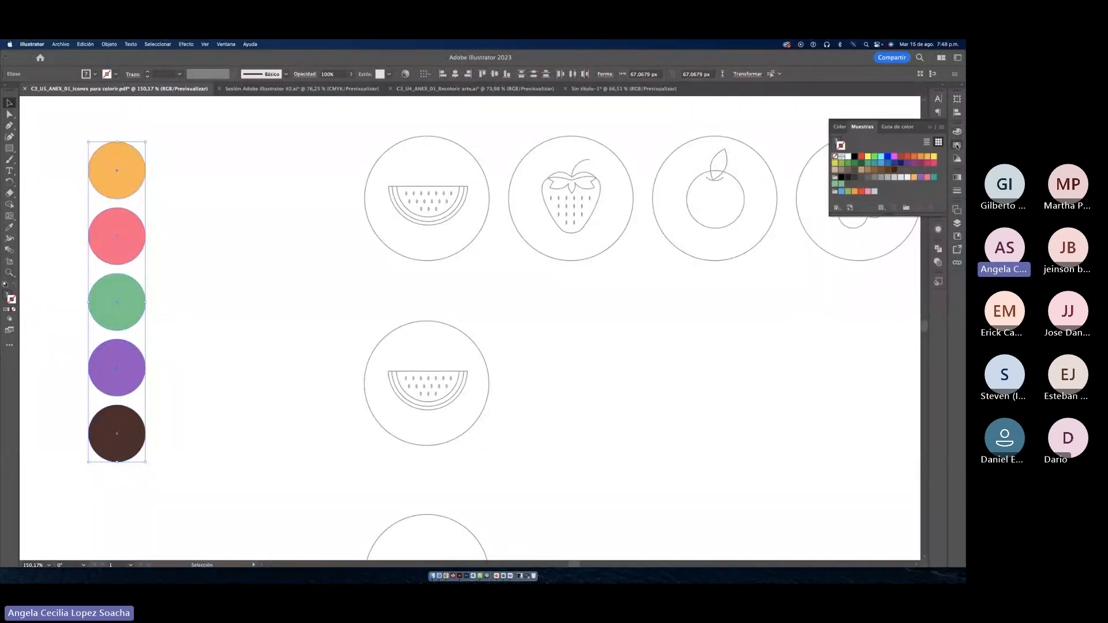
Step: Create a swatch colour group named "Frutas ejercicio" from the selected palette circles
click(906, 209)
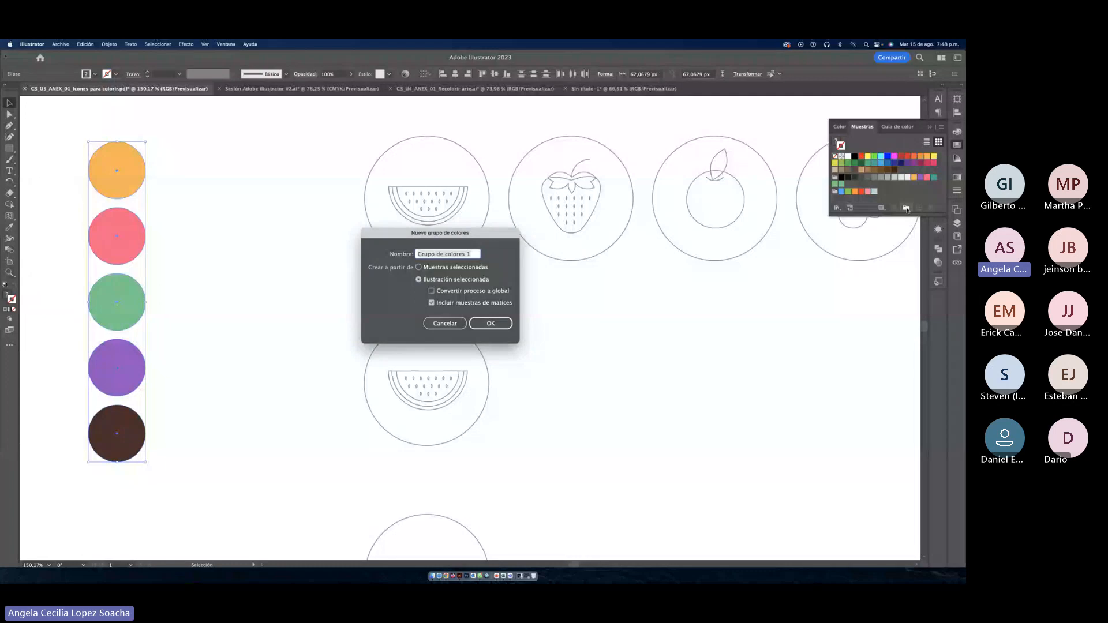
text(Frutas ejercicio)
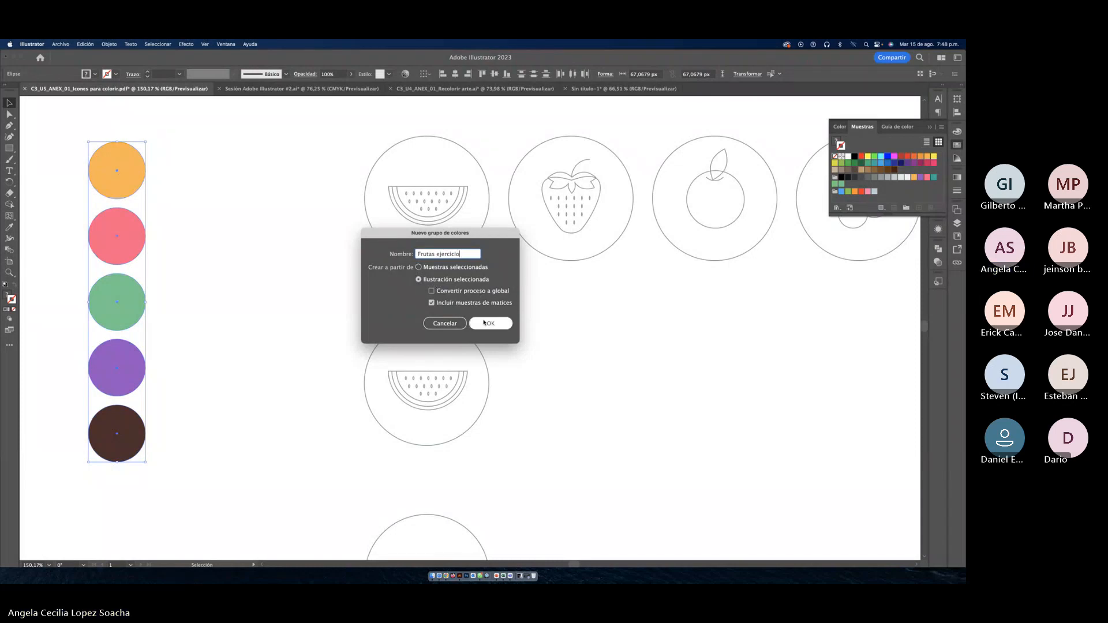
click(484, 323)
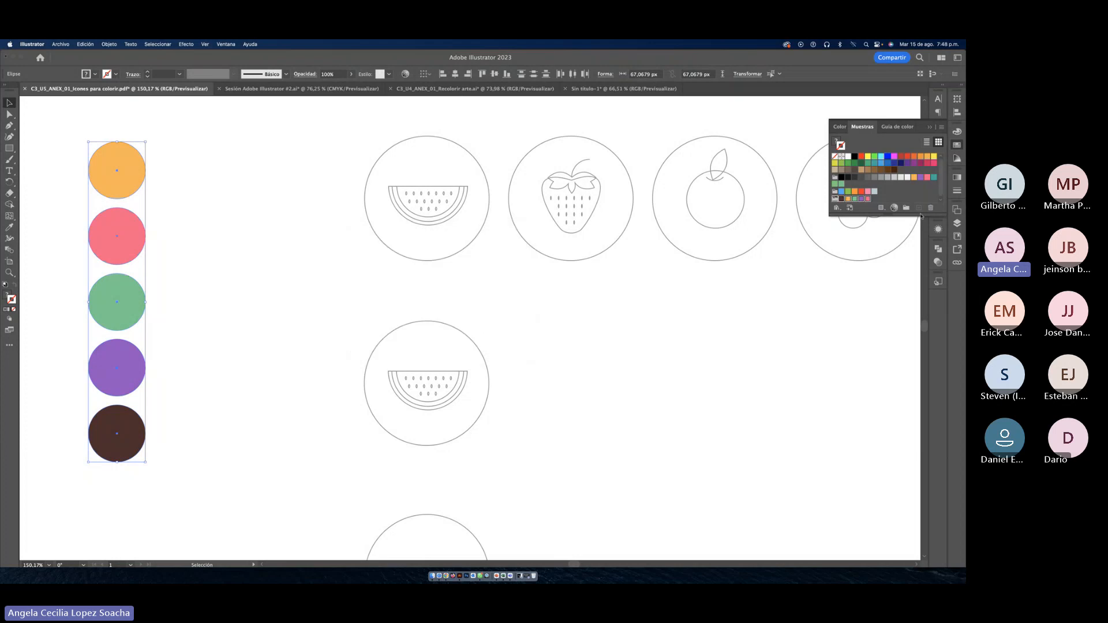
click(886, 200)
Step: Select the top watermelon's seeds without the surrounding circle, remove their stroke and fill them with the dark brown swatch of the new group
click(404, 195)
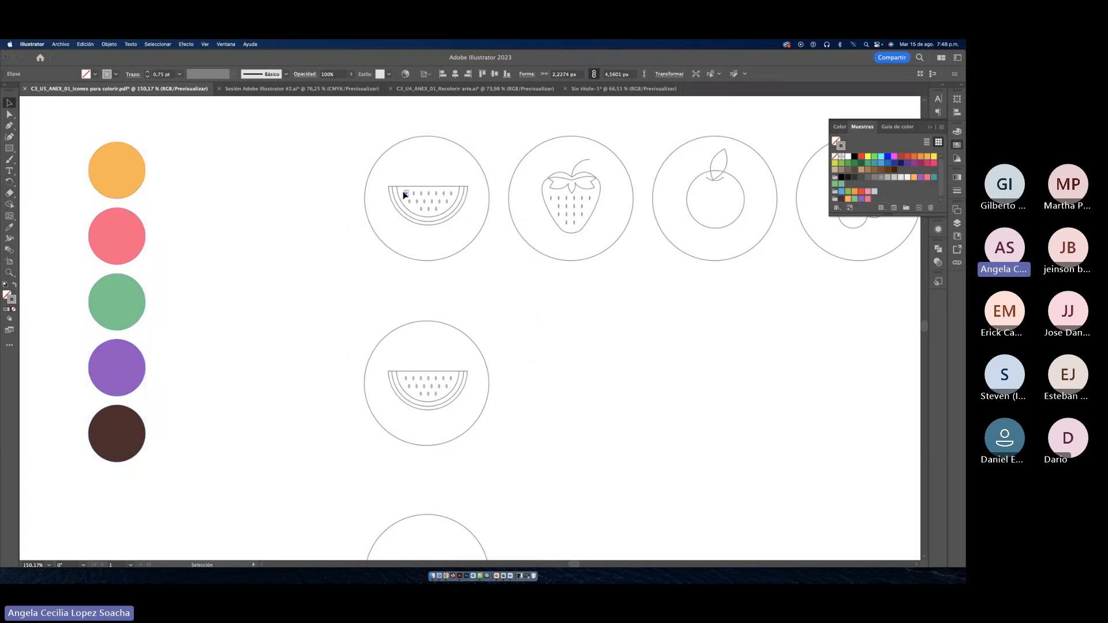
click(449, 213)
click(446, 212)
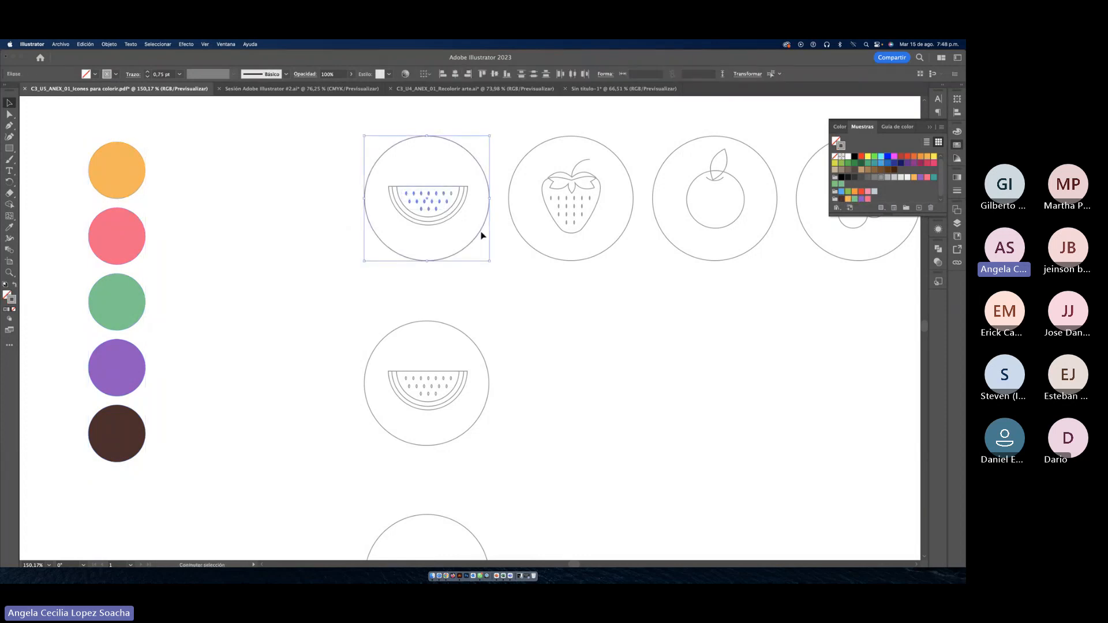
click(841, 200)
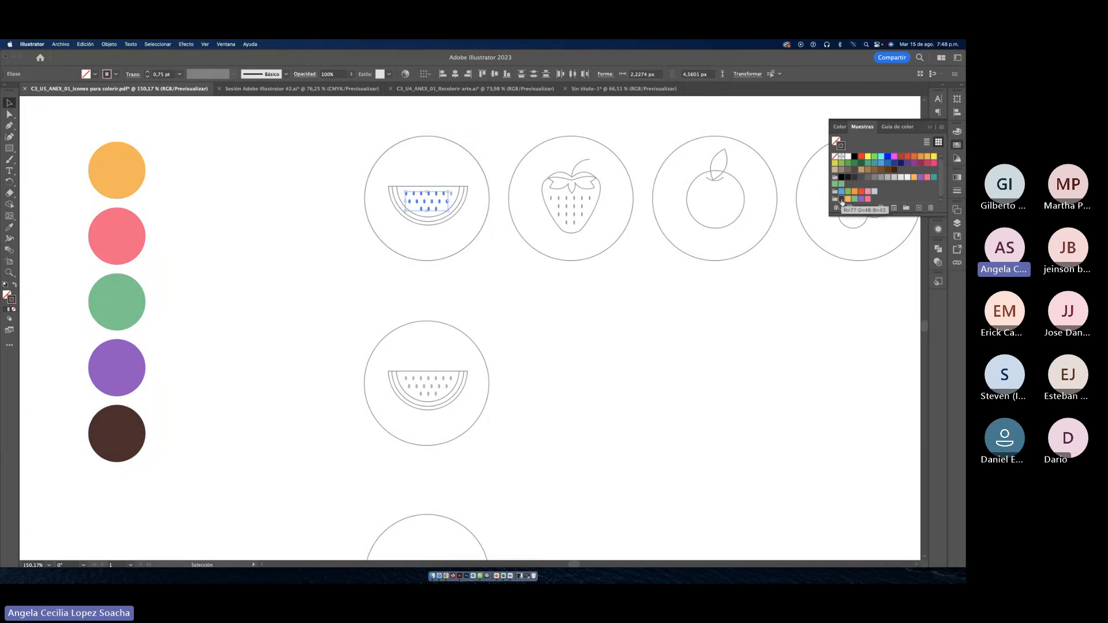
key(super+z)
click(13, 310)
click(6, 296)
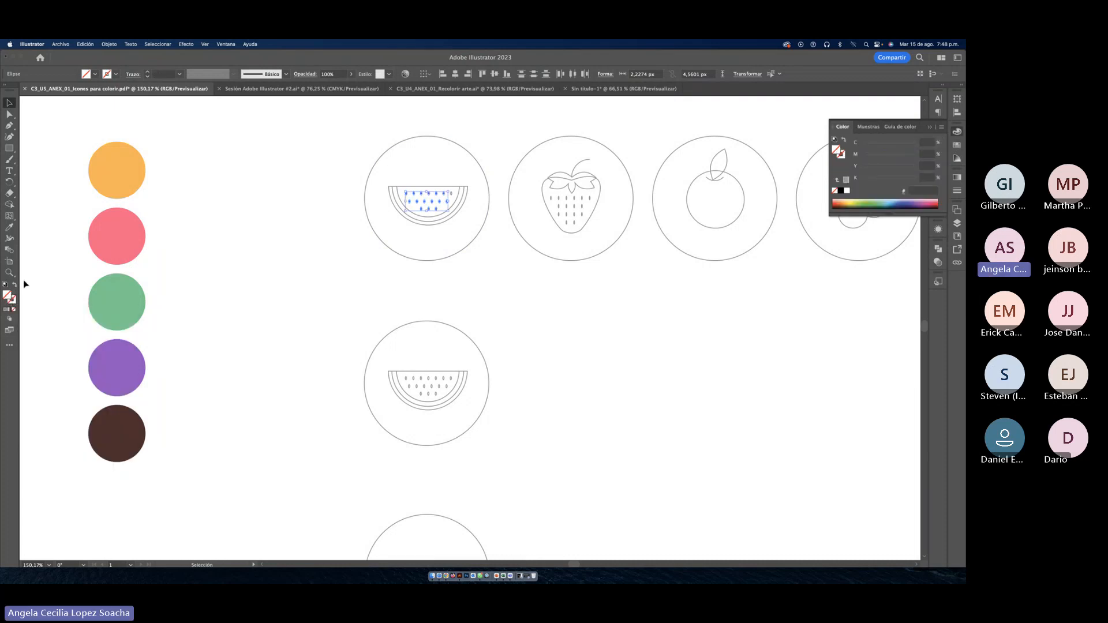
click(957, 146)
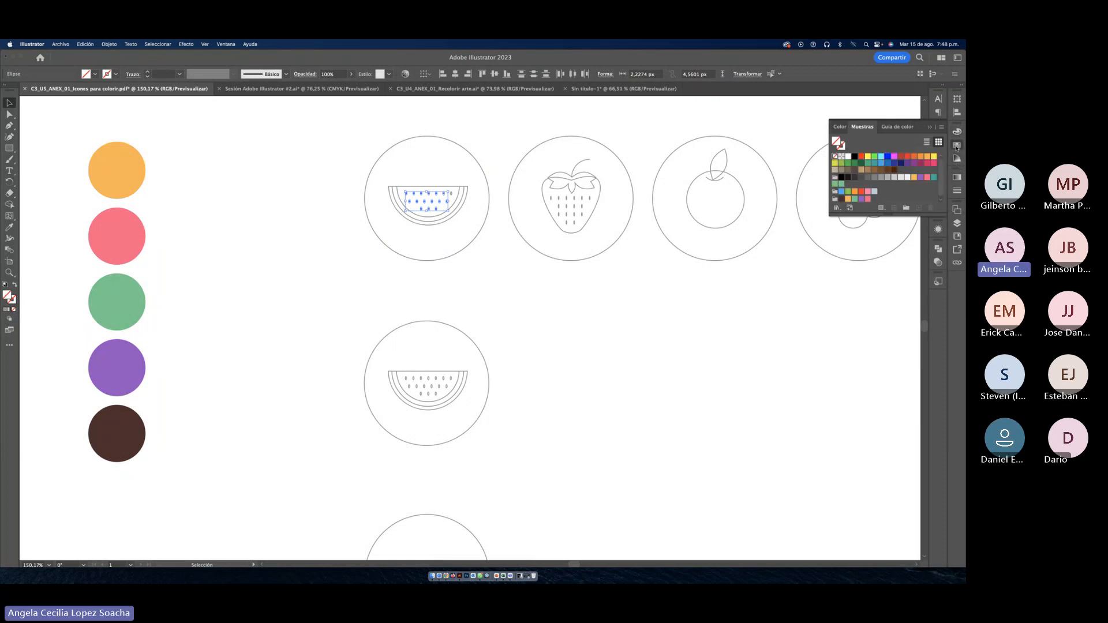
click(841, 200)
Step: Match the one uncoloured seed at the watermelon's upper right to its neighbouring seed with the Eyedropper and clear the selection
click(469, 217)
click(453, 197)
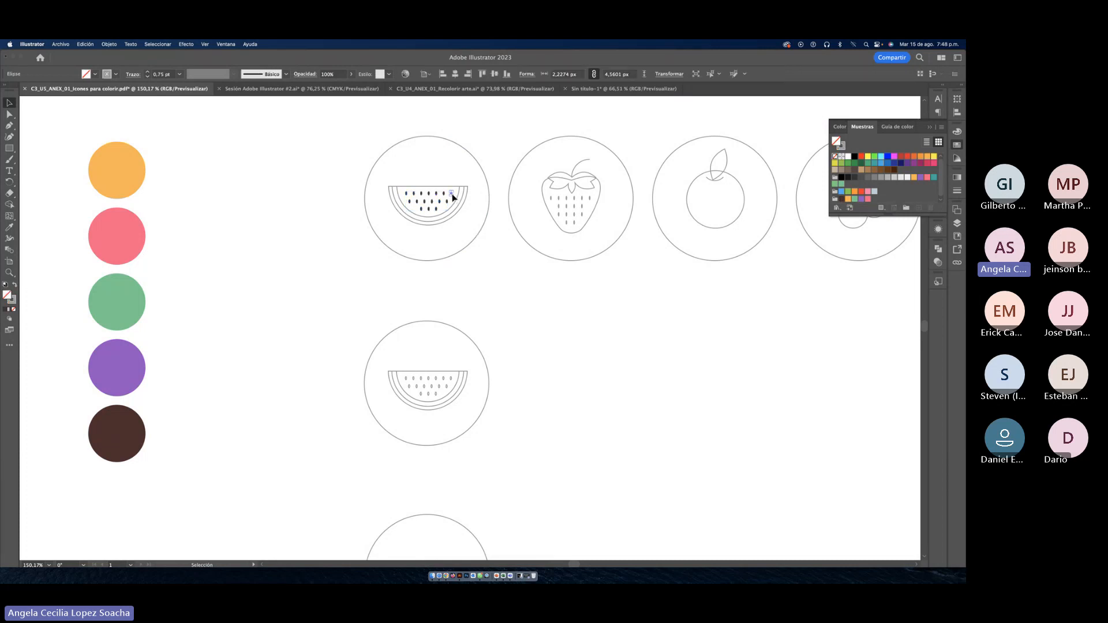
click(9, 227)
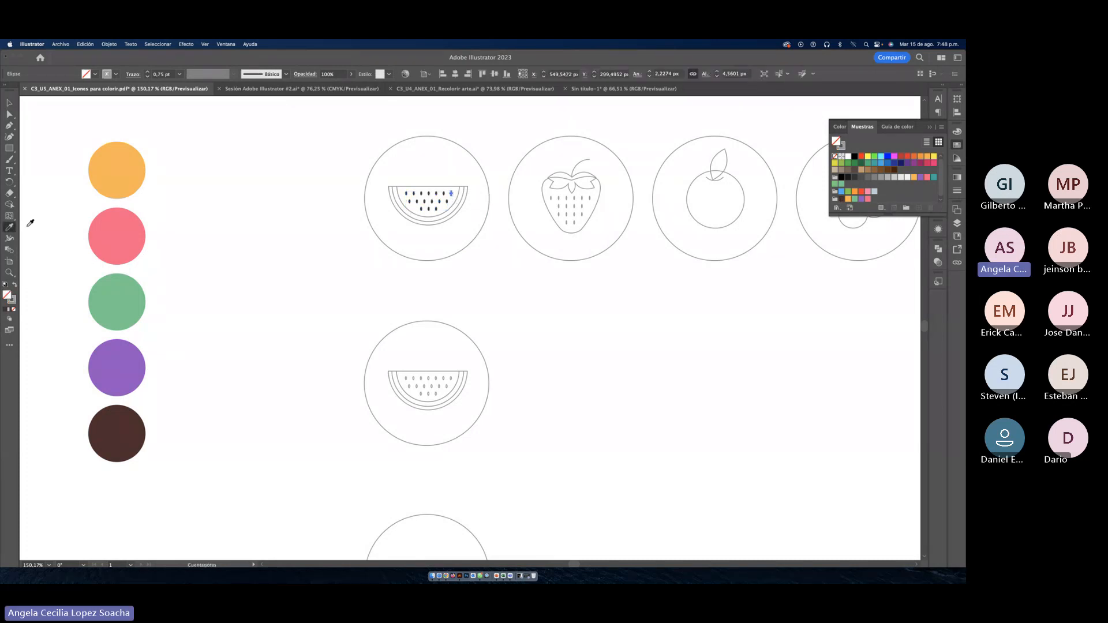
click(445, 192)
key(v)
click(271, 246)
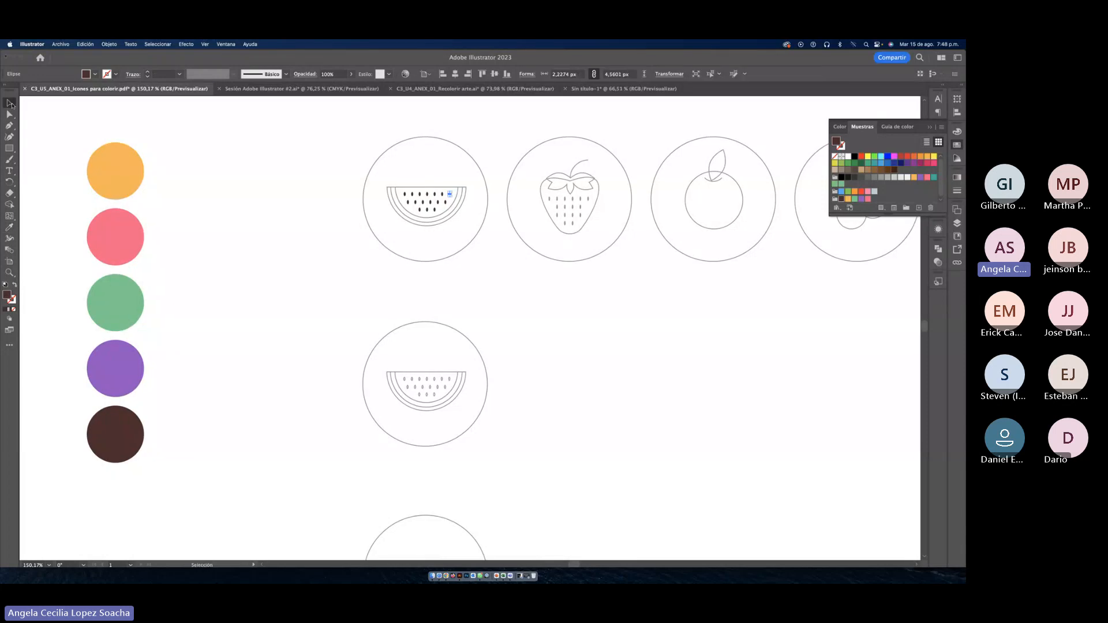
Step: Fill the inner flesh shape of the top watermelon with the pink swatch of the Frutas ejercicio group
key(z)
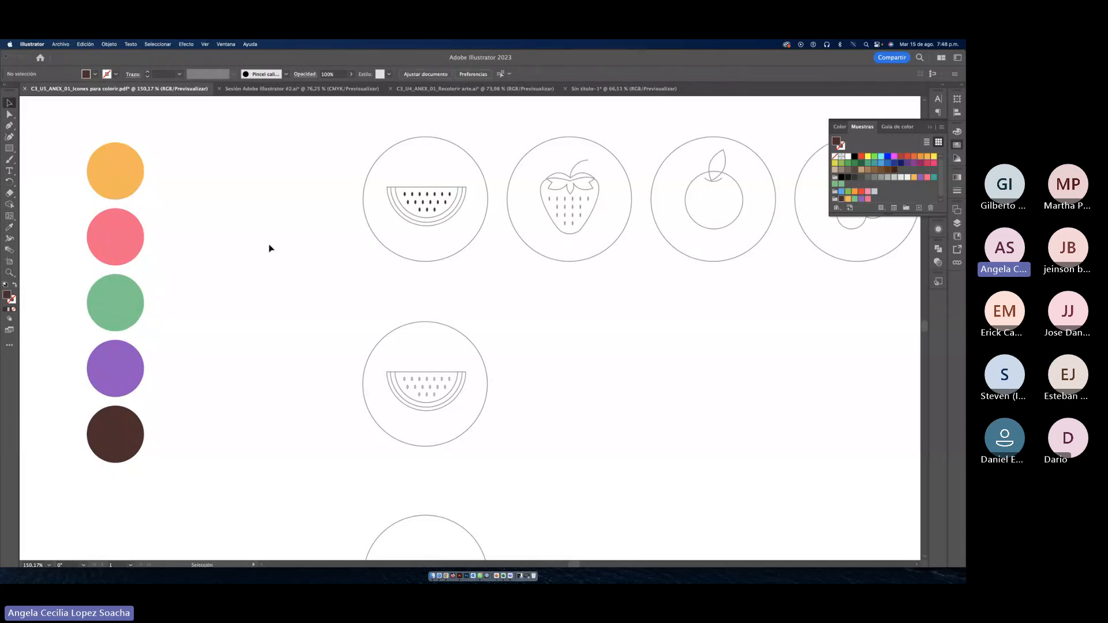
drag(267, 245, 336, 413)
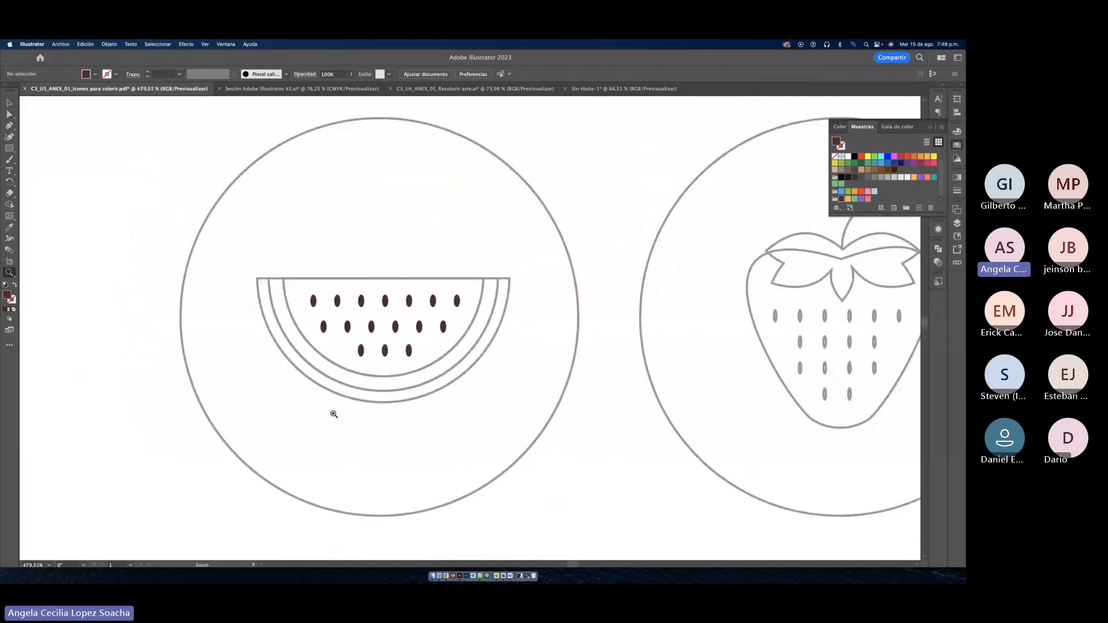
key(v)
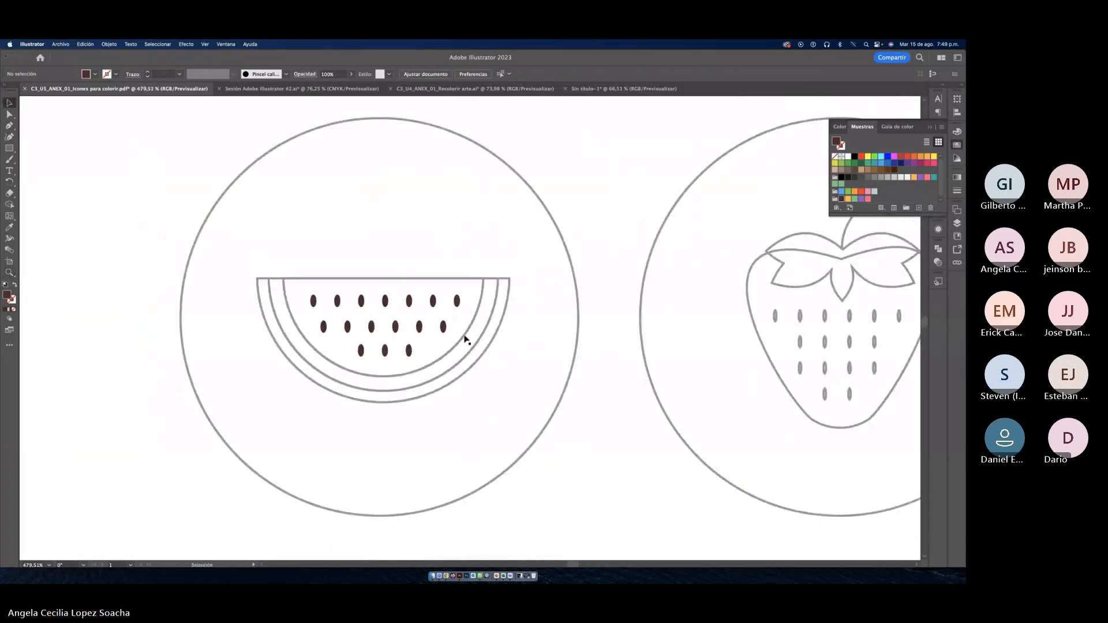
click(458, 349)
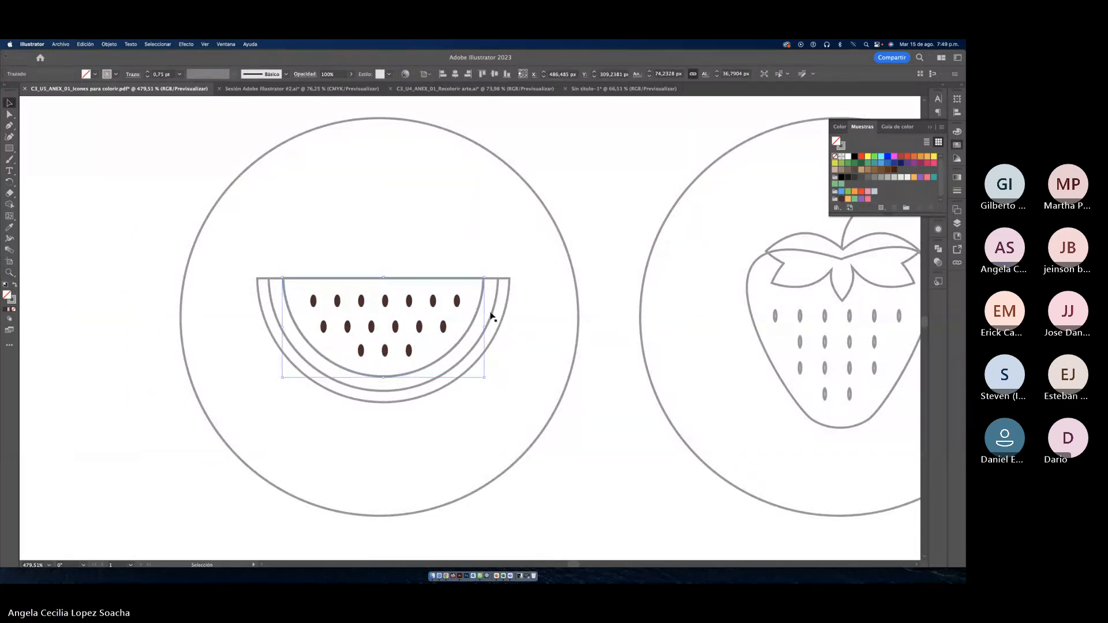
click(868, 198)
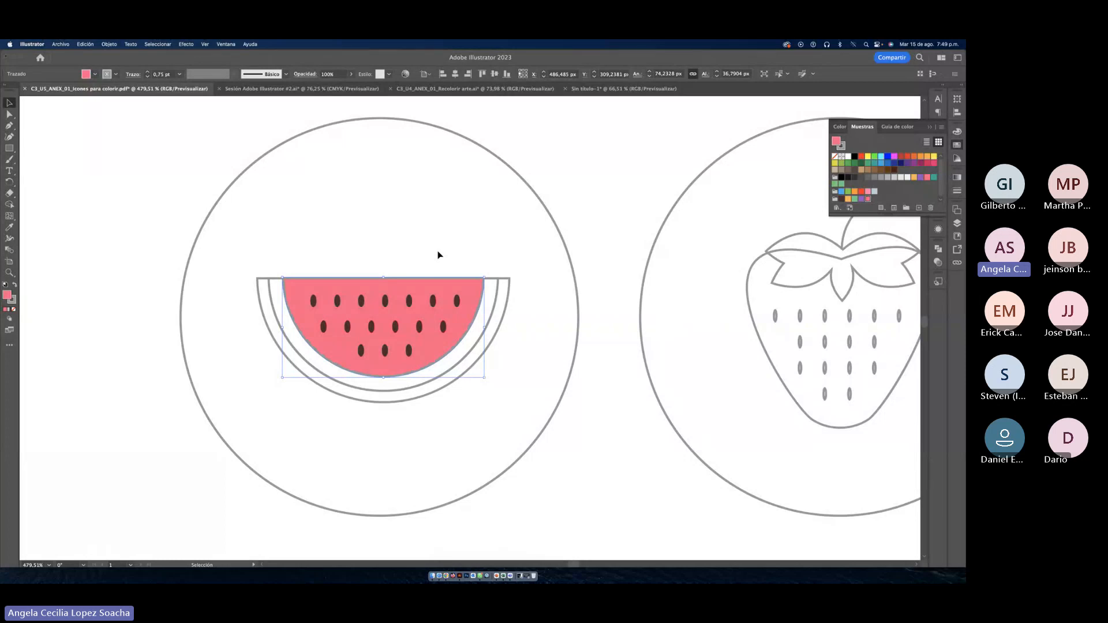
Step: Remove the stroke of the watermelon's middle rind band, fill it with white FFFFFF and clear the selection
click(497, 305)
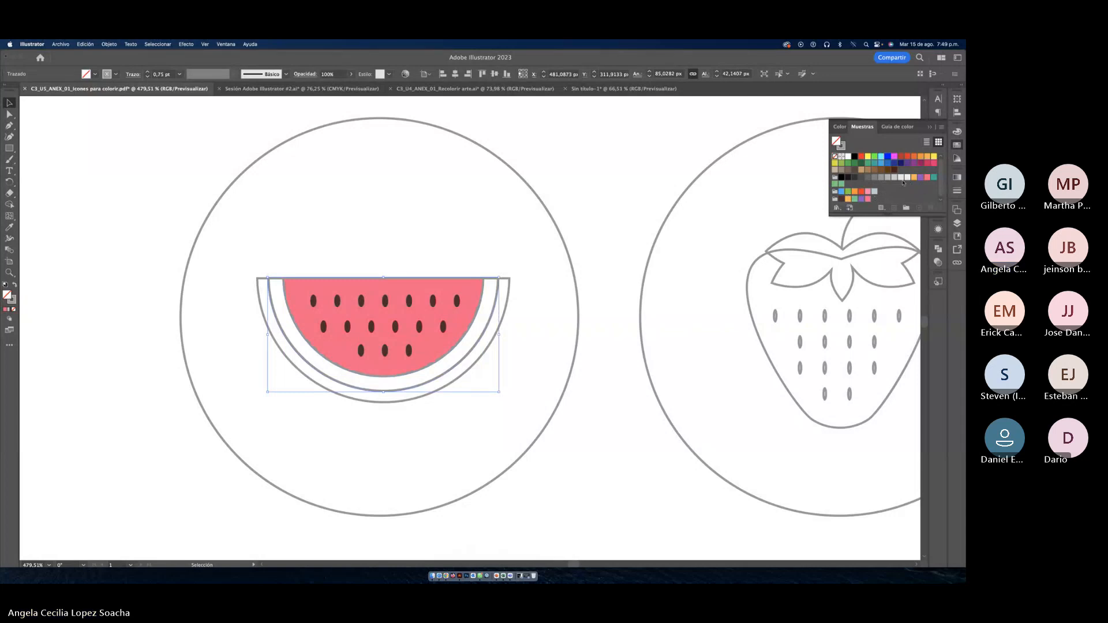
click(11, 300)
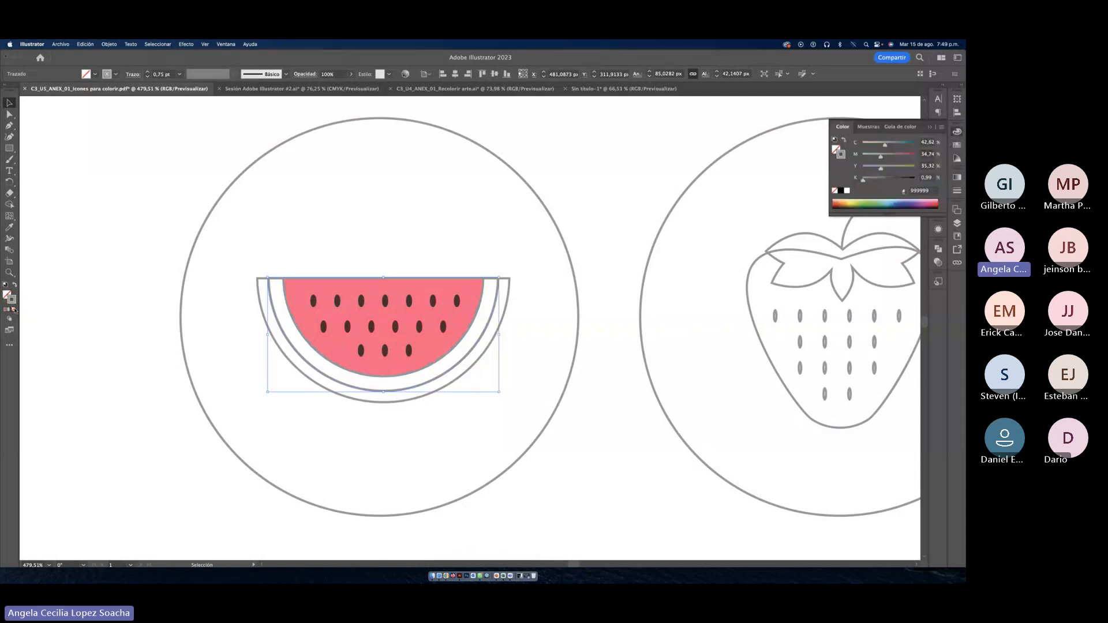
click(15, 309)
double_click(6, 295)
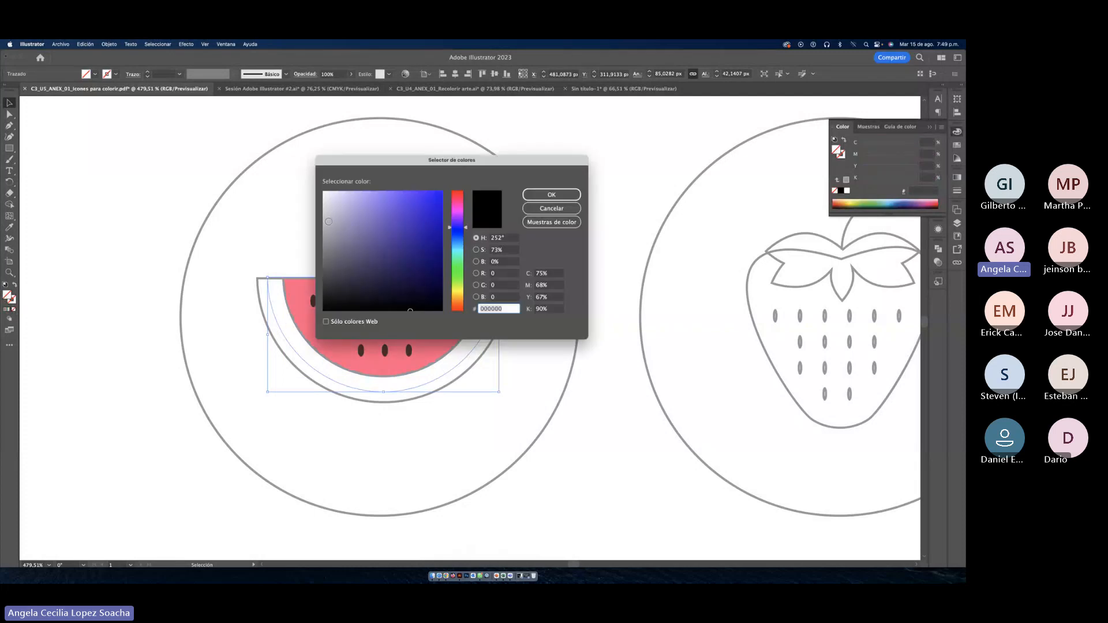
drag(328, 222, 312, 184)
click(548, 198)
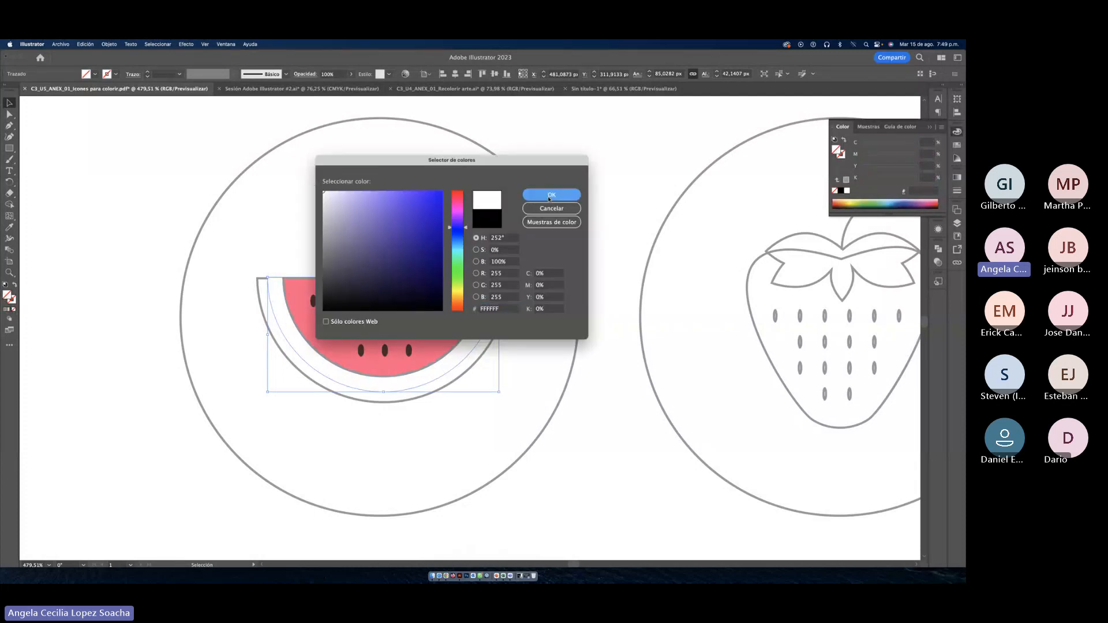
click(516, 365)
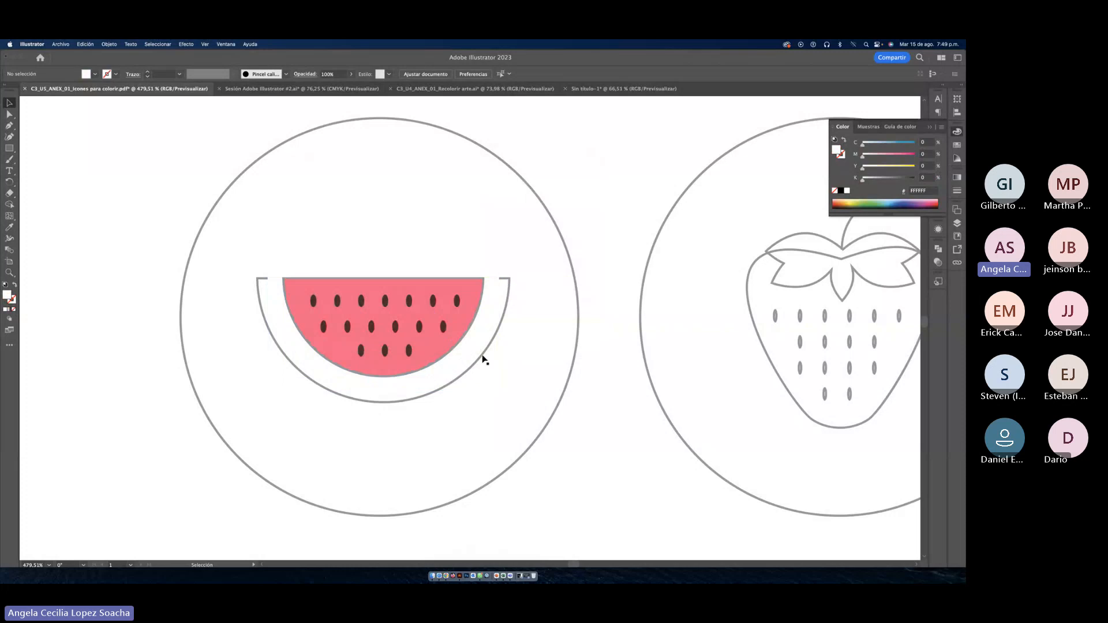
Step: Fill the watermelon's outer rind with the green swatch of the Frutas ejercicio group and clear the selection
click(484, 360)
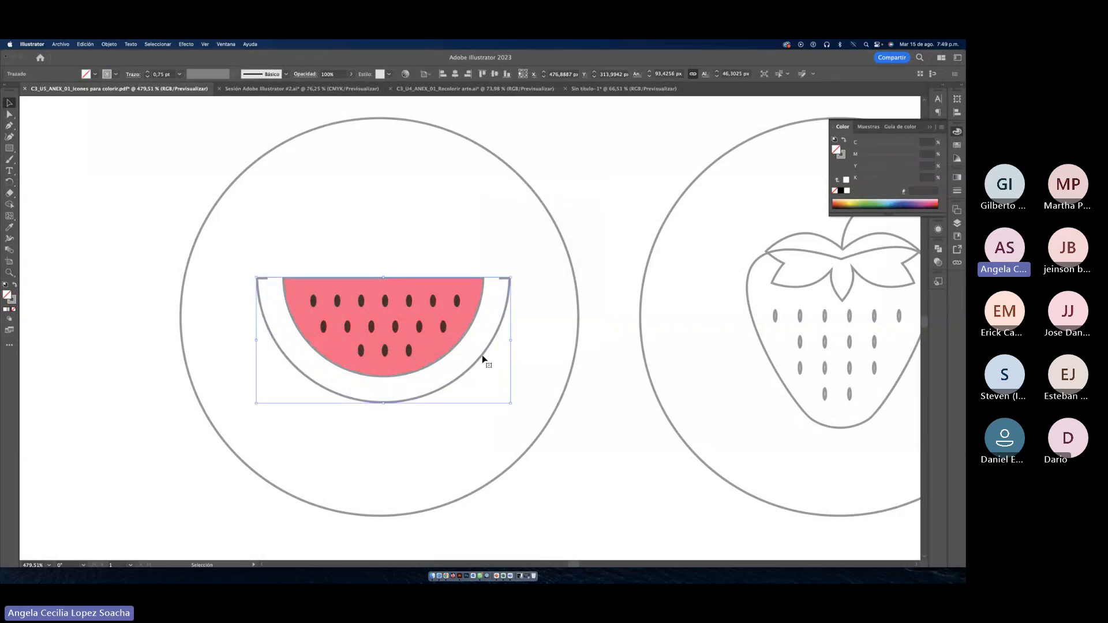
click(956, 148)
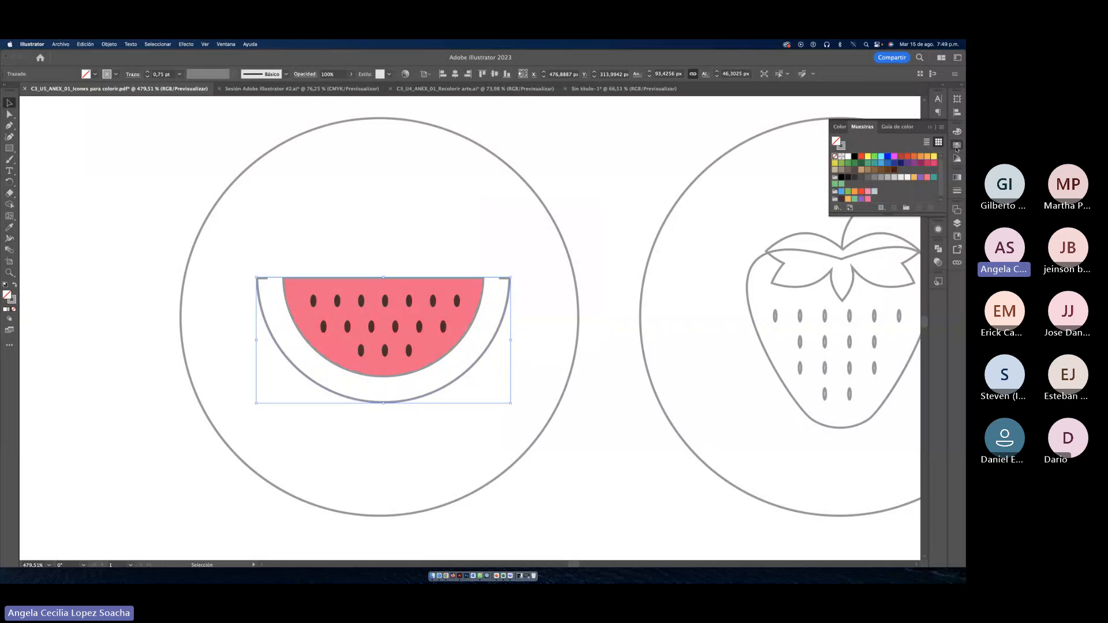
click(855, 199)
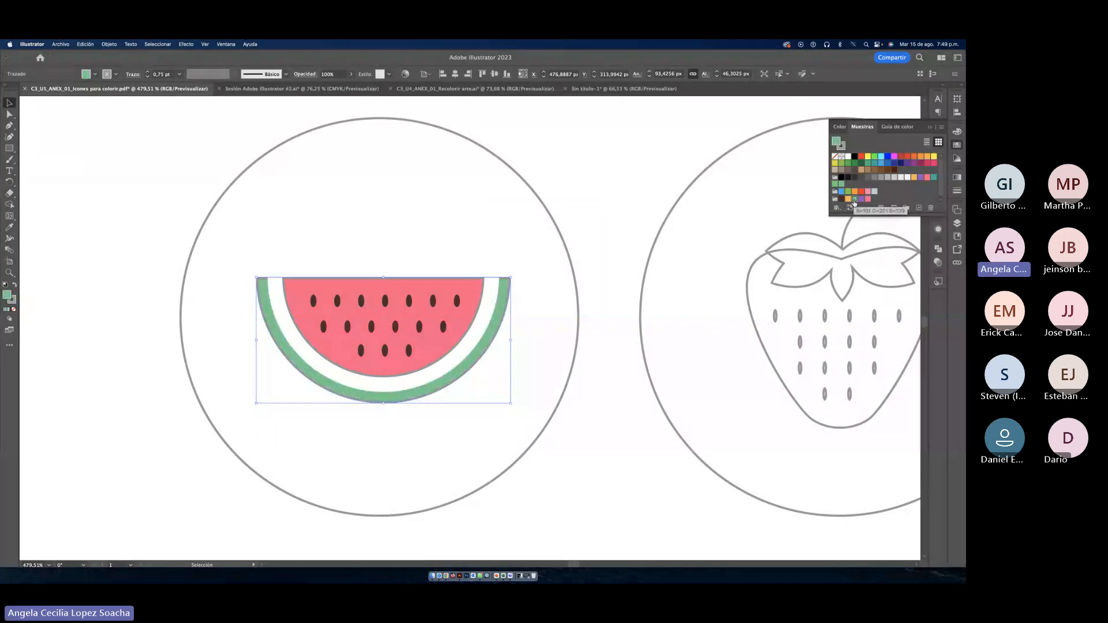
click(329, 237)
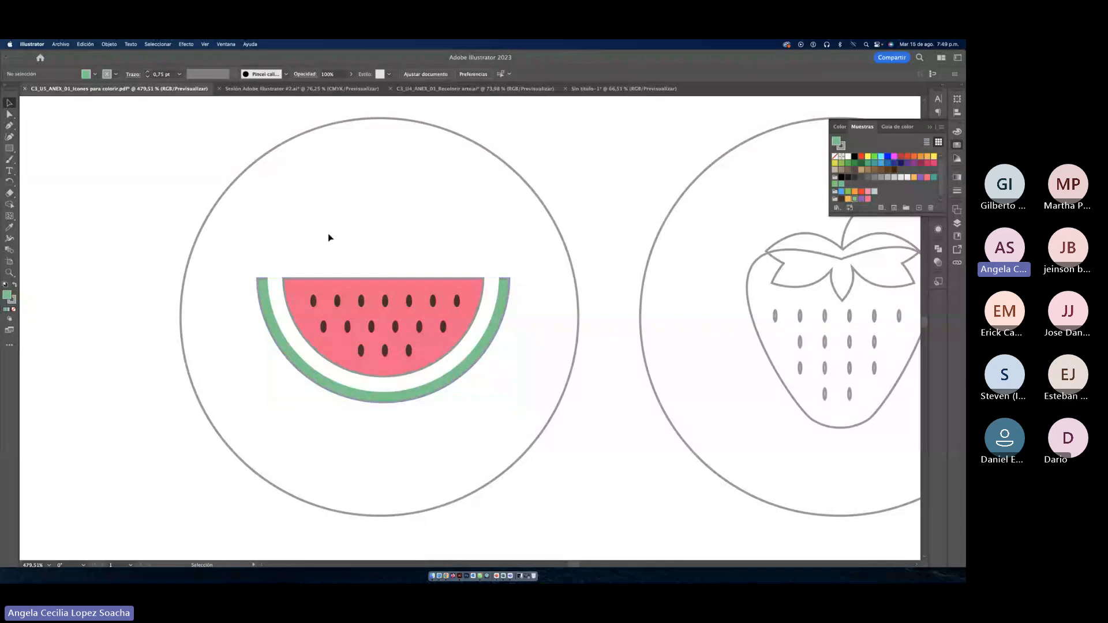
Step: Remove the grey stroke from both the pink flesh and the green rind, then clear the selection
drag(286, 296, 285, 297)
click(11, 299)
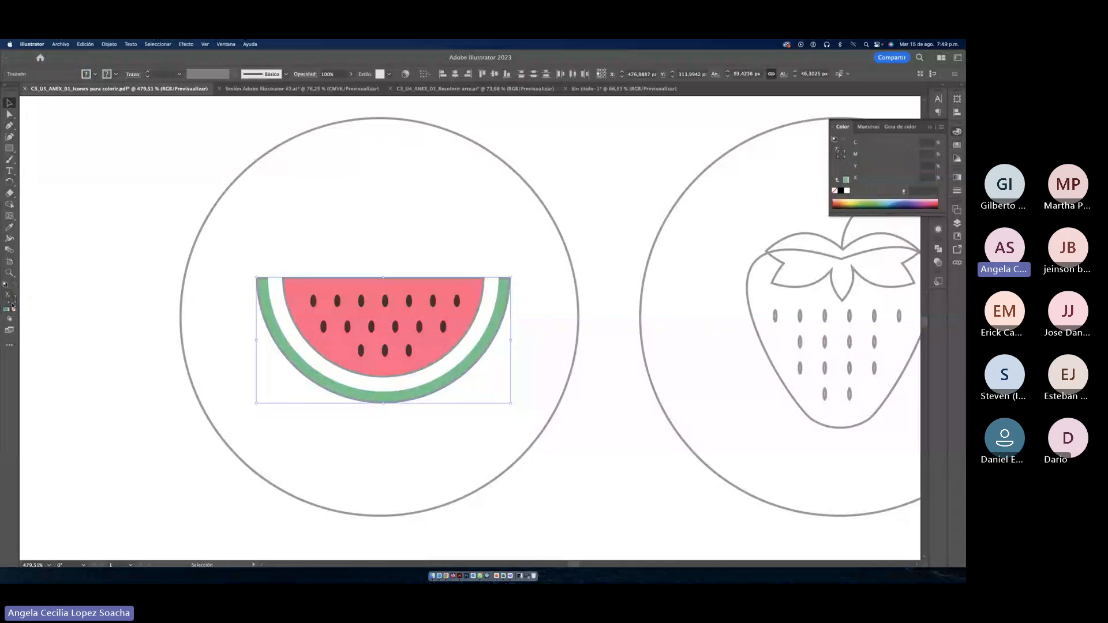
click(14, 310)
click(103, 369)
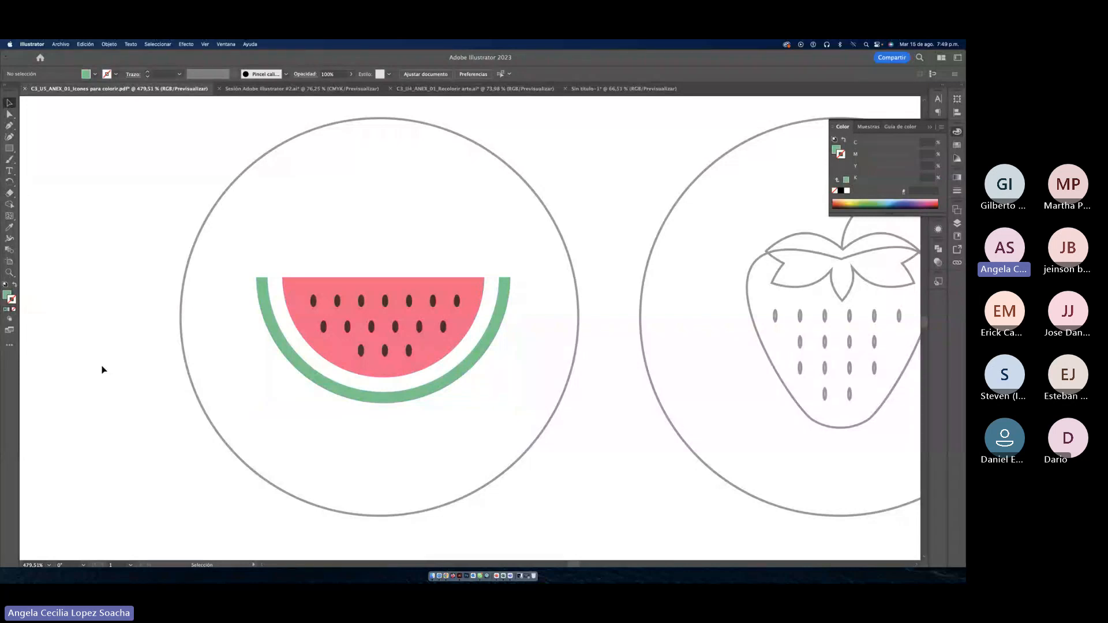
Step: Remove the stroke of the circle around the watermelon and fill it with the orange swatch of the Frutas ejercicio group
click(183, 323)
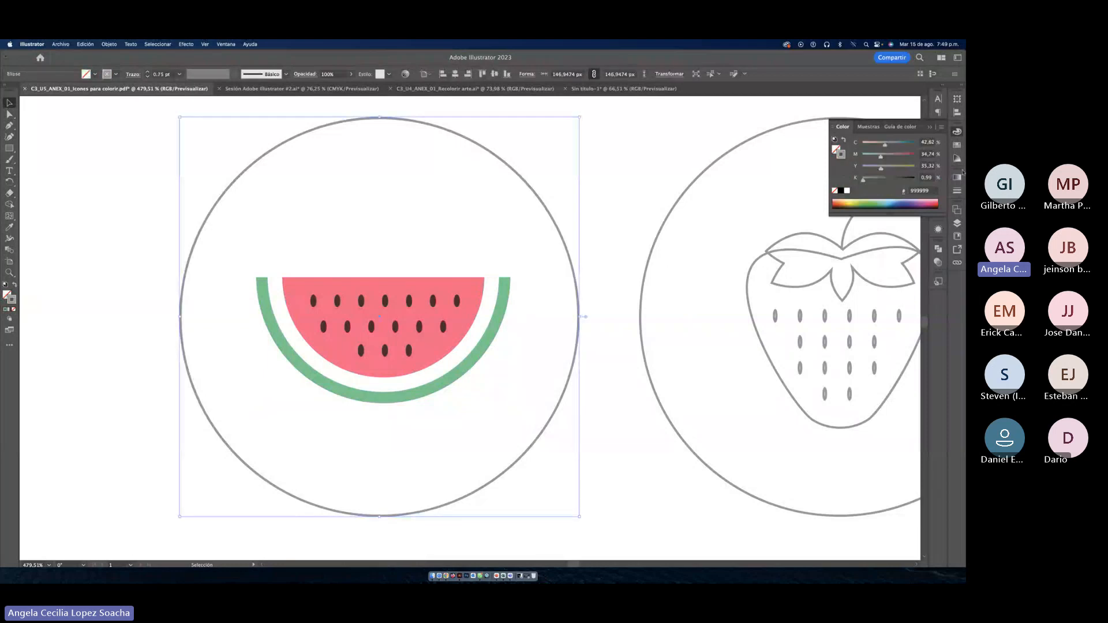
click(957, 146)
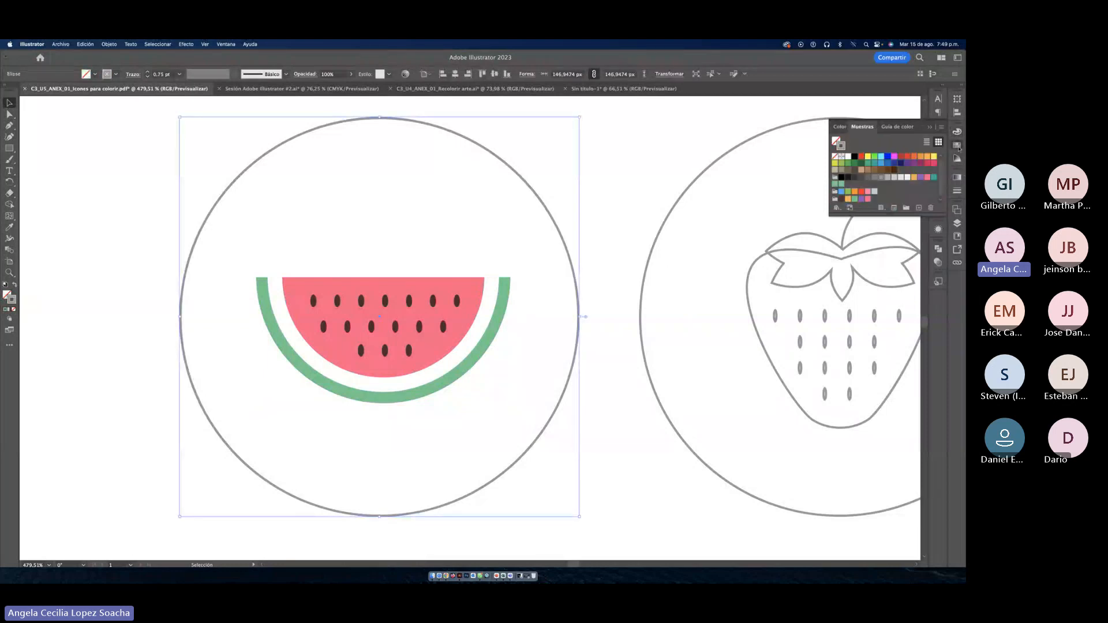
click(835, 156)
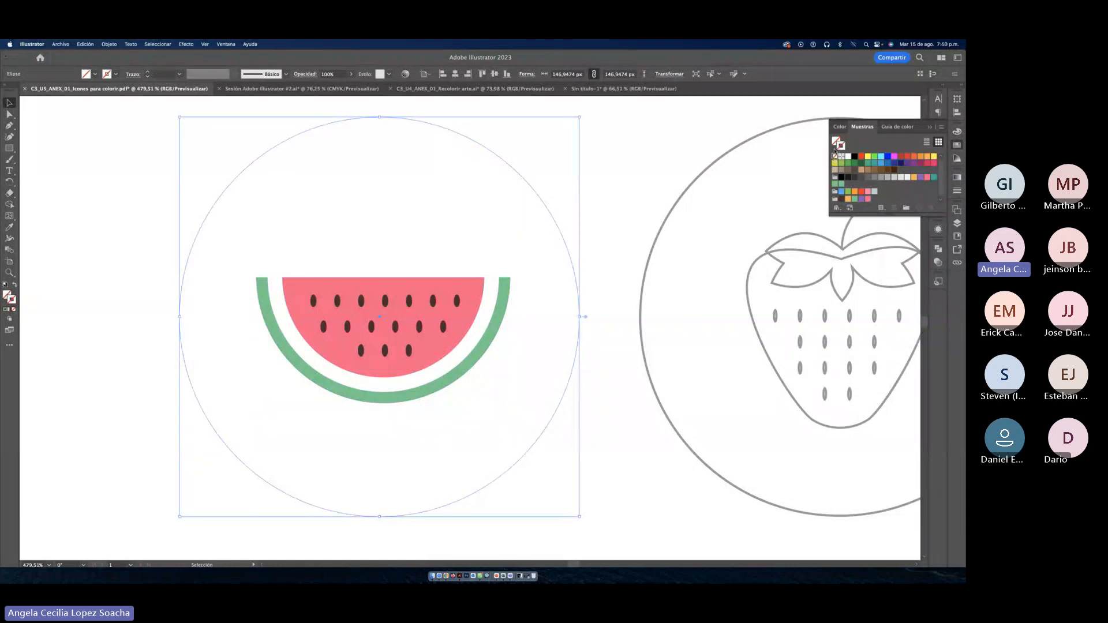
click(848, 199)
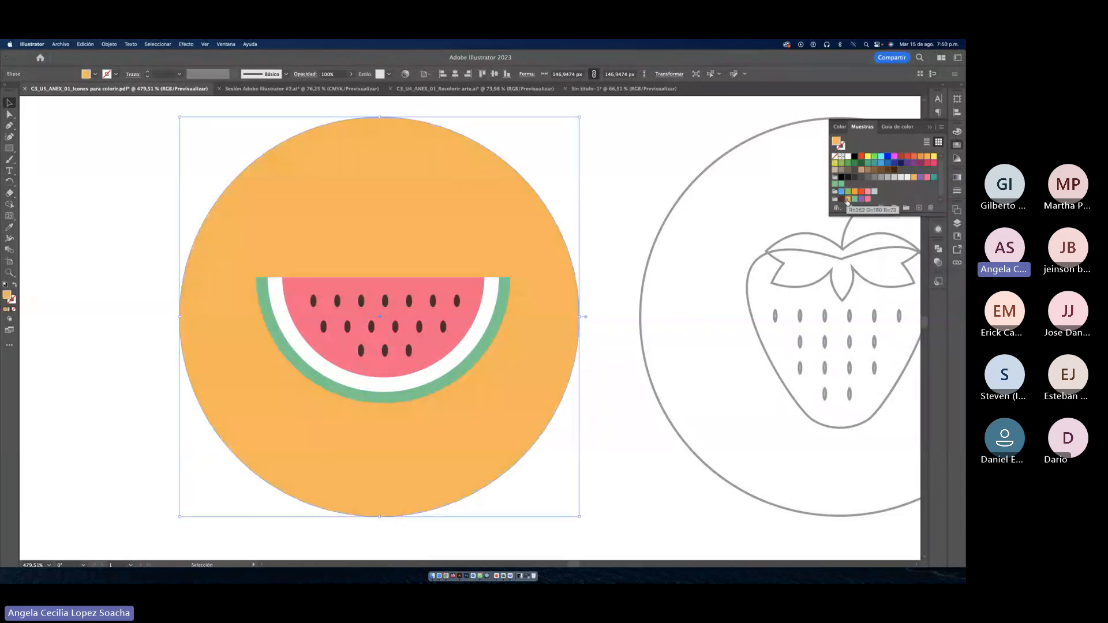
Step: Try removing the stroke from all the seeds of the uncoloured watermelon copy below the orange one
click(128, 276)
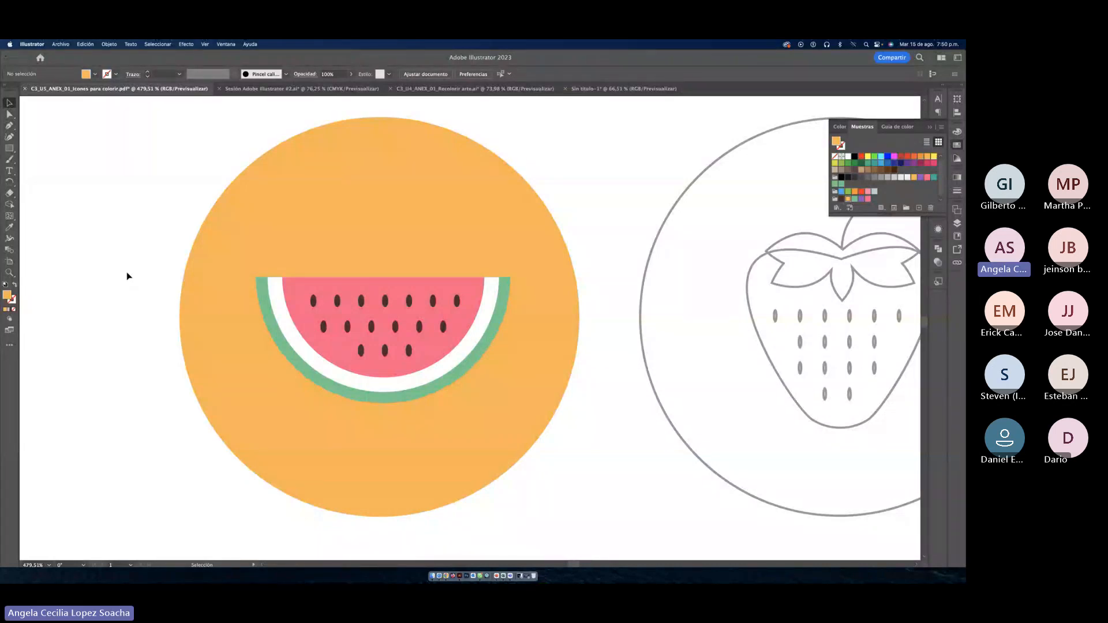
scroll(127, 275, down, 5)
scroll(127, 276, down, 20)
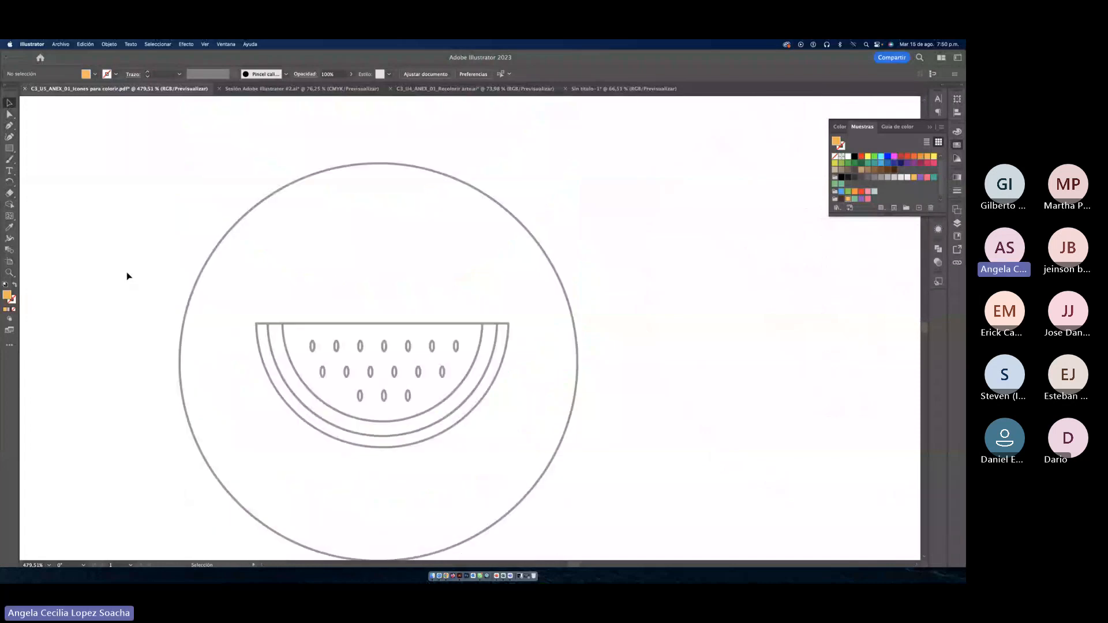
scroll(128, 275, down, 3)
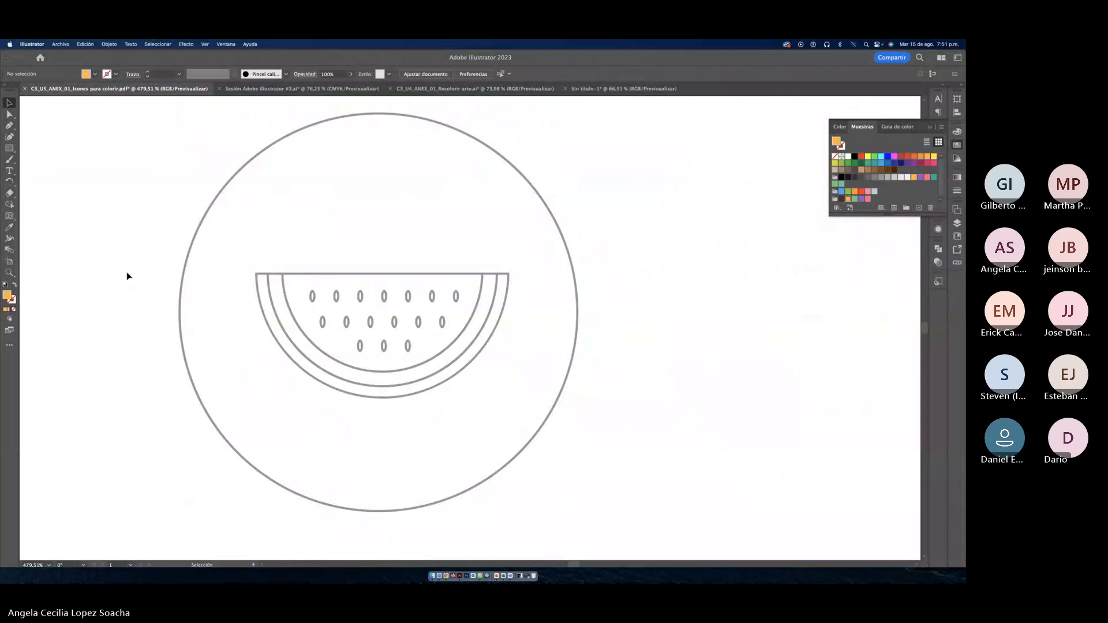
click(561, 387)
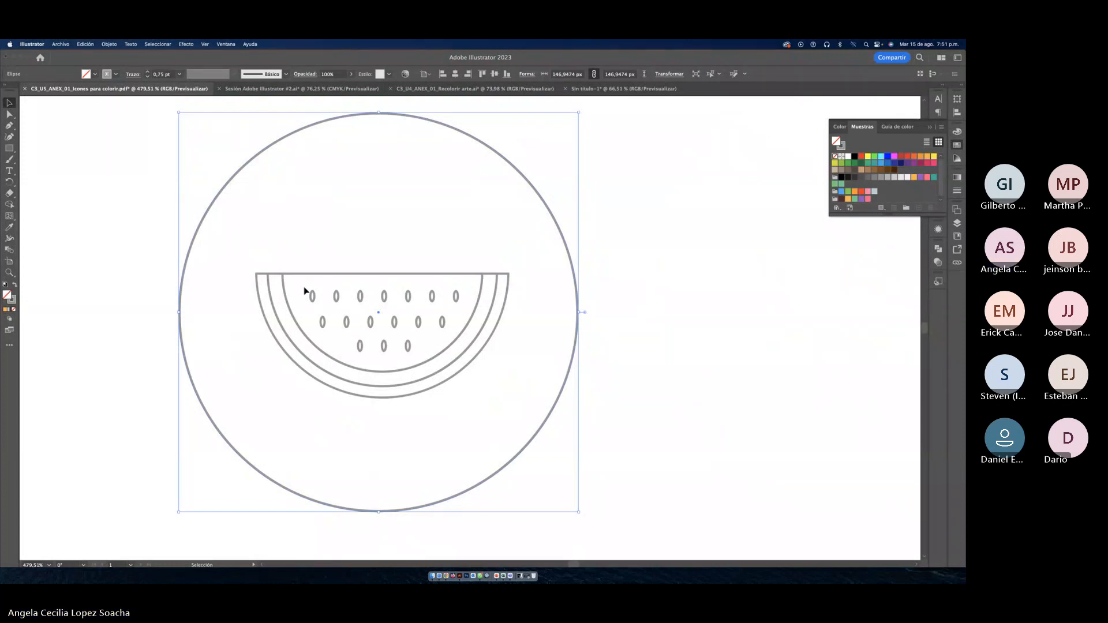
drag(305, 291, 455, 354)
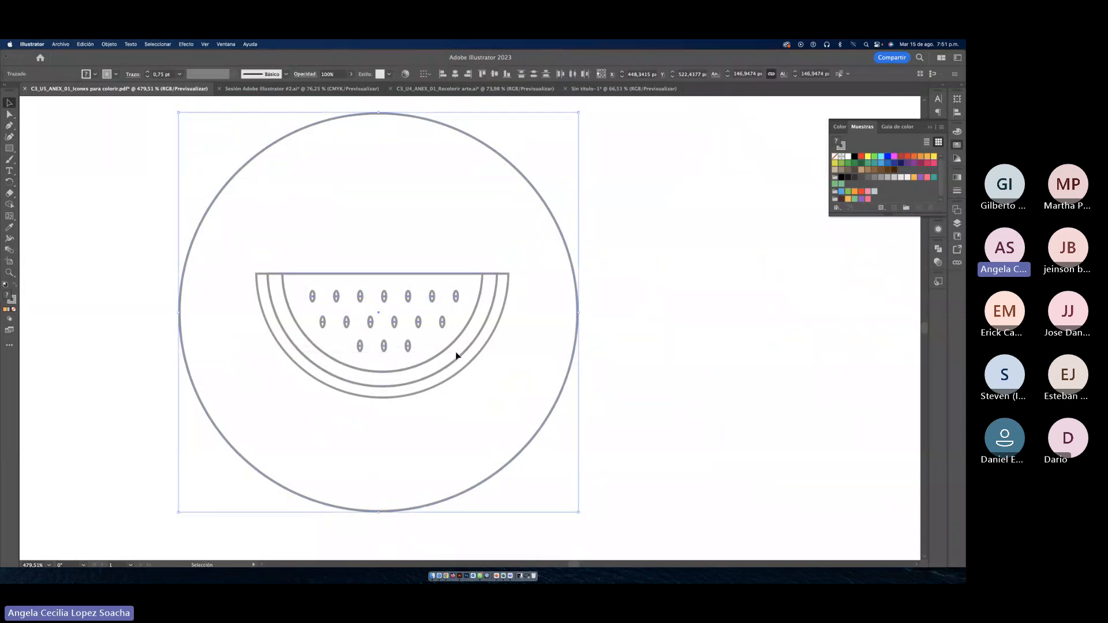
shift+click(459, 357)
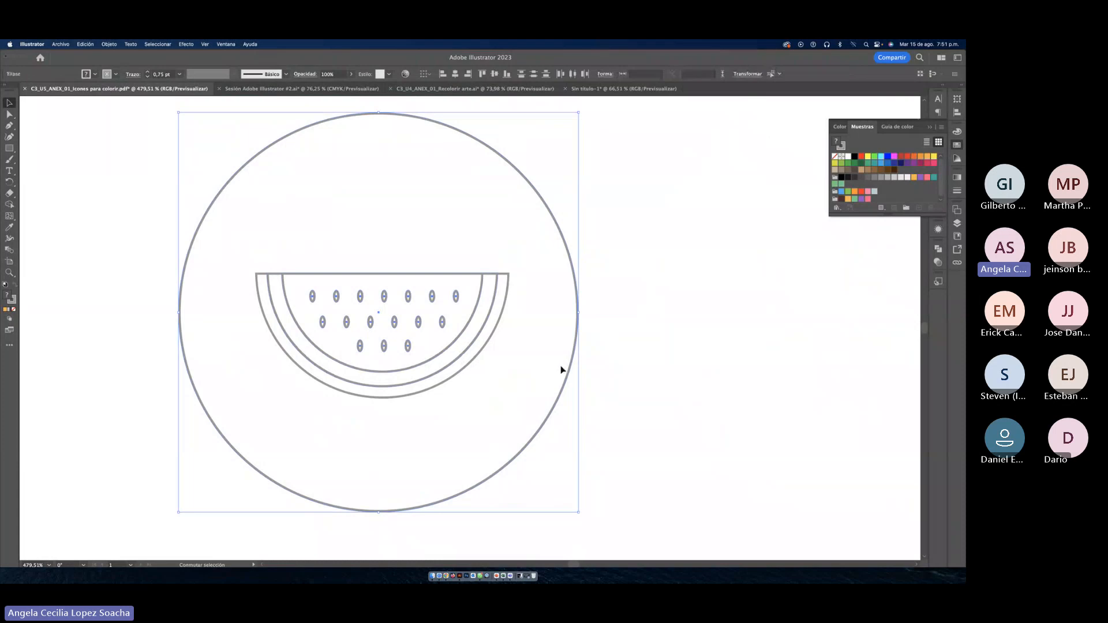
drag(598, 381, 597, 382)
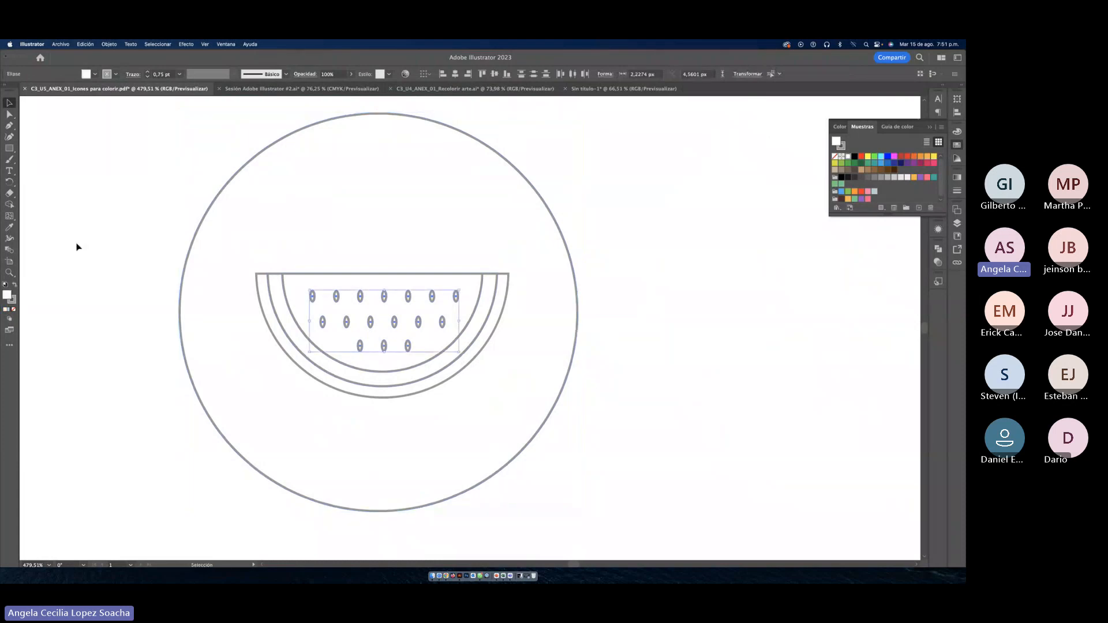
click(12, 299)
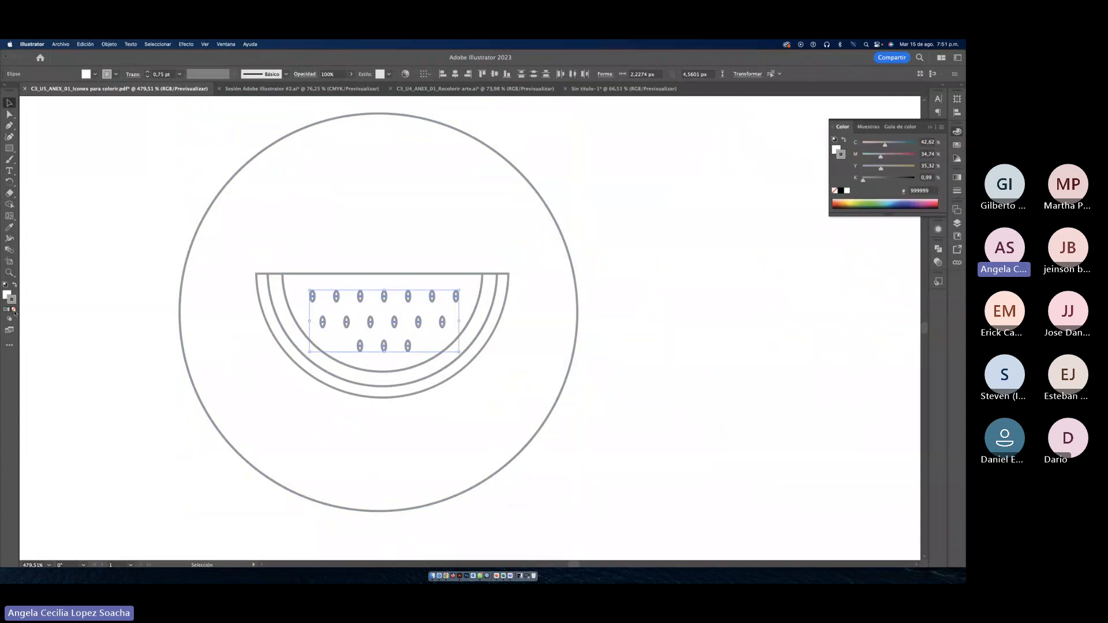
click(13, 310)
click(7, 294)
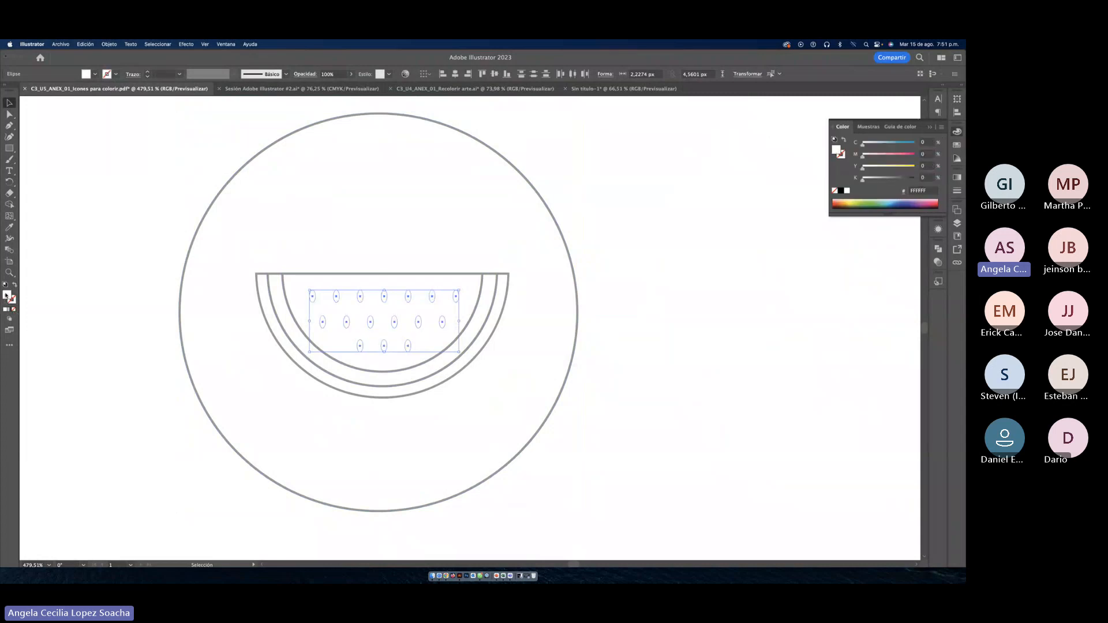
key(cmd+z)
click(106, 309)
Step: Duplicate the column of five palette circles immediately to its right and clear the selection
scroll(106, 309, left, 10)
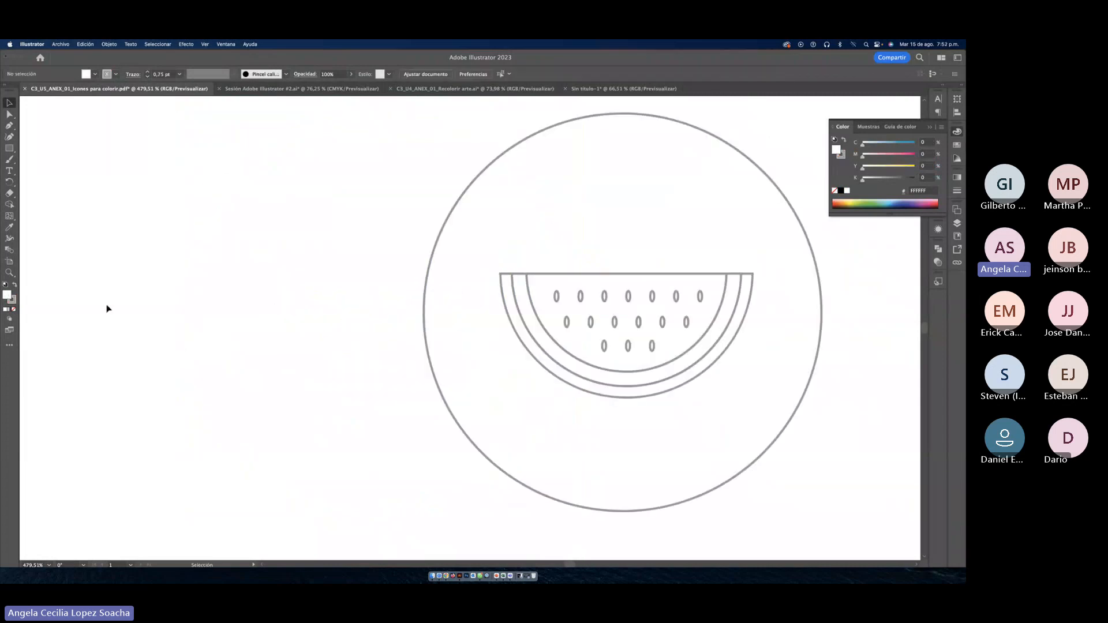
key(z)
drag(237, 322, 81, 301)
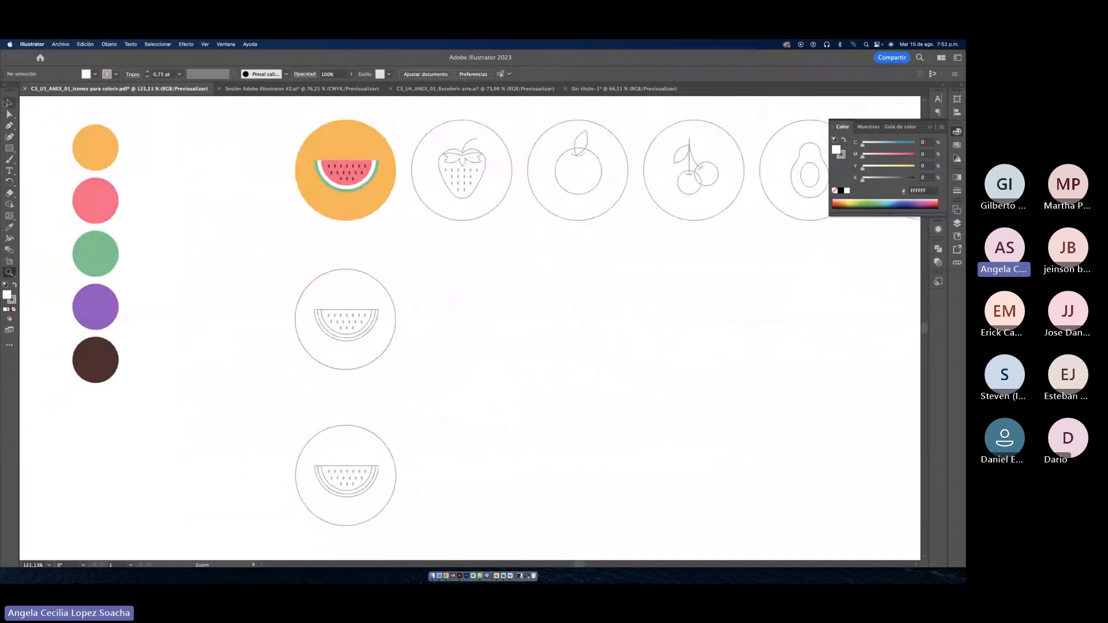
click(9, 102)
drag(45, 126, 158, 372)
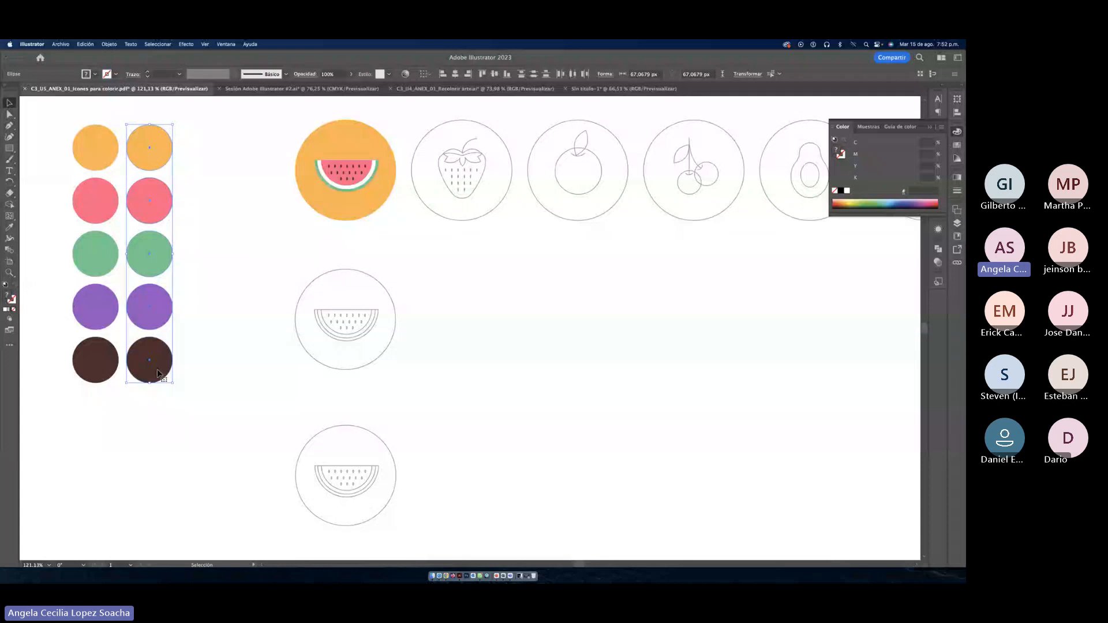
key(super+shift+a)
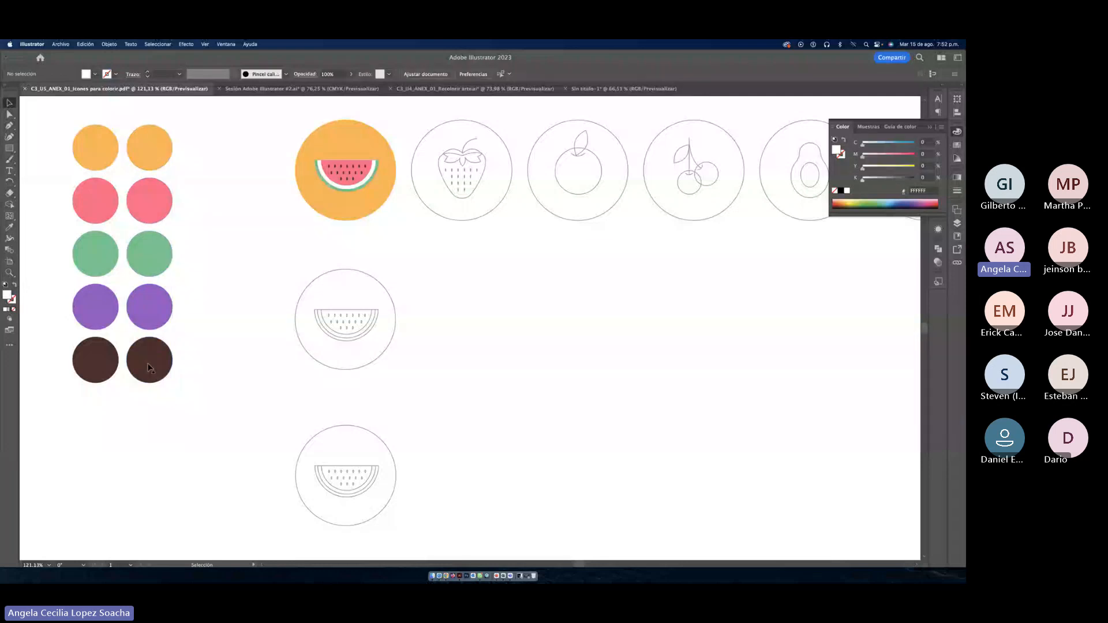
Step: Darken the duplicated brown circle's fill to 281817 and clear the selection
double_click(149, 368)
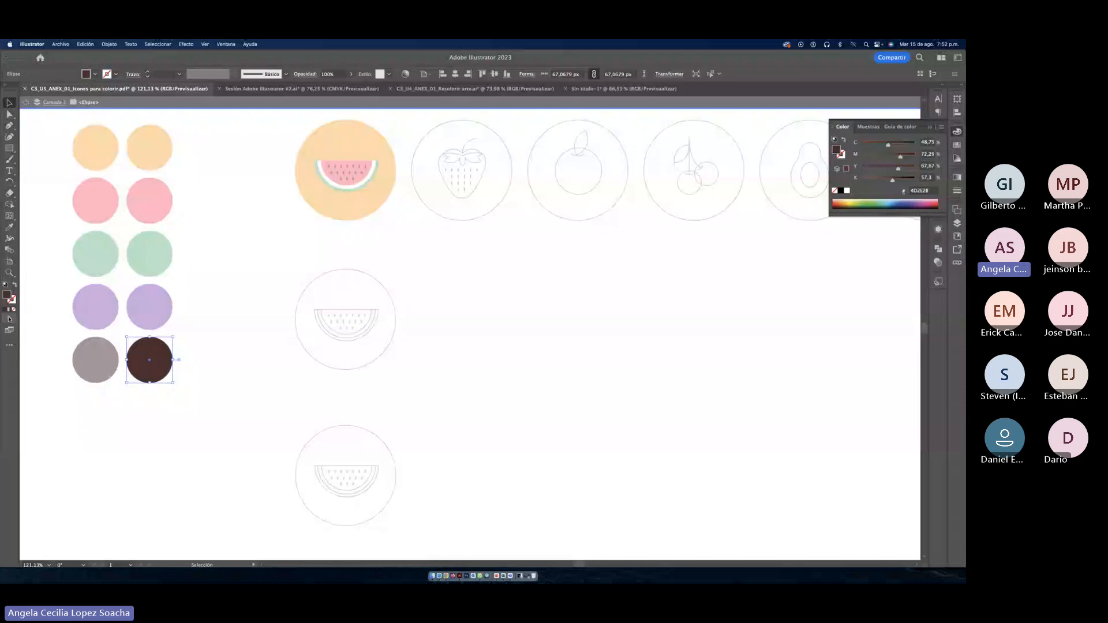
double_click(7, 295)
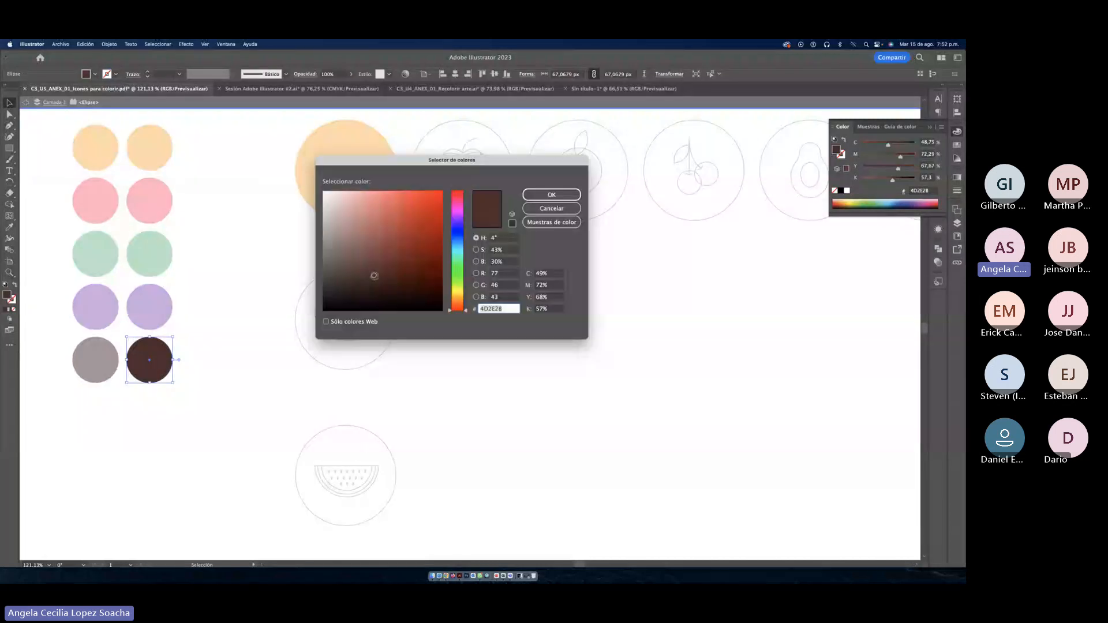
drag(375, 276, 374, 292)
click(551, 194)
double_click(189, 321)
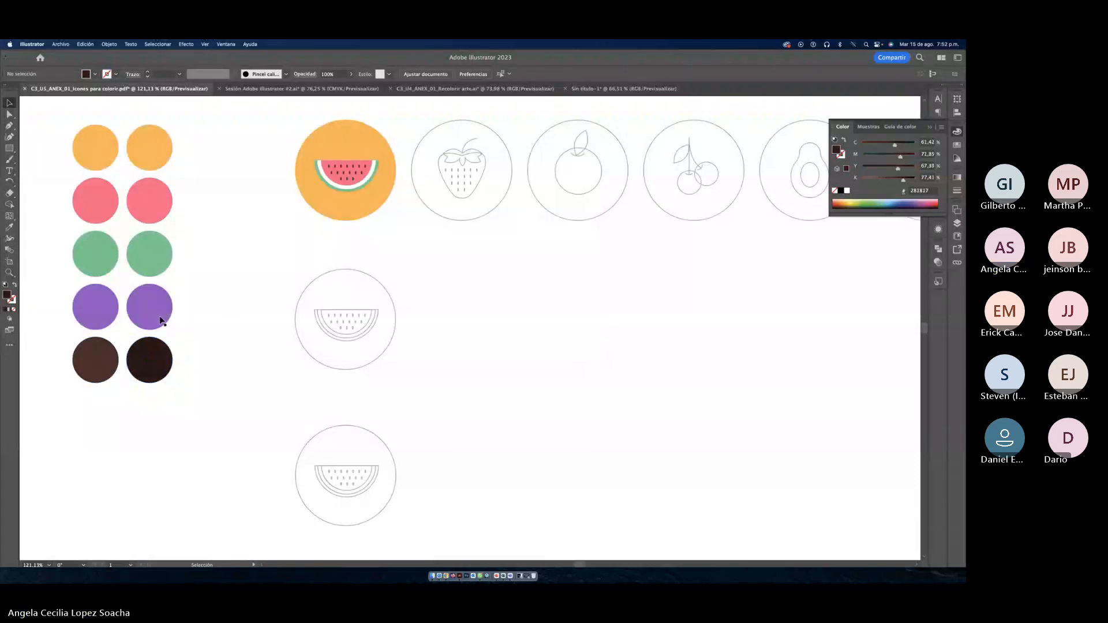
Step: Darken the duplicated purple circle's fill to 633B82
click(159, 320)
double_click(7, 295)
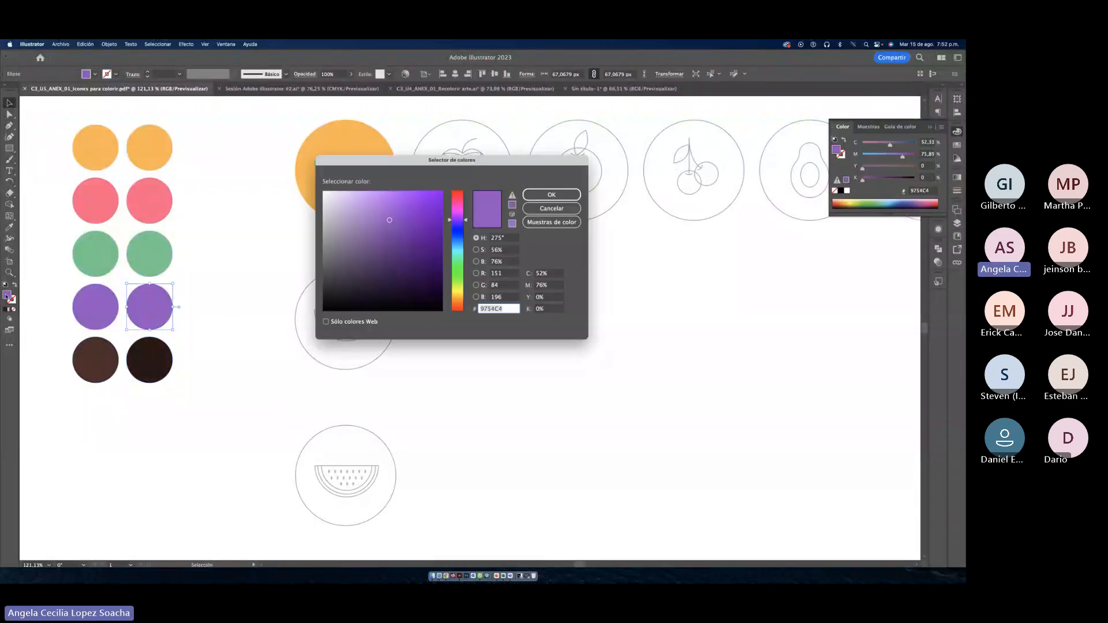
drag(390, 219, 388, 249)
click(551, 195)
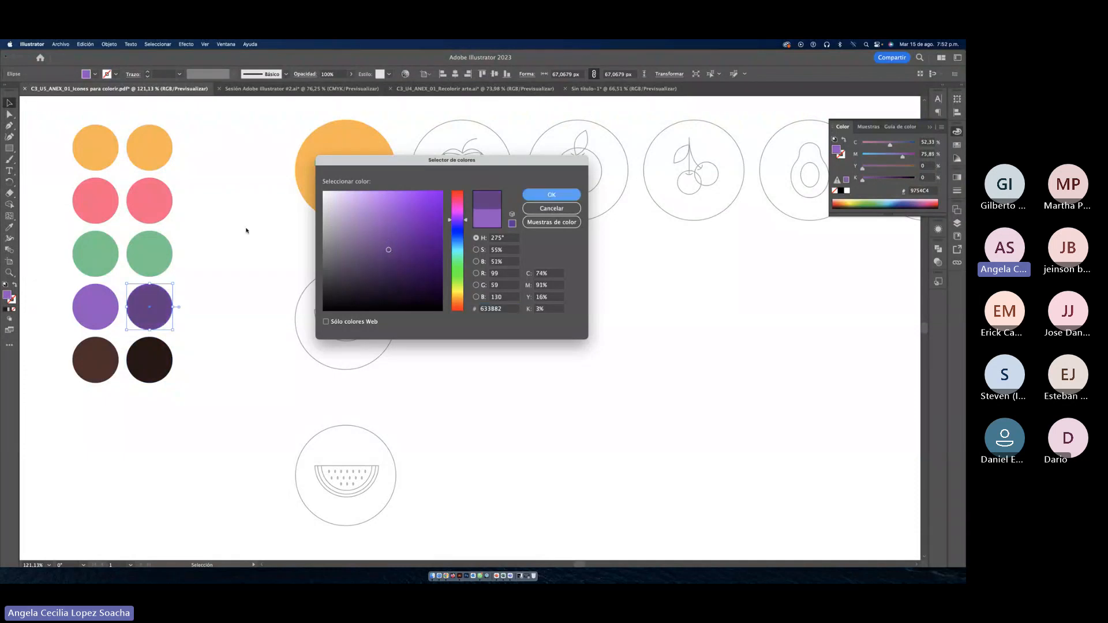
Step: Darken the duplicated green circle's fill to 45845C and clear the selection
click(158, 242)
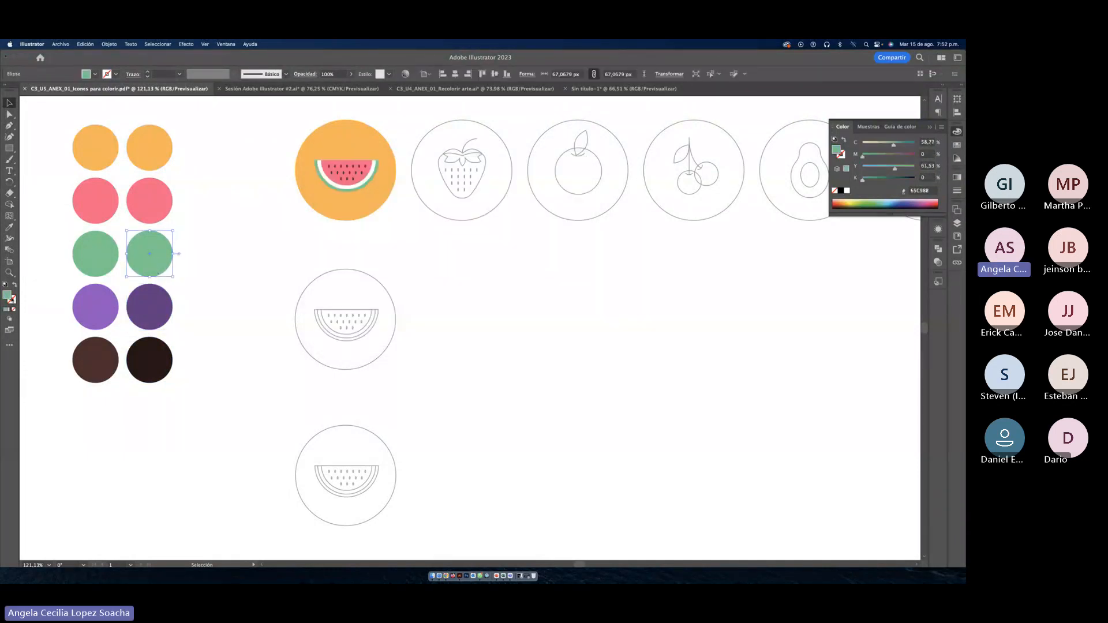
double_click(7, 295)
drag(381, 218, 380, 248)
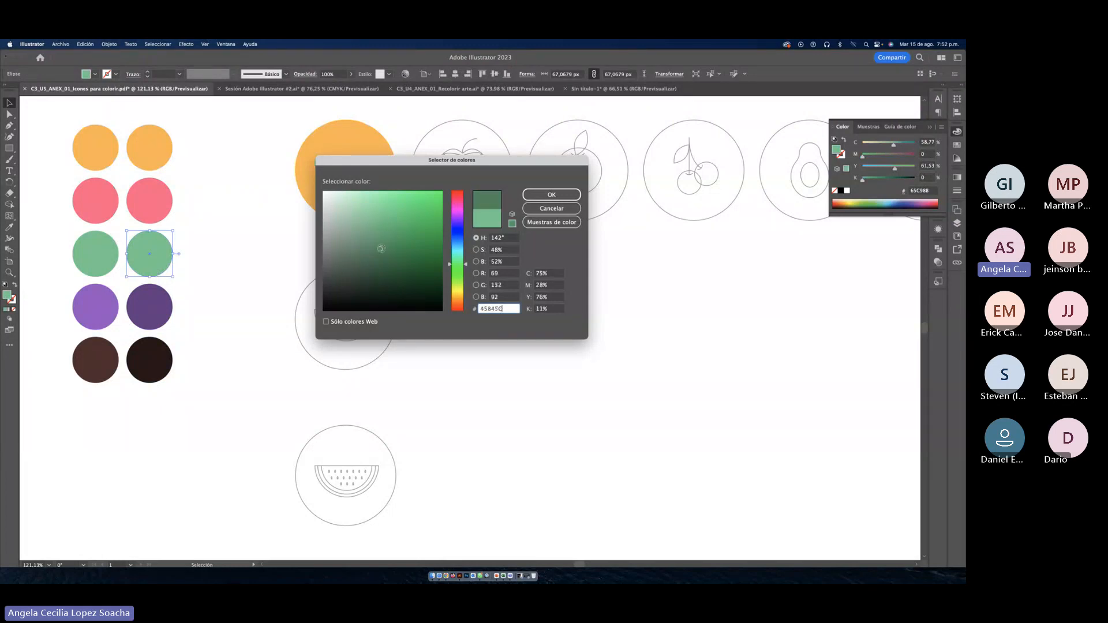
click(551, 195)
click(265, 233)
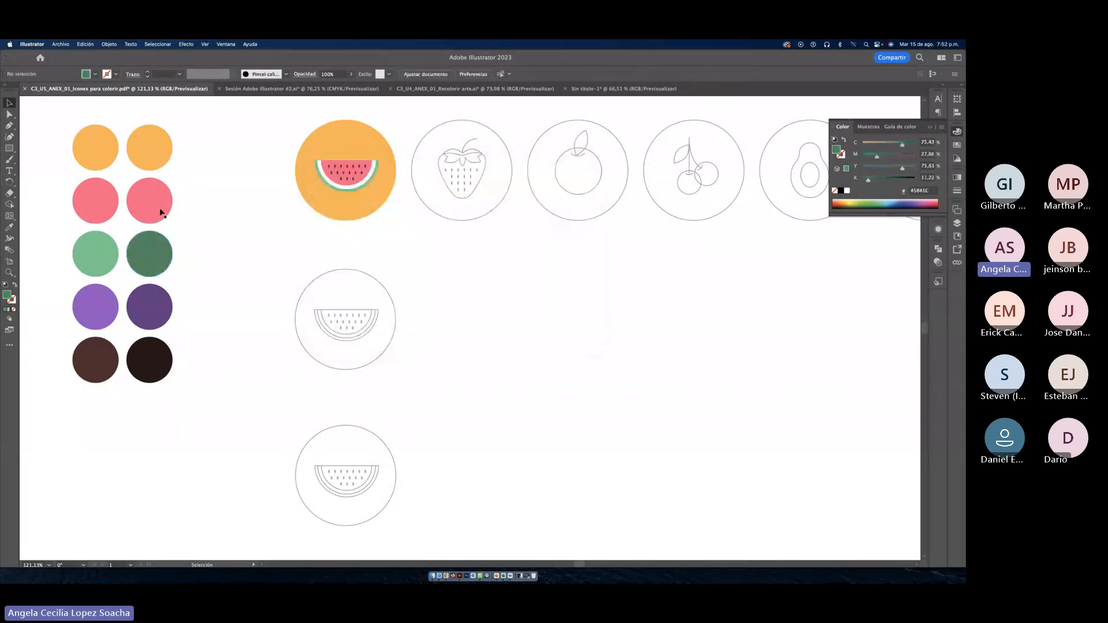
Step: Darken the duplicated pink circle's fill to A8425F
click(161, 212)
double_click(7, 295)
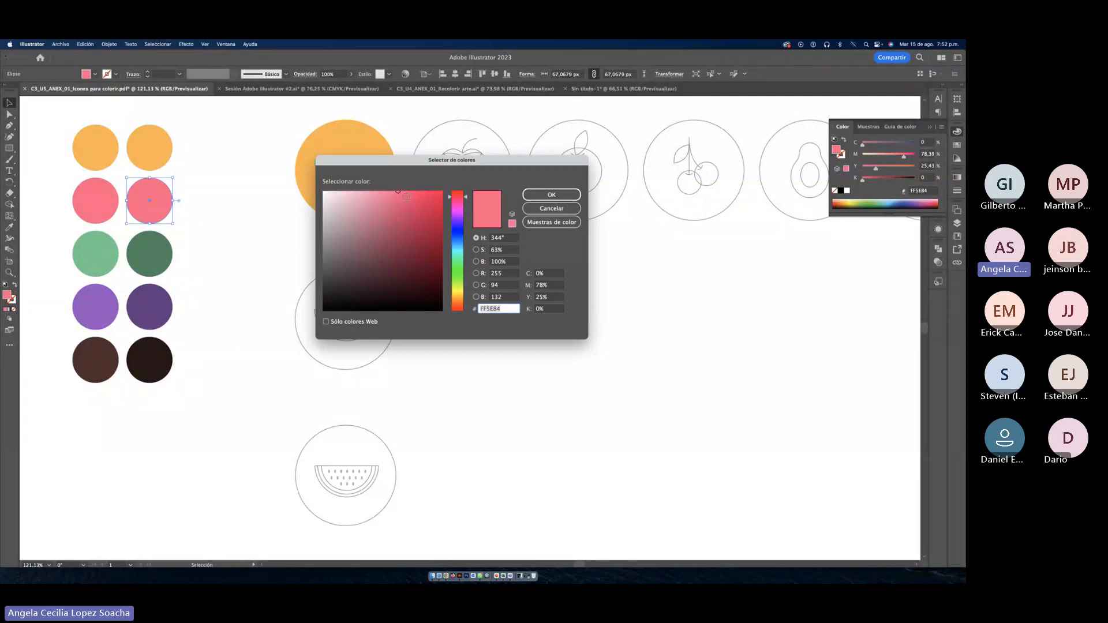
drag(406, 197, 396, 232)
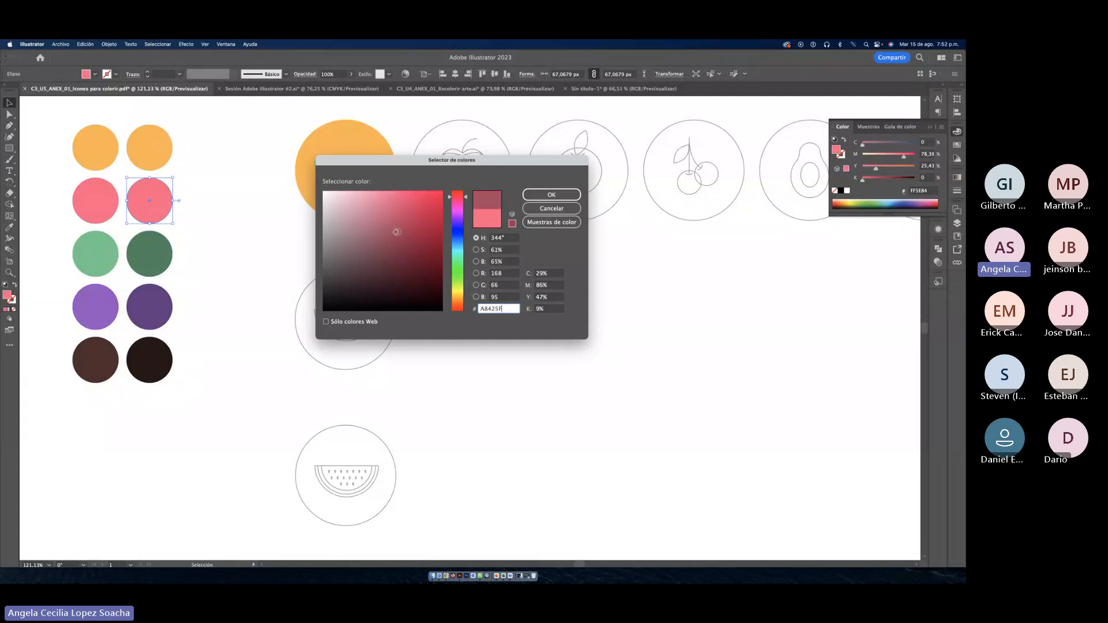
click(551, 195)
Step: Darken the duplicated orange circle's fill to AA7733 and clear the selection
double_click(155, 147)
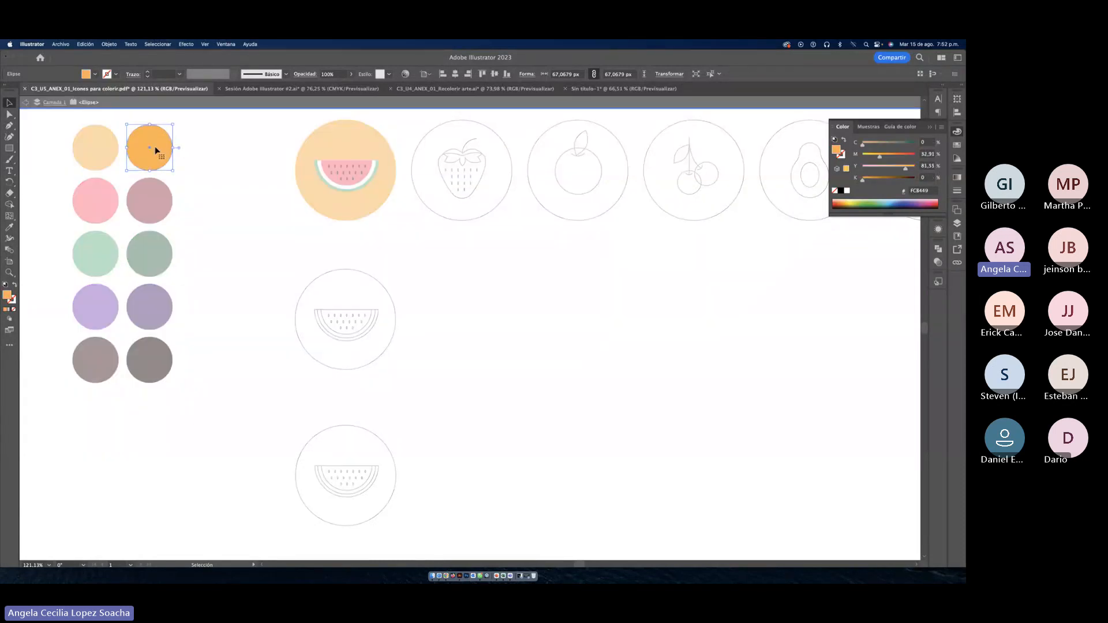
double_click(7, 295)
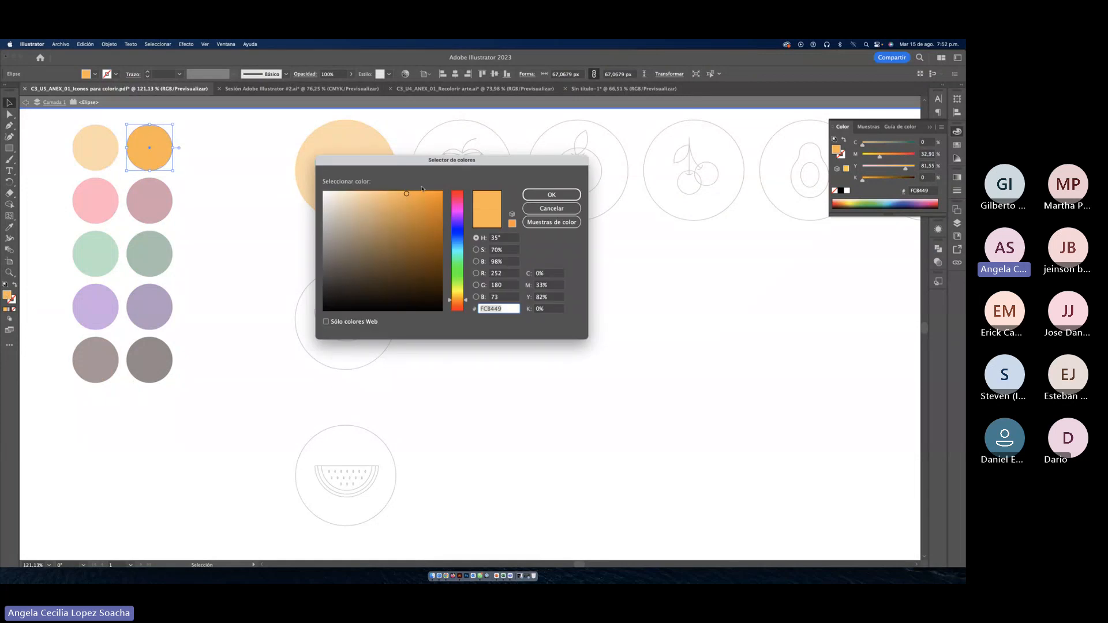
drag(406, 195, 406, 231)
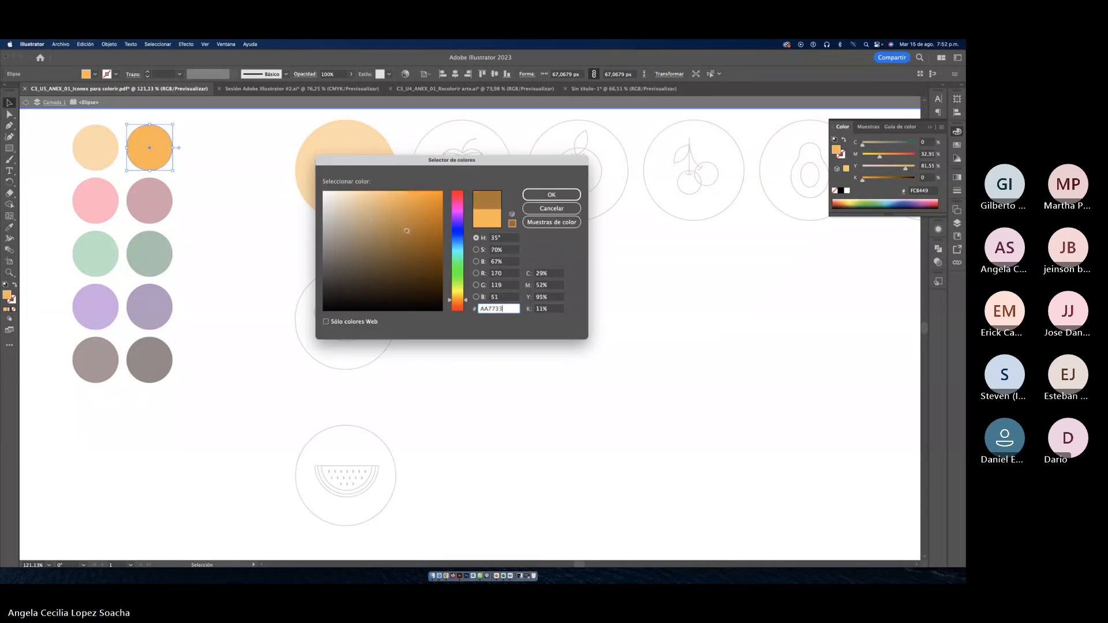
click(552, 194)
double_click(215, 232)
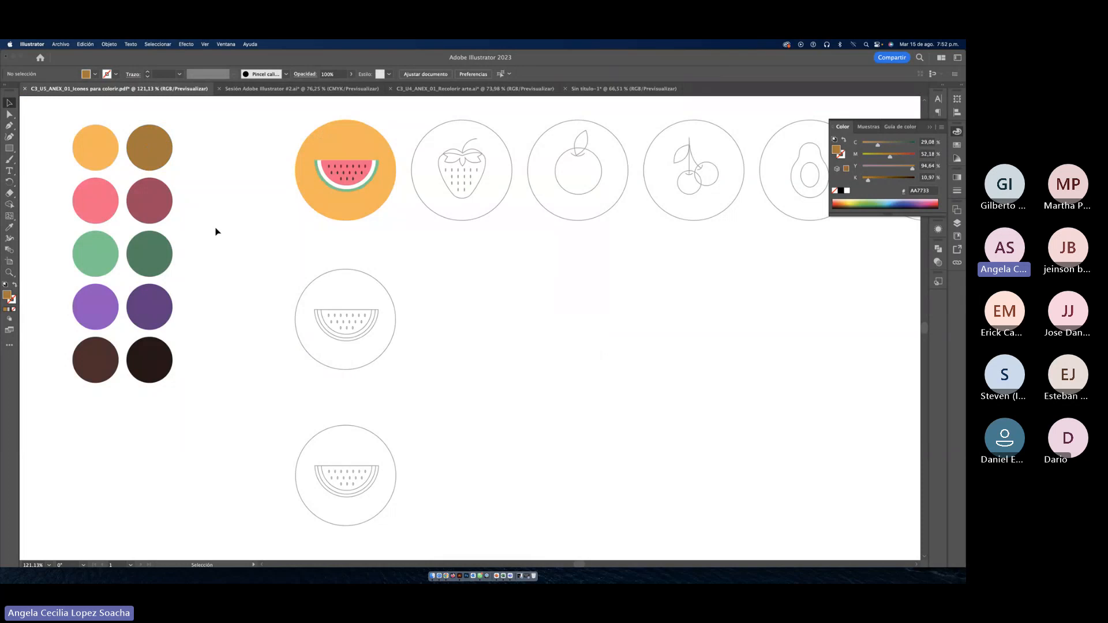
Step: Duplicate the original palette column to its left as a third column and clear the selection
scroll(215, 231, left, 5)
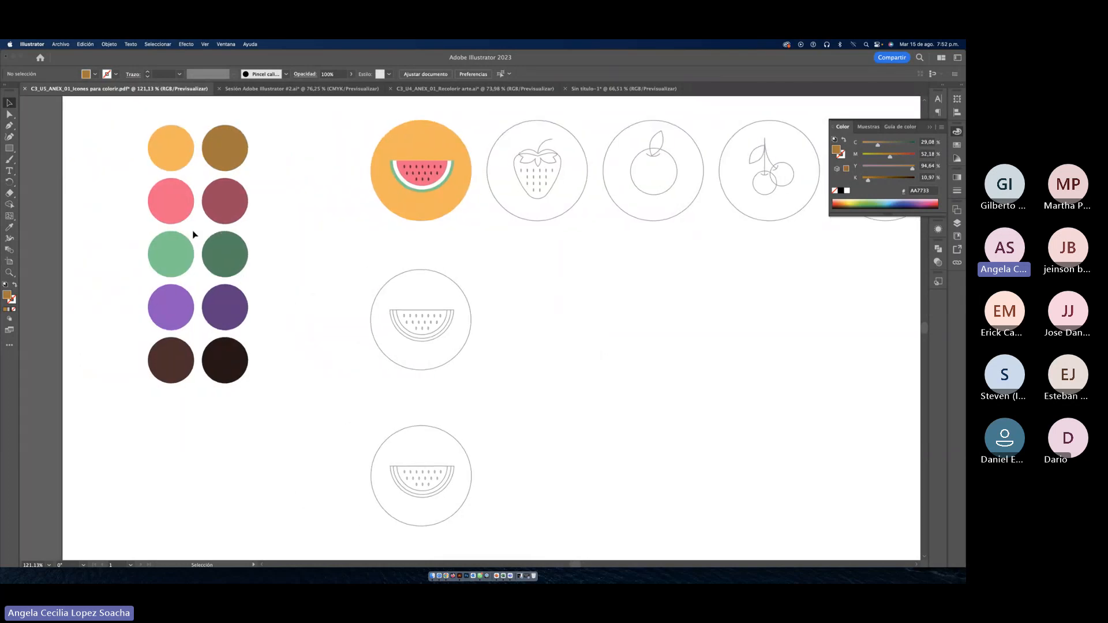
drag(131, 127, 118, 371)
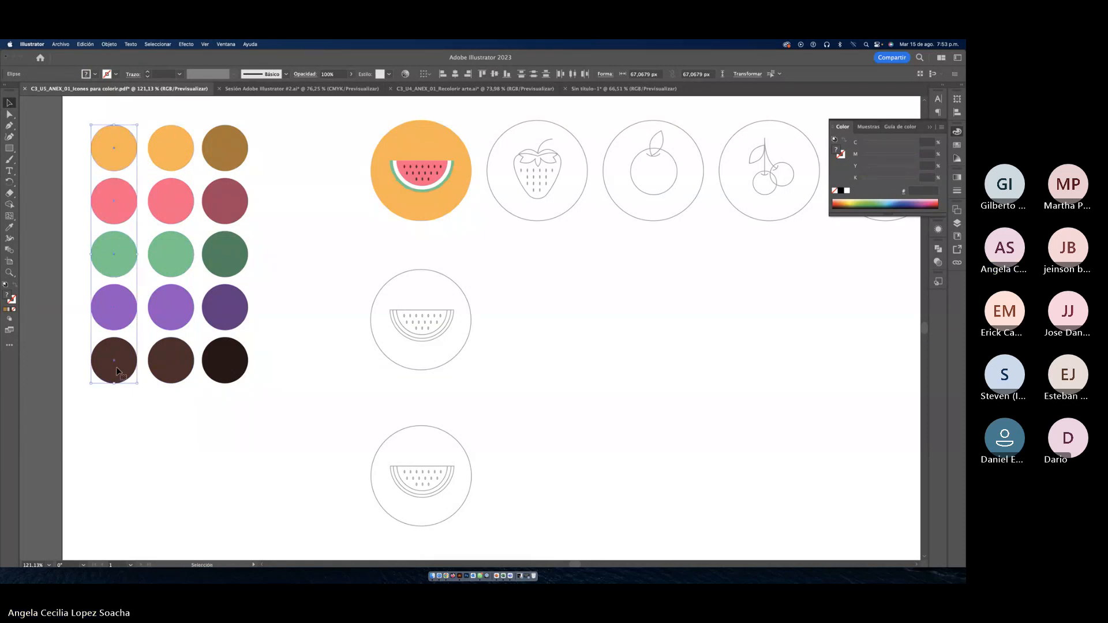
click(133, 425)
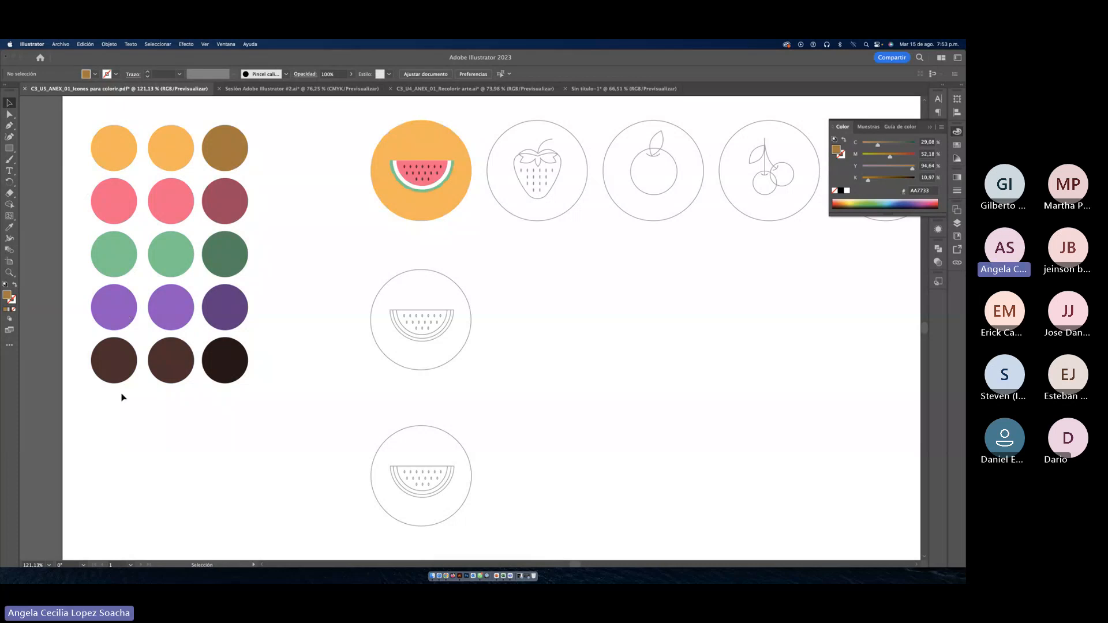
Step: Lighten the brown circle in the new leftmost palette column to 84524F and clear the selection
click(112, 365)
double_click(7, 296)
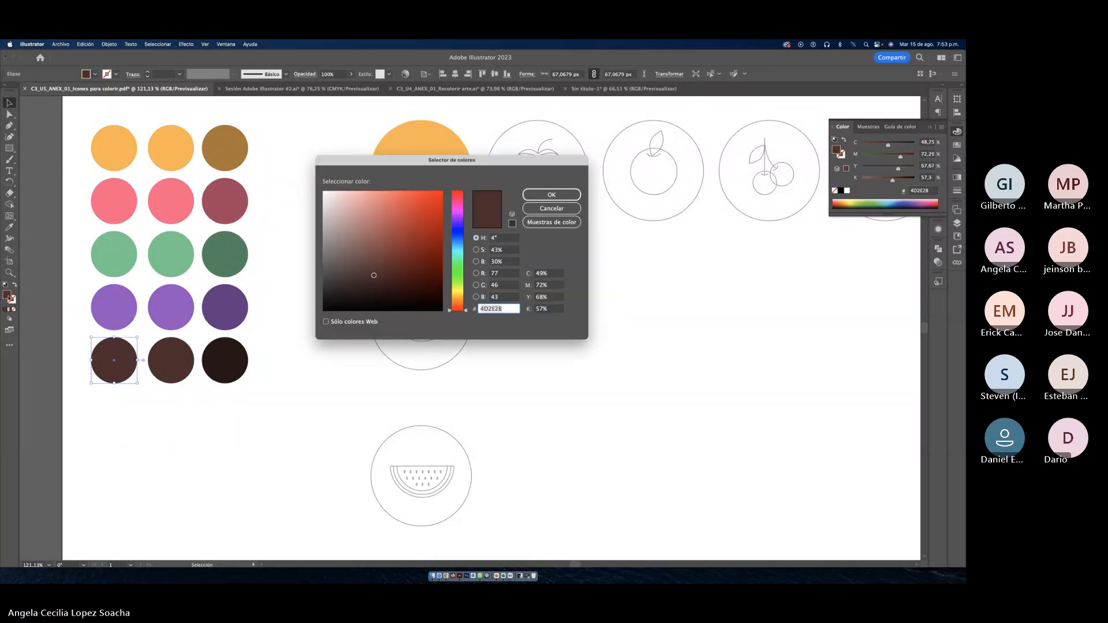
drag(374, 276, 371, 248)
click(525, 196)
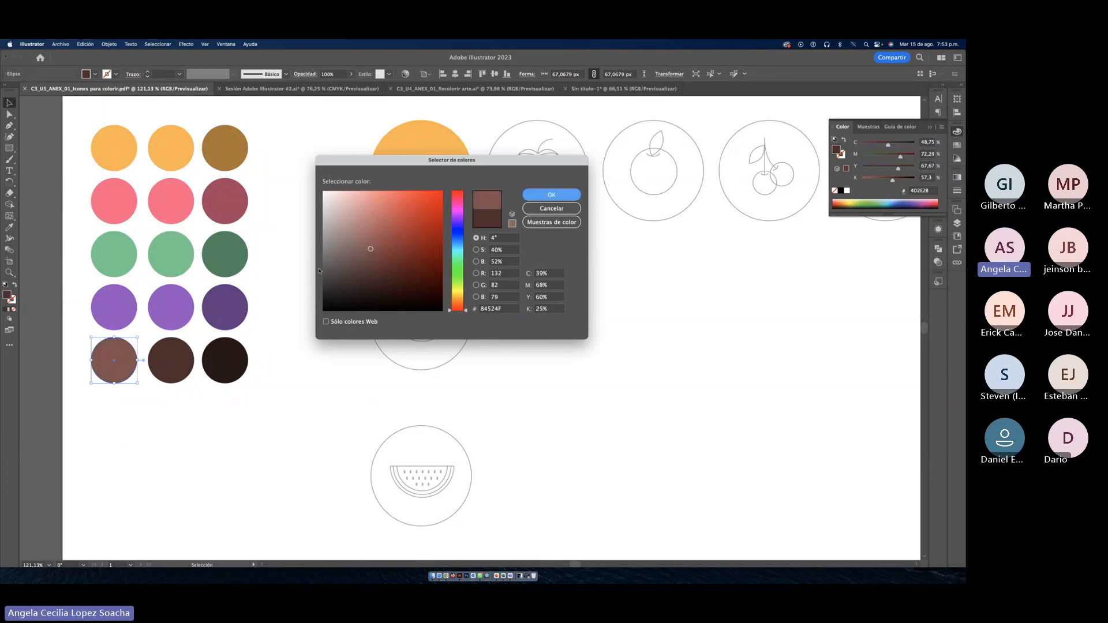
click(303, 350)
Step: Lighten the purple circle in the leftmost palette column to BD72F7 and clear the selection
click(124, 317)
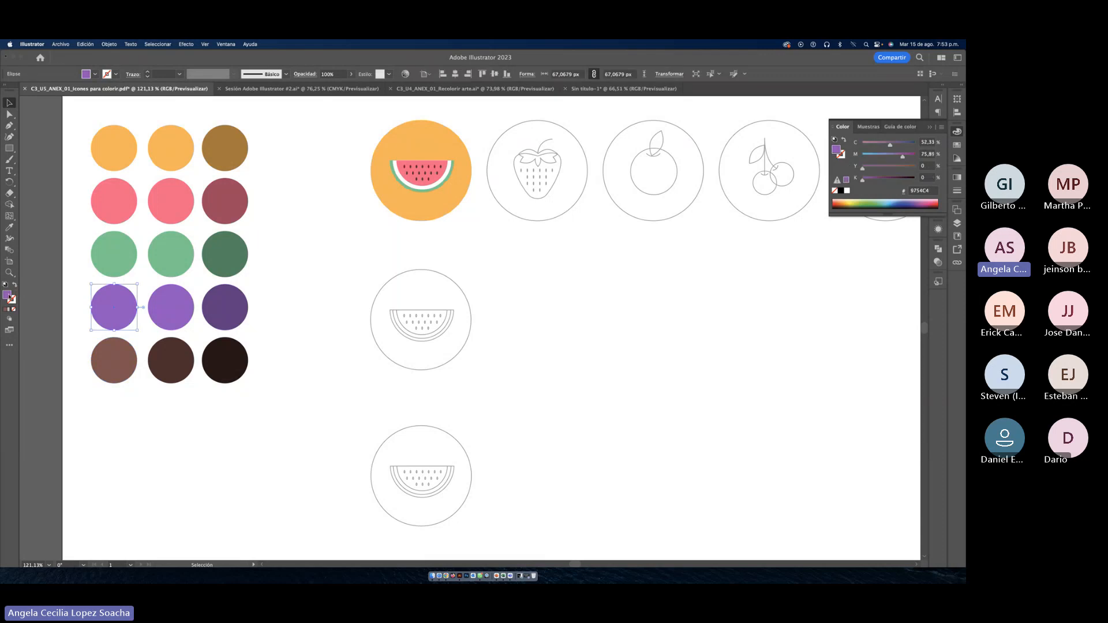
double_click(6, 297)
drag(389, 220, 387, 195)
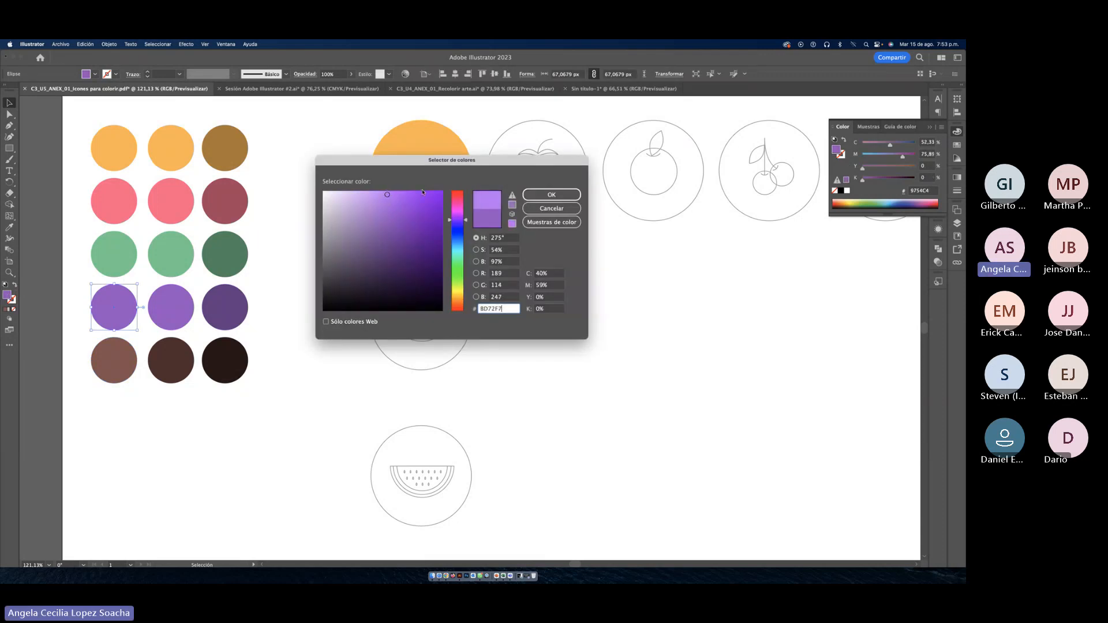
click(551, 195)
click(85, 253)
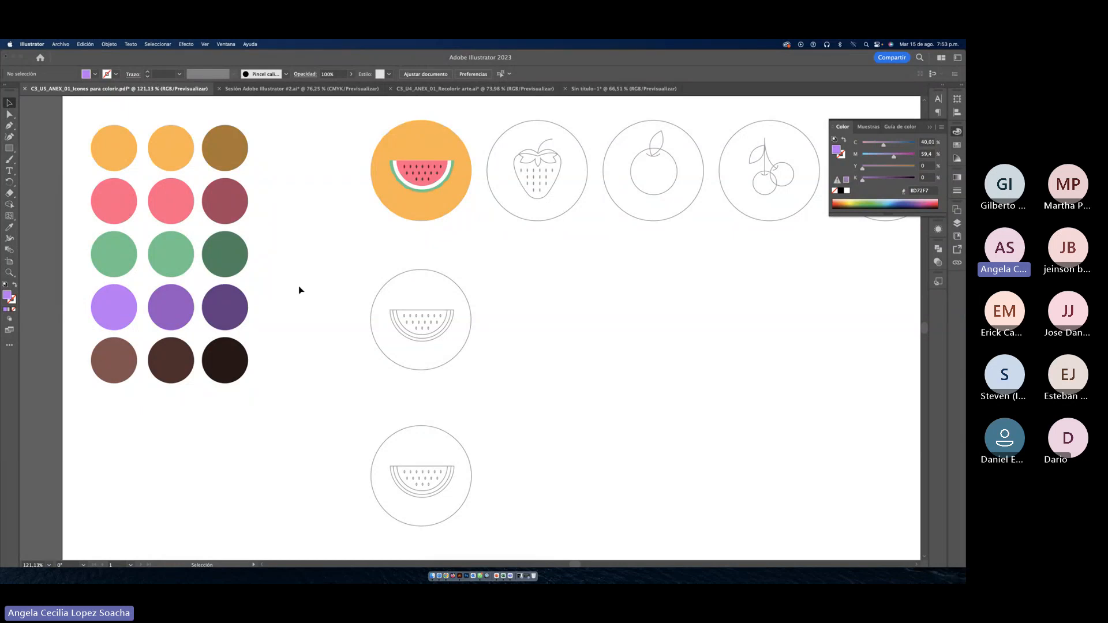
Step: Try to create a new colour group while the darkest palette column and the Frutas ejercicio swatch group are selected
scroll(296, 286, right, 3)
scroll(297, 285, down, 1)
scroll(296, 285, right, 2)
scroll(297, 286, down, 1)
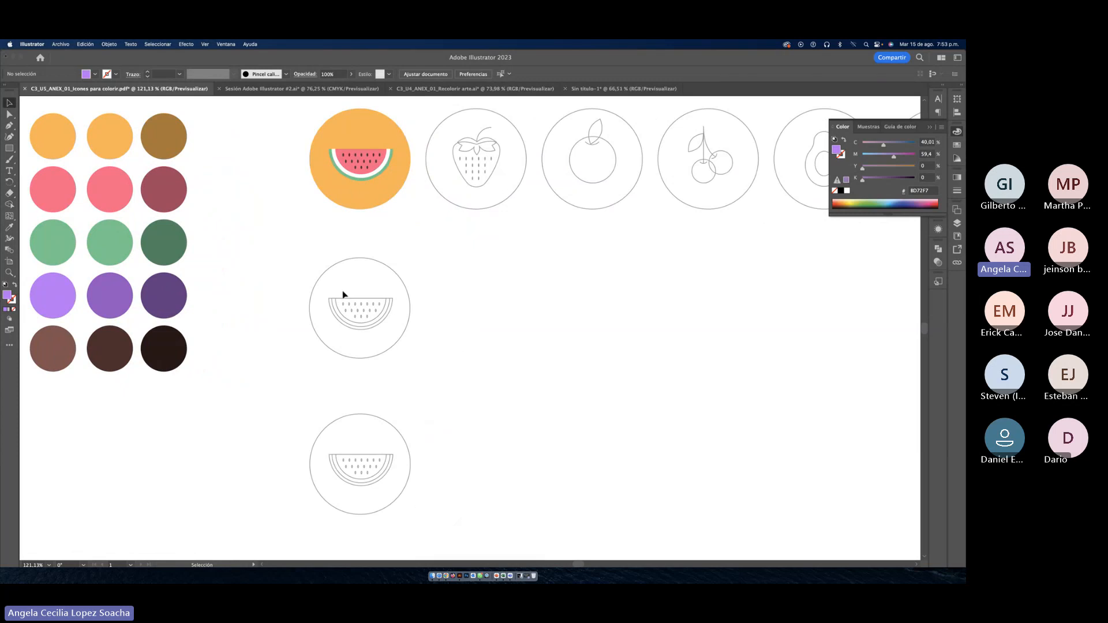
drag(230, 371, 151, 115)
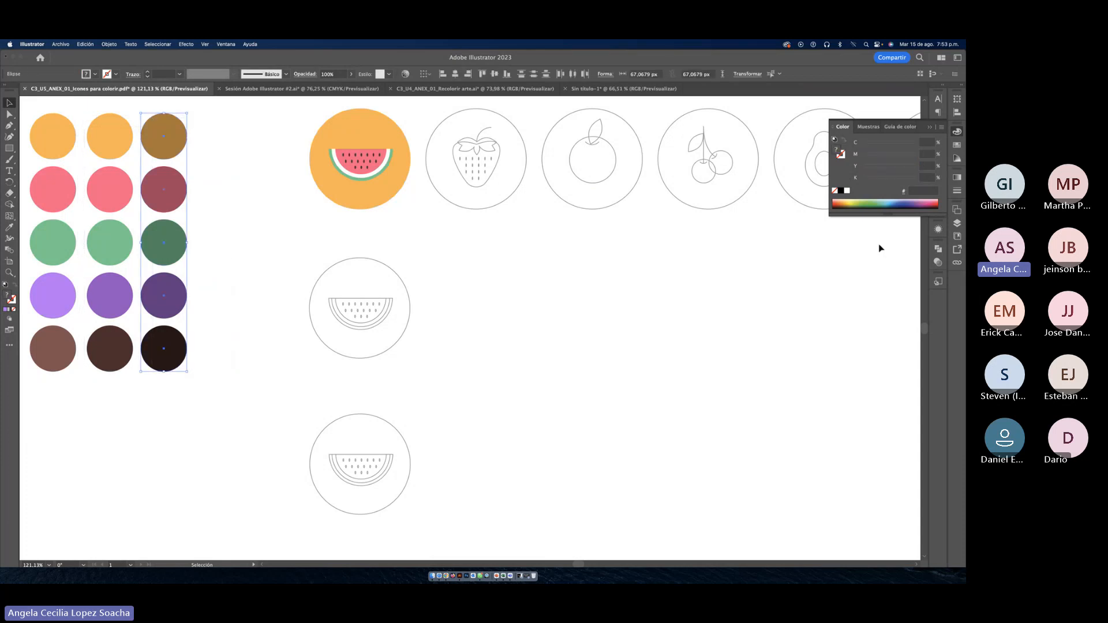
click(957, 146)
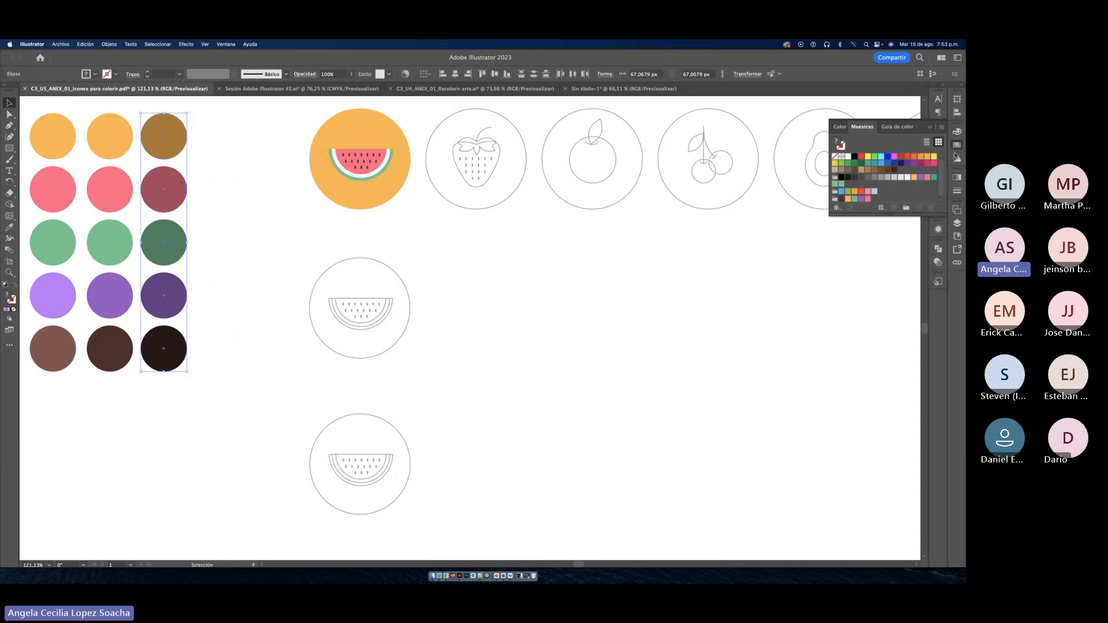
click(835, 199)
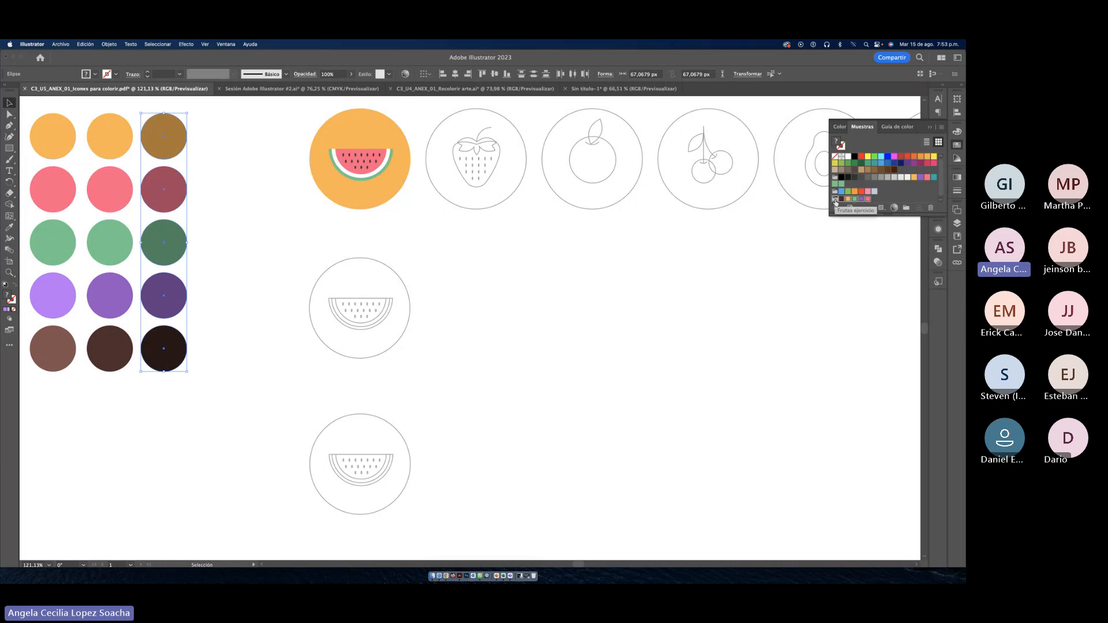
click(906, 208)
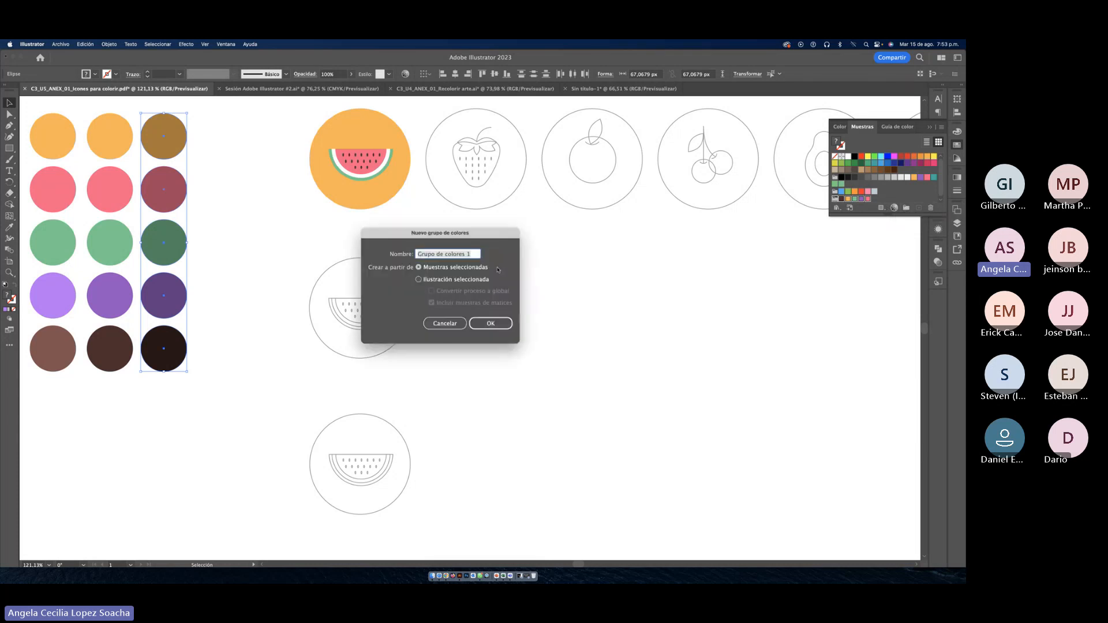
text(Fruas son)
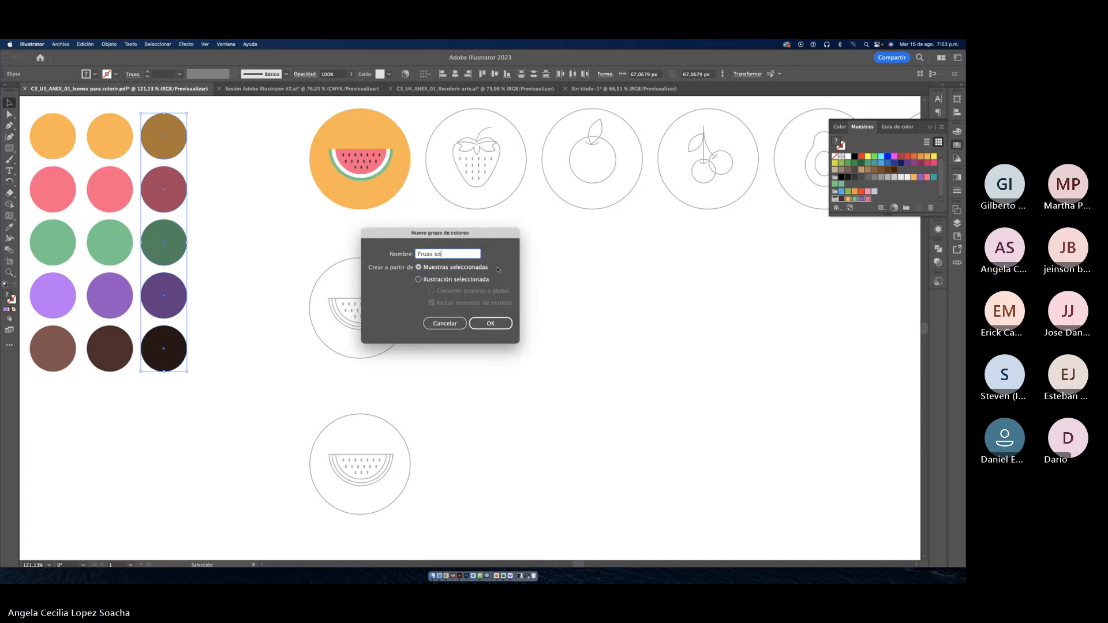
key(Return)
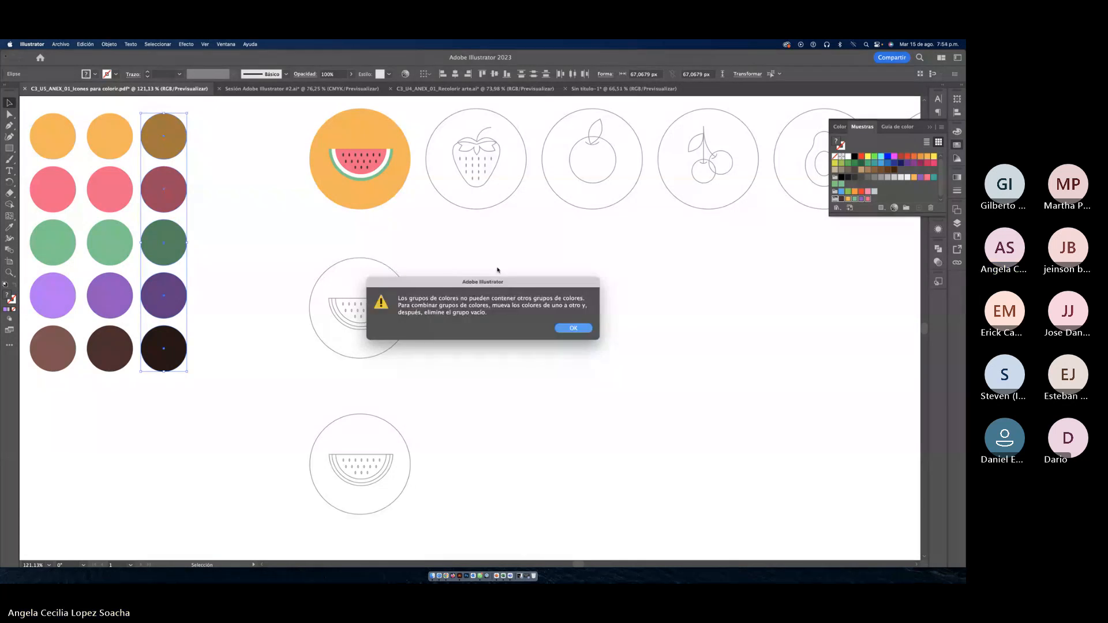
click(568, 328)
Step: Try to add the darkest palette column's circles to the swatches by moving them from the artboard, undoing the misplaced move
drag(168, 293, 816, 209)
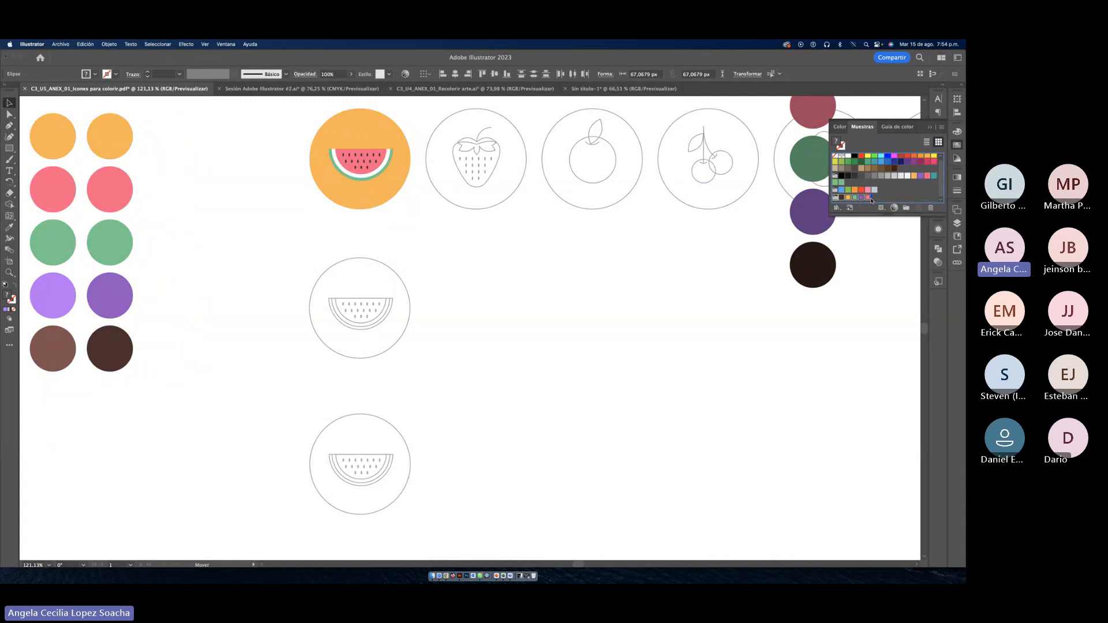
key(super+z)
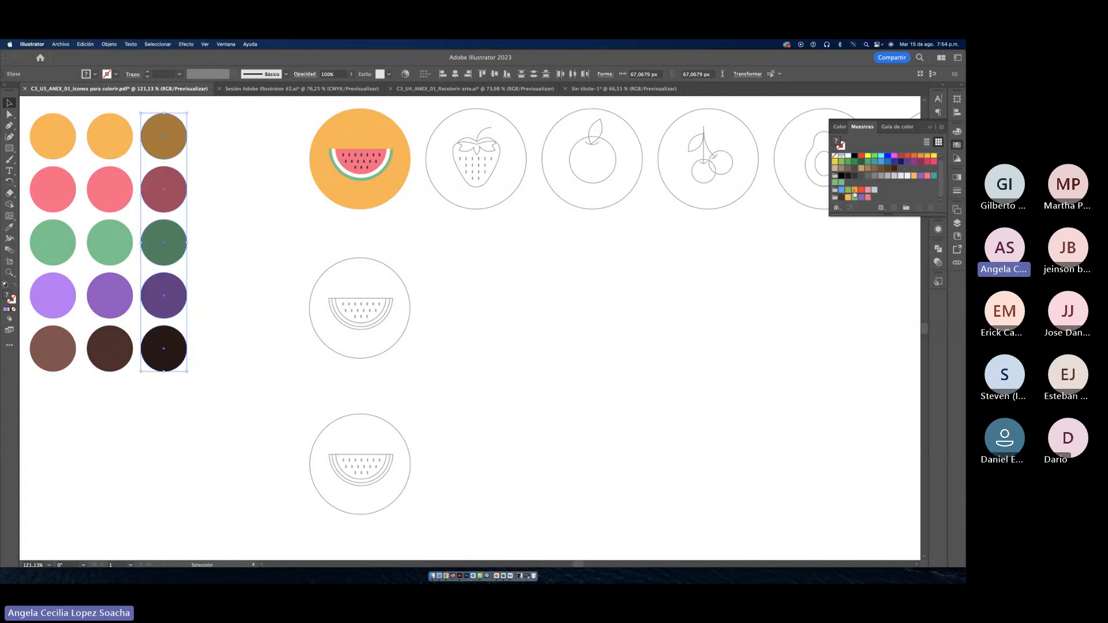
drag(171, 290, 868, 200)
drag(160, 201, 888, 195)
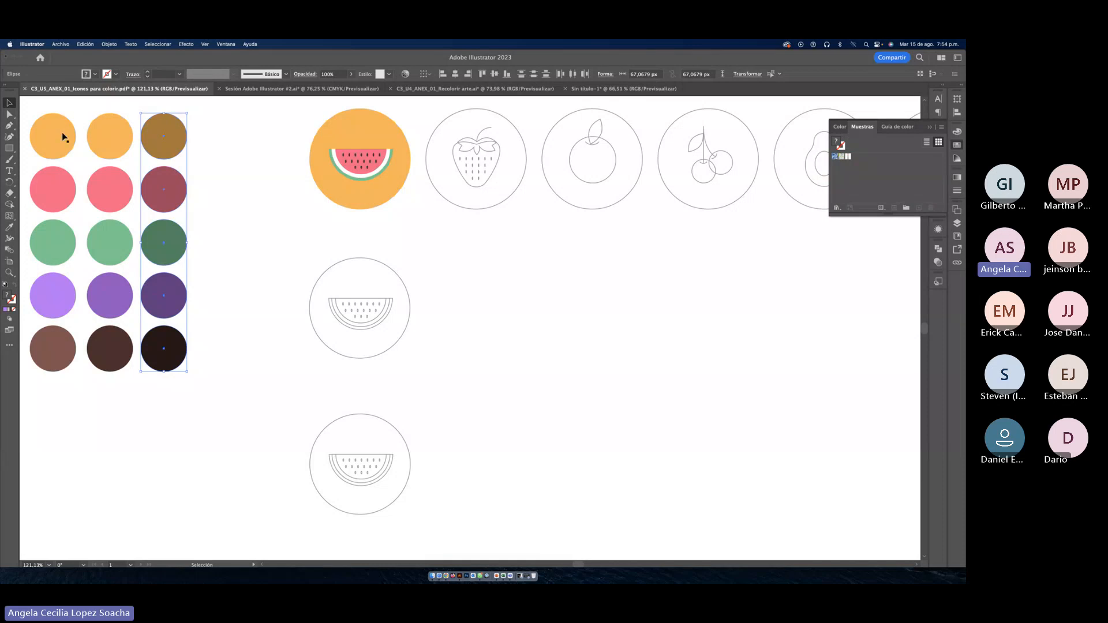
Step: Try again to create a colour group from the darkest palette column, and clear the selection
click(840, 130)
click(862, 127)
click(905, 209)
click(494, 321)
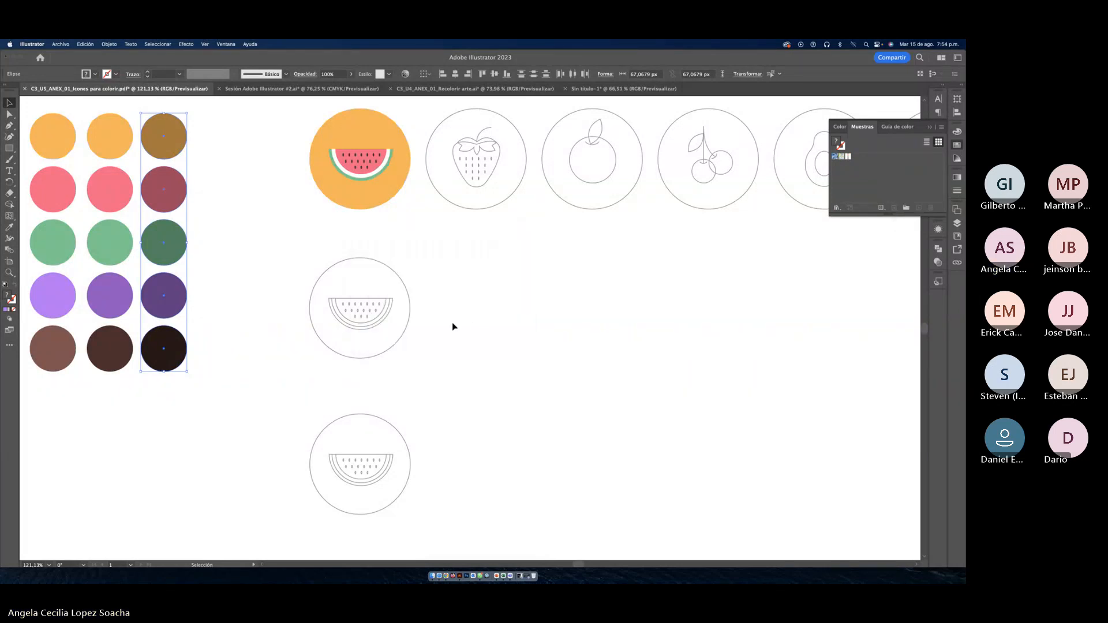
click(452, 327)
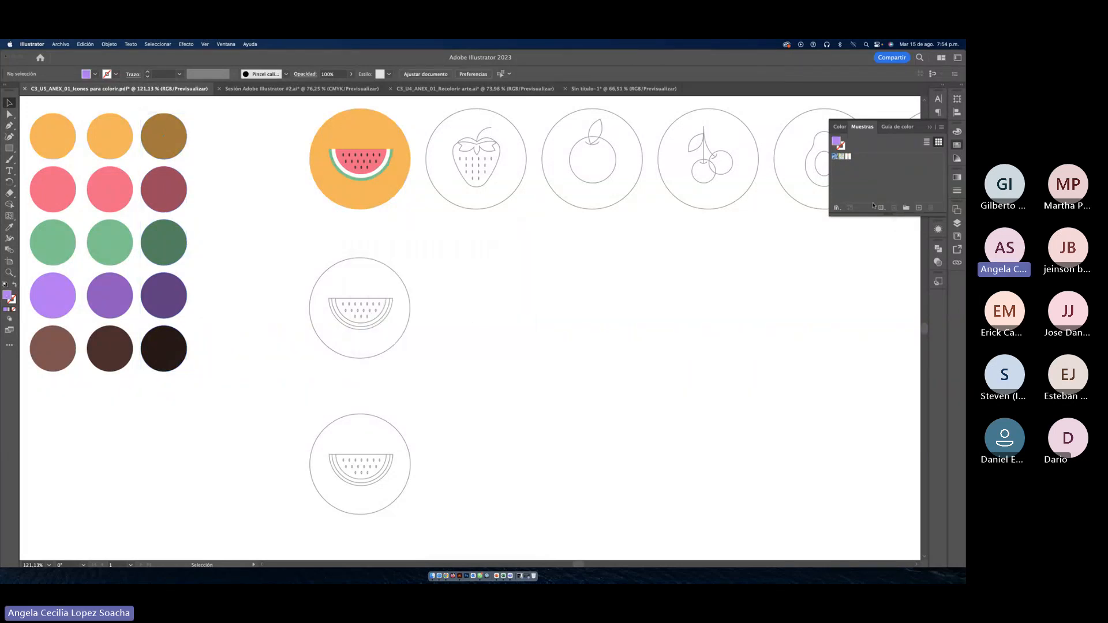
Step: Save the current purple fill, BD72F7, as a new global process-colour swatch
click(941, 128)
click(943, 128)
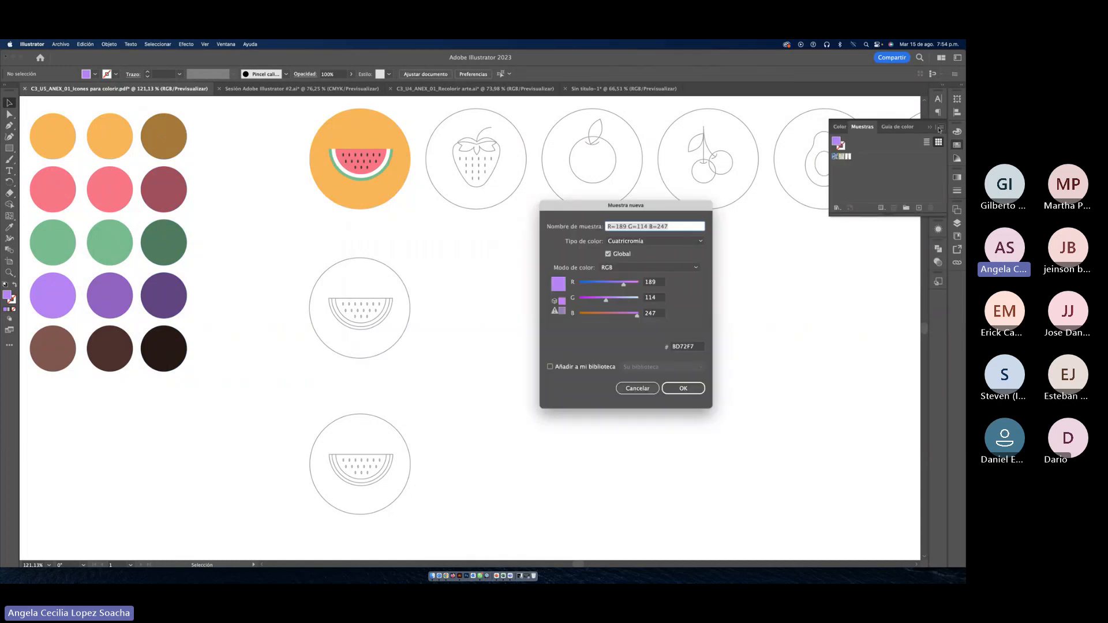
click(686, 389)
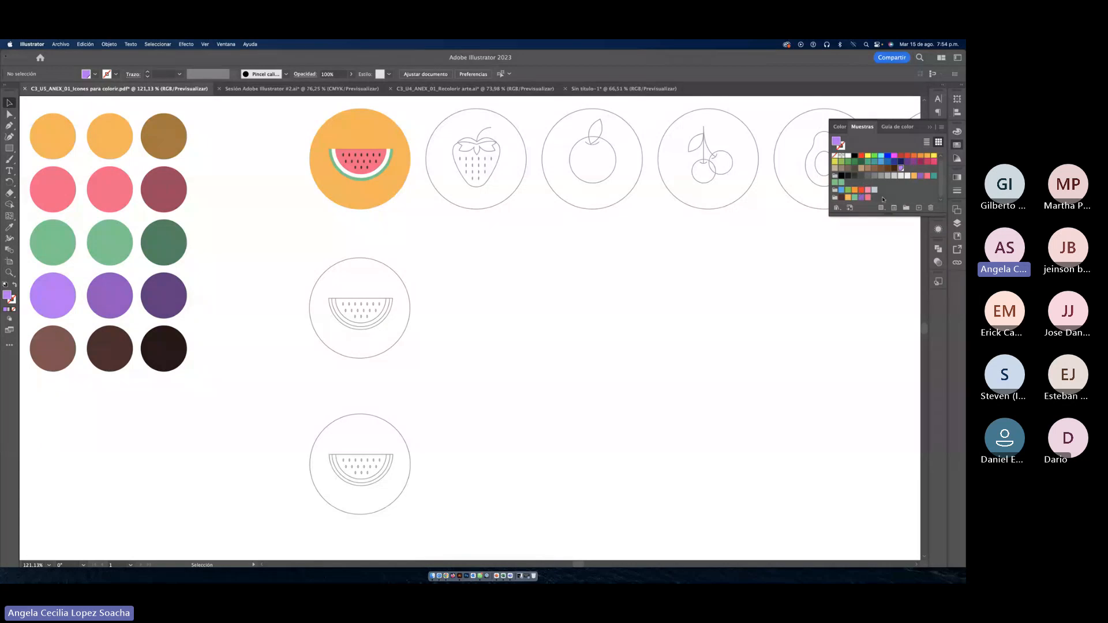
Step: Delete the Frutas ejercicio colour group from the swatches
click(835, 198)
click(930, 209)
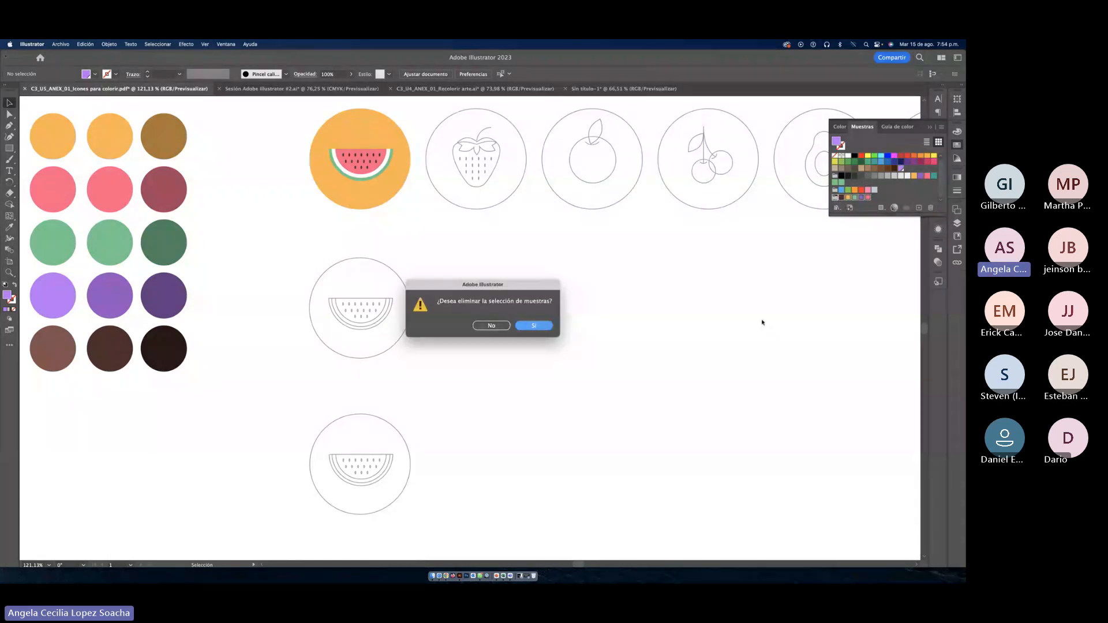
click(524, 327)
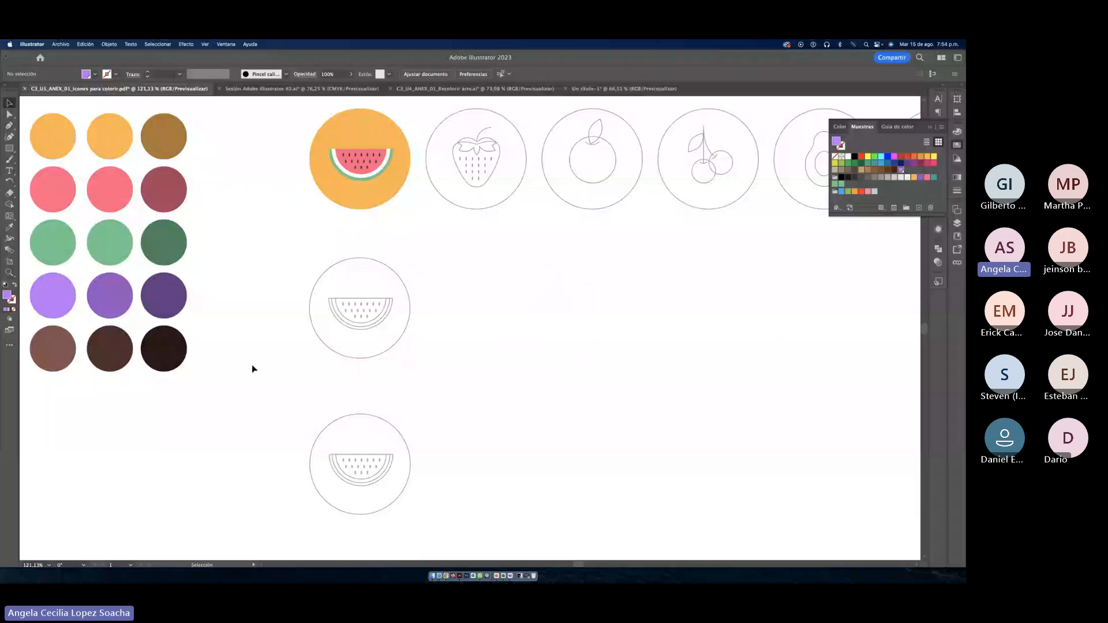
Step: Create a colour group named "Frusa ejercicio" from the artwork in the original and darkest palette columns, and clear the selection
drag(121, 157, 94, 129)
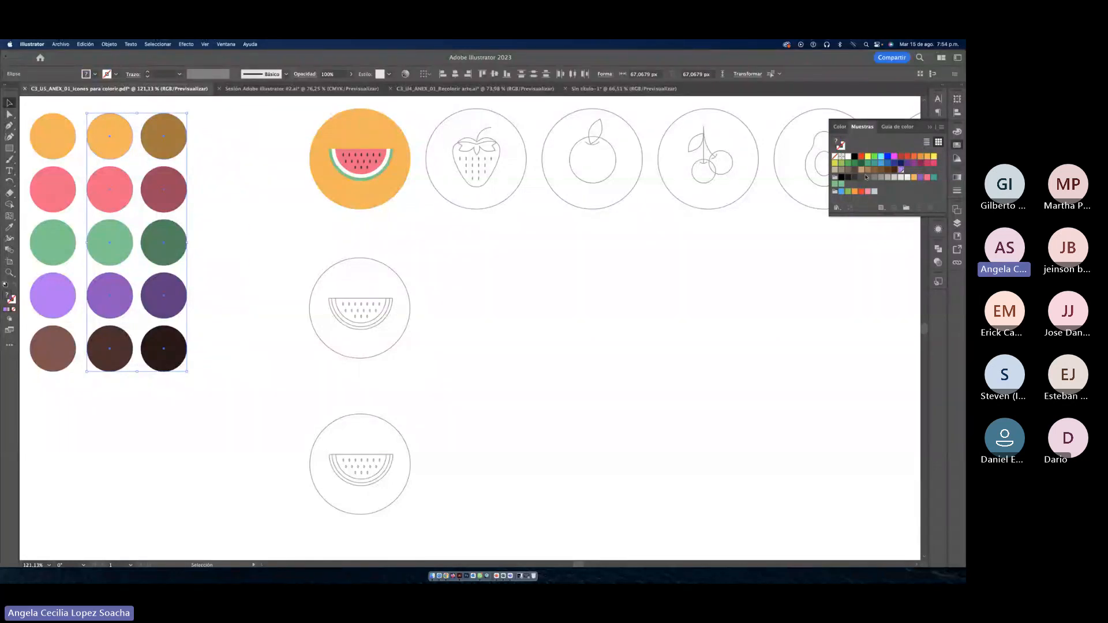
click(907, 208)
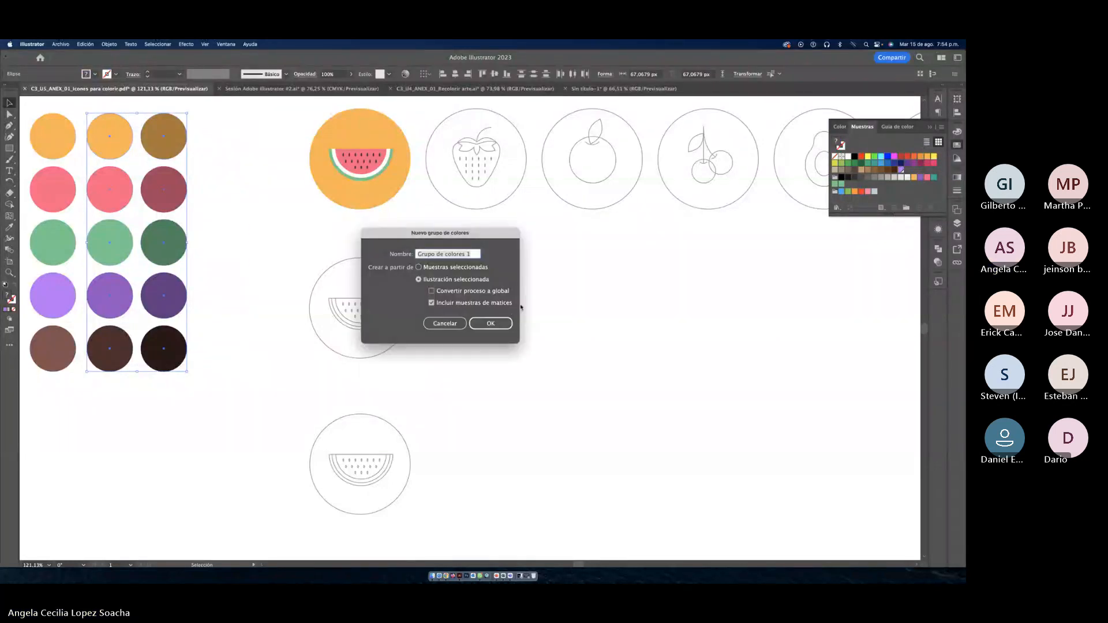
text(Frusa )
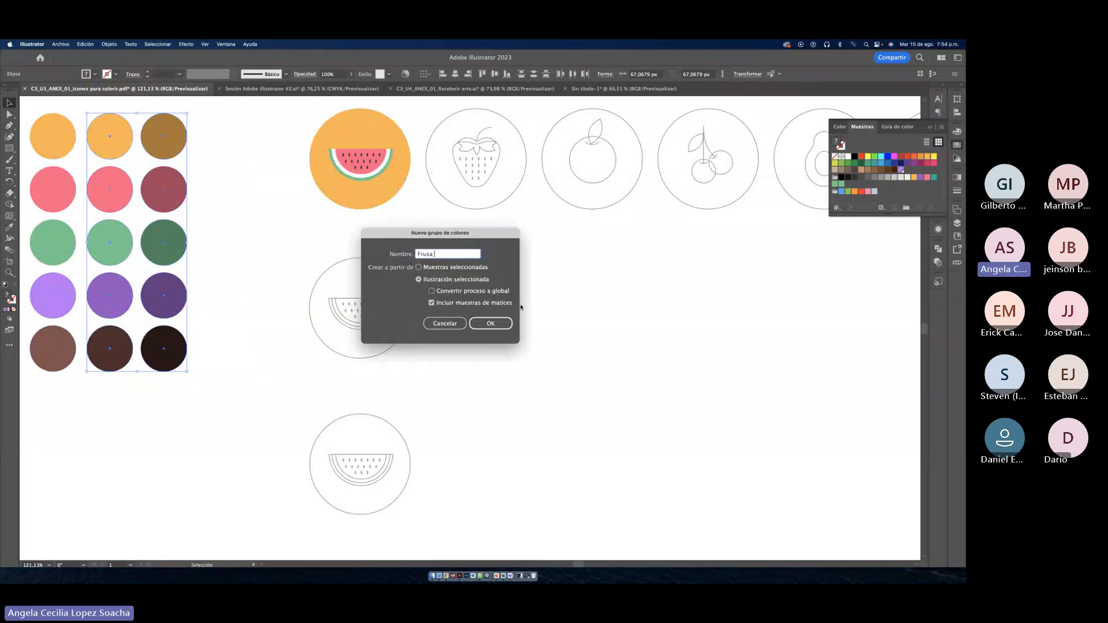
text(ejercicio)
key(Return)
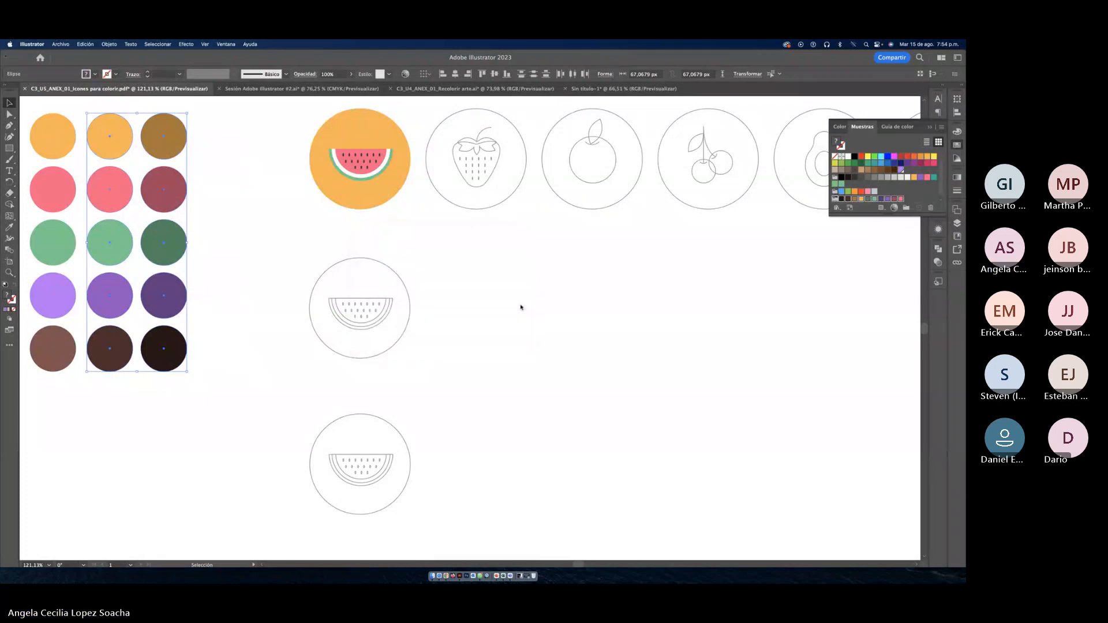
click(730, 348)
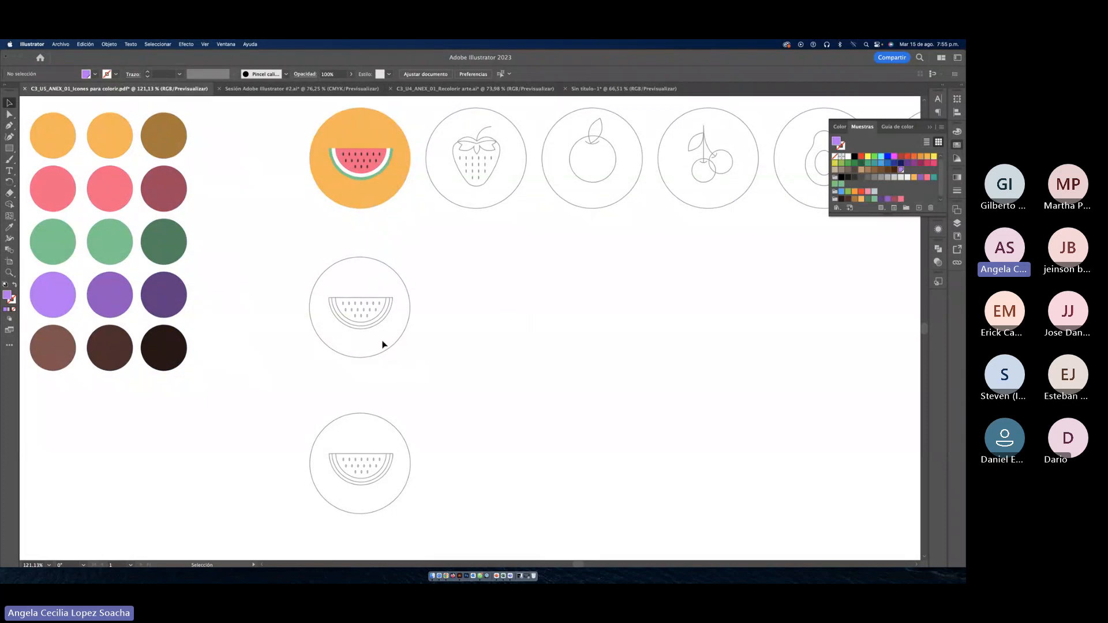
Step: Select only the seeds of the uncoloured watermelon icon directly below the coloured one, excluding its surrounding circle
click(371, 312)
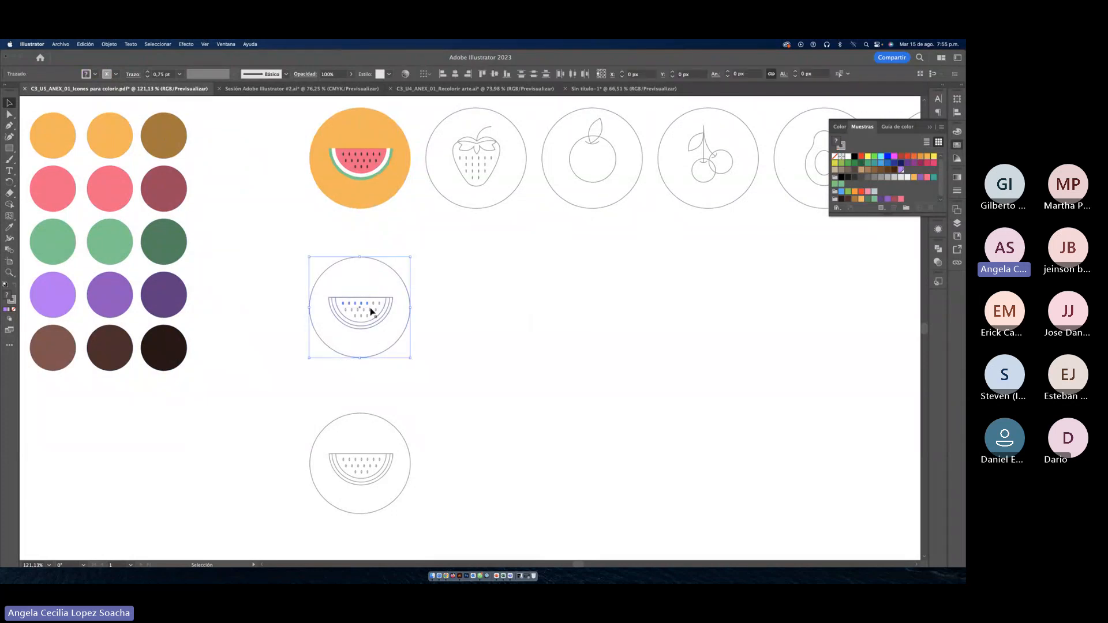
key(z)
drag(371, 312, 536, 371)
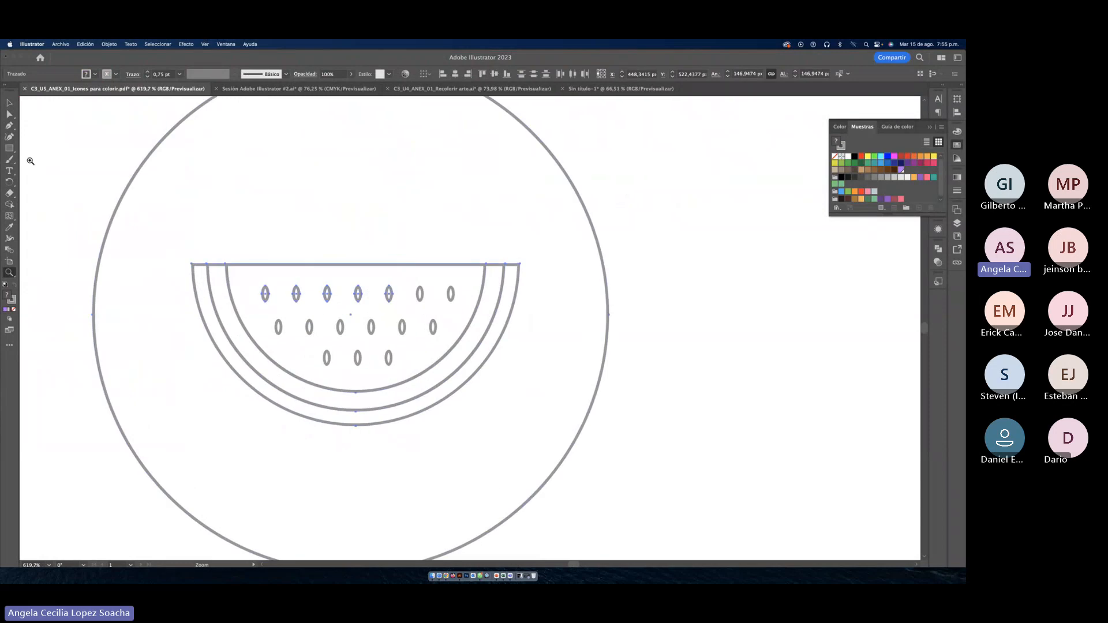
click(9, 103)
drag(252, 284, 435, 373)
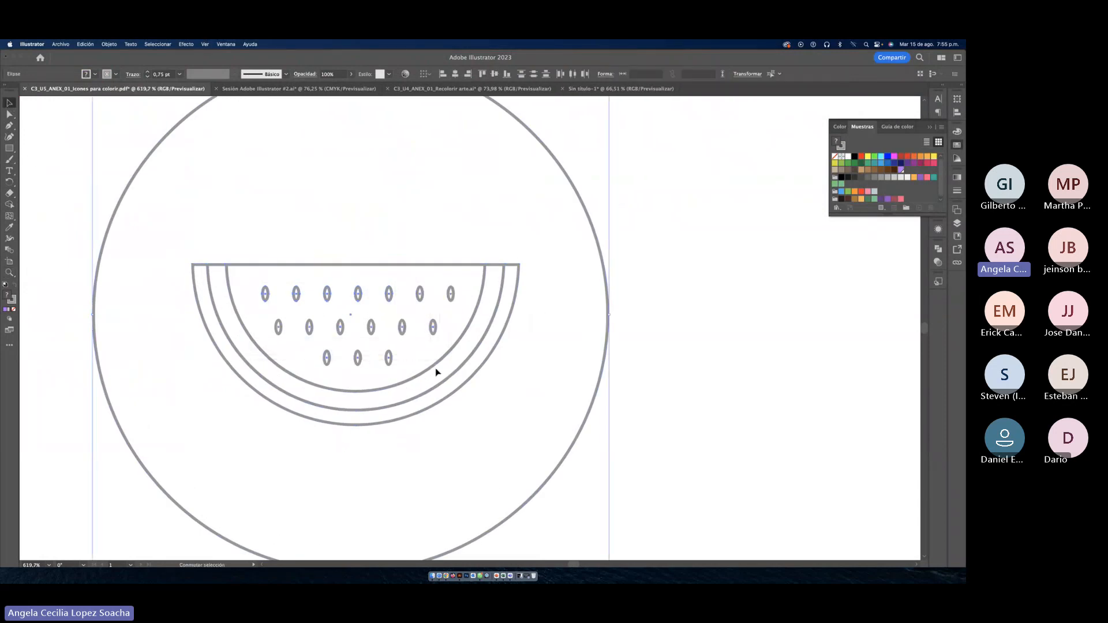
shift+click(577, 349)
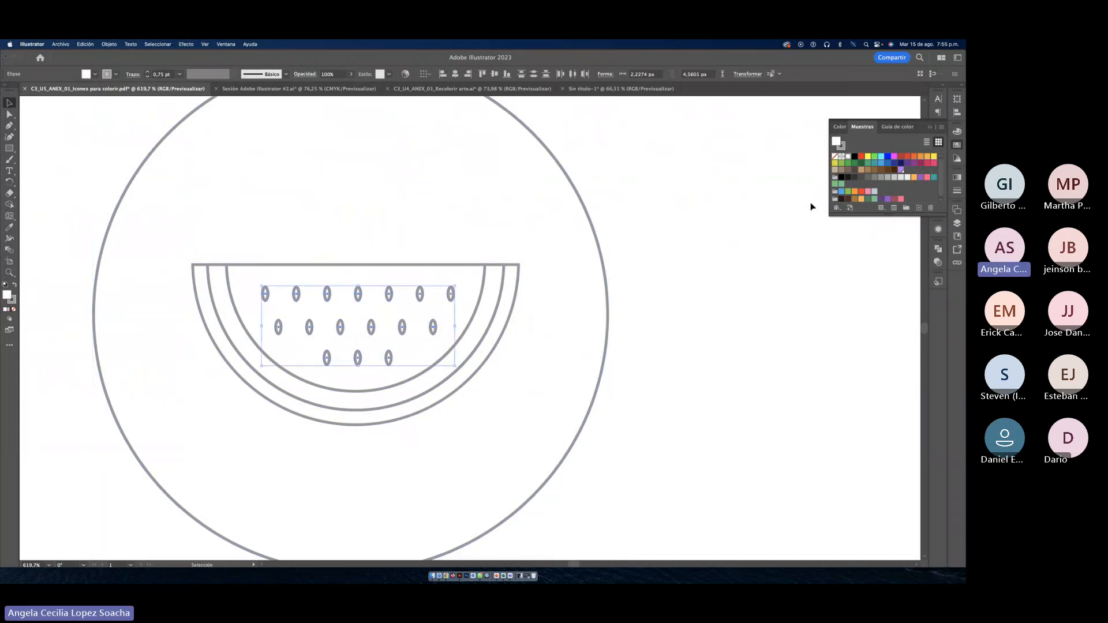
Step: Fill the selected watermelon seeds with a white-to-black linear gradient and remove their outline
click(957, 178)
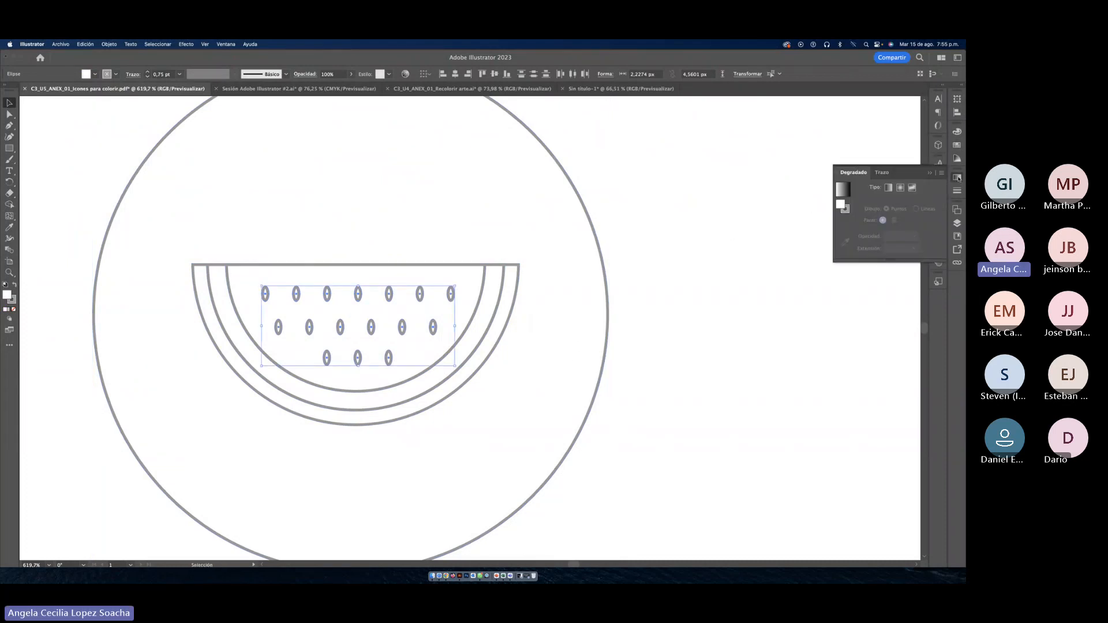
click(843, 206)
click(840, 204)
click(845, 194)
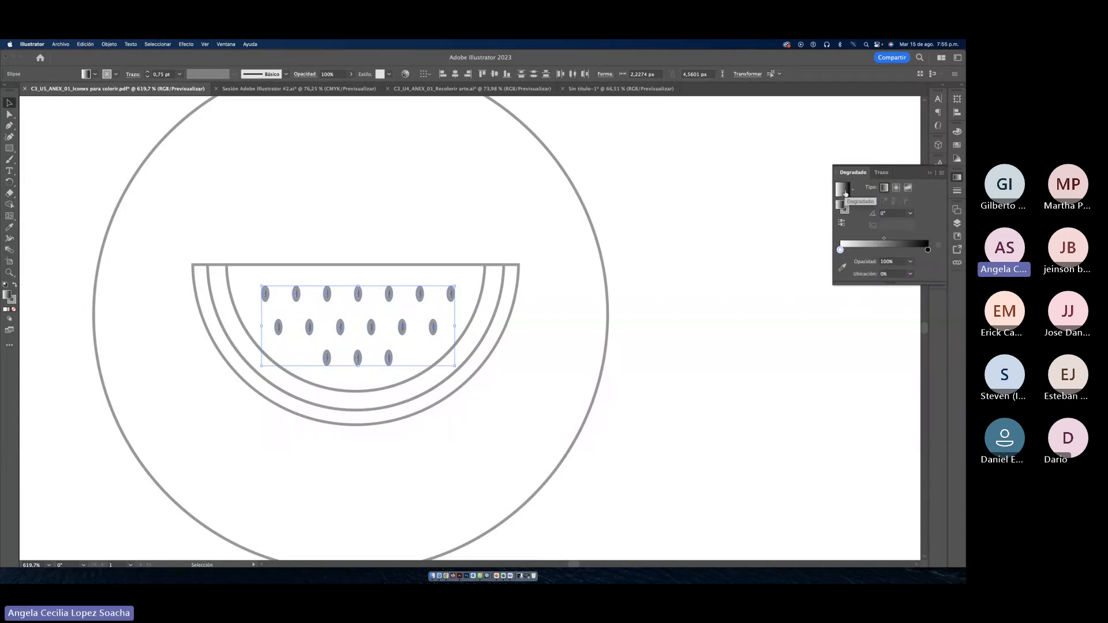
click(11, 302)
click(13, 310)
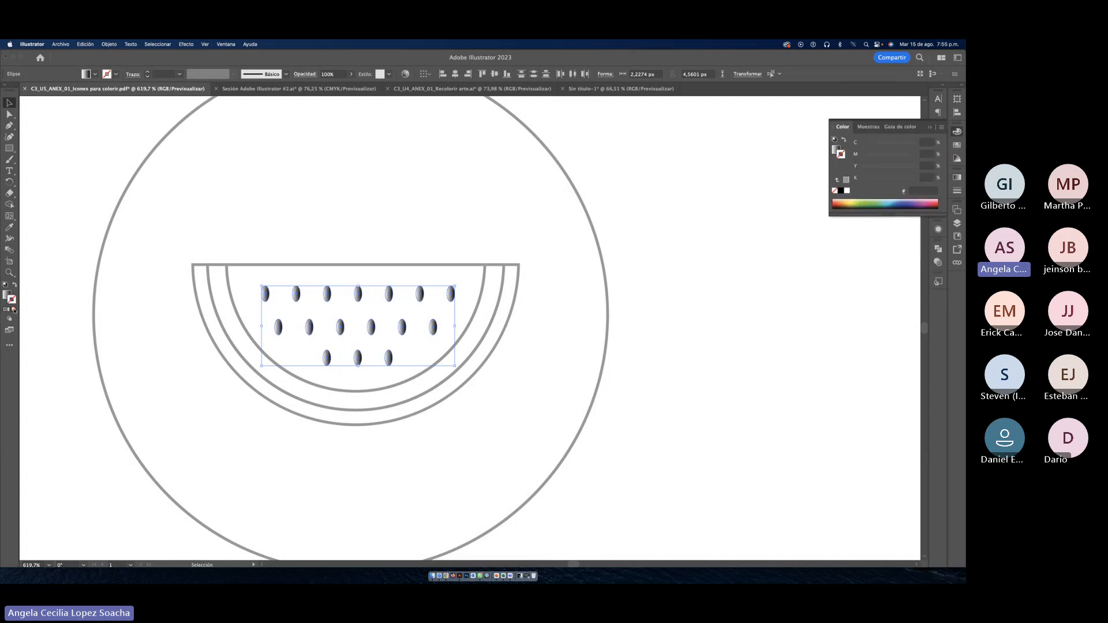
Step: Try to colour the gradient stops of the selected seeds with two dark browns while their outline is the active attribute
key(z)
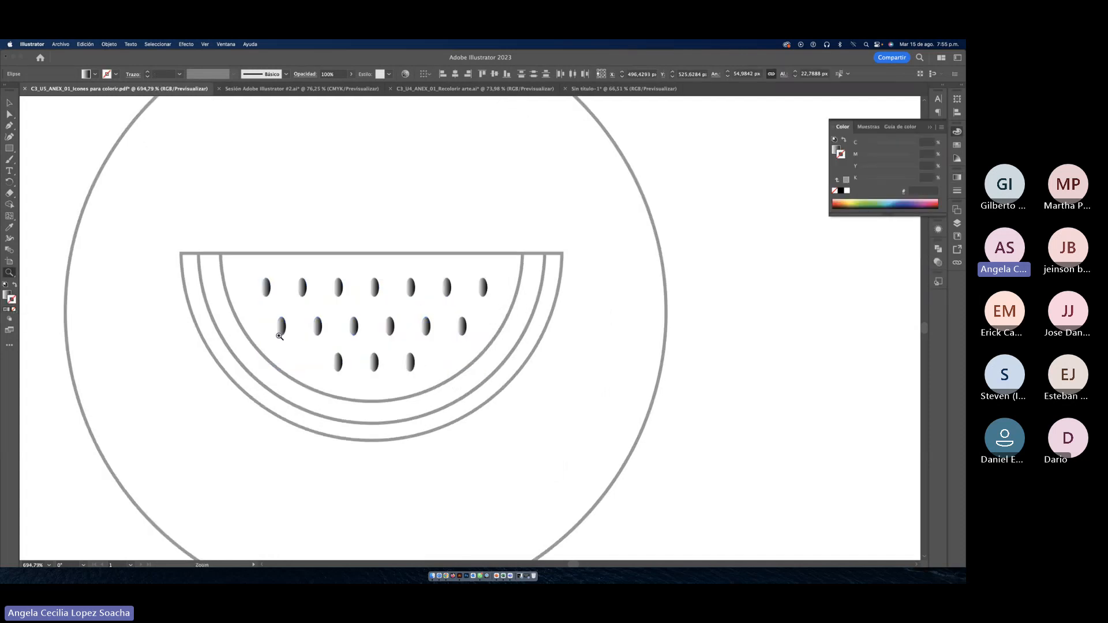
click(261, 335)
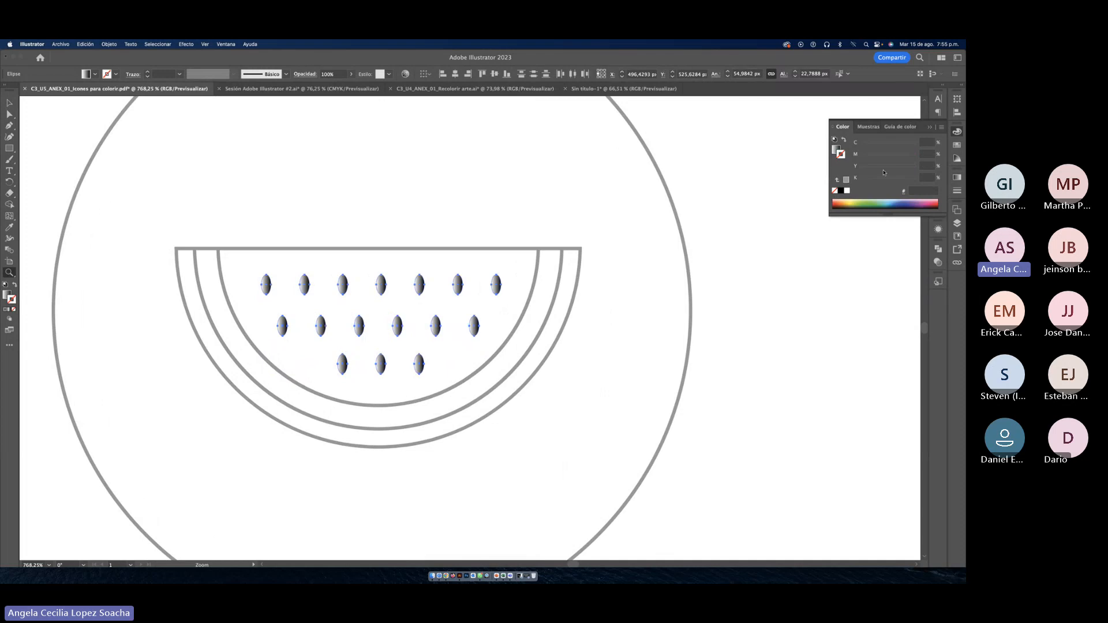
click(957, 178)
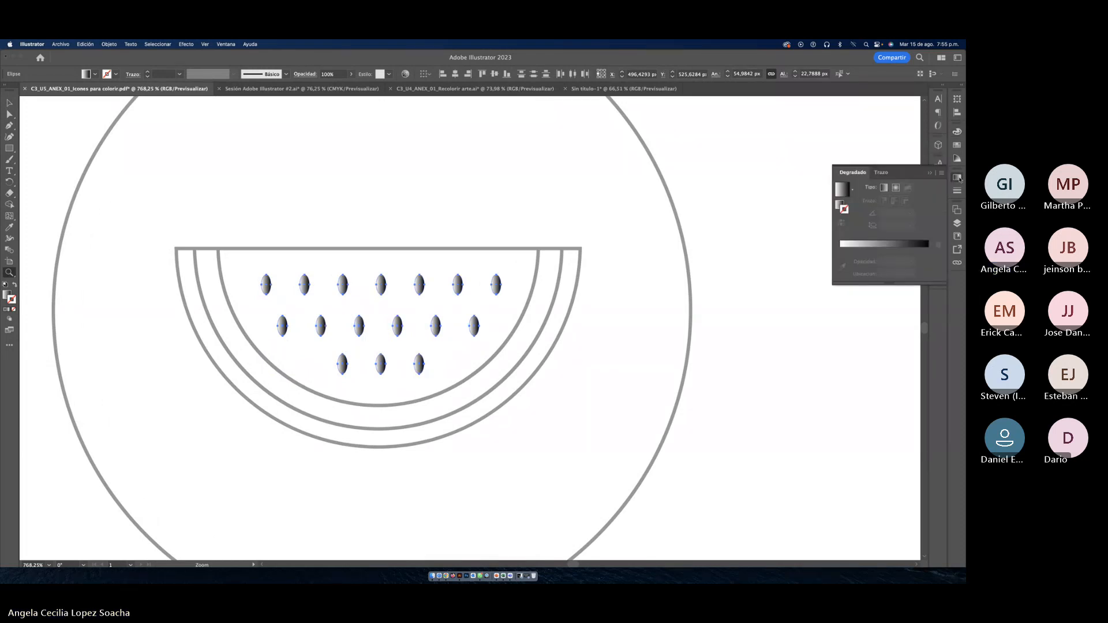
click(891, 245)
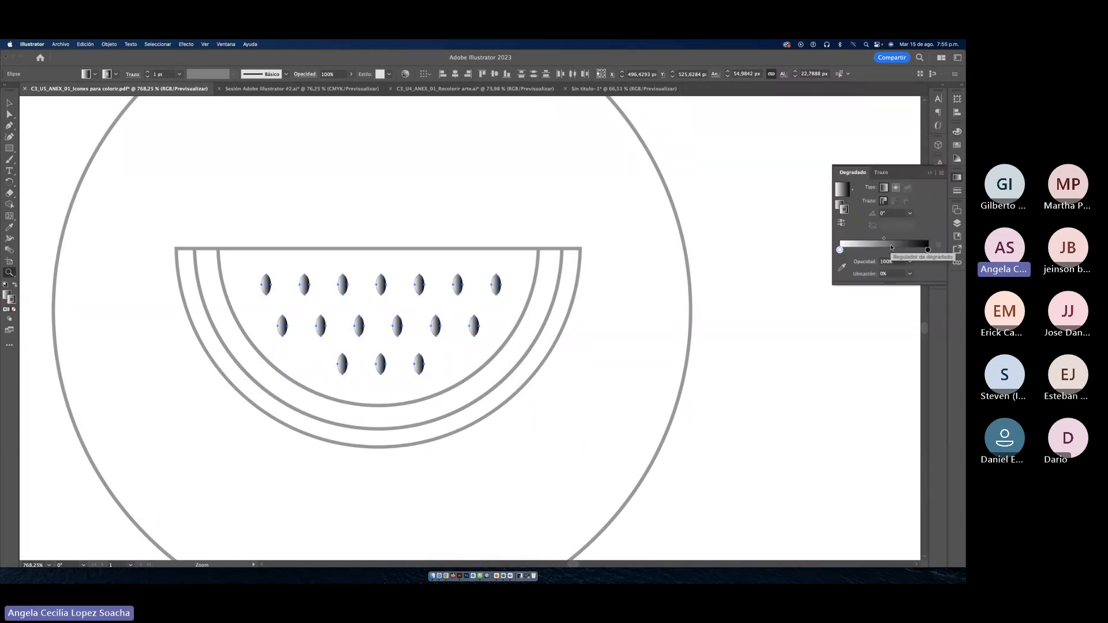
click(928, 250)
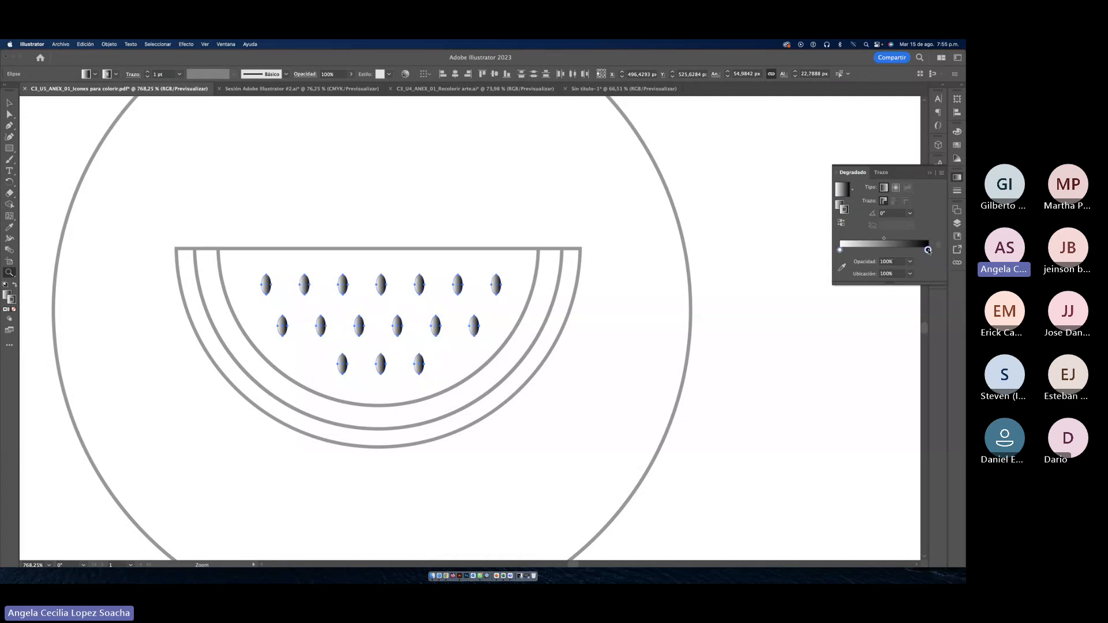
double_click(928, 250)
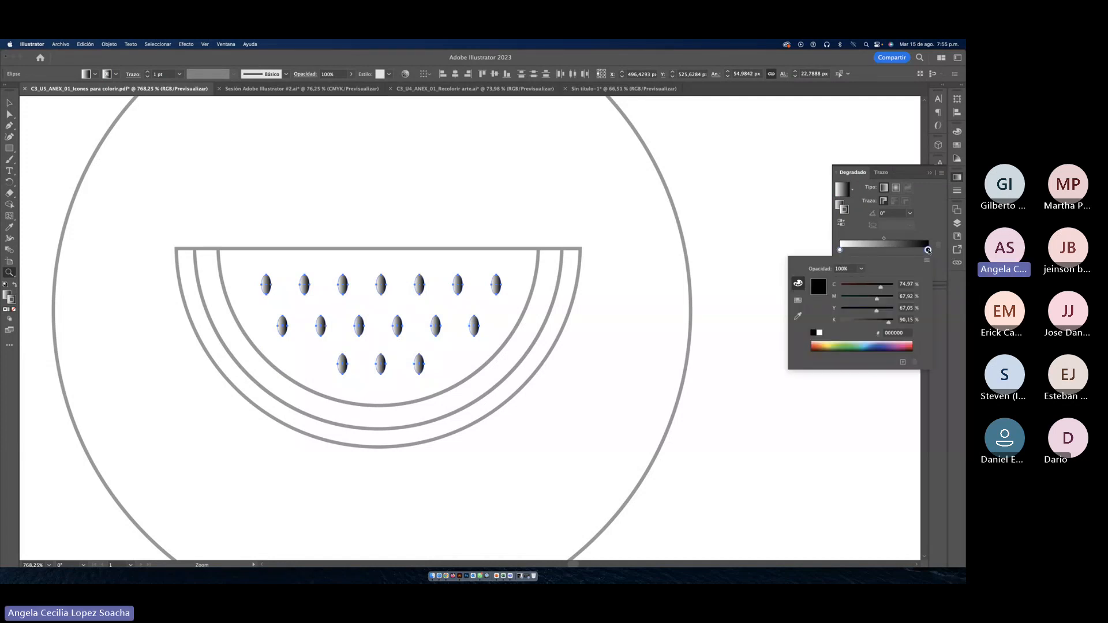
click(798, 301)
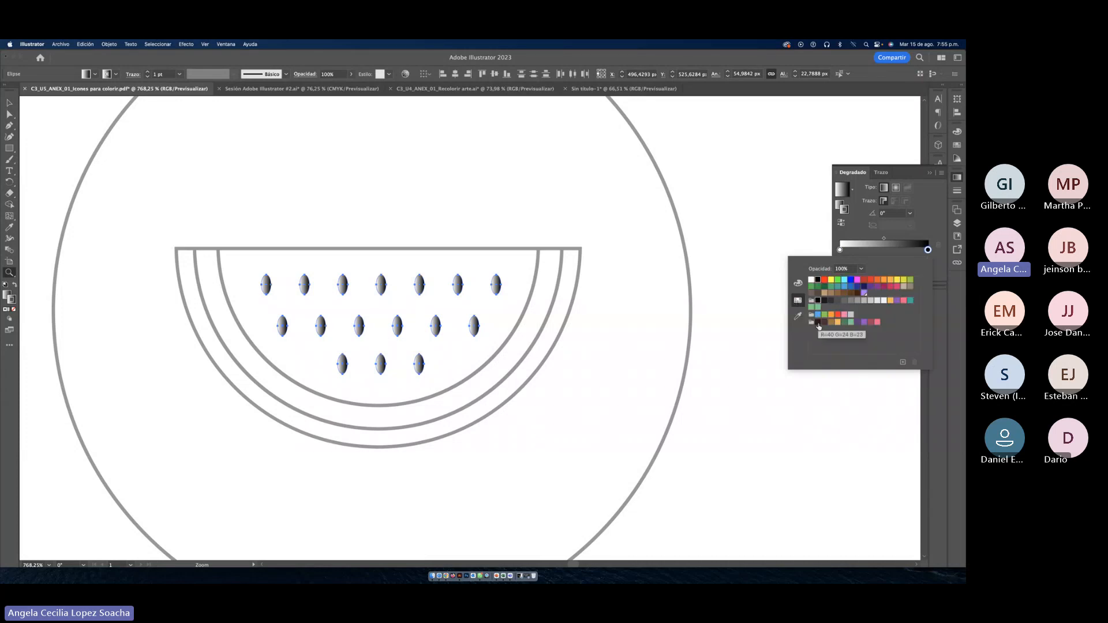
click(817, 323)
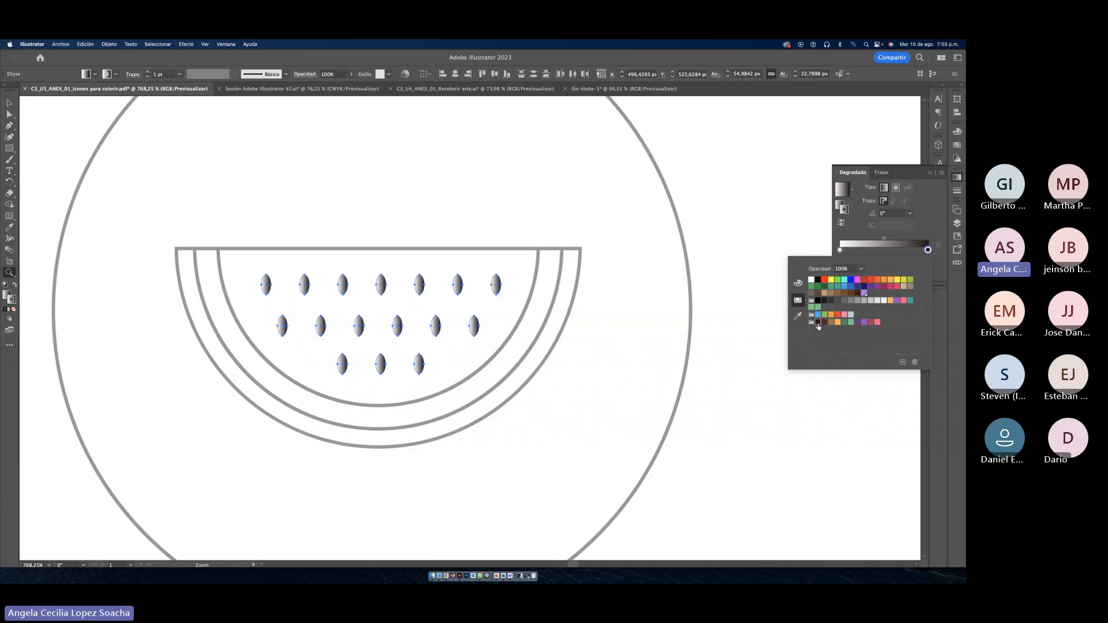
click(840, 250)
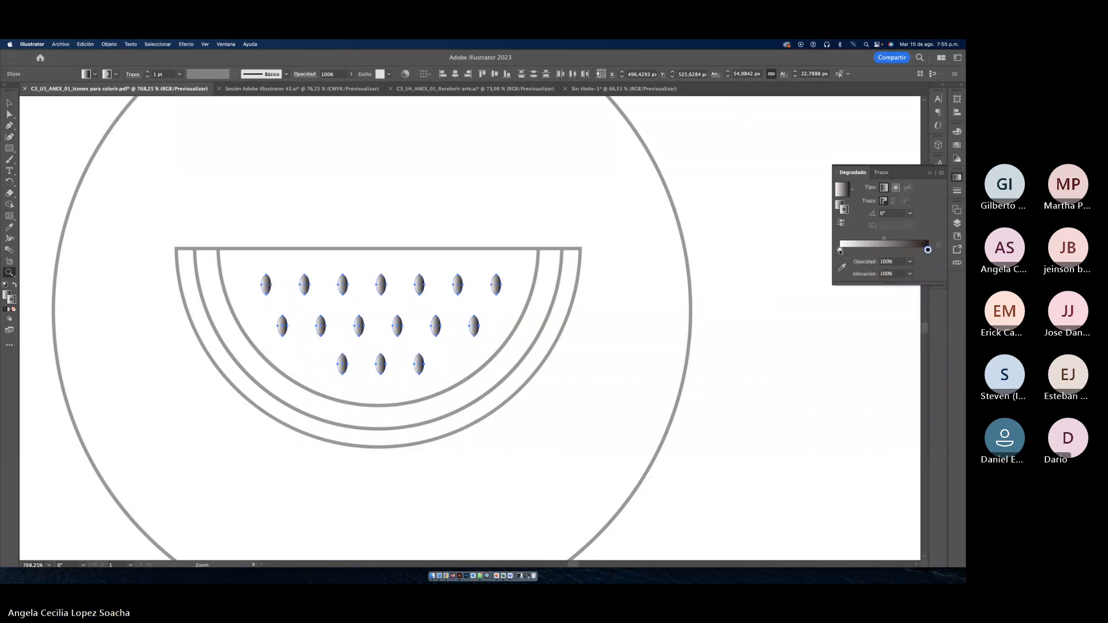
double_click(840, 250)
click(823, 324)
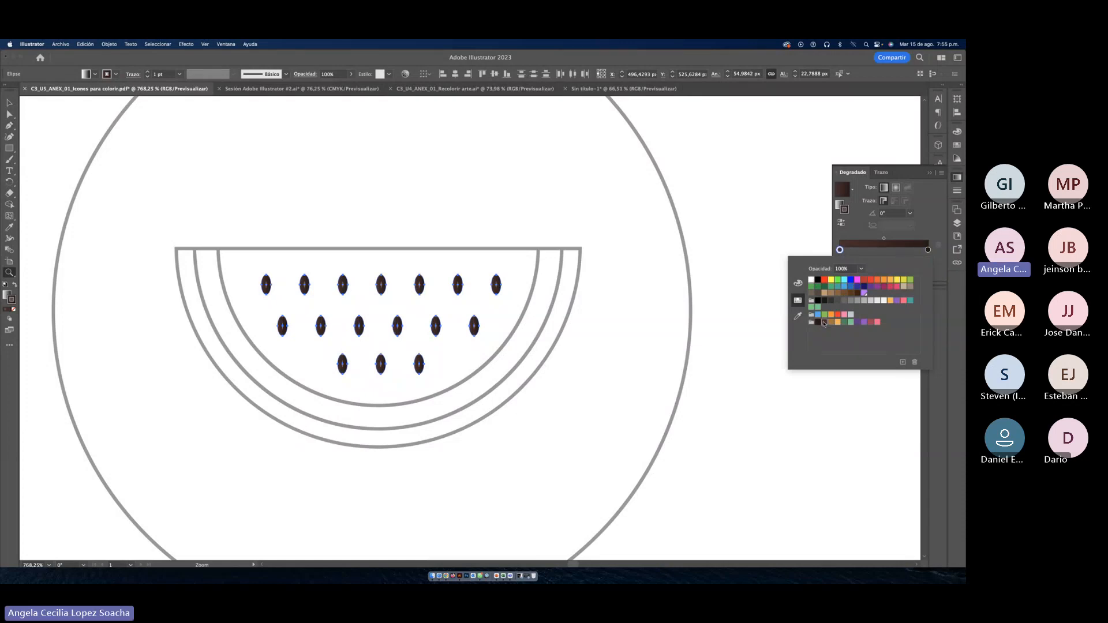
Step: Undo the last stop colour, remove the seeds' gradient outline, and make their fill the active attribute
key(super+z)
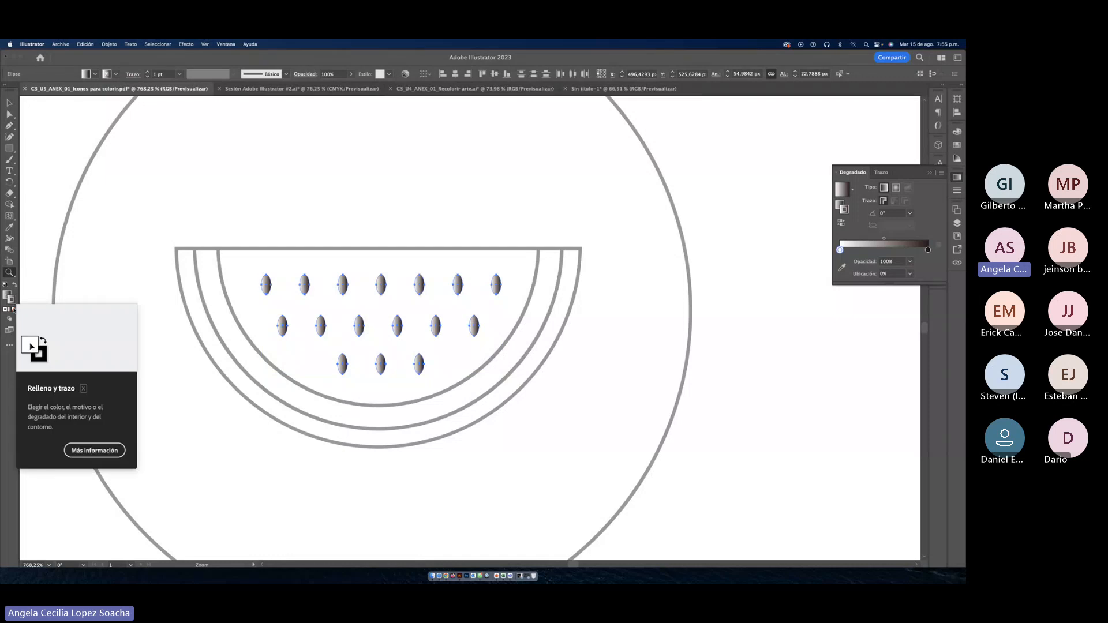
click(11, 299)
click(13, 309)
click(7, 295)
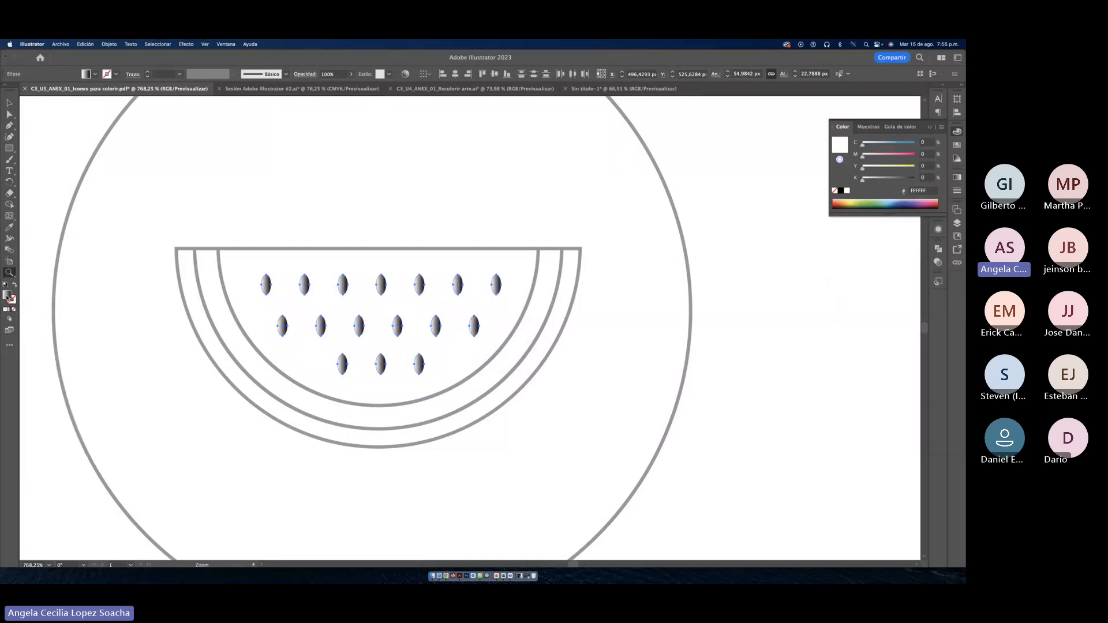
Step: Colour the seeds' linear fill gradient with the second-darkest brown swatch at the start and the darkest brown at the end
click(957, 177)
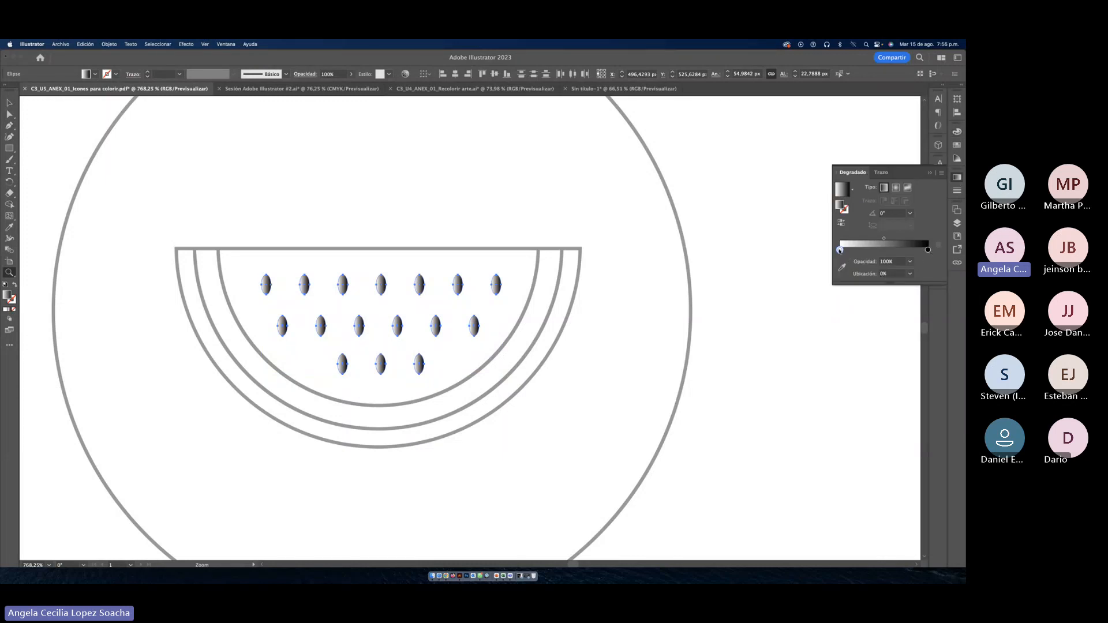
double_click(839, 249)
click(824, 322)
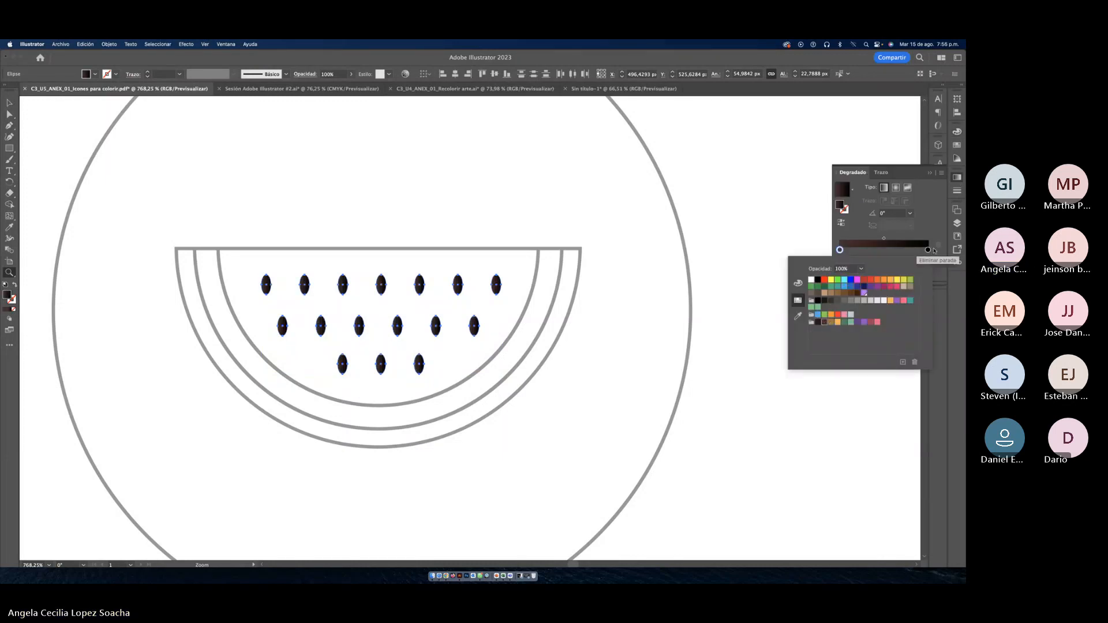
click(928, 249)
double_click(928, 250)
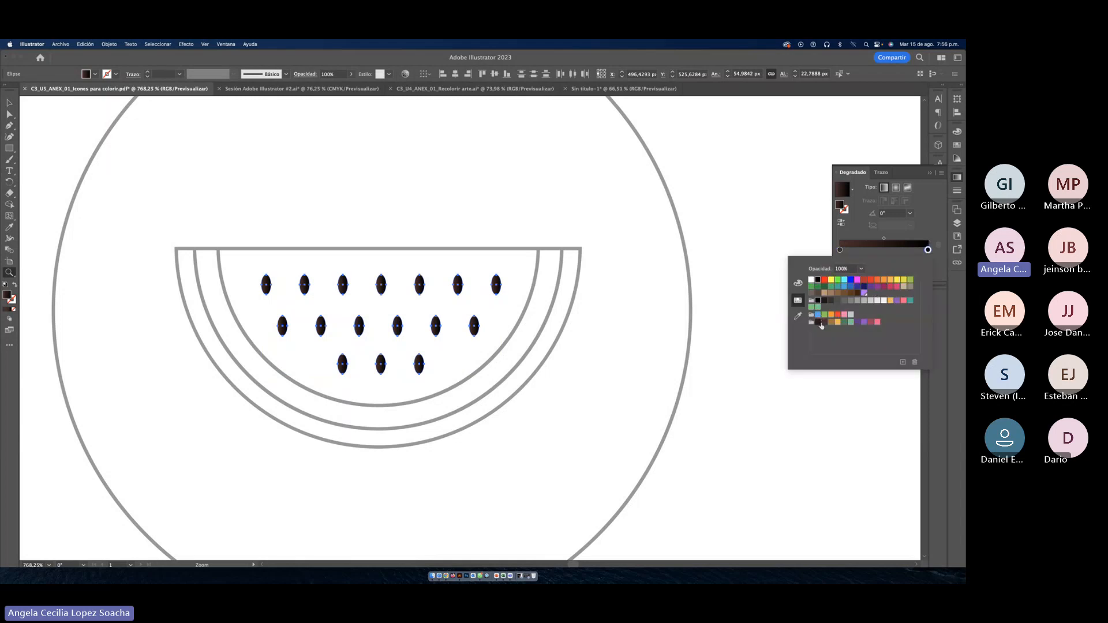
click(818, 322)
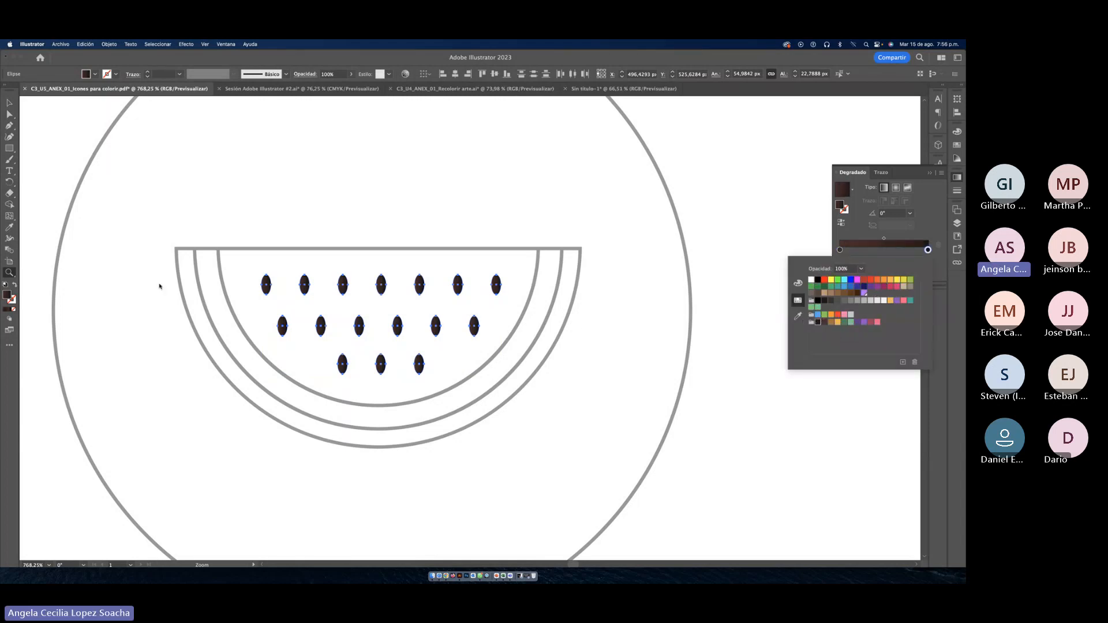
Step: Lighten the starting stop of the seeds' fill gradient by lowering its black value to 8%
click(156, 261)
click(155, 261)
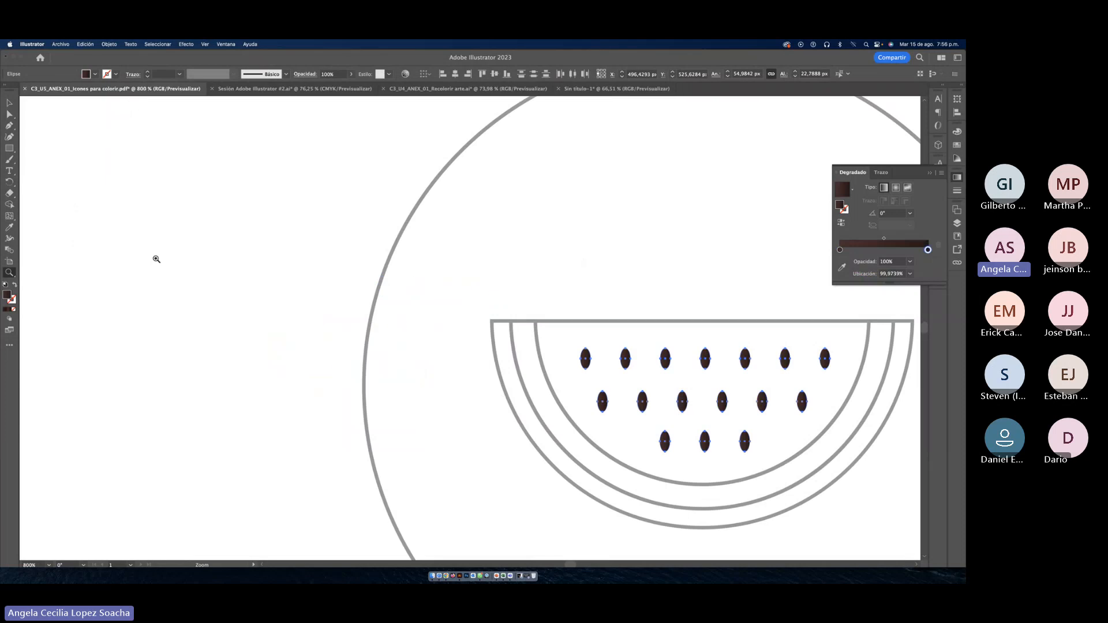
drag(638, 356, 373, 254)
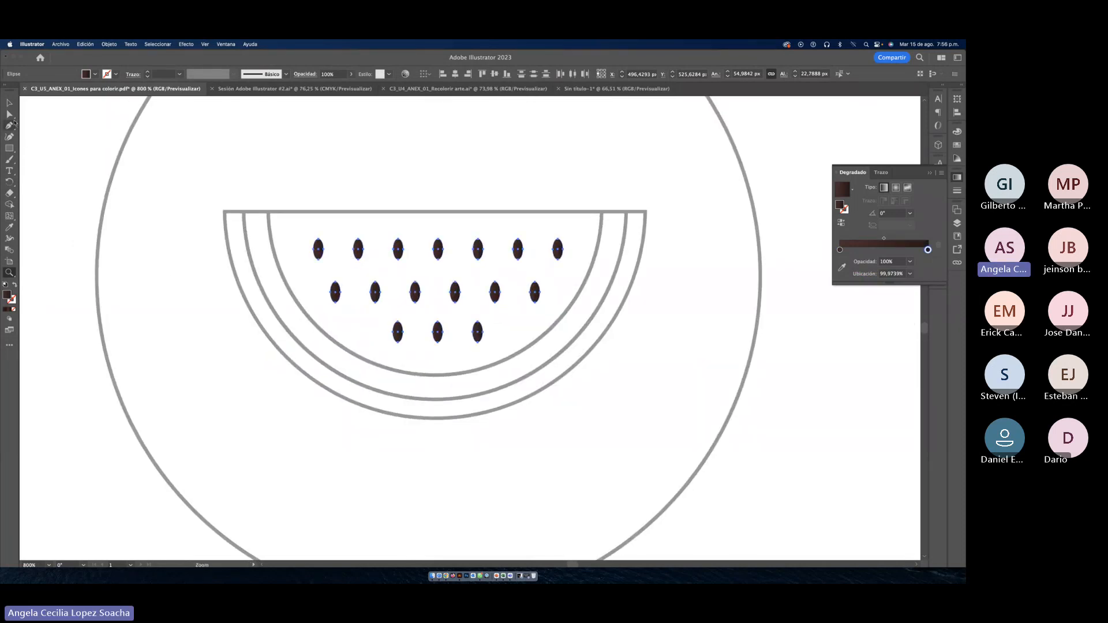
double_click(840, 249)
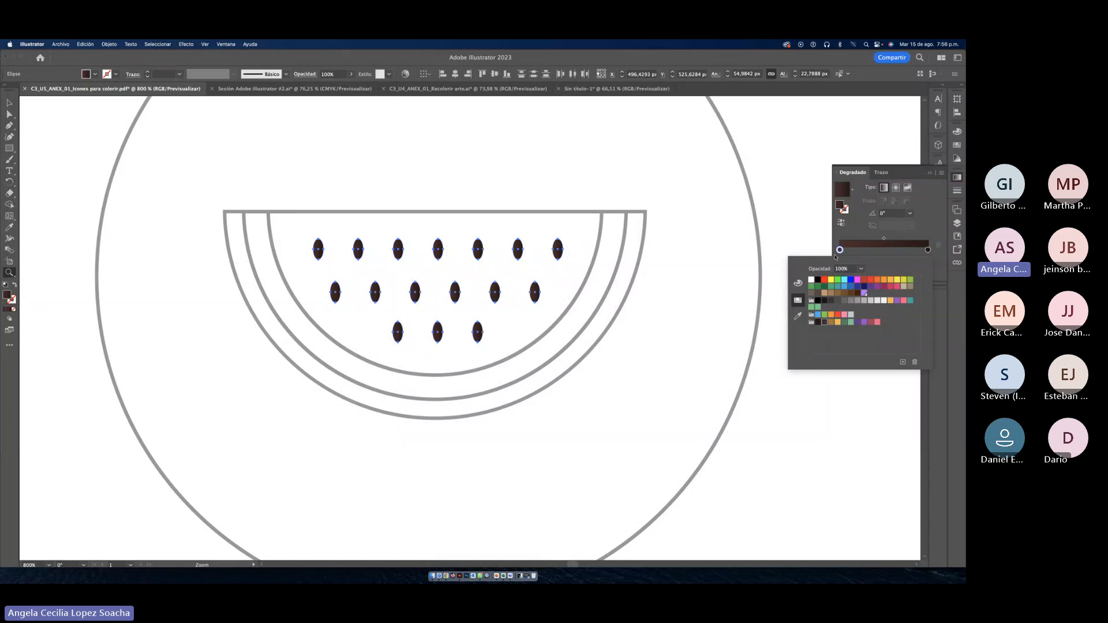
click(798, 284)
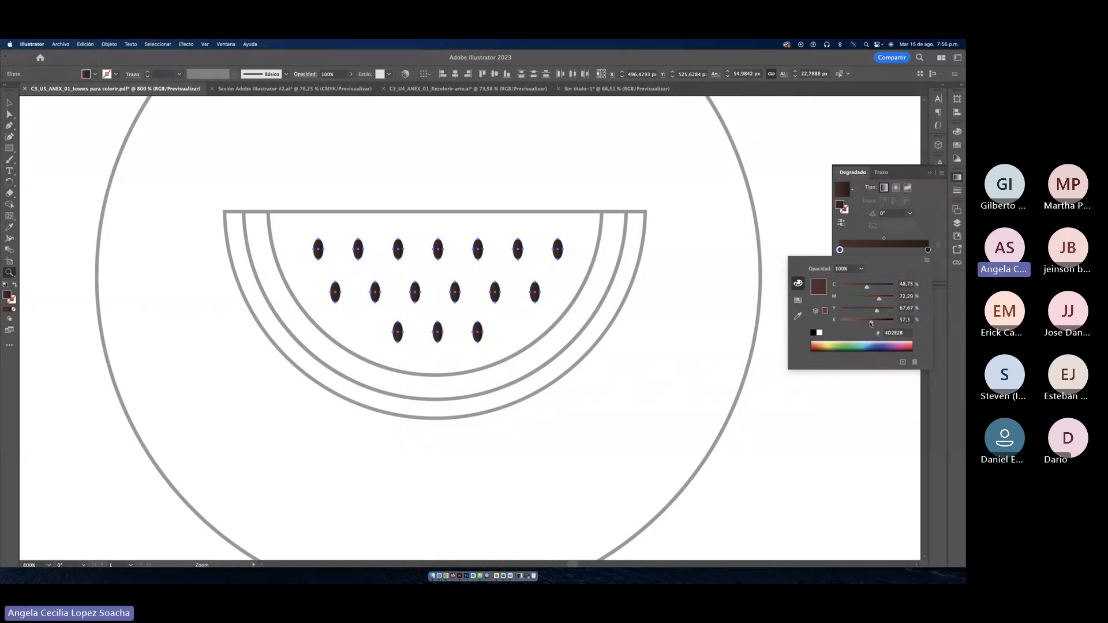
drag(870, 323, 847, 323)
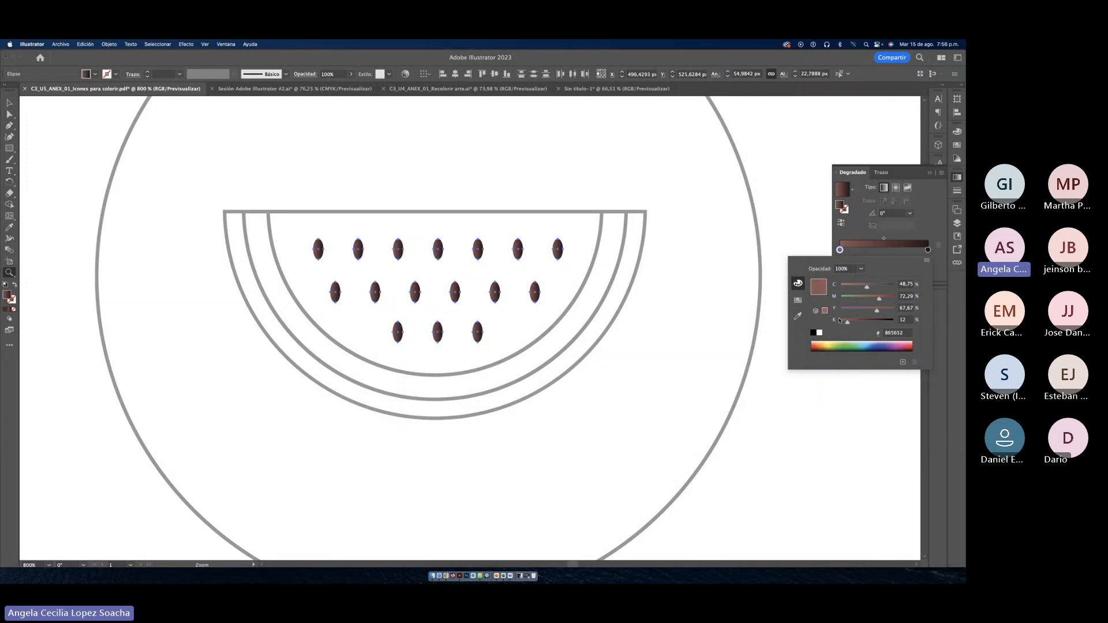
click(854, 238)
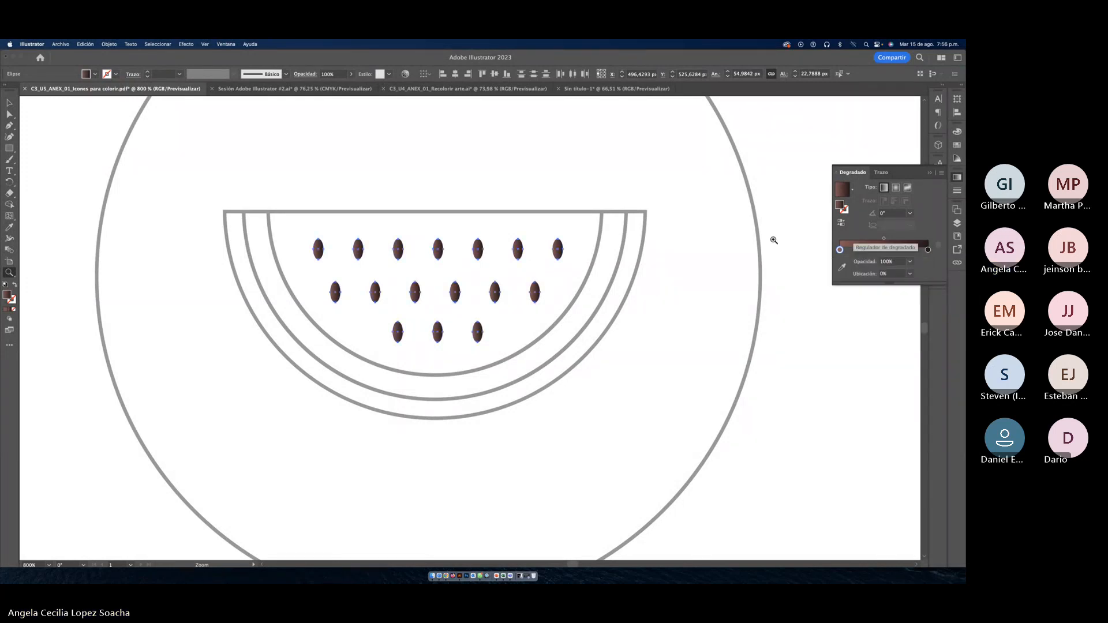
drag(438, 258, 488, 261)
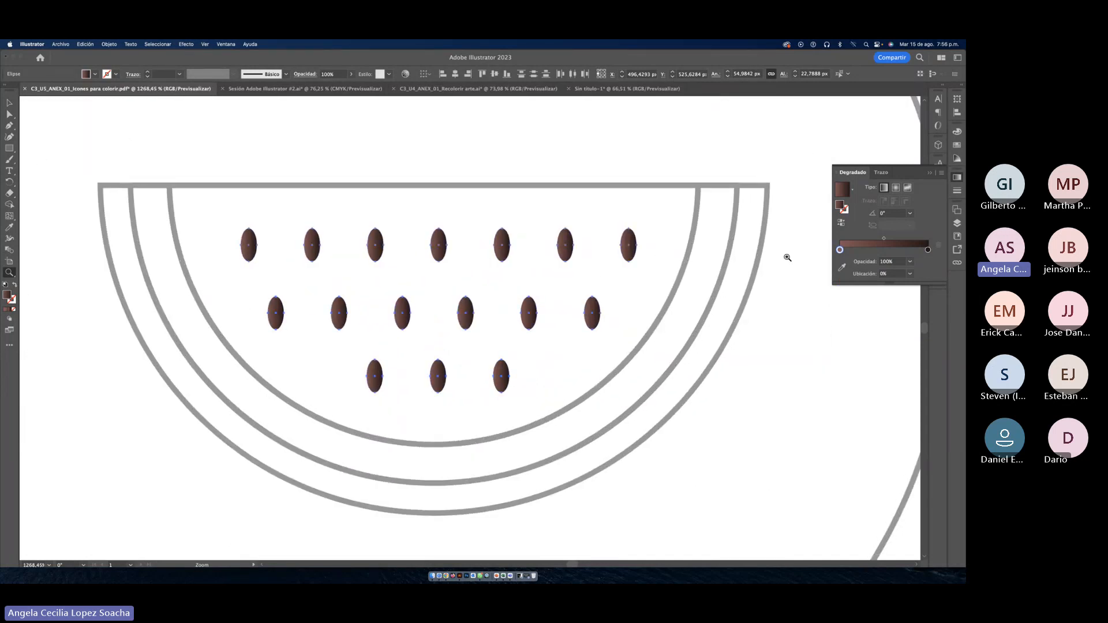
Step: Shift the gradient's starting stop to a warmer reddish brown by adjusting its yellow and cyan values, and clear the selection
double_click(840, 250)
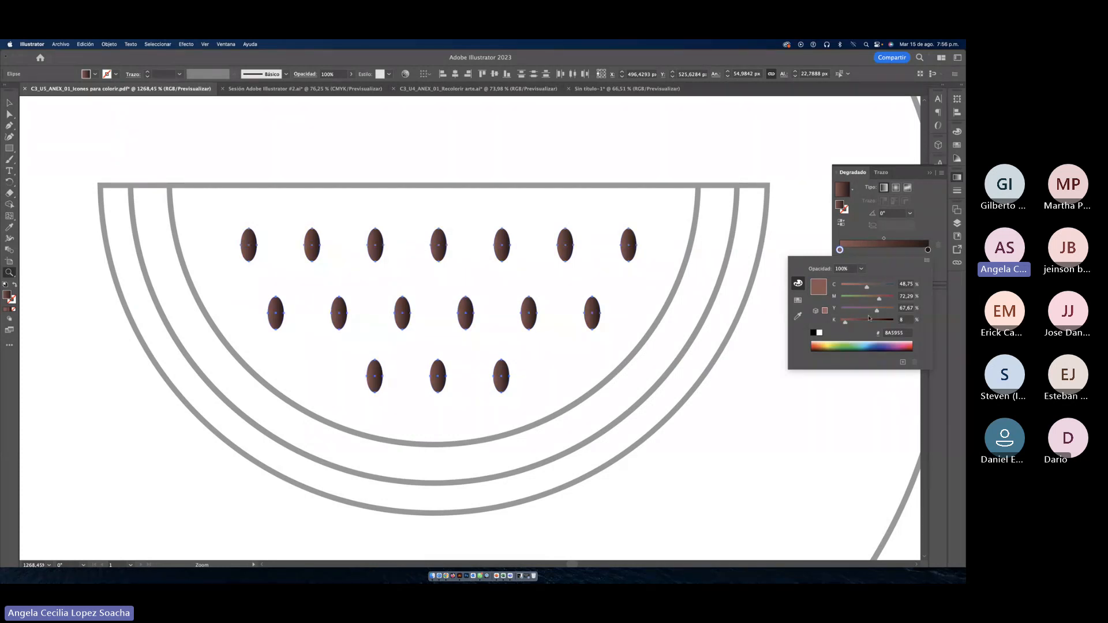
drag(877, 310, 861, 288)
click(9, 103)
click(154, 128)
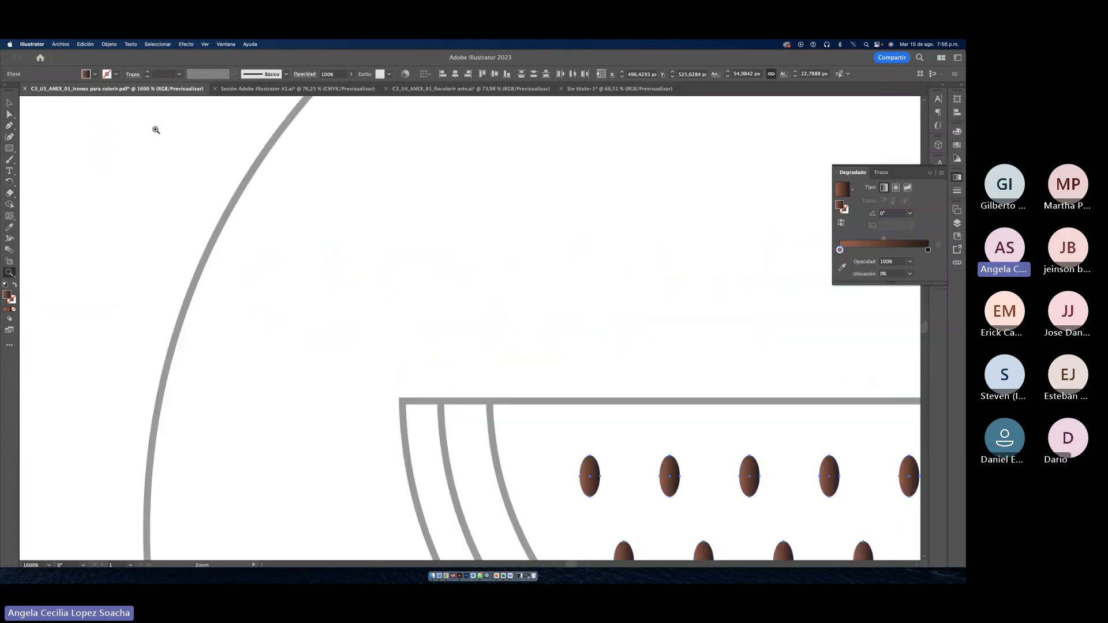
drag(549, 352, 482, 334)
drag(626, 386, 399, 285)
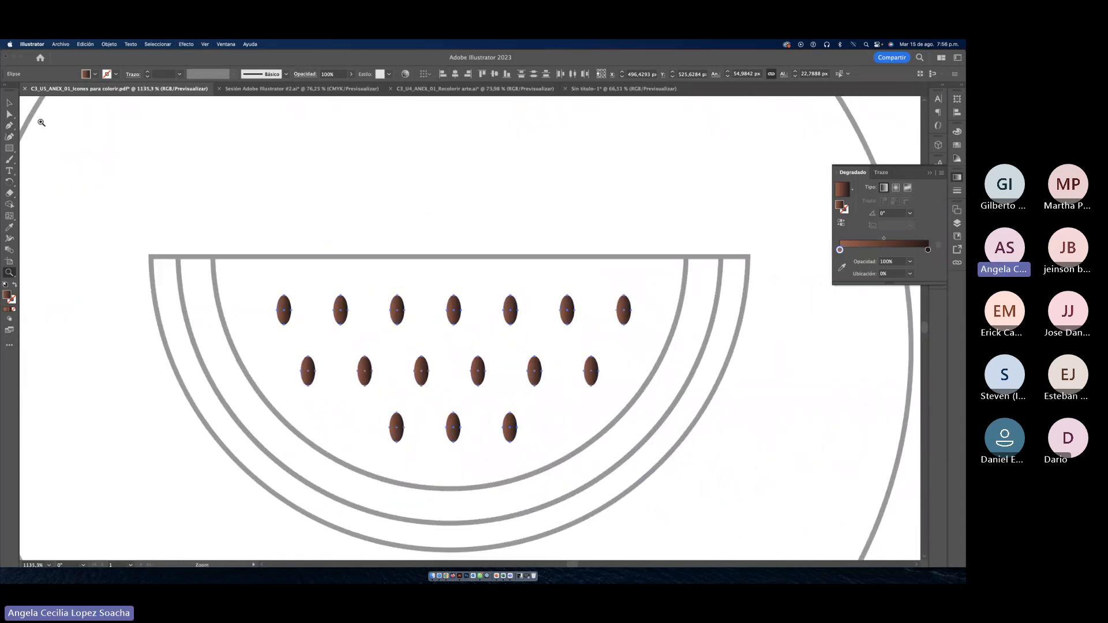
click(10, 104)
click(480, 224)
scroll(480, 224, down, 2)
scroll(480, 224, right, 1)
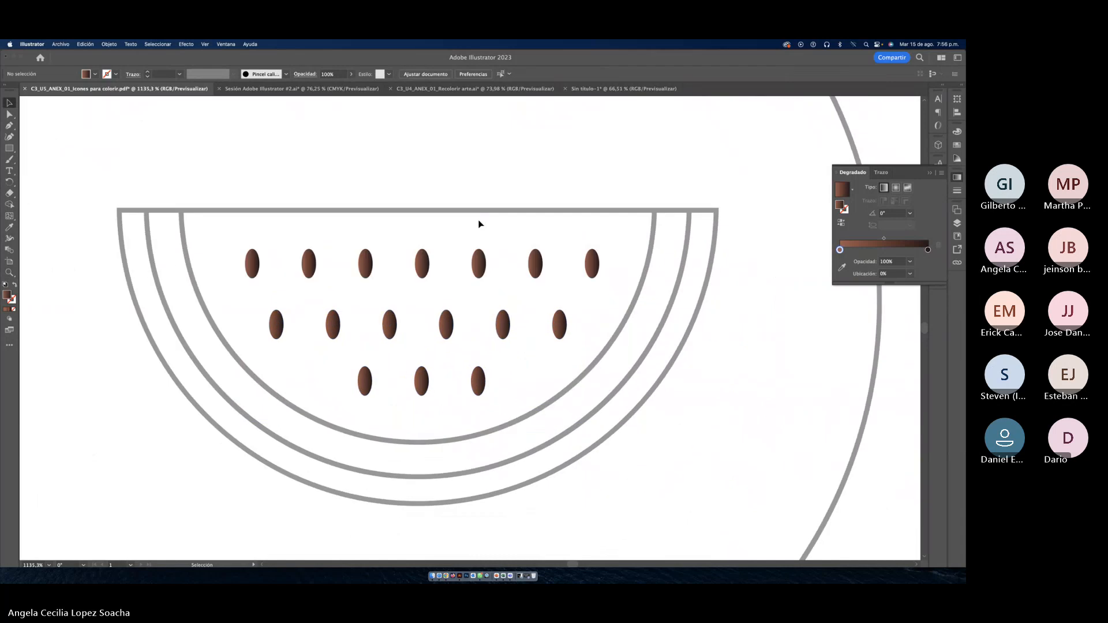
Step: Select the watermelon's inner half-circle, look over the commands for locking objects, and clear the selection
click(636, 292)
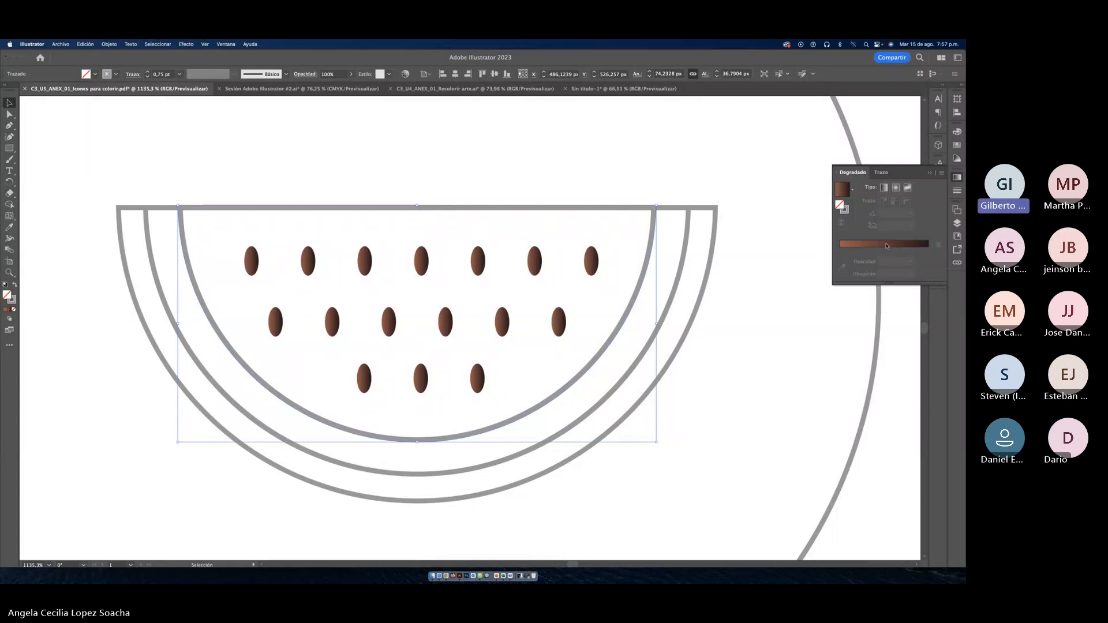
click(738, 293)
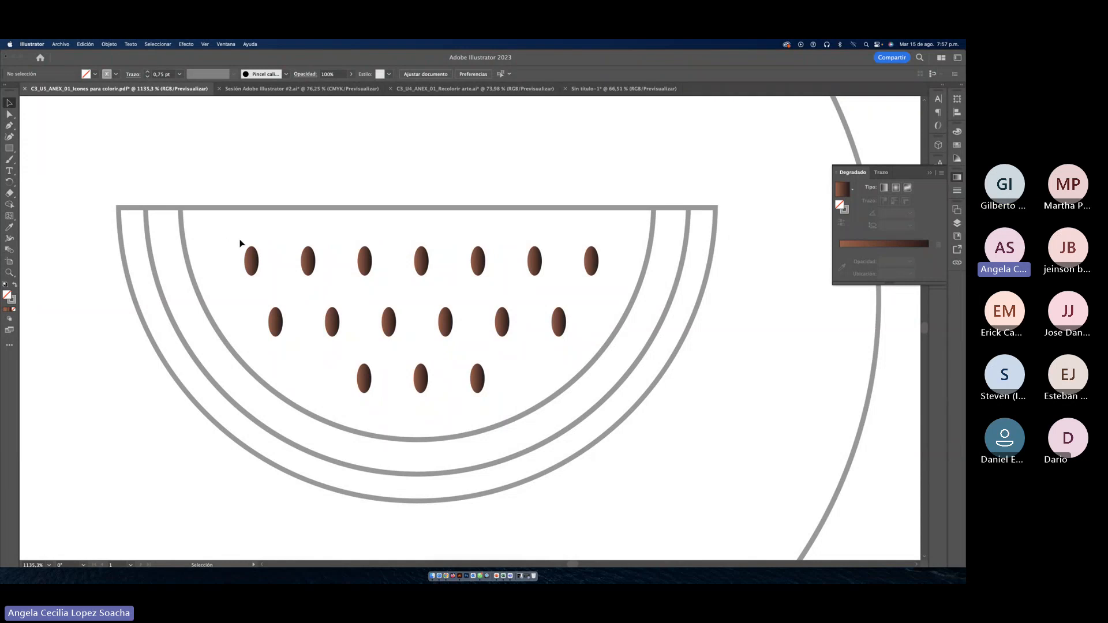
click(236, 209)
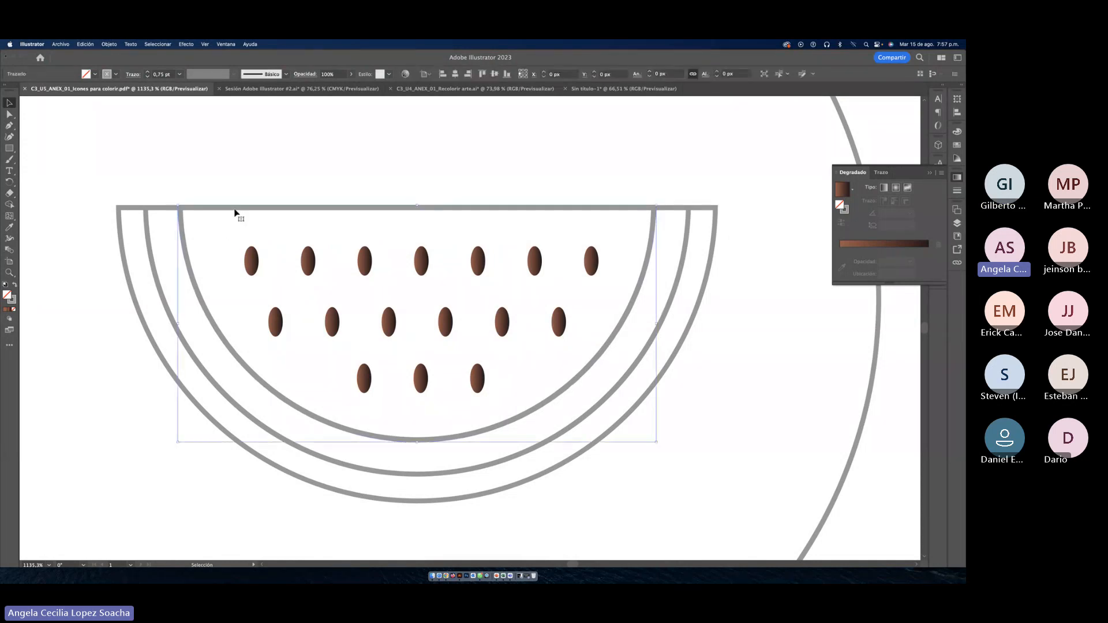
click(110, 45)
mouse_move(128, 112)
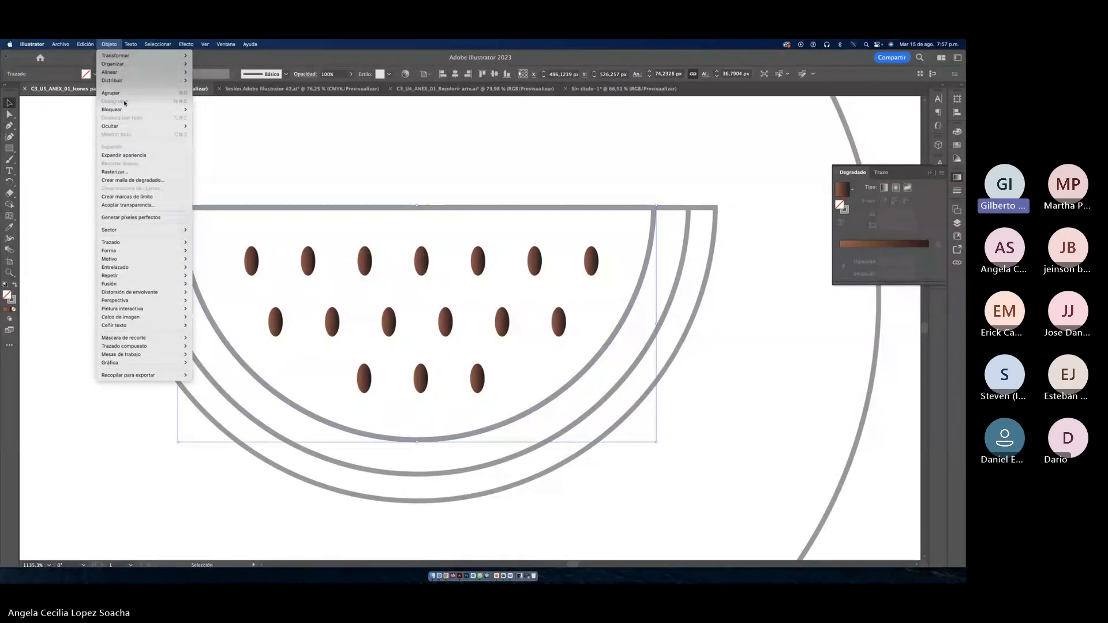
click(349, 151)
Step: Select all the watermelon seeds together, excluding the inner half-circle and the large surrounding circle
drag(243, 233, 590, 379)
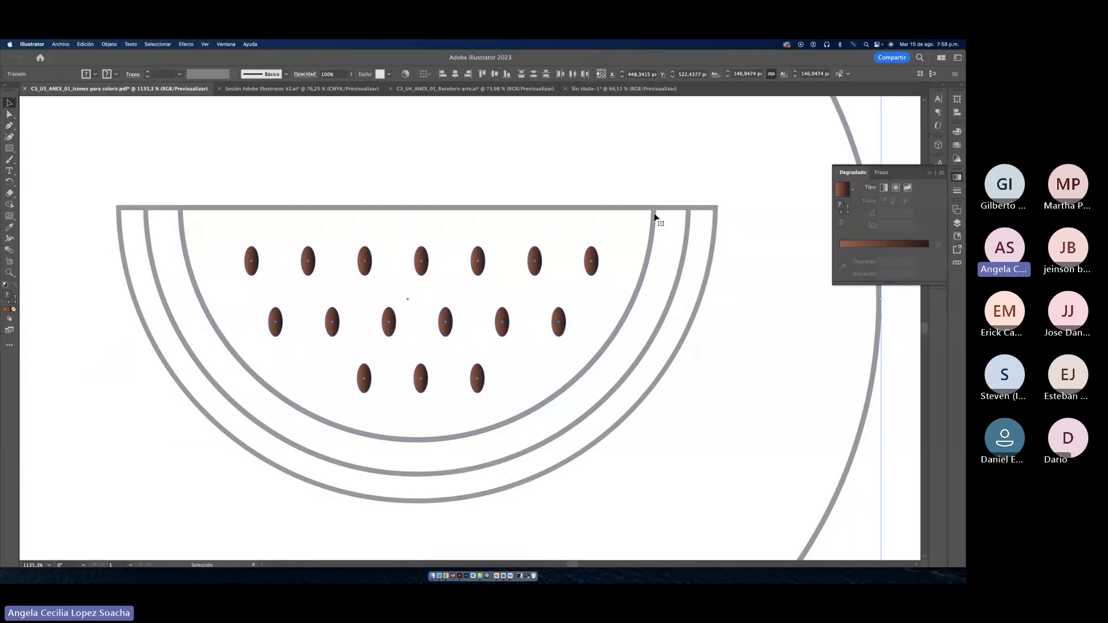
shift+click(655, 217)
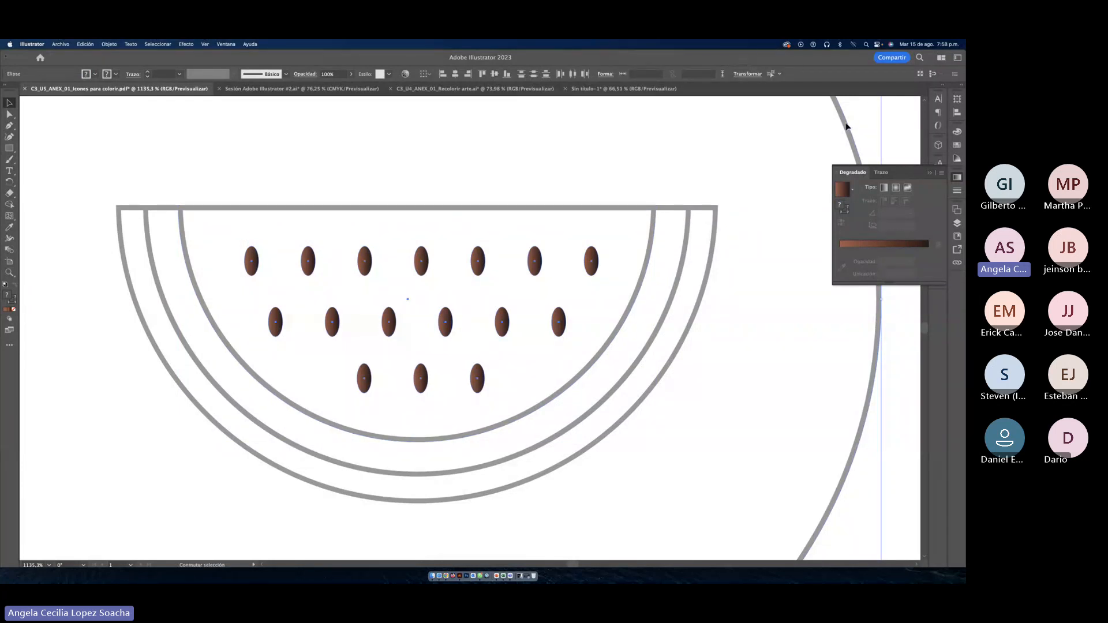
shift+click(846, 125)
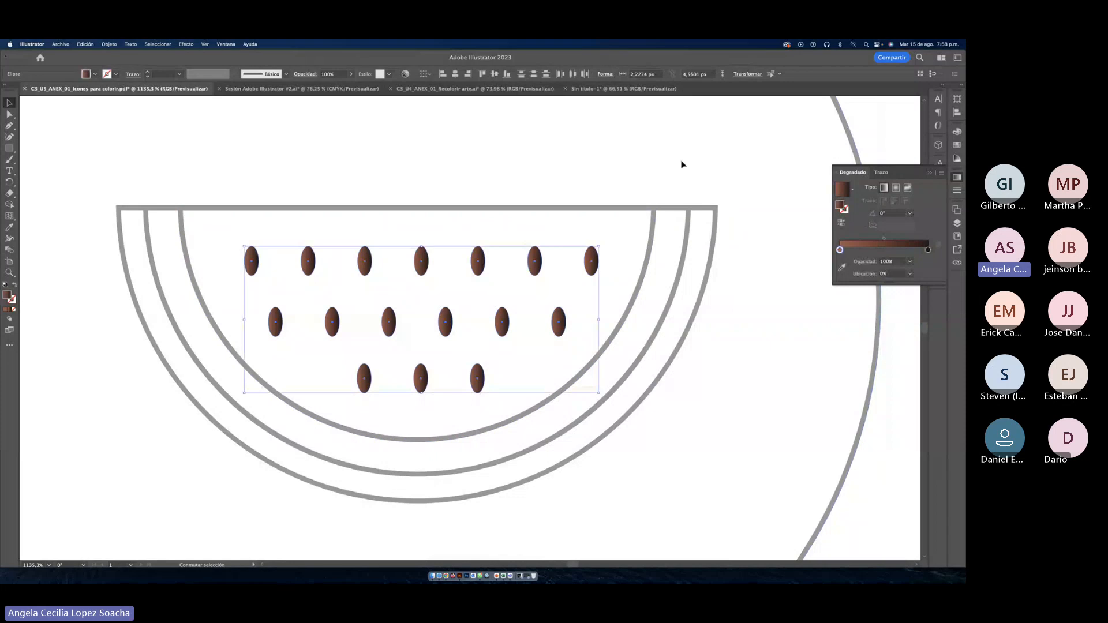
Step: Fill the watermelon's inner half-circle with a linear gradient whose starting stop uses the pink swatch of the saved fruit palette
click(522, 196)
click(653, 238)
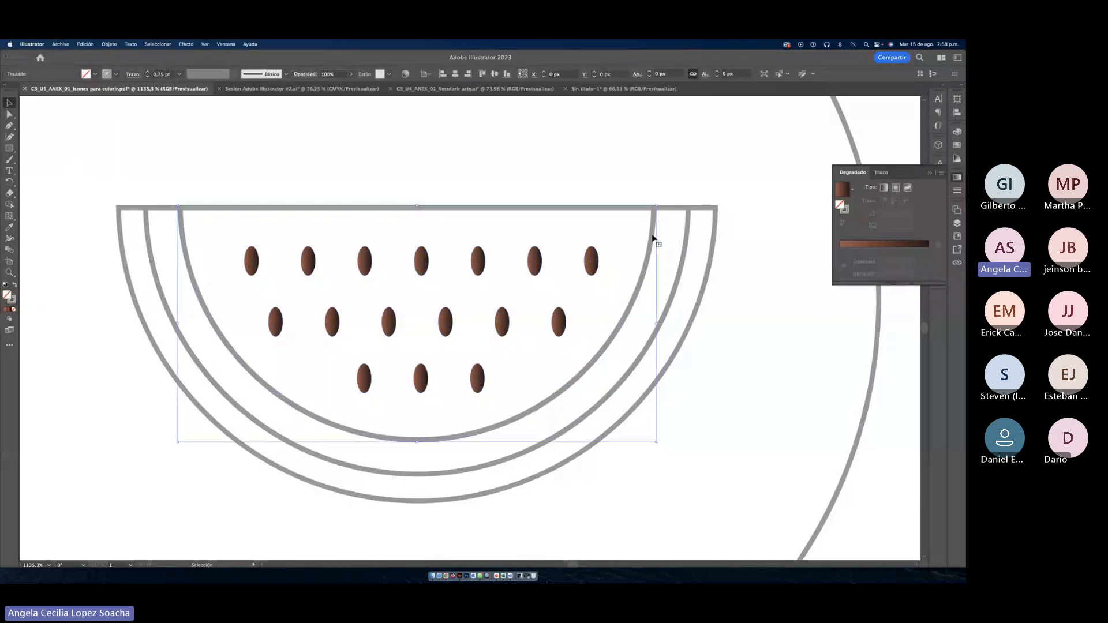
click(886, 247)
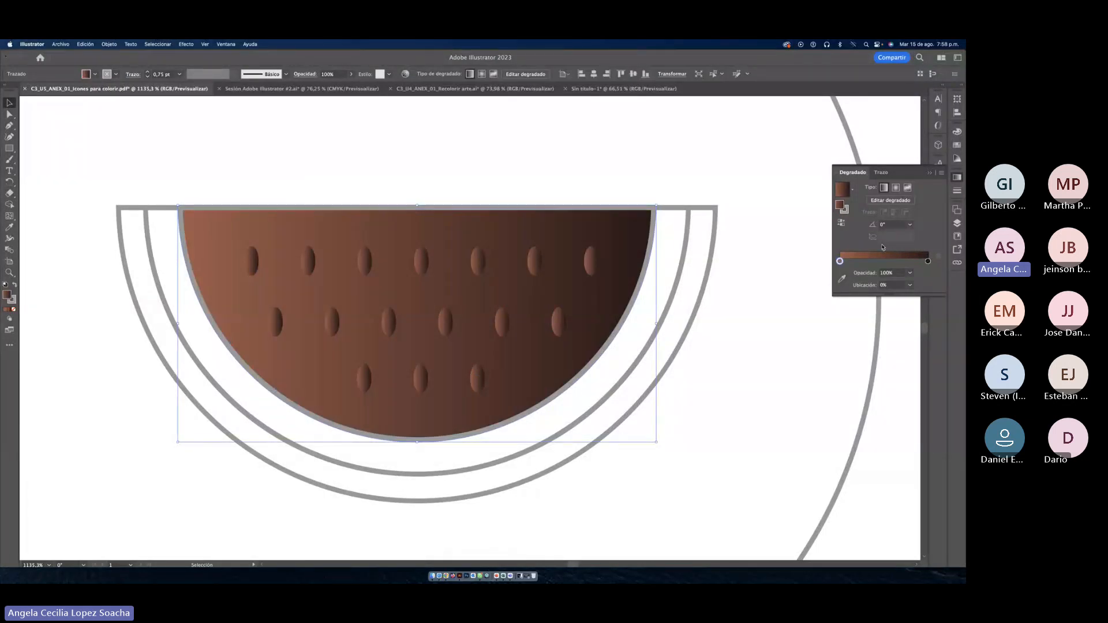
double_click(841, 261)
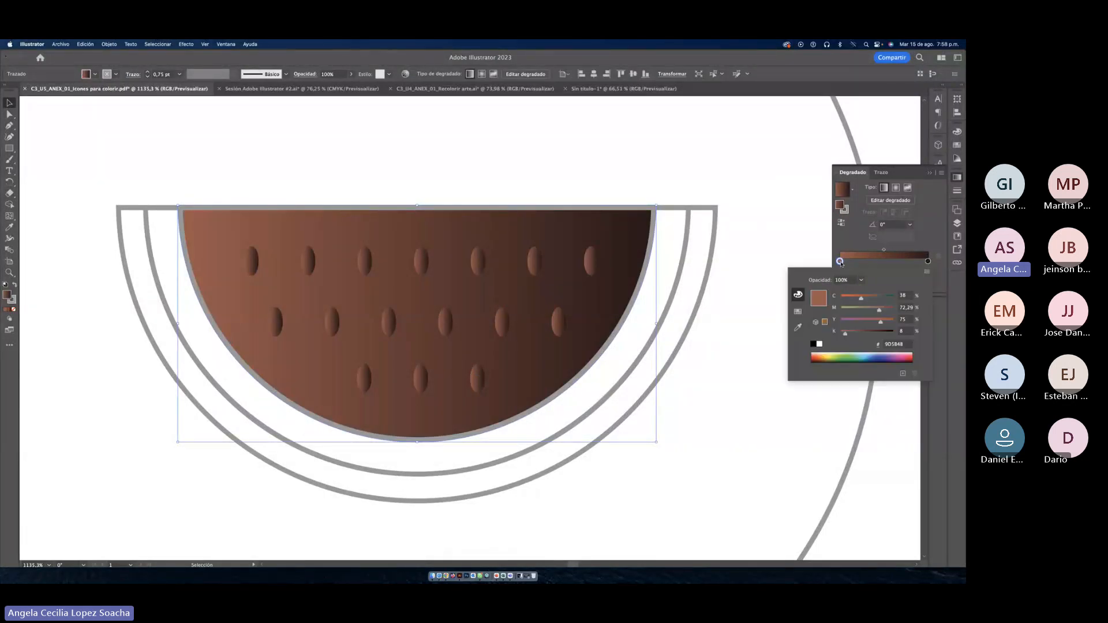
click(797, 311)
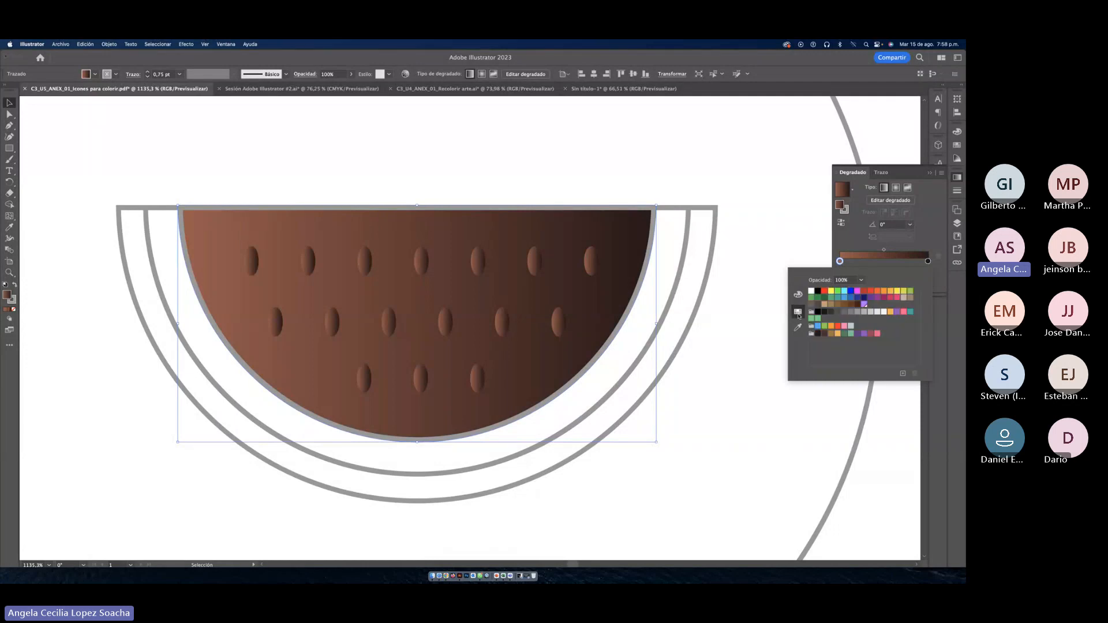
click(877, 334)
Step: Set the pulp gradient's ending stop to the palette's dark red swatch (R=165 G=65 B=93), raise its black to 54%, and clear the selection
click(928, 262)
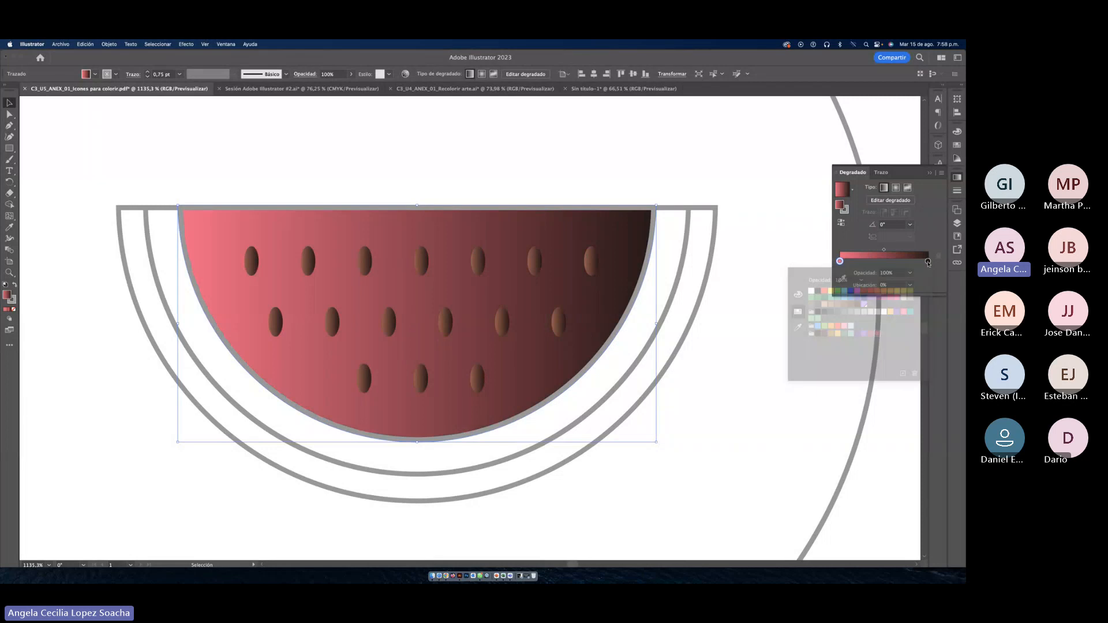
double_click(928, 261)
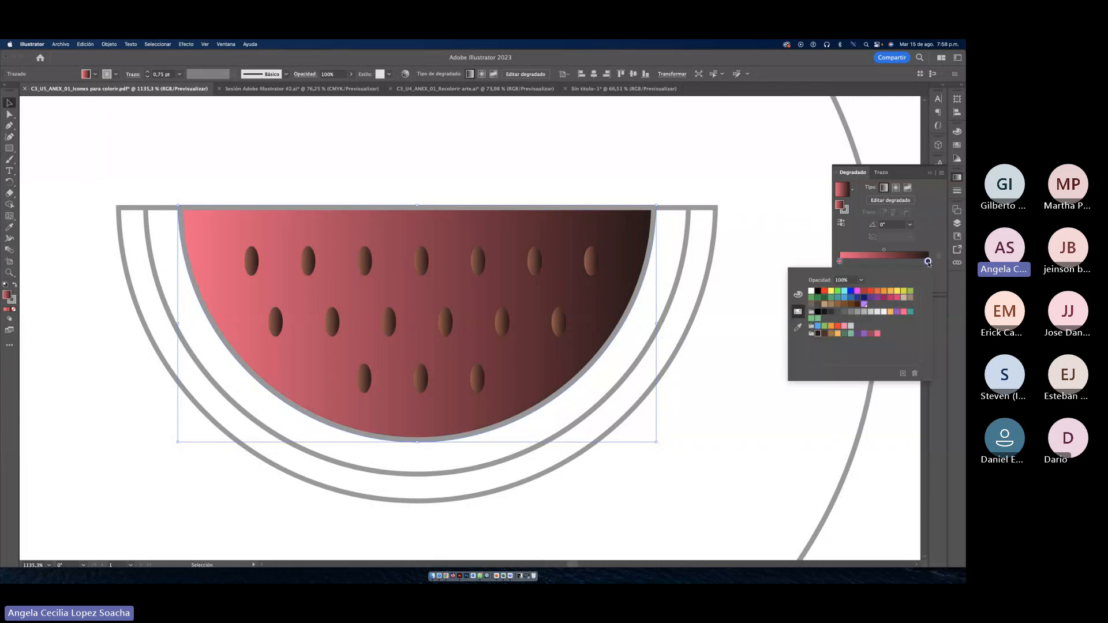
click(871, 334)
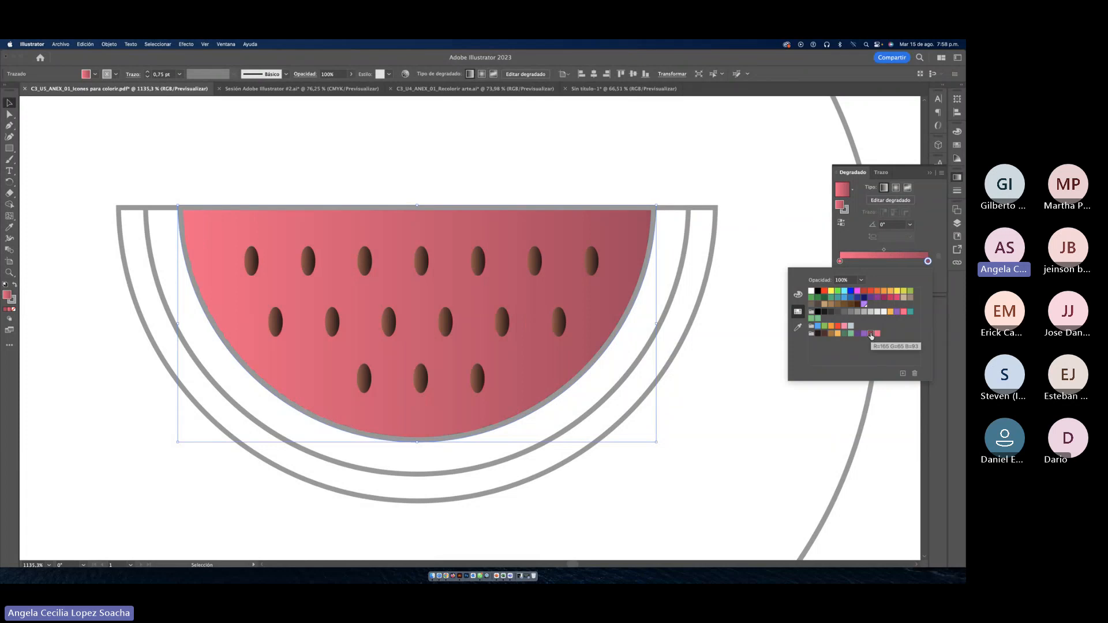
click(798, 295)
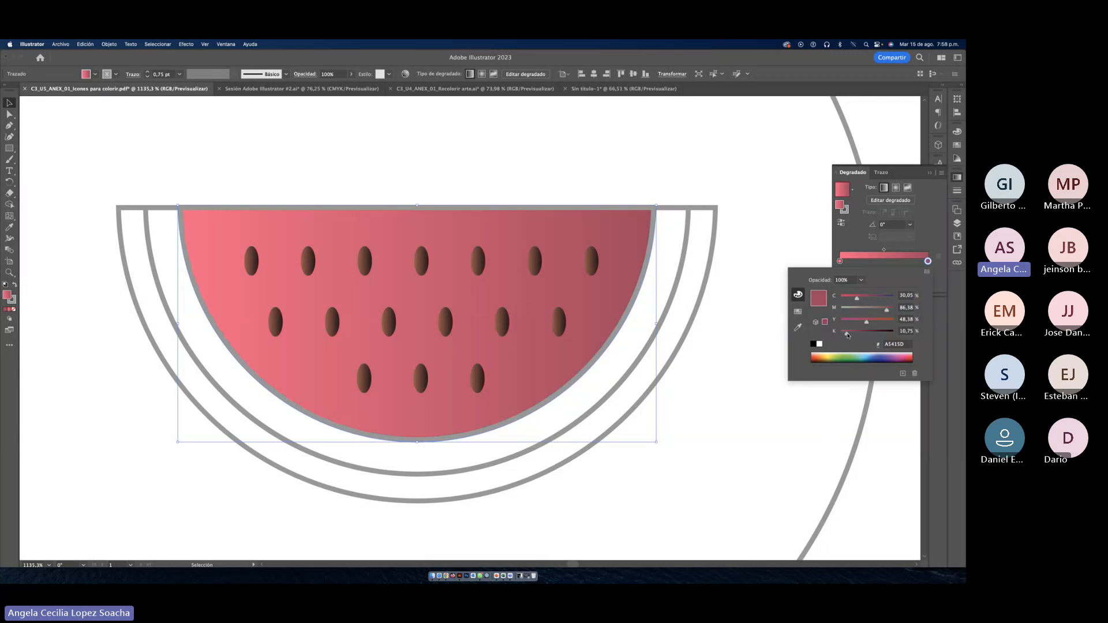
drag(847, 334, 870, 336)
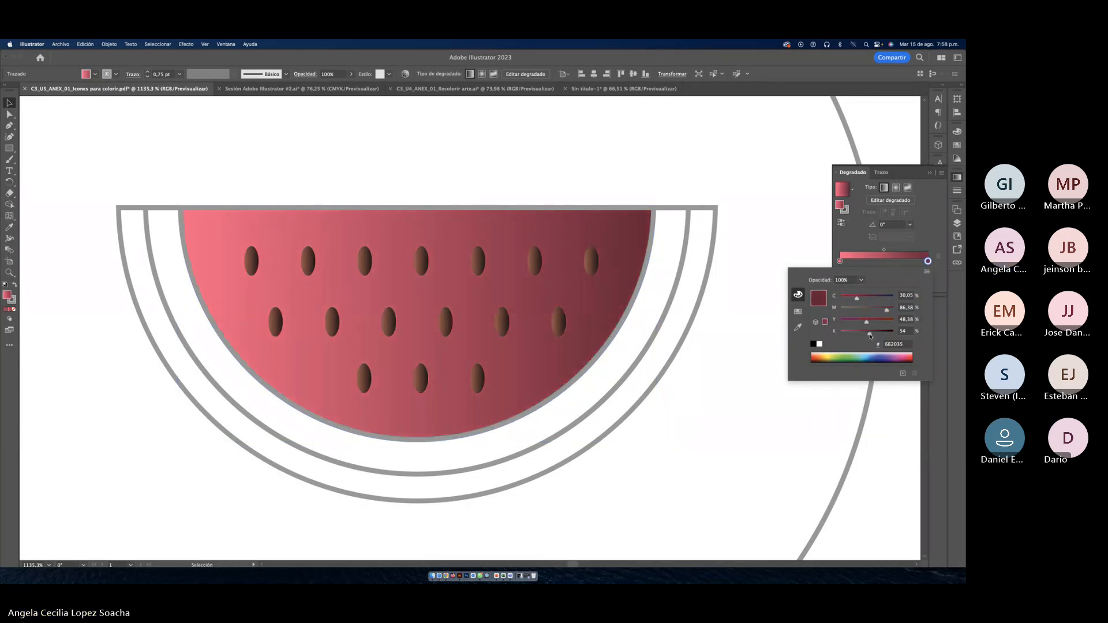
click(929, 235)
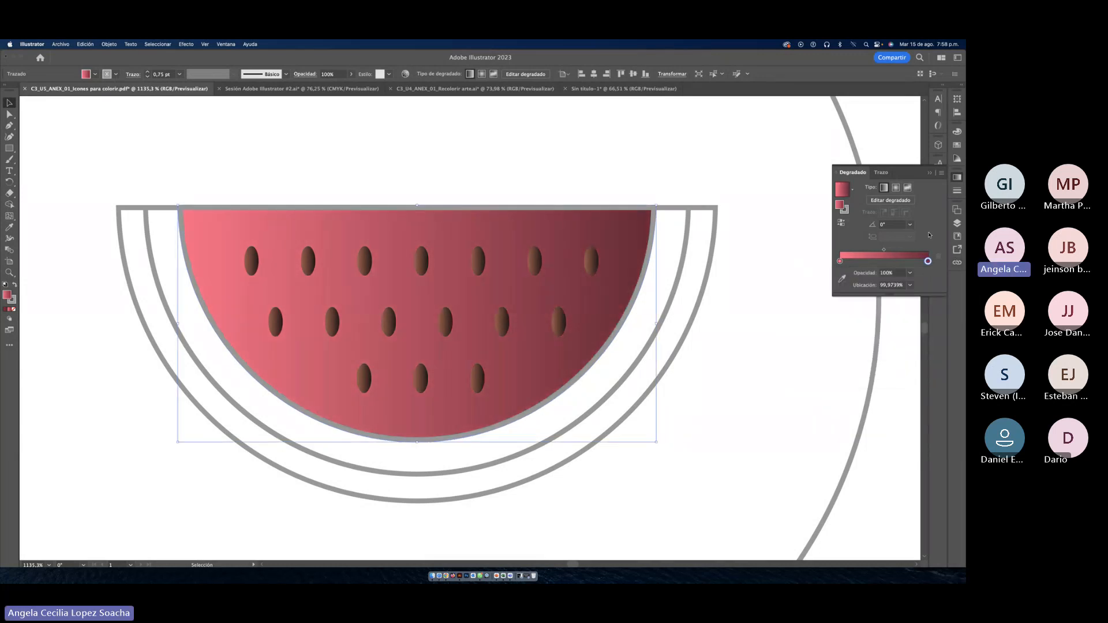
click(693, 378)
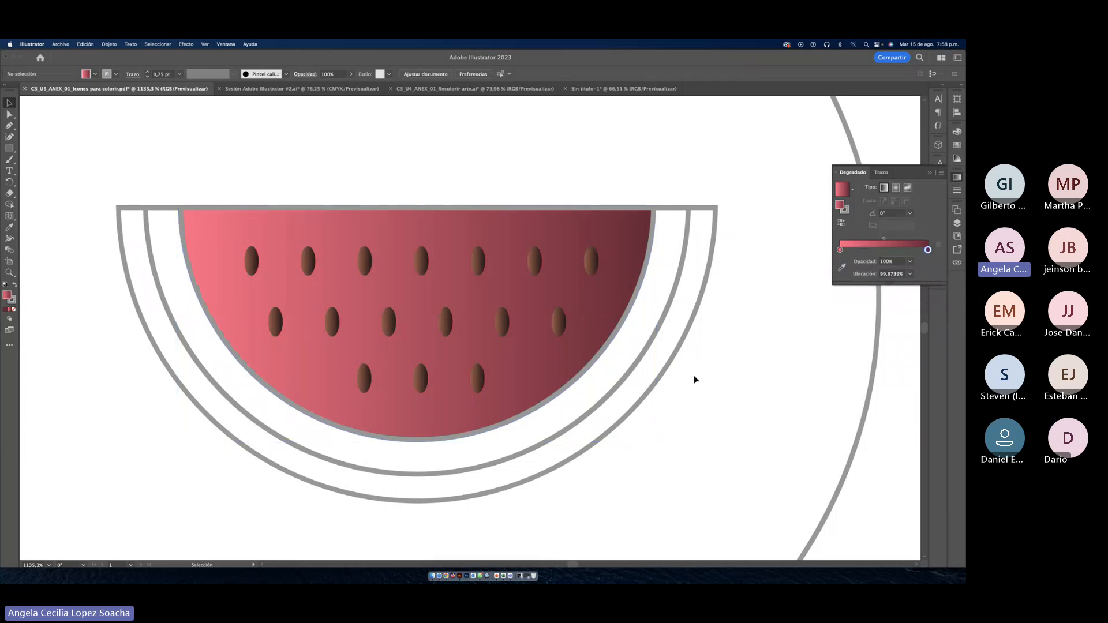
Step: Remove the outline from the pink inner half-circle and clear the selection
click(199, 228)
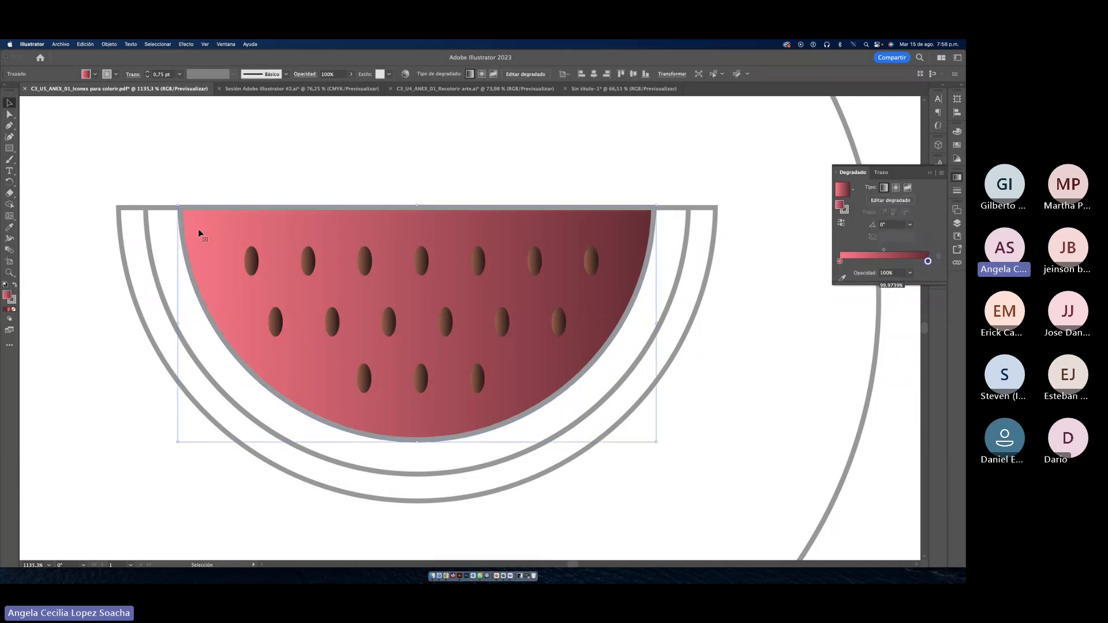
click(14, 309)
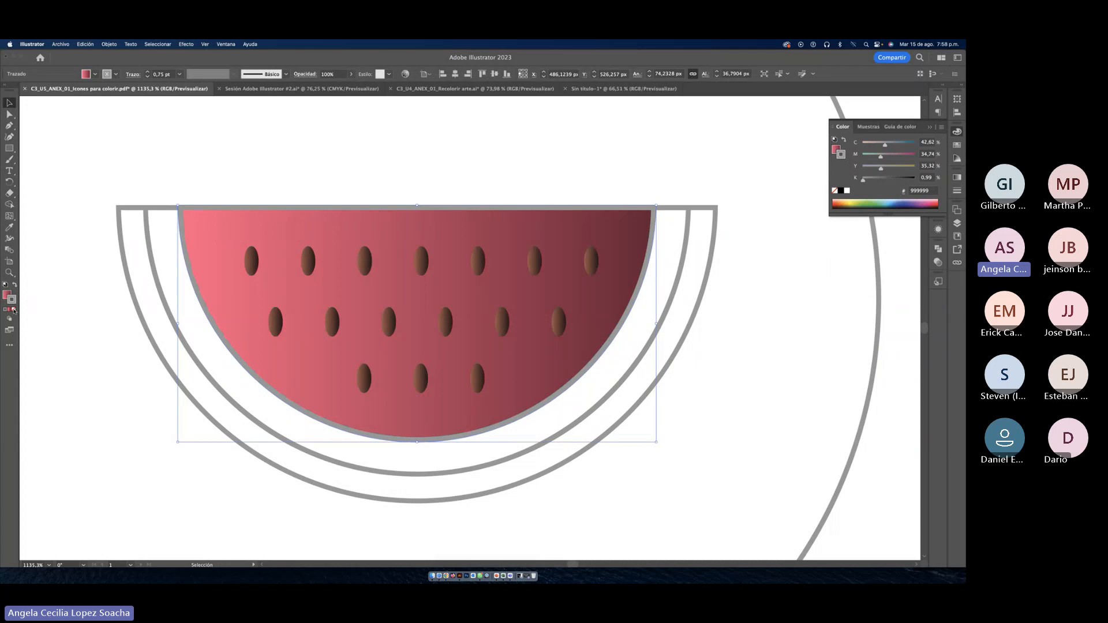
click(54, 314)
Step: Apply the gradient to the middle half-circle's fill, leaving its stroke without a gradient, and make the starting stop white
click(162, 298)
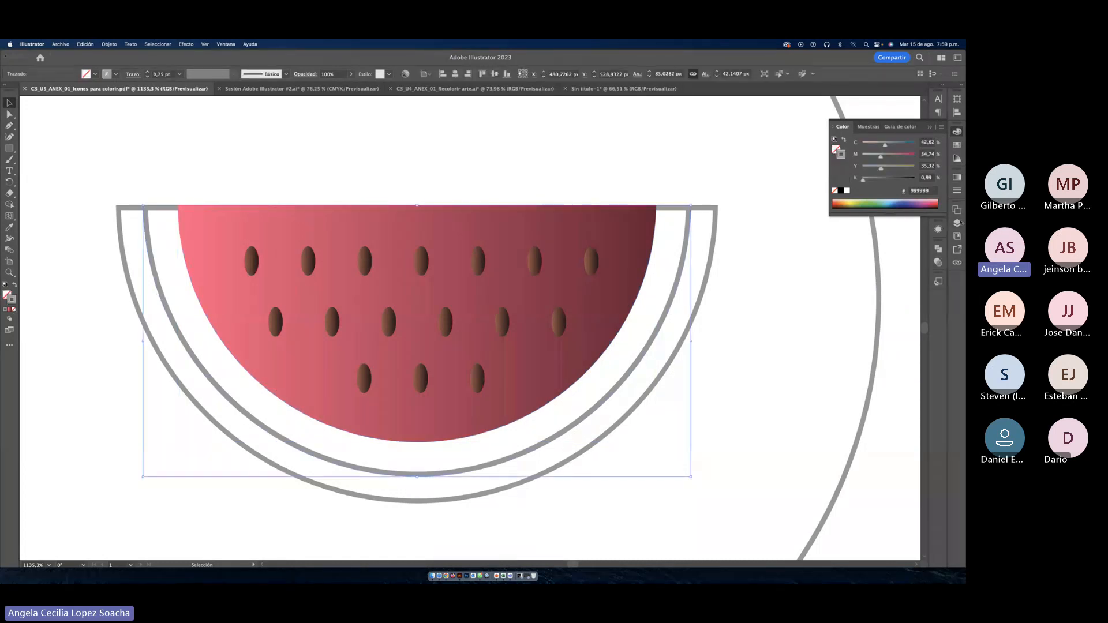
click(957, 177)
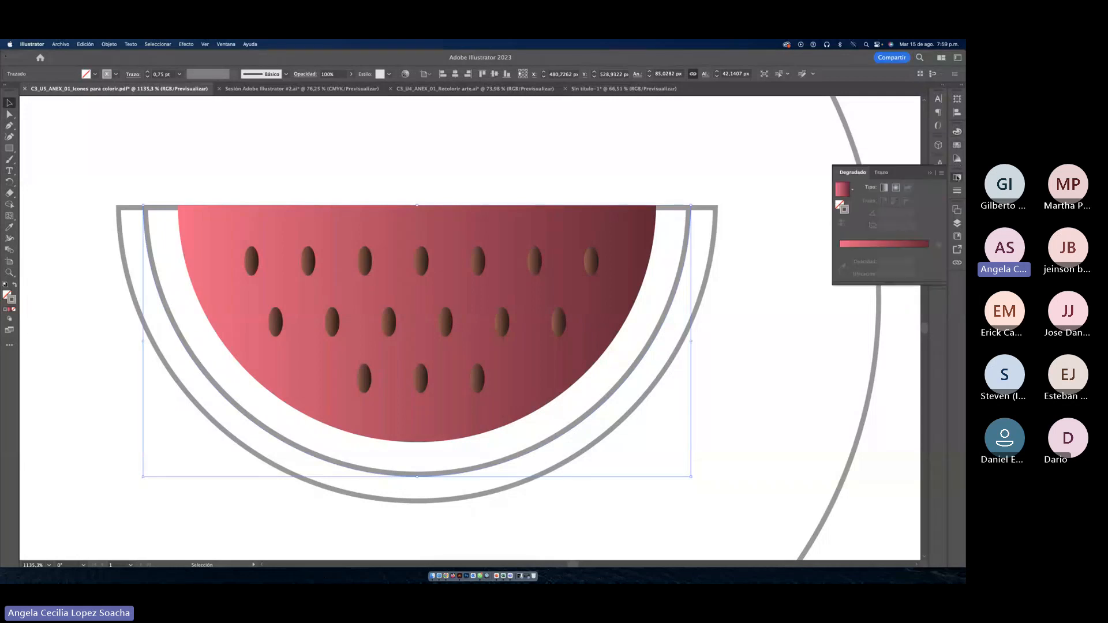
click(894, 246)
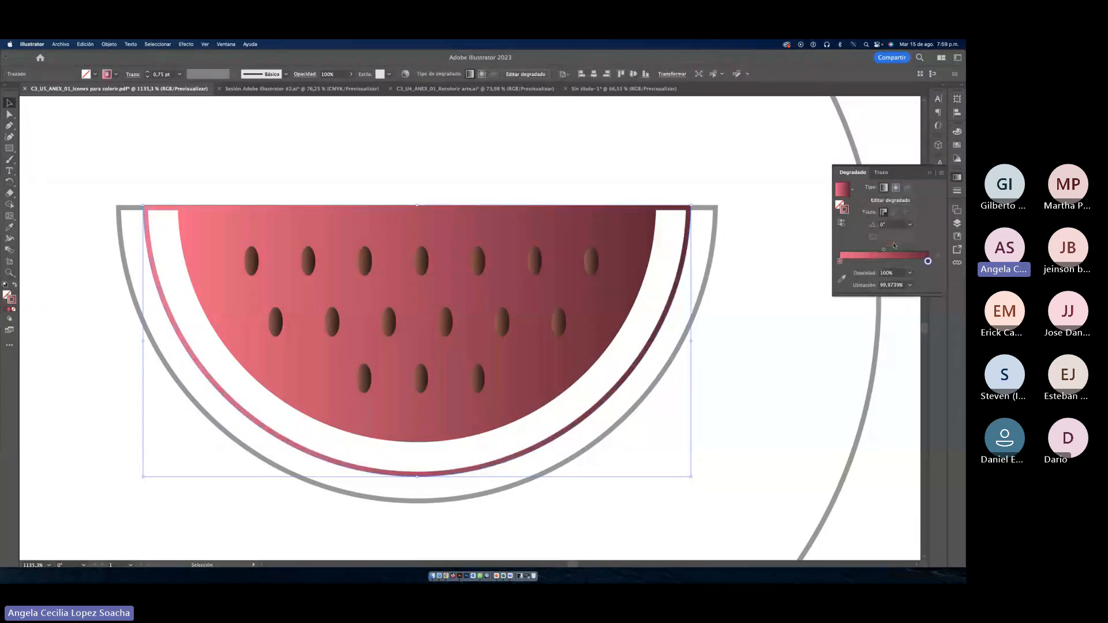
key(super+z)
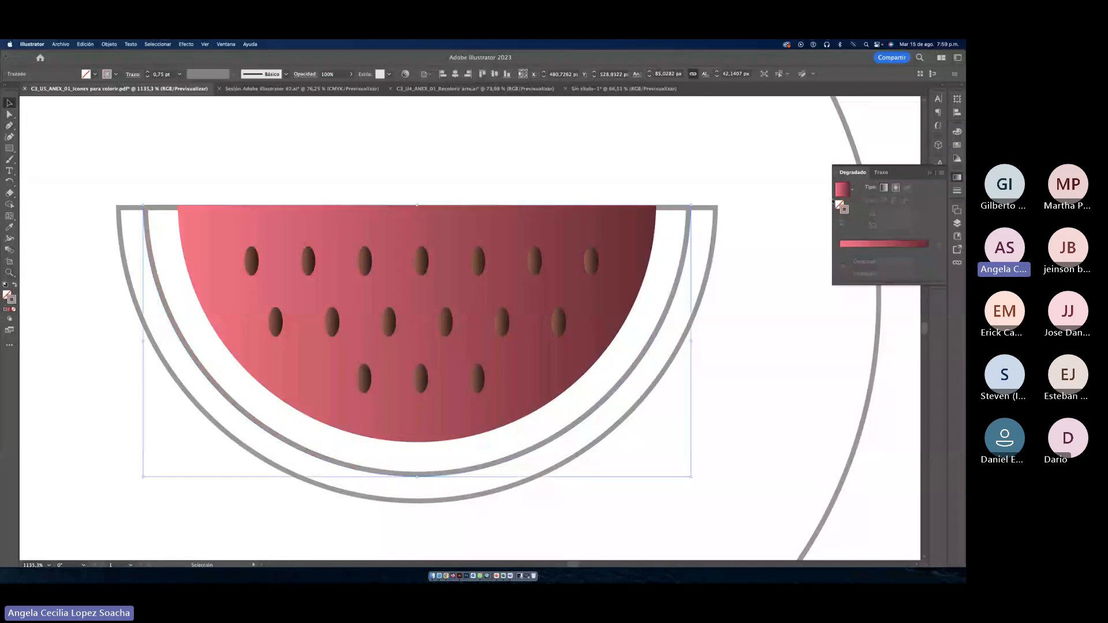
click(840, 205)
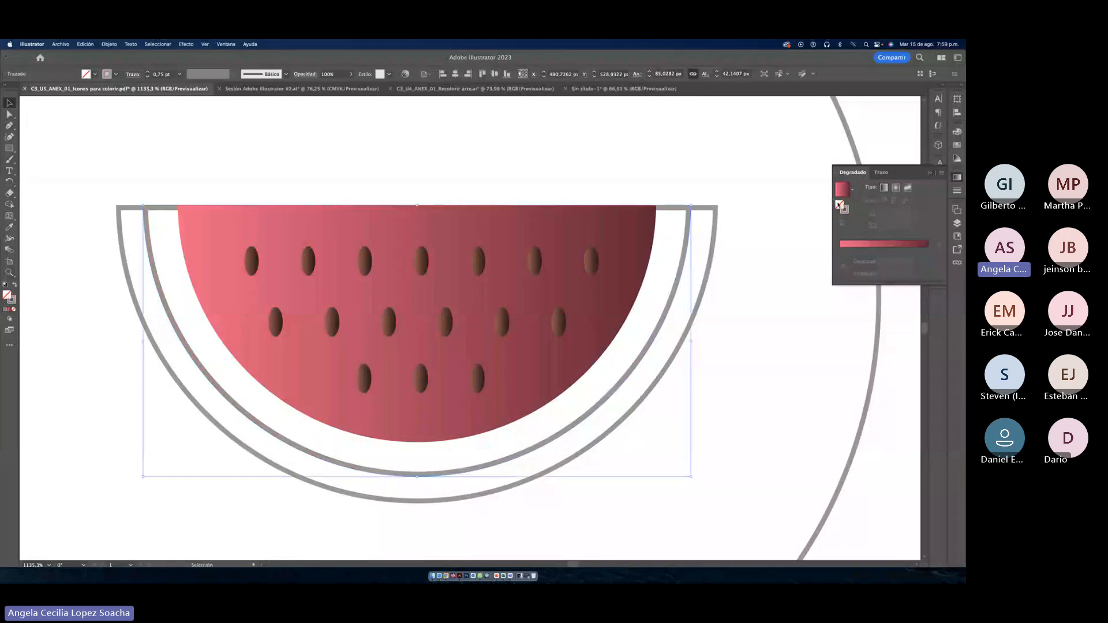
click(882, 245)
double_click(840, 261)
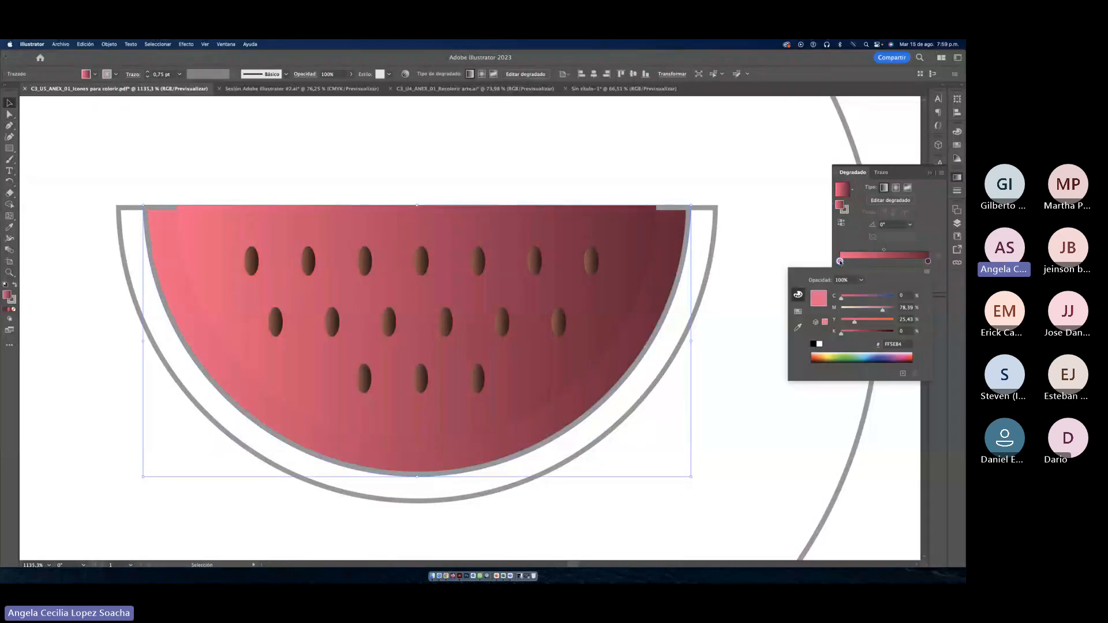
click(820, 344)
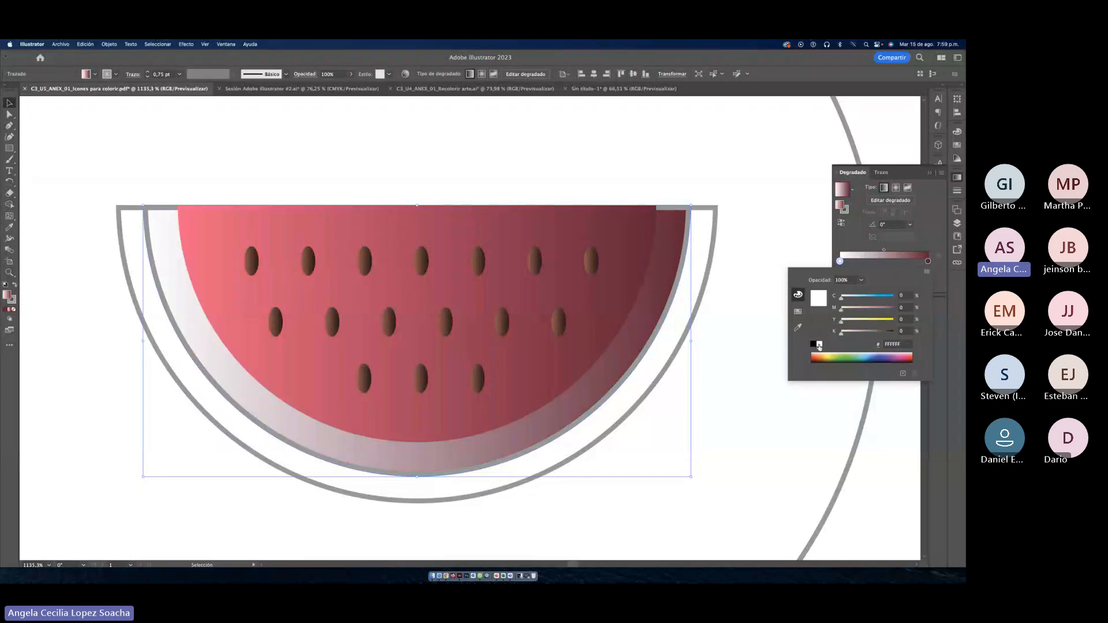
Step: Set the ending stop of the middle half-circle's gradient to a very light grey swatch
click(927, 260)
double_click(928, 261)
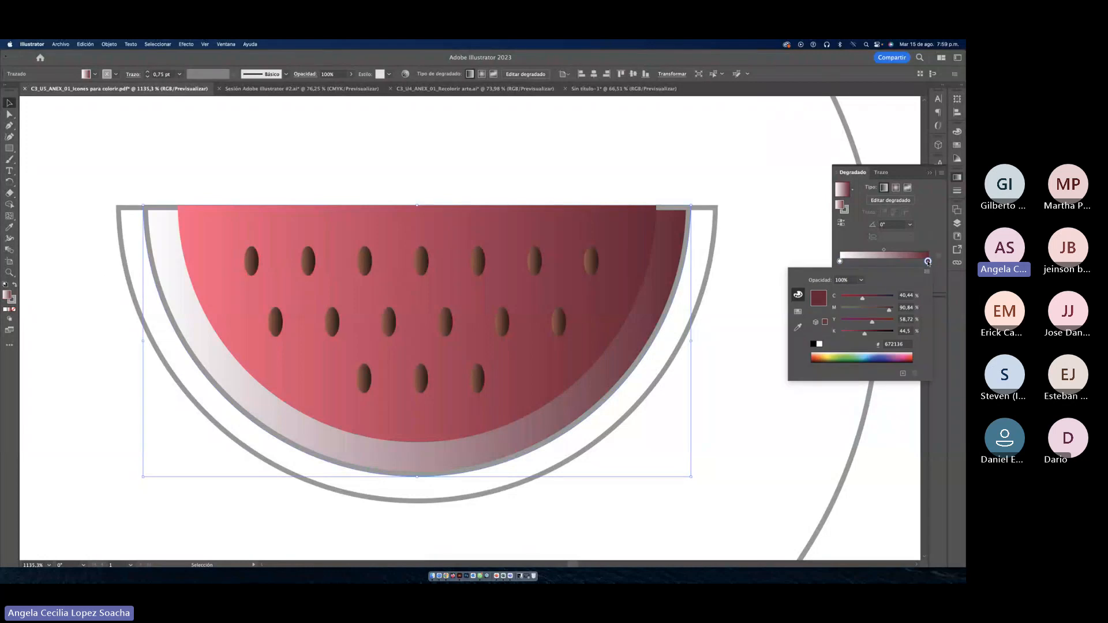
click(798, 311)
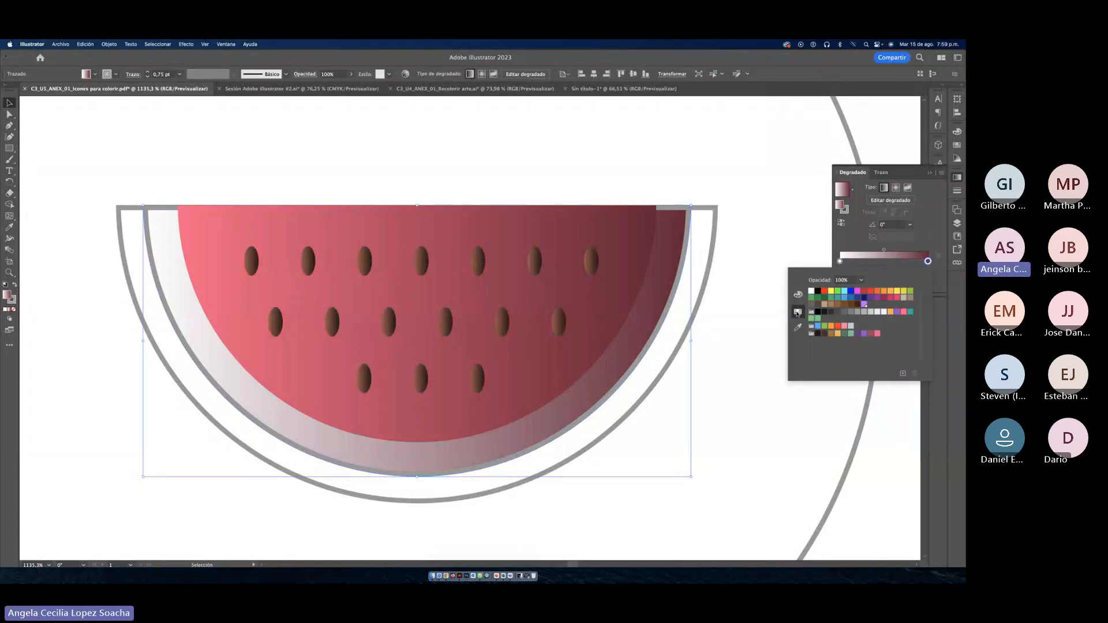
click(883, 313)
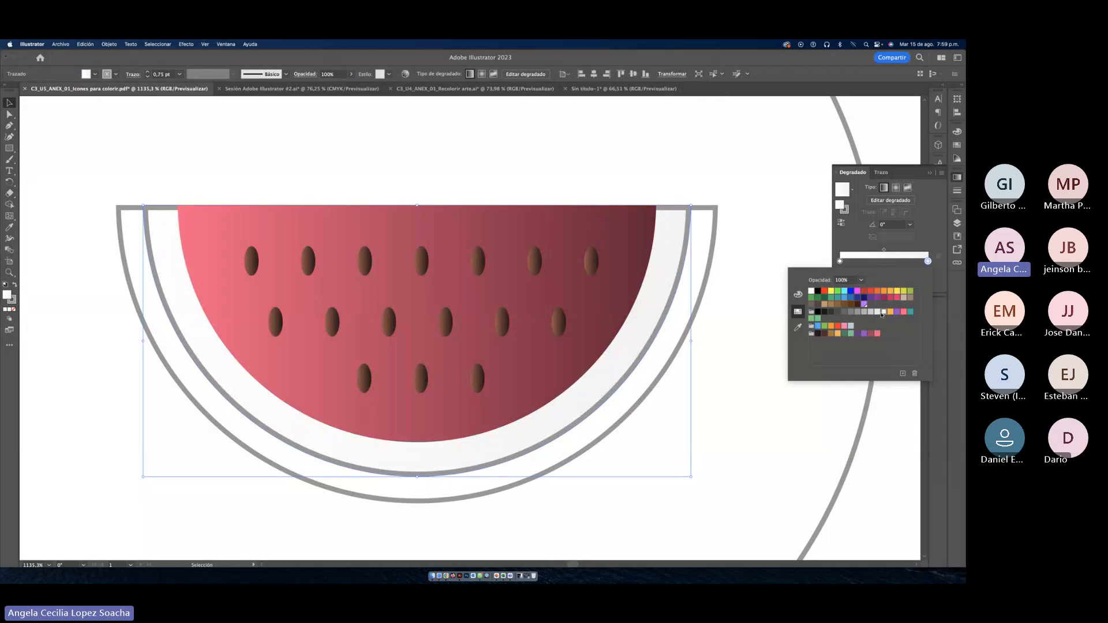
Step: Rotate the middle half-circle's gradient to 90°, remove the shape's outline, and clear the selection
click(910, 224)
click(910, 224)
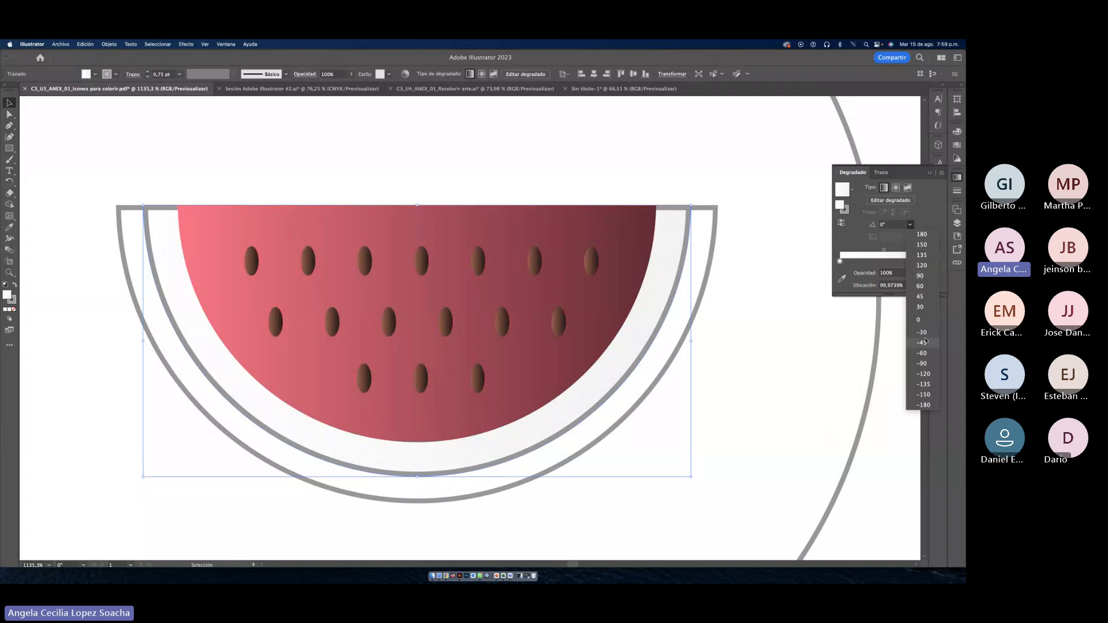
click(920, 276)
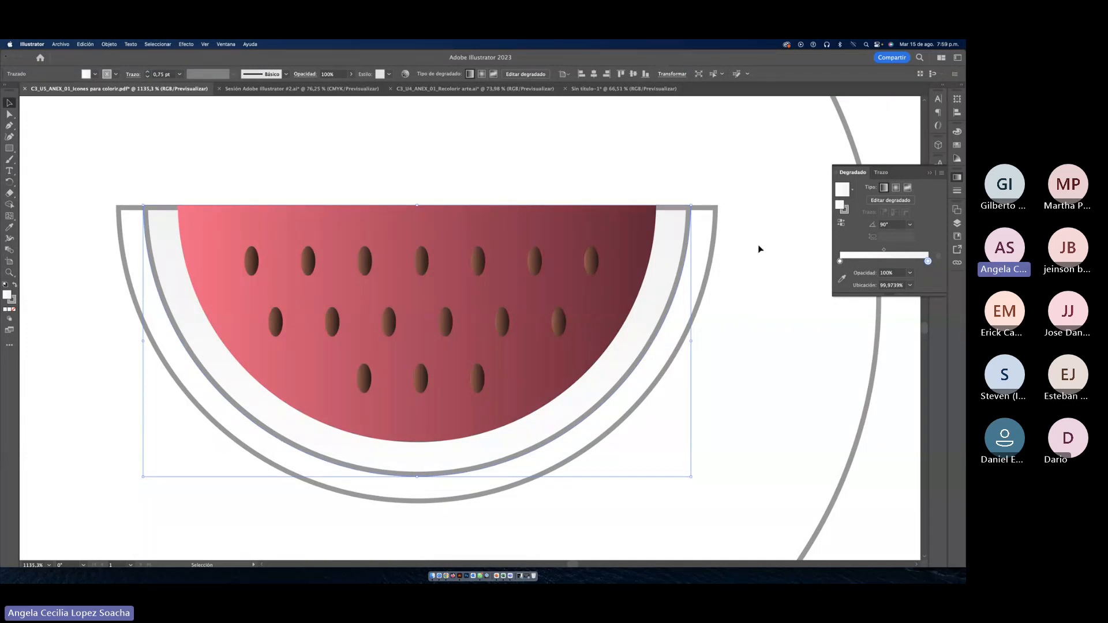
click(13, 309)
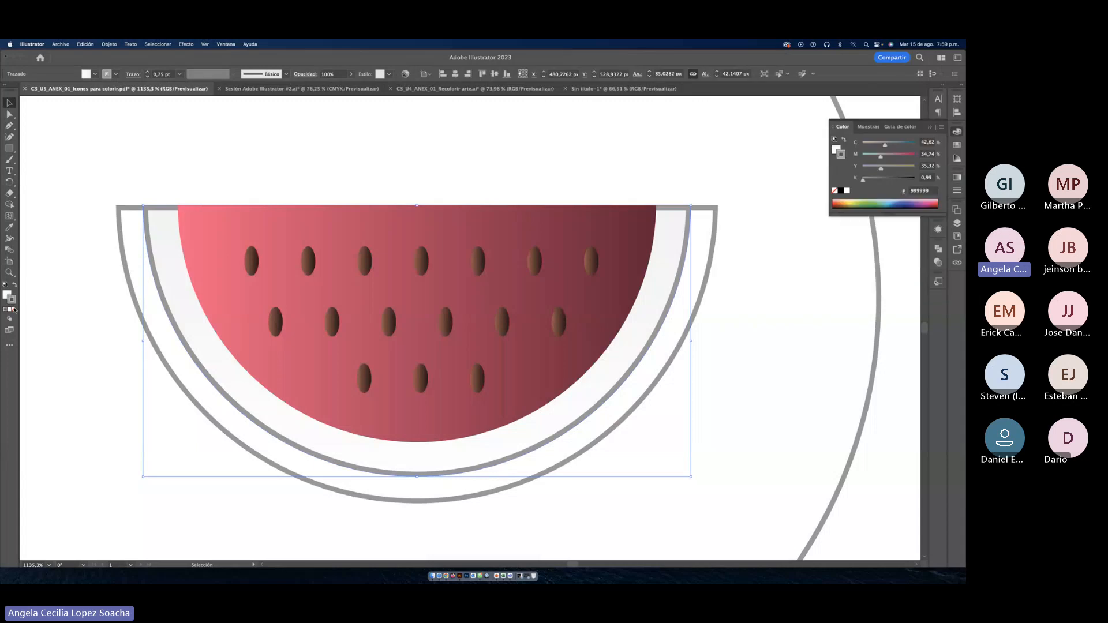
click(79, 335)
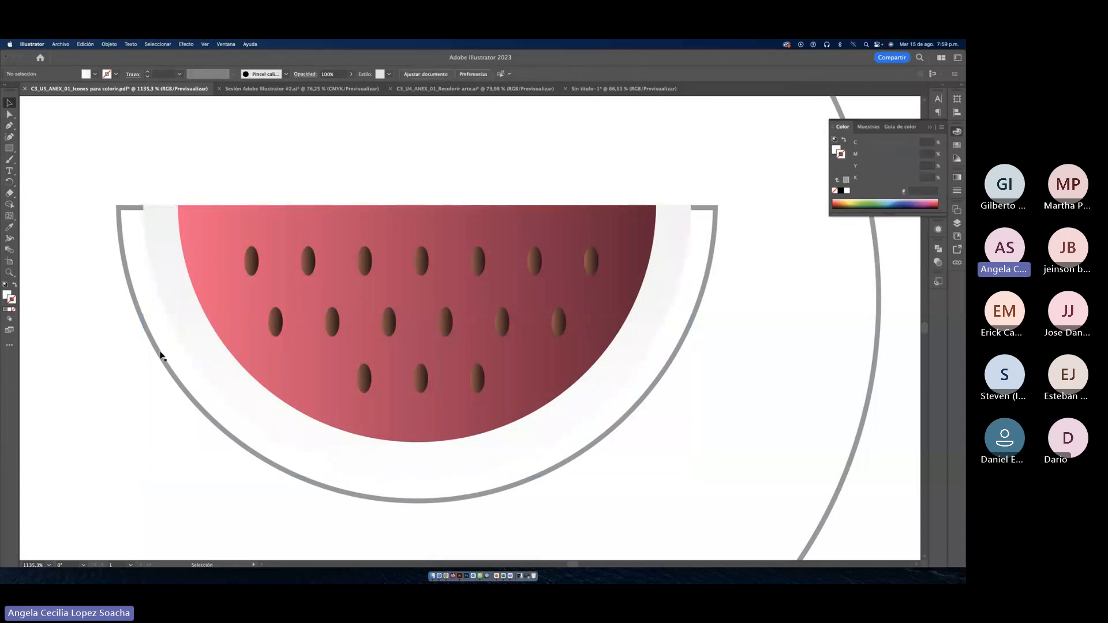
Step: Remove the outline from the watermelon's outermost half-circle and give it a linear gradient fill
click(159, 354)
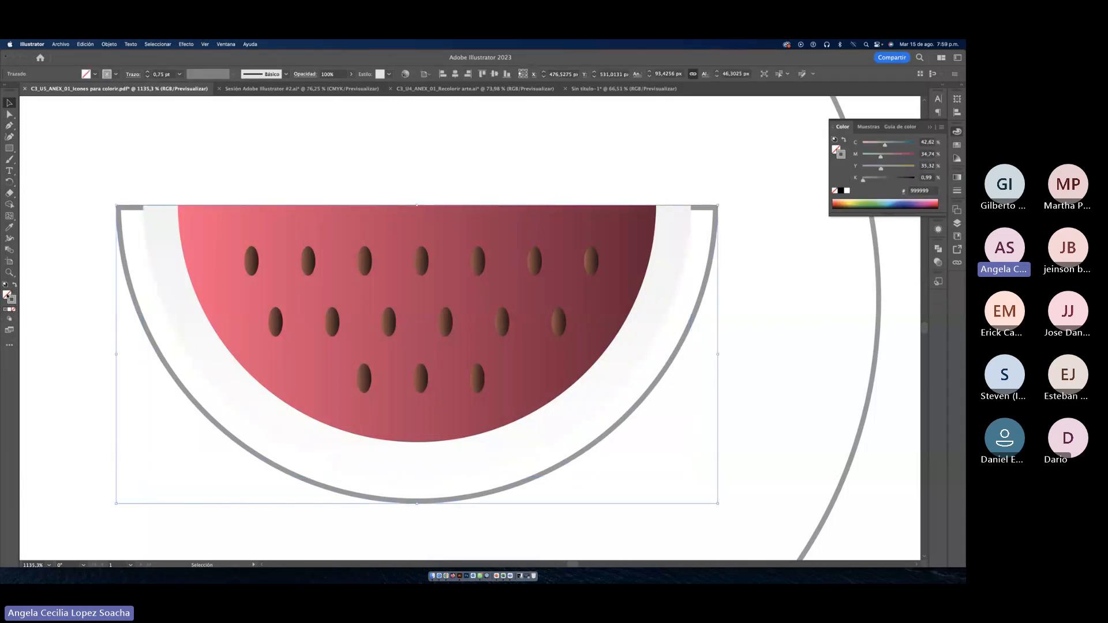
click(13, 309)
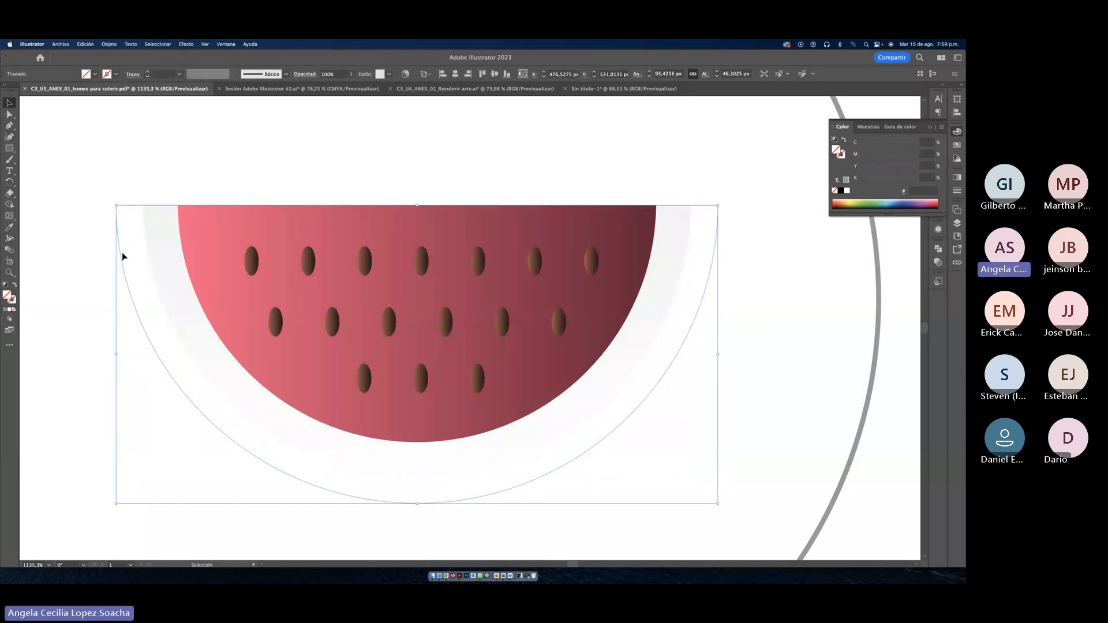
click(957, 177)
click(882, 247)
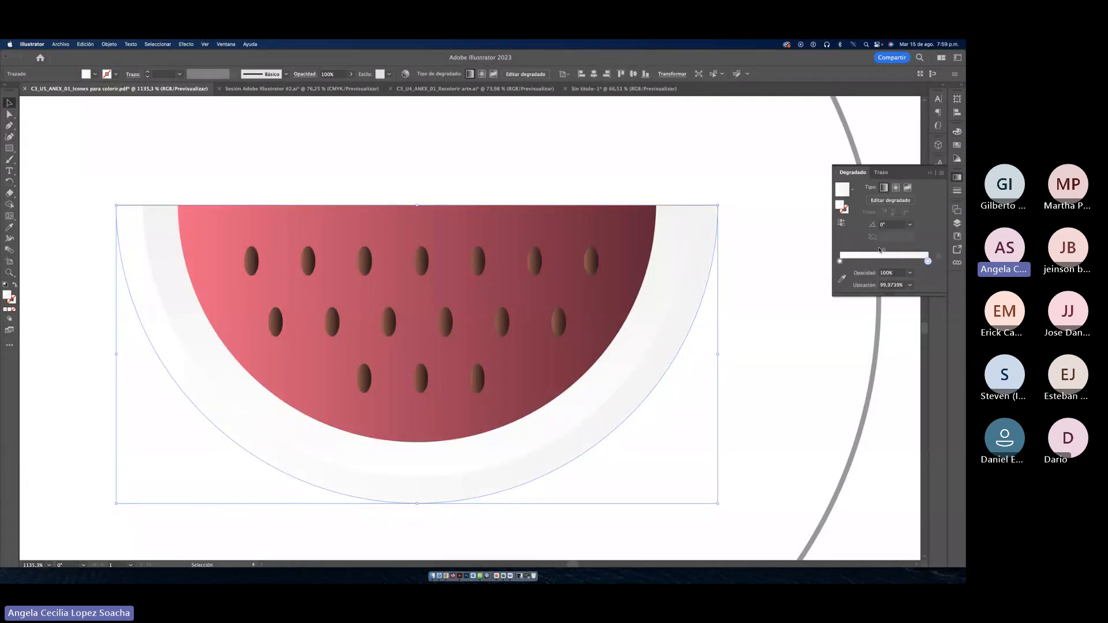
Step: Set the starting stop of the outer rind's gradient to the lighter green swatch of the fruit palette
click(840, 262)
double_click(840, 261)
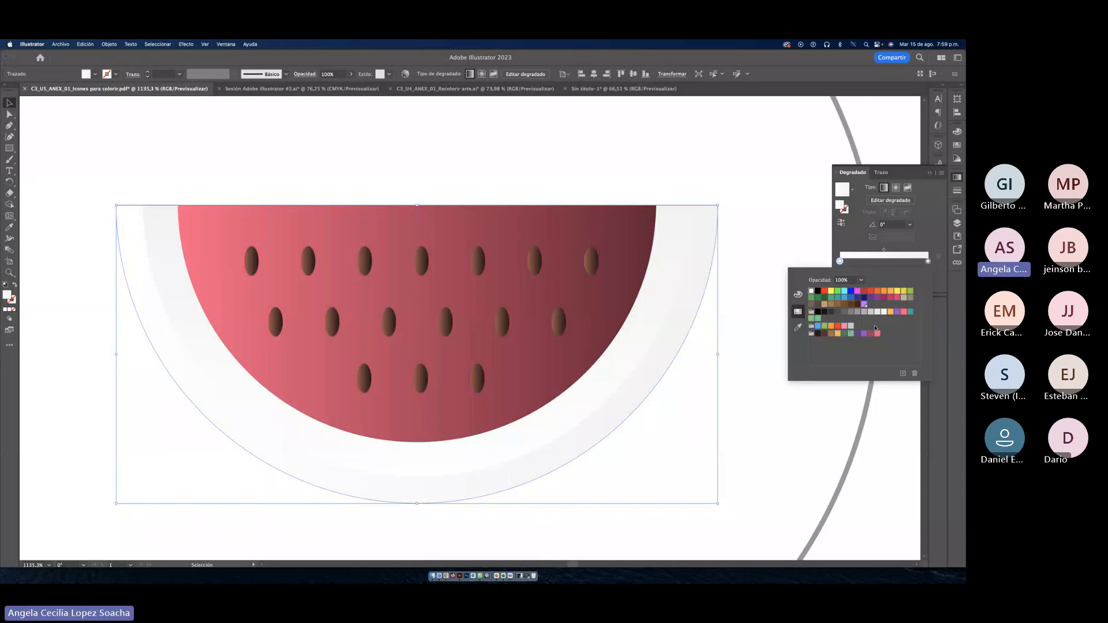
click(845, 334)
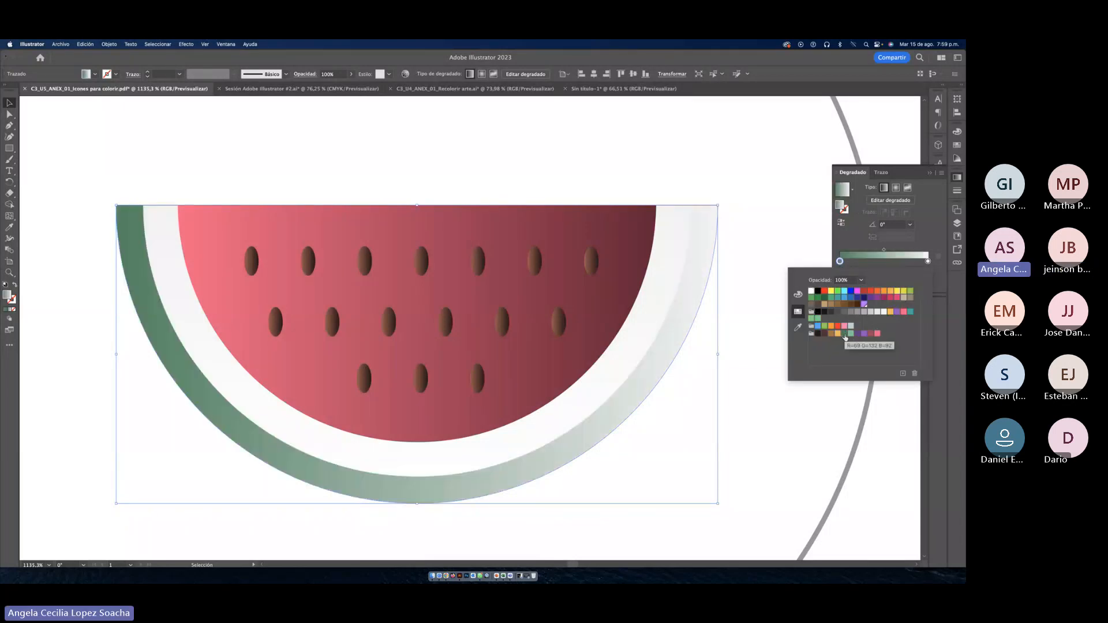
click(851, 333)
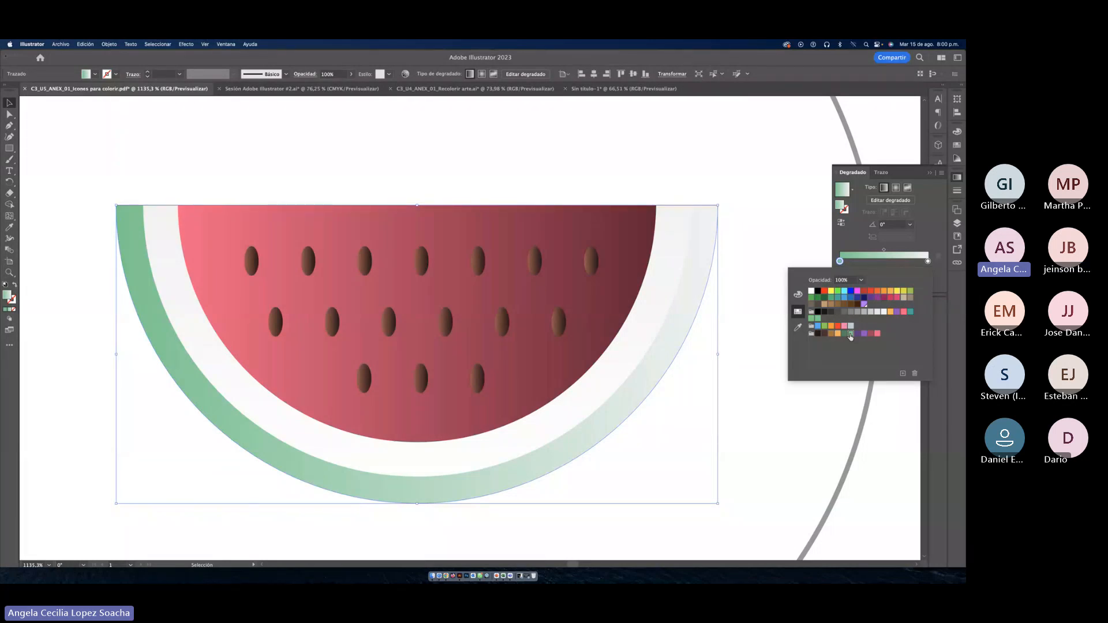
Step: Set the rind gradient's ending stop to the palette's darker green swatch and clear the selection
click(928, 261)
double_click(928, 262)
click(844, 333)
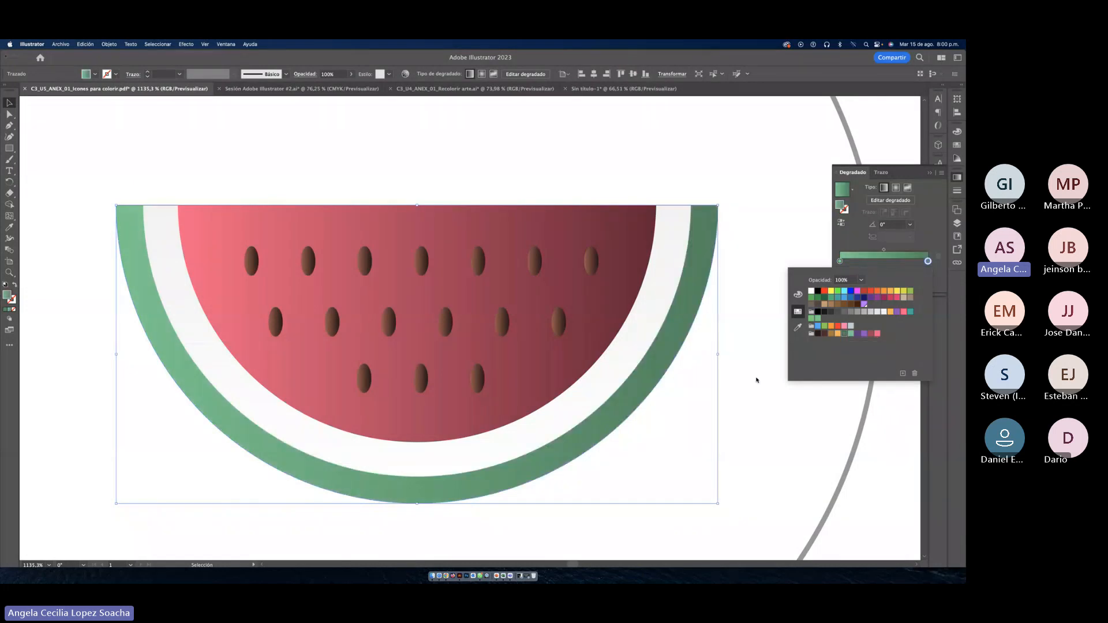
click(754, 380)
click(753, 381)
scroll(752, 380, up, 1)
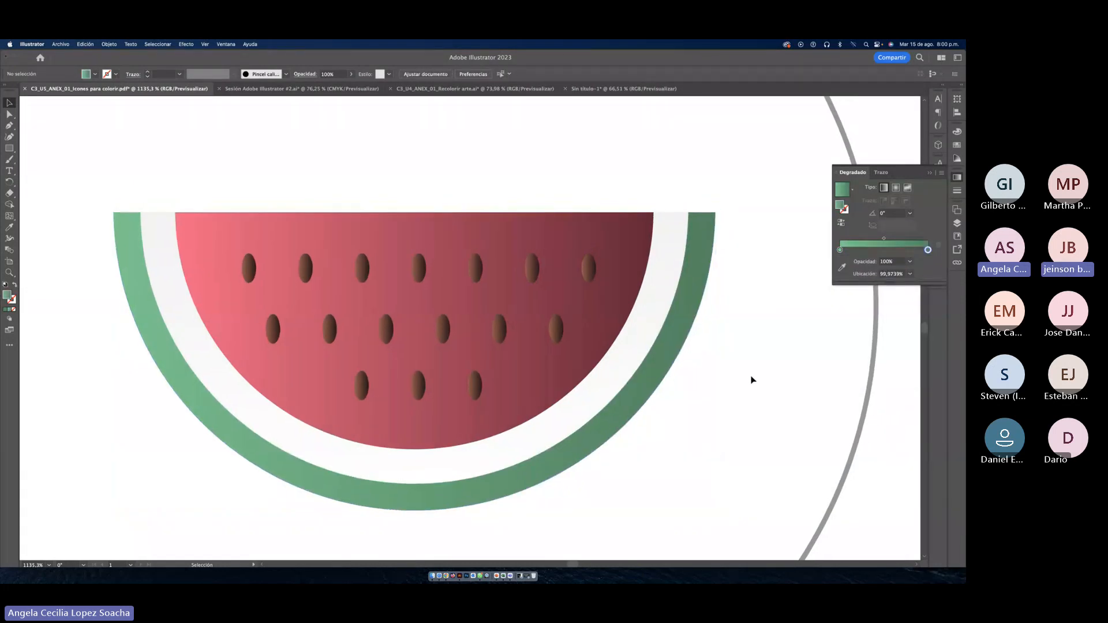
Step: Give the background circle a linear gradient fill from the palette's light orange swatch to its orange-brown swatch
scroll(751, 379, down, 1)
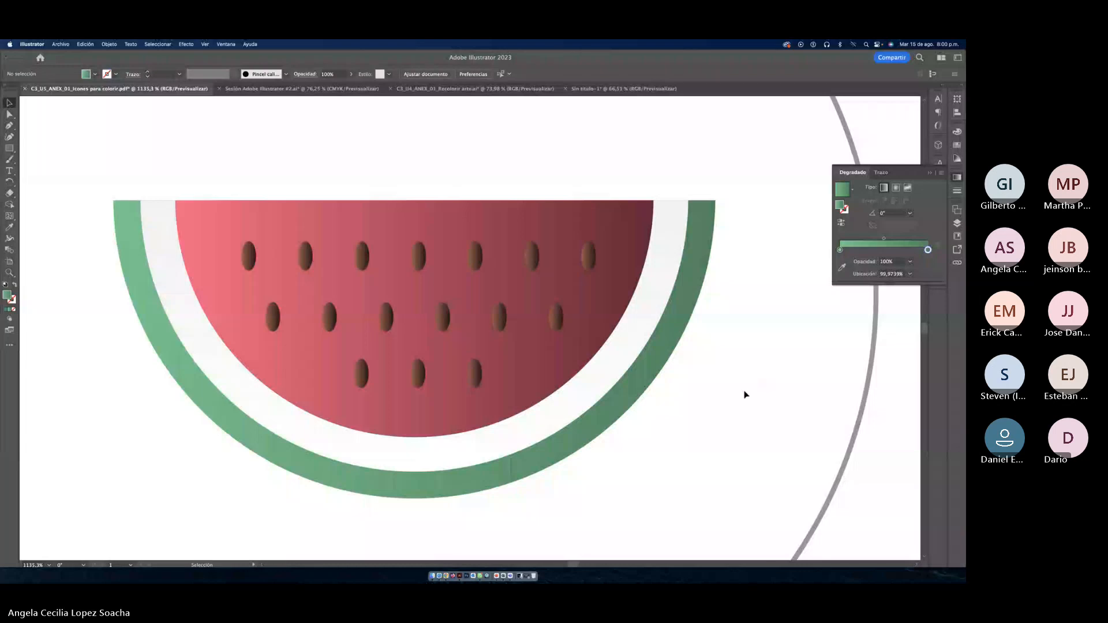
click(868, 390)
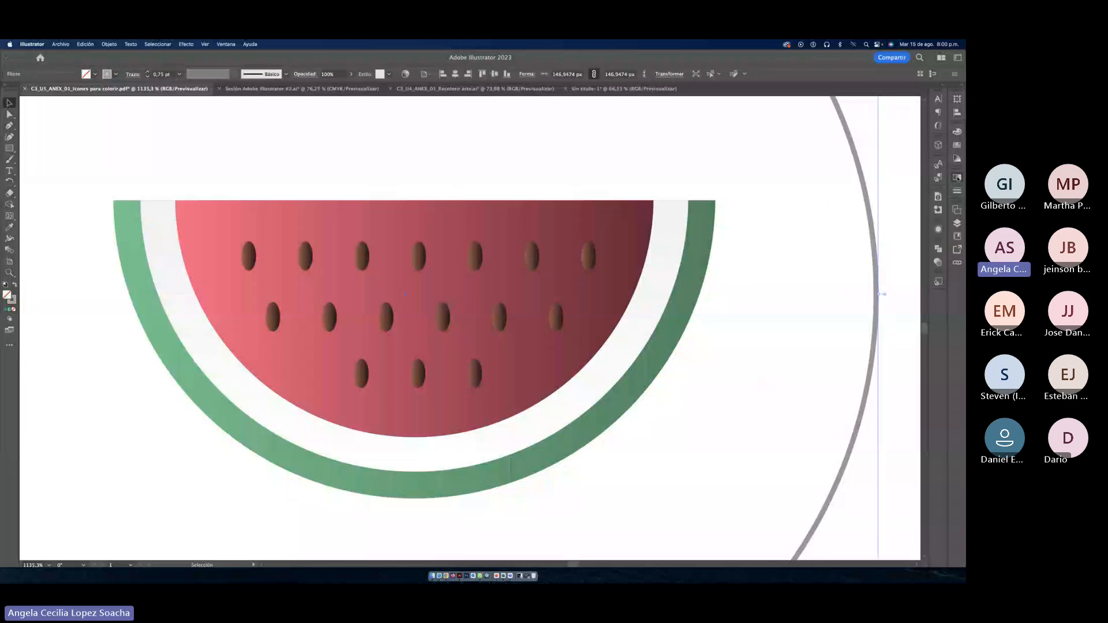
click(888, 250)
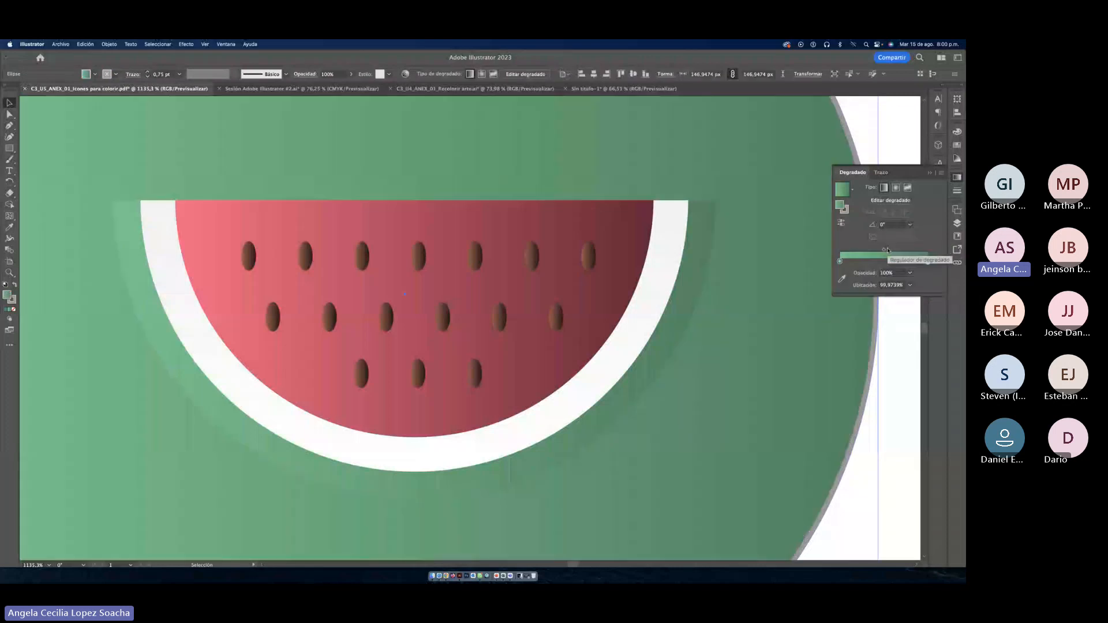
double_click(839, 261)
click(838, 333)
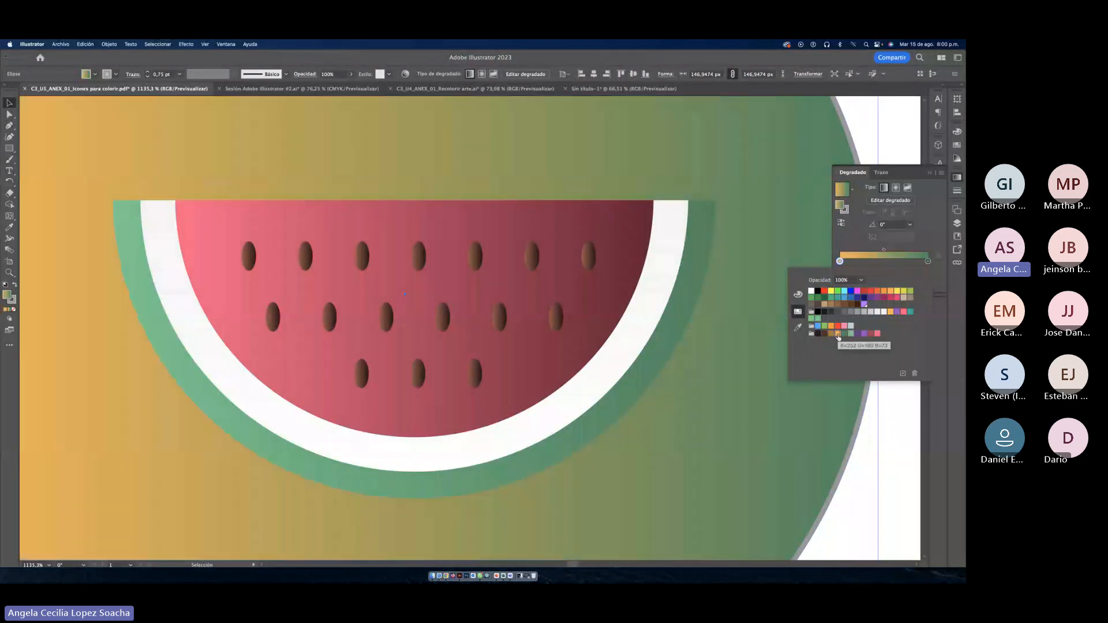
double_click(928, 262)
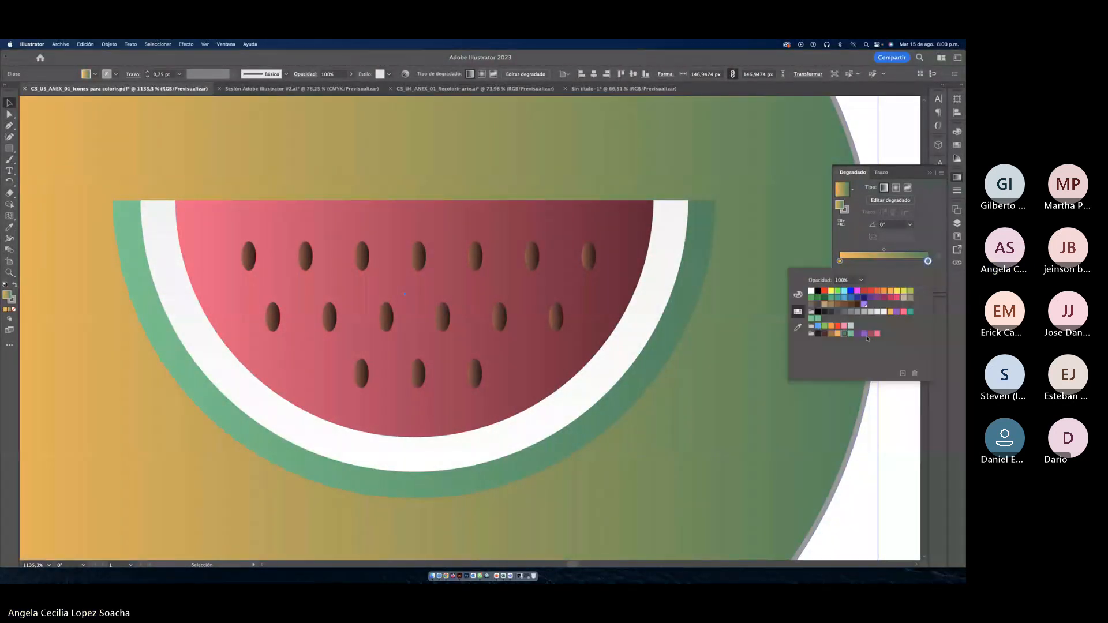
click(830, 334)
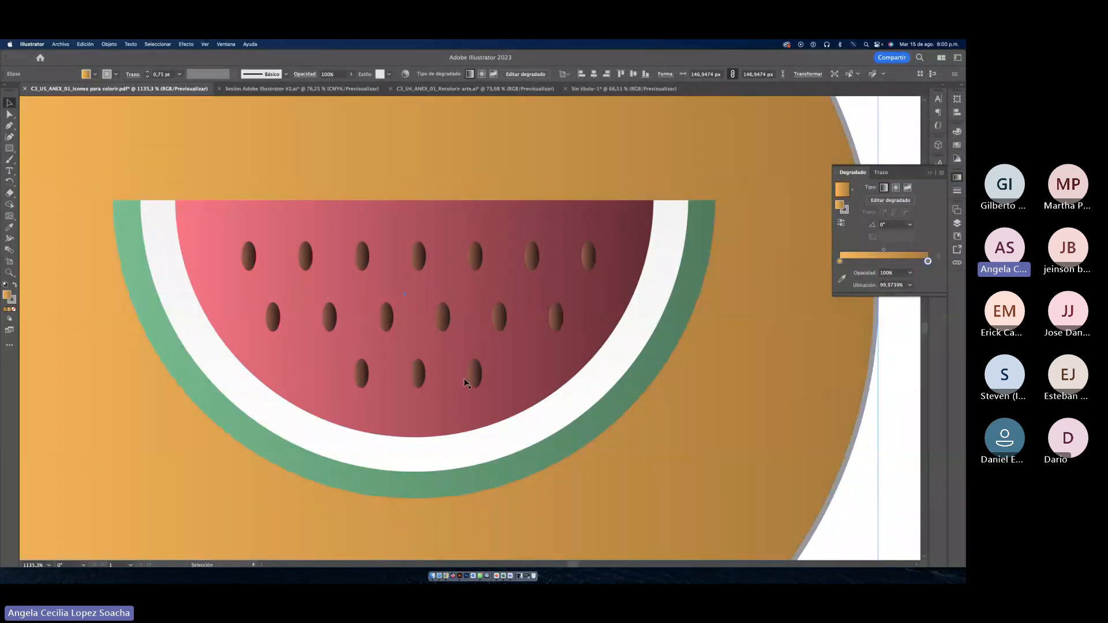
Step: Shift the starting pink stop of the watermelon pulp's gradient to a location of about 51%
key(z)
alt+click(500, 386)
alt+click(434, 374)
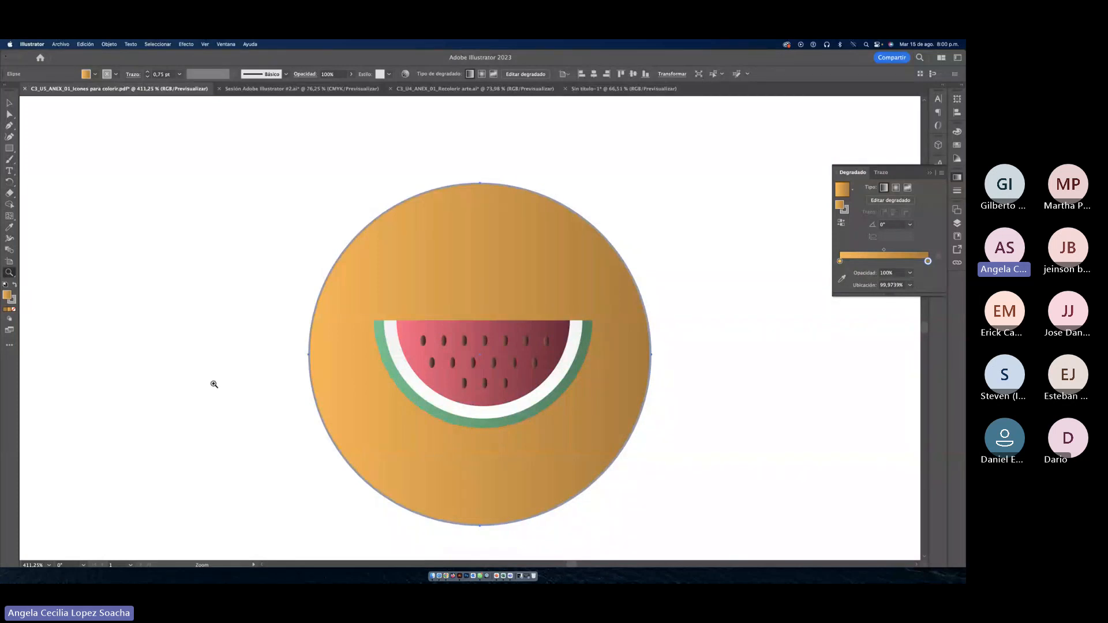
scroll(213, 384, down, 3)
scroll(213, 384, right, 3)
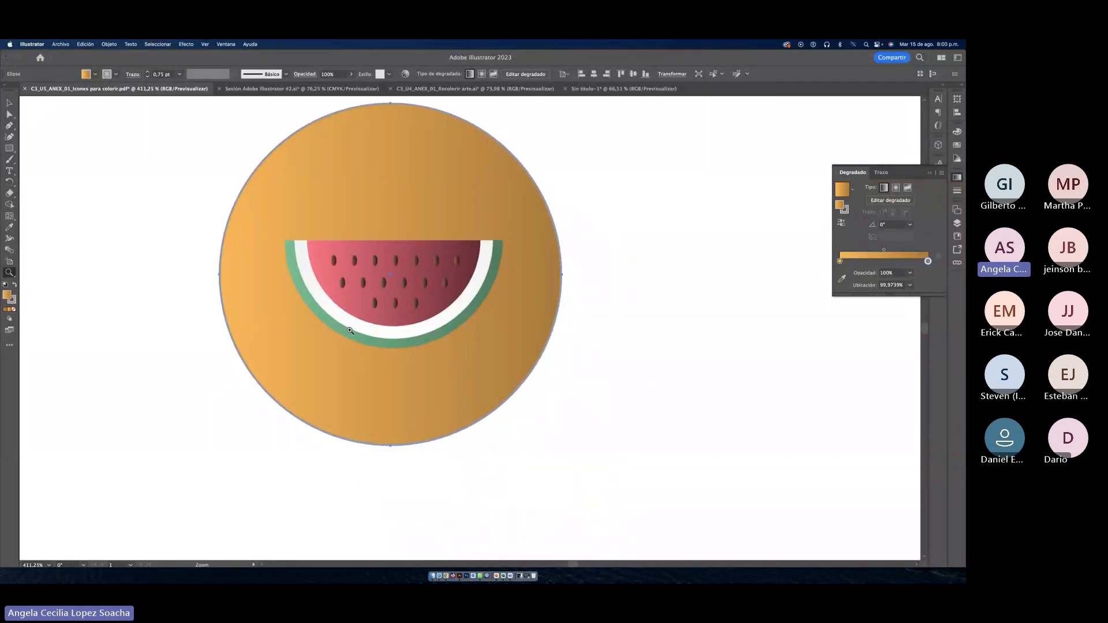
drag(350, 330, 411, 339)
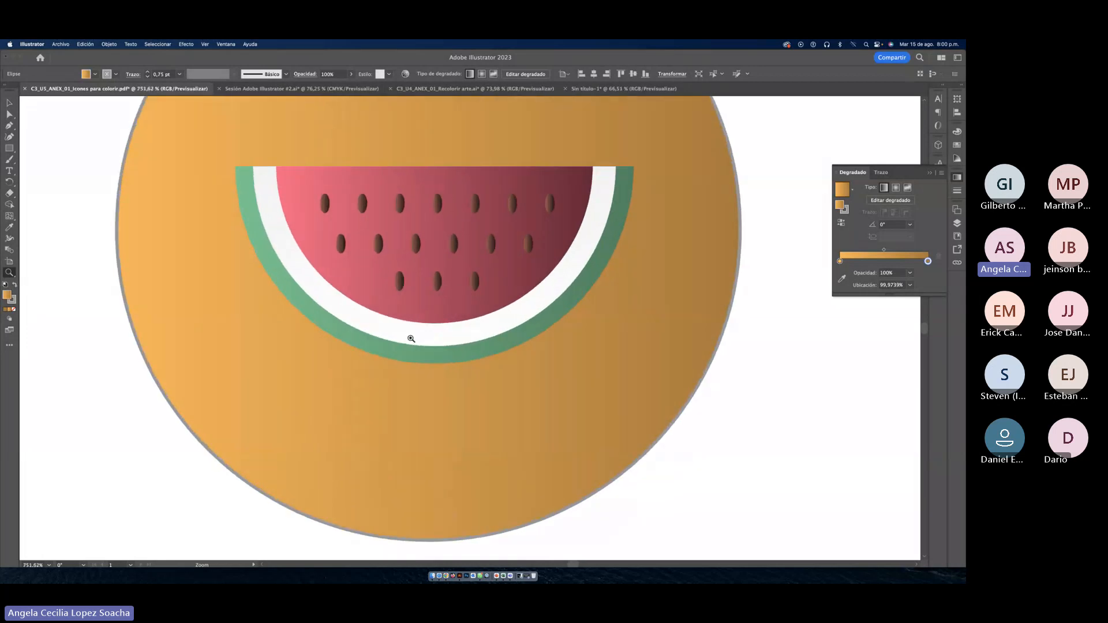
key(v)
click(67, 205)
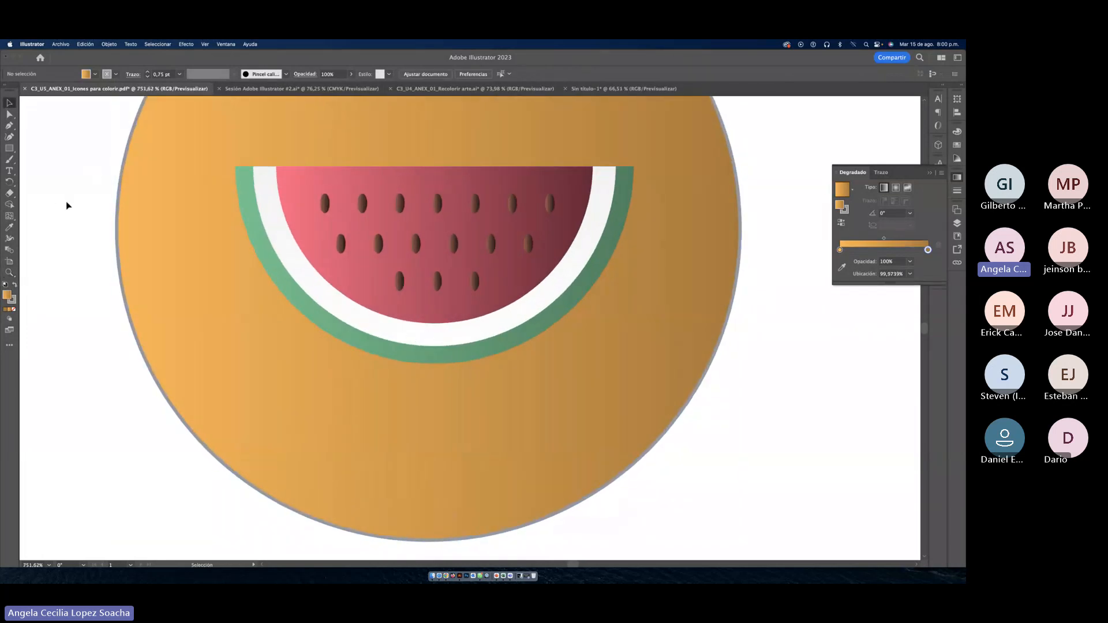
click(321, 174)
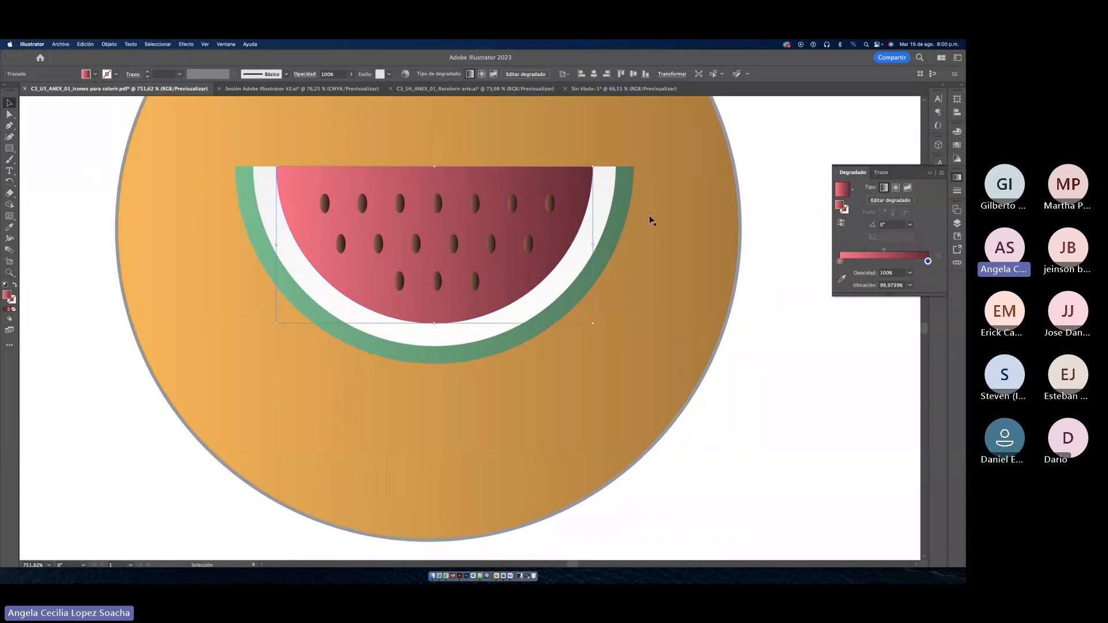
drag(840, 261, 884, 261)
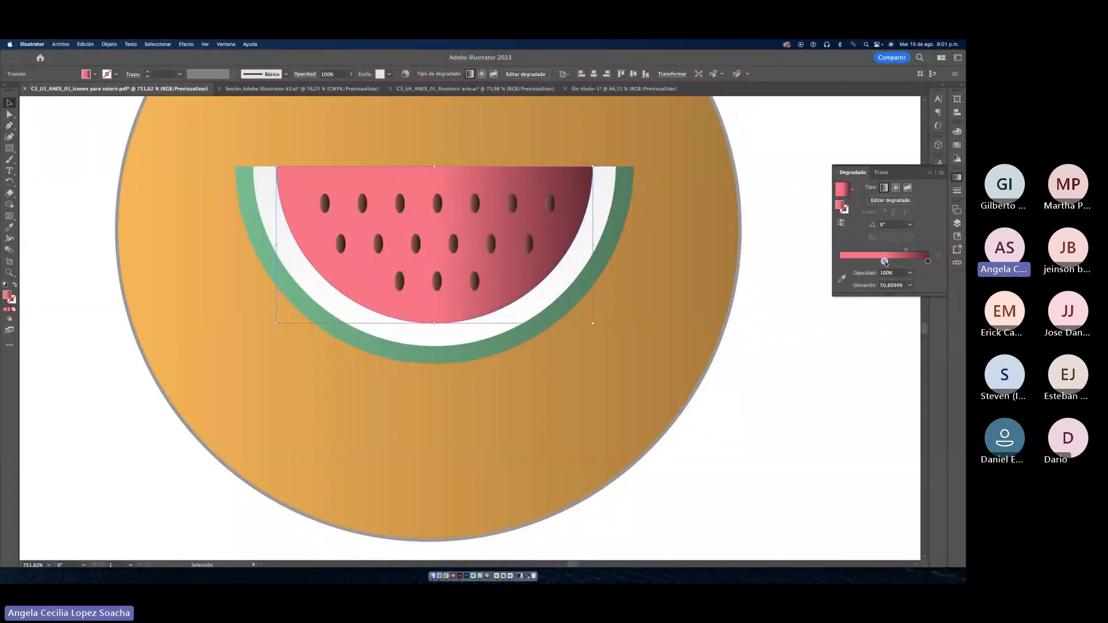
Step: Add a white stop at the start of the pulp's gradient and another stop at about 23%
click(842, 261)
double_click(842, 261)
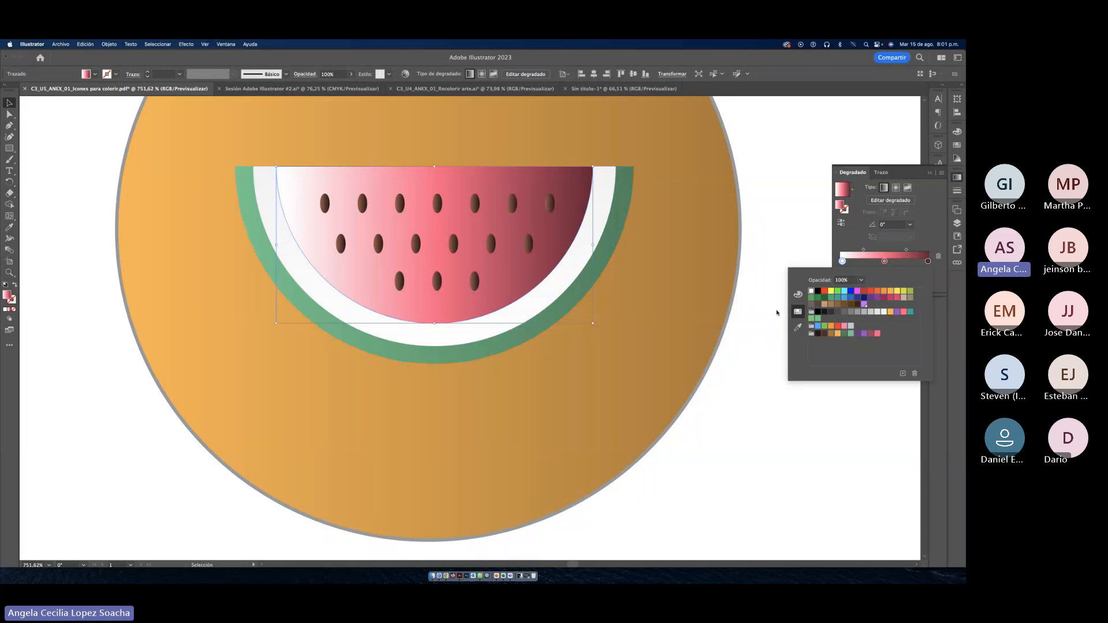
click(859, 262)
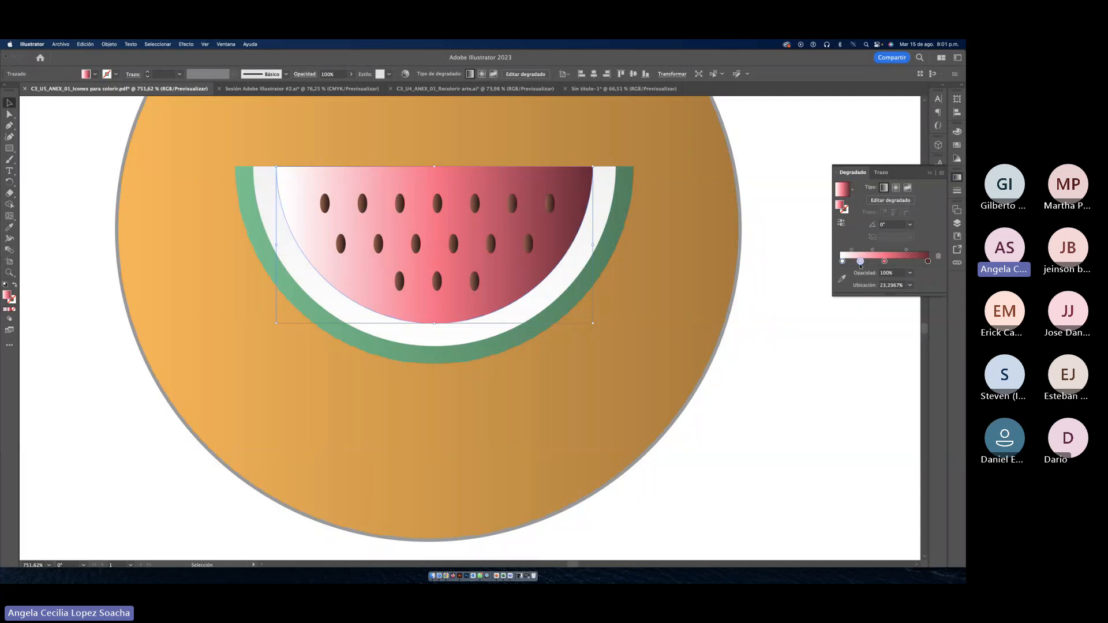
Step: Shift the outer rind gradient's light green stop toward the middle and add a white stop at its start
click(537, 306)
click(567, 307)
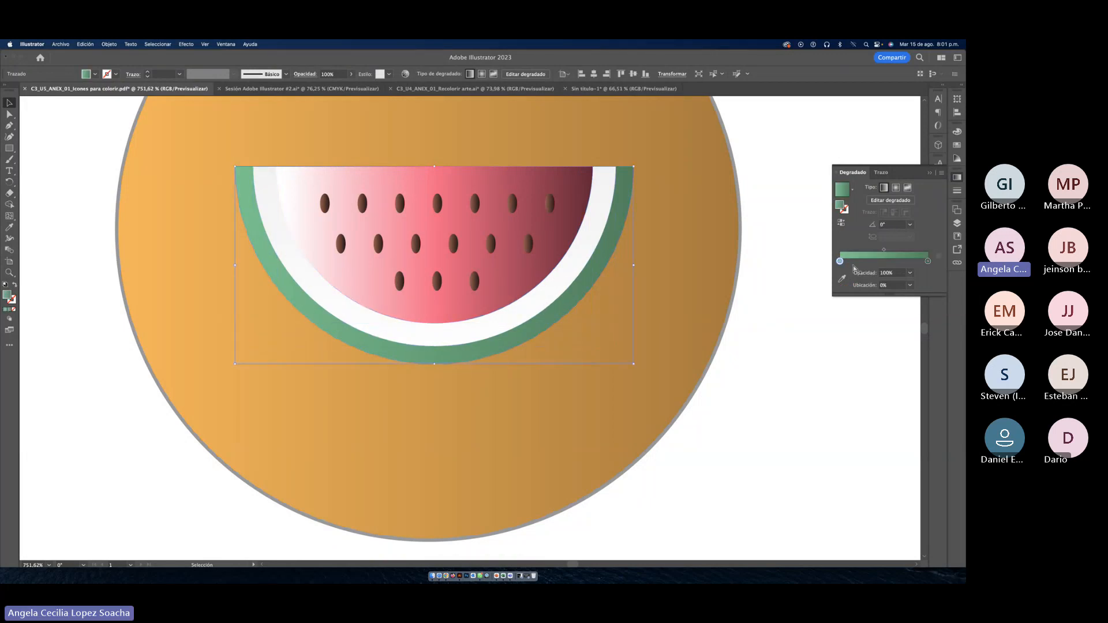
drag(839, 261, 876, 262)
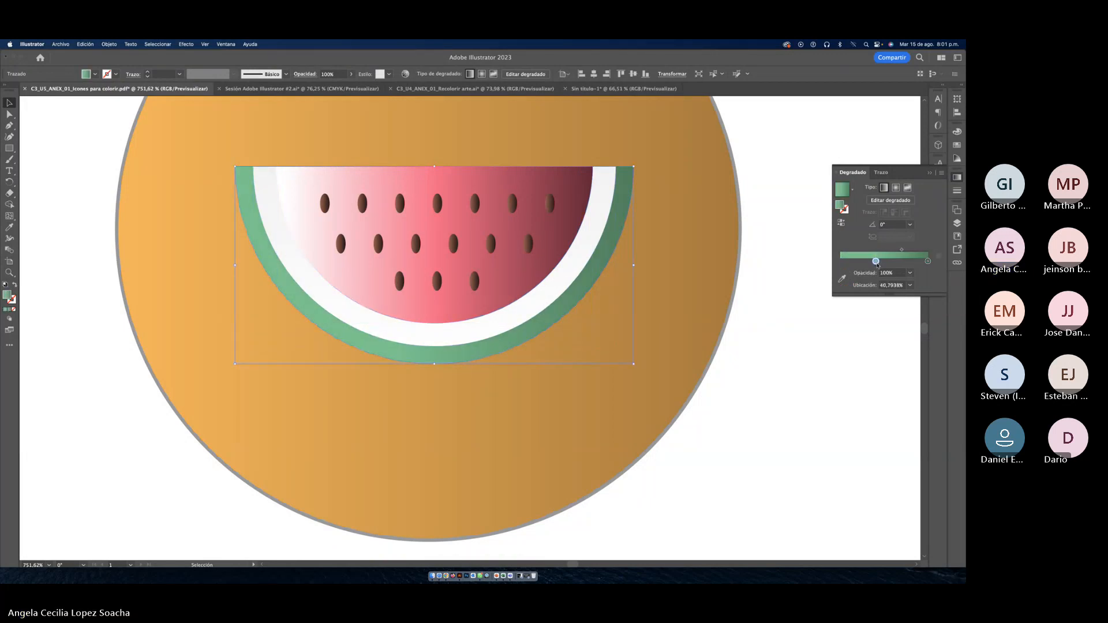
click(842, 262)
double_click(842, 262)
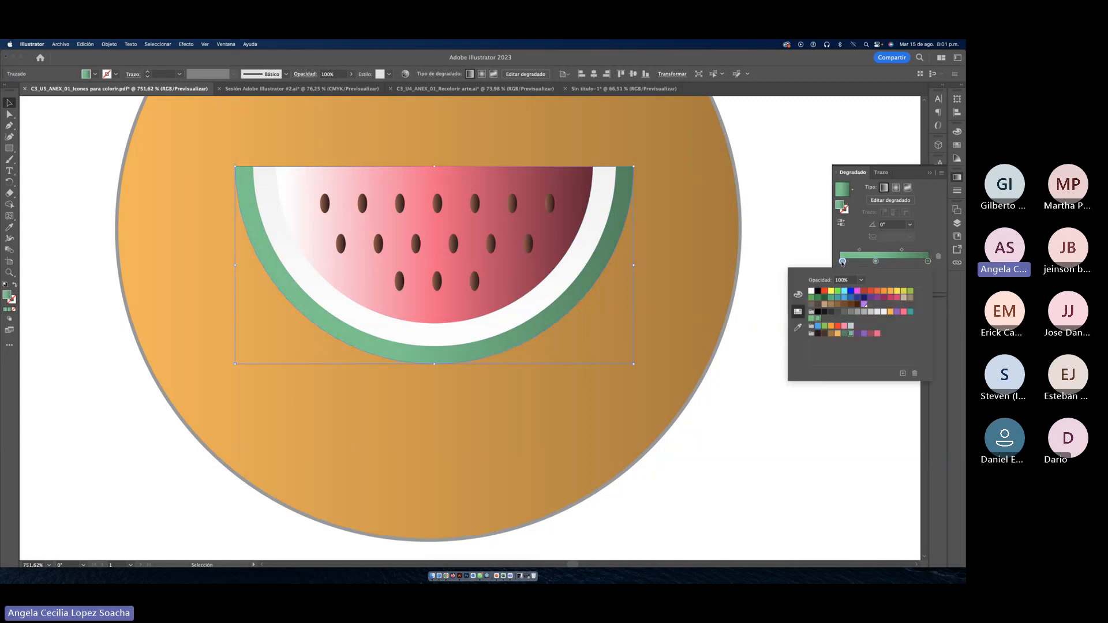
click(810, 291)
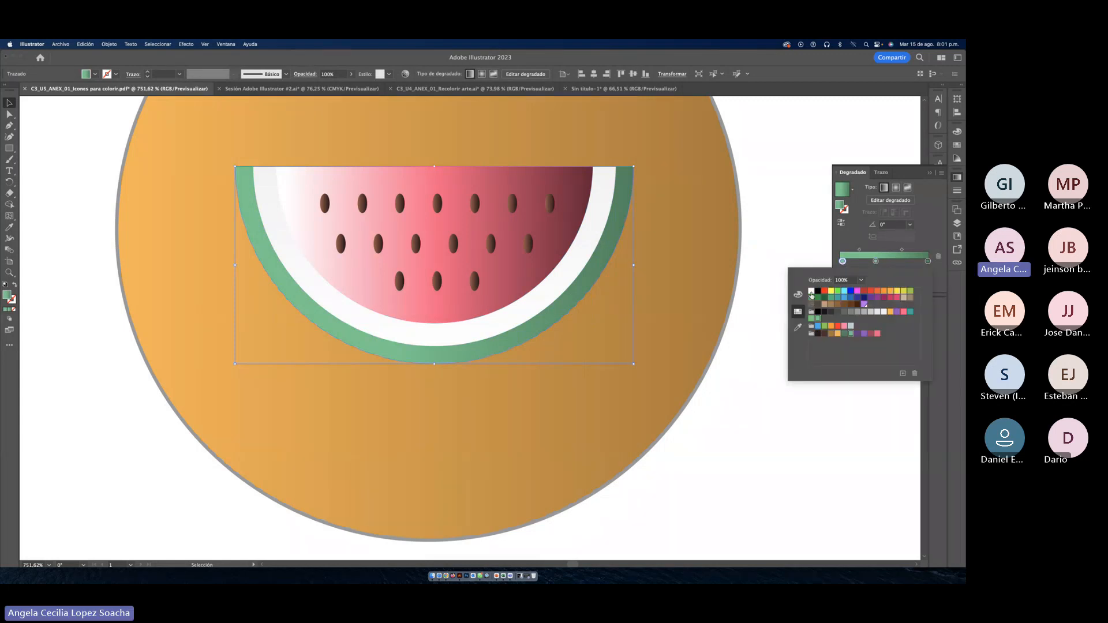
Step: Shift the background circle's light orange stop inward and add a white stop at the gradient's start
click(666, 289)
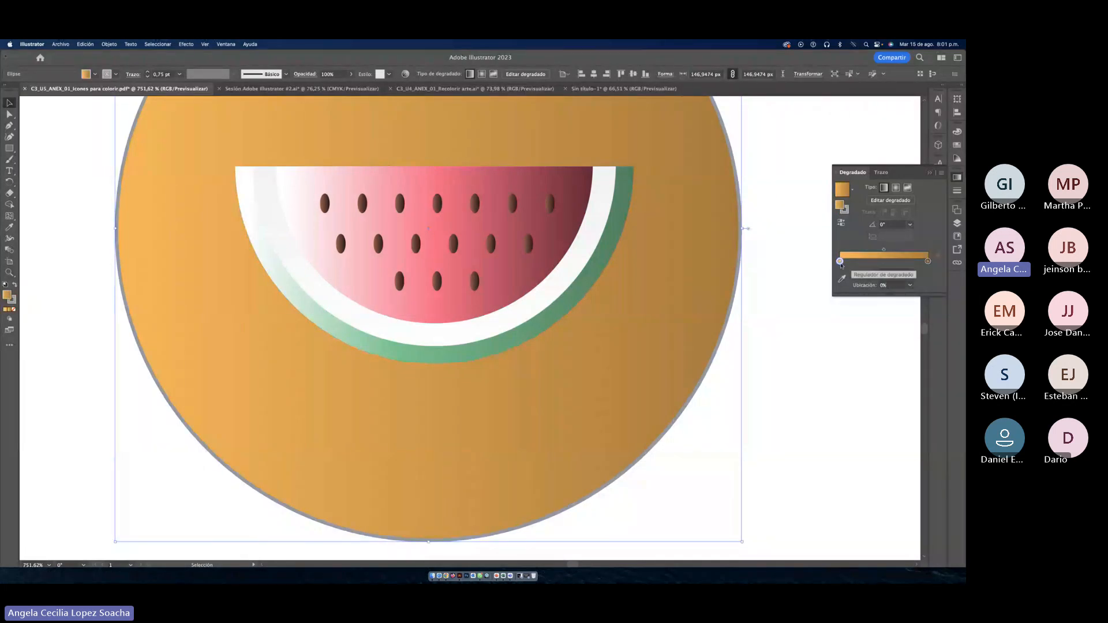
drag(844, 263, 868, 263)
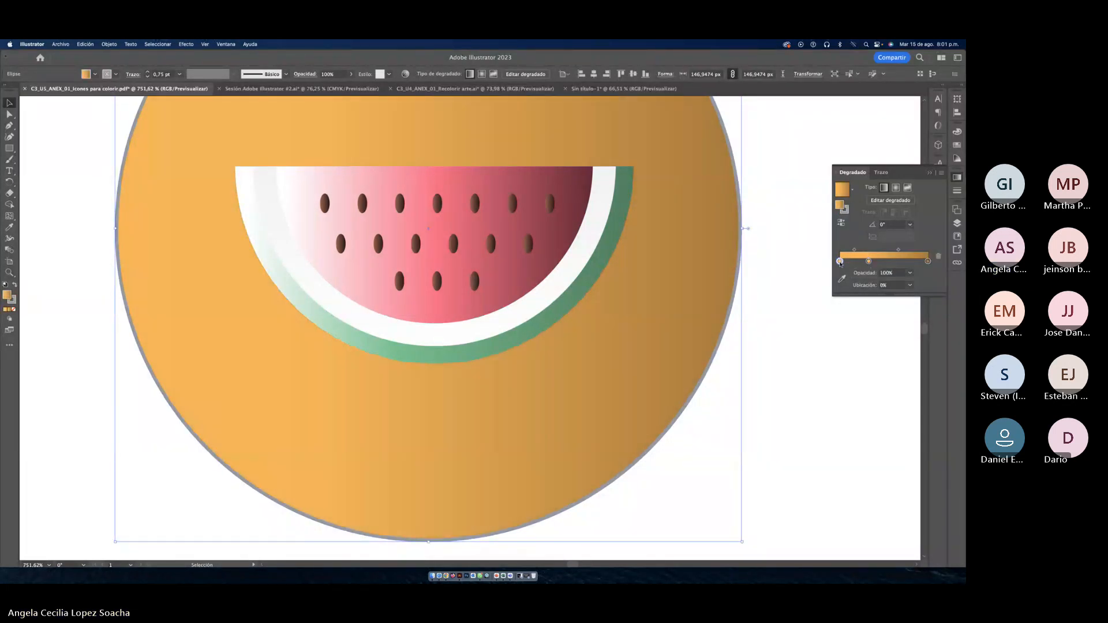
double_click(840, 262)
click(811, 291)
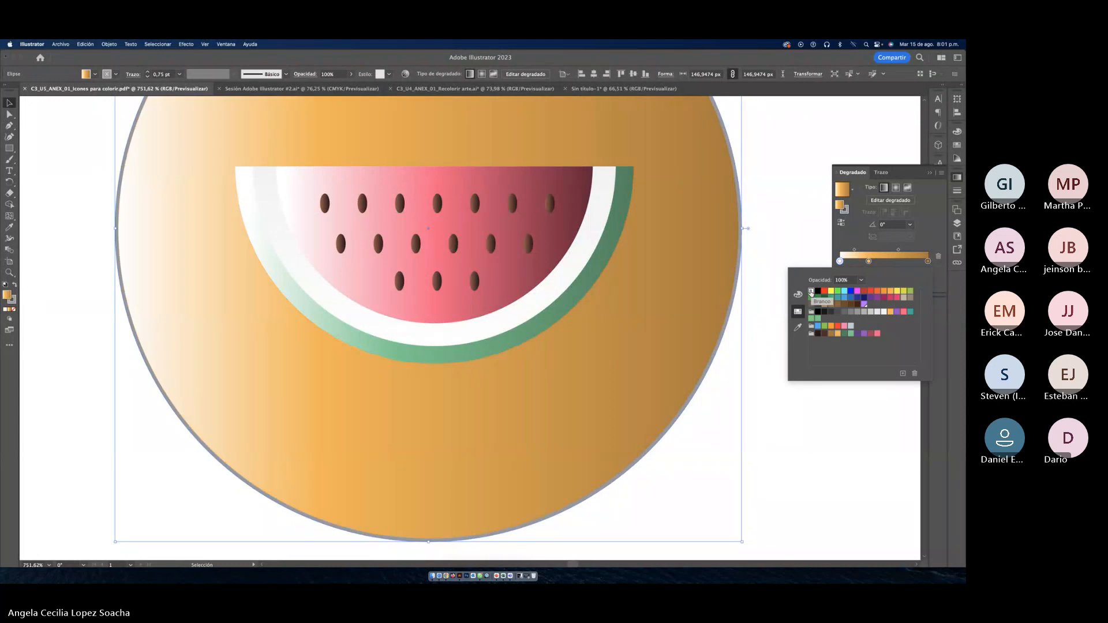
click(776, 227)
Step: Undo the white highlight changes on the circle, rind and pulp gradients
key(z)
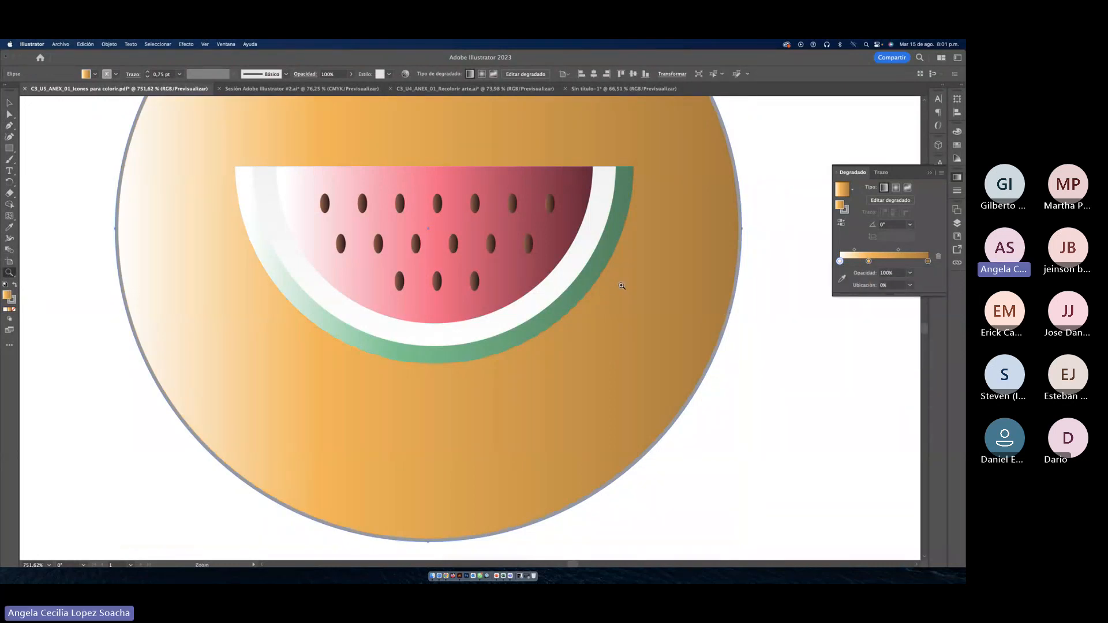
drag(621, 286, 559, 274)
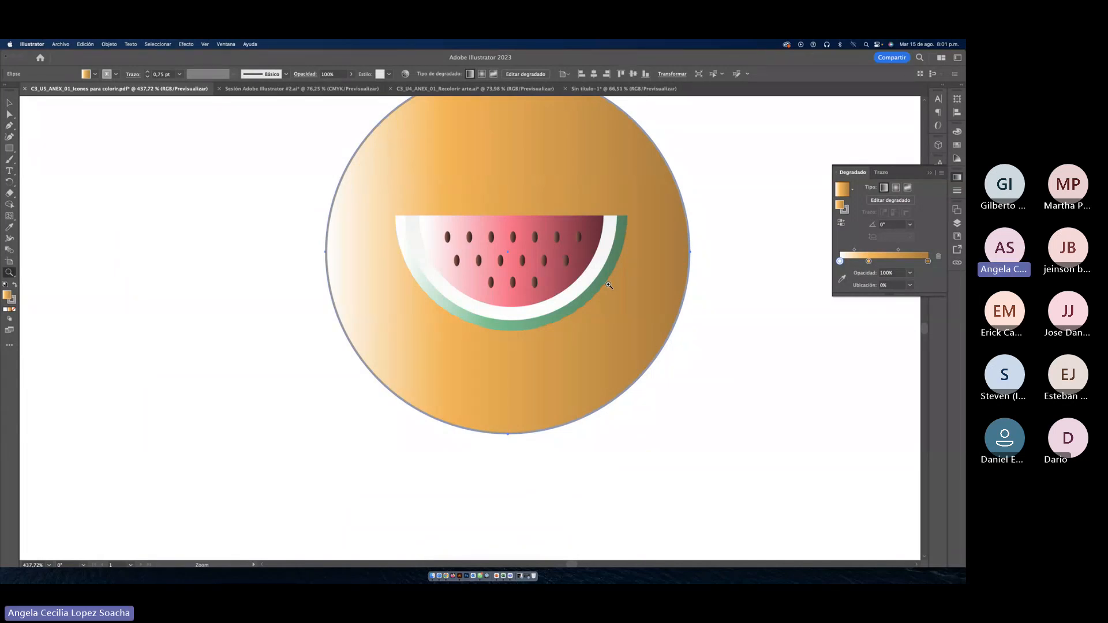
key(super+z)
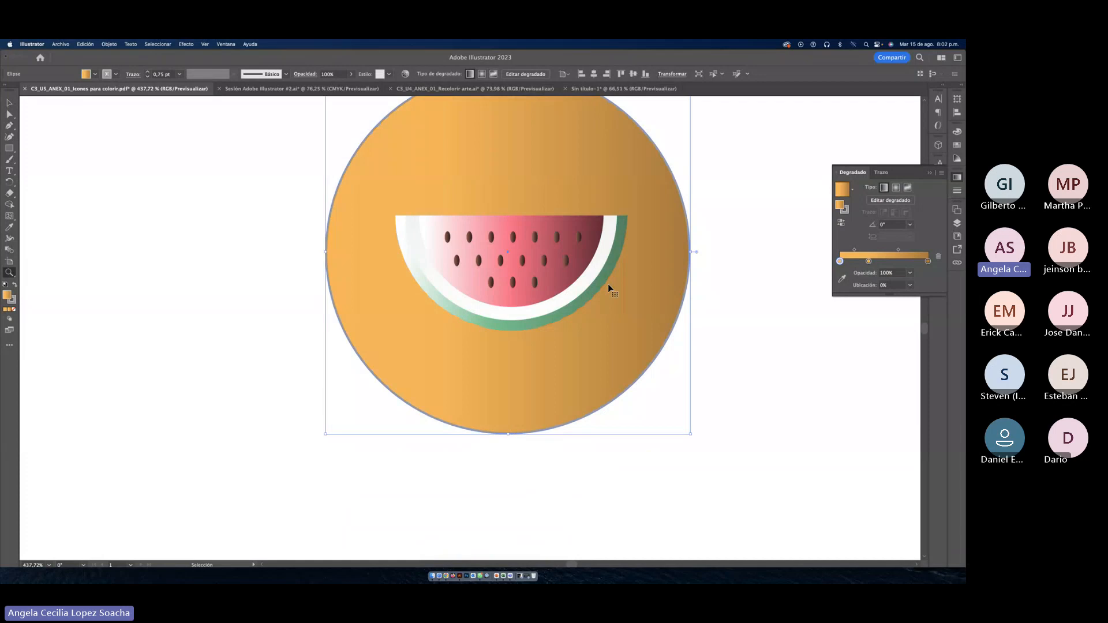
super+click(609, 287)
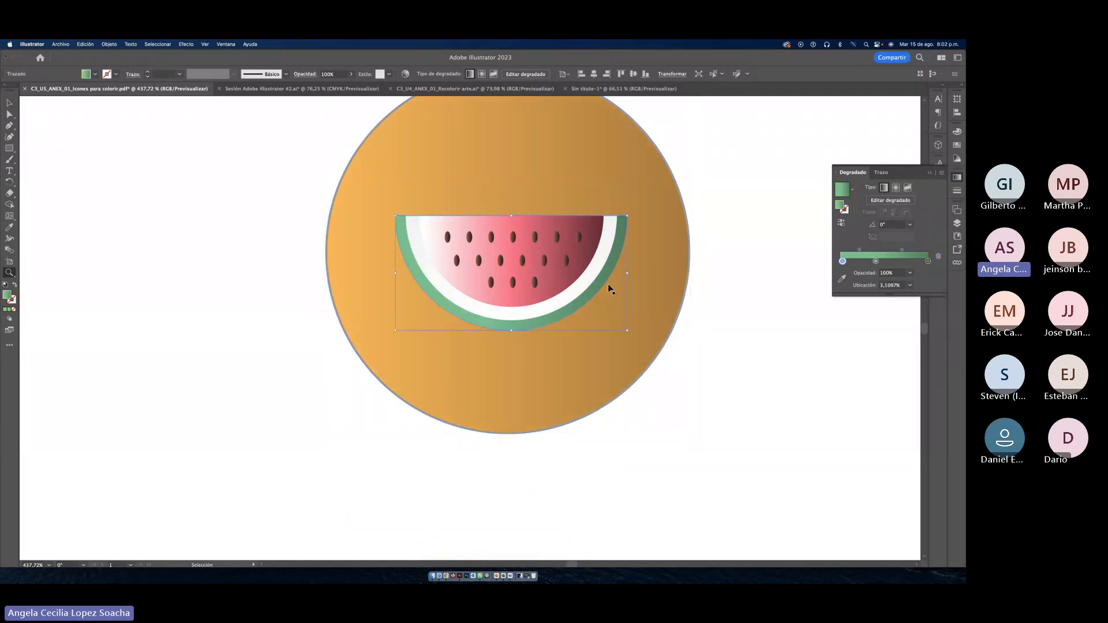
key(super+z)
key(super+z)
key(super+z)
key(super+z)
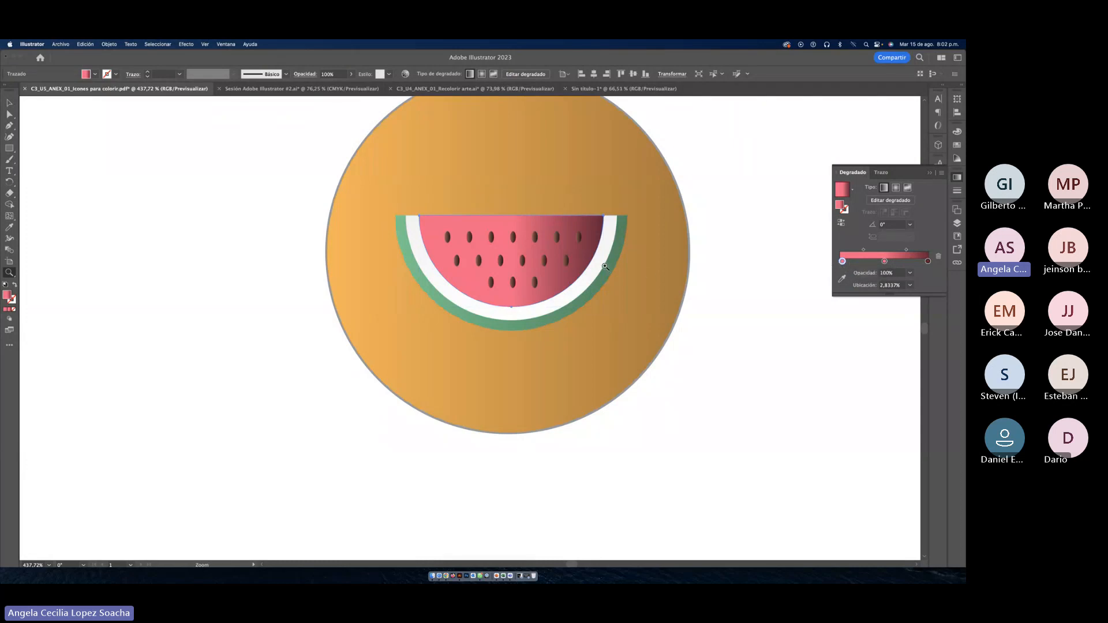
Step: Remove the extra starting stop from the pulp's gradient and move the remaining pink stop to about 58%
click(9, 102)
scroll(108, 192, right, 5)
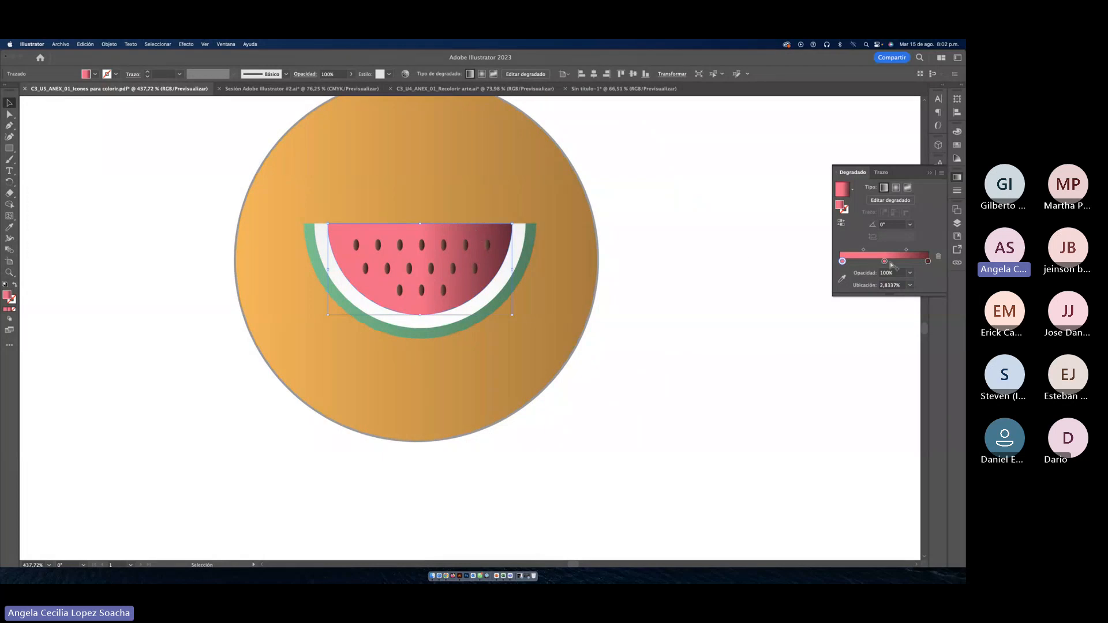
key(Delete)
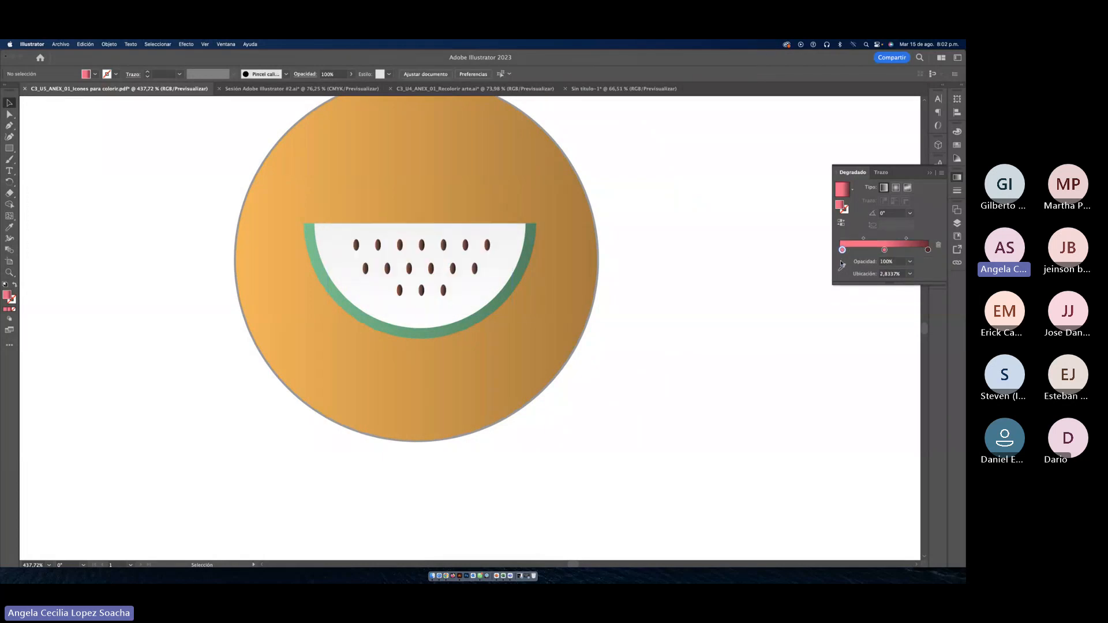
key(super+z)
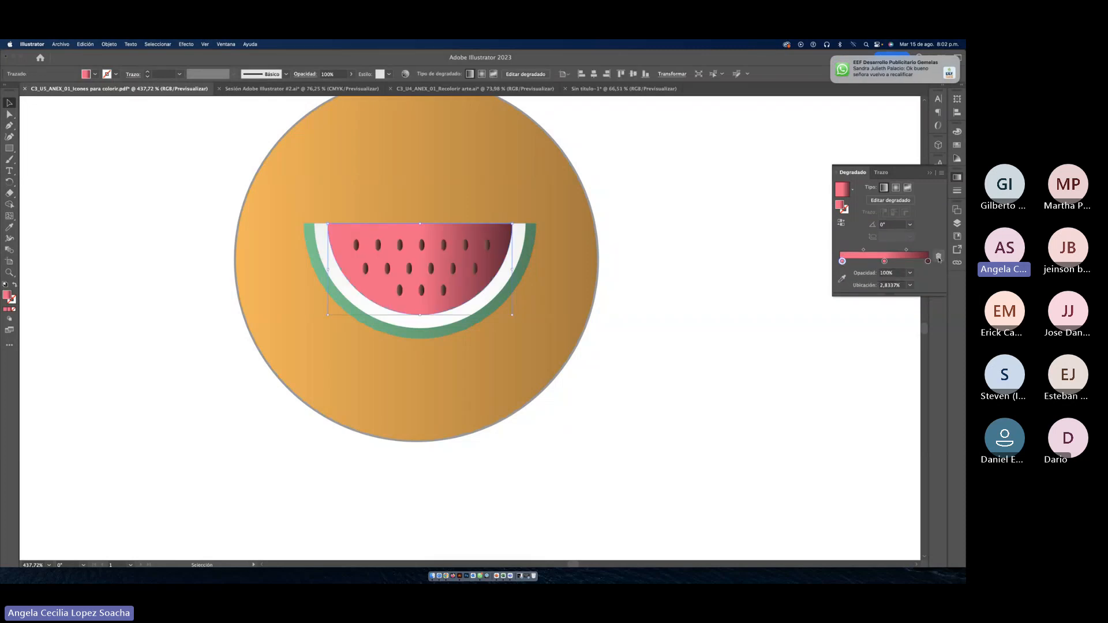
click(939, 256)
click(890, 262)
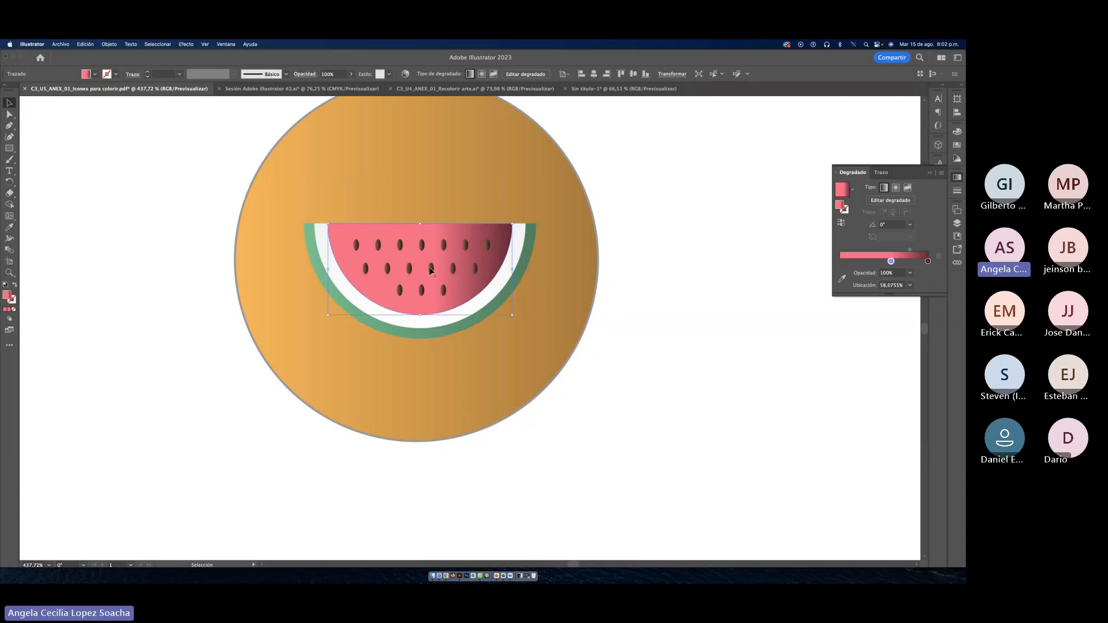
Step: Tilt the pulp's gradient with the Gradient tool and set its angle to -17°
click(9, 216)
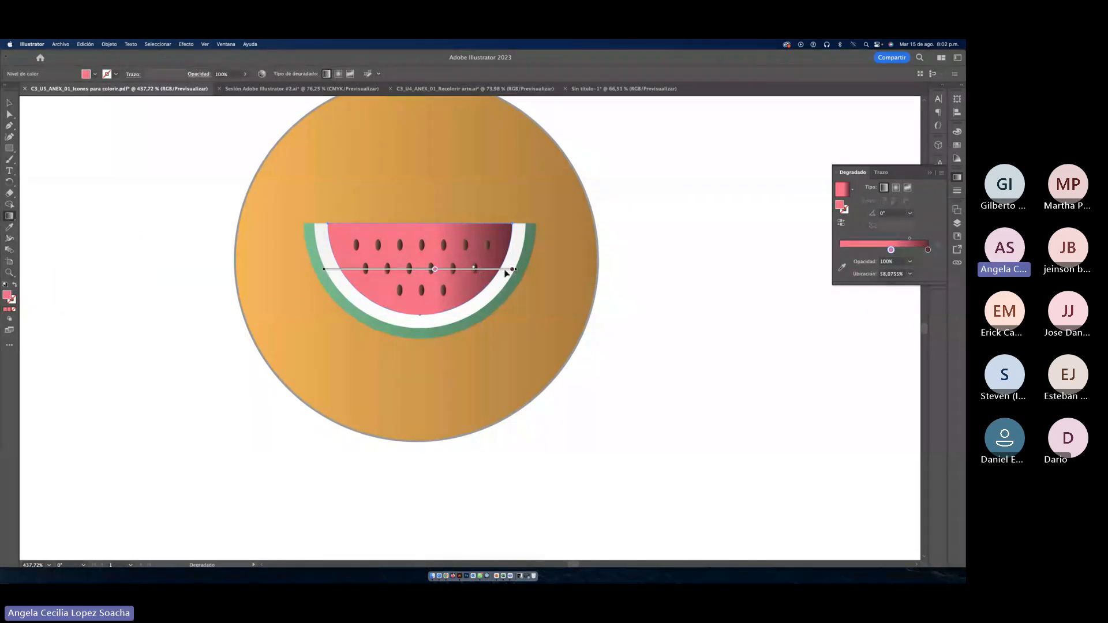
drag(512, 269, 511, 326)
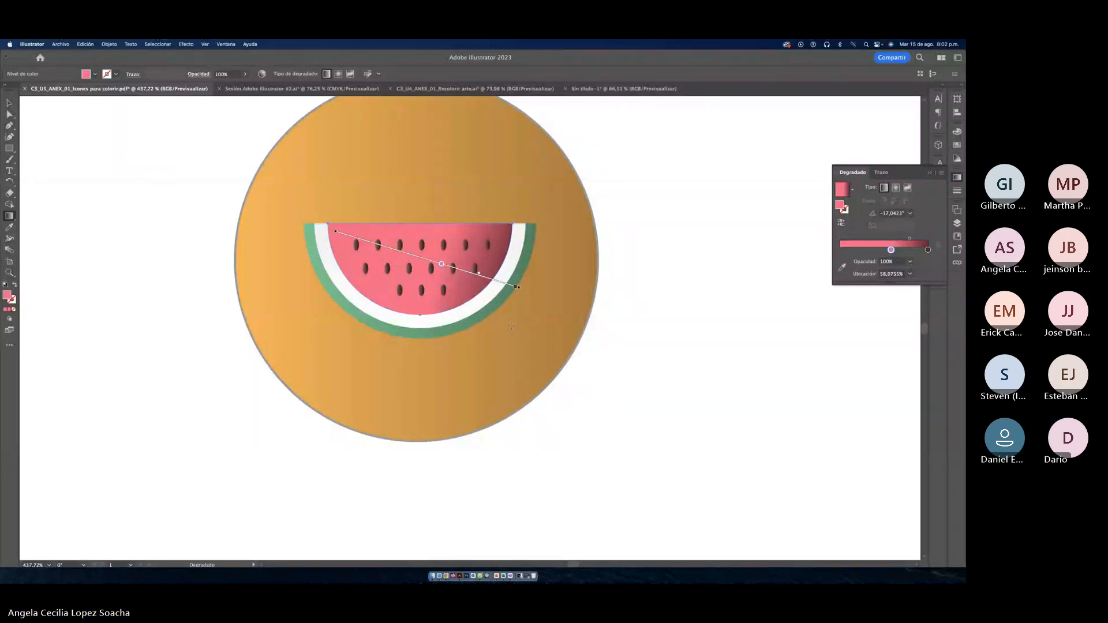
click(887, 214)
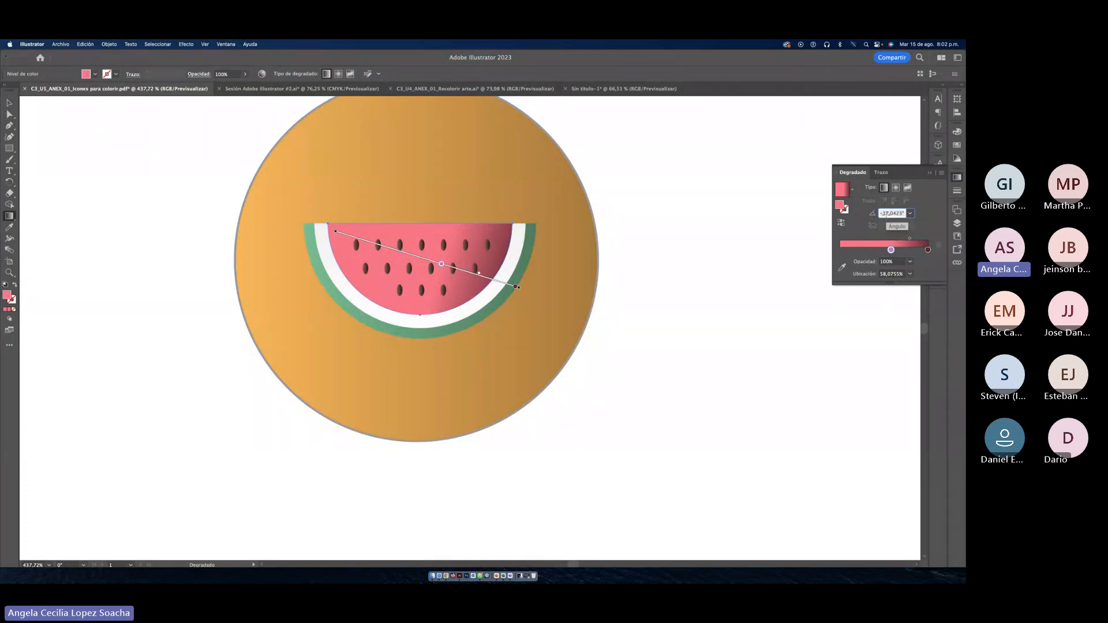
text(-17)
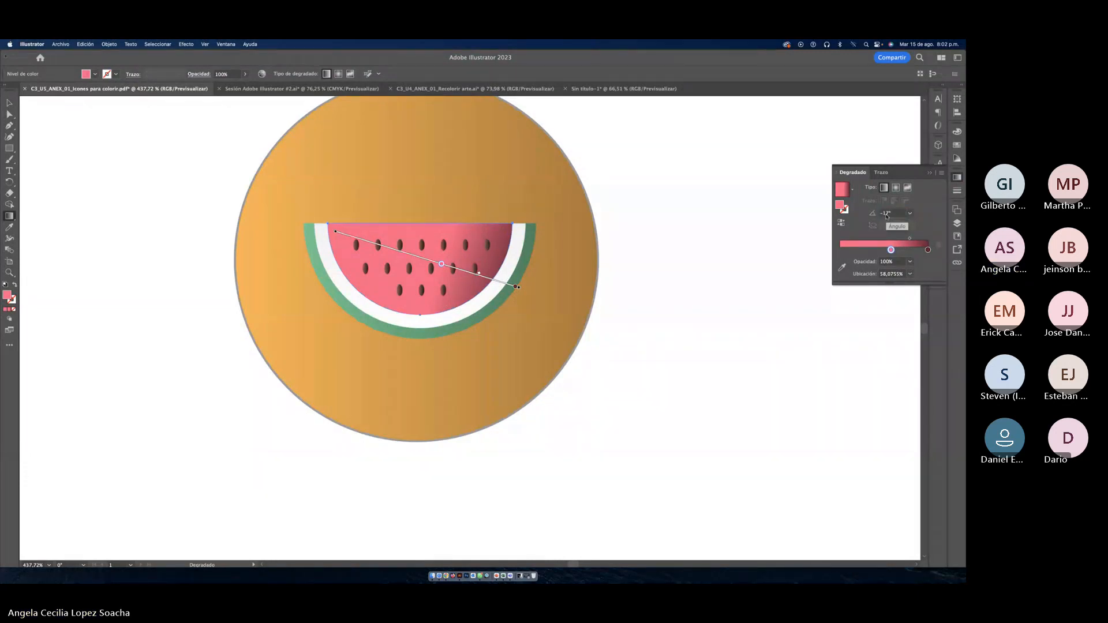
key(Return)
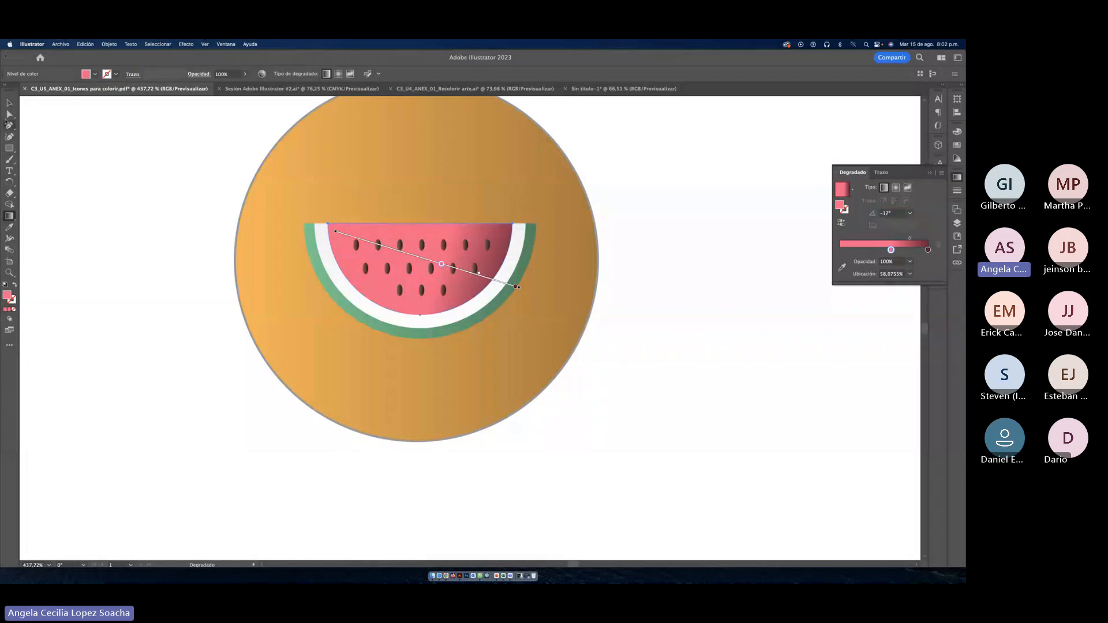
Step: Set the background circle's gradient angle to -17° to match the rind and remove the circle's stroke
key(v)
click(435, 333)
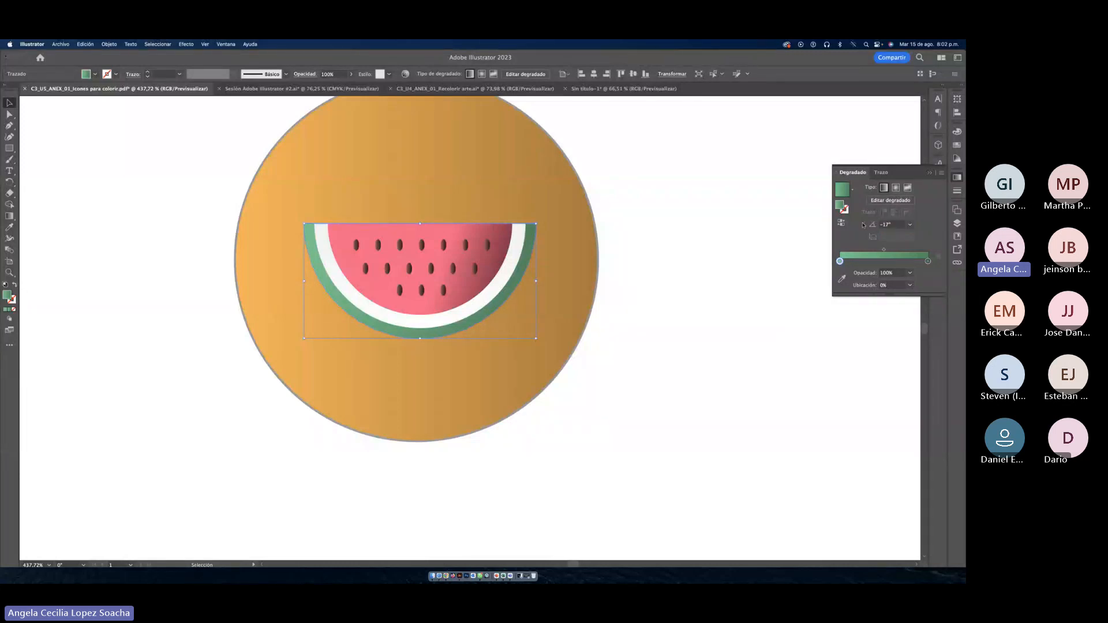
click(577, 258)
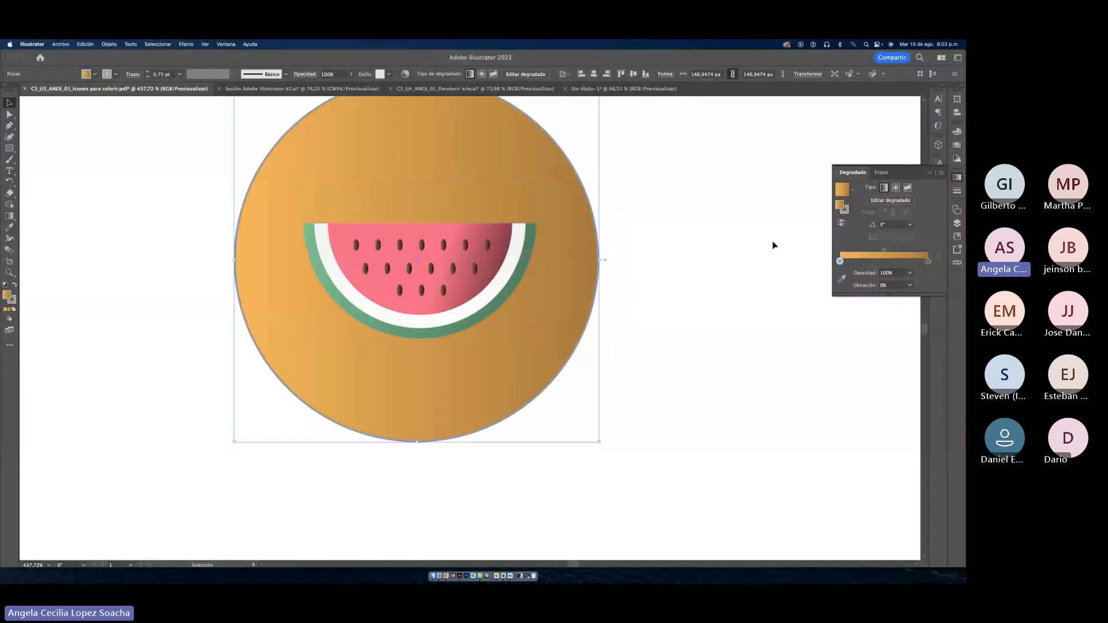
click(892, 225)
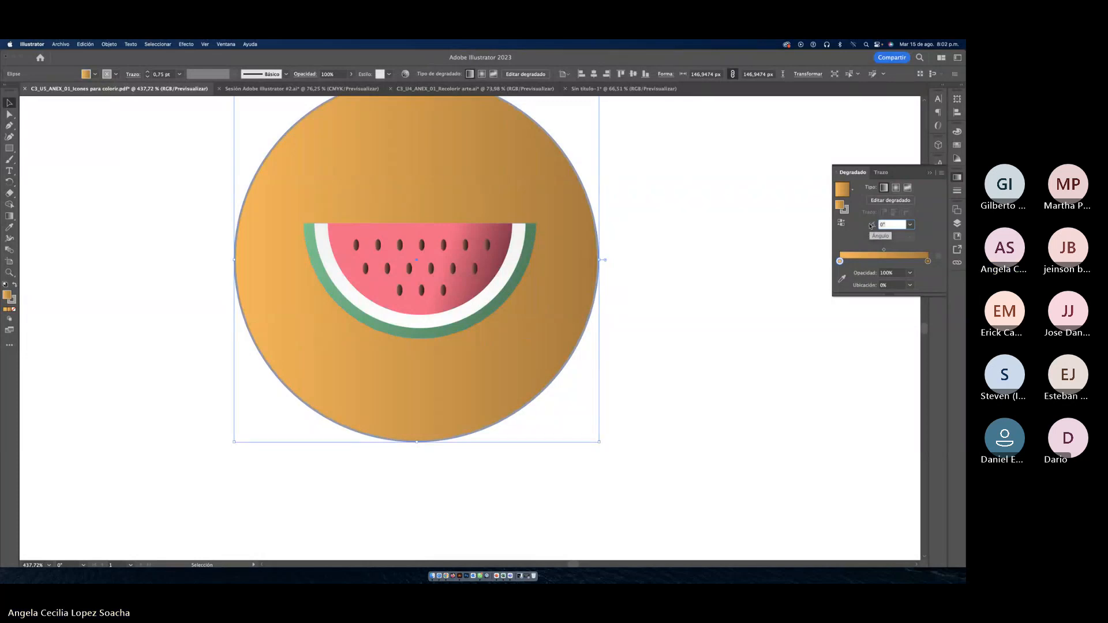
key(Return)
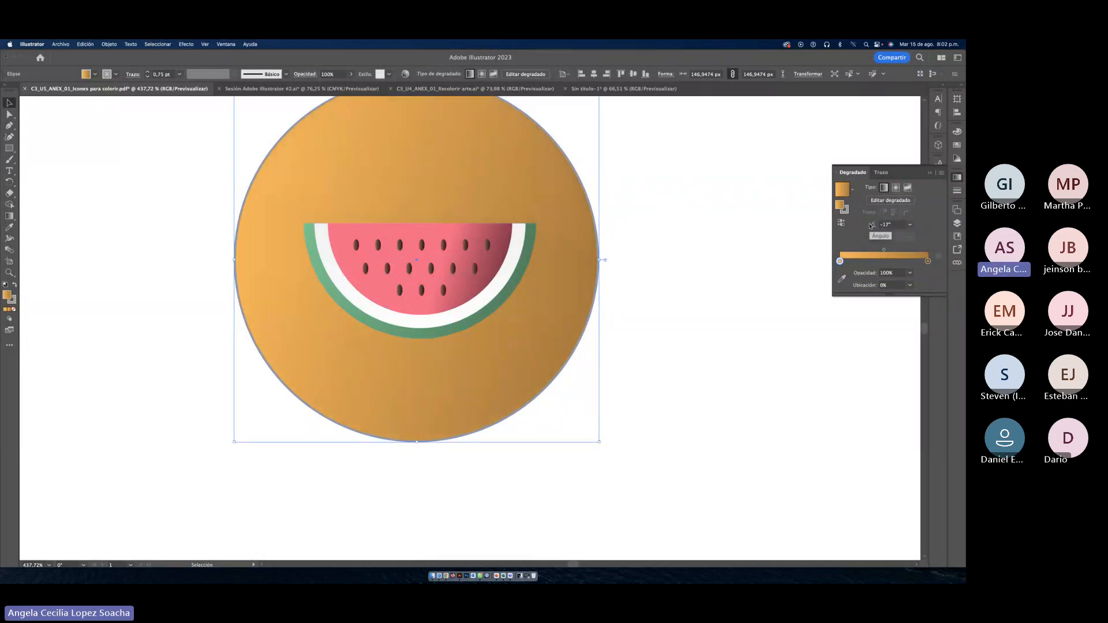
click(13, 301)
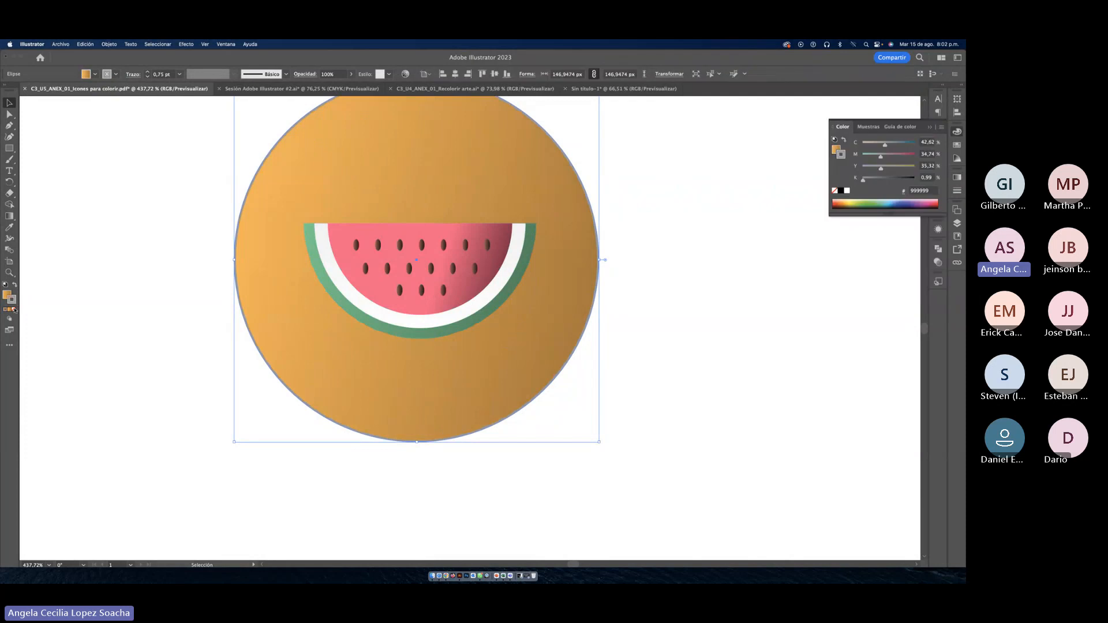
click(123, 315)
Step: Draw a flat ellipse about 54.6 by 9.9 px over the lower edge of the watermelon rind
scroll(123, 317, right, 3)
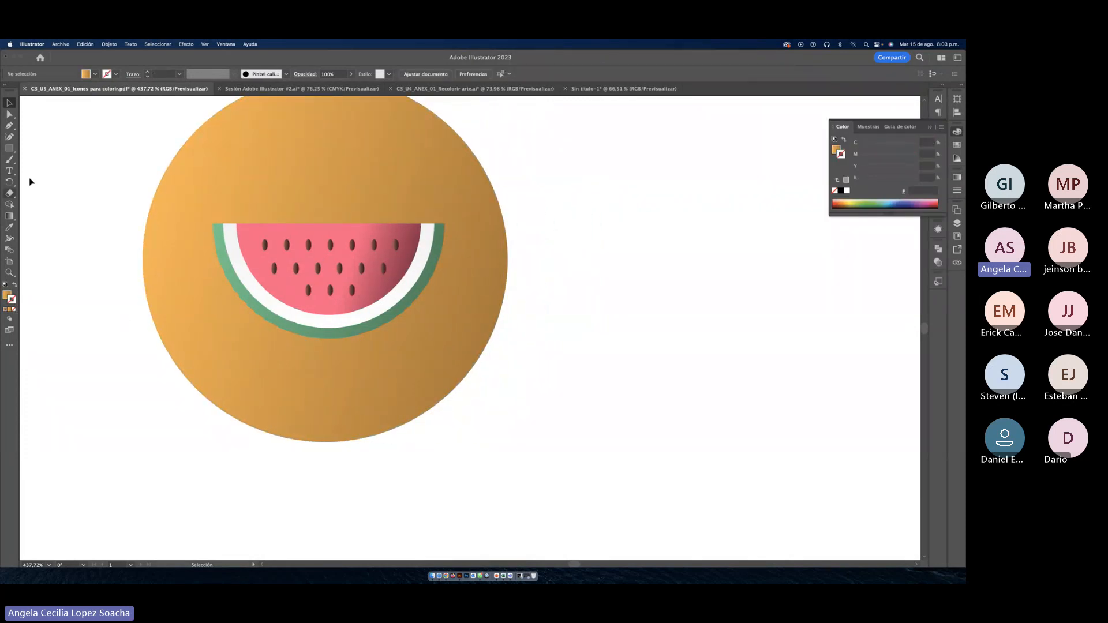
click(9, 149)
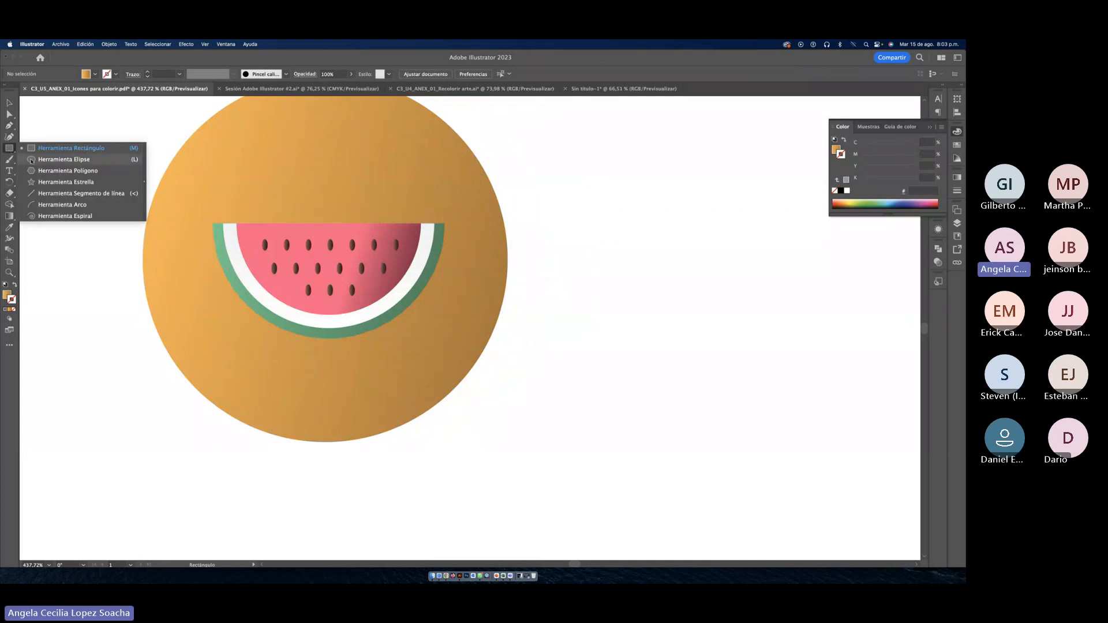
click(31, 159)
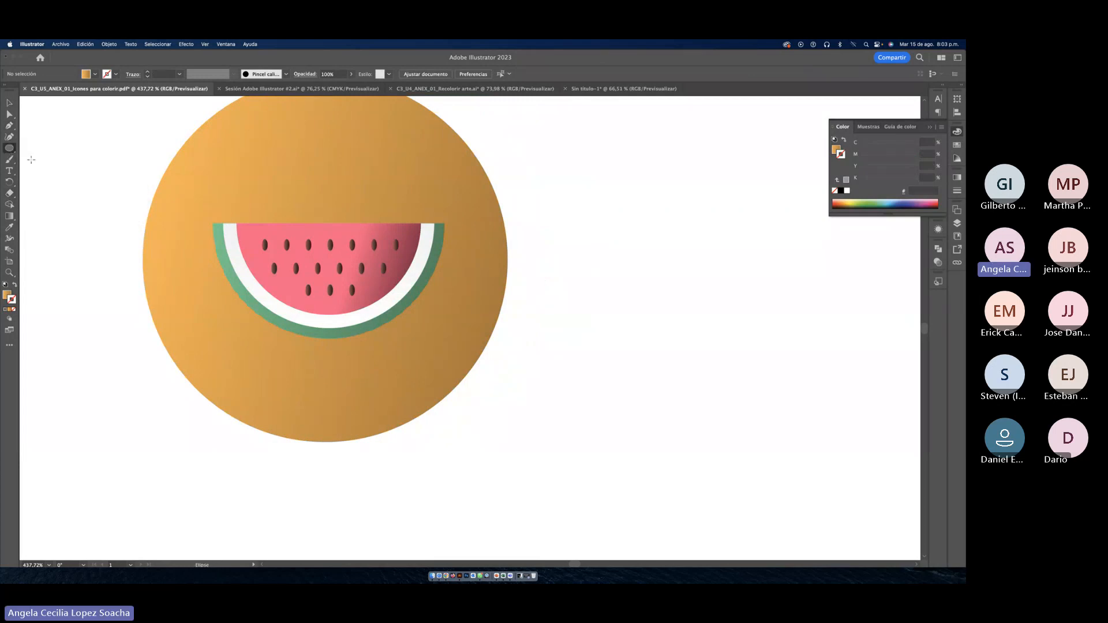
key(z)
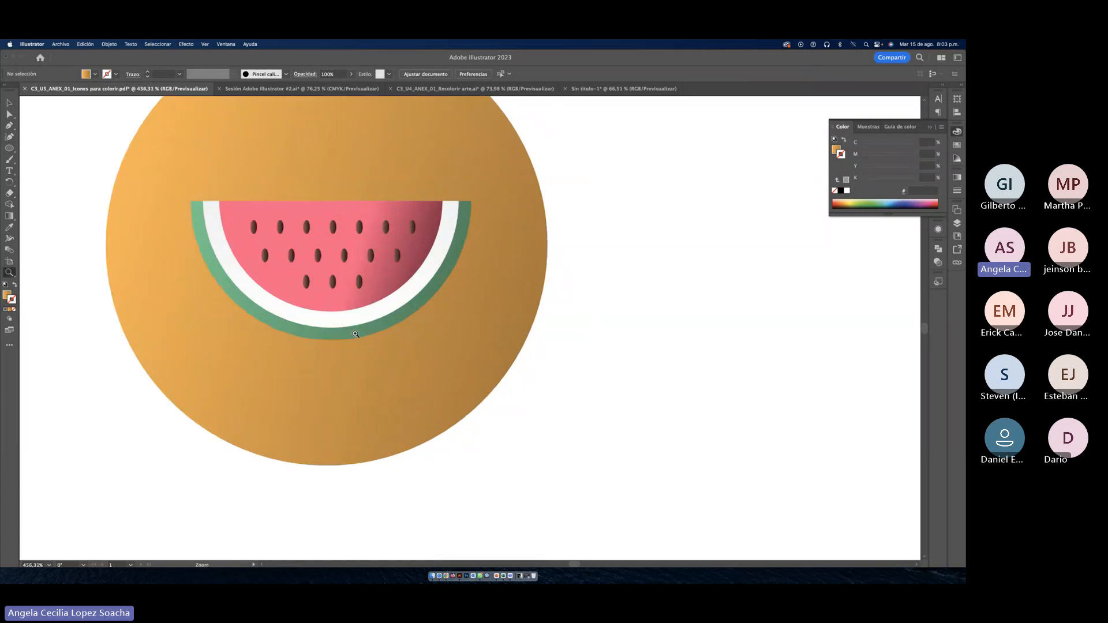
click(306, 327)
click(8, 148)
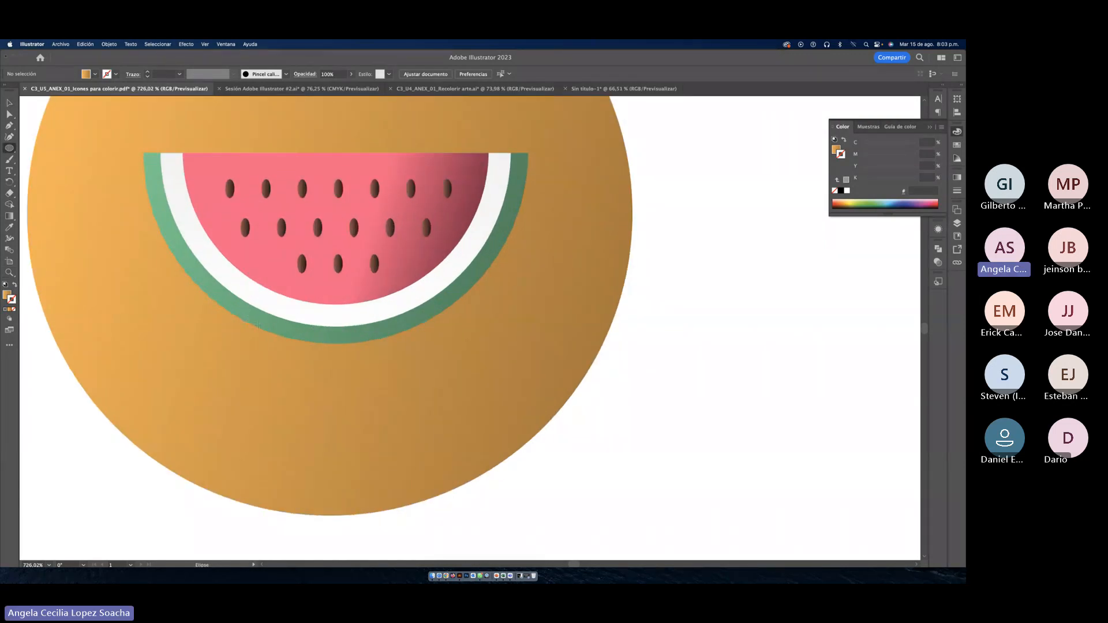
drag(257, 325, 471, 362)
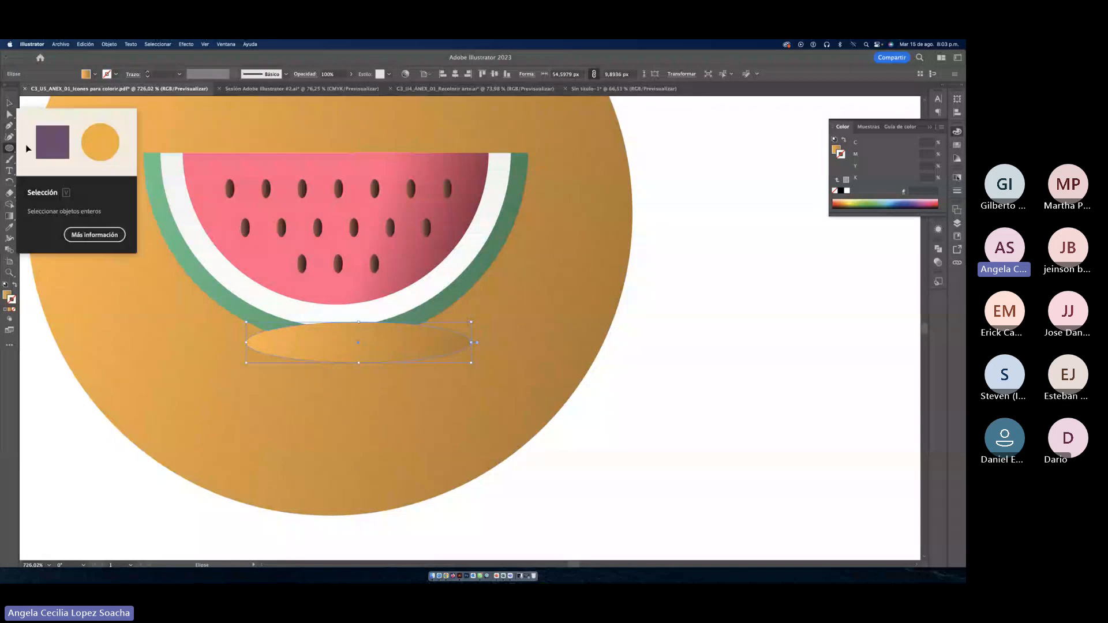
click(956, 177)
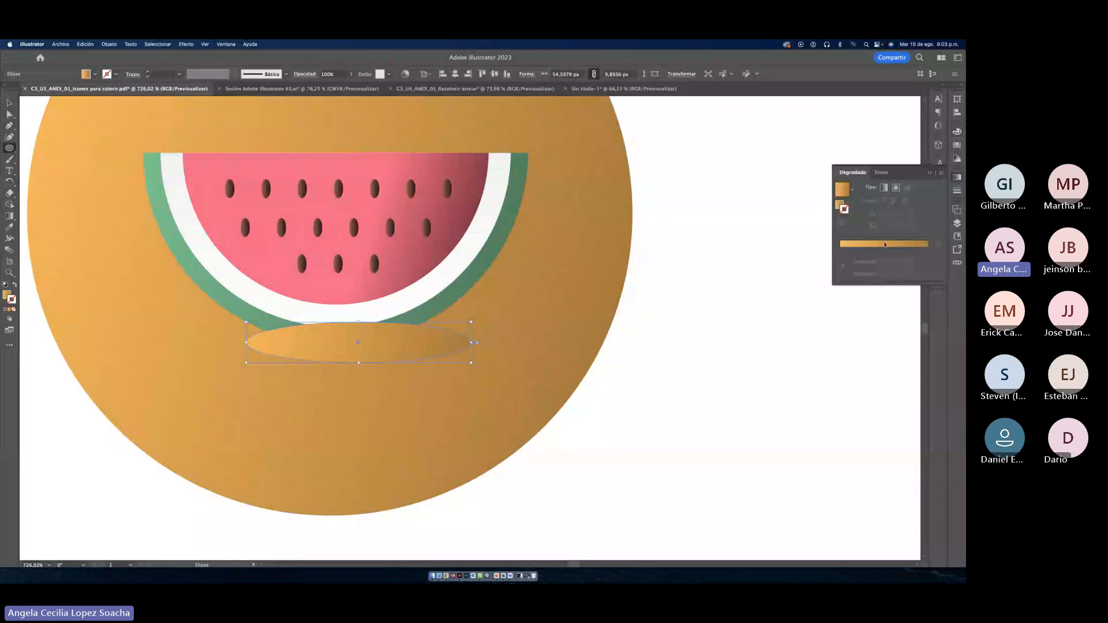
click(884, 244)
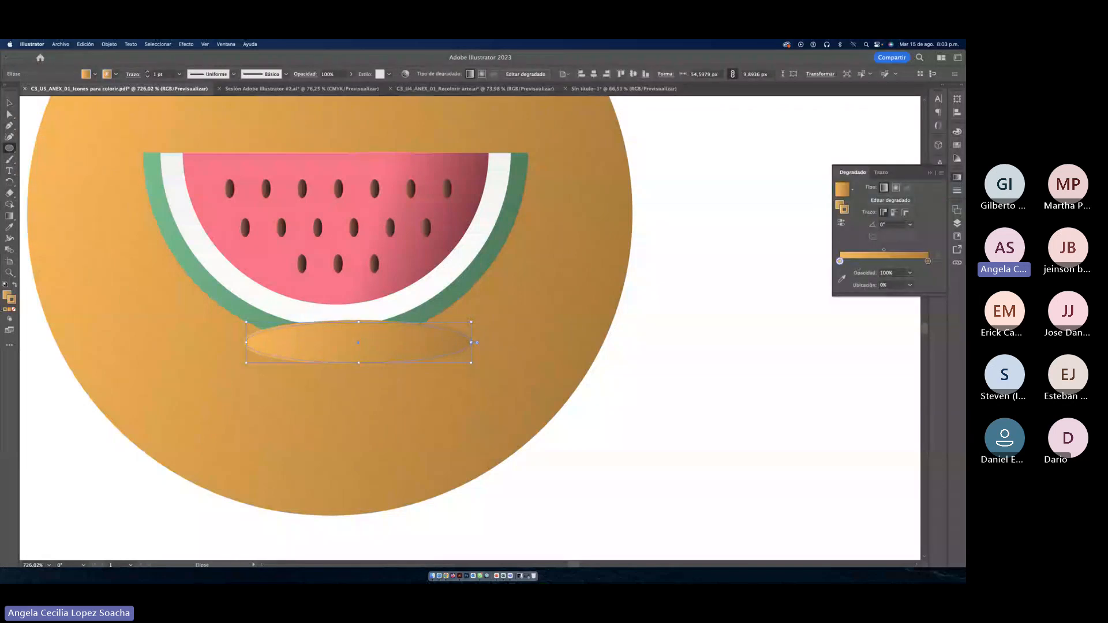
key(x)
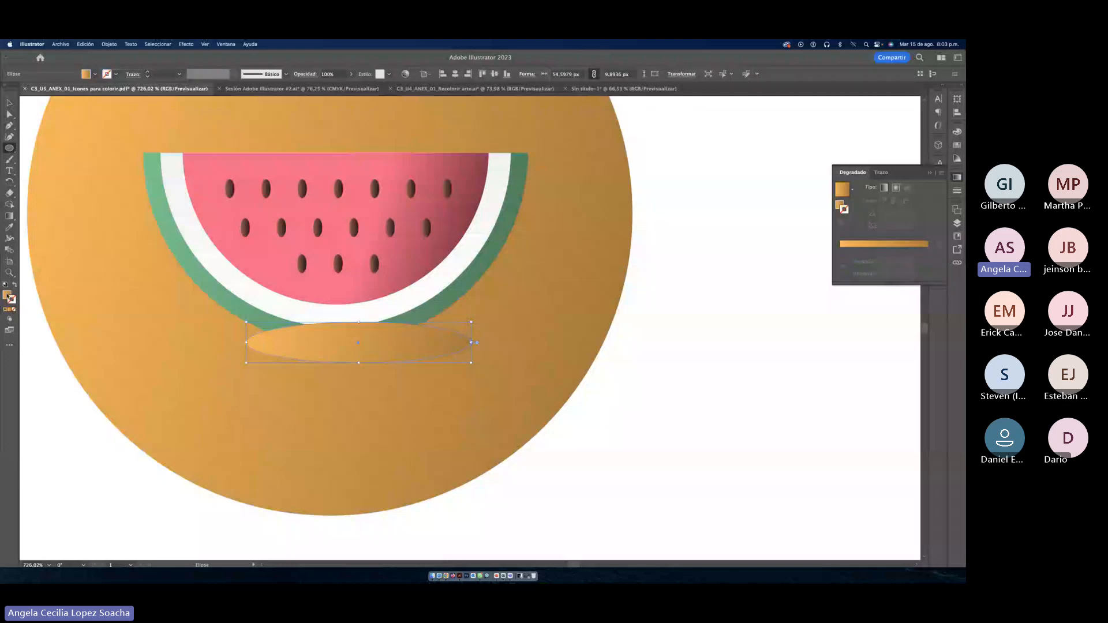
Step: Recolour the ellipse's fill gradient with palette swatches, using dark brown for the end stop and near-black brown for the start stop
click(7, 295)
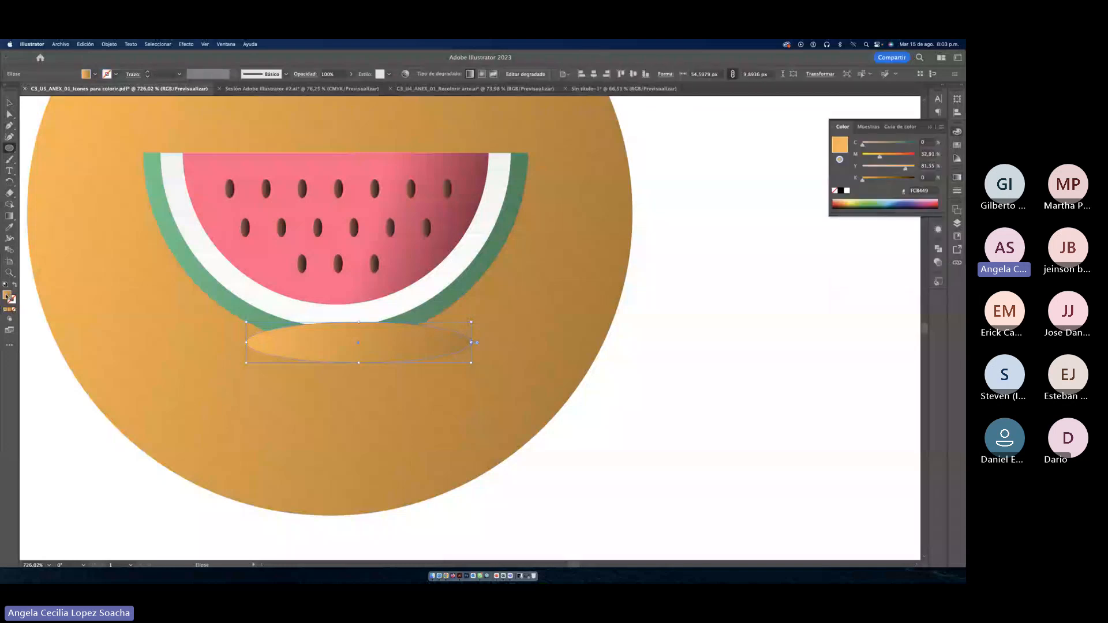
click(956, 177)
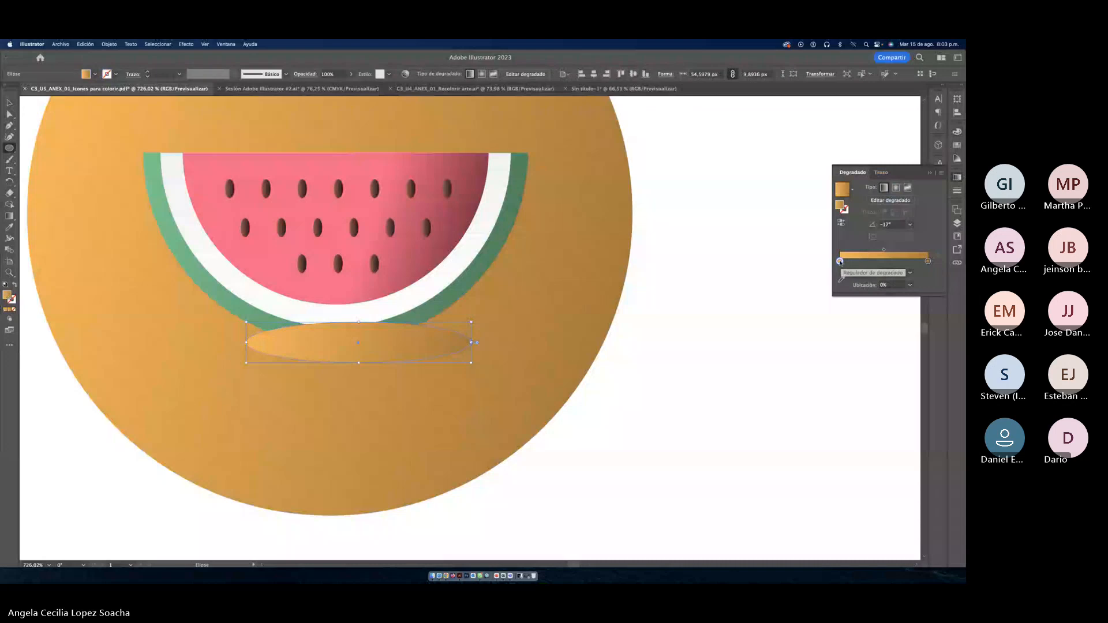
double_click(927, 261)
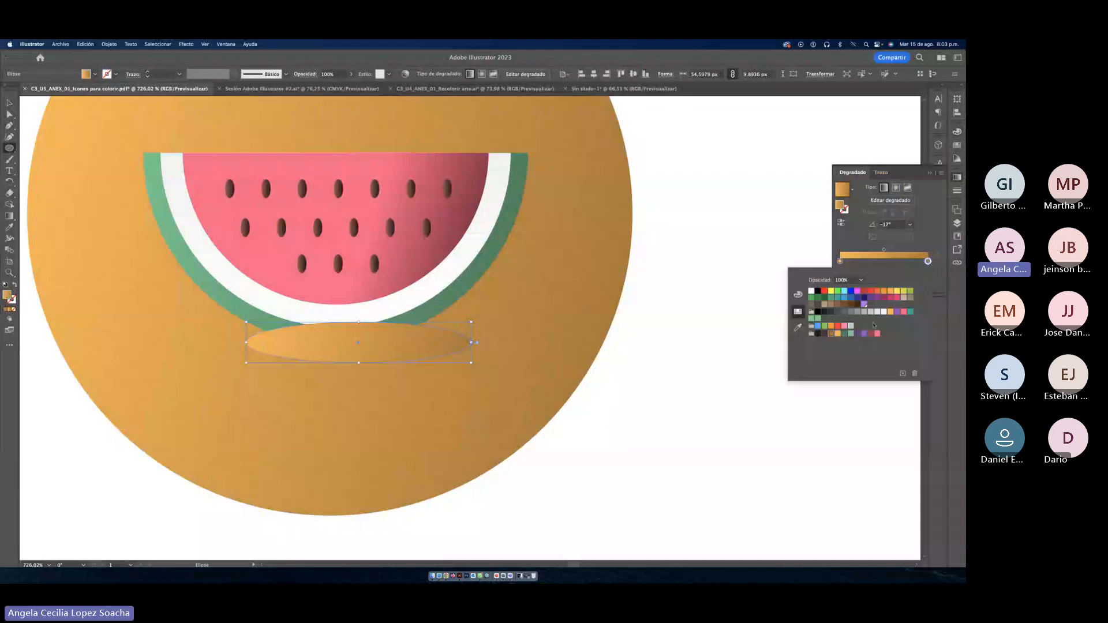
click(825, 334)
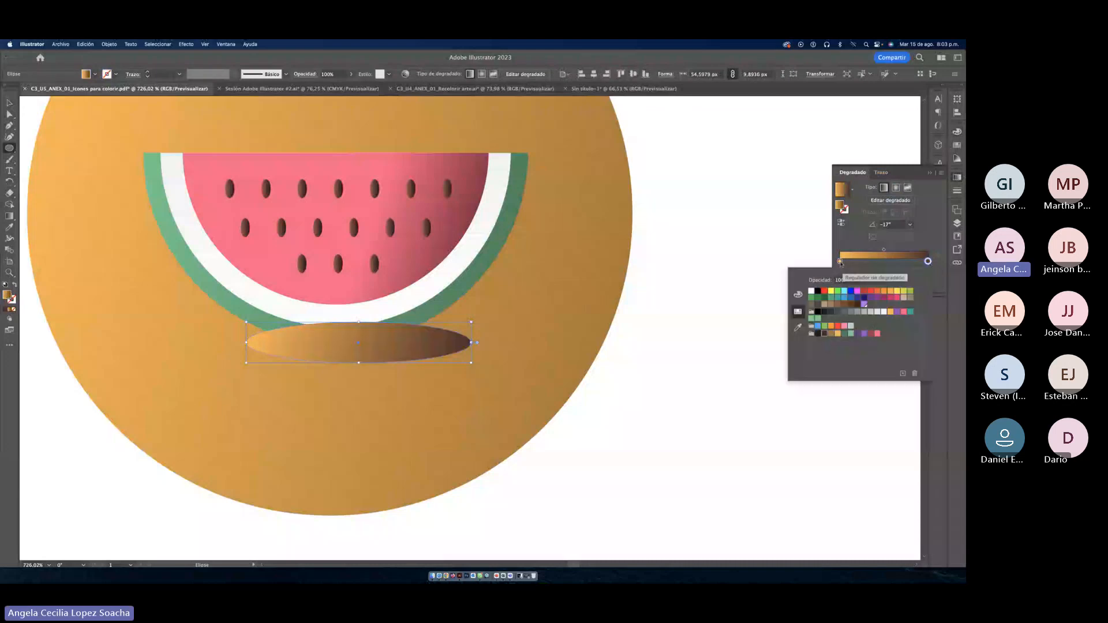
double_click(839, 261)
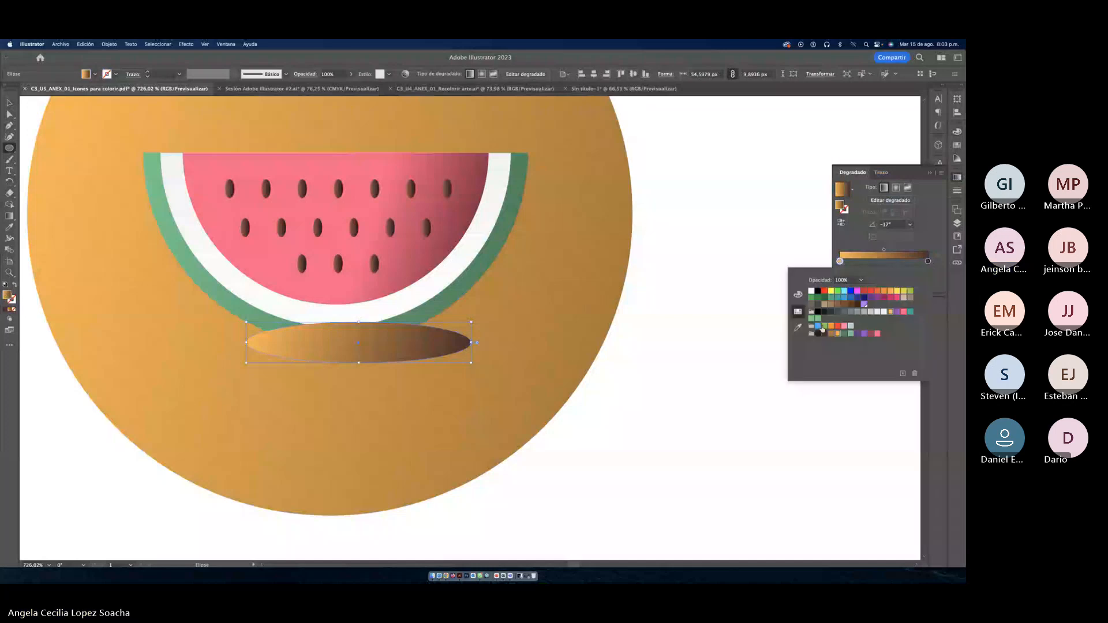
click(818, 335)
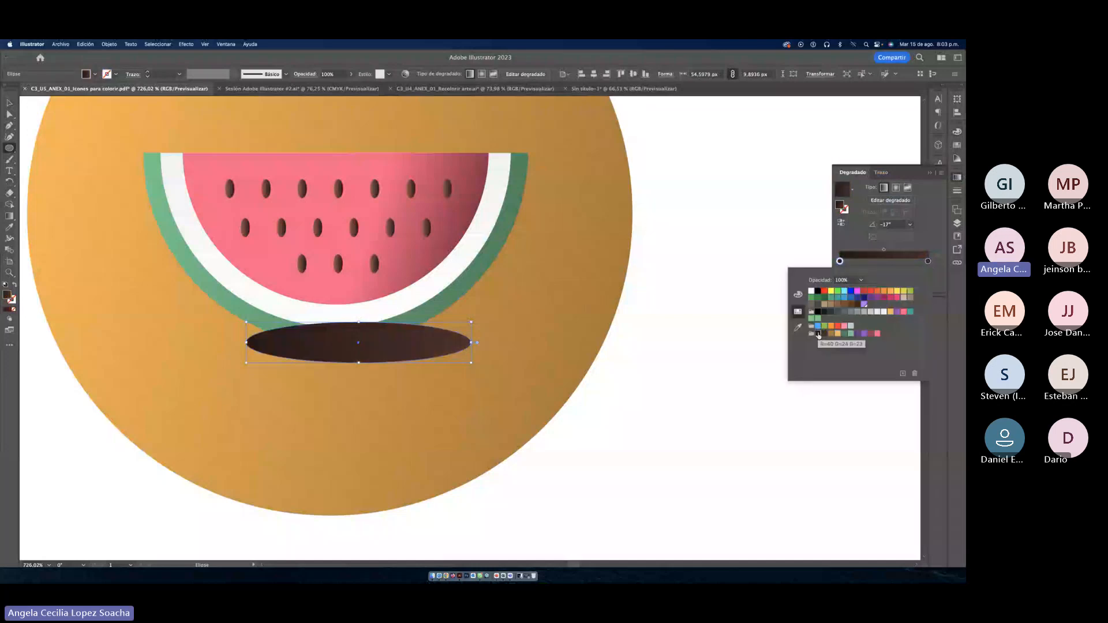
click(9, 113)
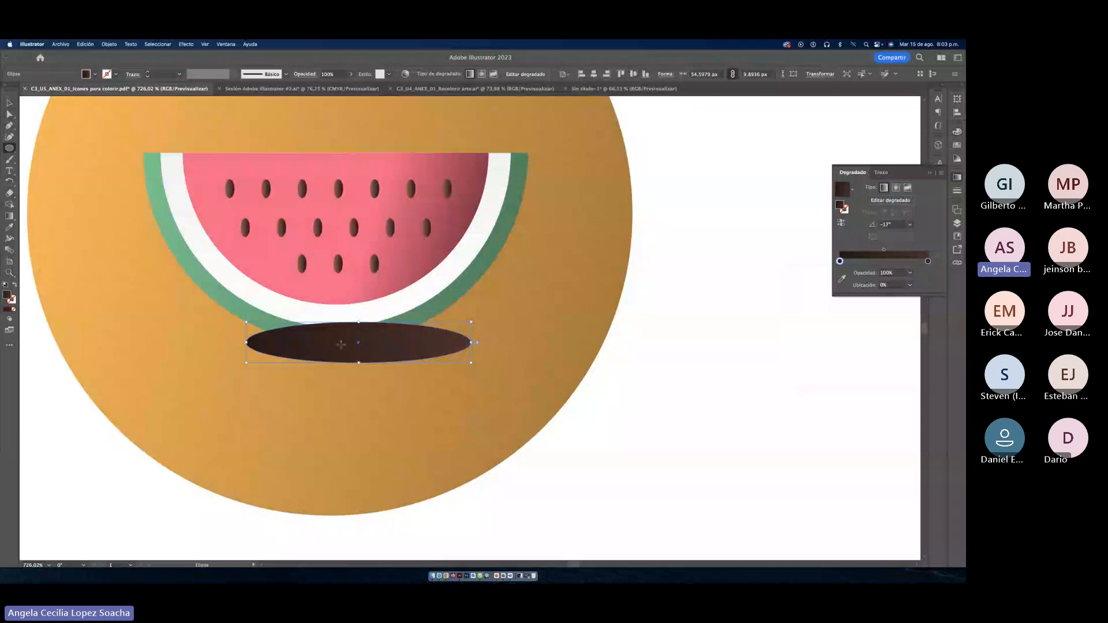
Step: Enlarge the dark ellipse to about 55.5 by 15.3 px, rotate it slightly counterclockwise and position it over the rind's lower edge
key(v)
drag(337, 345, 365, 328)
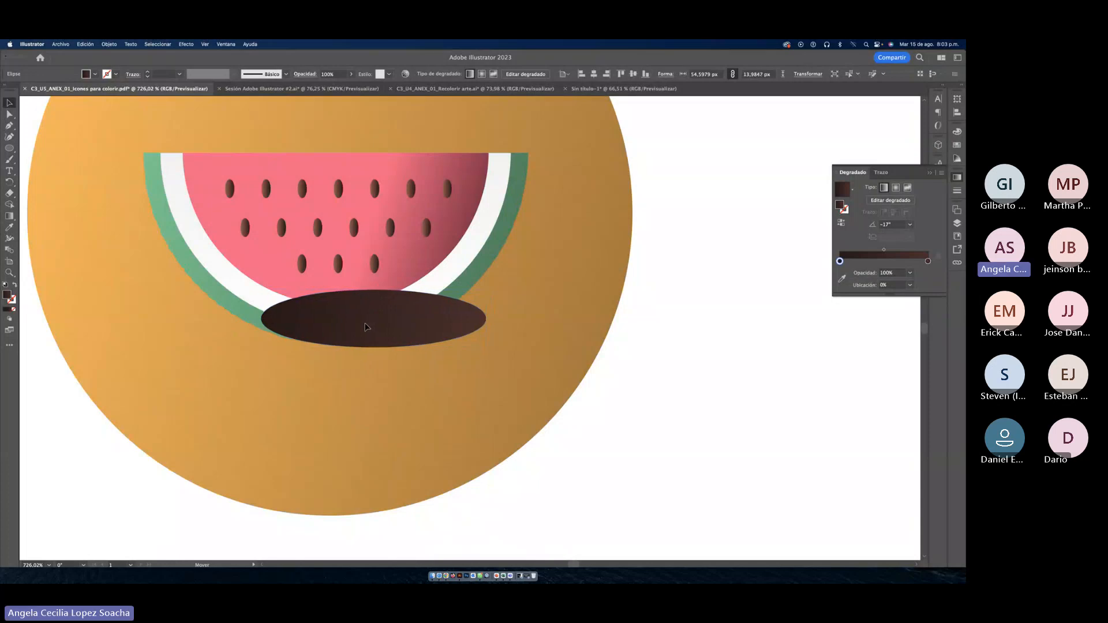
drag(487, 356, 491, 340)
drag(428, 334, 428, 333)
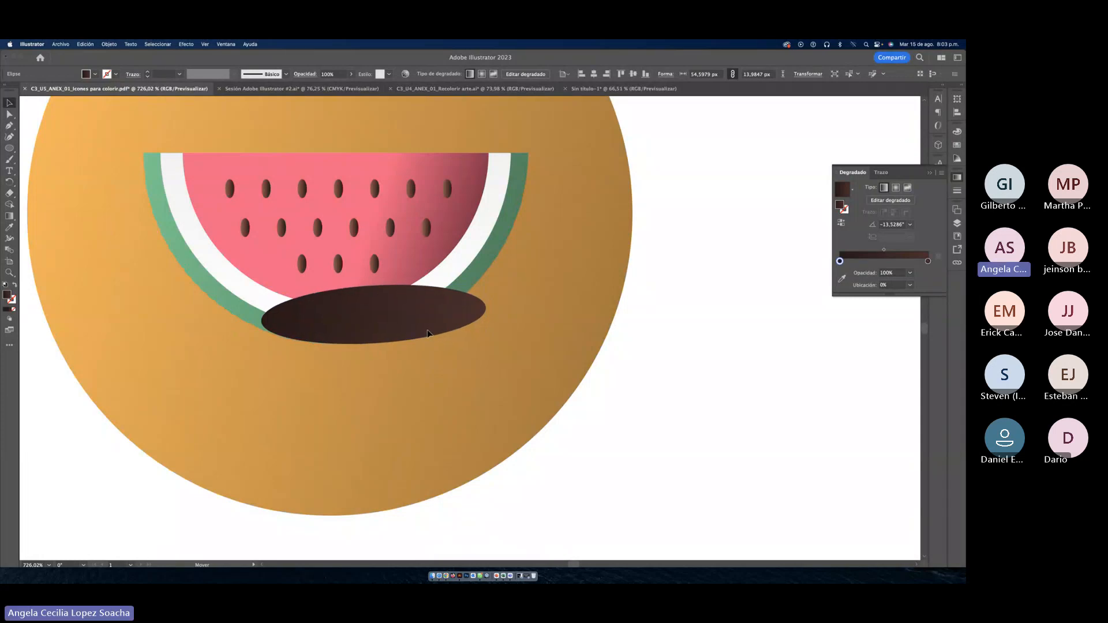
drag(488, 277, 490, 275)
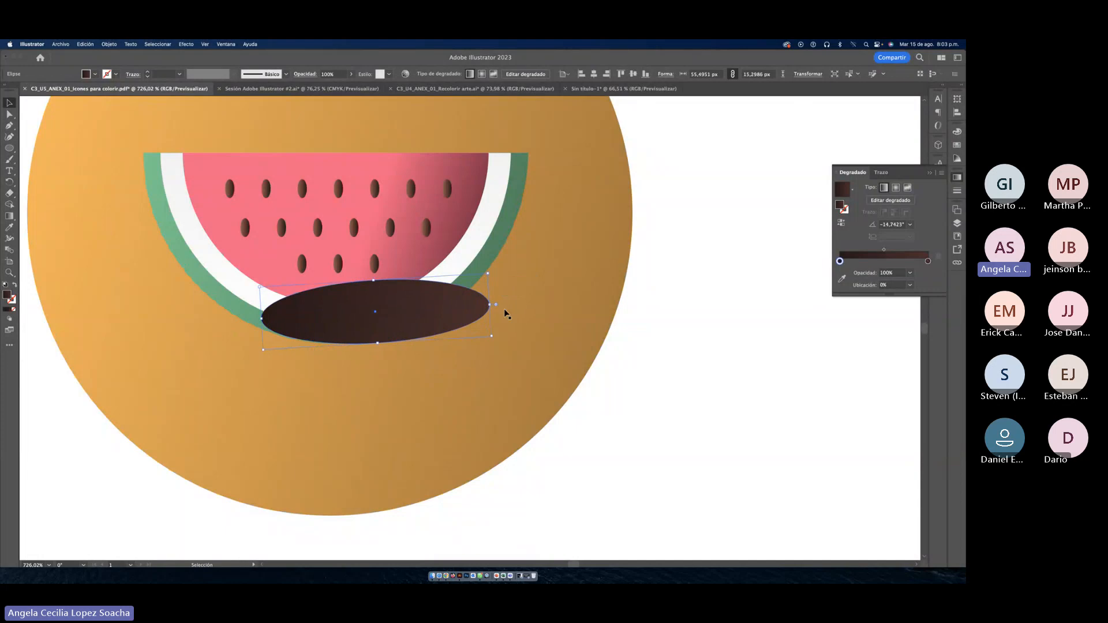
drag(495, 336, 461, 327)
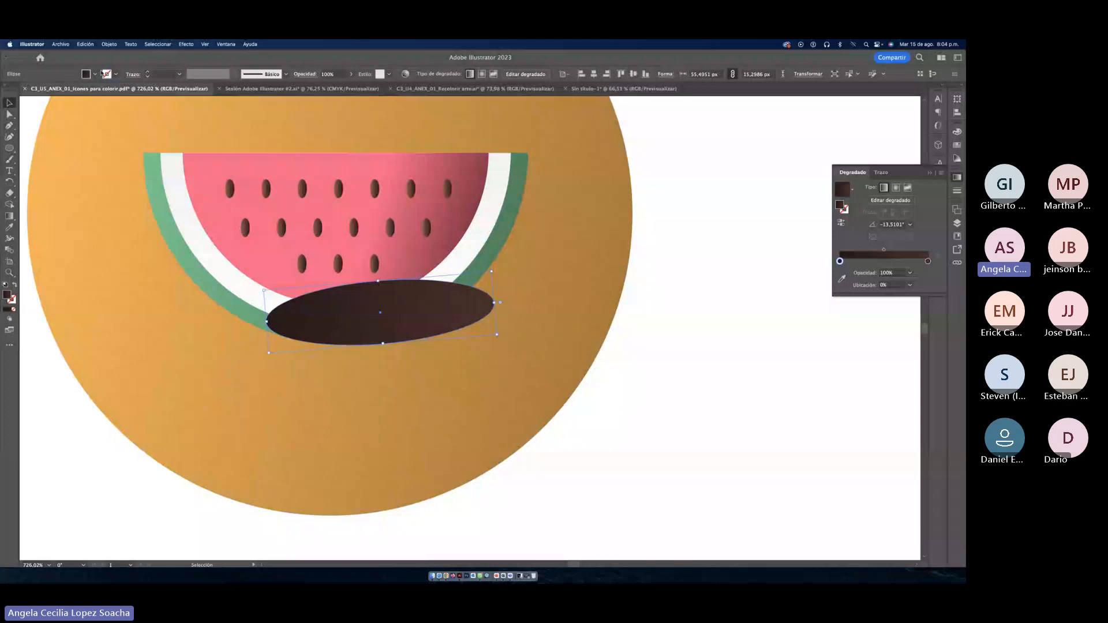
Step: Open the stacking-order options for the dark ellipse
click(109, 44)
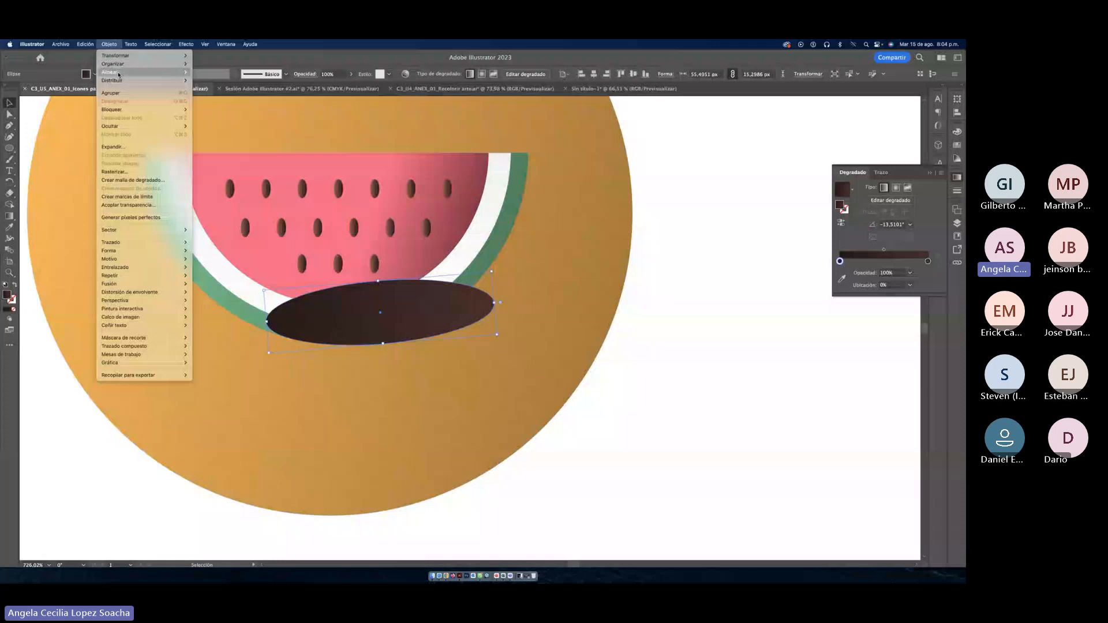
mouse_move(144, 63)
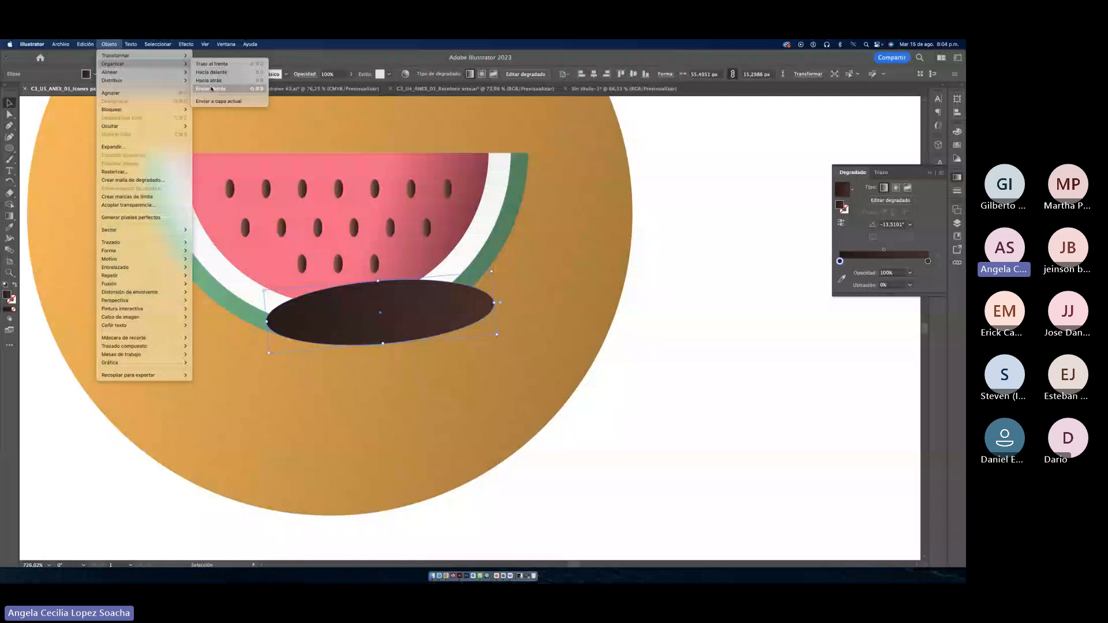
Step: Send the dark shadow ellipse behind the watermelon slice and enlarge it to about 57.76 × 16.33 px
click(212, 88)
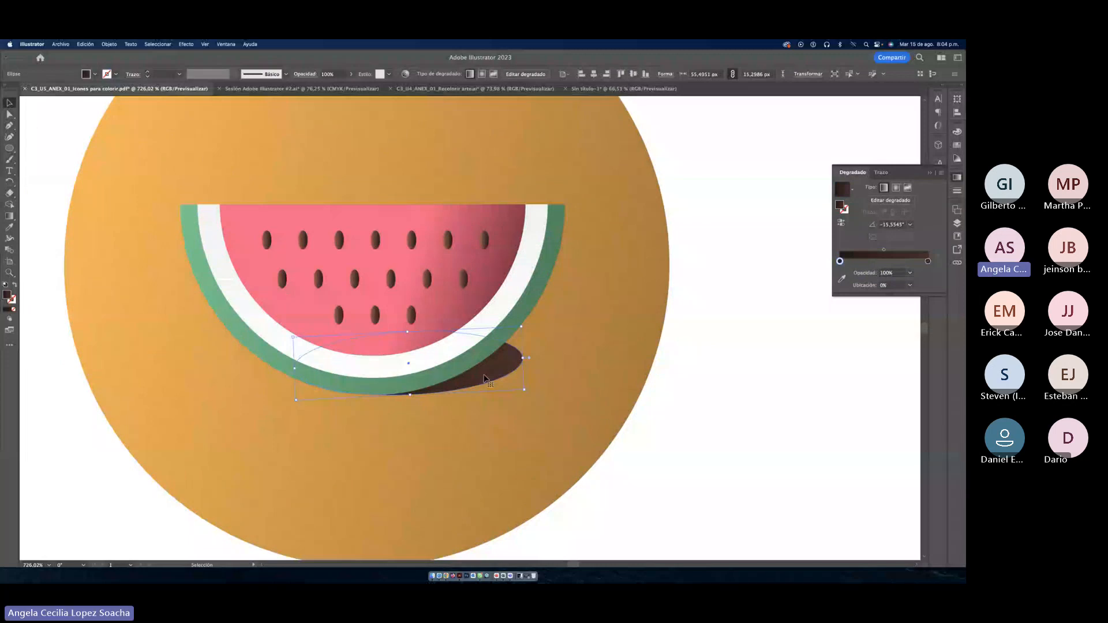
drag(484, 379, 487, 381)
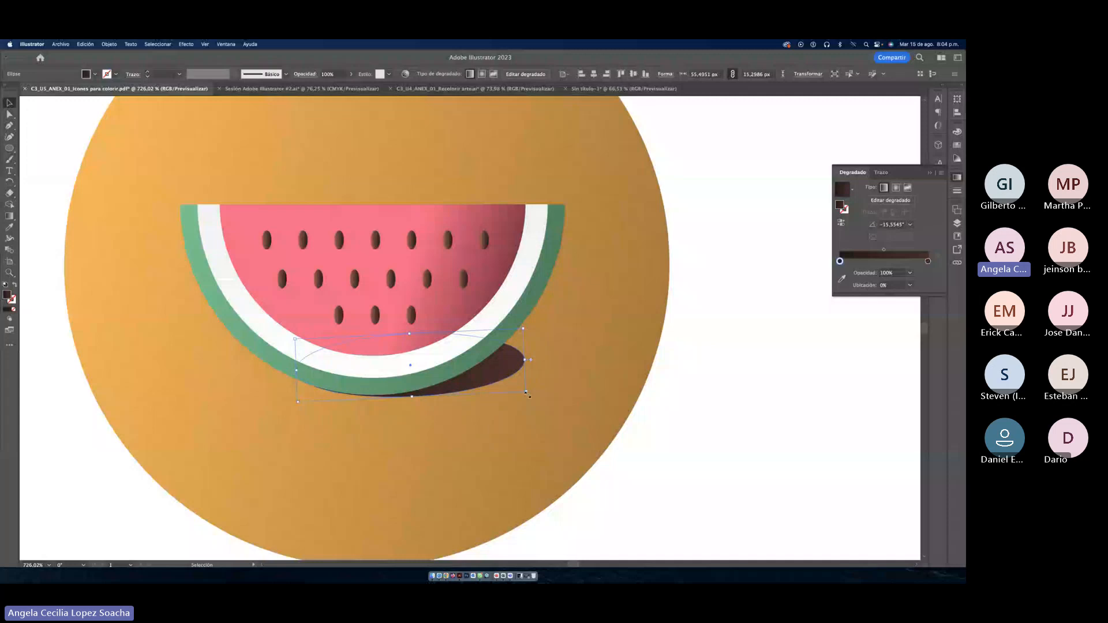
drag(530, 396, 538, 398)
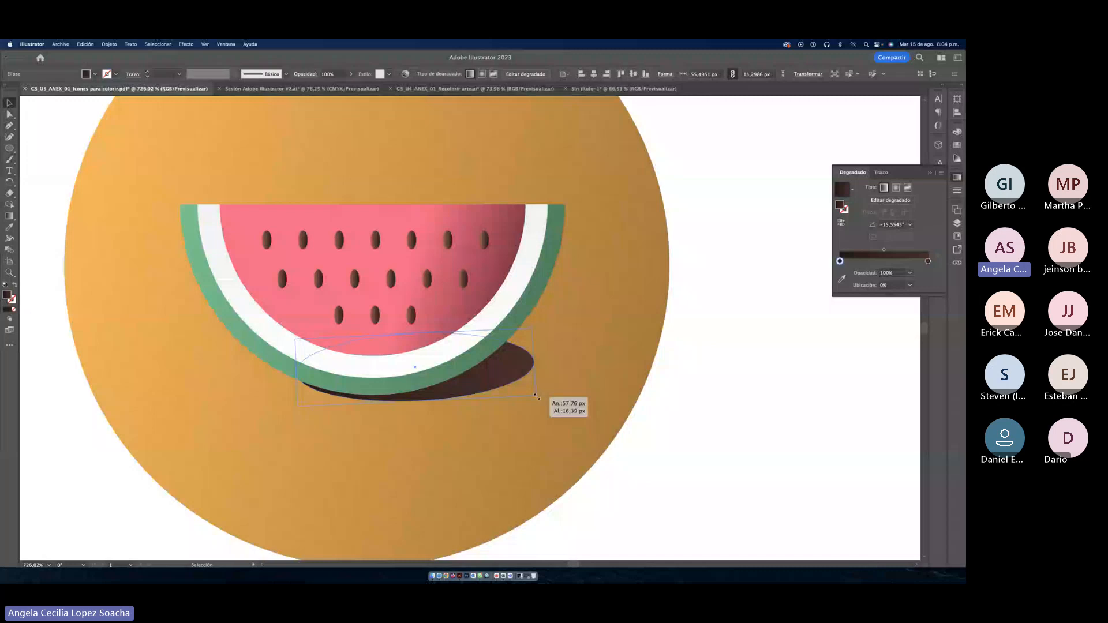
drag(537, 397, 536, 396)
scroll(658, 421, right, 2)
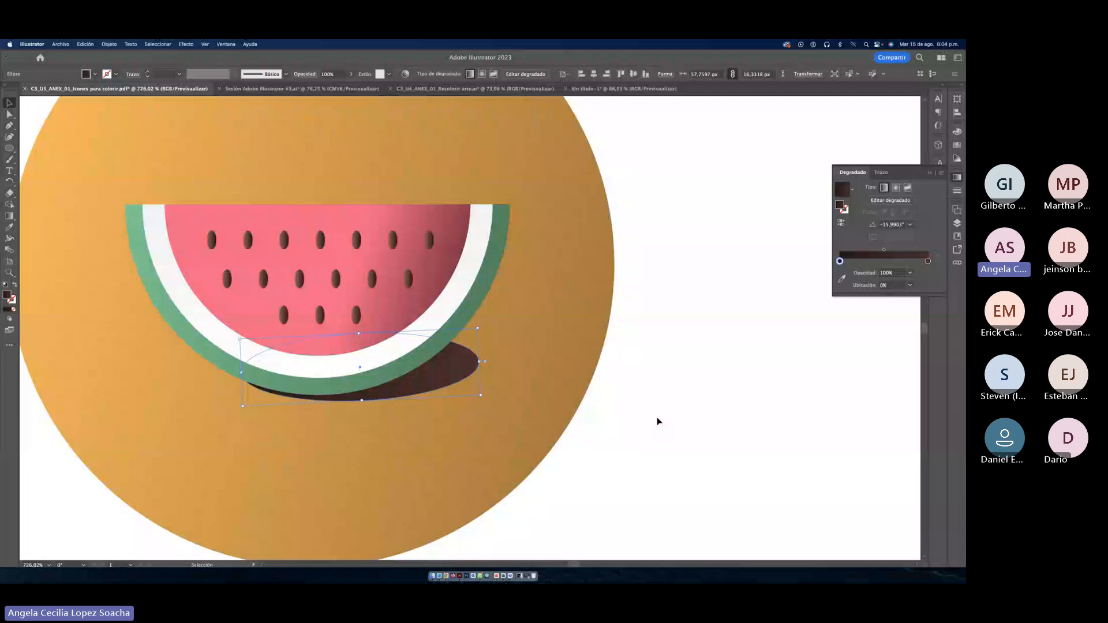
Step: Try the Sobreexp. col., Luz suave and Exclusión blend modes on the shadow ellipse, ending back on Normal
click(957, 236)
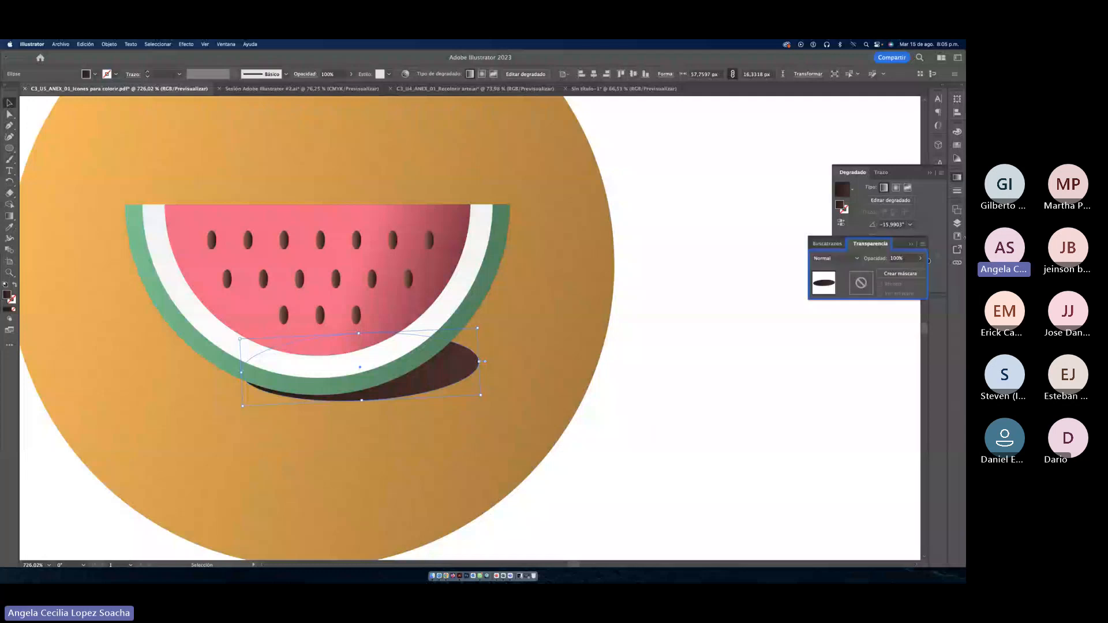
click(857, 259)
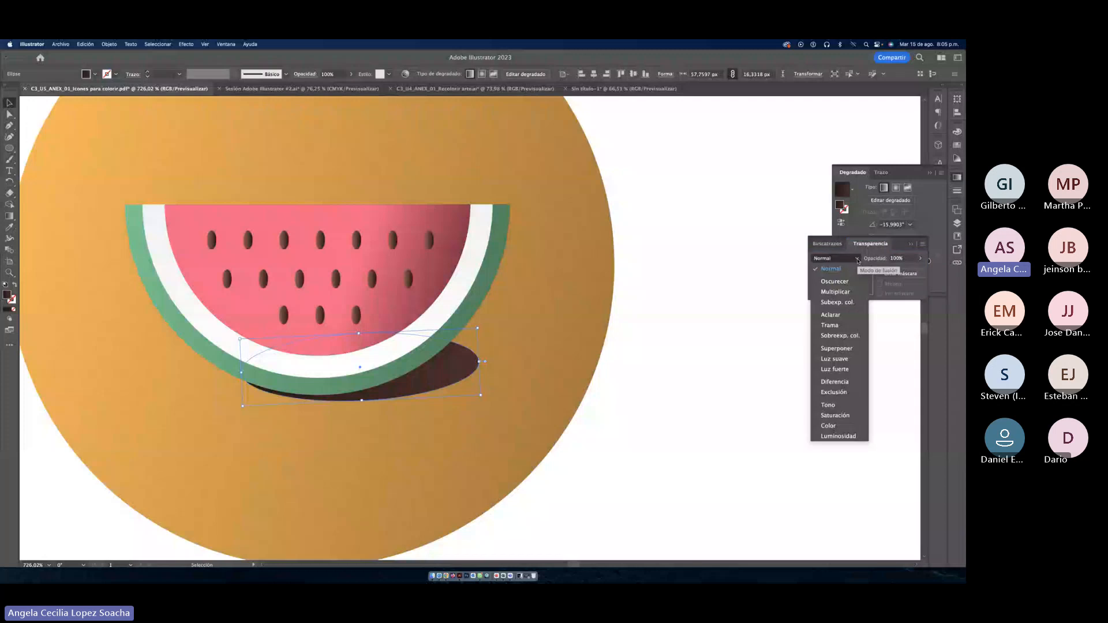
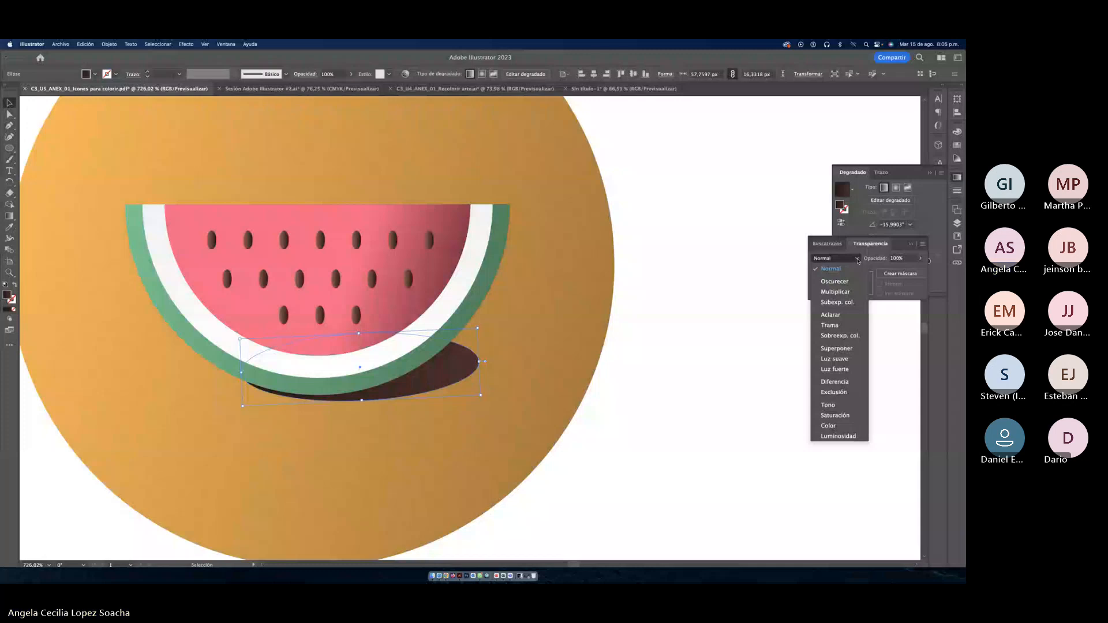
click(839, 335)
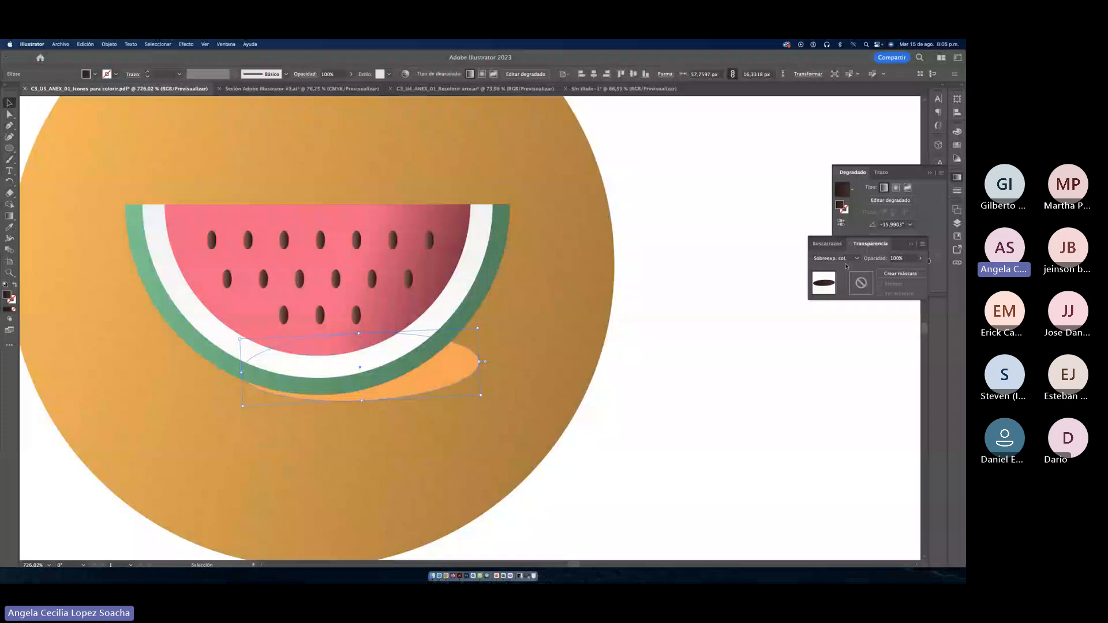
click(836, 259)
click(834, 359)
click(828, 259)
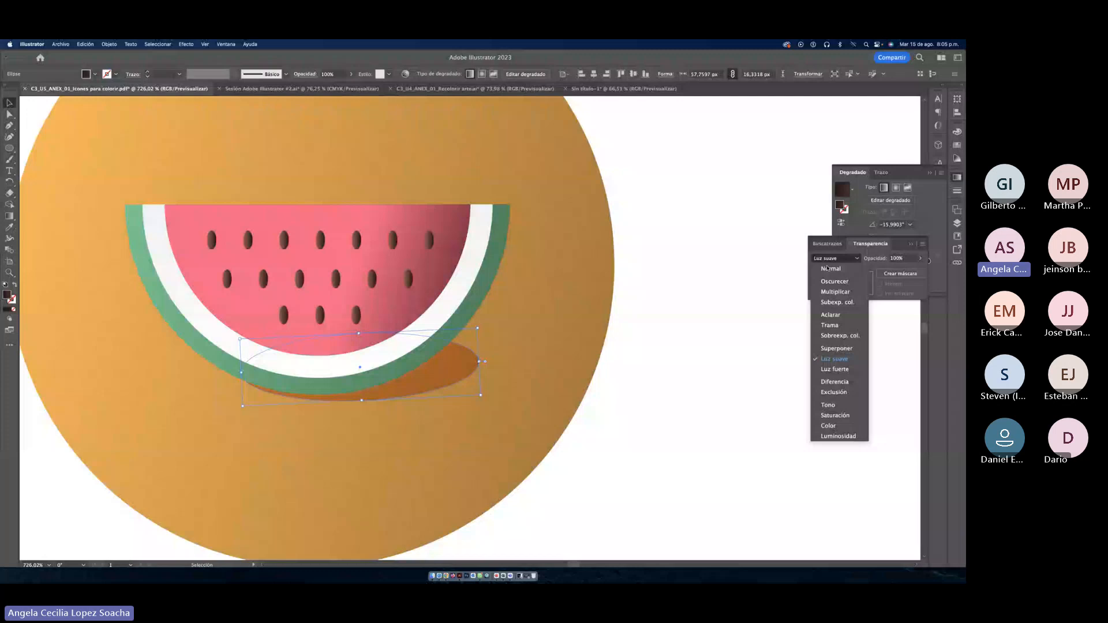
click(834, 392)
click(834, 259)
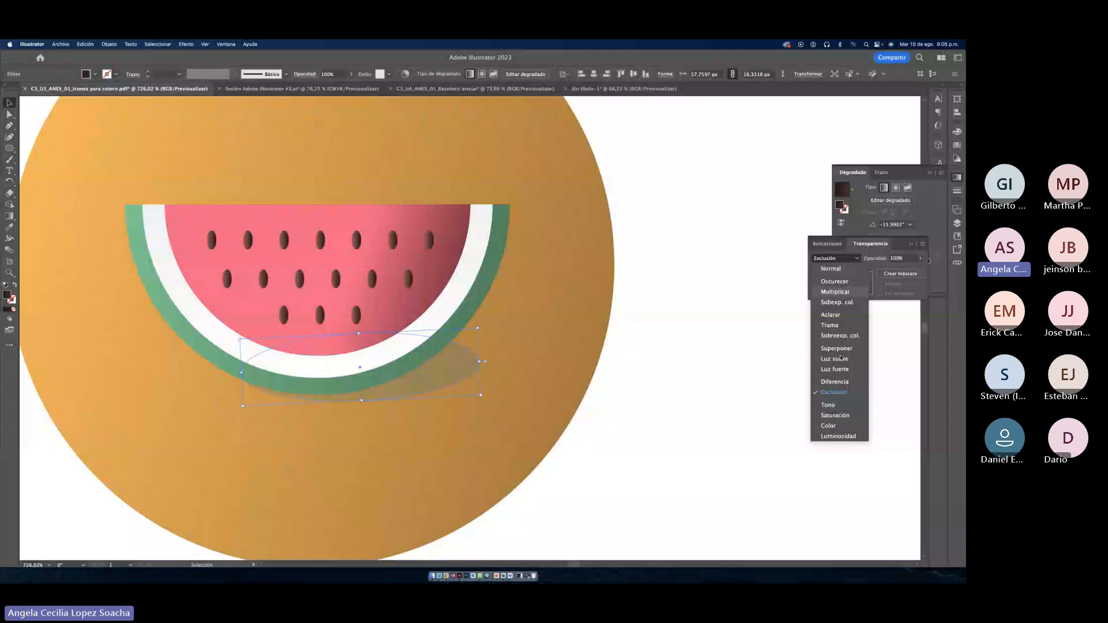
click(831, 269)
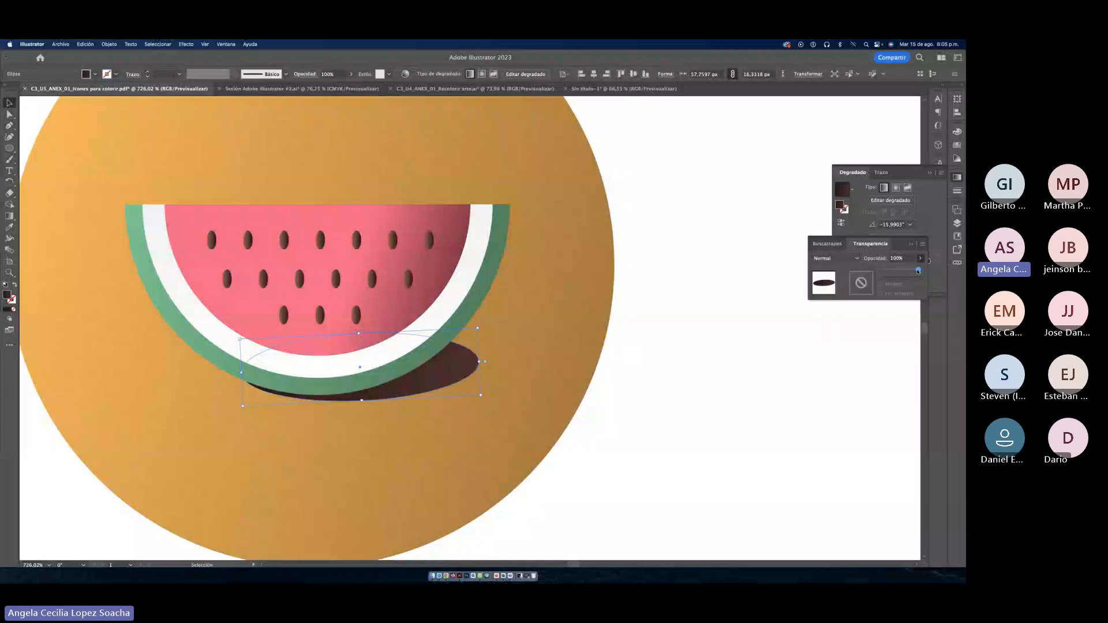
Step: Reduce the shadow ellipse's opacity to 32% and deselect it
drag(918, 271, 896, 270)
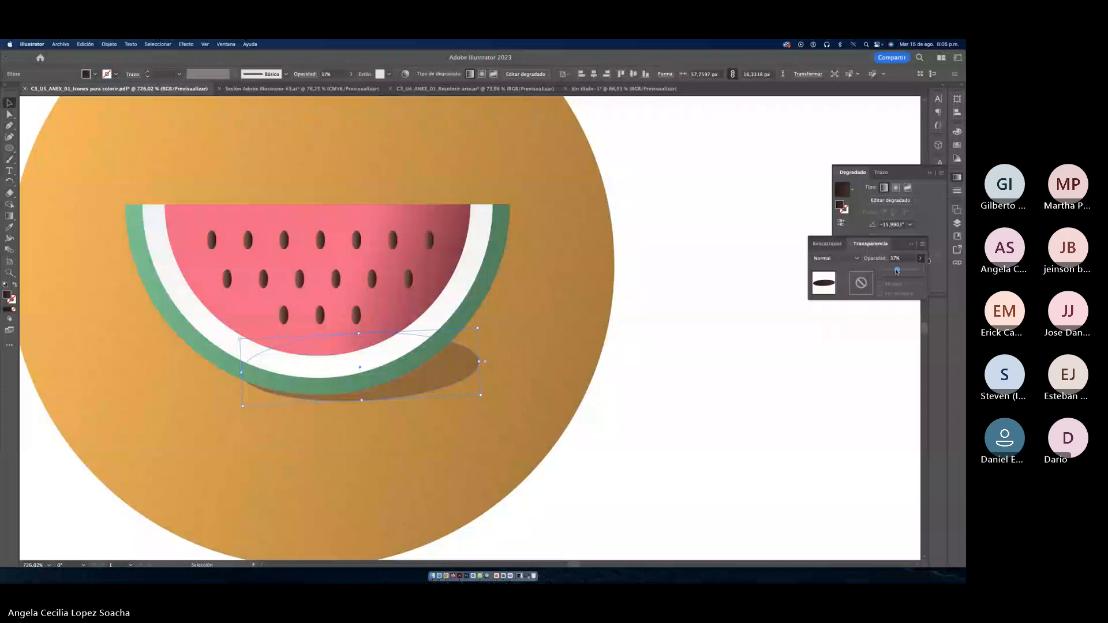
drag(897, 271, 899, 271)
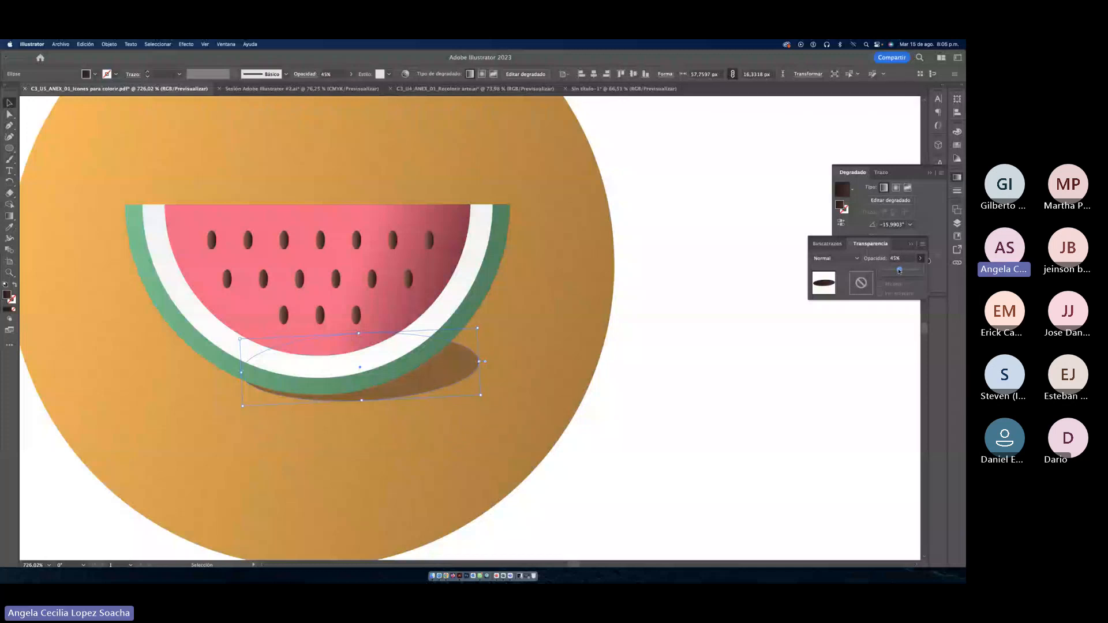
drag(899, 270, 895, 270)
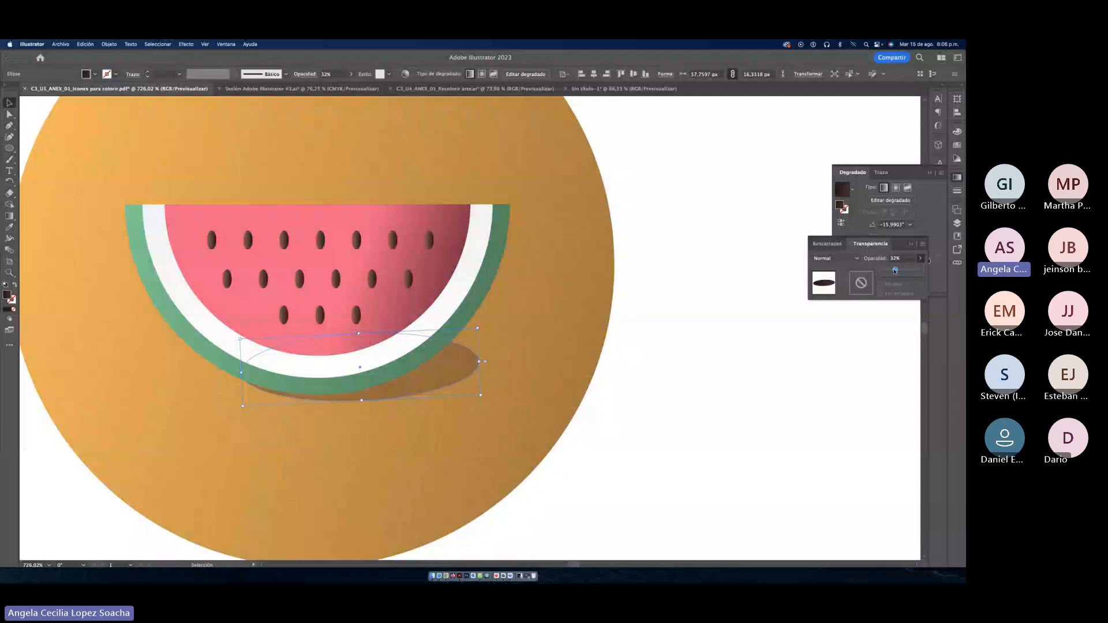
click(656, 436)
Step: Shift the translucent shadow ellipse slightly downward and to the right beneath the watermelon slice
key(z)
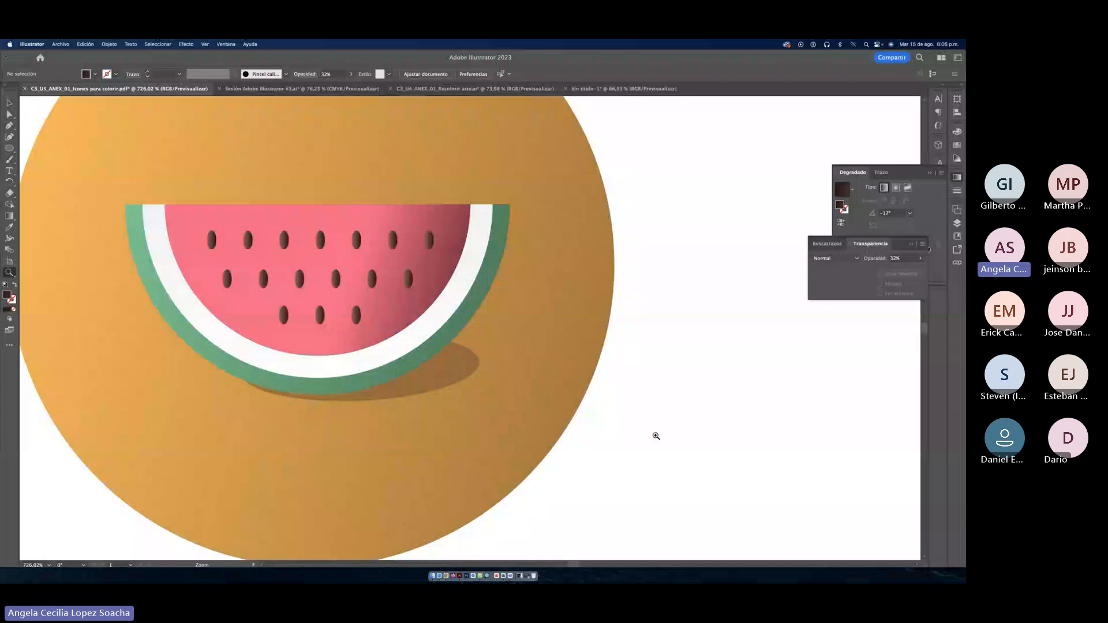
drag(657, 436, 510, 422)
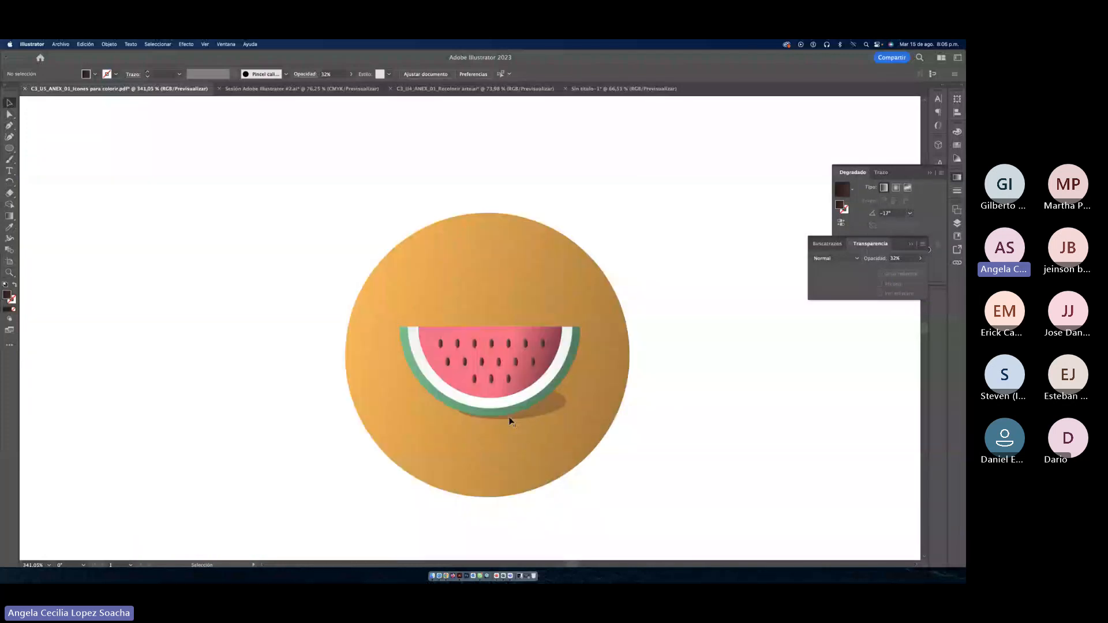
click(551, 407)
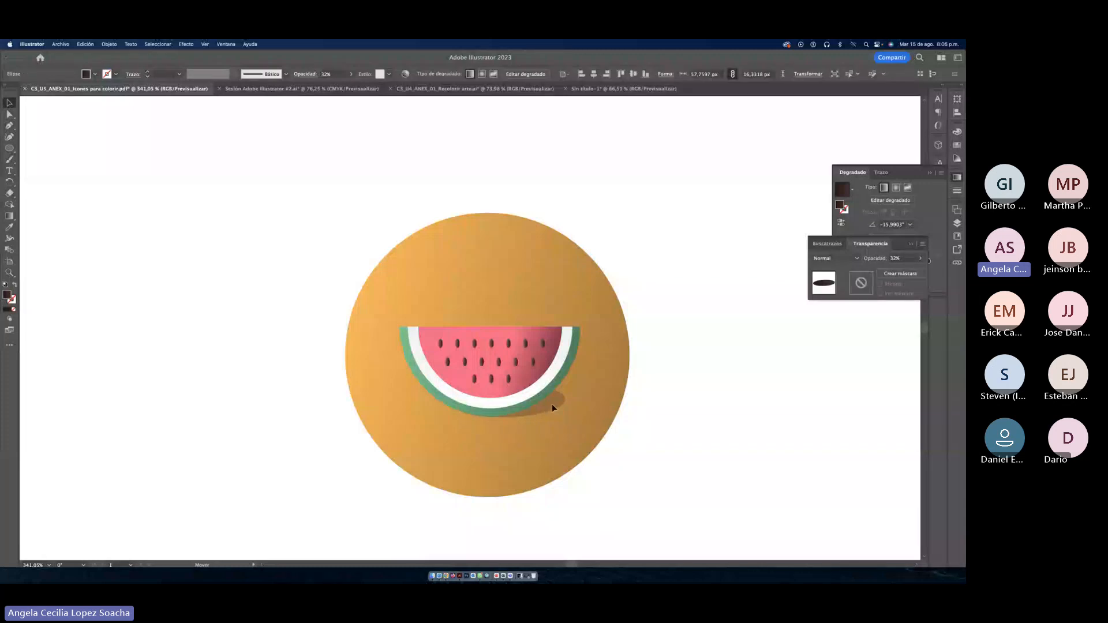
drag(571, 420, 572, 421)
click(650, 469)
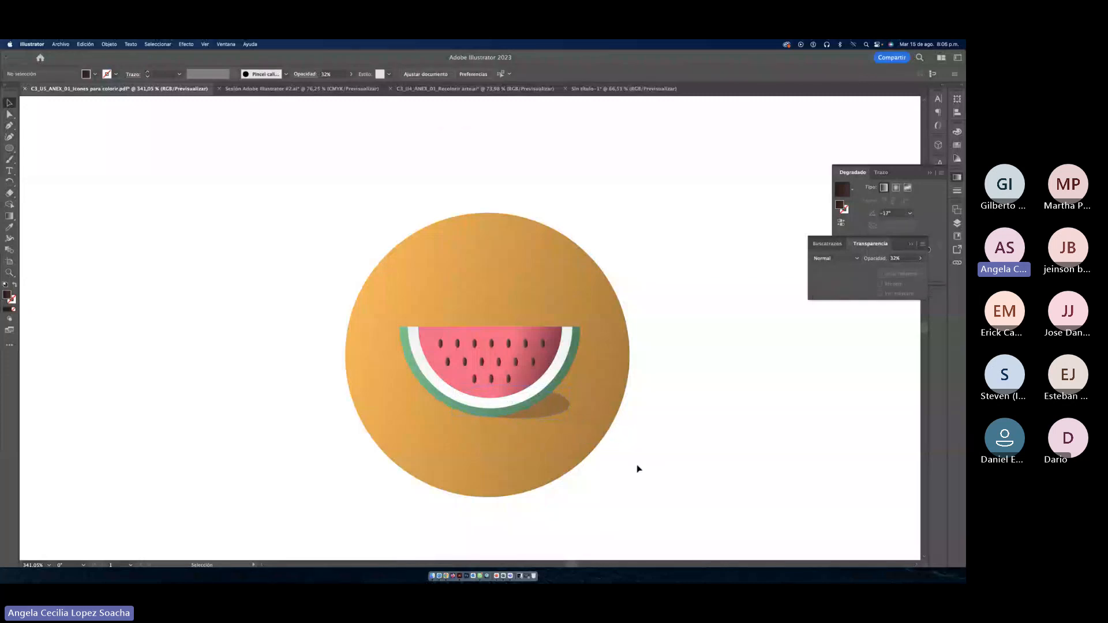
Step: Recolour the first gradient stop of the shaded icon's orange circle to a light yellow by setting its magenta to 10%
key(z)
drag(645, 462, 566, 447)
scroll(565, 447, right, 5)
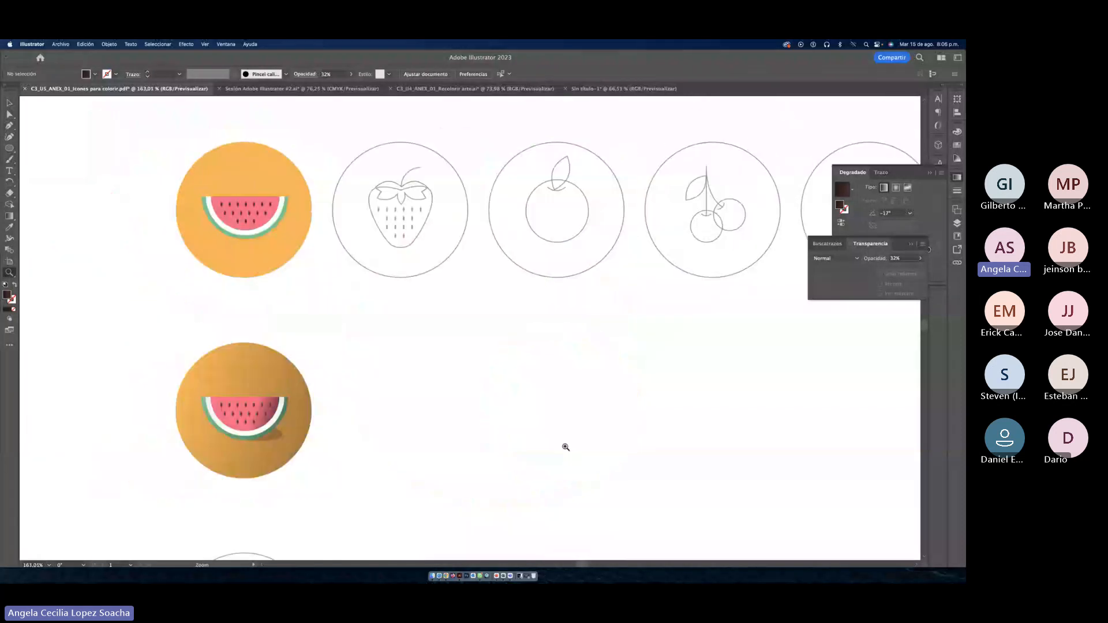
click(10, 104)
click(229, 377)
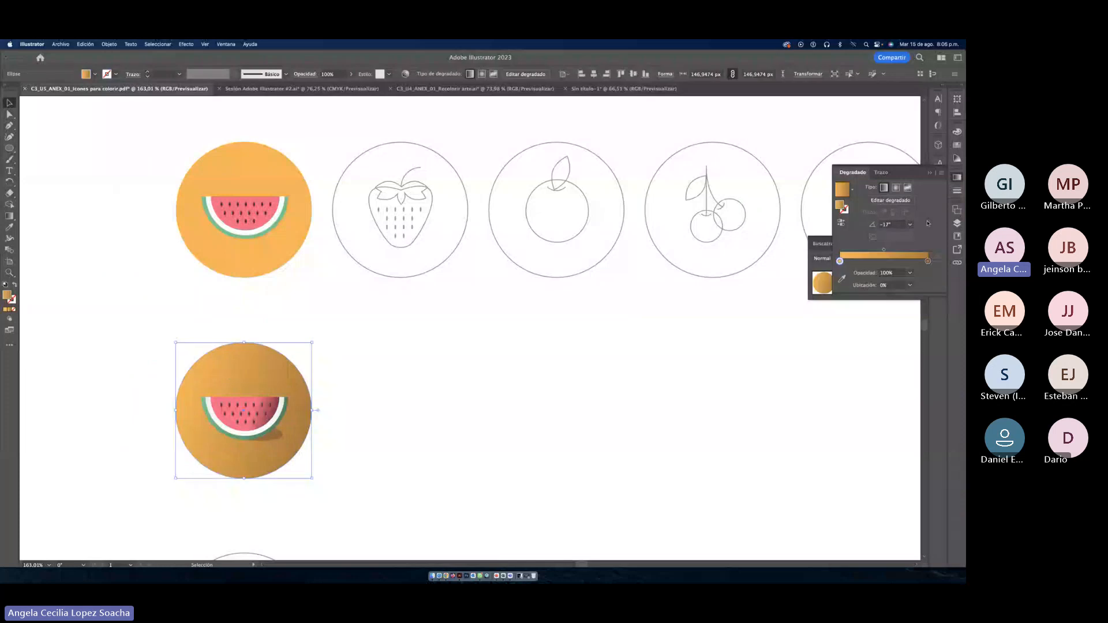
drag(839, 261, 841, 261)
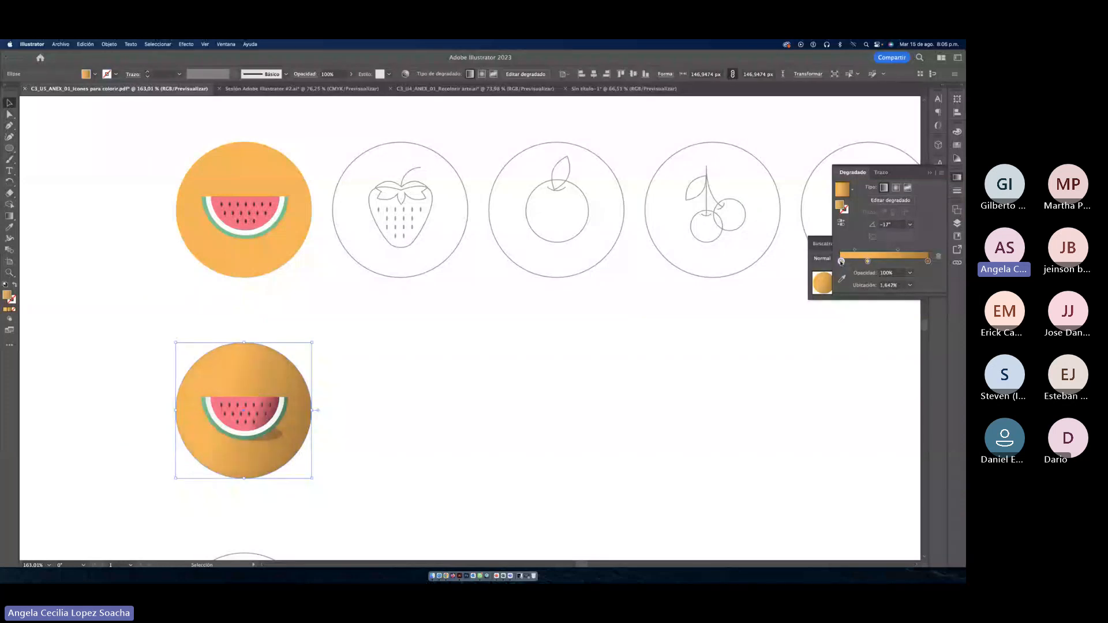
double_click(840, 262)
click(798, 296)
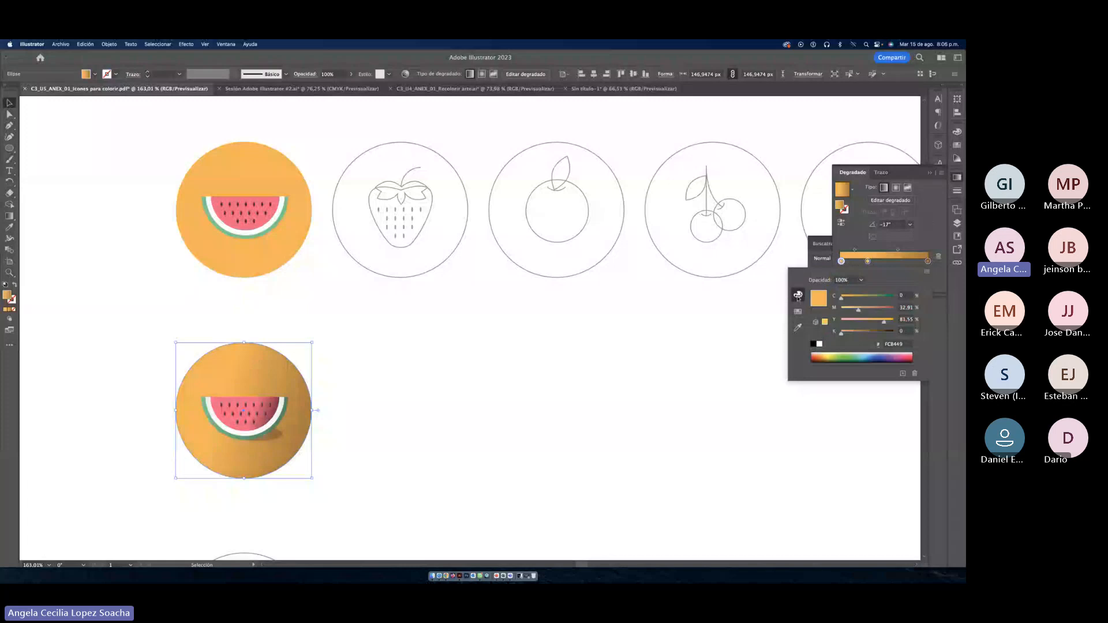
drag(858, 314, 845, 313)
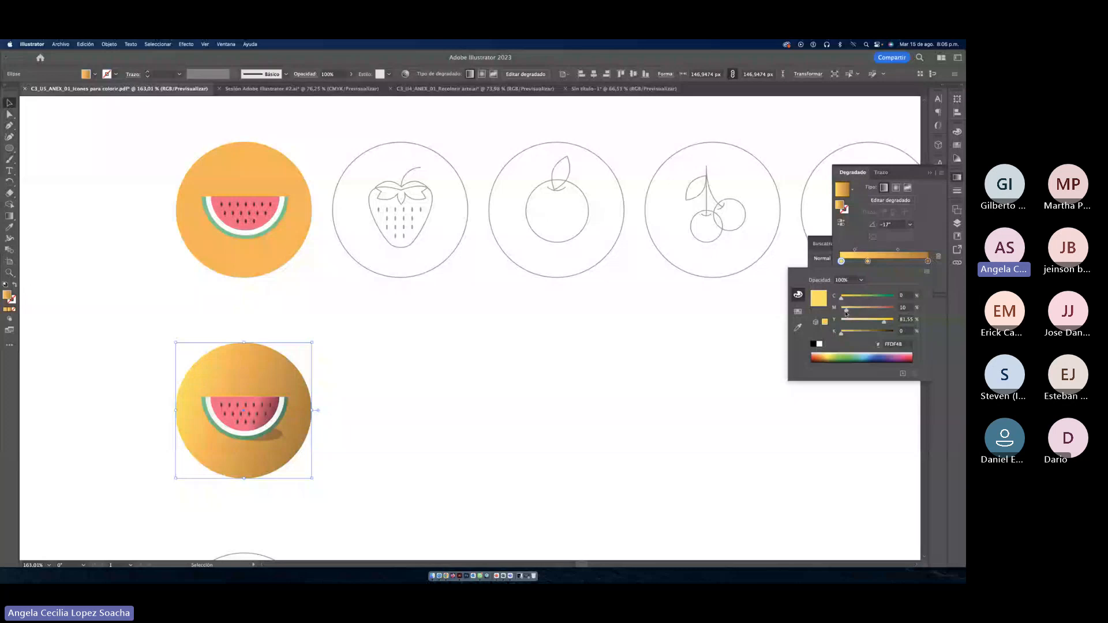
click(413, 410)
Step: Examine the shaded watermelon icon beside the flat version, and inspect the outlined watermelon icon below it
key(z)
drag(413, 411, 401, 406)
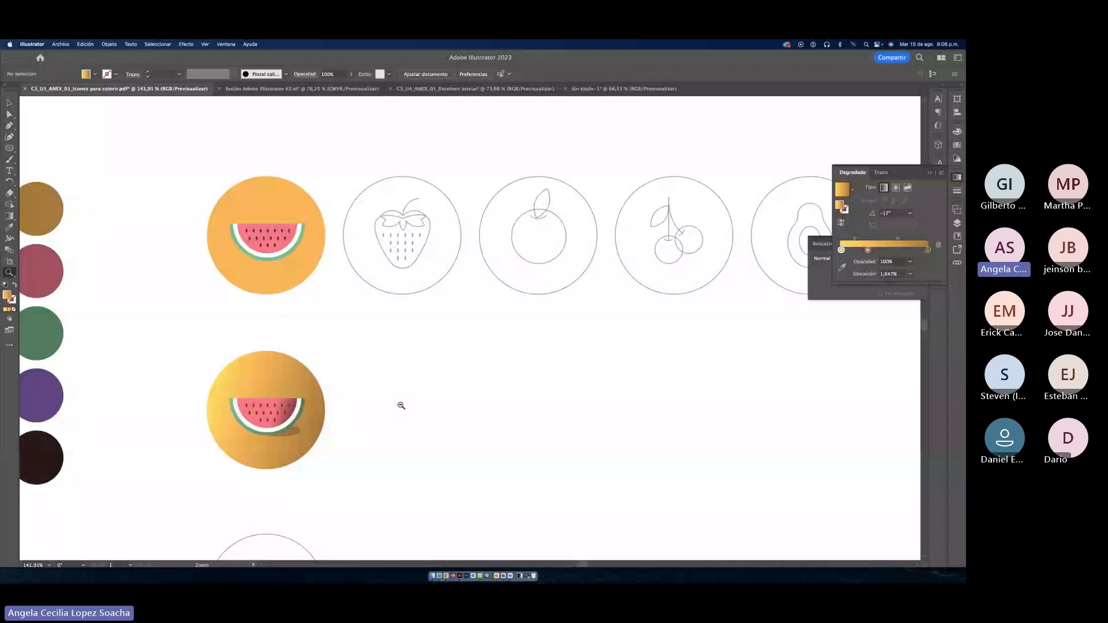
scroll(404, 405, down, 3)
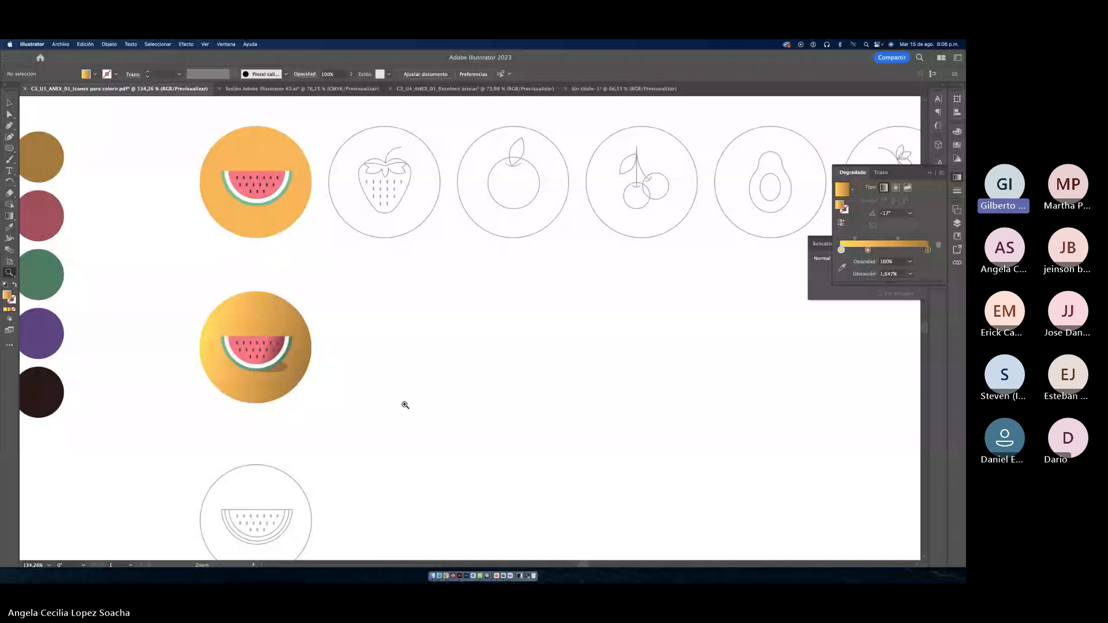
key(v)
scroll(367, 358, down, 1)
scroll(369, 357, down, 3)
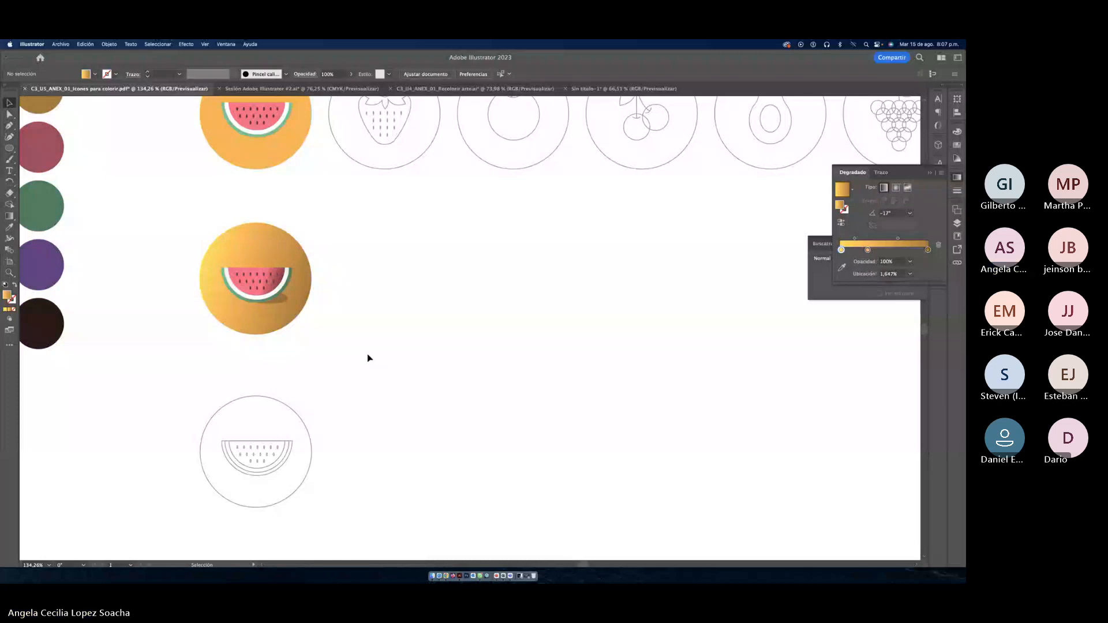
scroll(369, 358, down, 3)
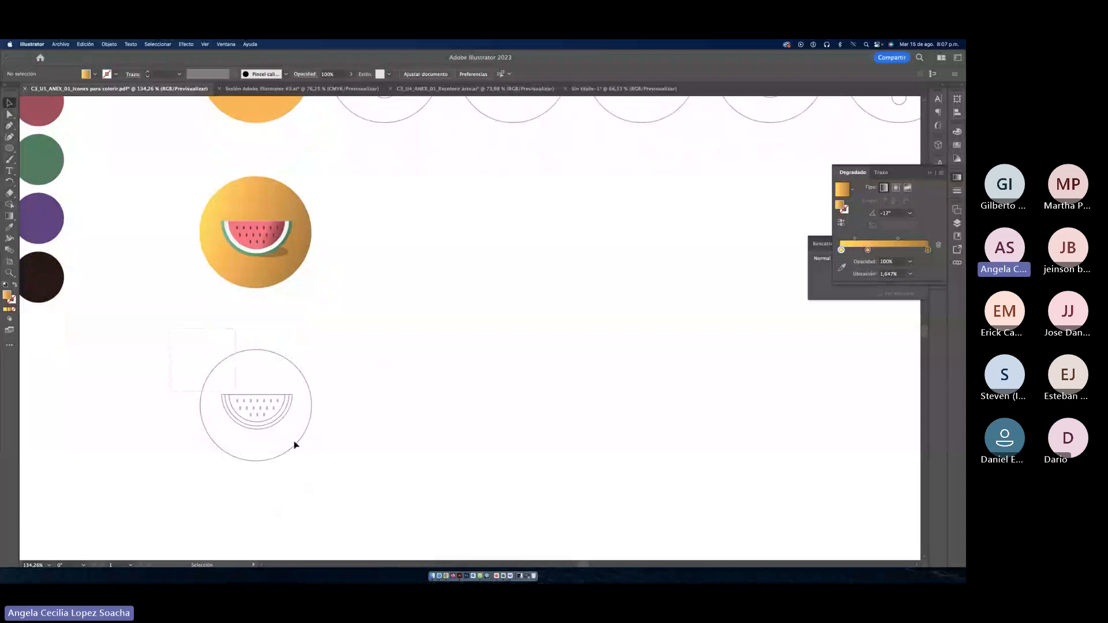
drag(294, 445, 383, 504)
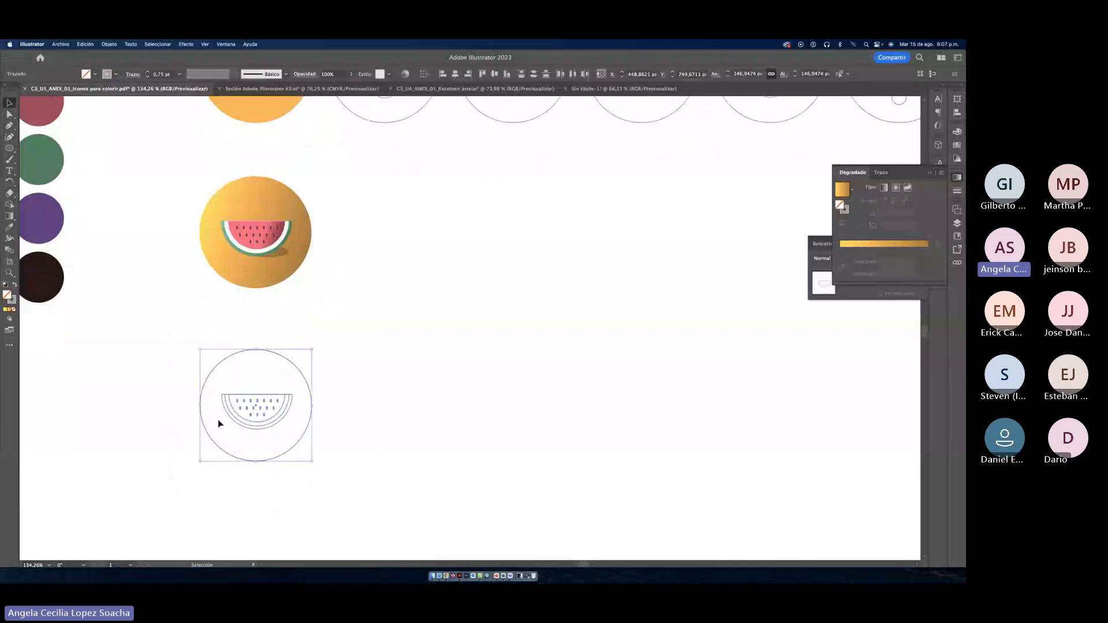
scroll(387, 414, down, 2)
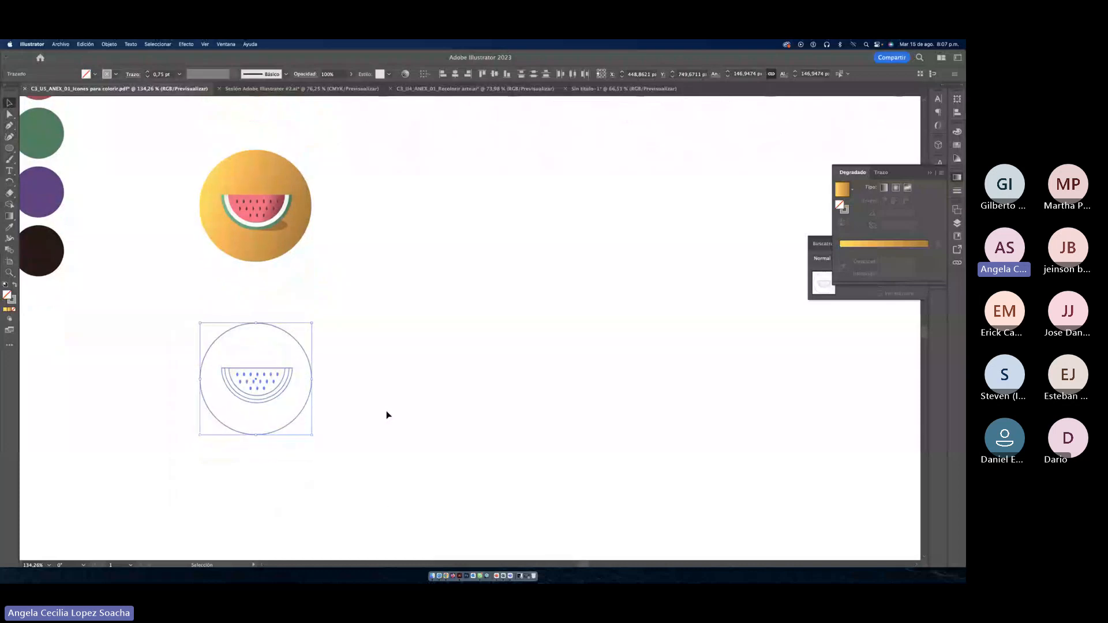
click(353, 413)
Step: Set the stroke colour of all the watermelon seeds in the outlined icon to the dark brown swatch
key(z)
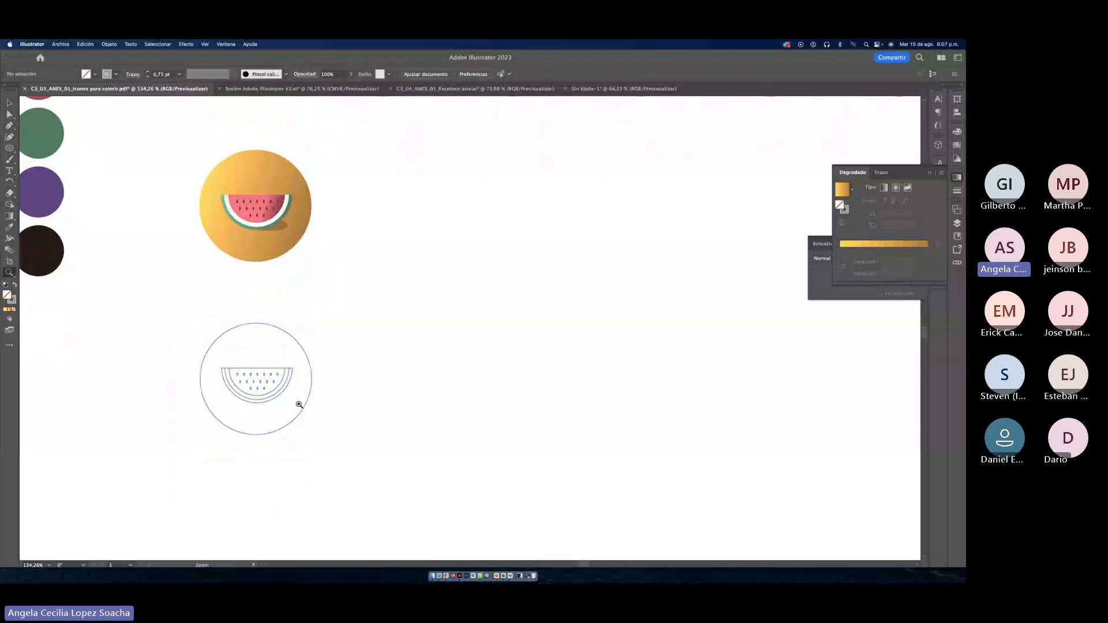
drag(299, 404, 349, 414)
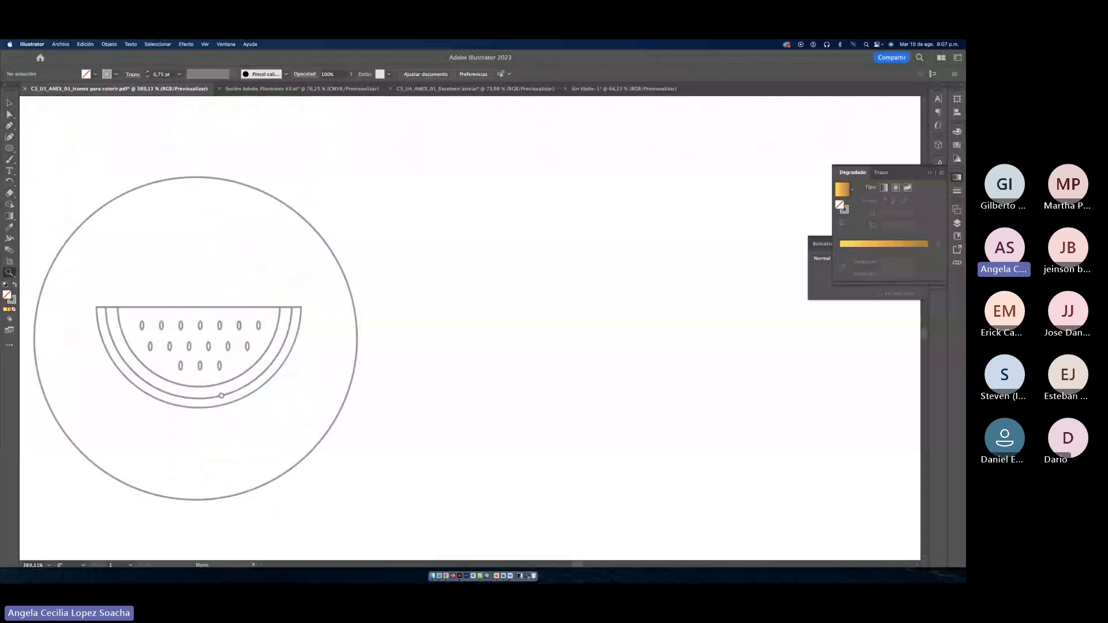
drag(221, 396, 323, 375)
click(12, 105)
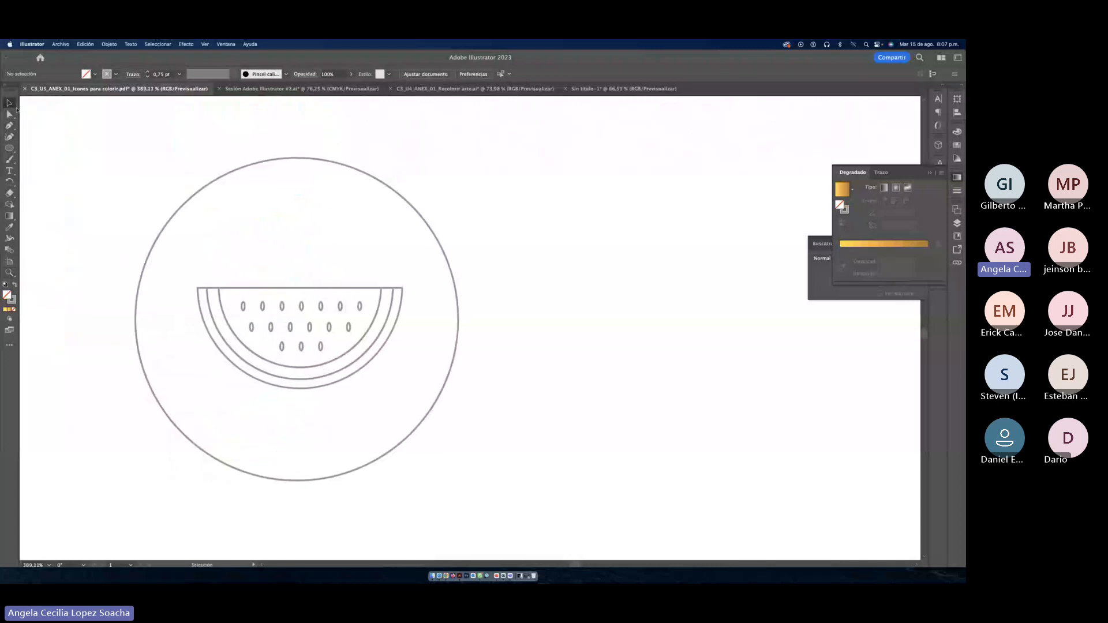
click(351, 359)
shift+click(455, 362)
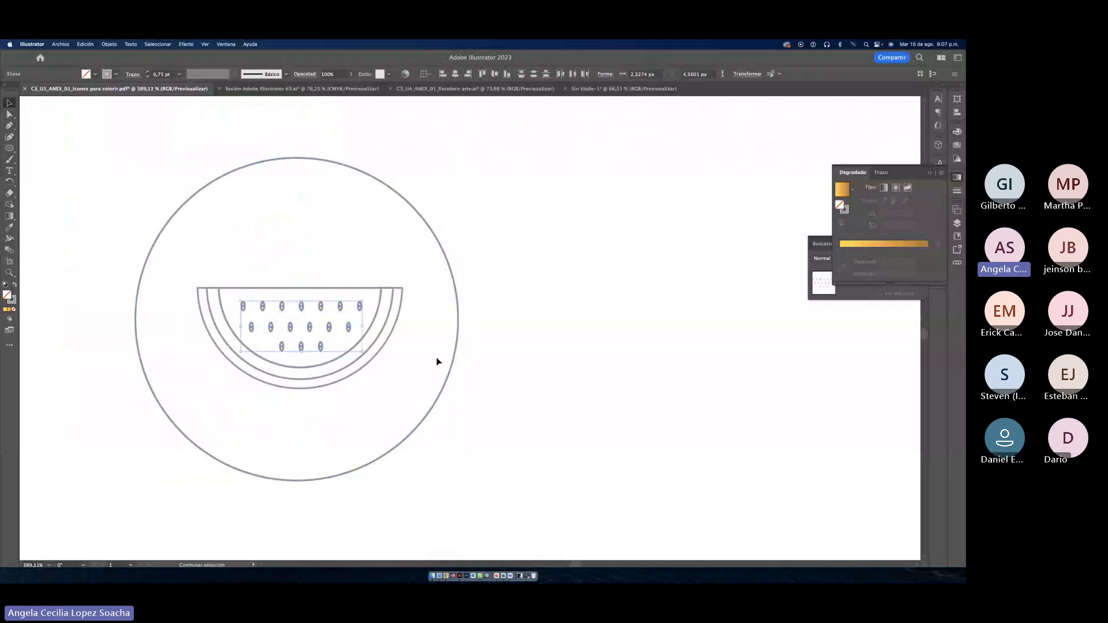
click(11, 299)
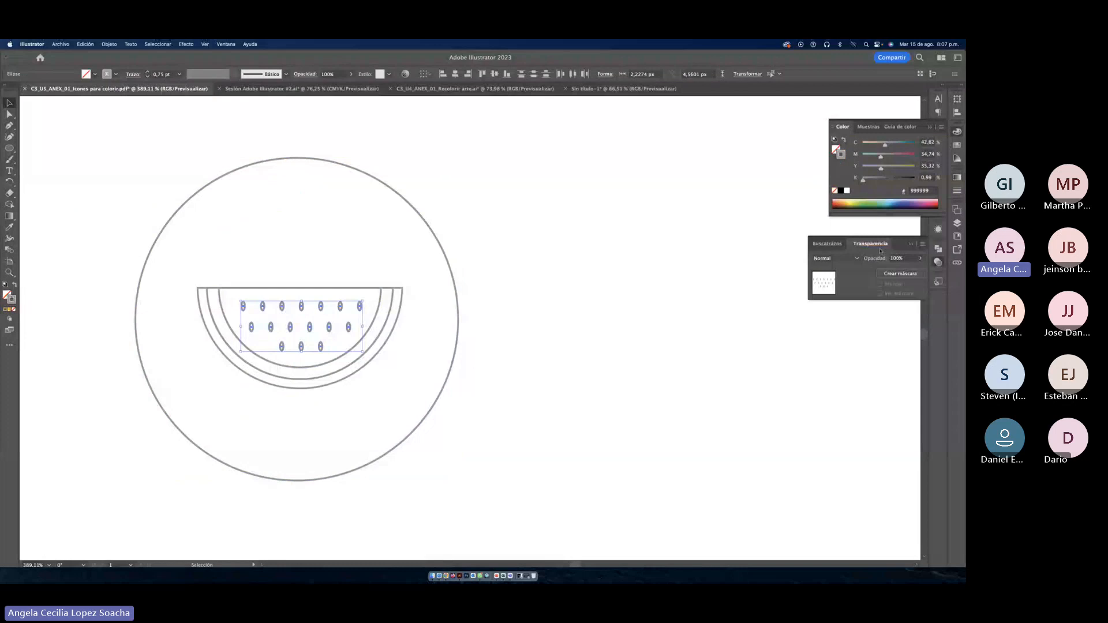
click(956, 190)
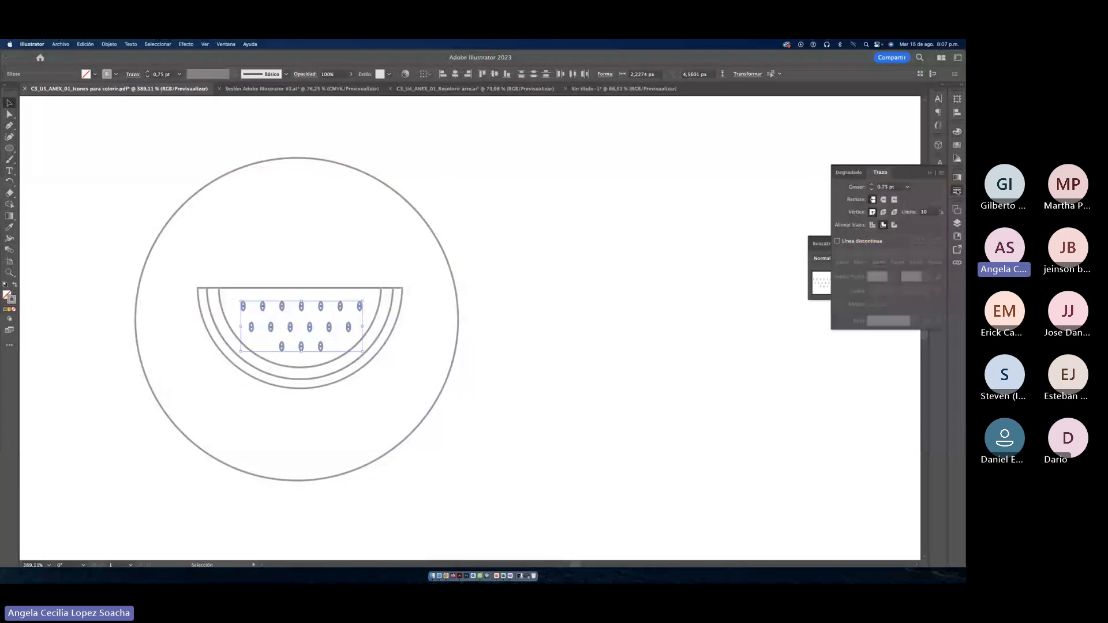
click(956, 144)
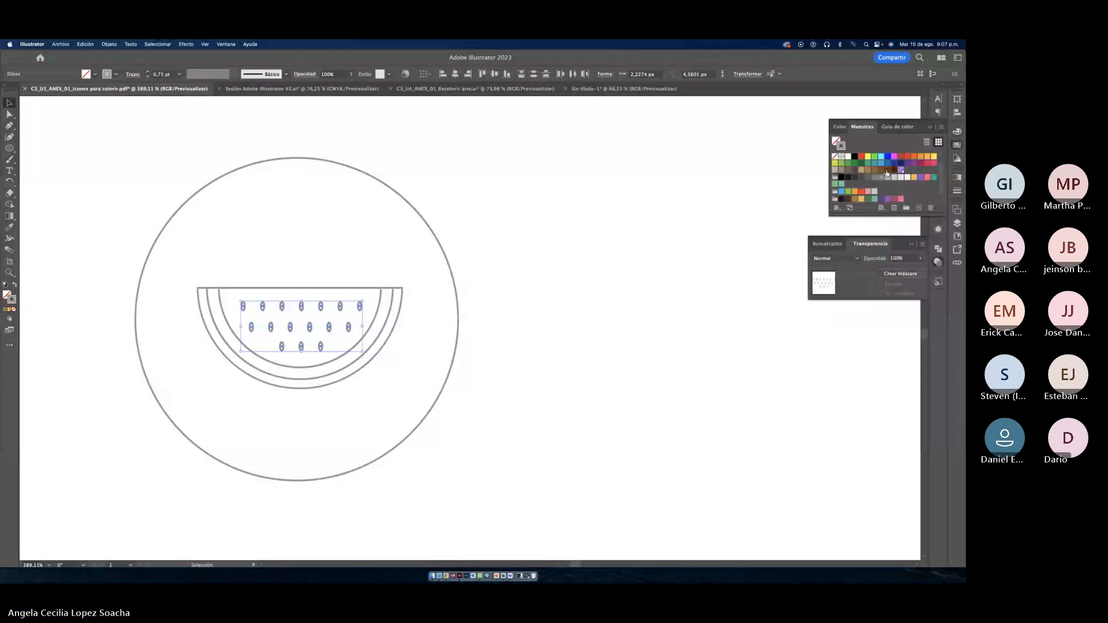
click(849, 198)
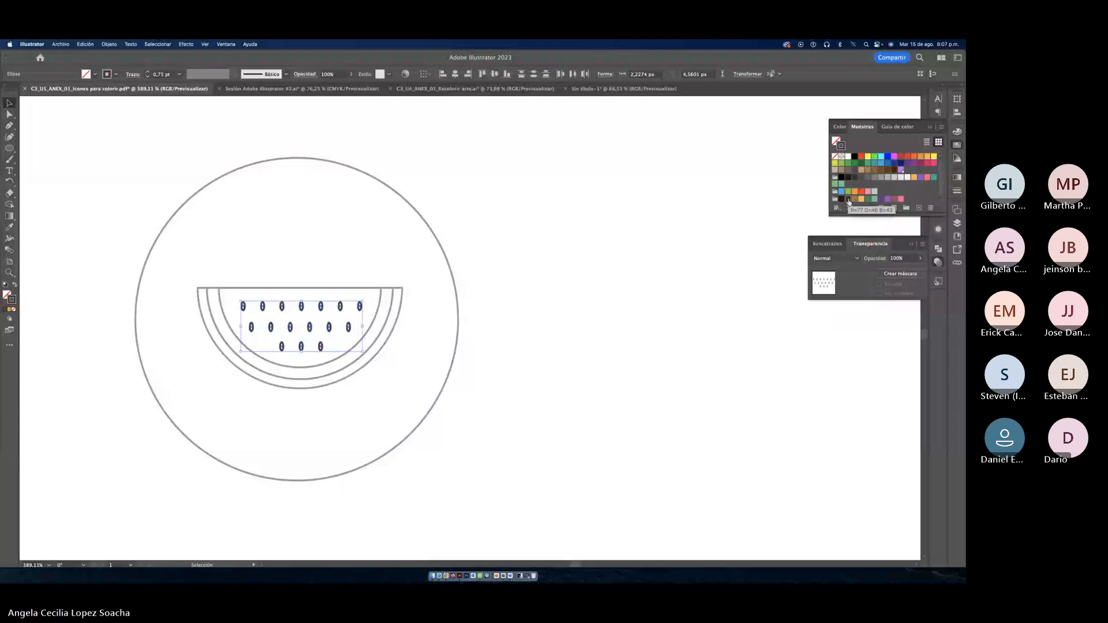
click(423, 312)
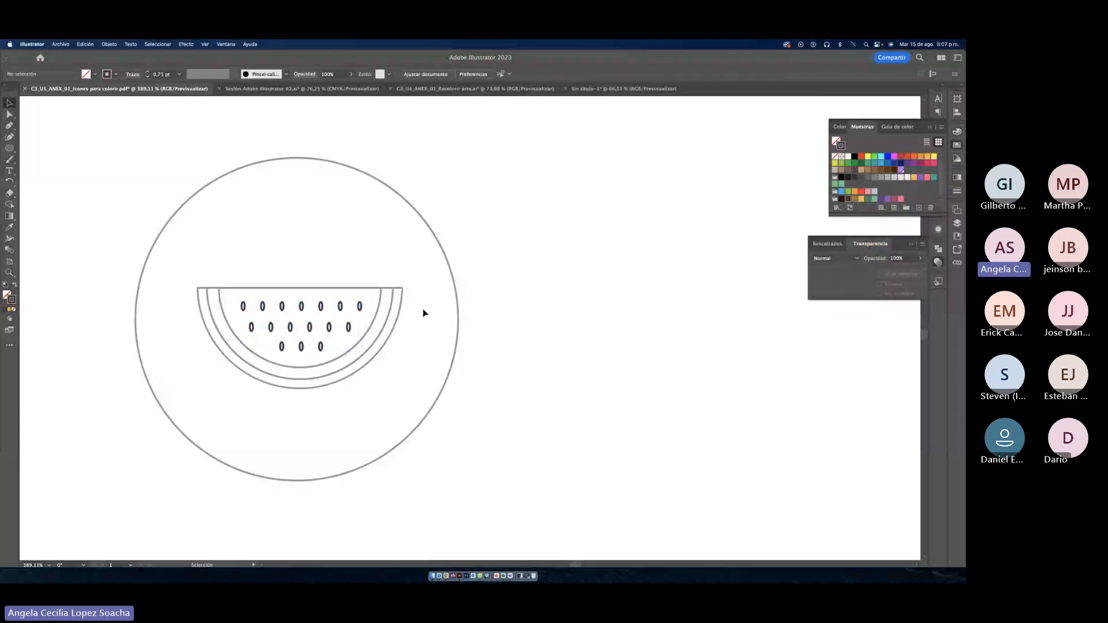
Step: Set the stroke of the watermelon's flesh outline to pink and the stroke of the inner rind outline to white
click(374, 315)
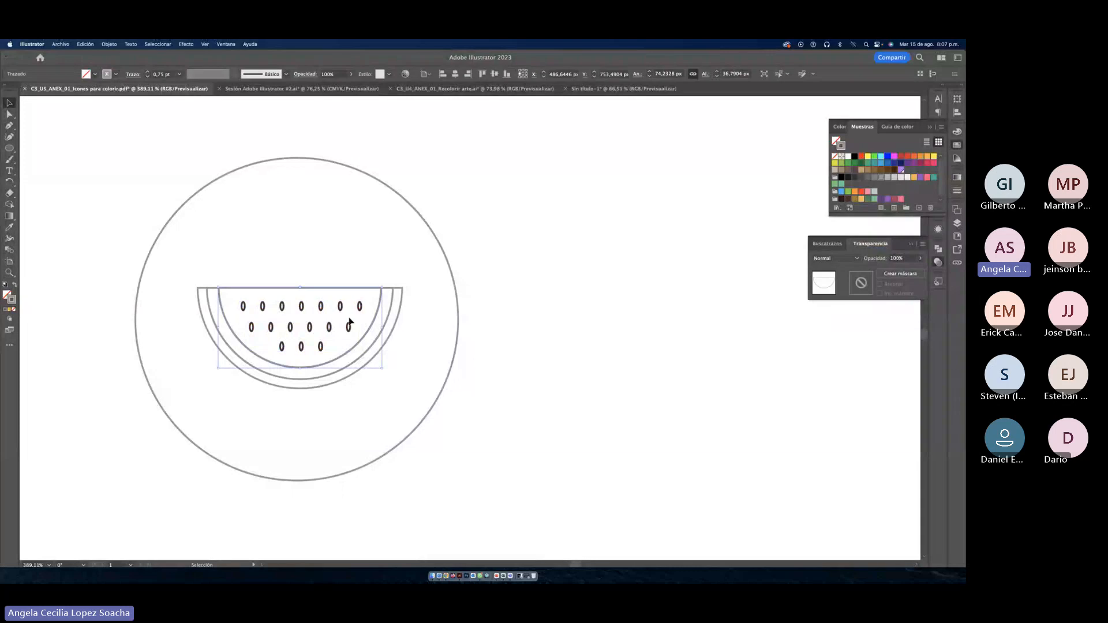
click(901, 199)
click(407, 327)
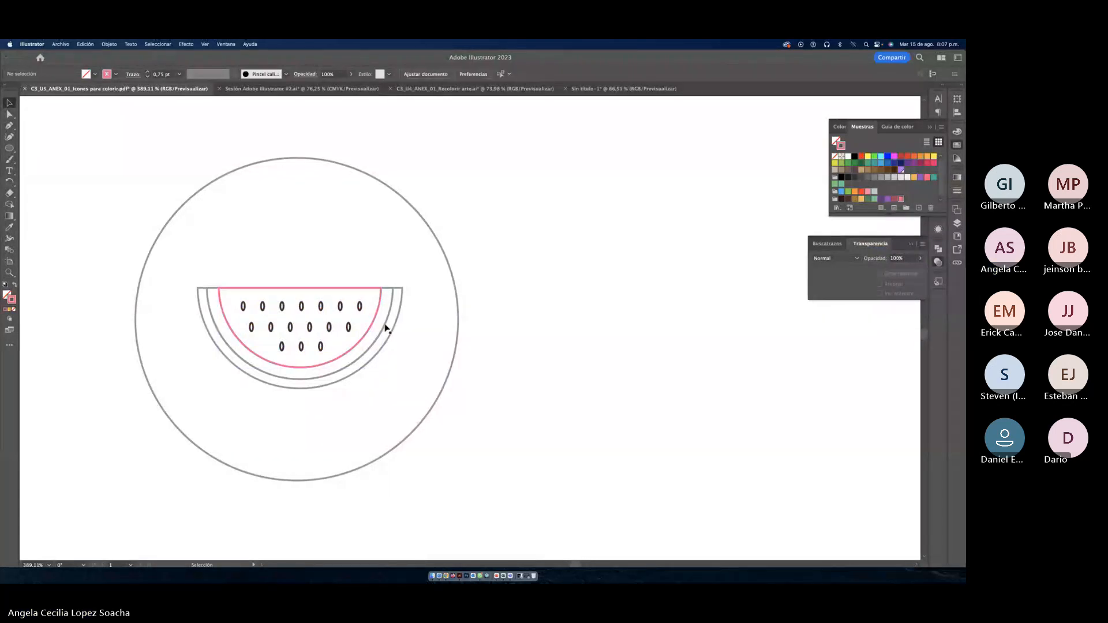
click(385, 328)
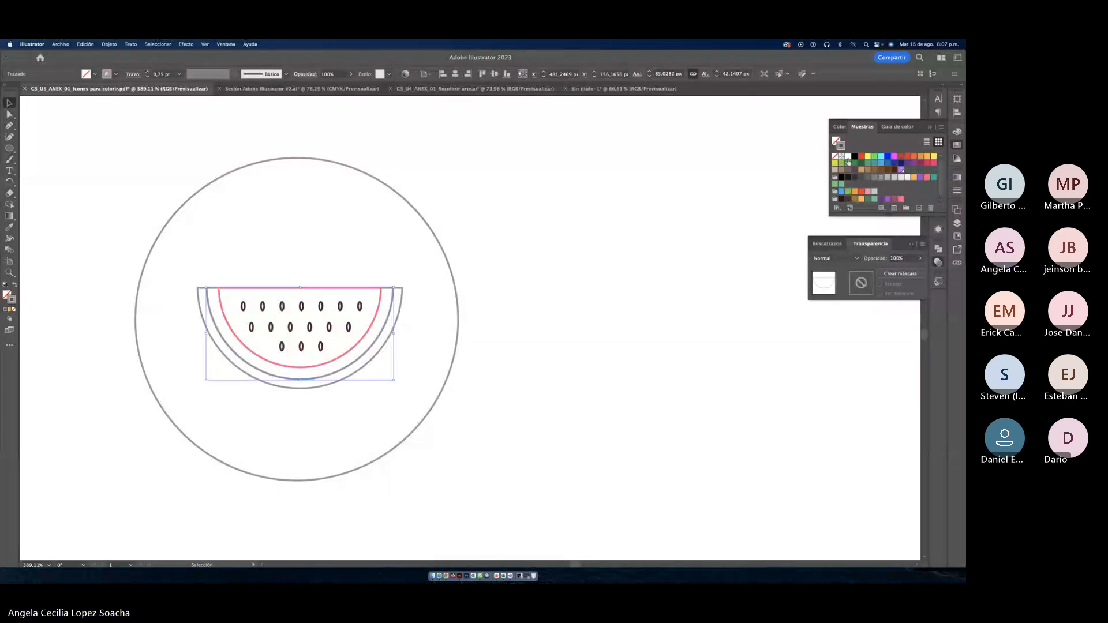
click(847, 159)
click(399, 322)
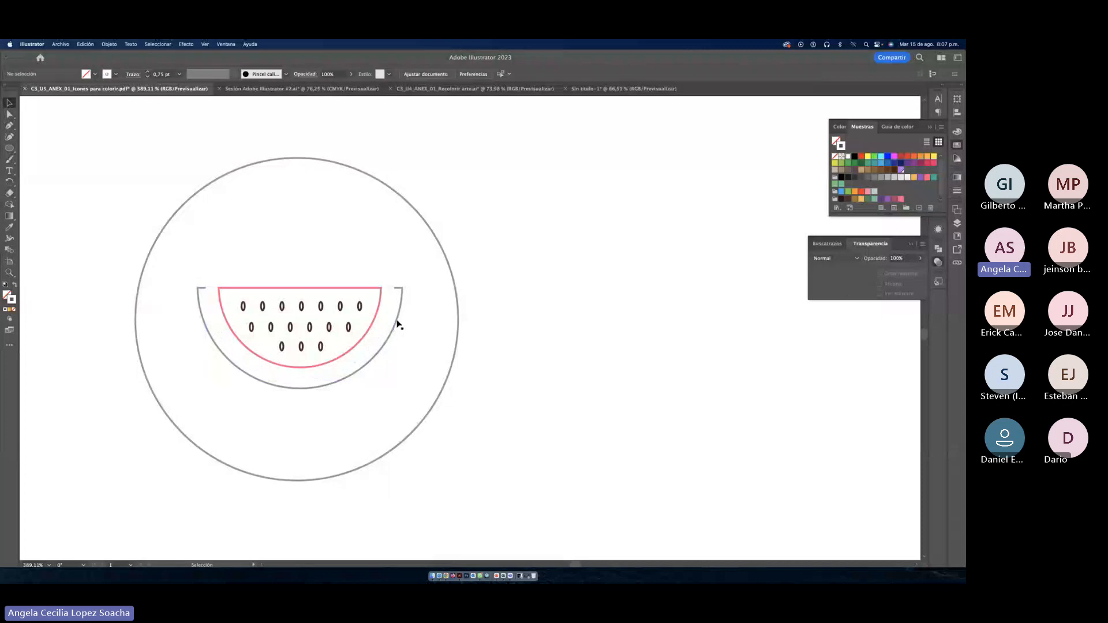
Step: Set the stroke of the outer rind outline to green and the stroke of the surrounding circle to orange
click(399, 322)
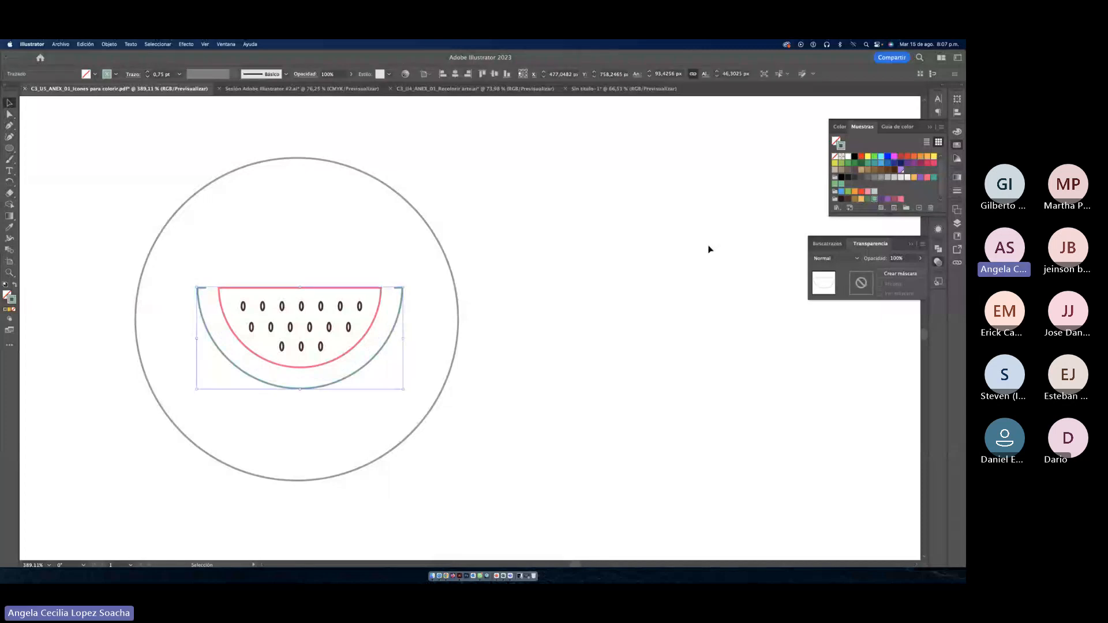
click(560, 281)
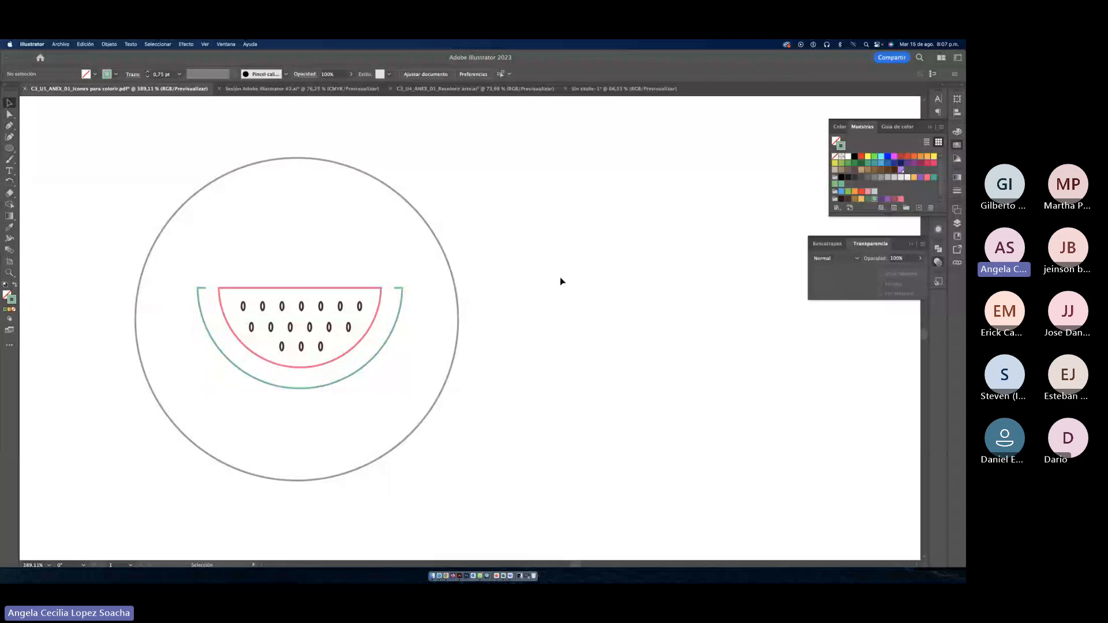
click(457, 298)
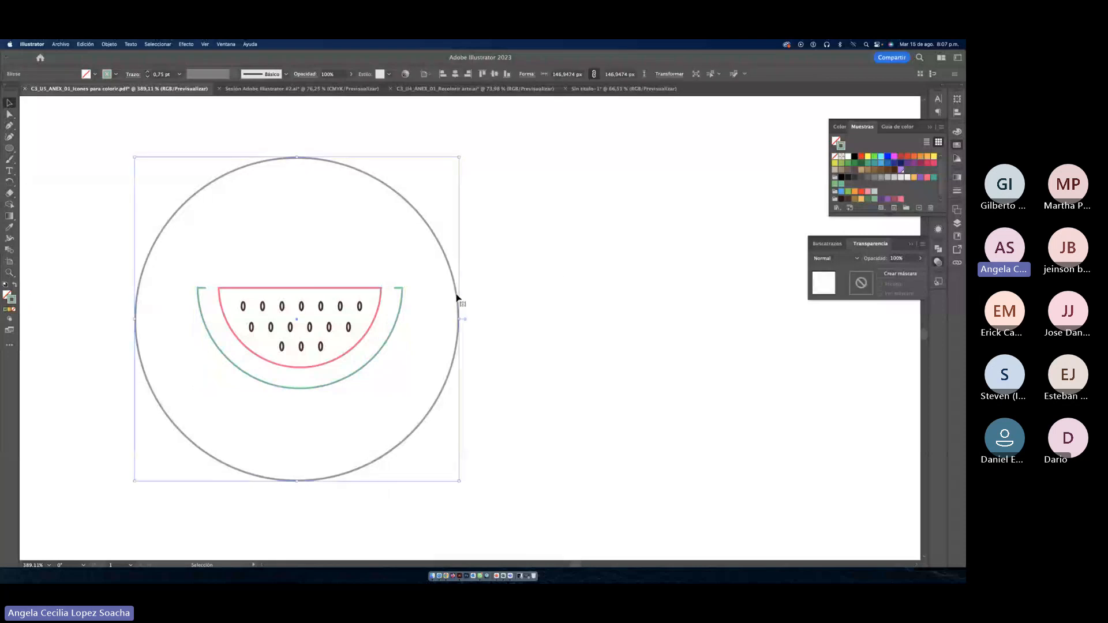
click(956, 192)
click(956, 145)
click(861, 199)
click(581, 248)
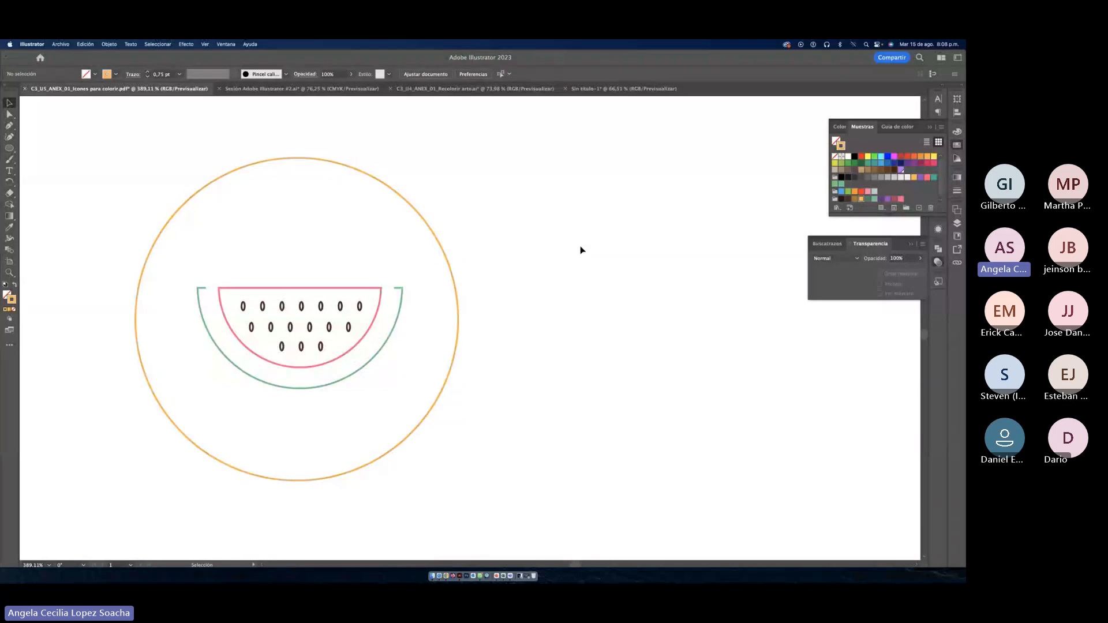
Step: Recolour every stroke of the outlined watermelon icon, including the circle and seeds, with a single light orange
drag(106, 162, 527, 487)
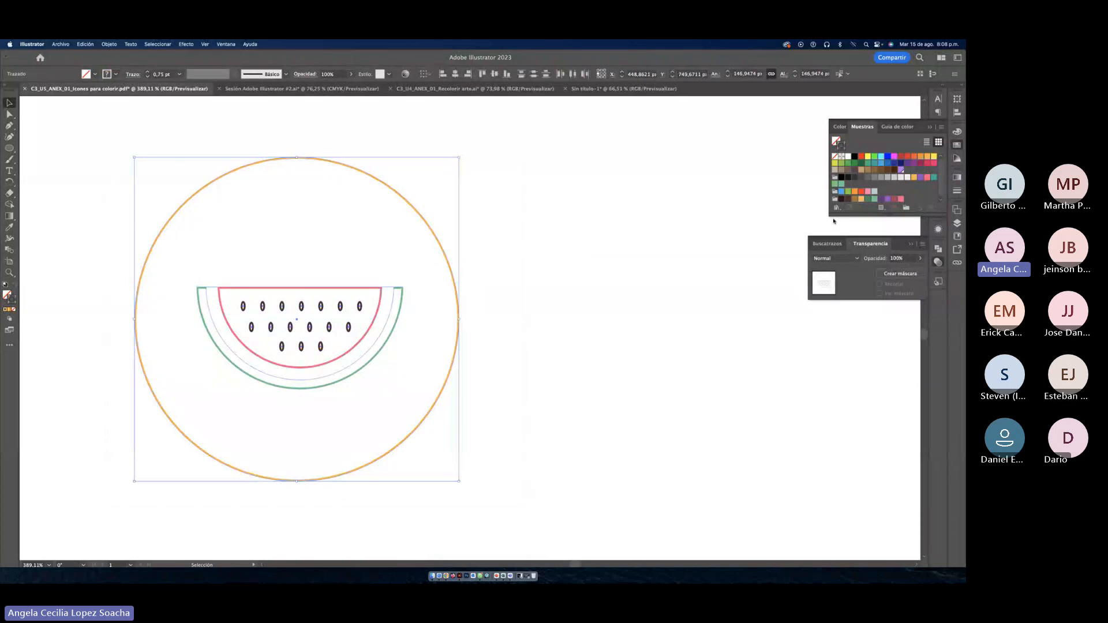
click(902, 199)
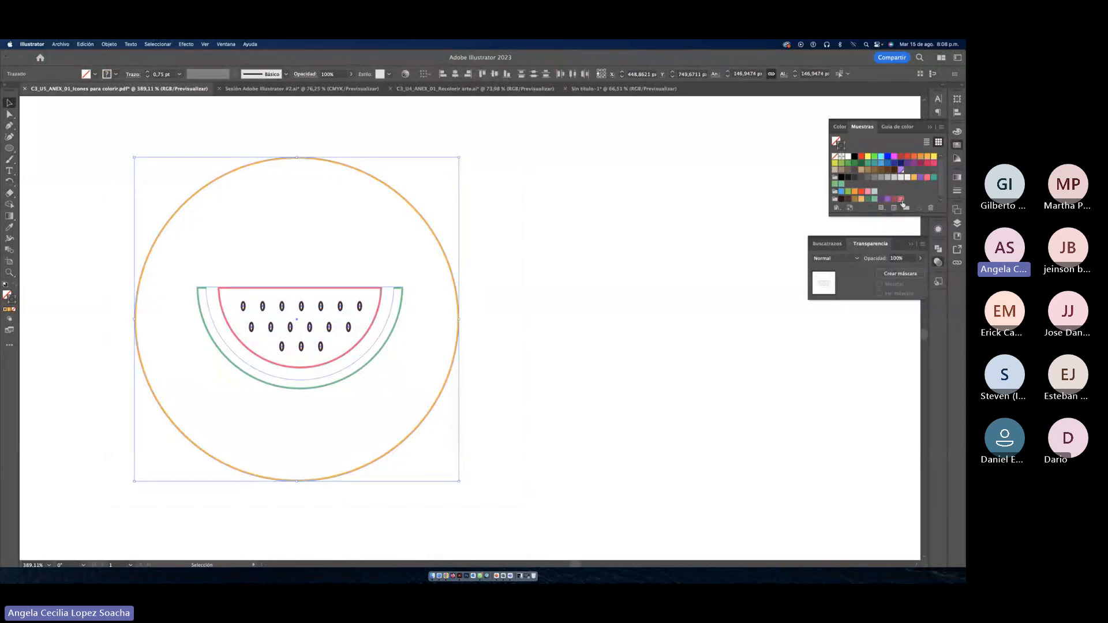
click(861, 199)
click(581, 294)
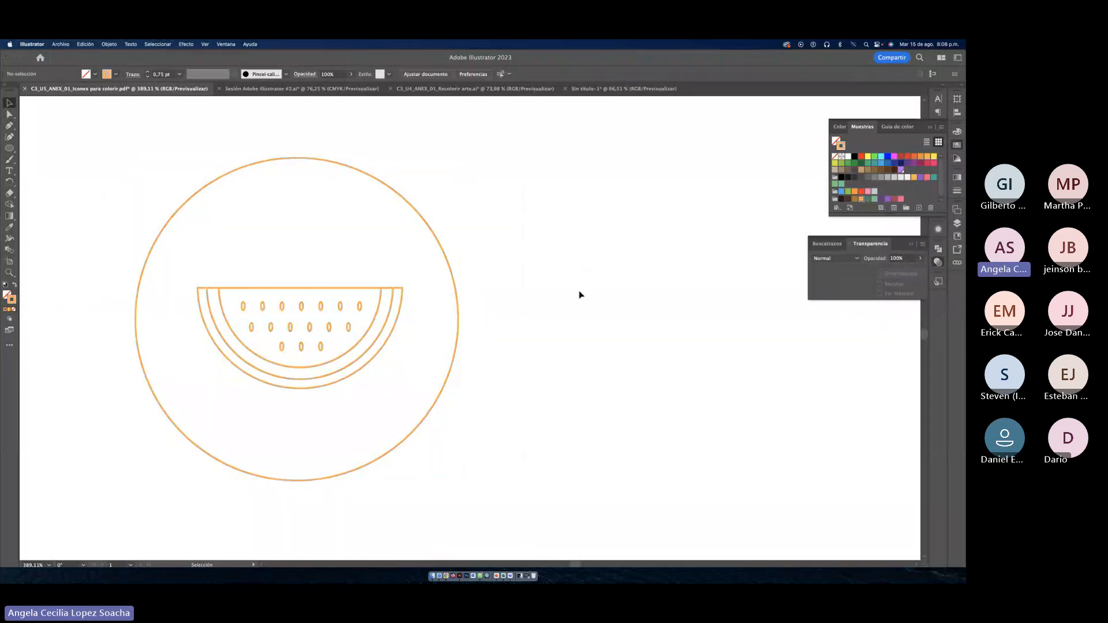
Step: Recolour all strokes of the outlined watermelon icon with the ochre brown swatch
drag(532, 465, 151, 173)
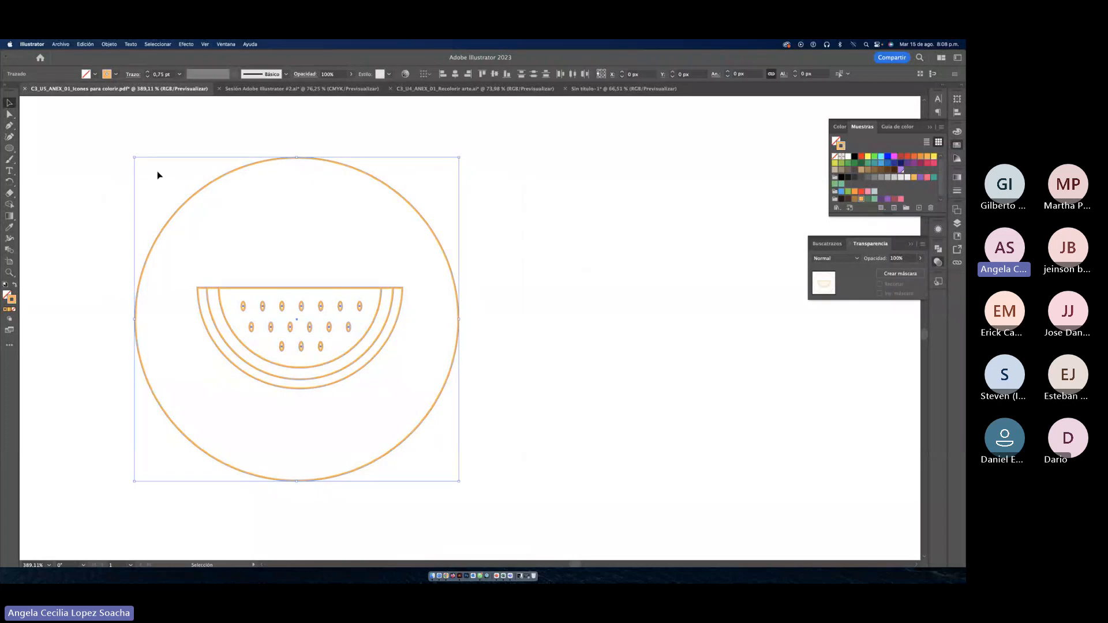
click(855, 199)
click(587, 300)
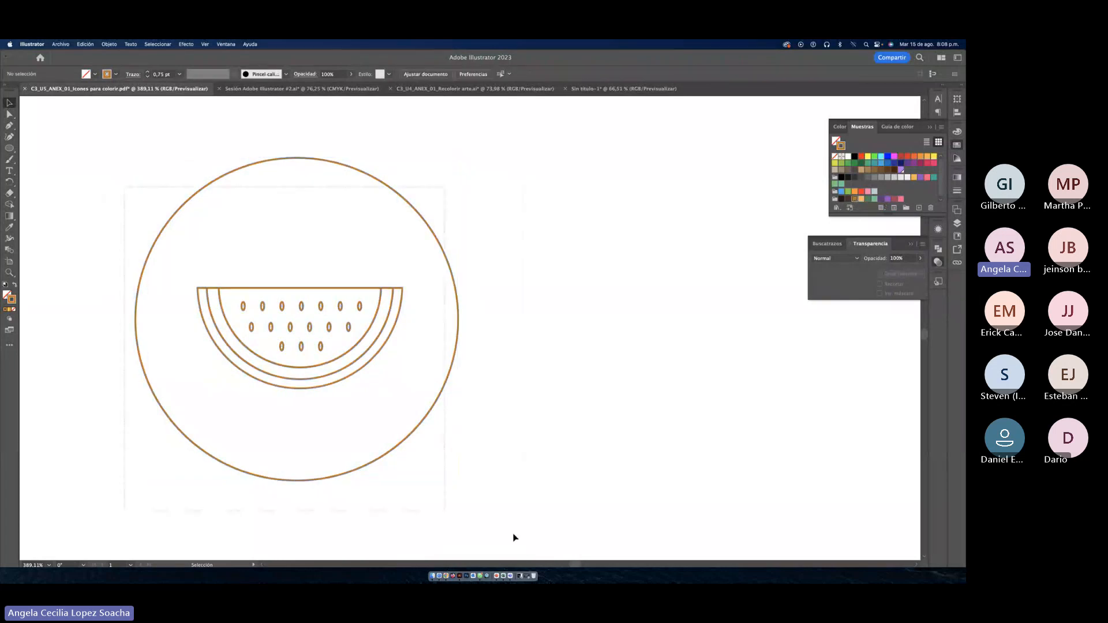
Step: Recolour all strokes of the outlined watermelon icon pink and set their weight to 3 pt
key(super+a)
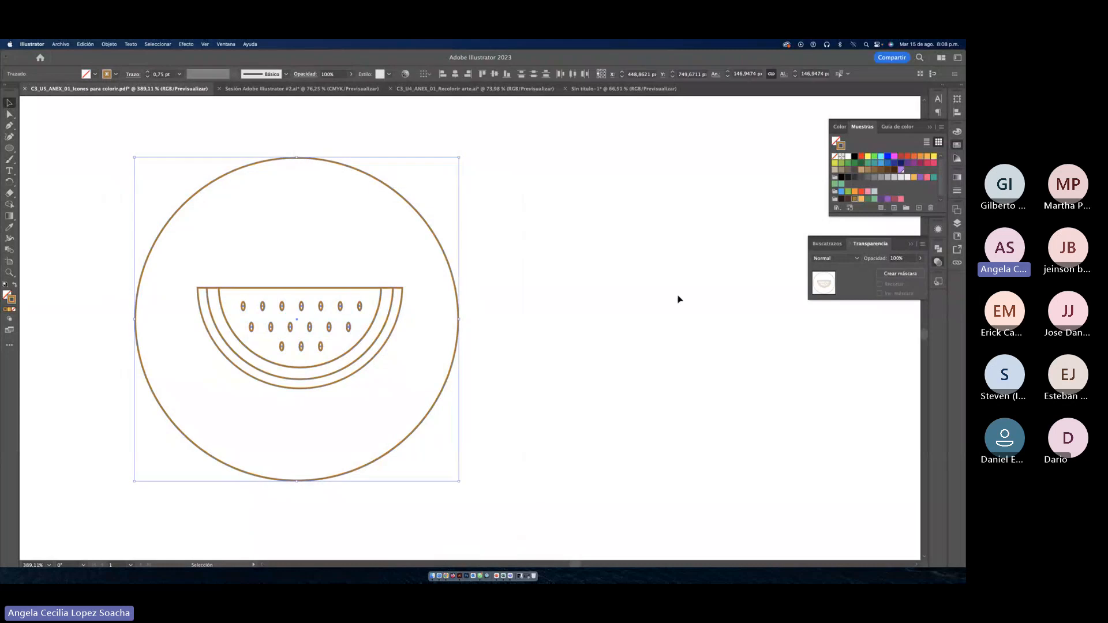
click(901, 199)
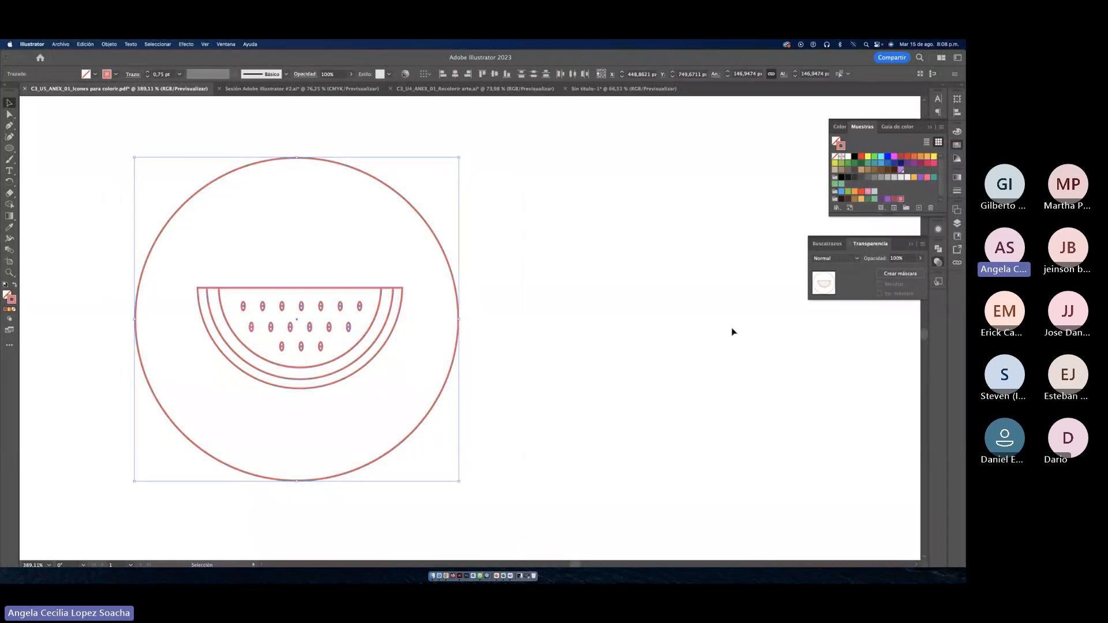
click(957, 191)
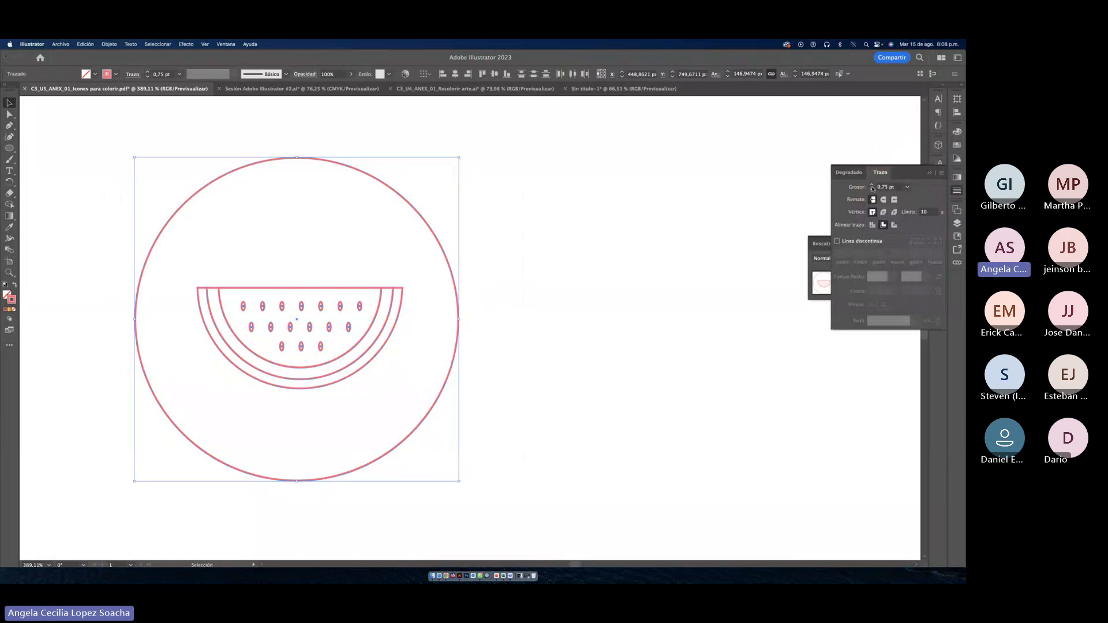
click(872, 185)
click(871, 186)
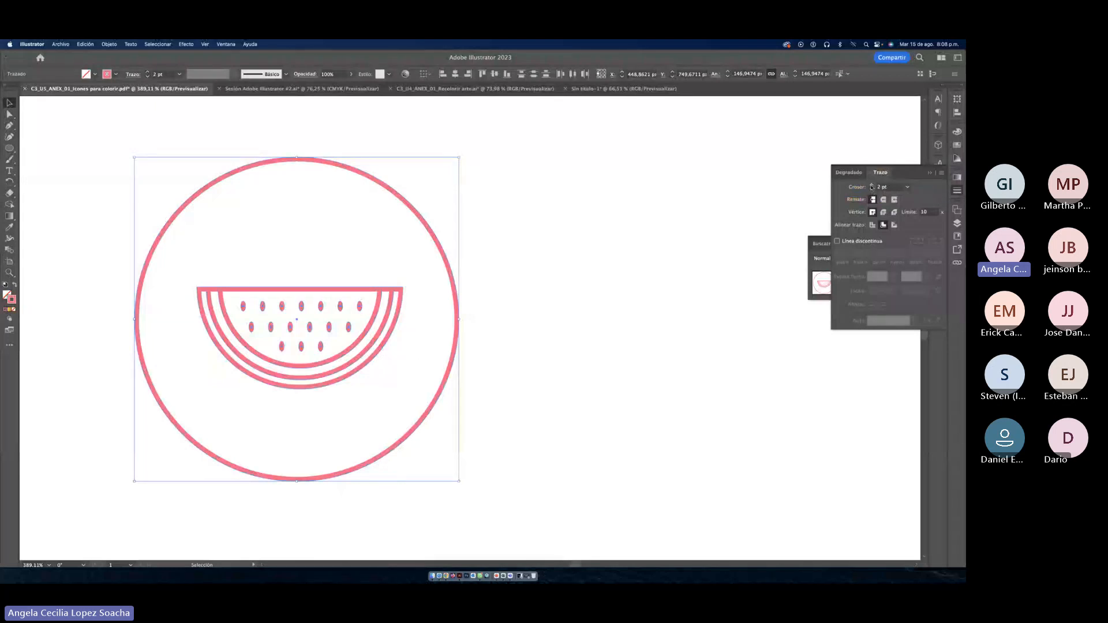
click(872, 186)
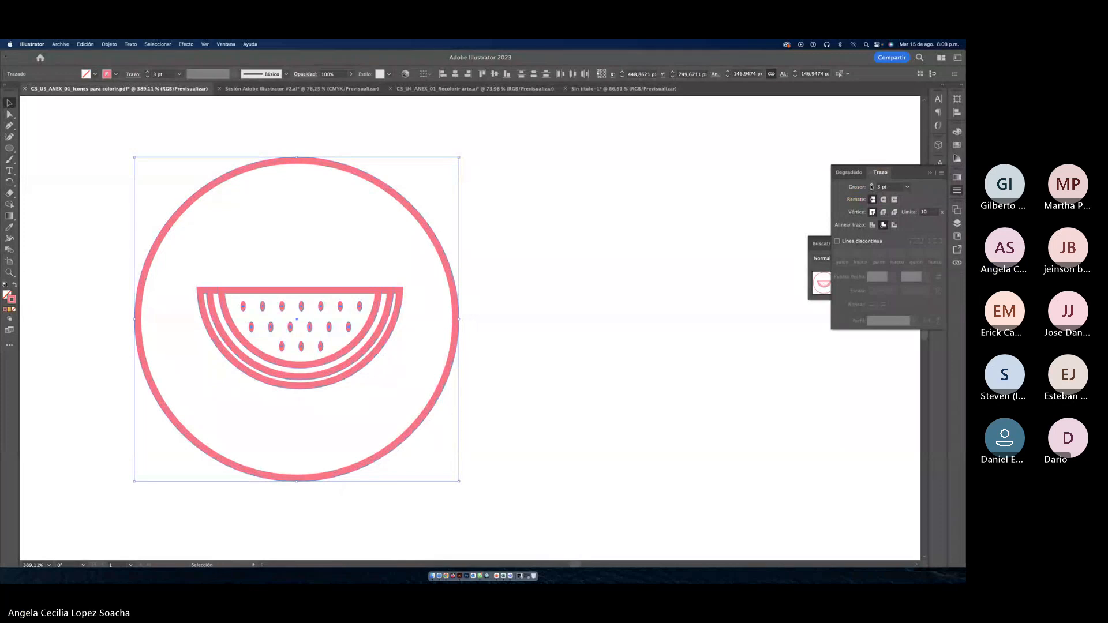
click(522, 317)
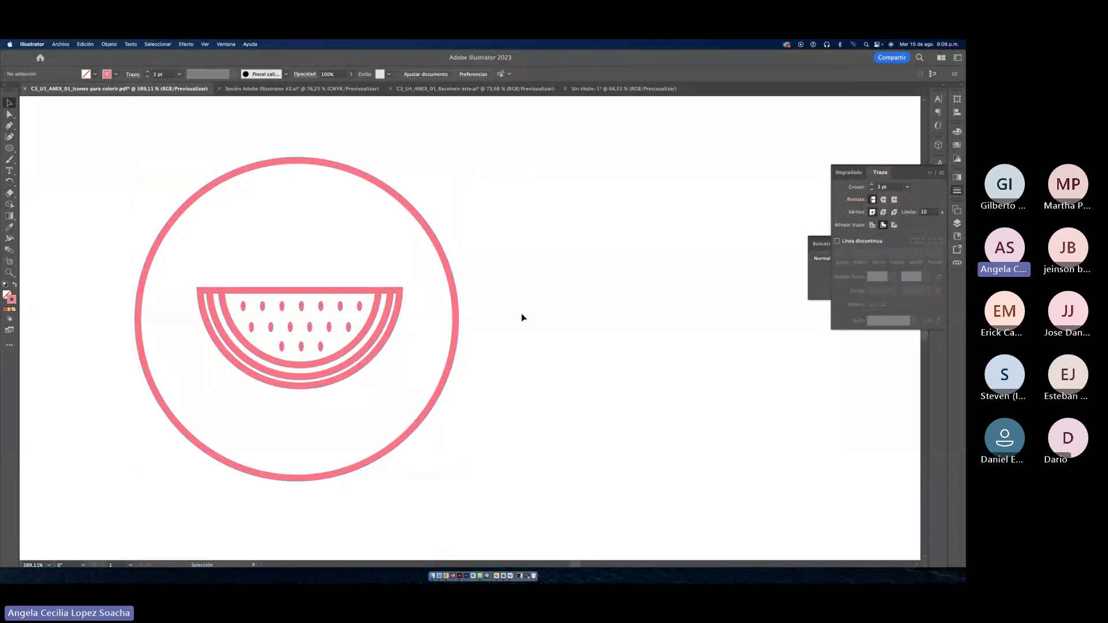
Step: Set the stroke weight of the circle around the watermelon slice to 4 pt
key(z)
drag(569, 330, 488, 321)
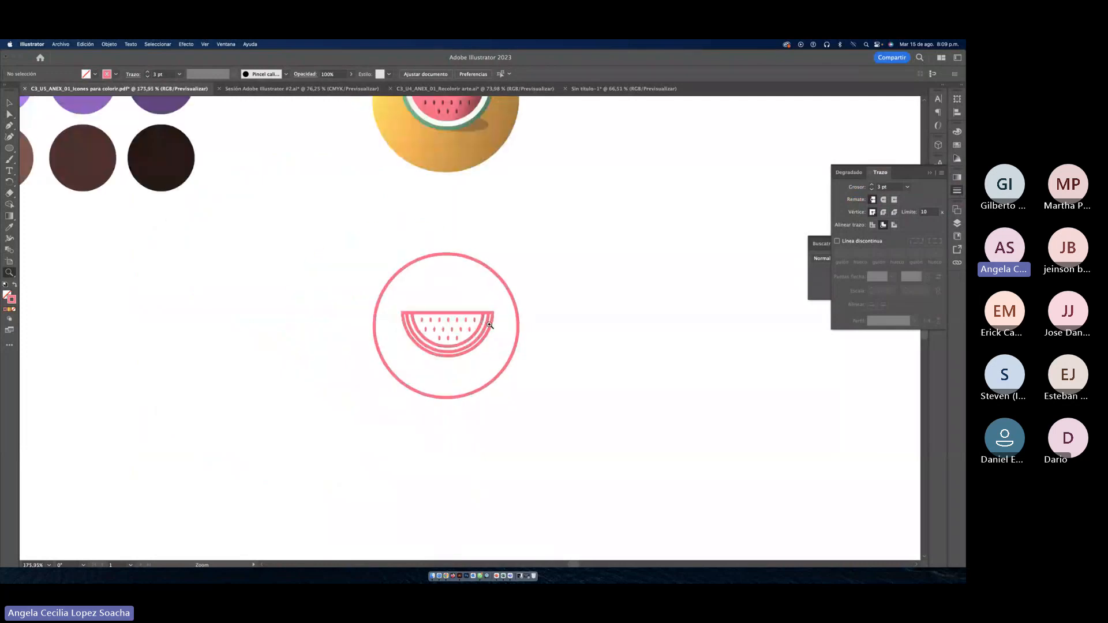
click(9, 104)
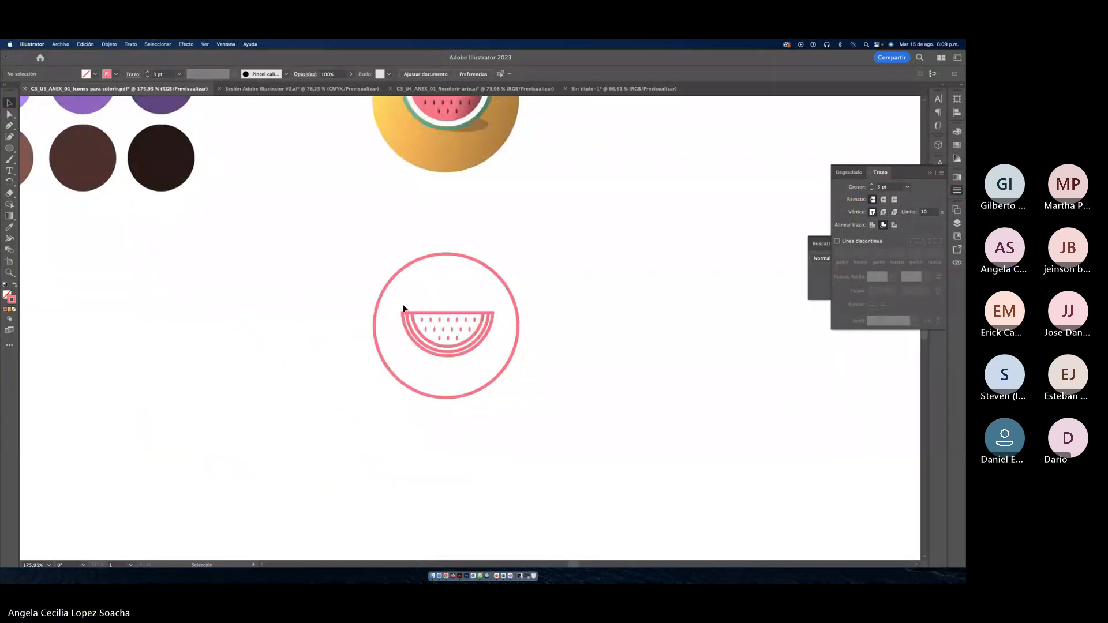
drag(544, 328, 418, 315)
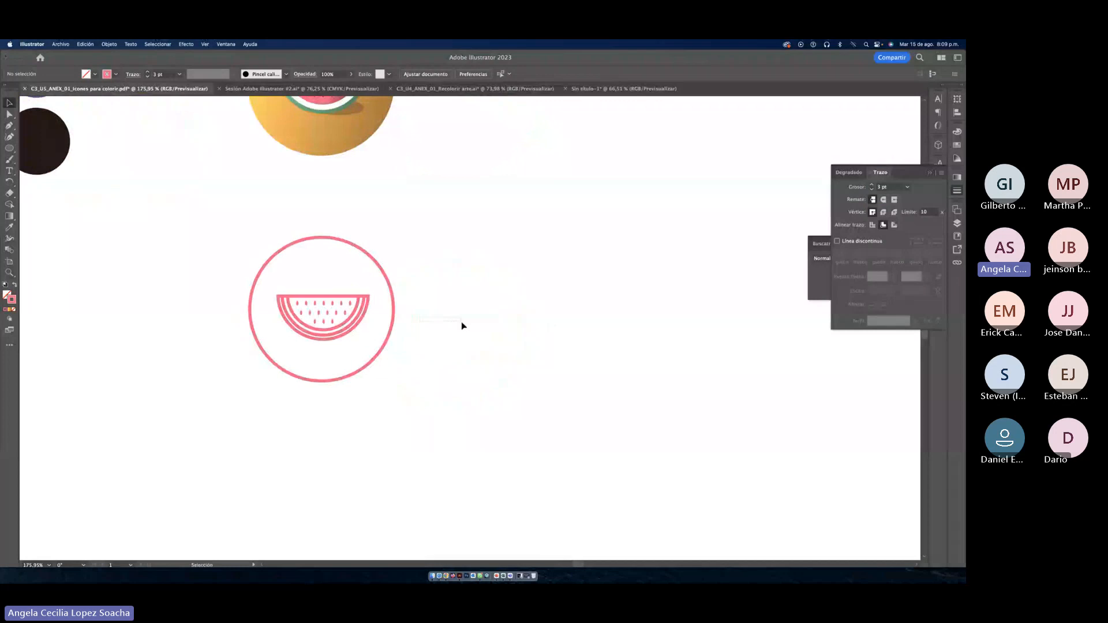
click(386, 345)
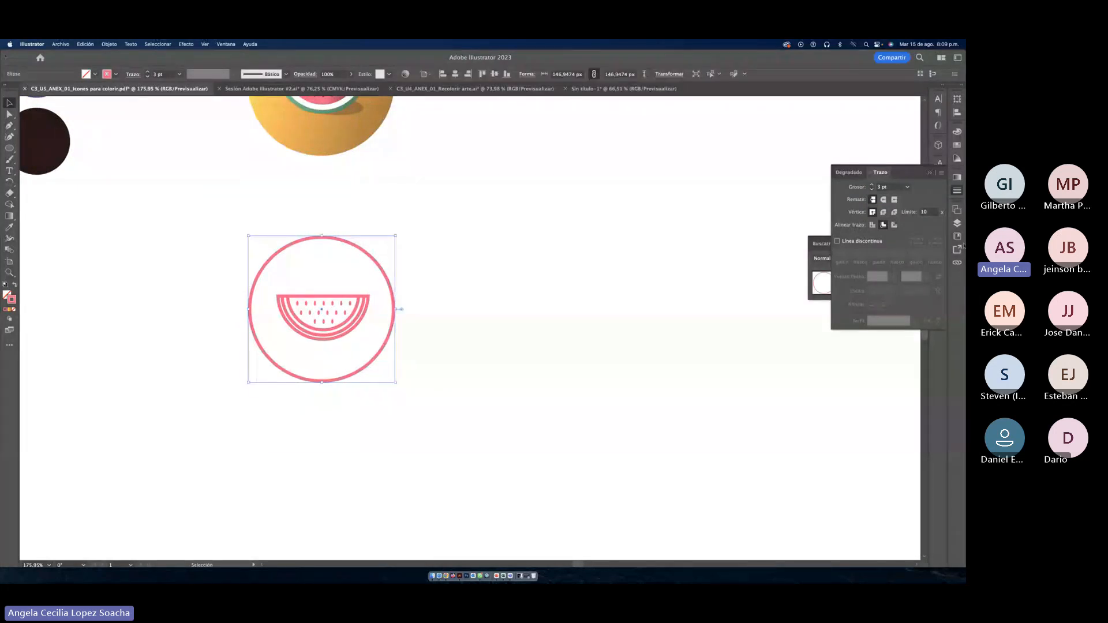
click(871, 185)
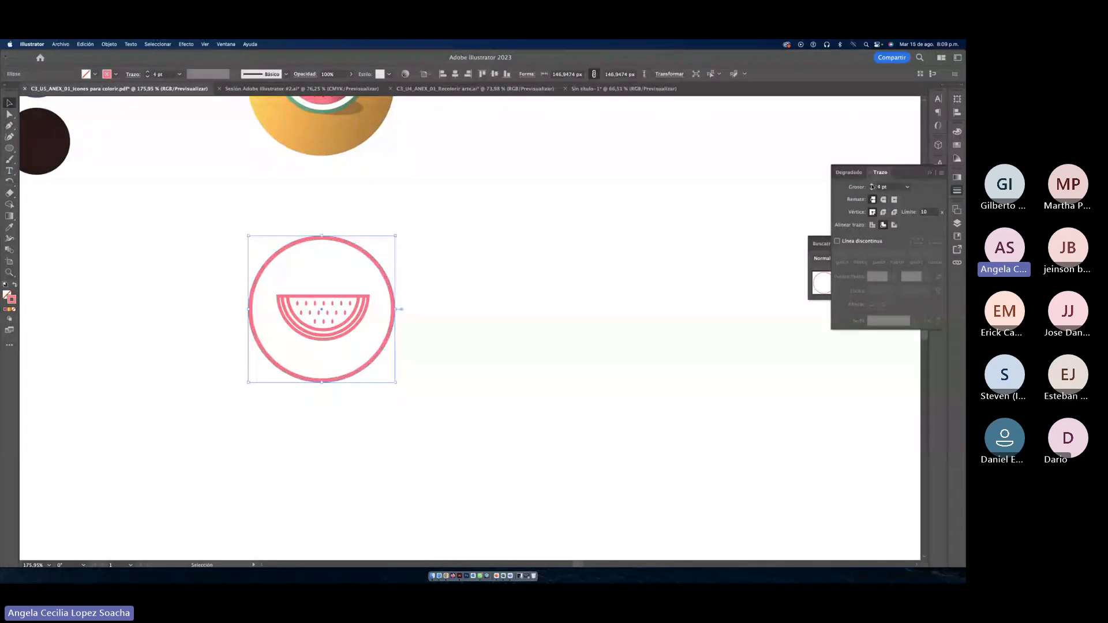
click(513, 335)
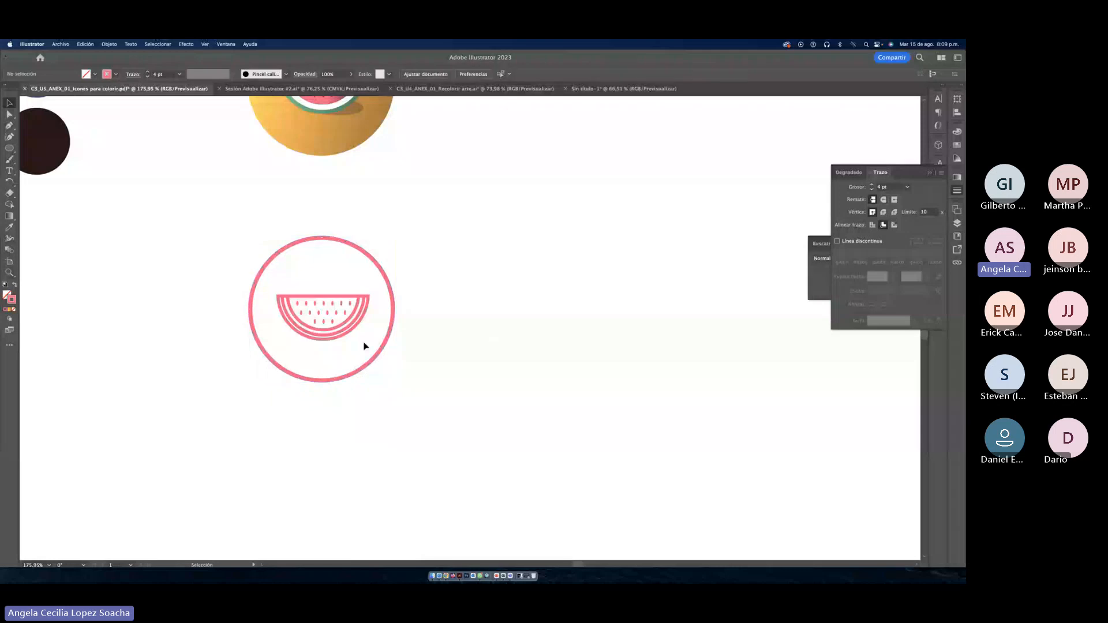
Step: Set the stroke weight of the watermelon slice's outline to 1 pt
click(340, 336)
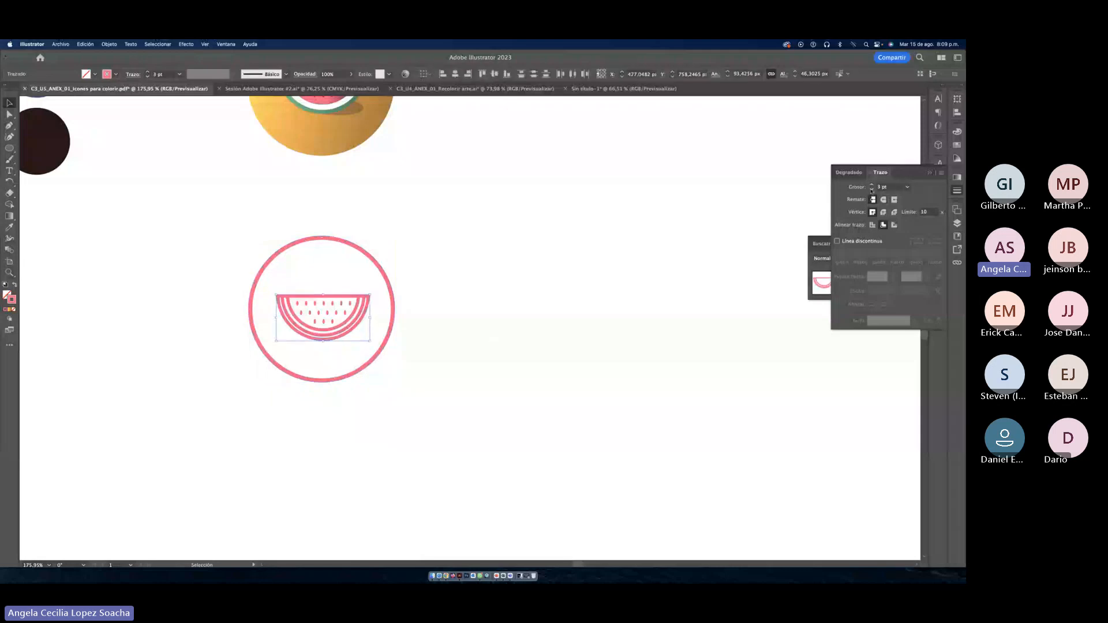
click(871, 189)
click(871, 189)
click(475, 349)
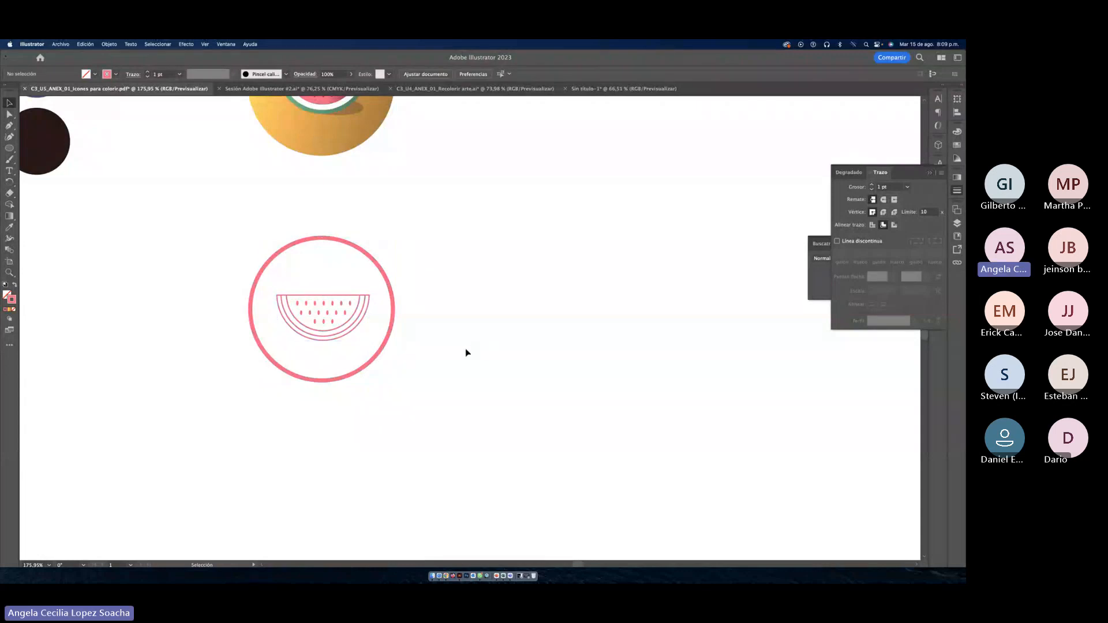
Step: Set the stroke weight of the slice's middle and outermost rind outlines to 2 pt
click(347, 330)
click(872, 185)
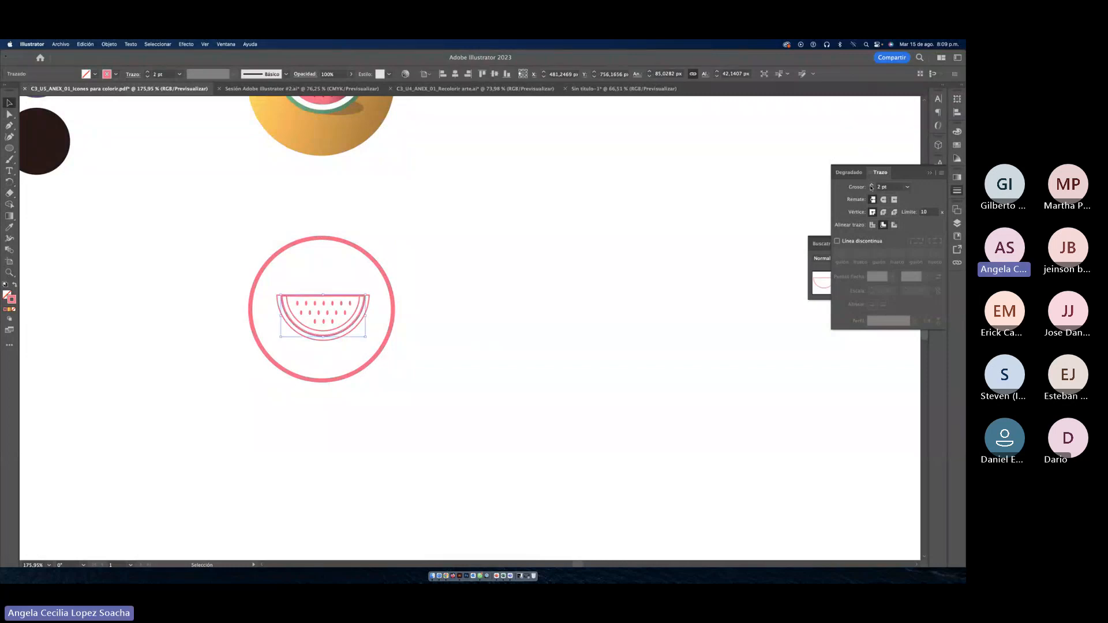
click(450, 353)
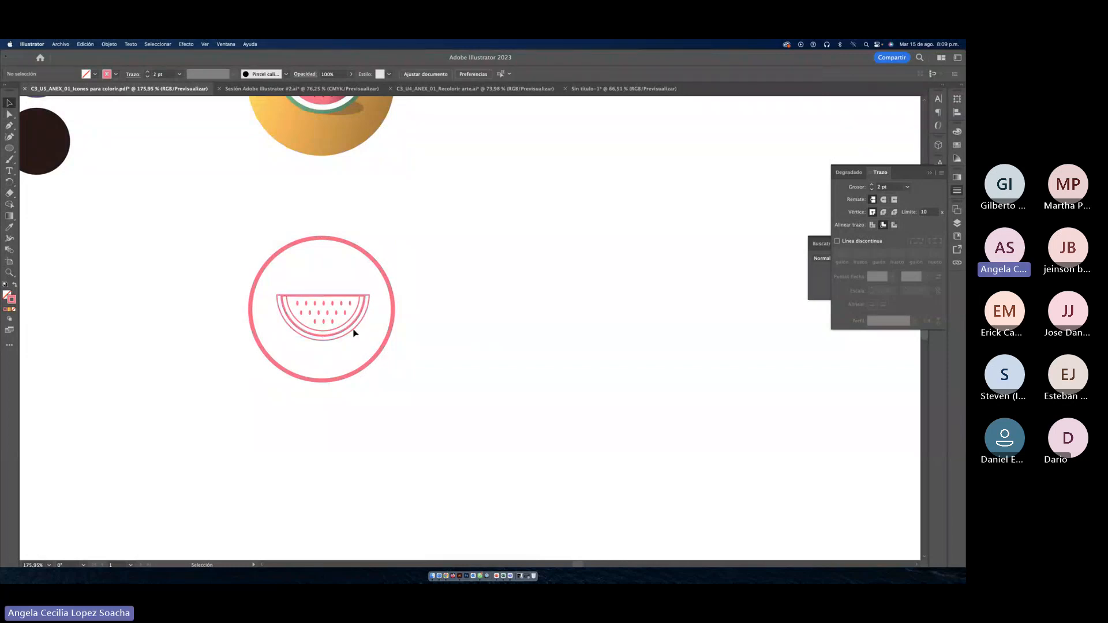
click(354, 333)
click(871, 185)
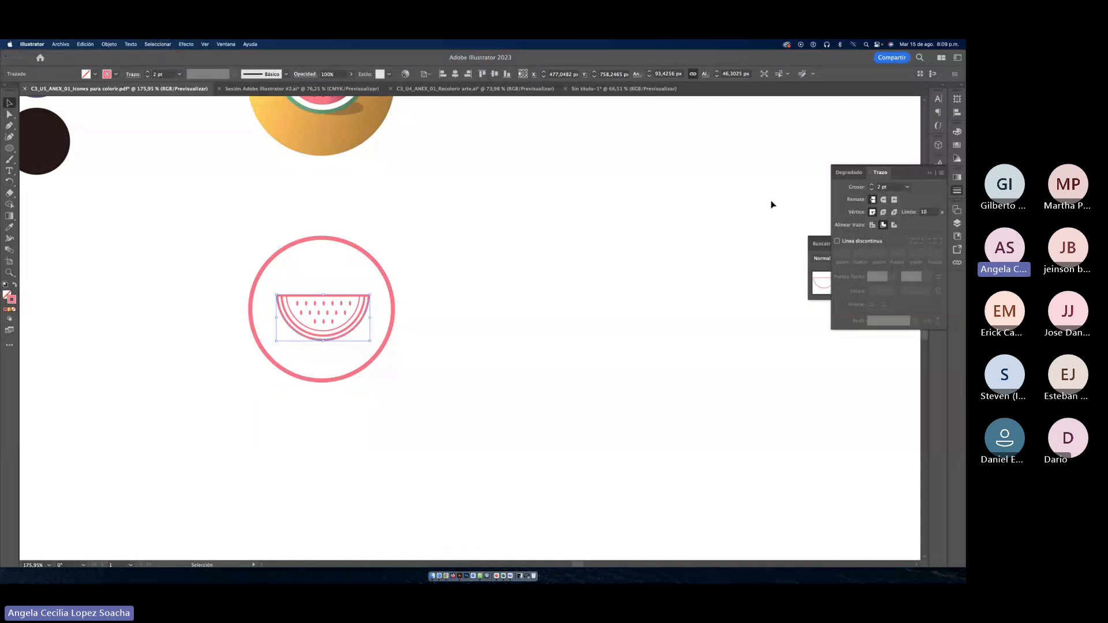
click(423, 329)
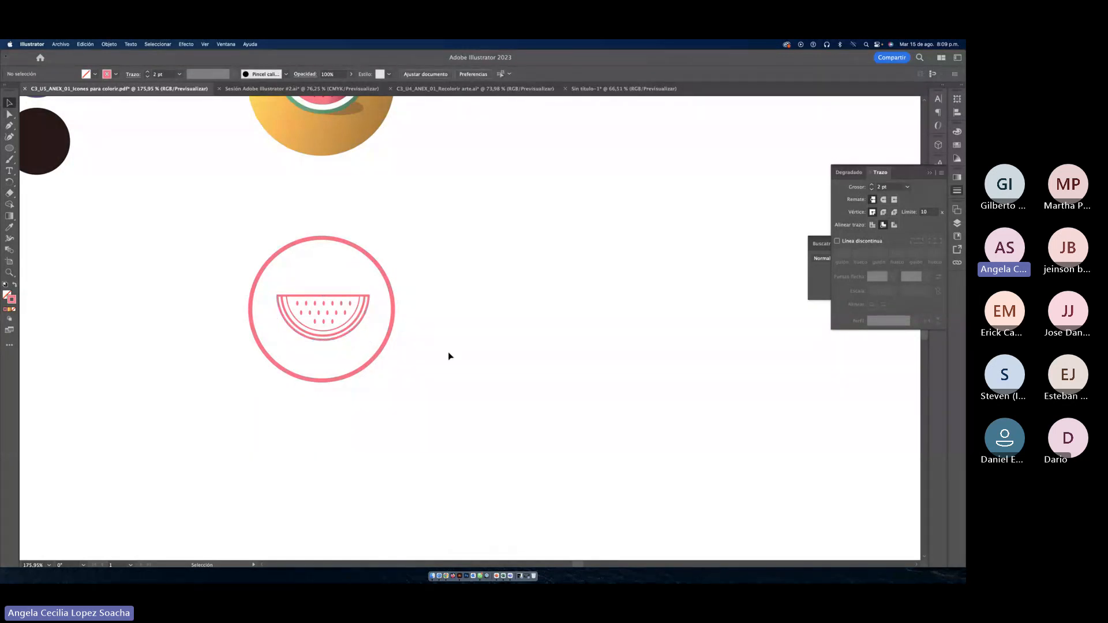
Step: Review the icon sheet with the solid-colour, gradient and outline watermelon versions beside the remaining uncoloured fruit icons
key(z)
alt+click(449, 352)
alt+click(425, 350)
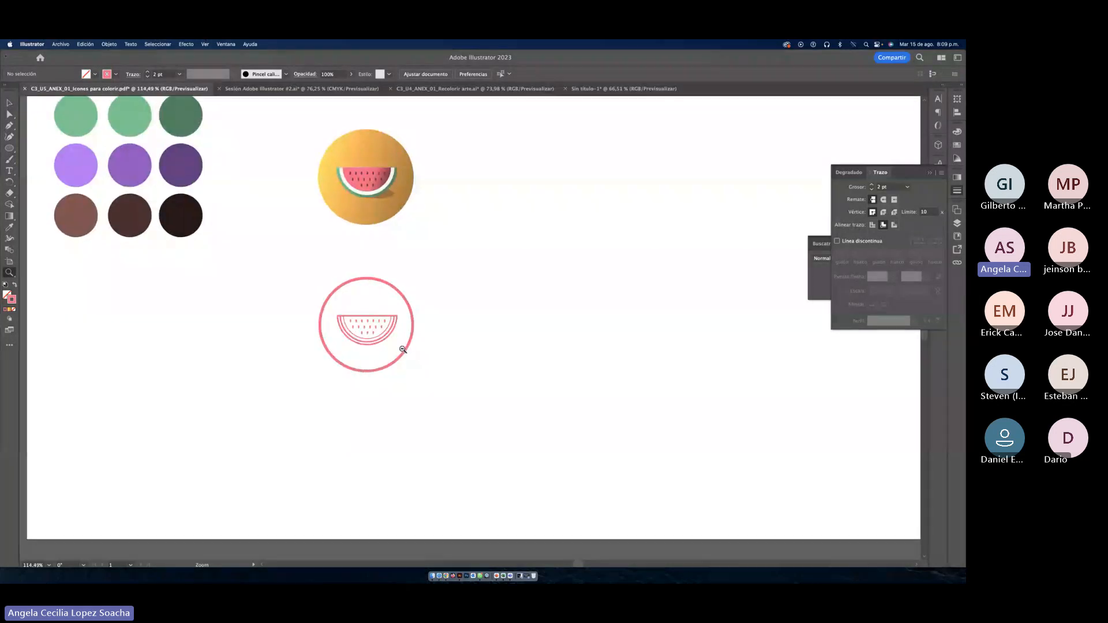
key(space)
drag(494, 276, 409, 410)
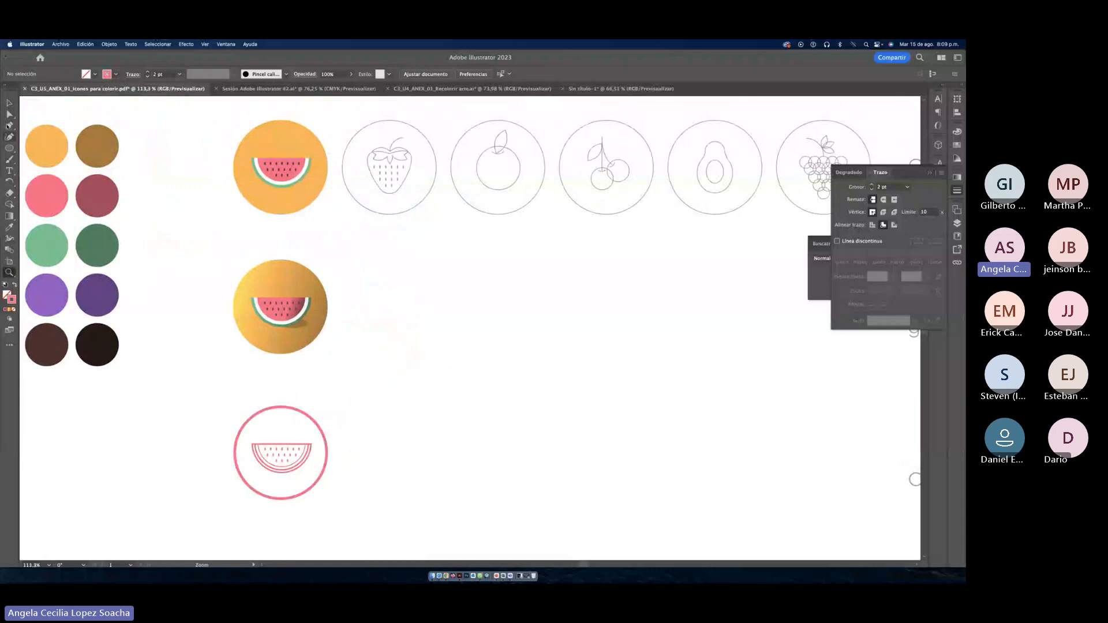
key(v)
scroll(448, 330, down, 1)
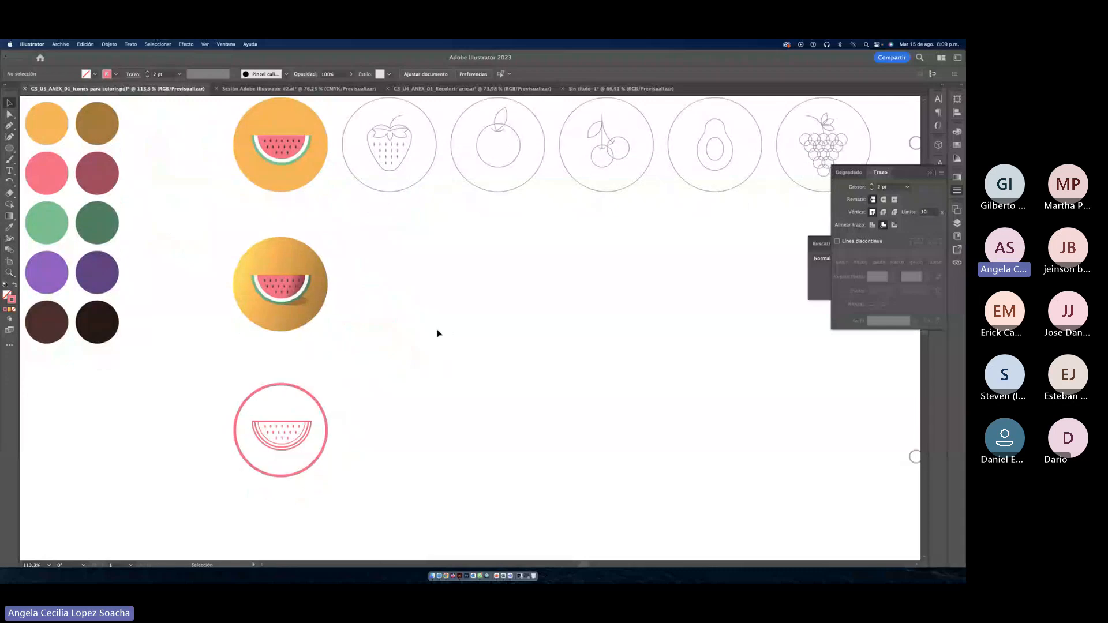
key(z)
drag(498, 354, 369, 373)
click(10, 105)
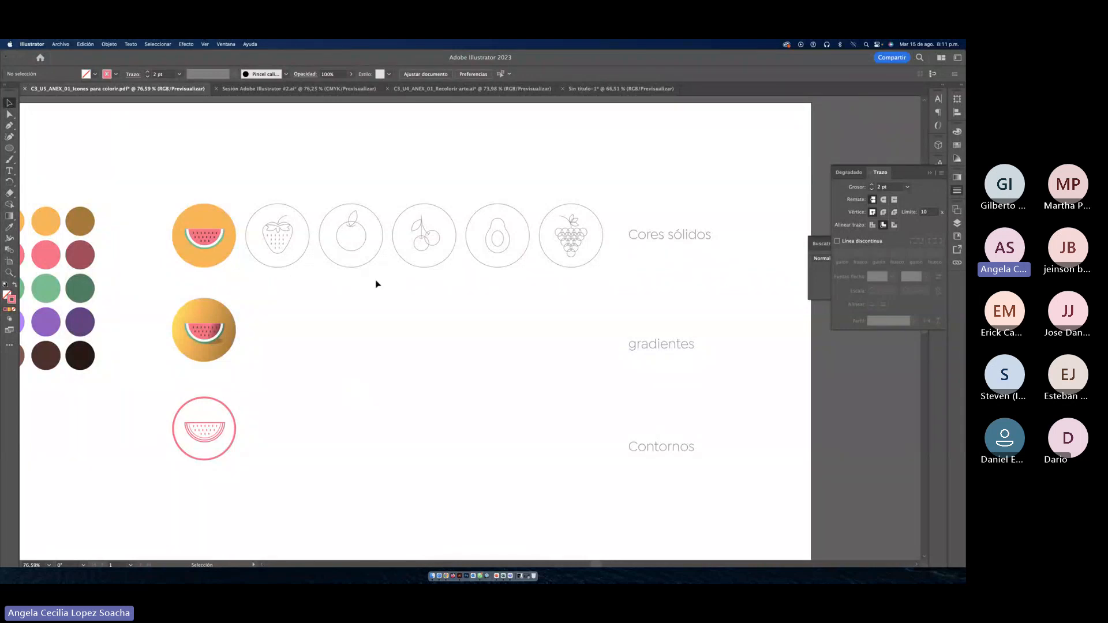
Step: Switch to the untitled document and delete its three coloured circles to empty the artboard
click(599, 89)
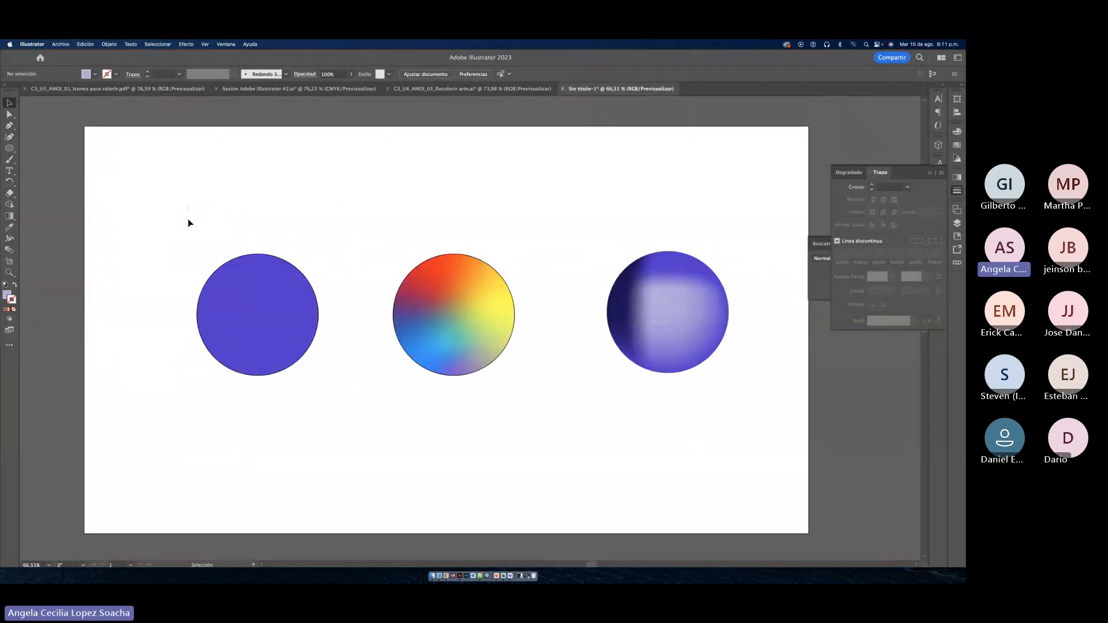
drag(188, 223, 759, 425)
key(Delete)
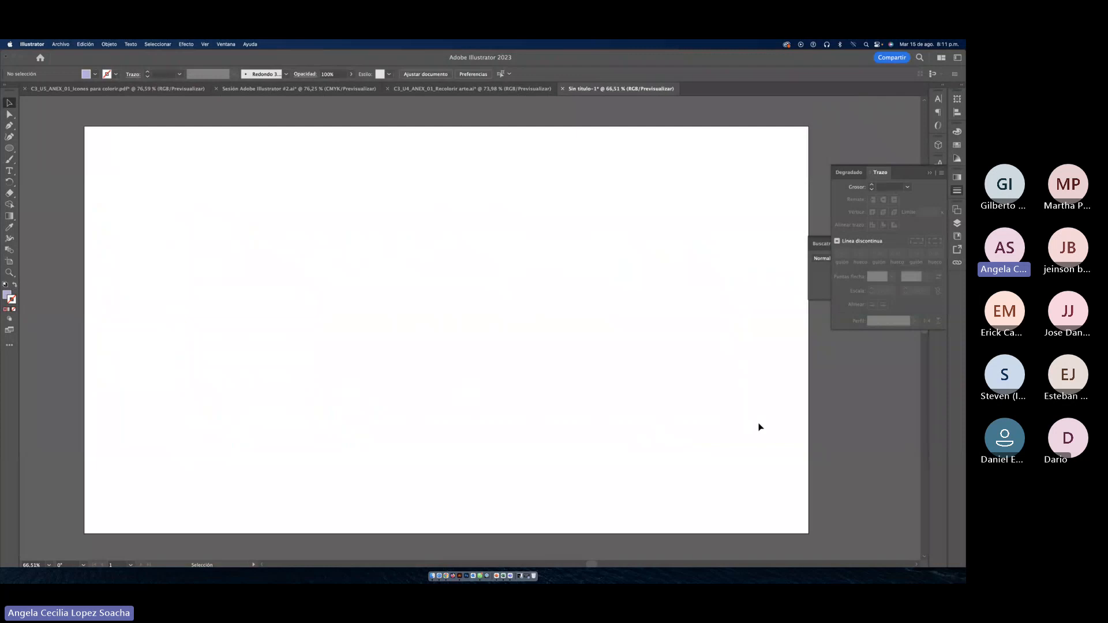
click(9, 127)
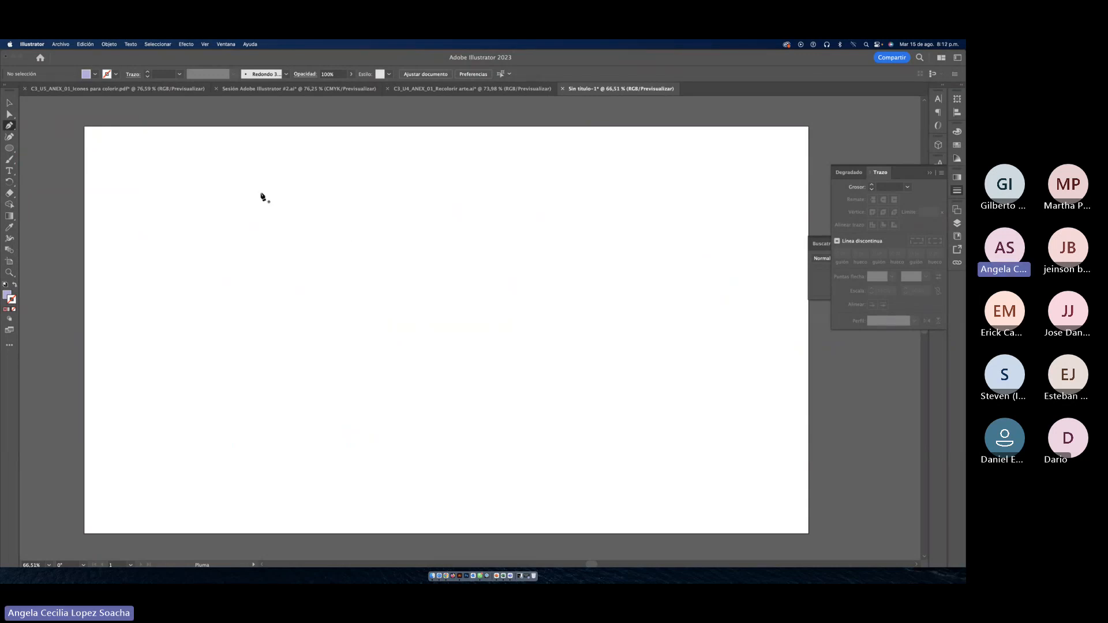
click(287, 312)
drag(286, 236, 368, 235)
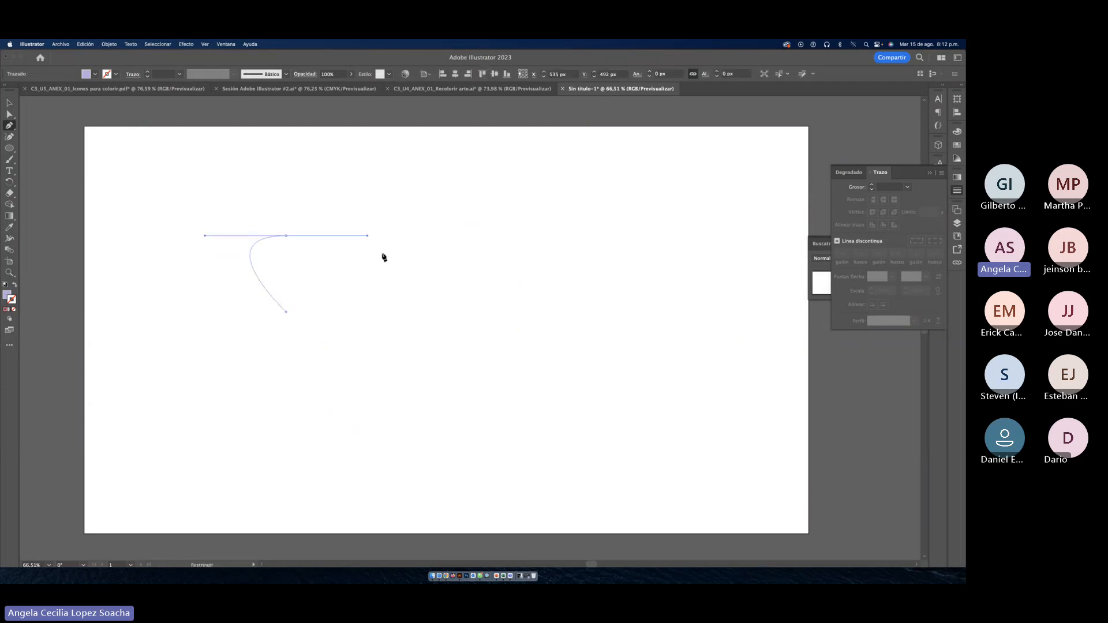
drag(394, 275, 419, 293)
drag(512, 231, 442, 191)
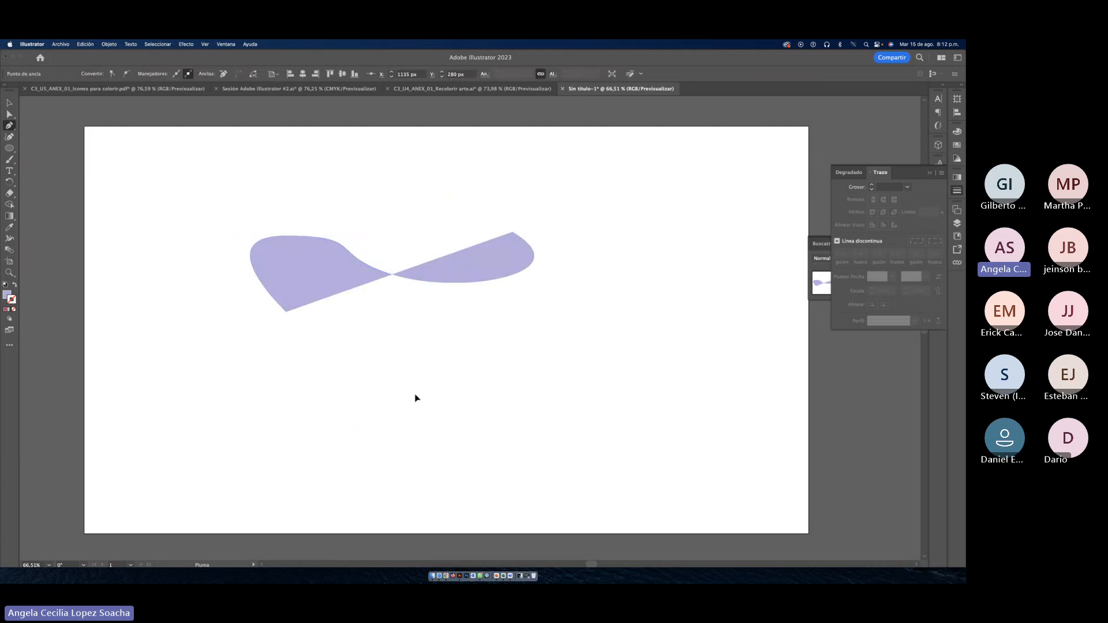
drag(398, 365, 469, 433)
drag(591, 398, 528, 214)
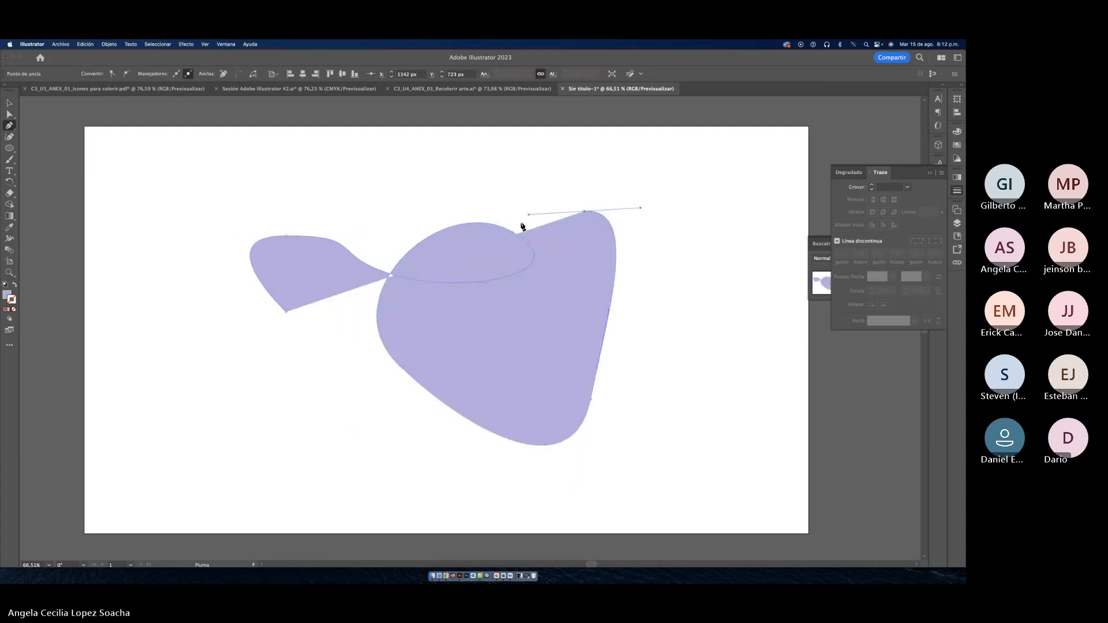
key(super+z)
key(super+z)
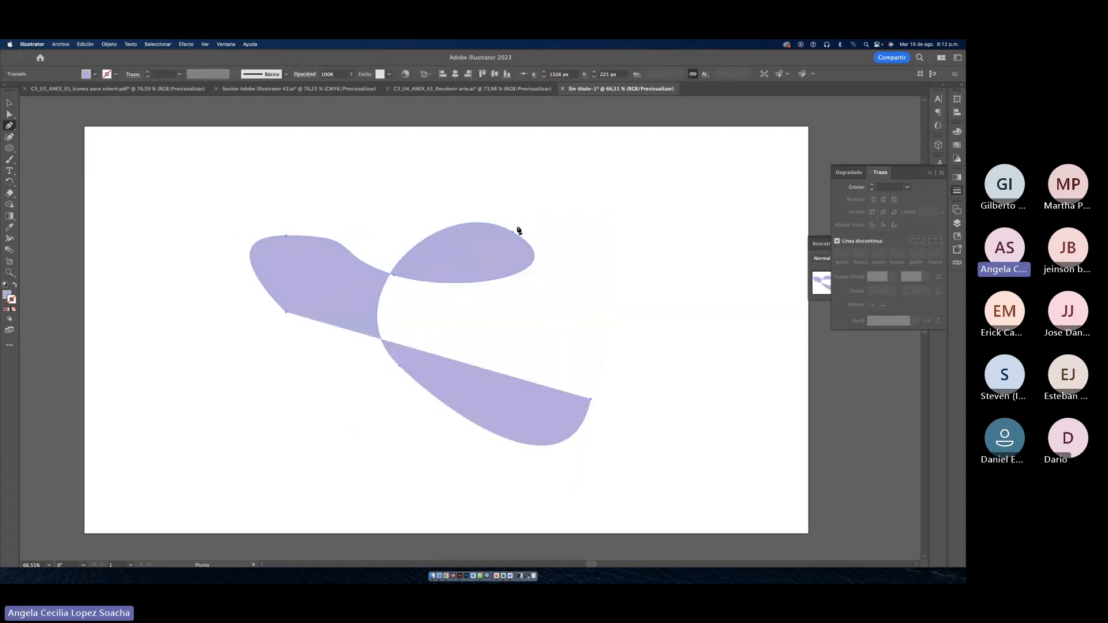
key(Delete)
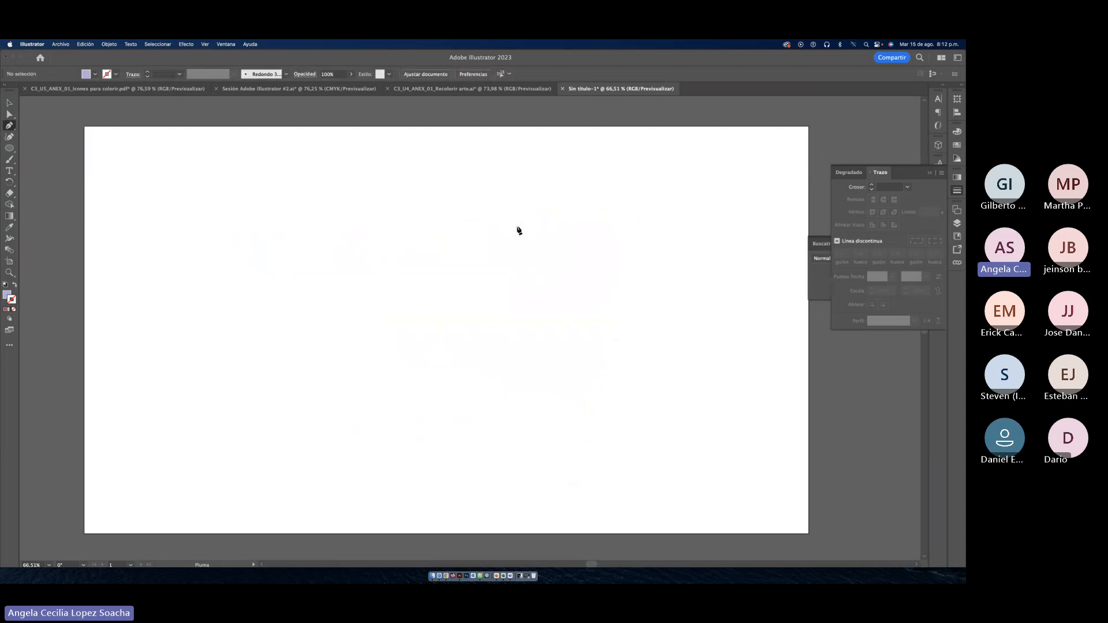
Step: Set the default fill to none and the stroke colour to vivid blue-violet 4528EA
click(7, 295)
click(14, 310)
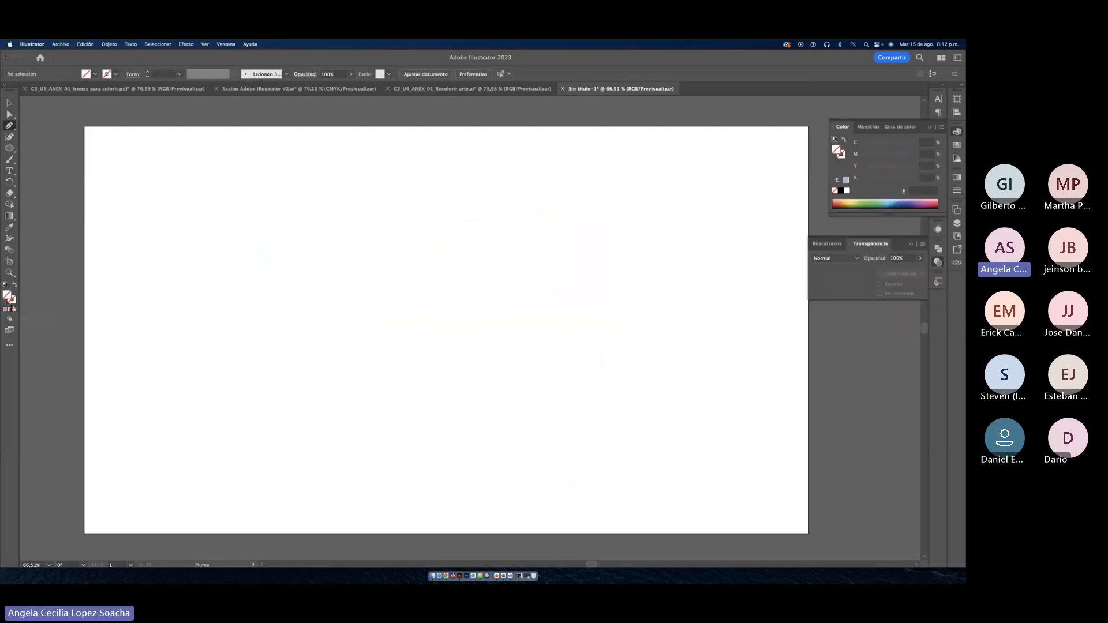
click(5, 310)
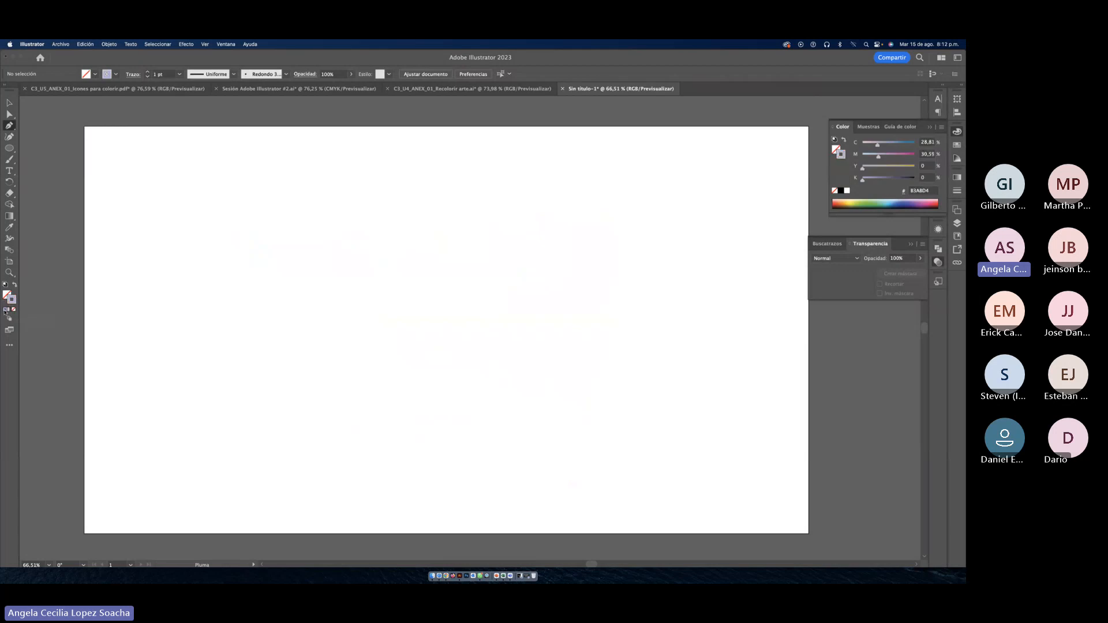
double_click(11, 300)
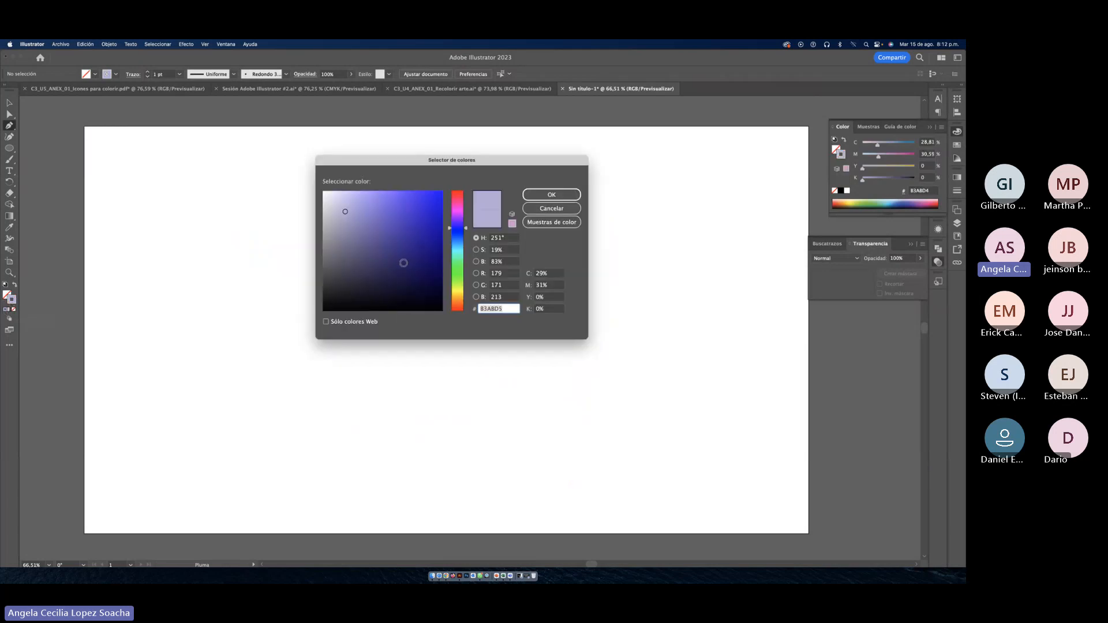
click(420, 200)
click(565, 198)
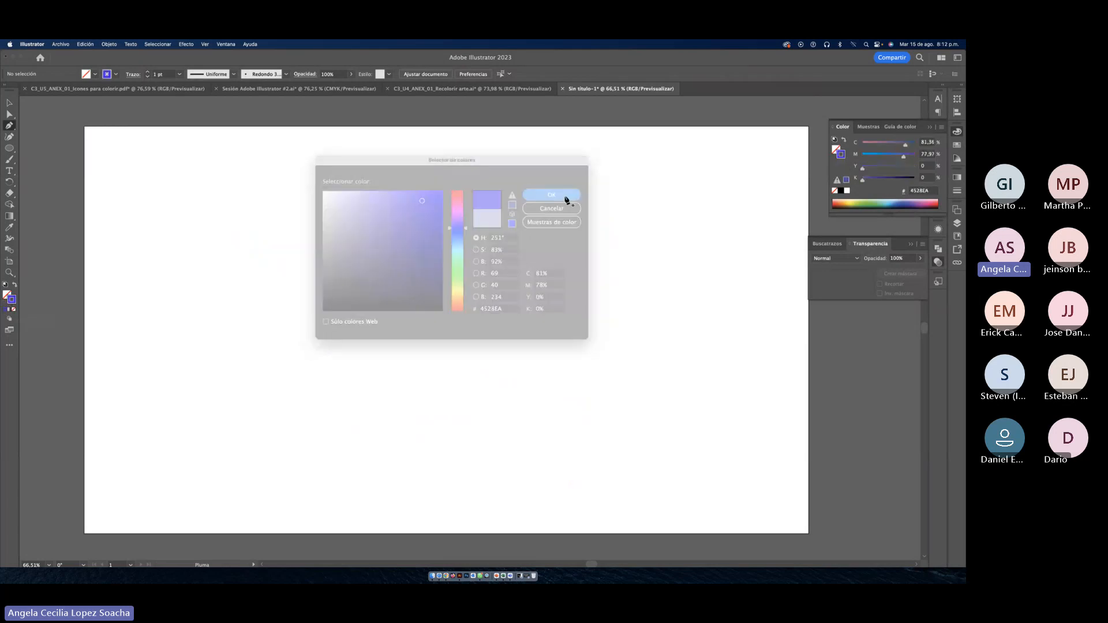
key(z)
click(375, 240)
drag(375, 241, 418, 253)
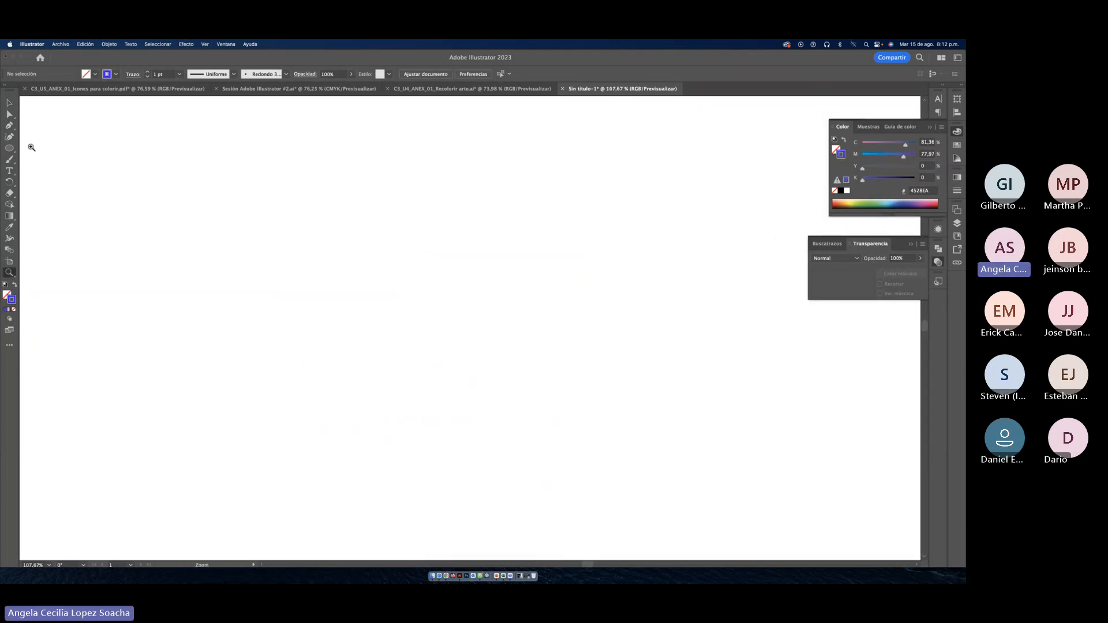
click(9, 102)
click(9, 125)
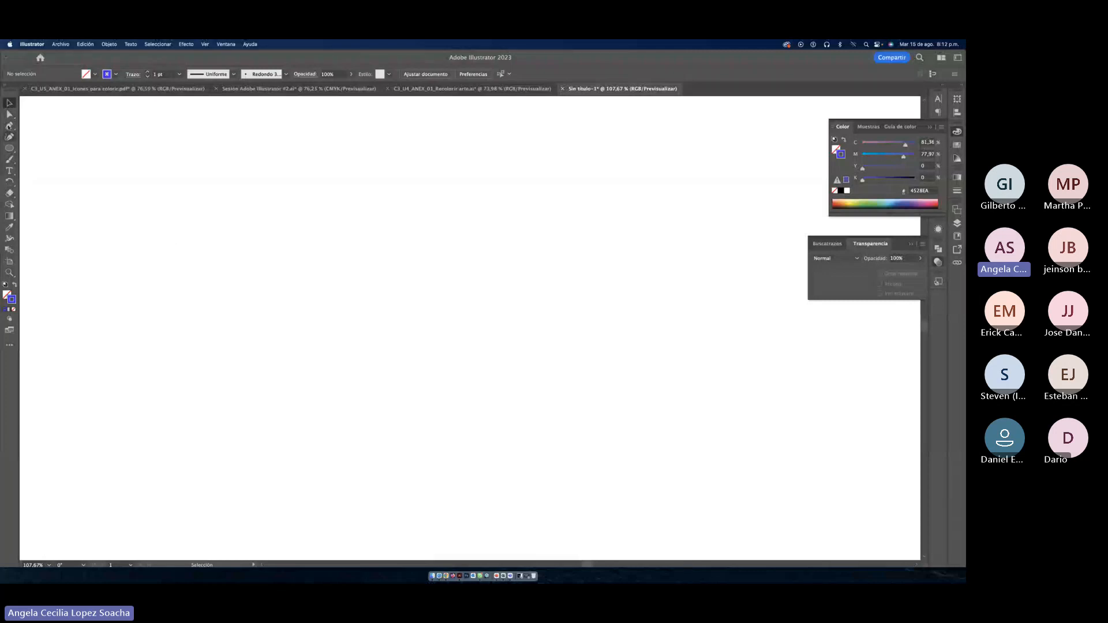
click(216, 268)
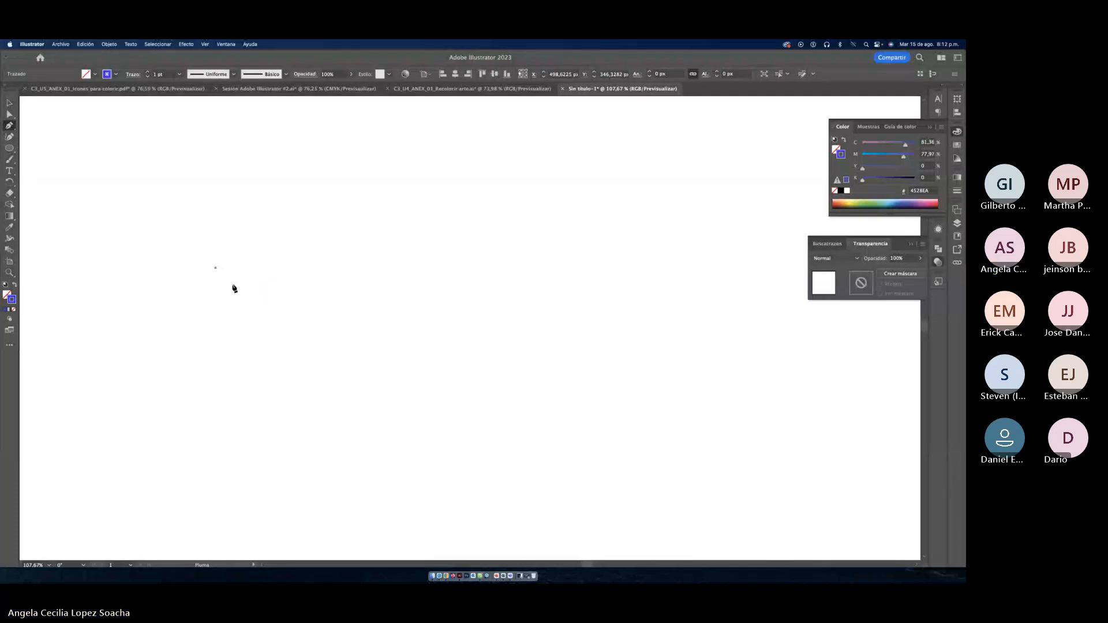
key(z)
drag(237, 284, 317, 312)
drag(218, 233, 361, 275)
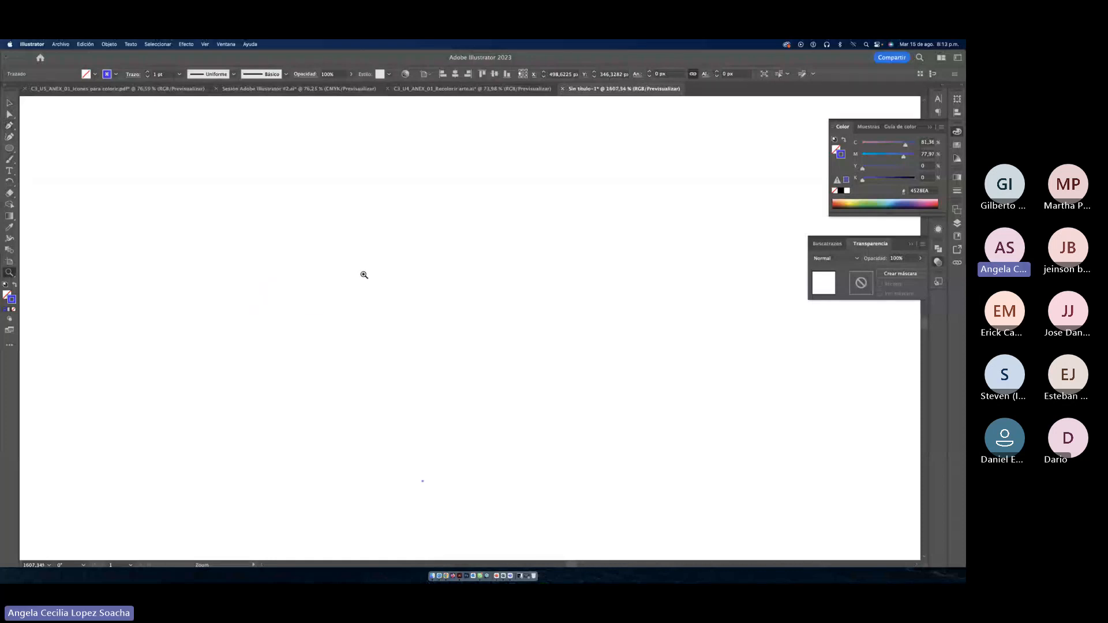
key(v)
drag(112, 200, 573, 495)
key(Delete)
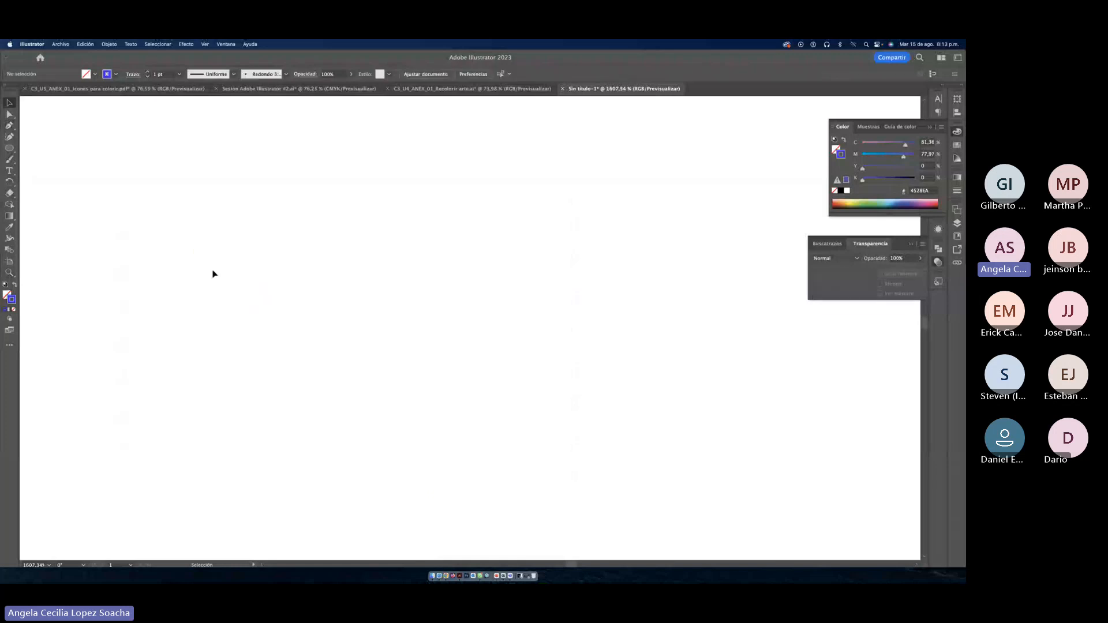
Step: Draw a straight, slightly descending segment with the Pen tool on the empty artboard
click(9, 125)
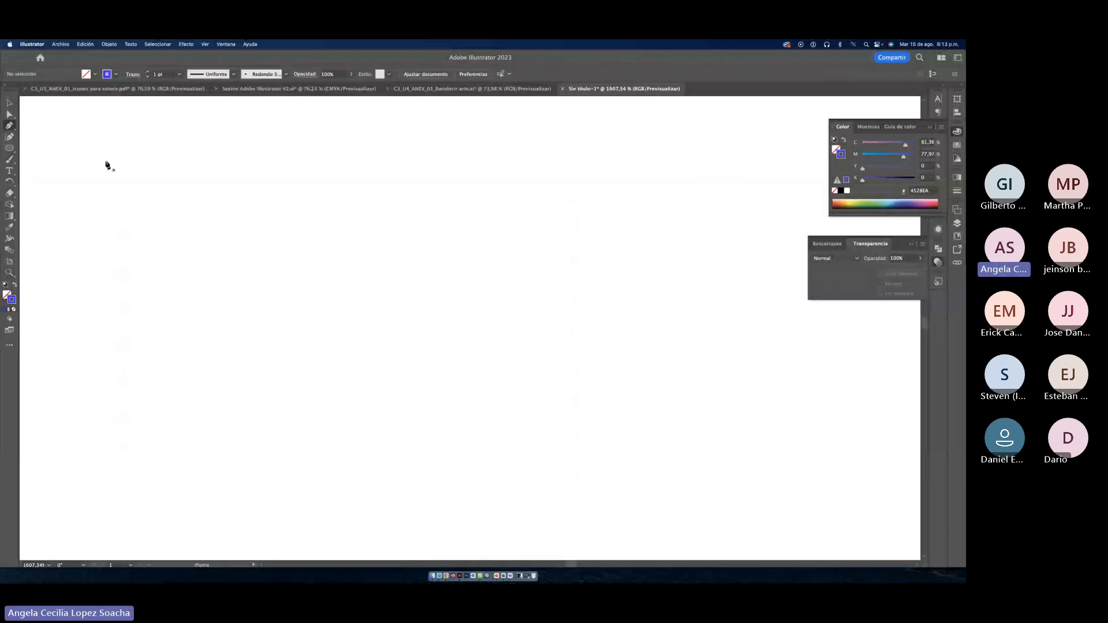
click(307, 249)
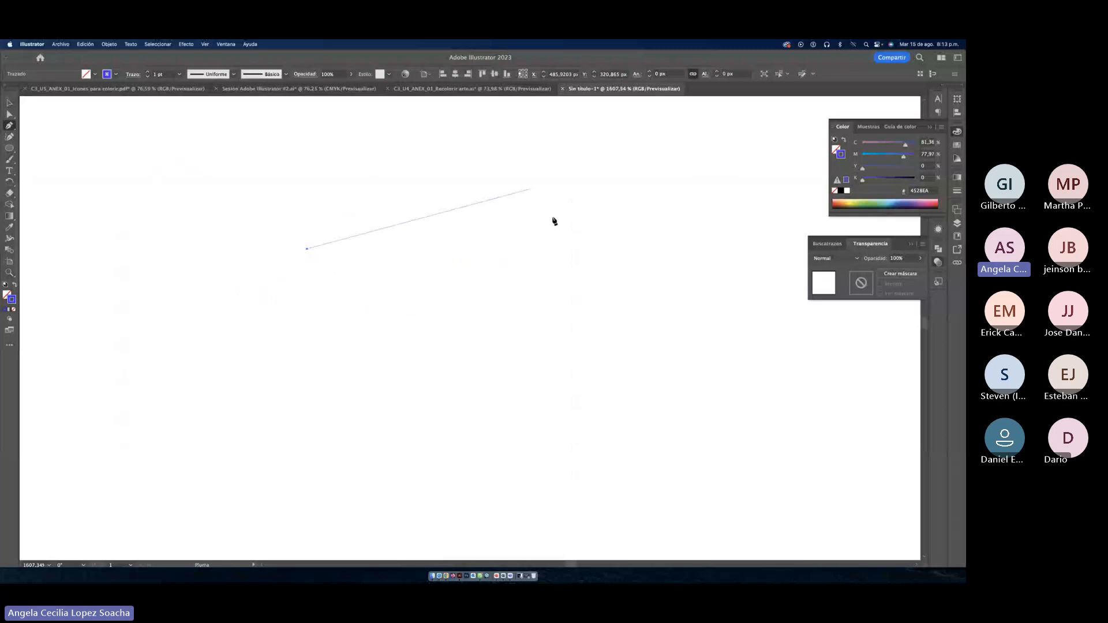
click(602, 301)
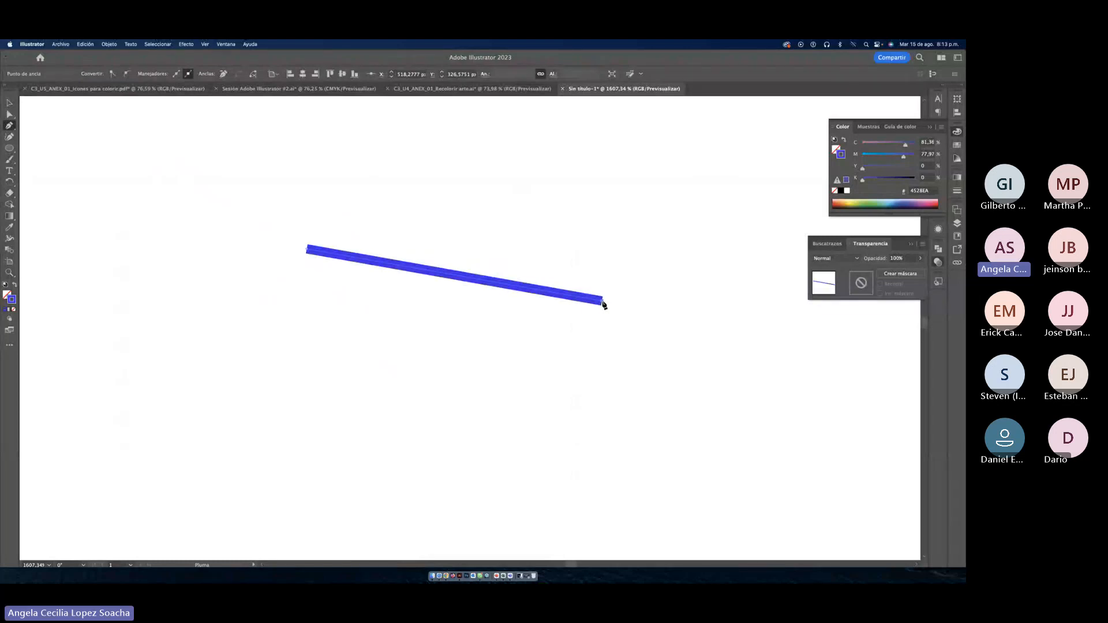
Step: Continue the straight segment with two curved Pen tool segments that loop up and back across the line
scroll(604, 305, right, 4)
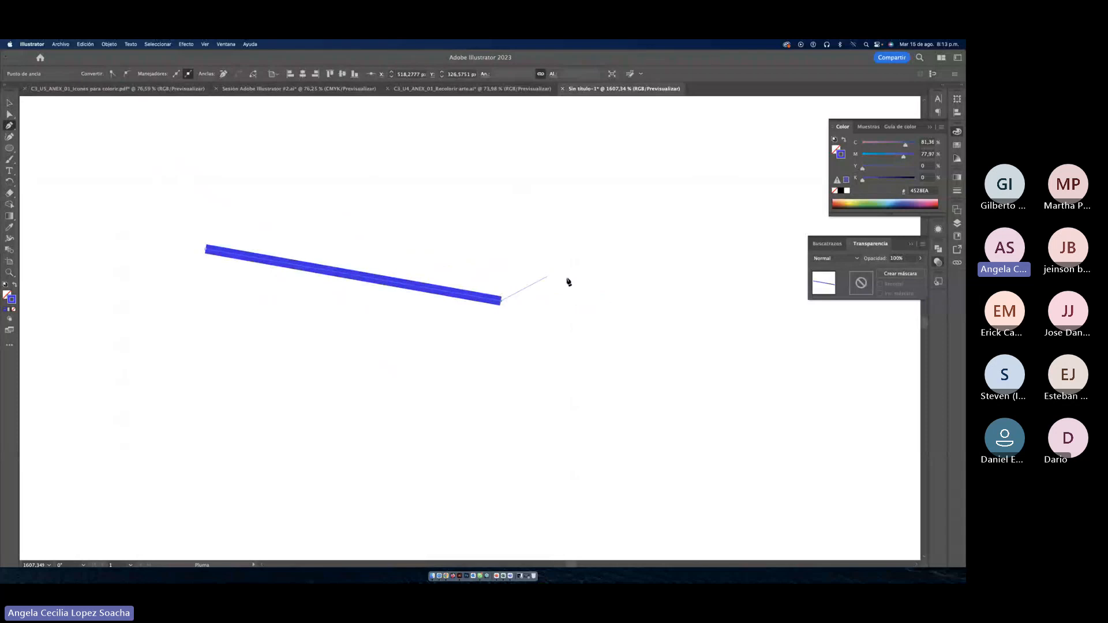
scroll(657, 229, right, 7)
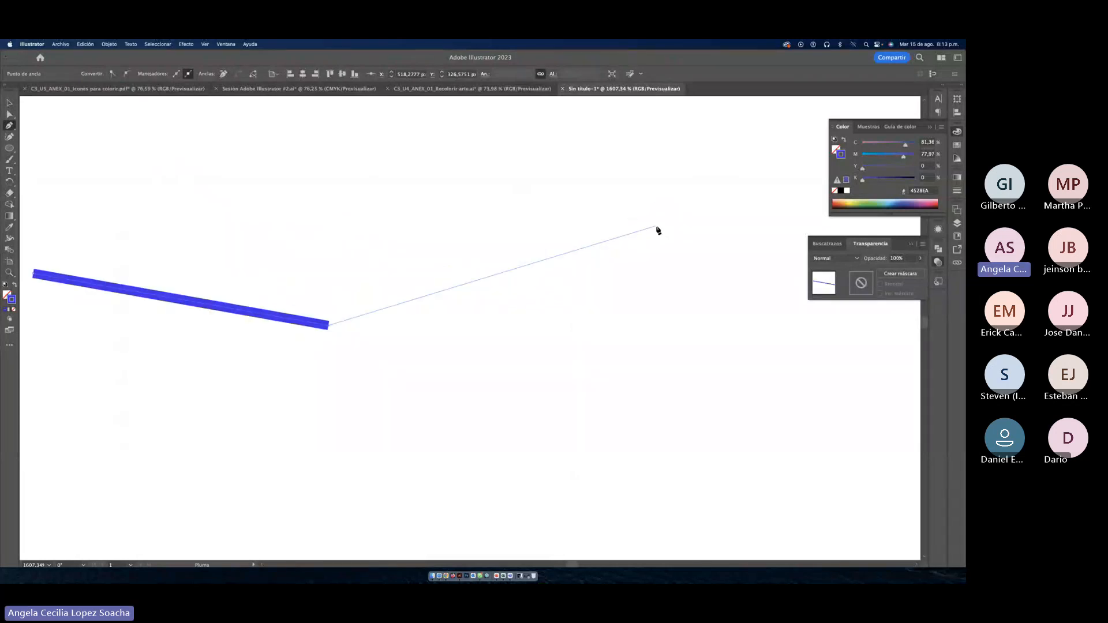
scroll(658, 230, right, 1)
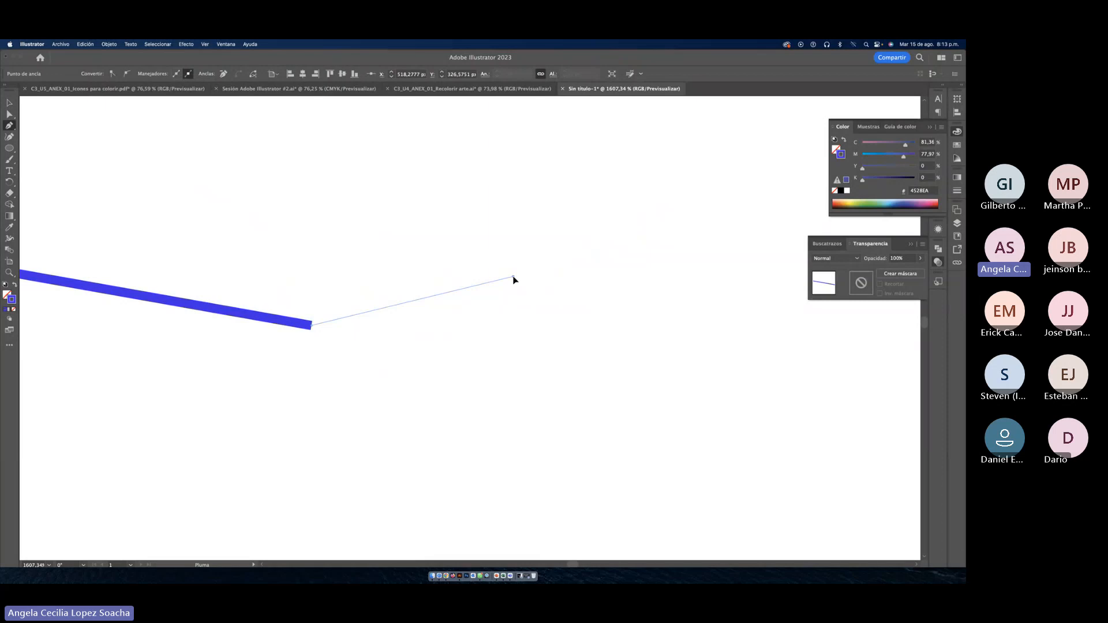
mouse_move(513, 277)
mouse_down()
mouse_move(537, 232)
mouse_move(534, 192)
mouse_move(509, 167)
mouse_move(539, 176)
mouse_move(579, 231)
mouse_move(610, 402)
mouse_move(755, 335)
mouse_move(336, 301)
mouse_move(306, 235)
mouse_move(314, 188)
mouse_move(359, 173)
mouse_move(492, 173)
mouse_move(507, 228)
mouse_move(529, 240)
mouse_move(482, 250)
mouse_move(355, 217)
mouse_move(416, 183)
mouse_move(461, 186)
mouse_up()
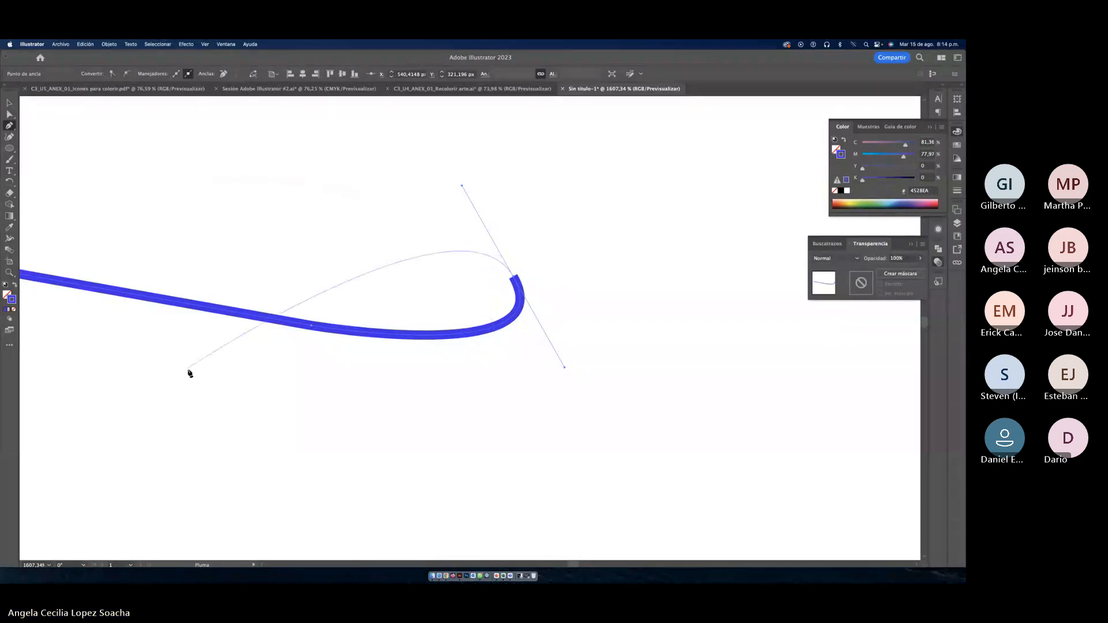
mouse_move(187, 374)
mouse_down()
mouse_move(182, 556)
mouse_move(193, 373)
mouse_up()
drag(341, 321, 331, 458)
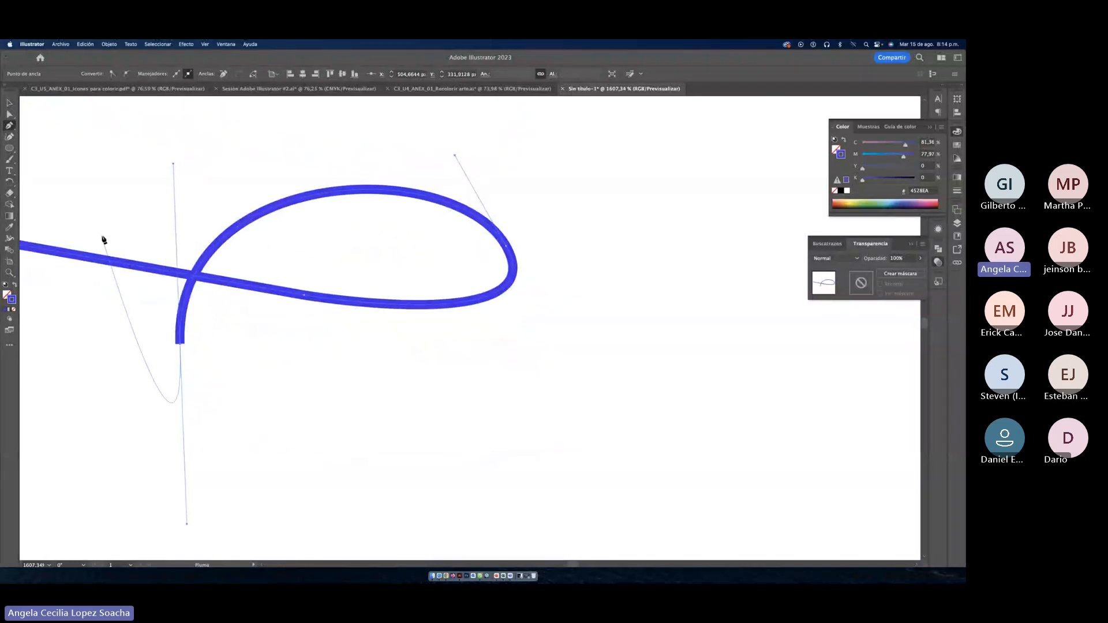
Step: Reshape the loop with Direct Selection by adjusting its curve handles and moving the joint with the straight segment slightly down and left
click(9, 115)
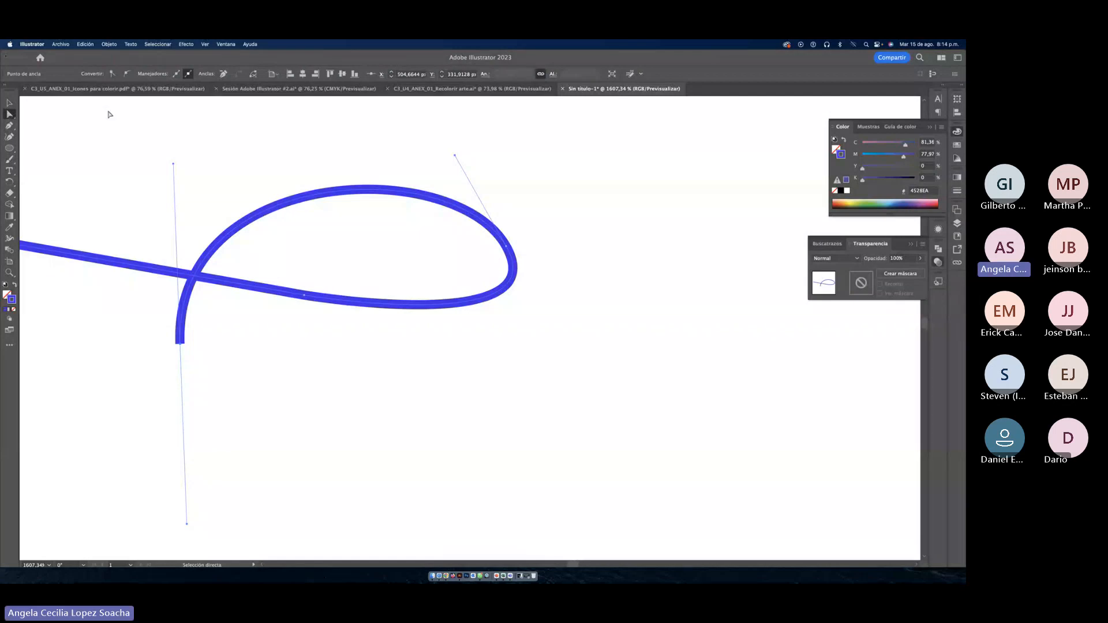
drag(173, 165, 165, 202)
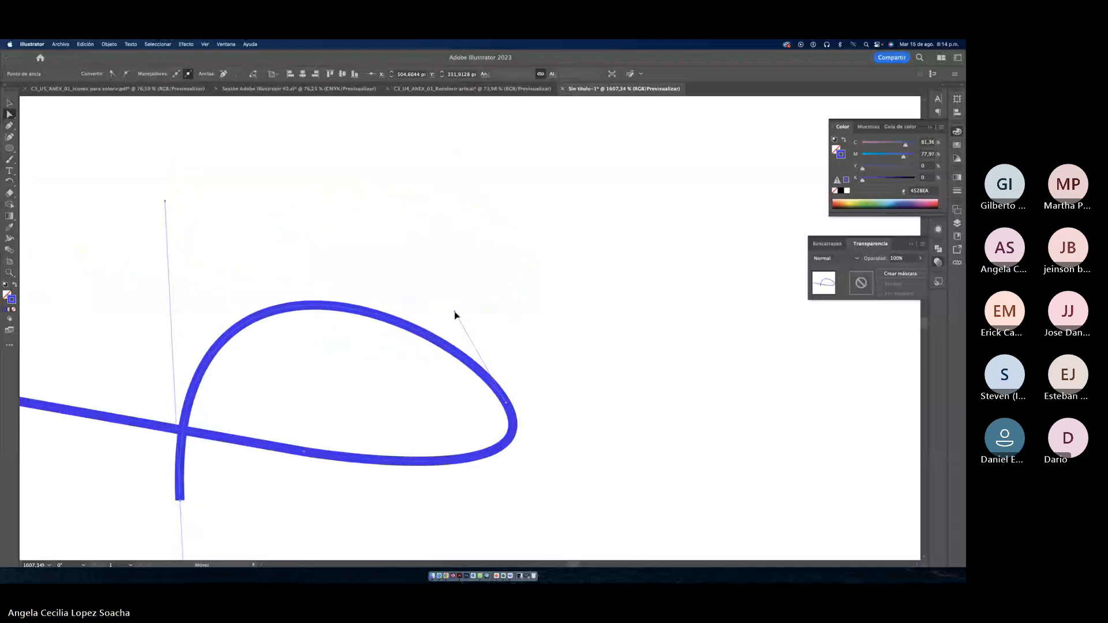
drag(454, 312, 513, 251)
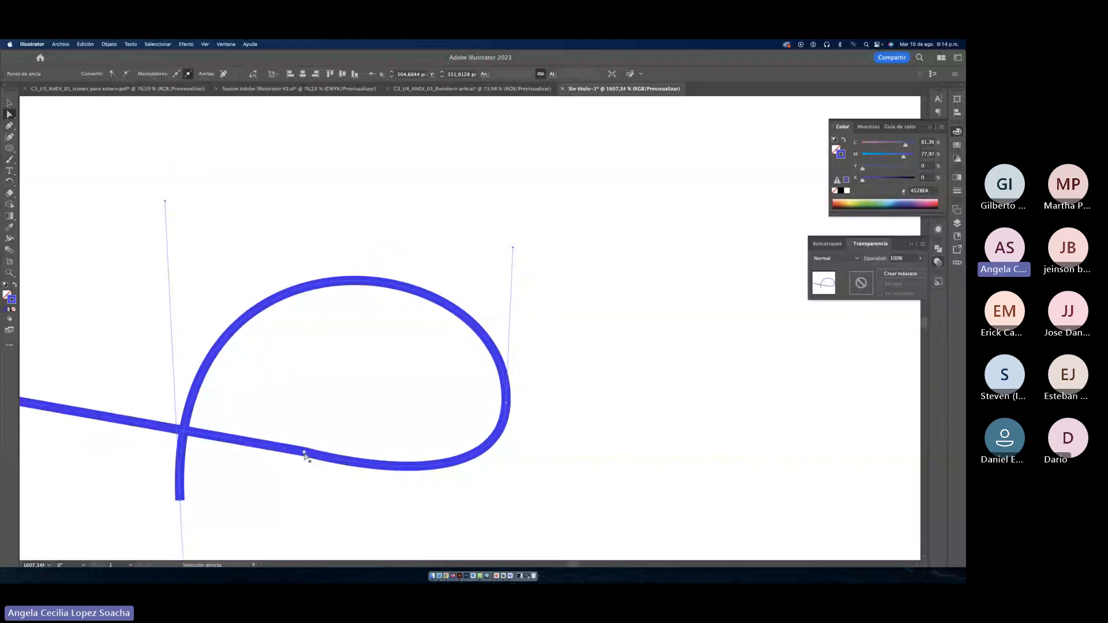
drag(304, 453, 284, 475)
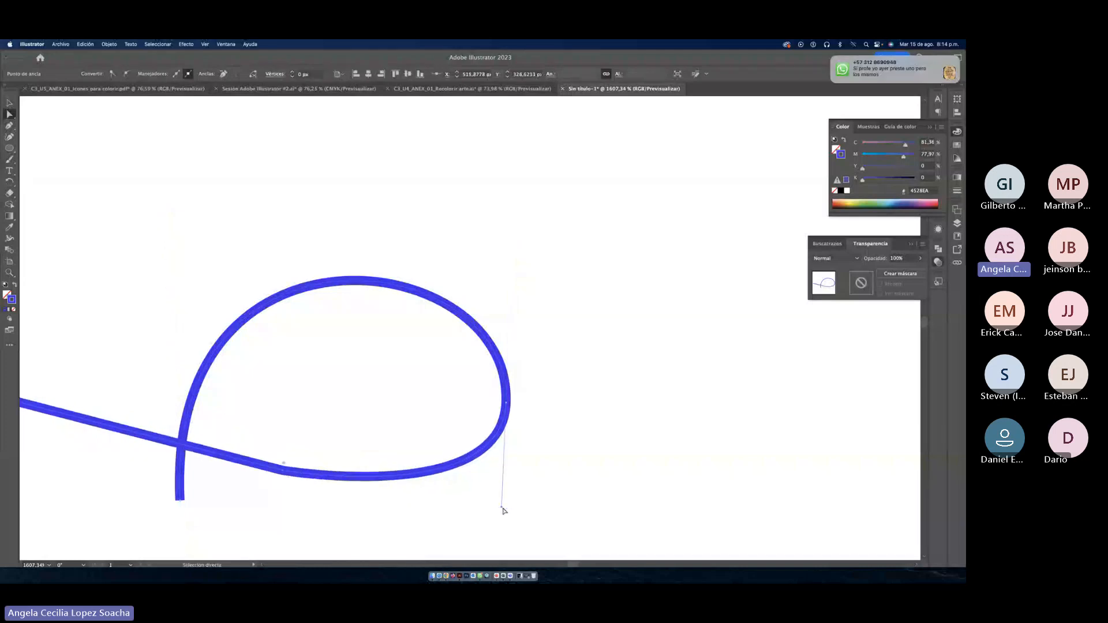
drag(502, 507, 498, 521)
Step: Shorten the lower direction handle of the loop's end anchor
click(179, 500)
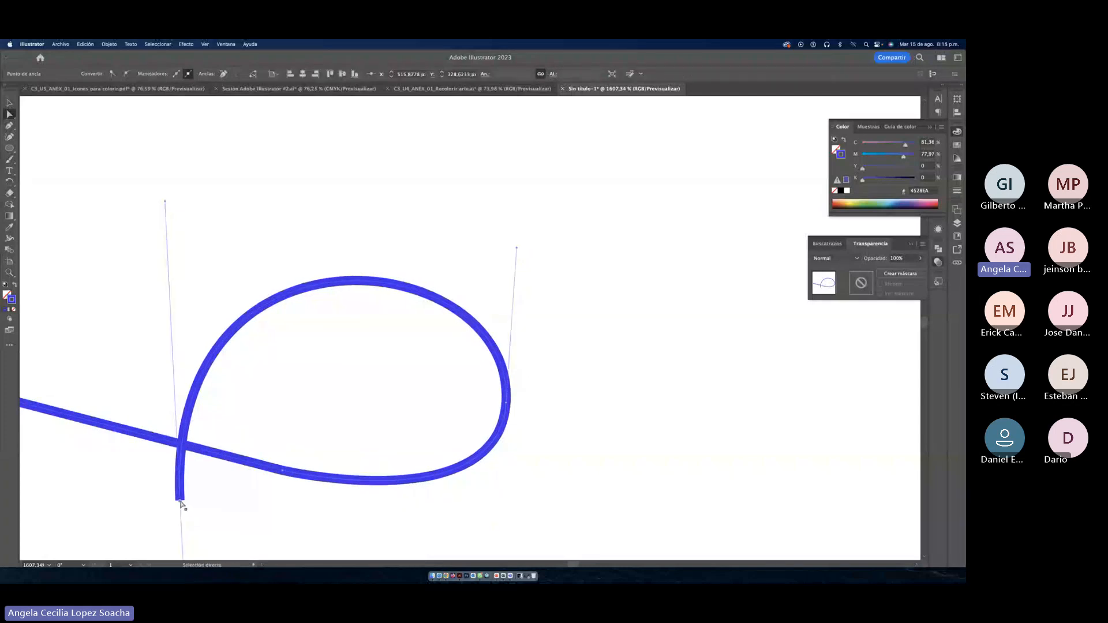
scroll(208, 476, down, 3)
scroll(212, 468, down, 4)
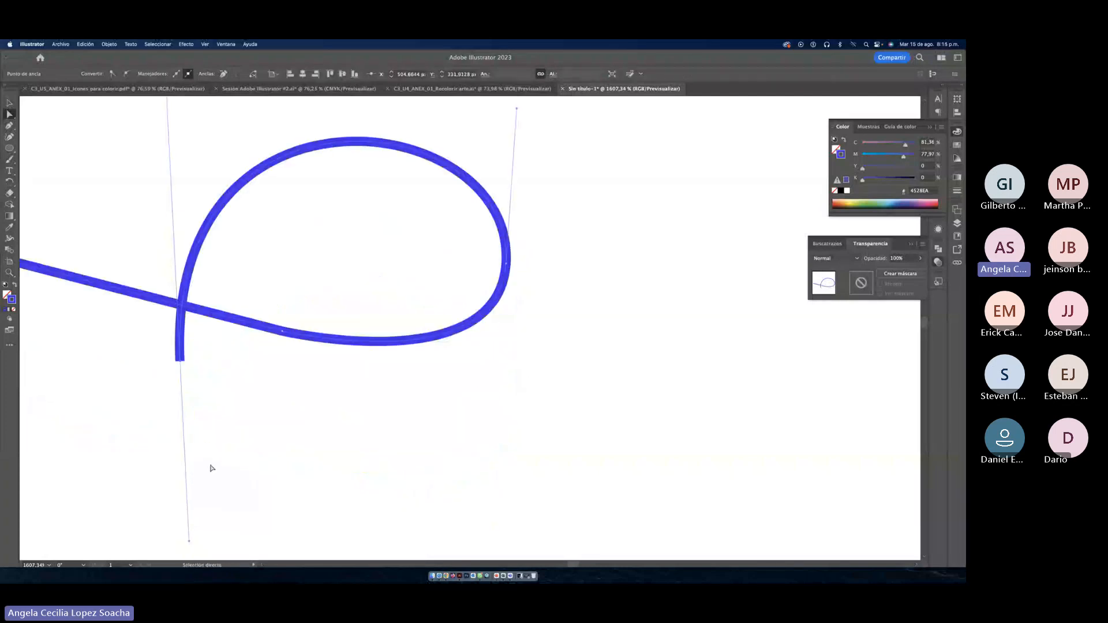
scroll(211, 468, down, 3)
drag(189, 489, 185, 408)
scroll(233, 420, up, 6)
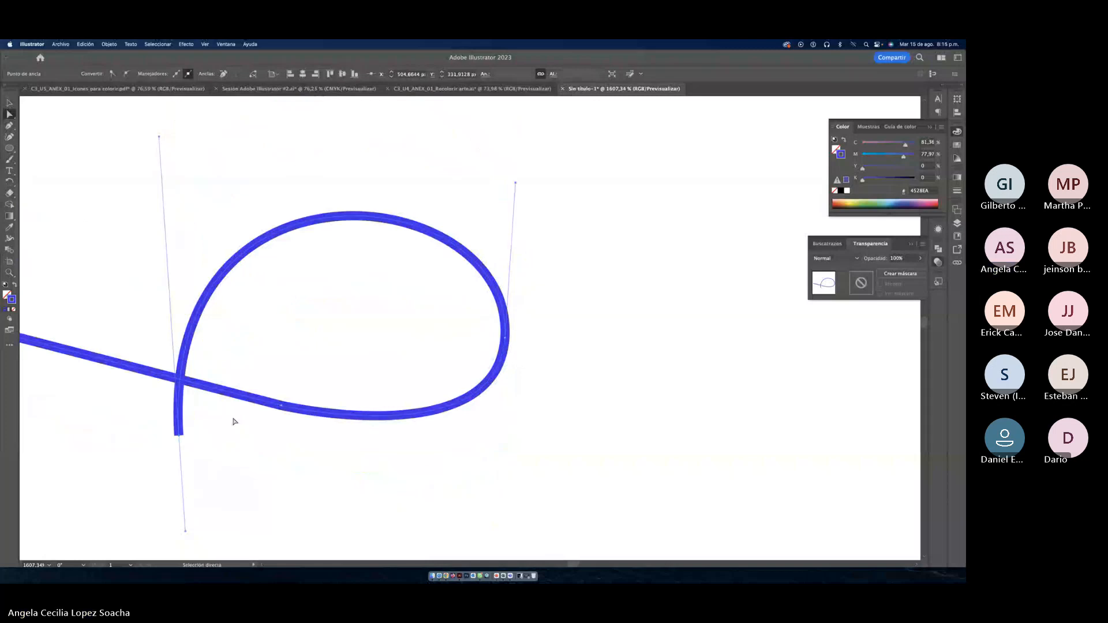
Step: Start a separate Pen tool path right of the loop with a nearly horizontal segment followed by a nearly vertical one rising from its end
scroll(234, 420, right, 5)
click(10, 126)
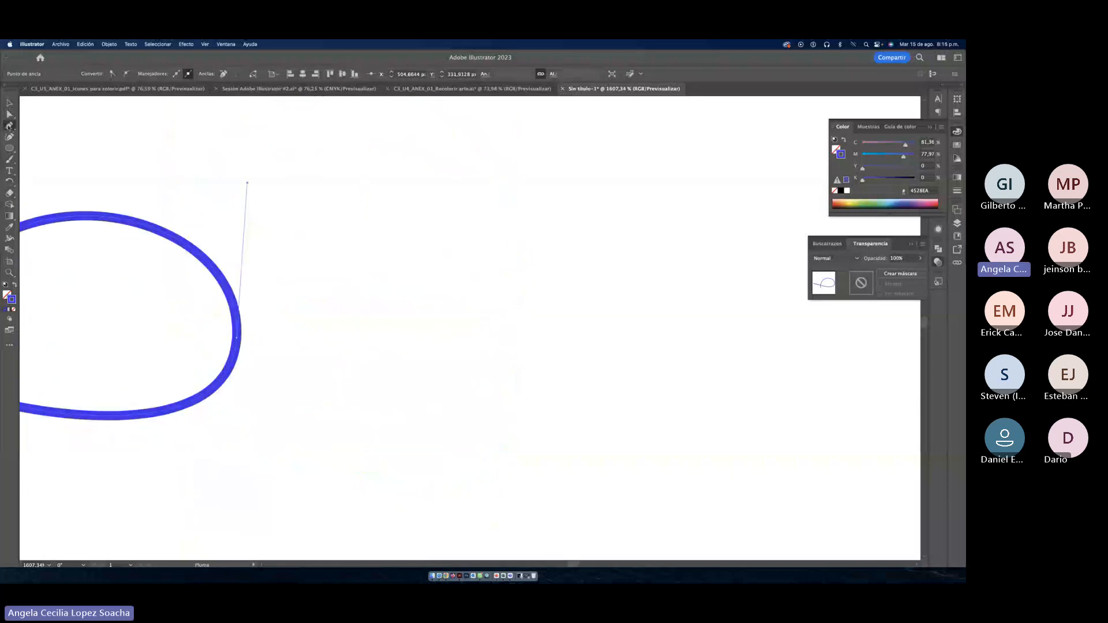
scroll(347, 363, right, 3)
click(213, 356)
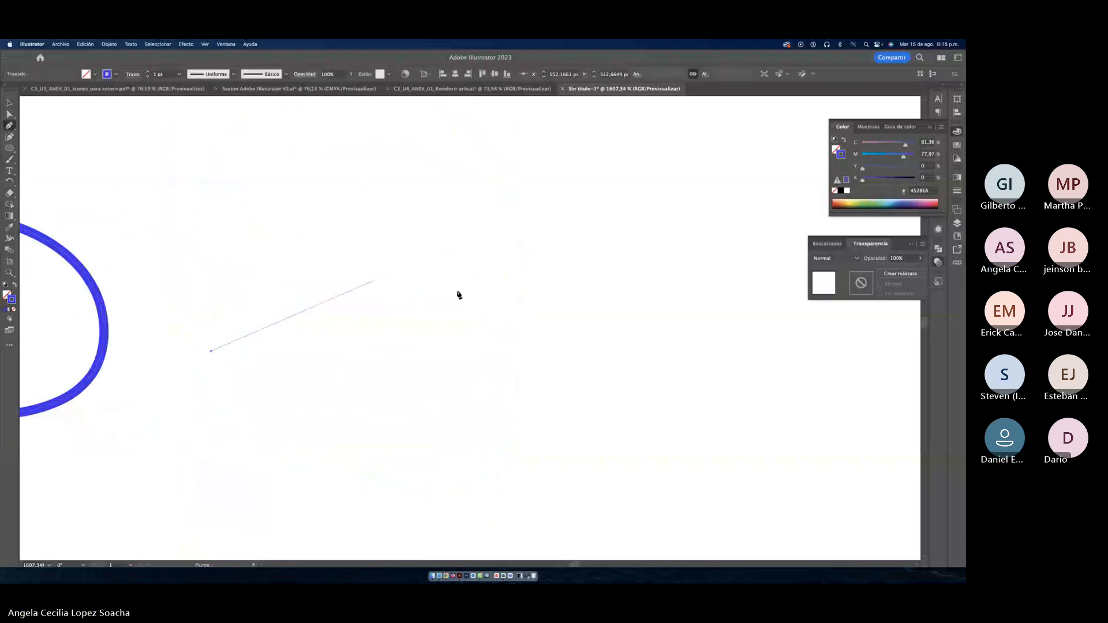
click(422, 351)
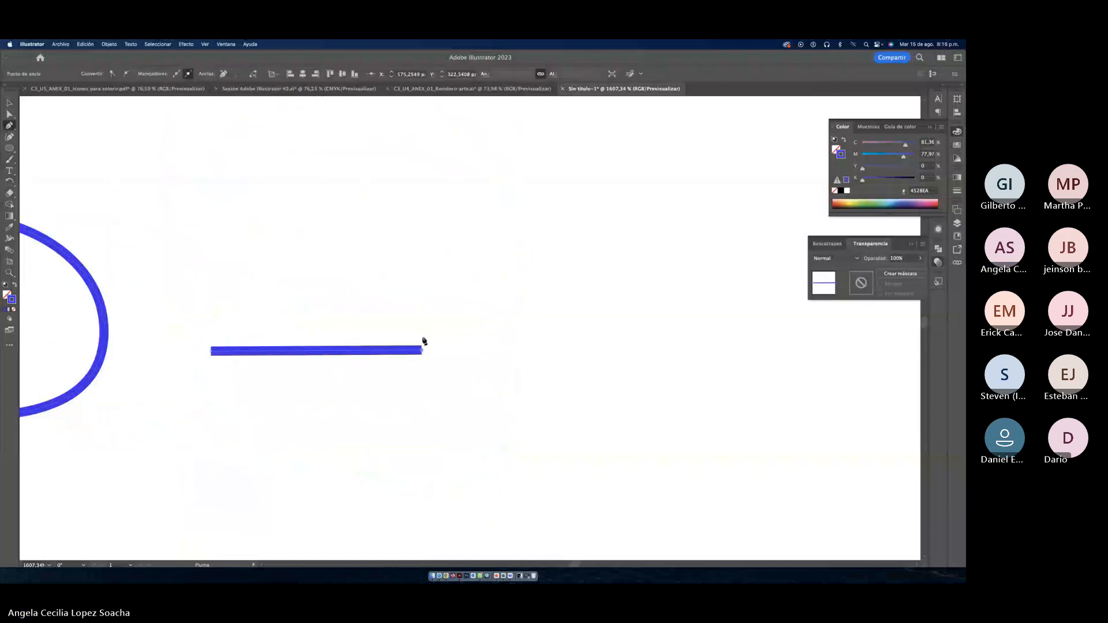
click(428, 181)
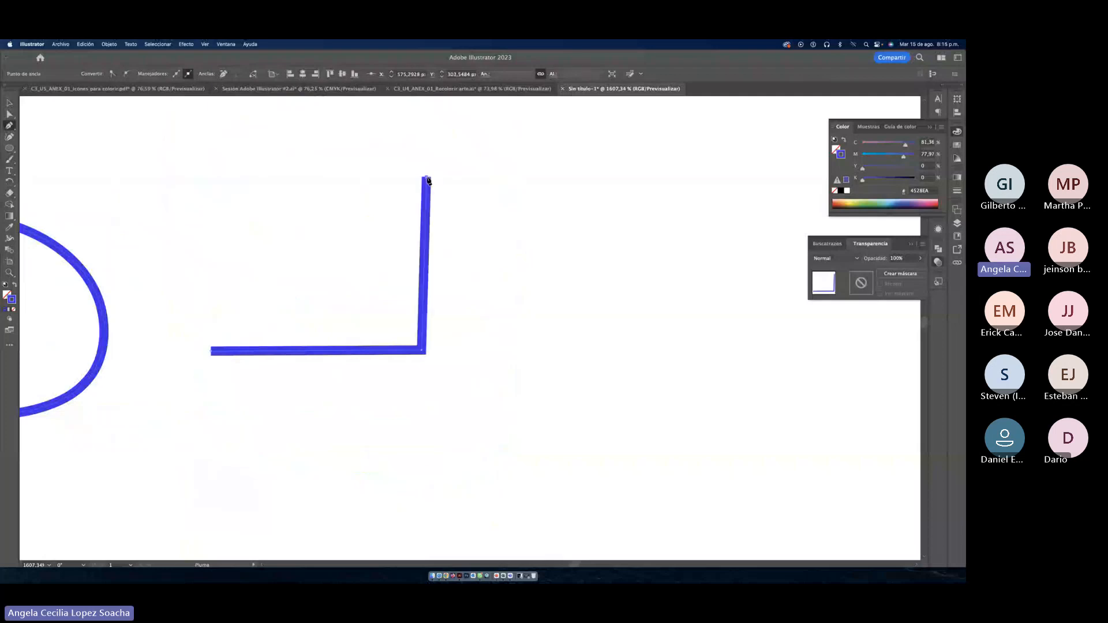
Step: Extend the angular path with a rounded arch and a second curve that turns down and back inward
scroll(427, 180, up, 2)
scroll(428, 180, right, 10)
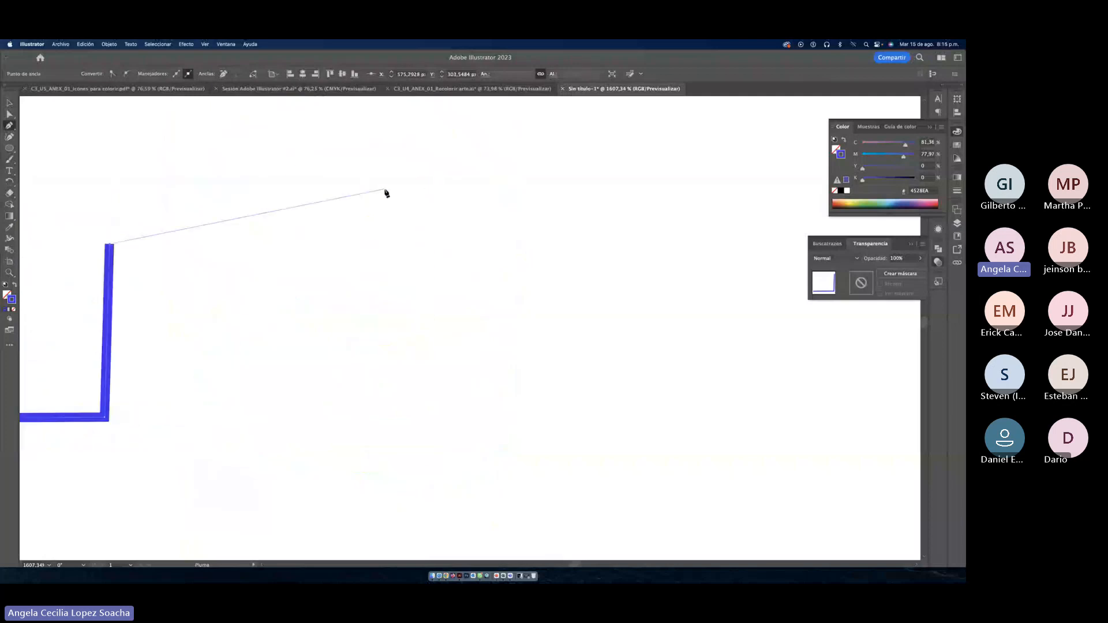
scroll(384, 191, up, 1)
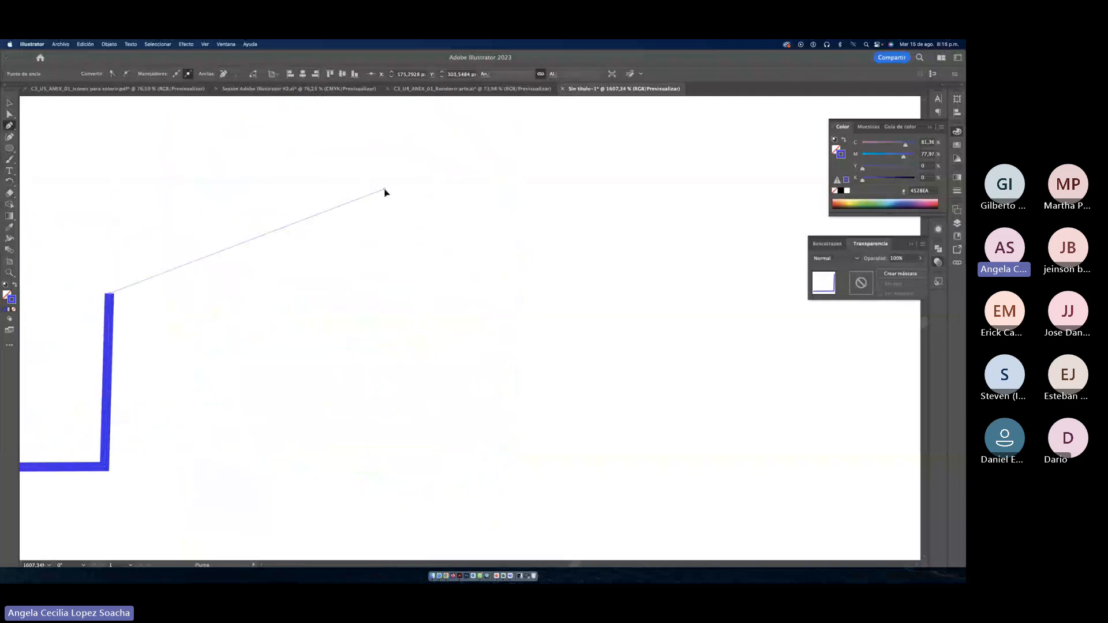
mouse_move(384, 189)
mouse_down()
mouse_move(465, 178)
mouse_move(575, 261)
mouse_up()
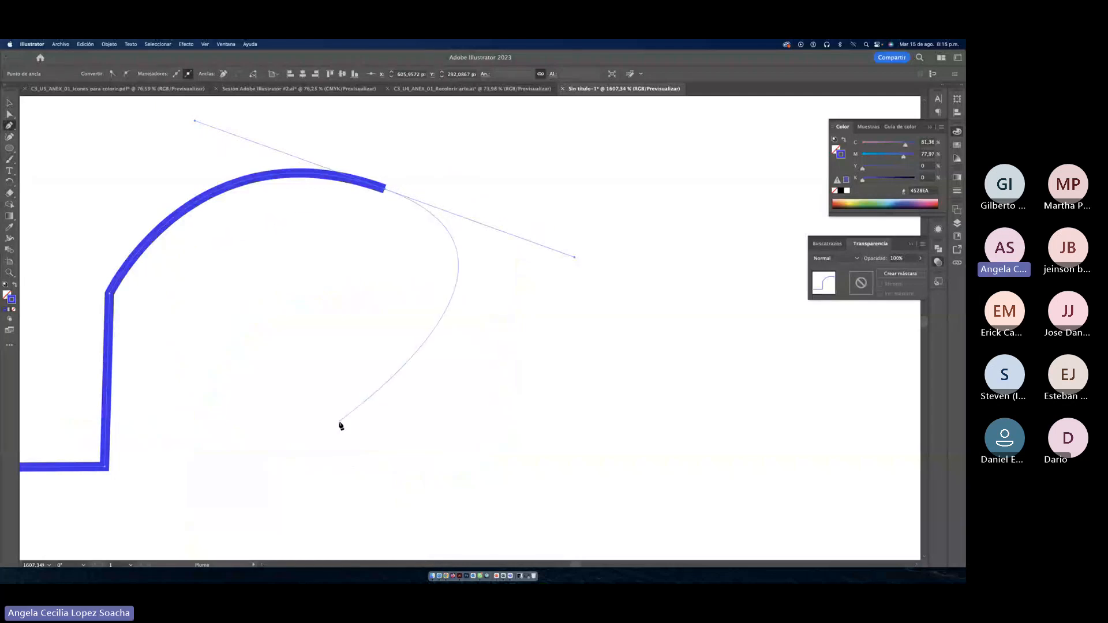
mouse_move(339, 422)
mouse_down()
mouse_move(295, 442)
mouse_move(259, 416)
mouse_move(248, 374)
mouse_move(232, 377)
mouse_up()
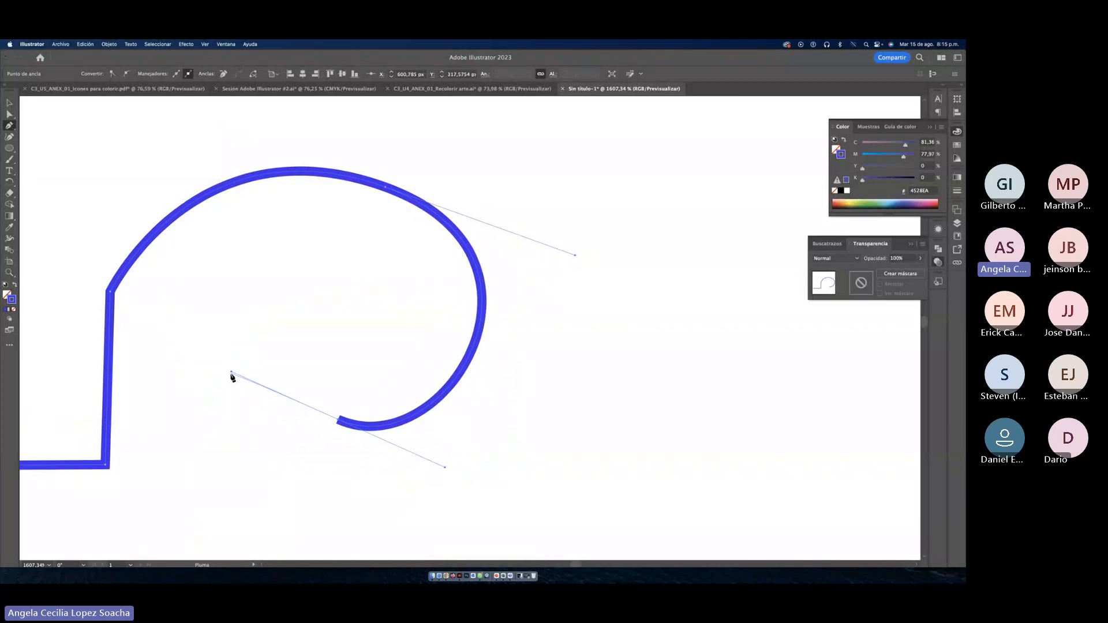
Step: Continue the path rightward with curved segments, completing two overlapping loops and ending in a descending arc
scroll(231, 376, right, 5)
scroll(230, 377, up, 2)
mouse_move(275, 183)
mouse_down()
mouse_move(356, 177)
mouse_move(375, 161)
mouse_up()
mouse_move(616, 377)
mouse_down()
mouse_move(611, 420)
mouse_move(526, 509)
mouse_up()
drag(421, 323, 446, 240)
drag(615, 150, 723, 157)
drag(812, 362, 744, 459)
Step: Zoom out to free empty artboard space below both drawn paths and reactivate the Pen tool
key(z)
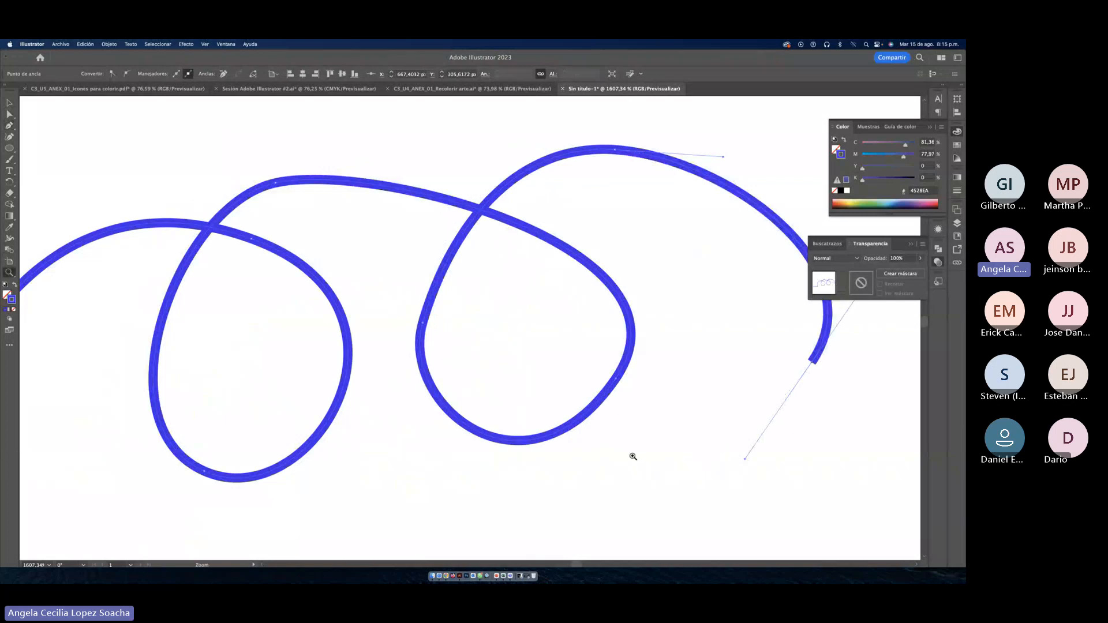
drag(633, 454, 470, 405)
drag(564, 449, 541, 205)
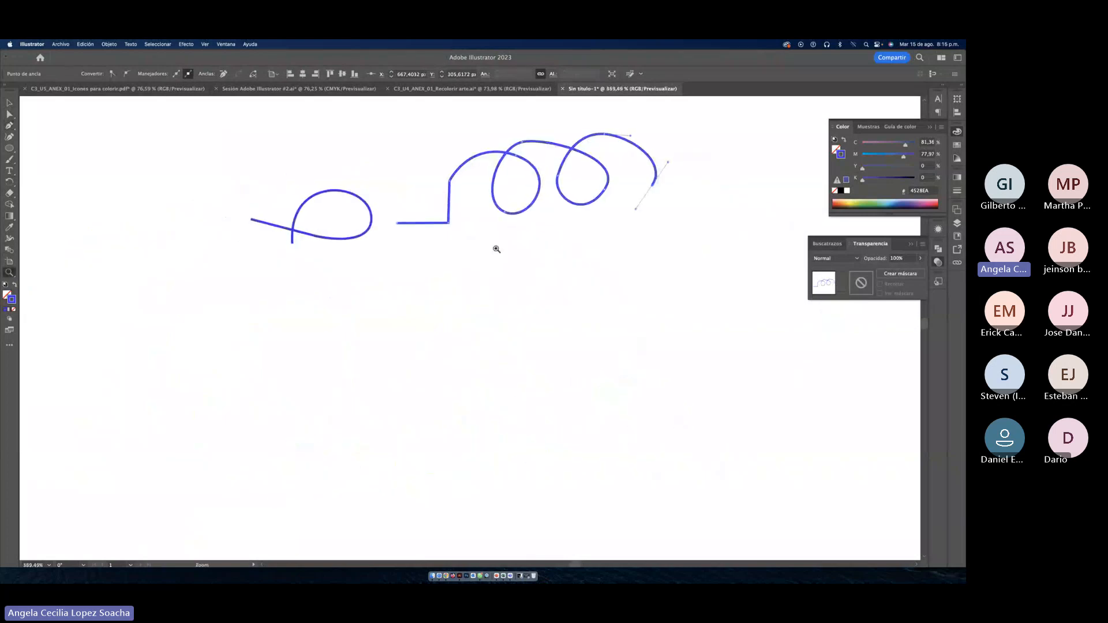
drag(537, 277, 516, 218)
click(9, 125)
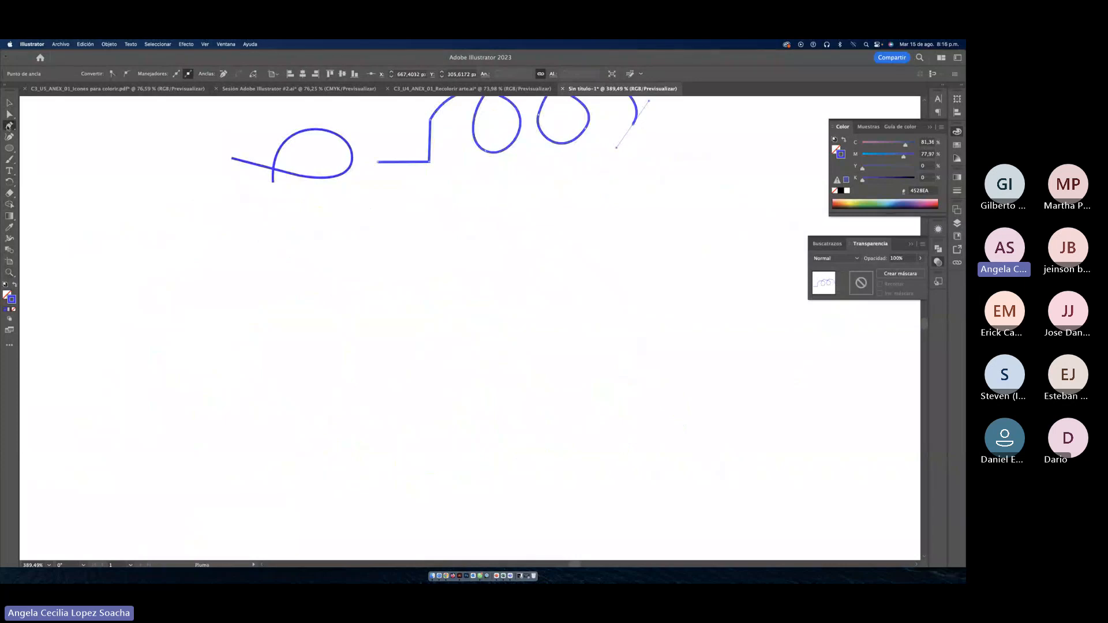
click(179, 377)
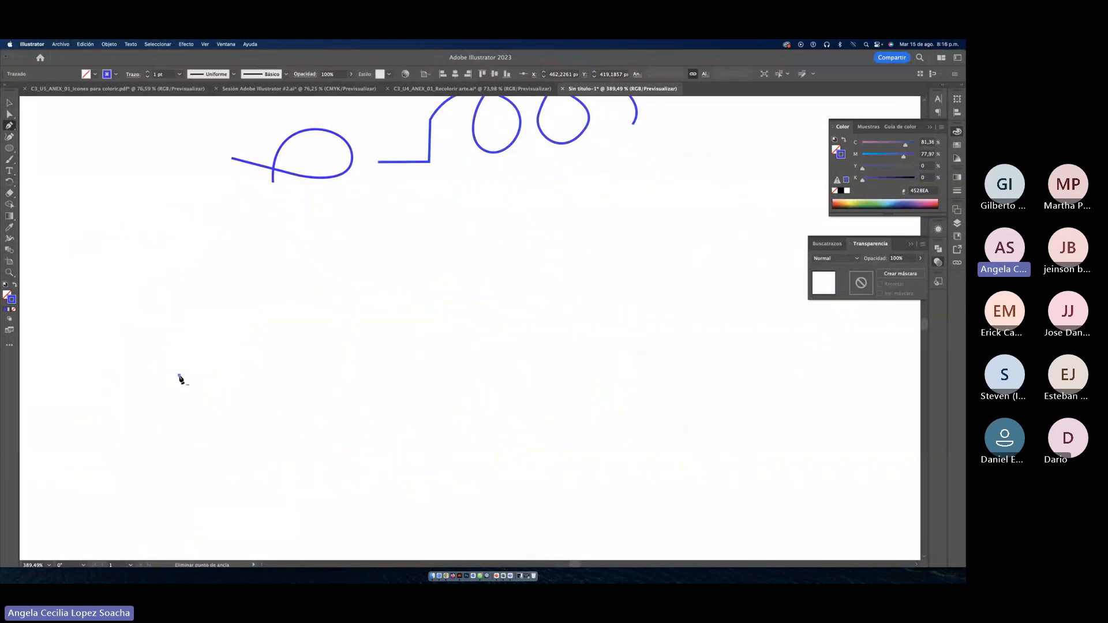
drag(255, 426, 441, 345)
click(439, 341)
drag(408, 293, 399, 287)
drag(236, 234, 228, 234)
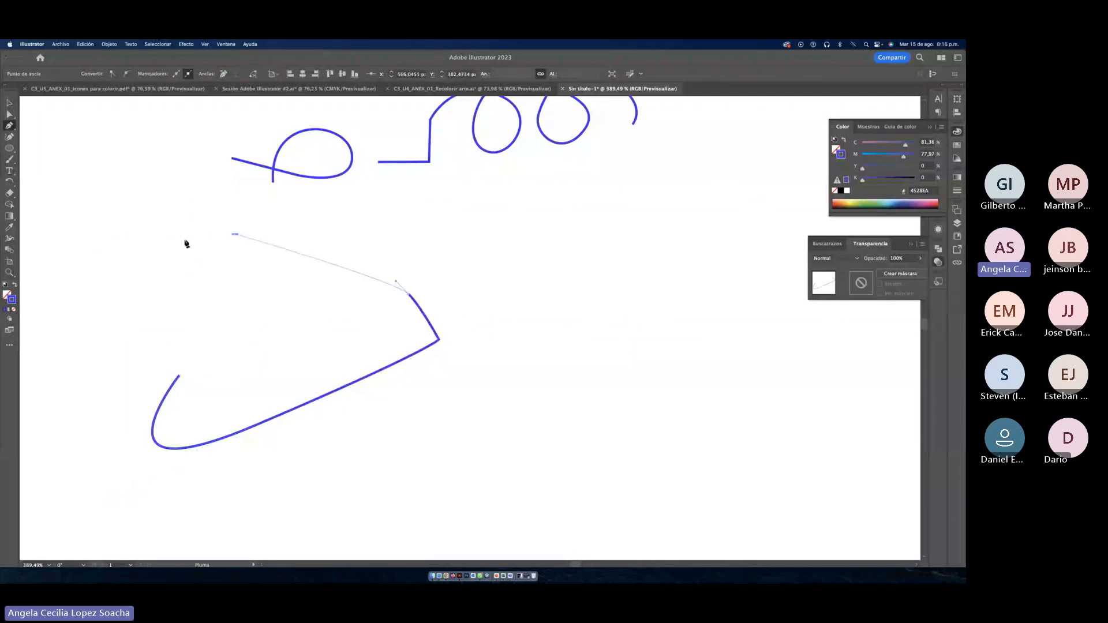
drag(480, 429, 568, 422)
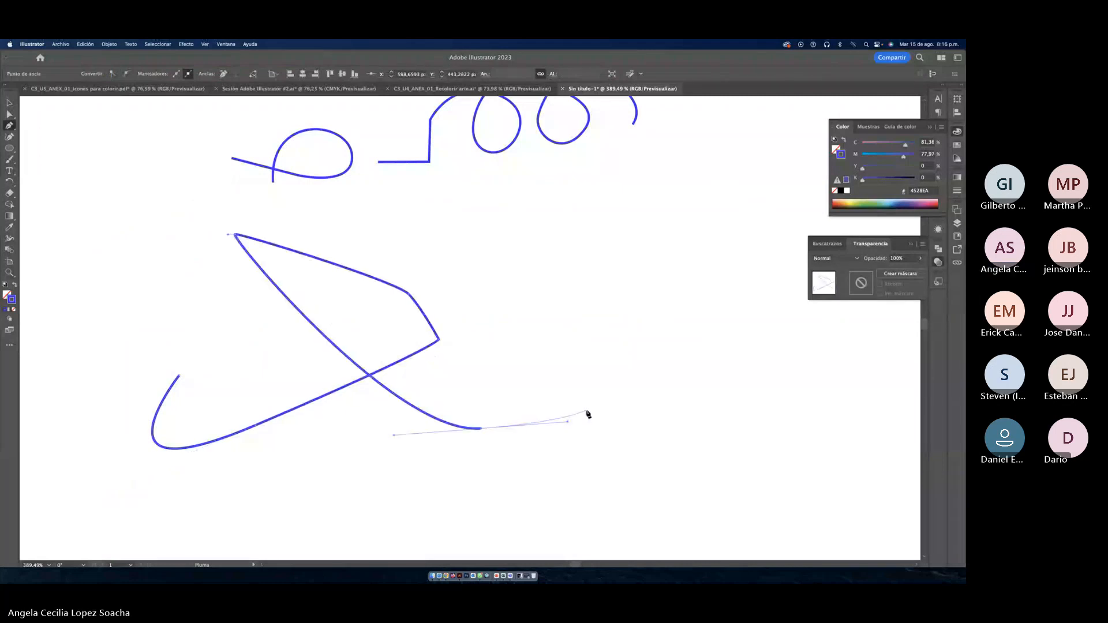
key(super+z)
key(super+z)
key(super+z)
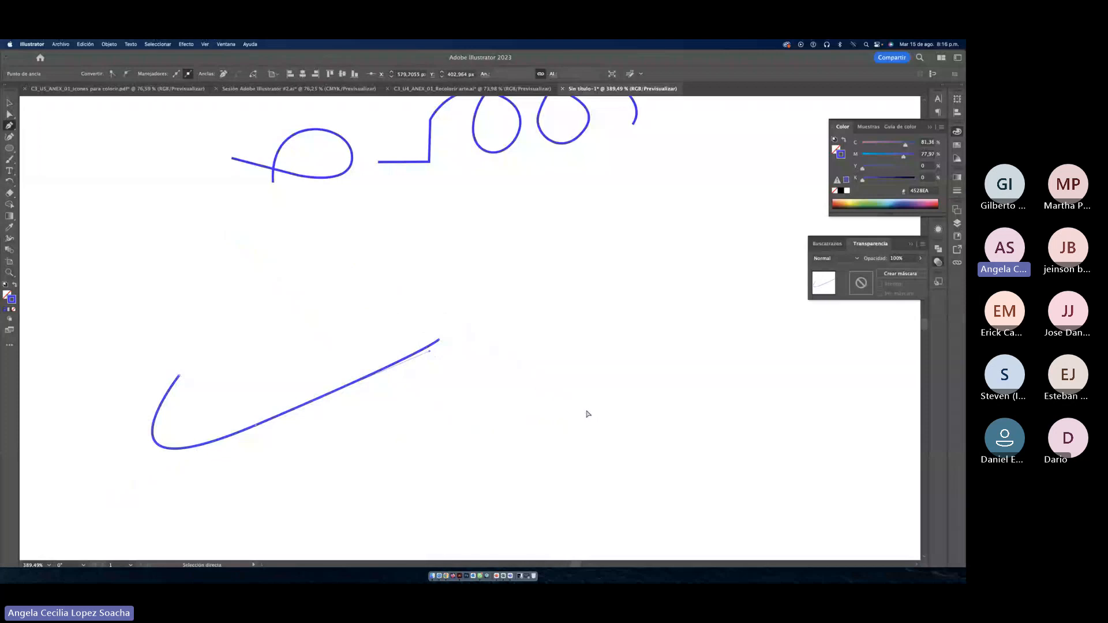
key(super+z)
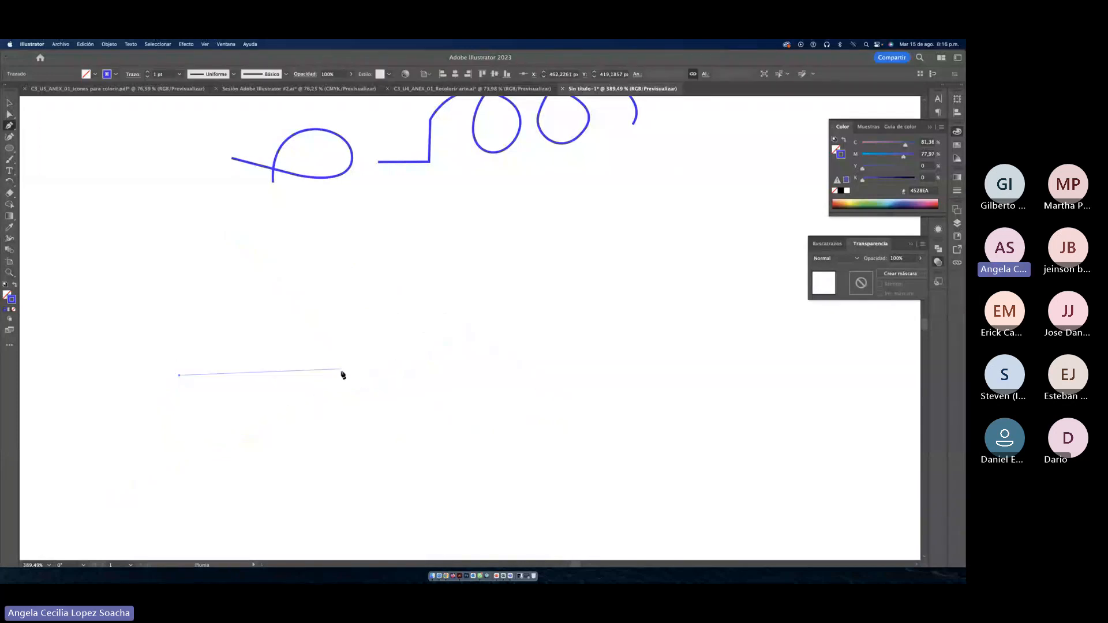
mouse_move(340, 371)
mouse_down()
mouse_move(396, 383)
mouse_move(430, 423)
mouse_move(385, 443)
mouse_up()
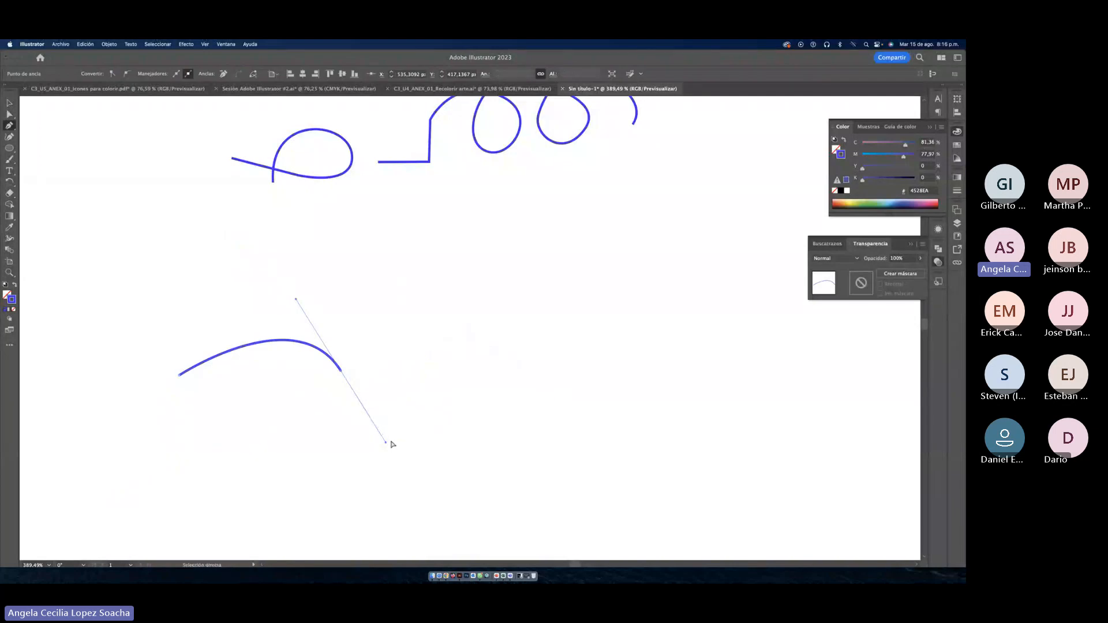
key(super+z)
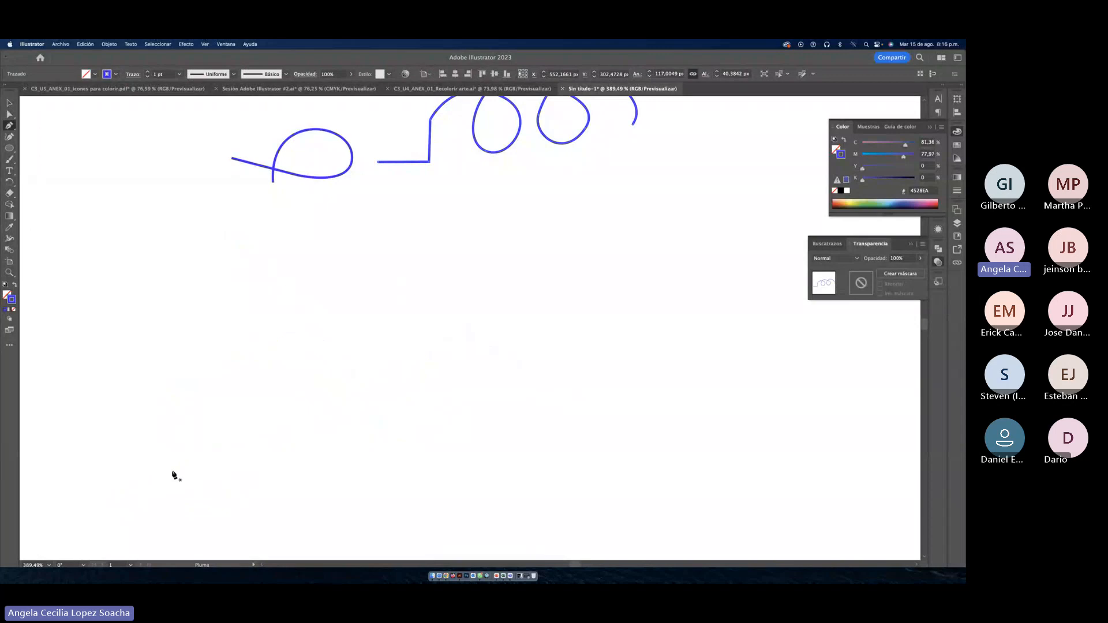
Step: Draw a new Pen tool path below the others as three connected handwriting-style loops running from left to right
click(154, 467)
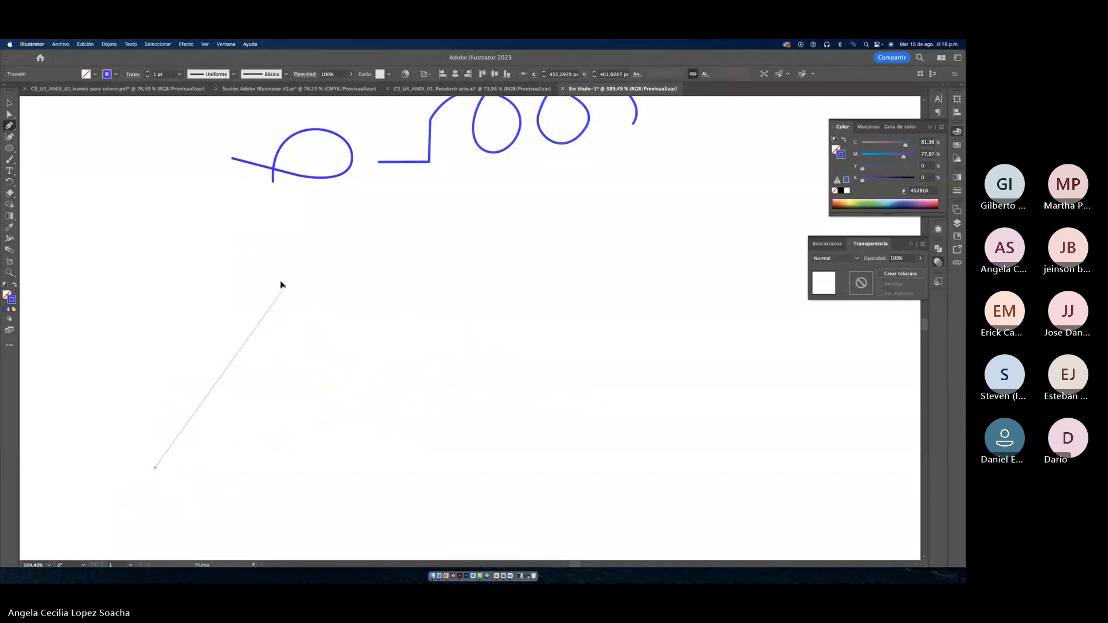
drag(285, 287, 219, 255)
drag(322, 476, 469, 469)
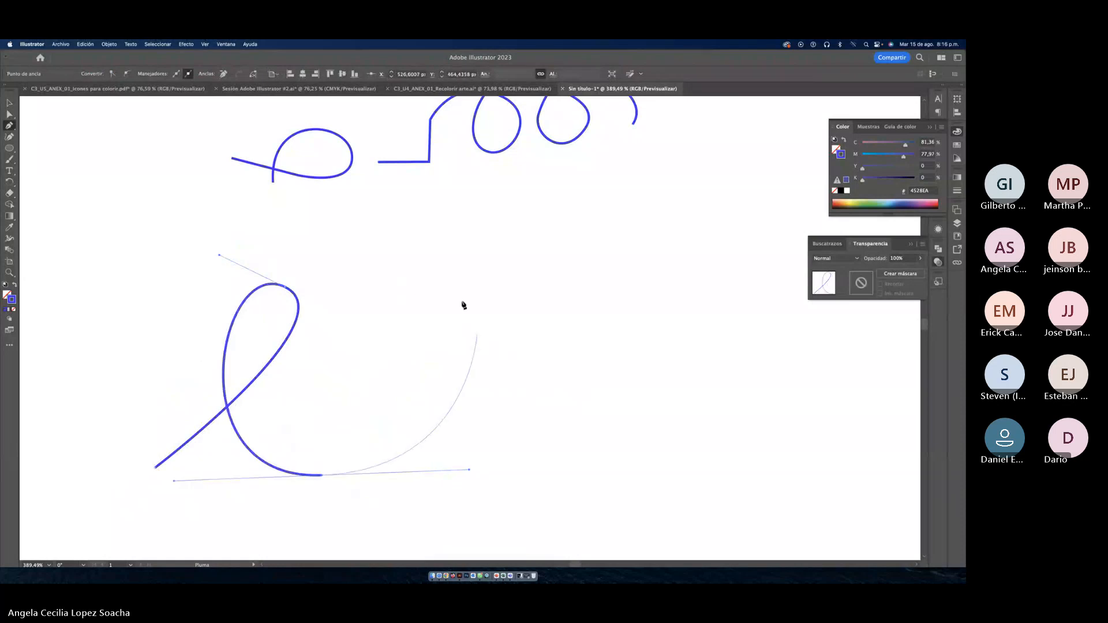
drag(453, 287, 423, 285)
drag(528, 479, 757, 465)
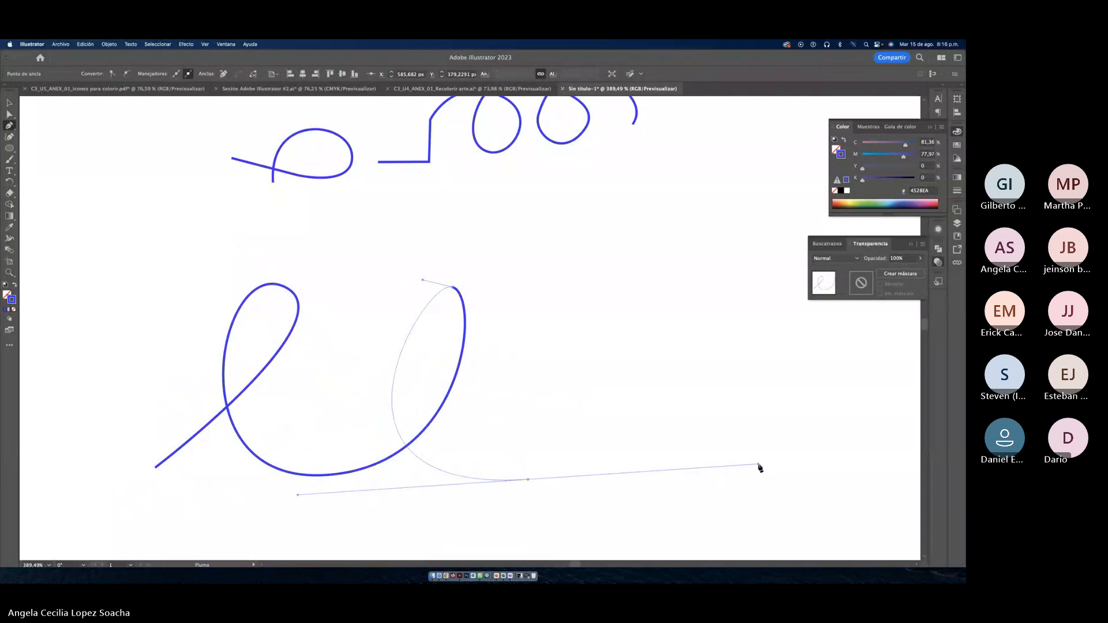
scroll(756, 465, right, 3)
drag(488, 278, 457, 281)
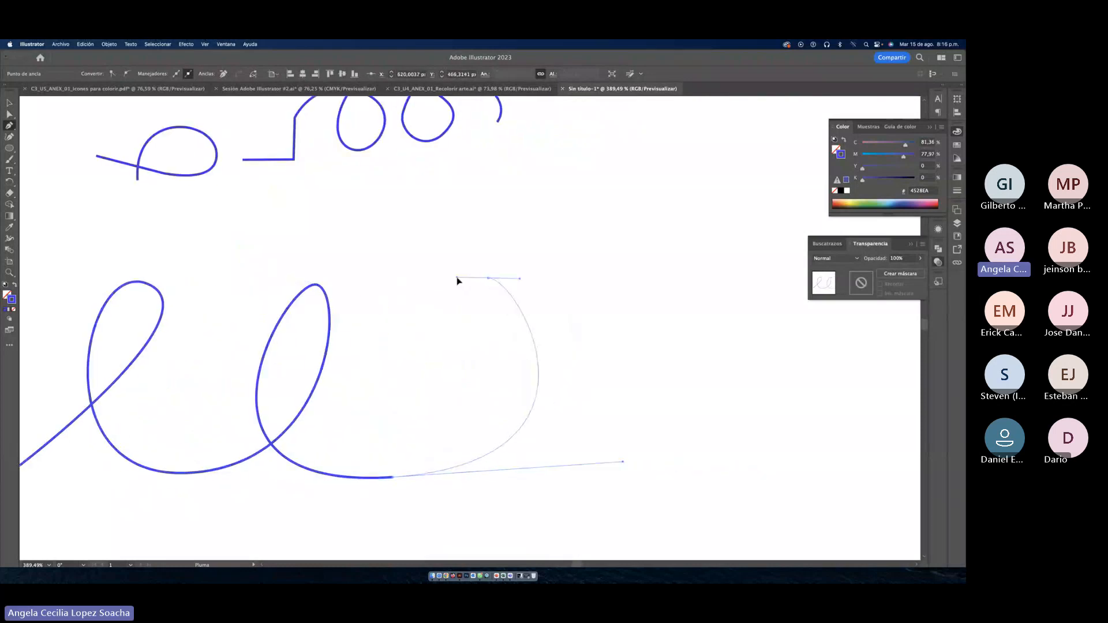
drag(605, 487, 843, 443)
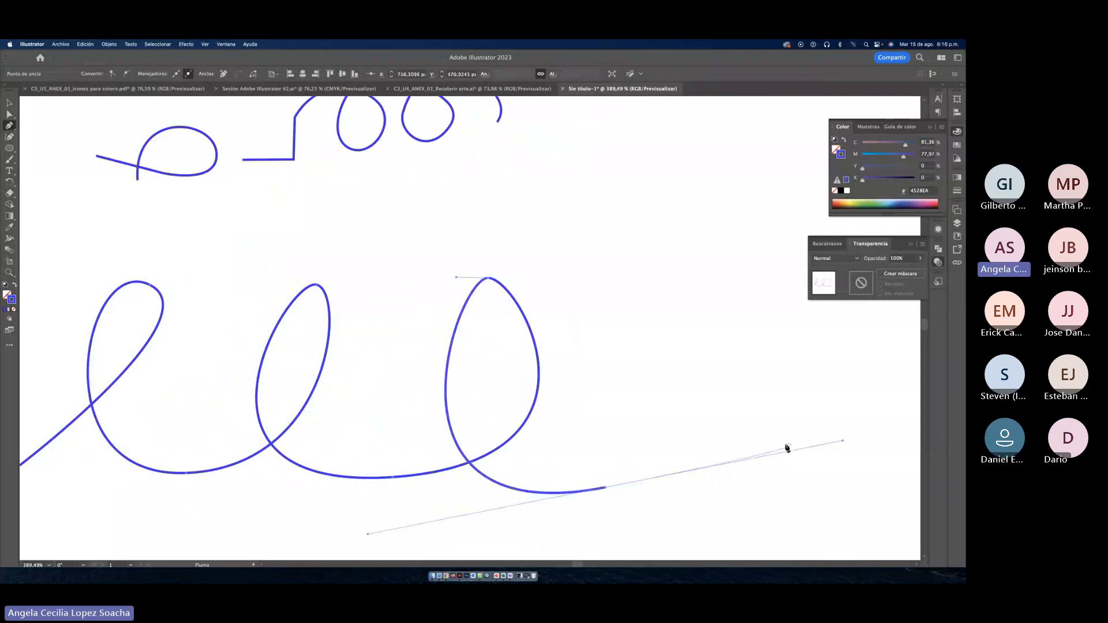
Step: End the three-loop path with the Selection tool and deselect it
scroll(787, 447, left, 1)
scroll(787, 447, down, 1)
scroll(786, 447, left, 1)
click(10, 103)
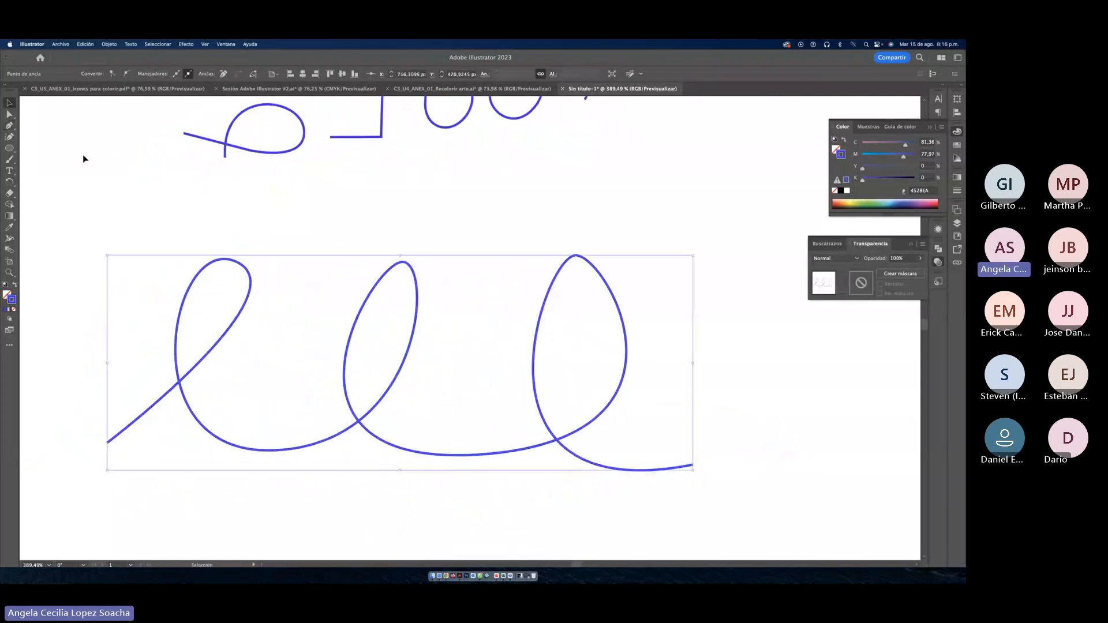
click(116, 197)
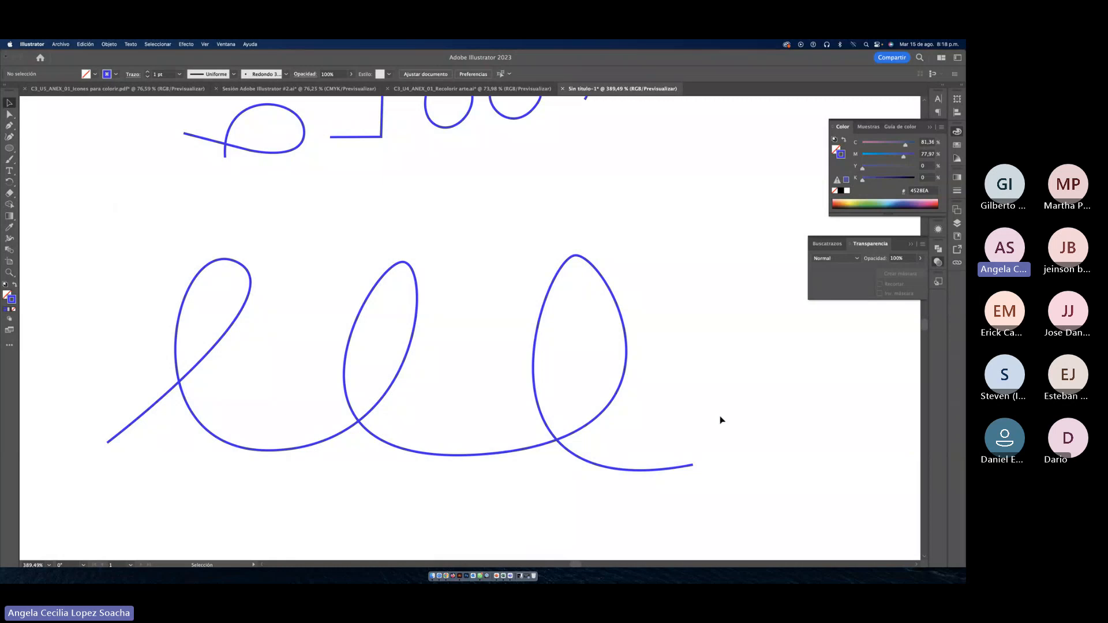
Step: Switch to Microsoft Teams, check the meeting chat and the additional meeting settings, and return to the Illustrator drawing
click(948, 476)
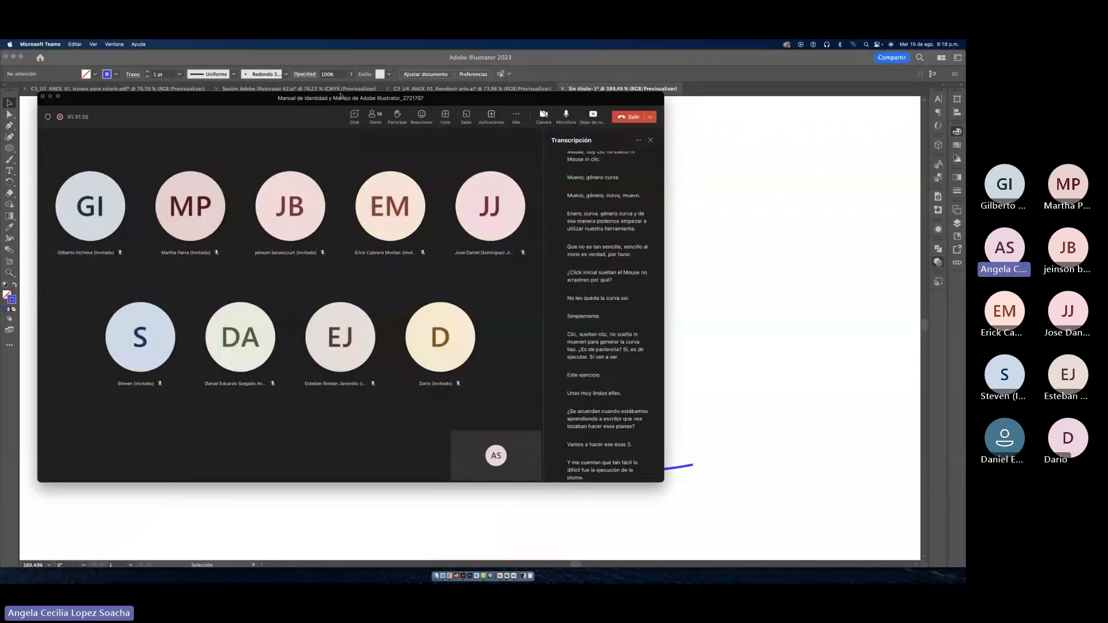
click(354, 116)
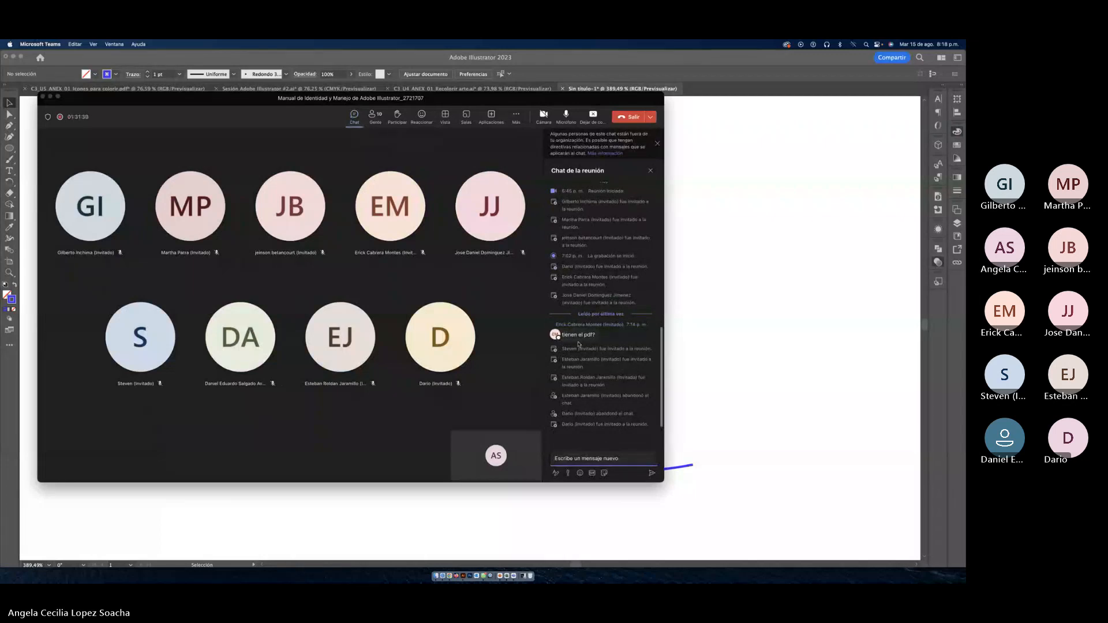
mouse_move(573, 335)
click(516, 116)
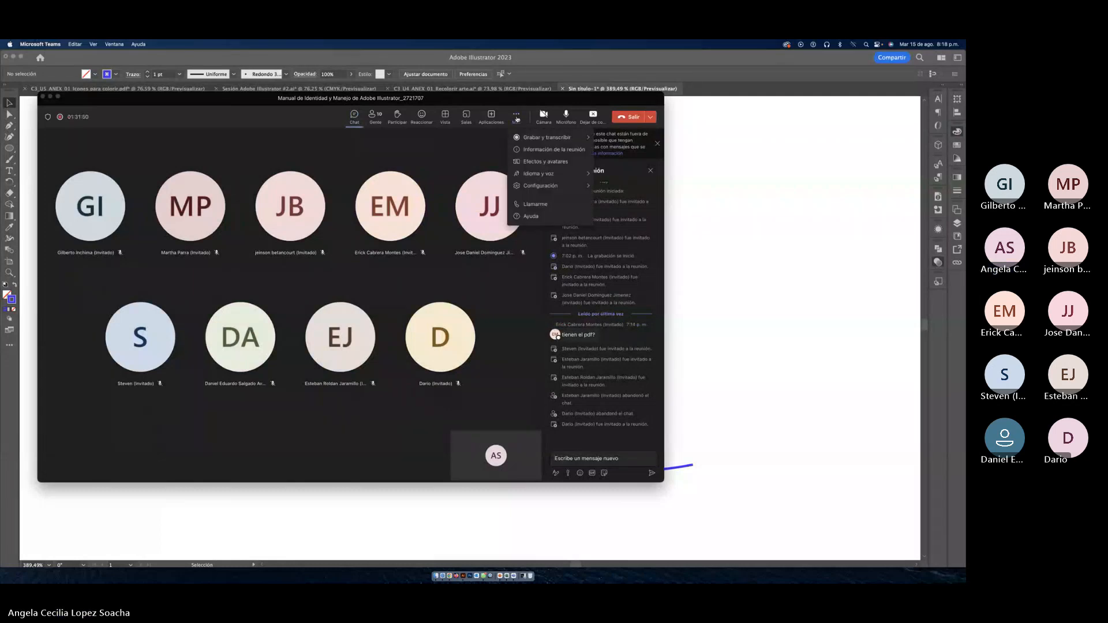
click(544, 190)
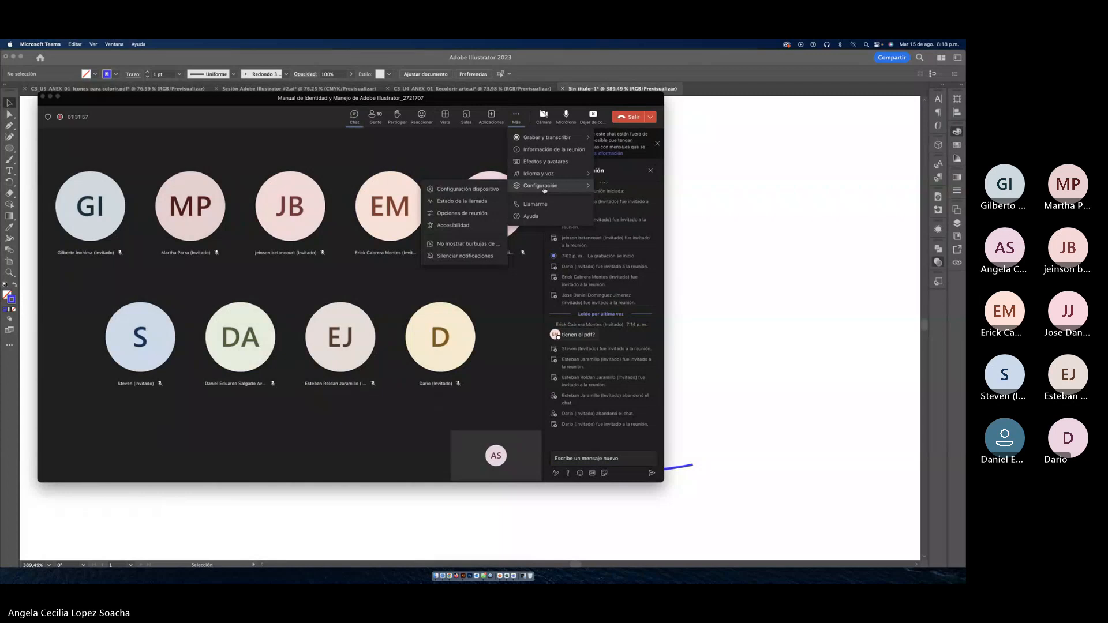
click(514, 99)
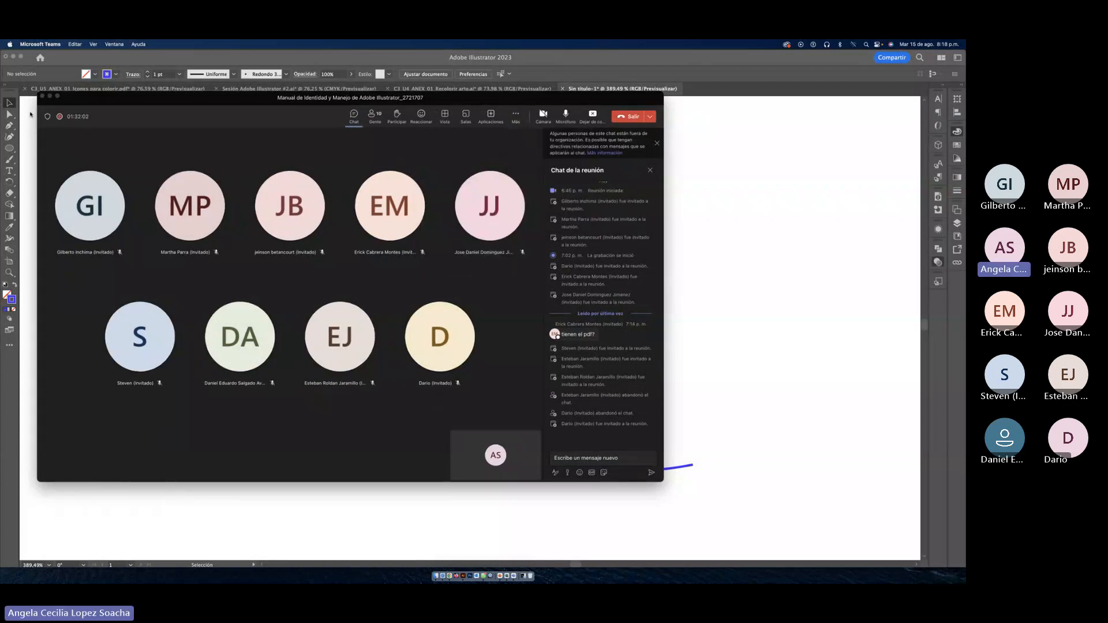
click(50, 96)
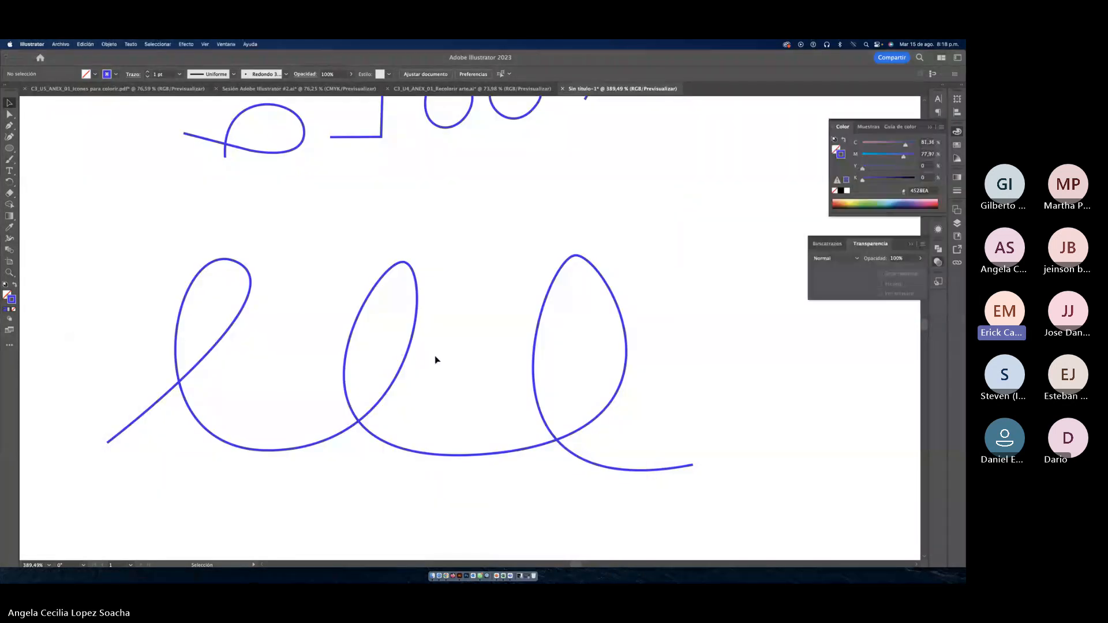
Step: Select the three-loop path, nudge it slightly to the right and deselect it
click(175, 387)
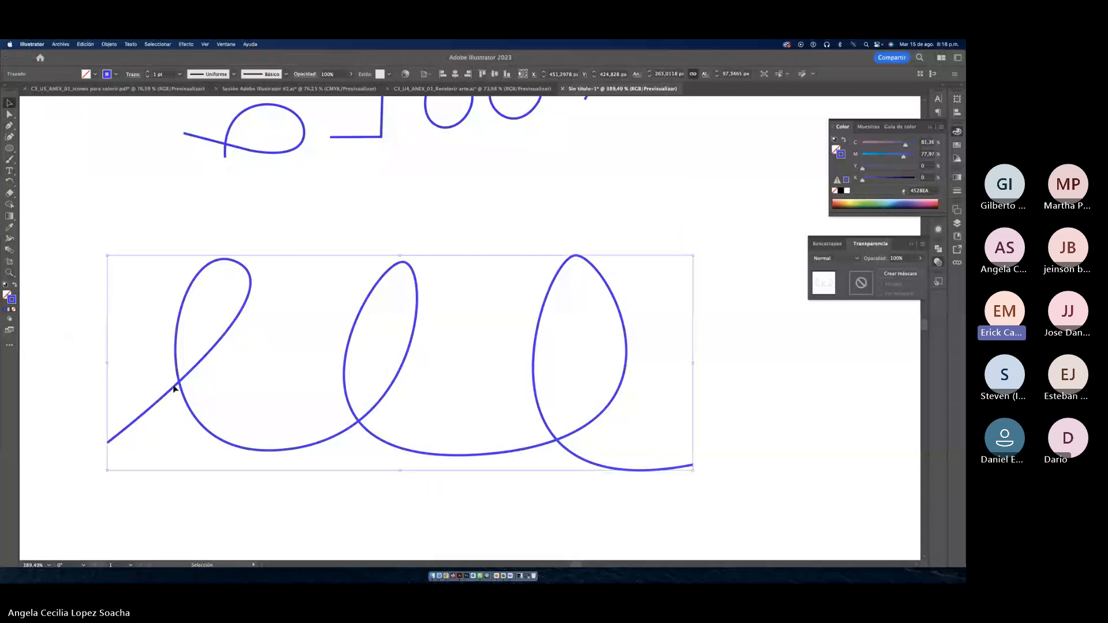
drag(129, 431, 134, 431)
click(91, 421)
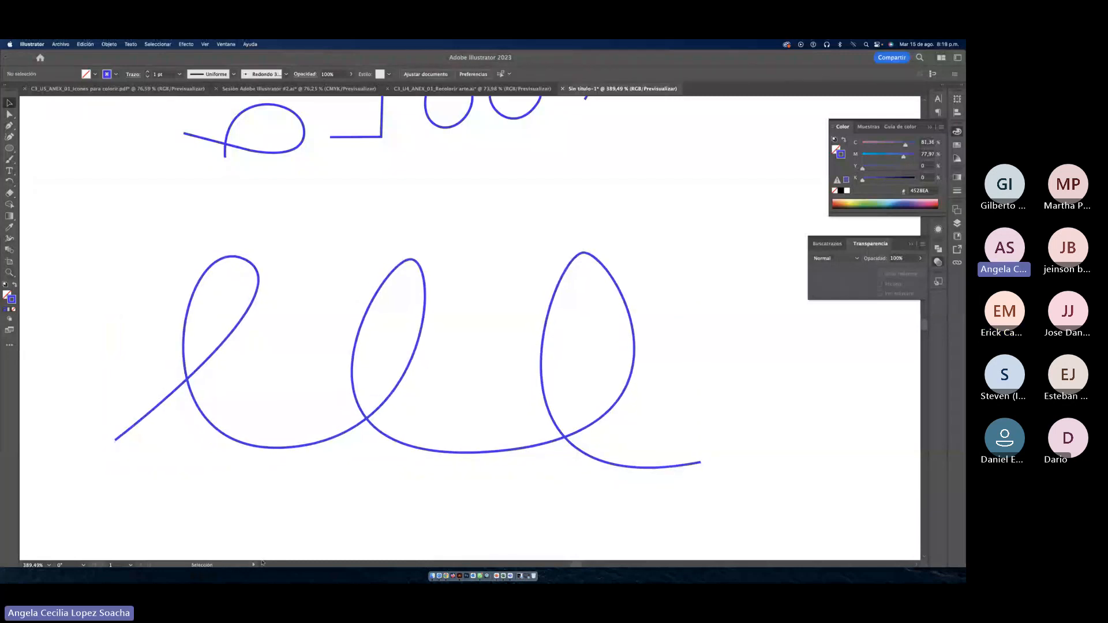
Step: Save C3_U4_ANEX_01_Recolorir arte as an Adobe PDF in Escritorio and send the PDF to the Desarrollo Publicitario group in WhatsApp
click(433, 577)
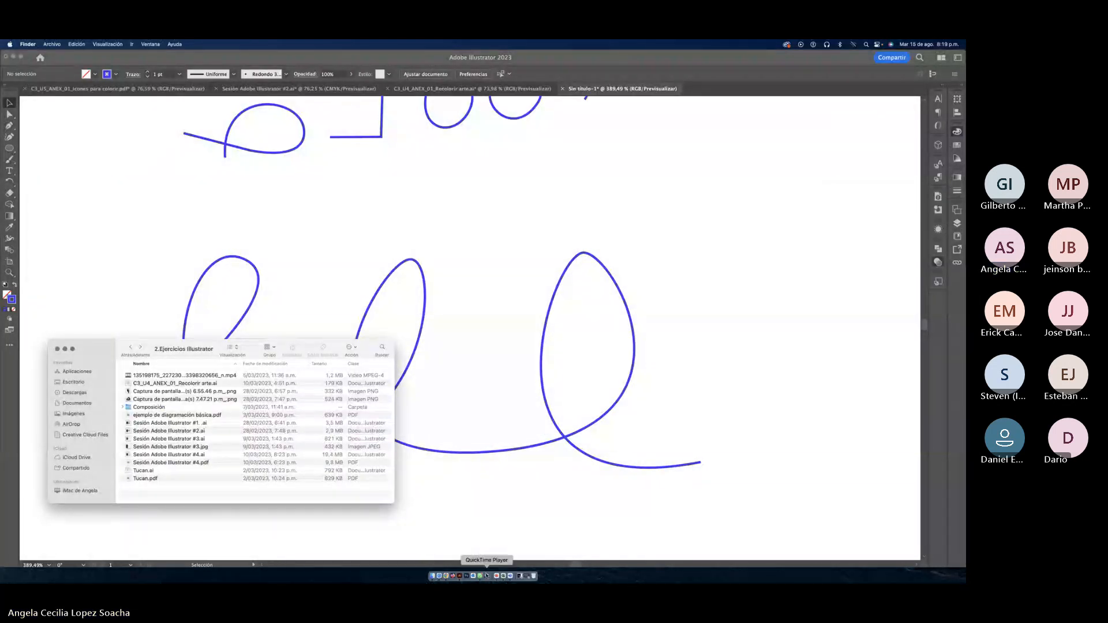
click(480, 576)
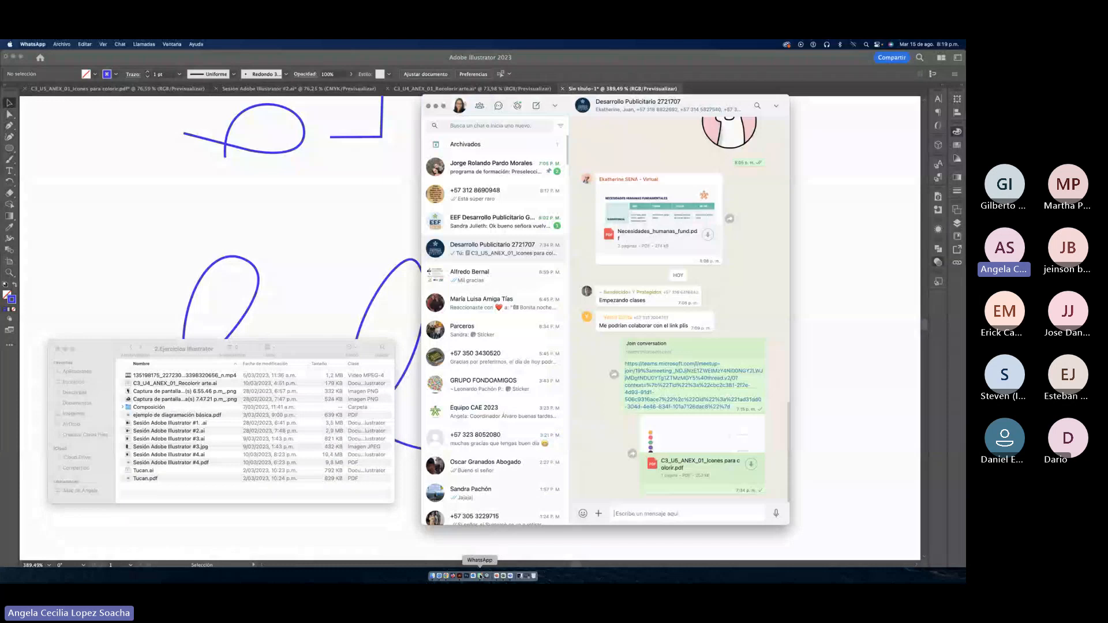
click(135, 387)
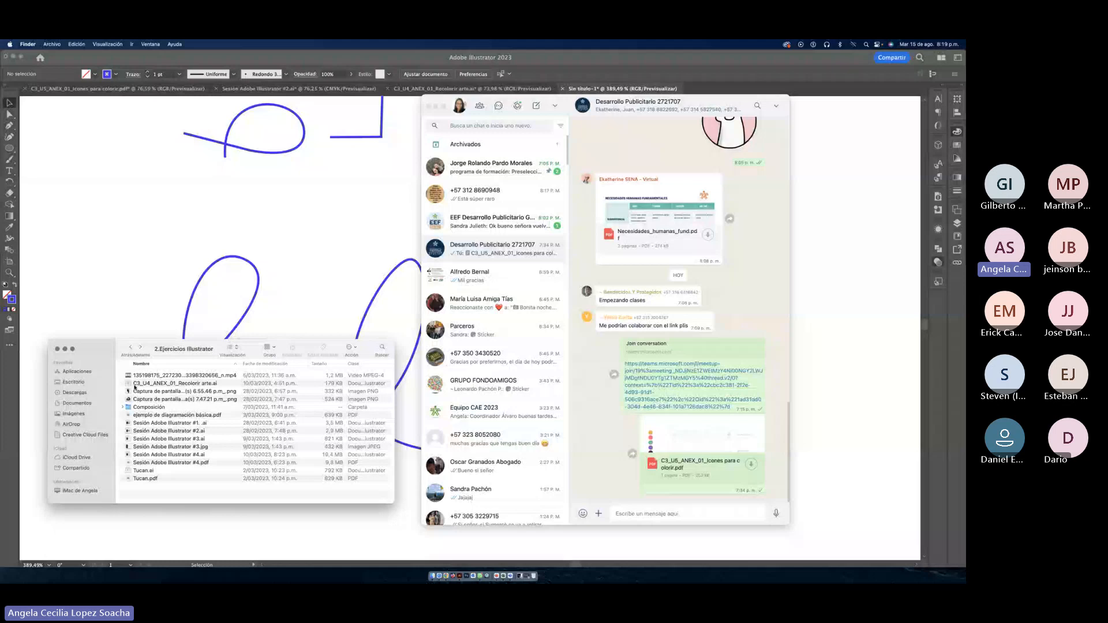
double_click(134, 384)
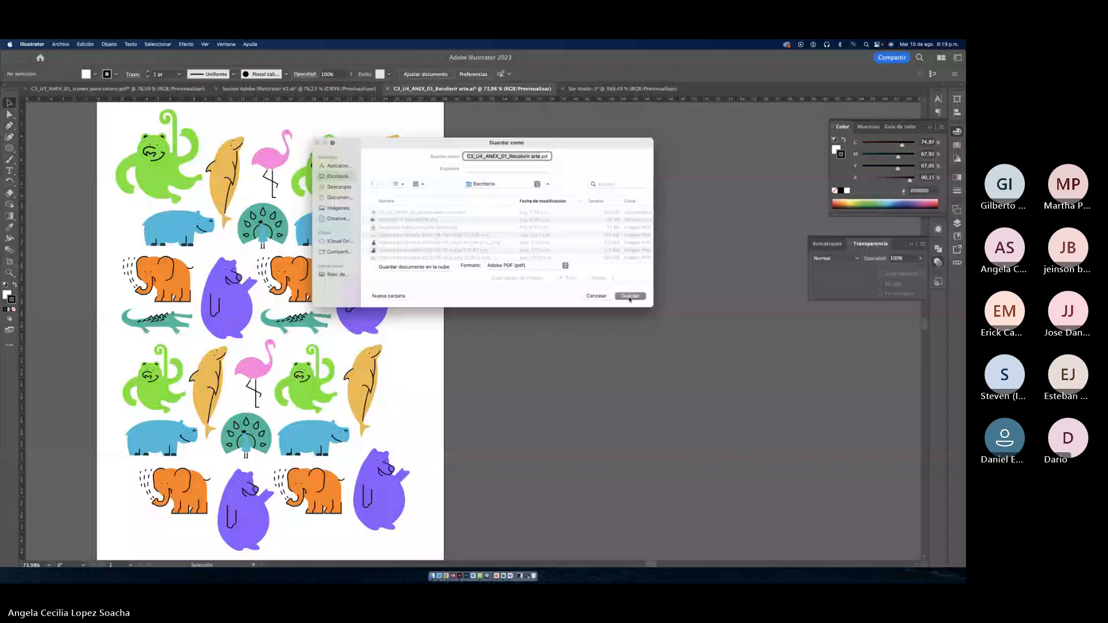
click(630, 296)
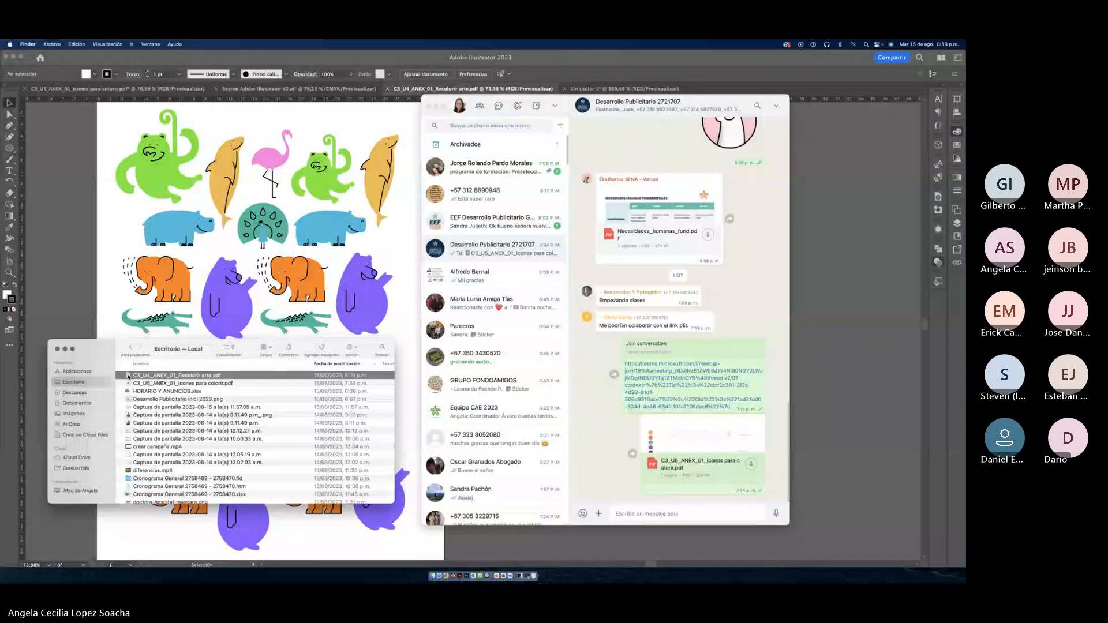
drag(128, 376, 601, 465)
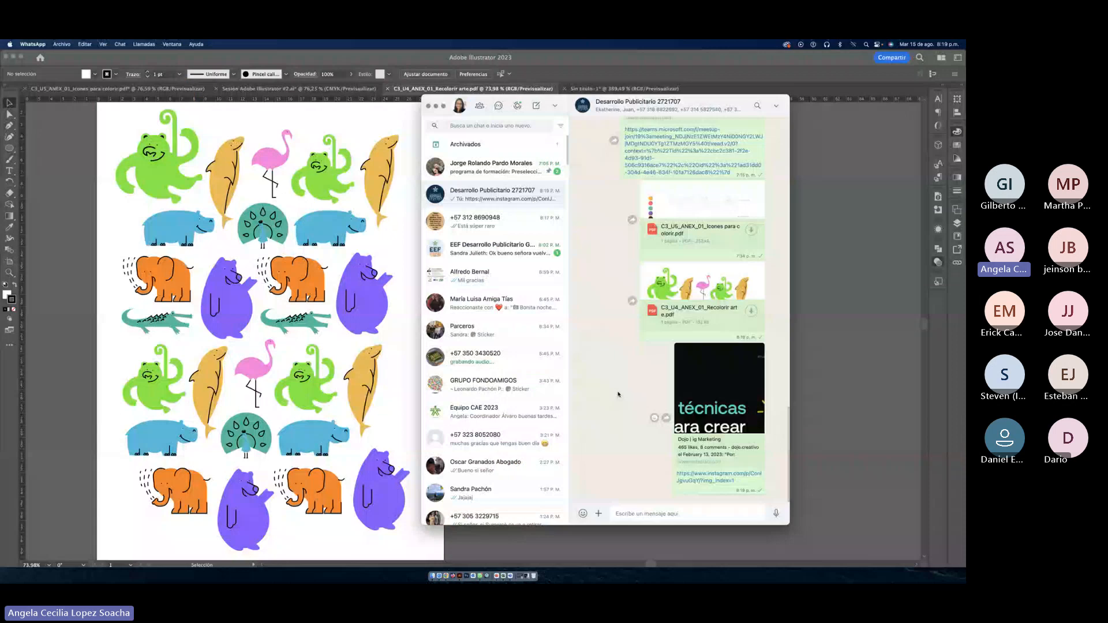
Step: Close C3_U4_ANEX_01_Recolorir arte.pdf in Illustrator and try to close C3_U5_ANEX_01_Icones para colorir.pdf
click(387, 91)
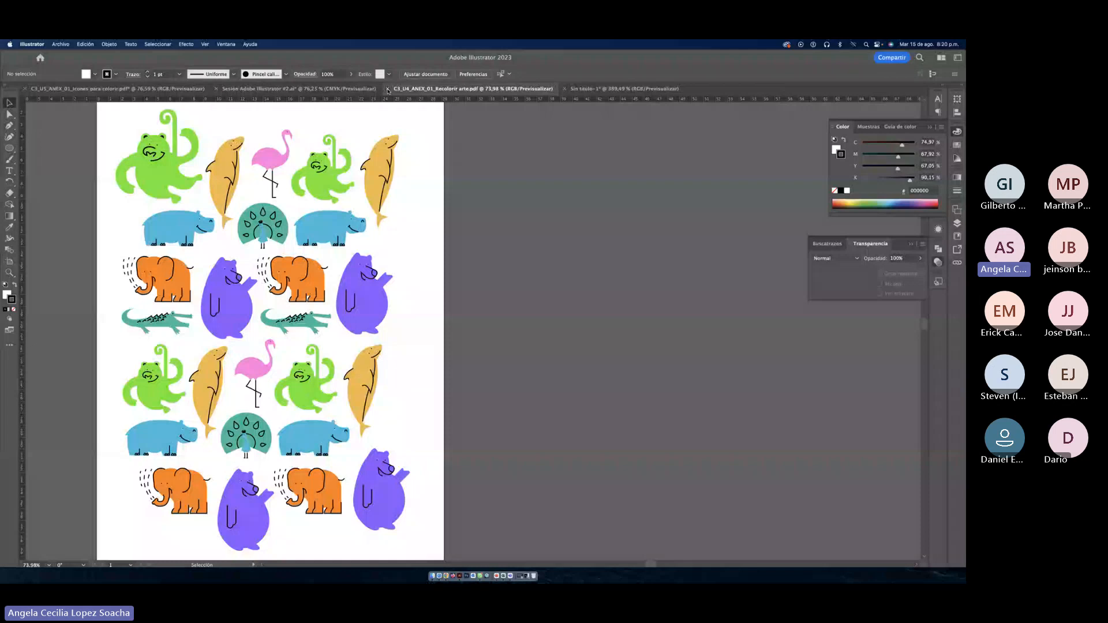
click(388, 90)
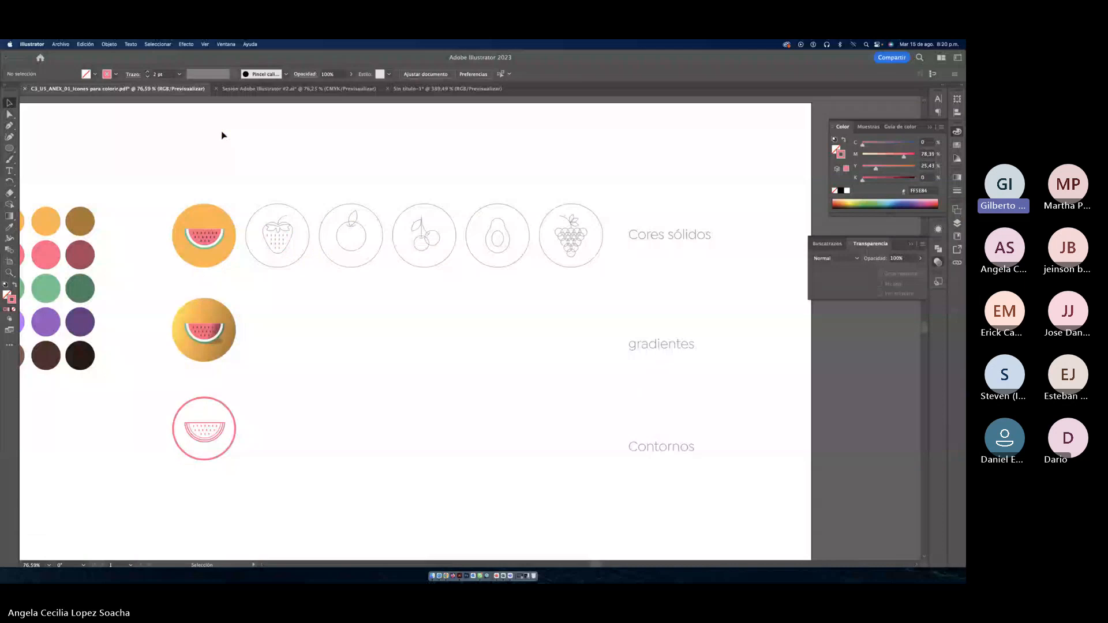
scroll(223, 136, left, 2)
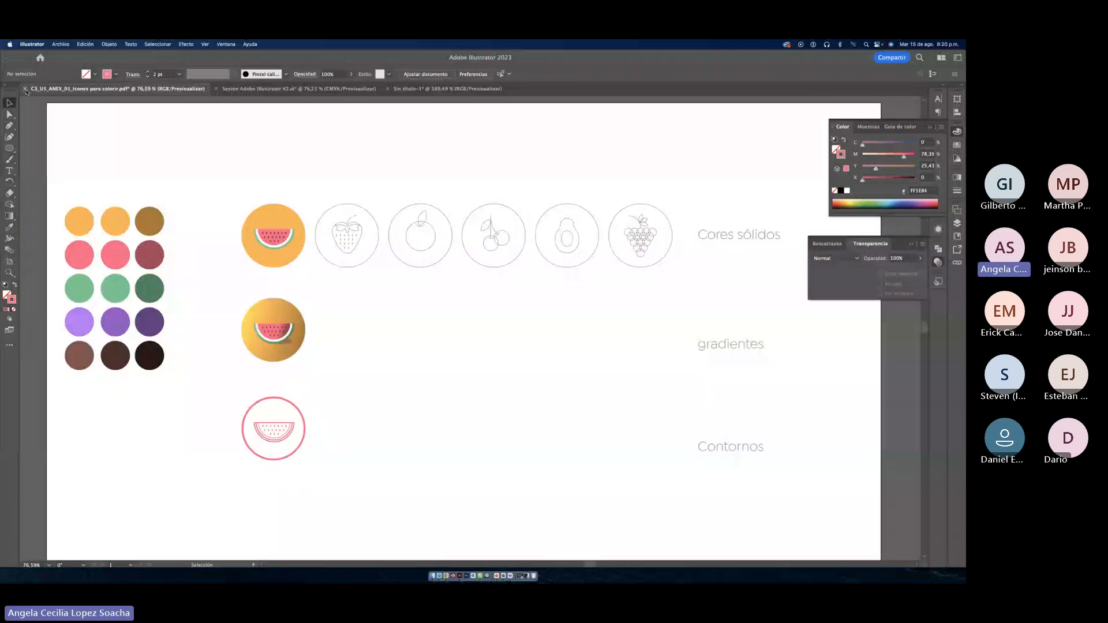
click(25, 89)
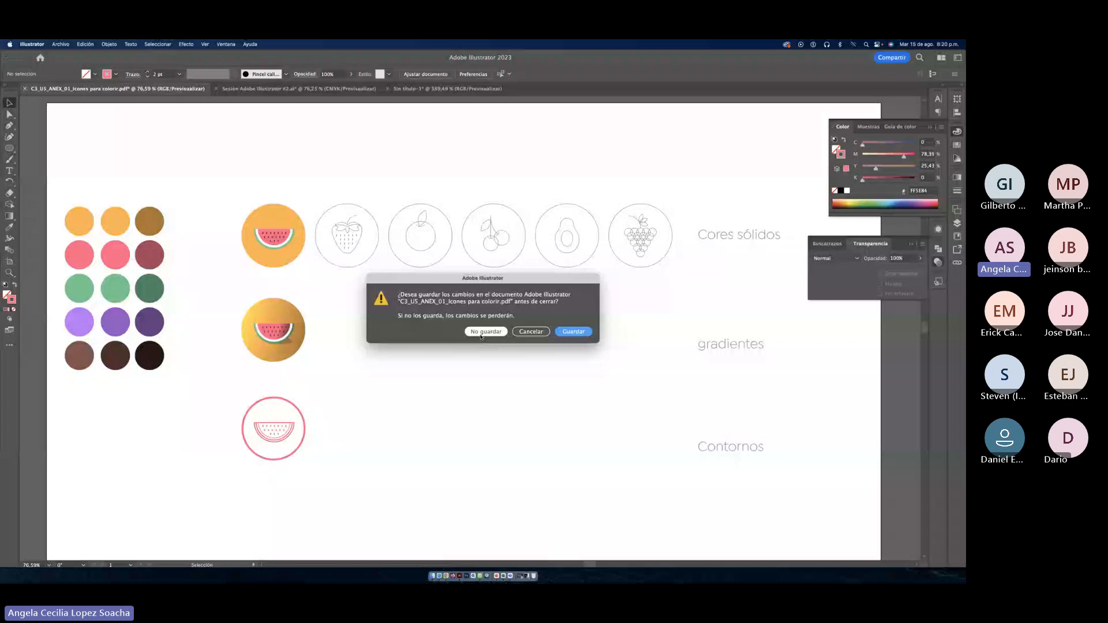
click(482, 333)
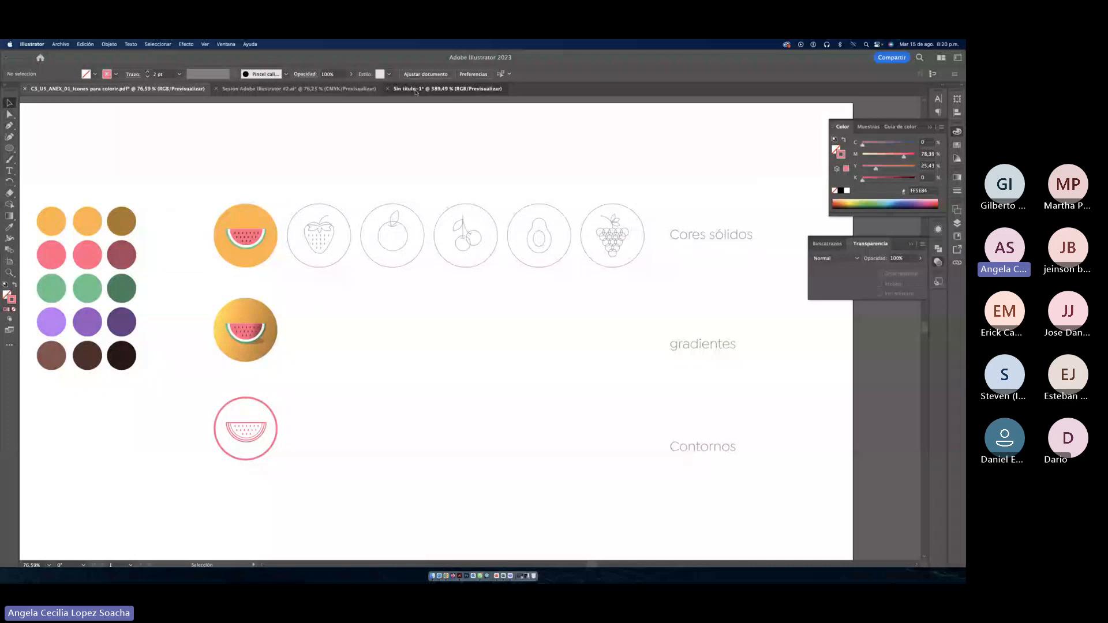
Step: Return to the Sin título-1 document, select all the drawn paths together and delete them
click(416, 90)
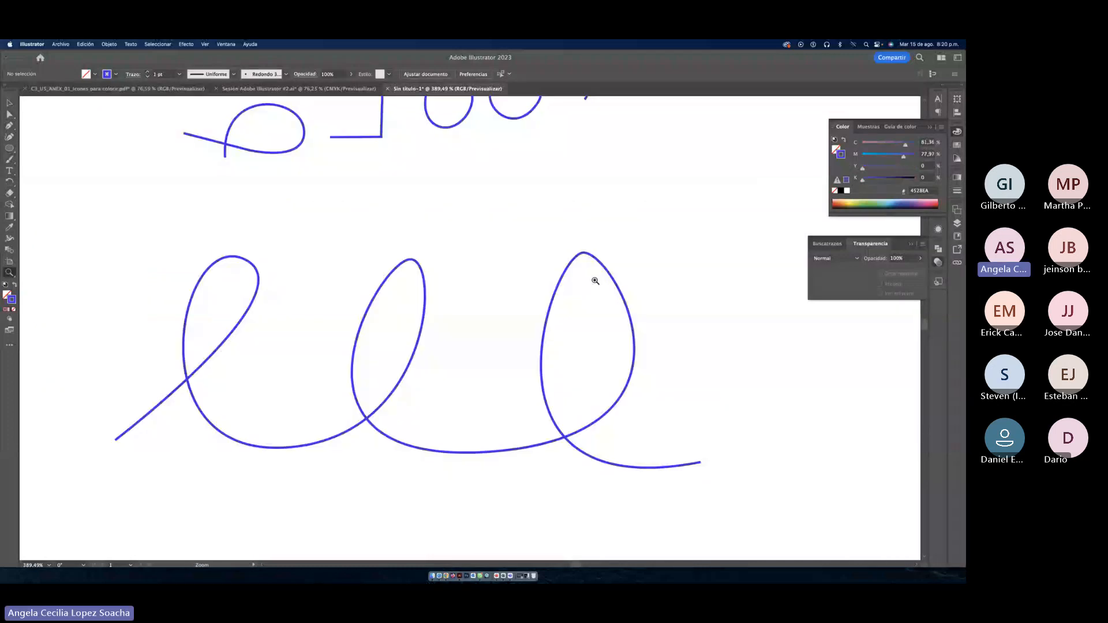
scroll(595, 281, down, 5)
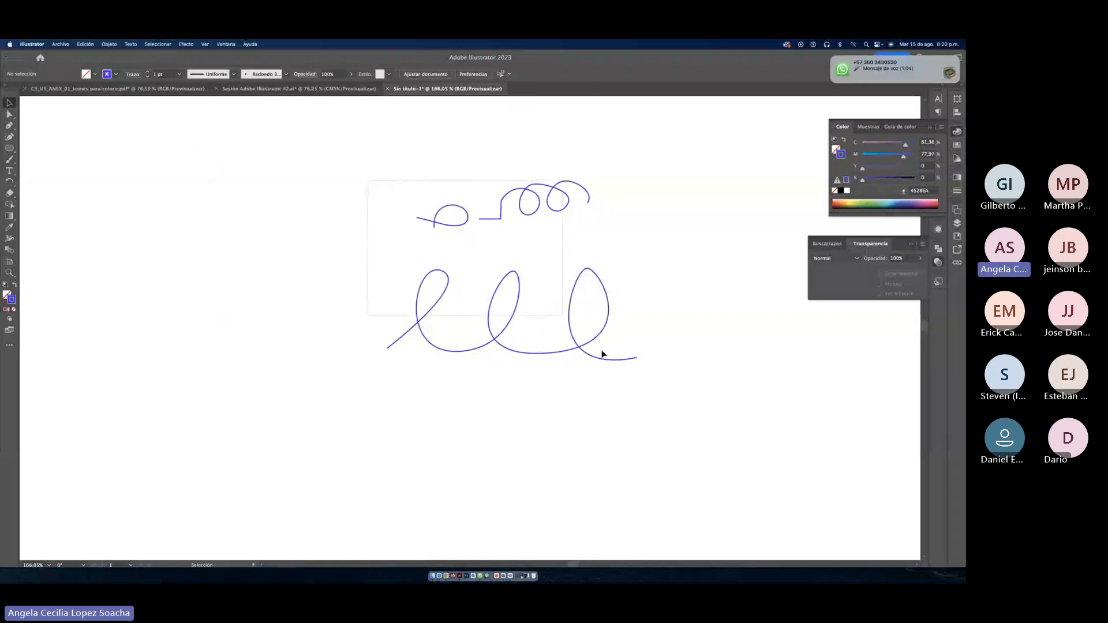
click(601, 354)
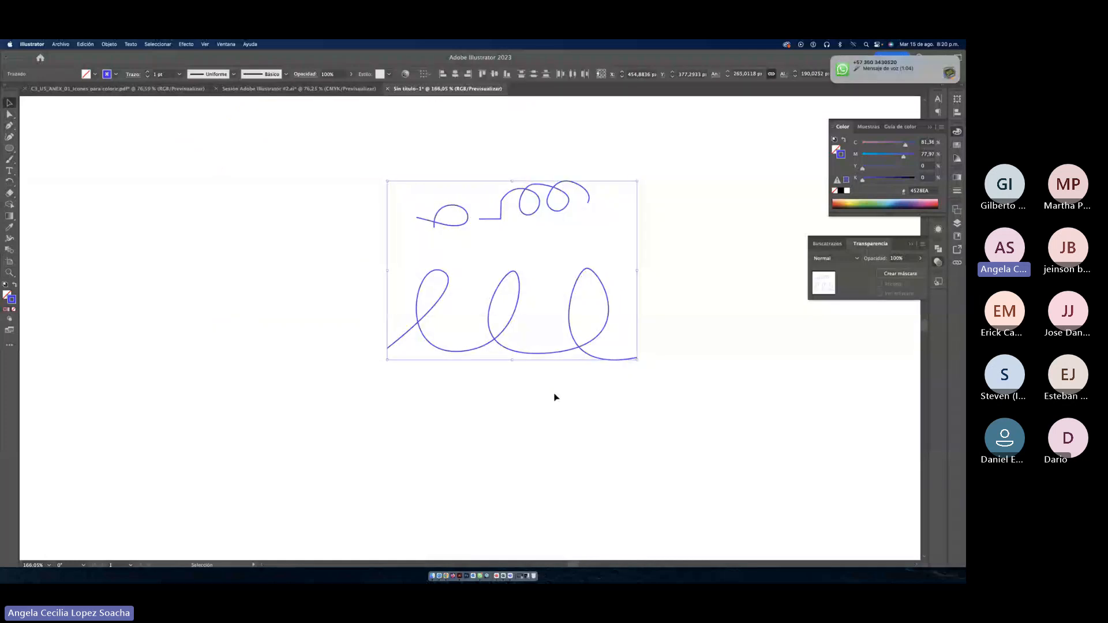
key(Delete)
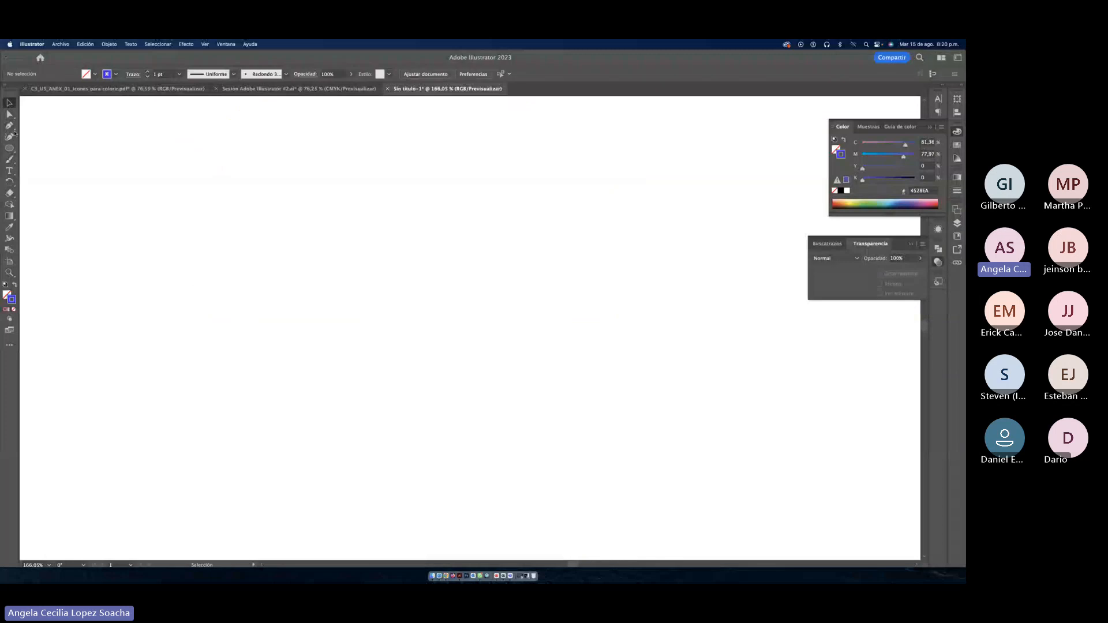
Step: Draw an open Pen tool path with a narrow inner loop that swings out into a wide, heart-like curve around it, and deselect it
click(10, 126)
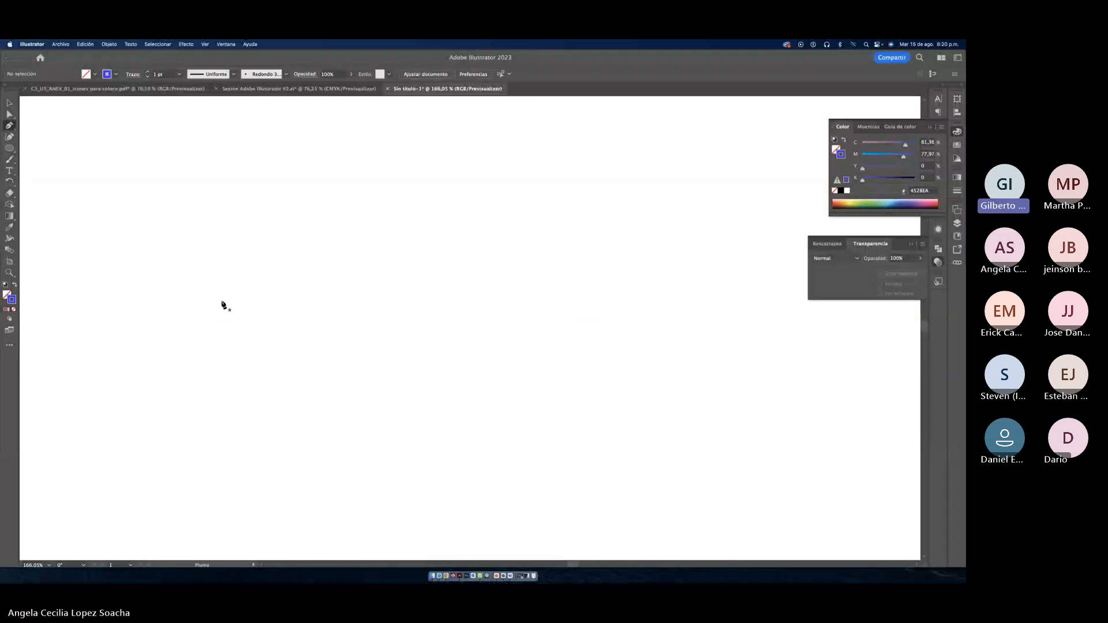
click(292, 303)
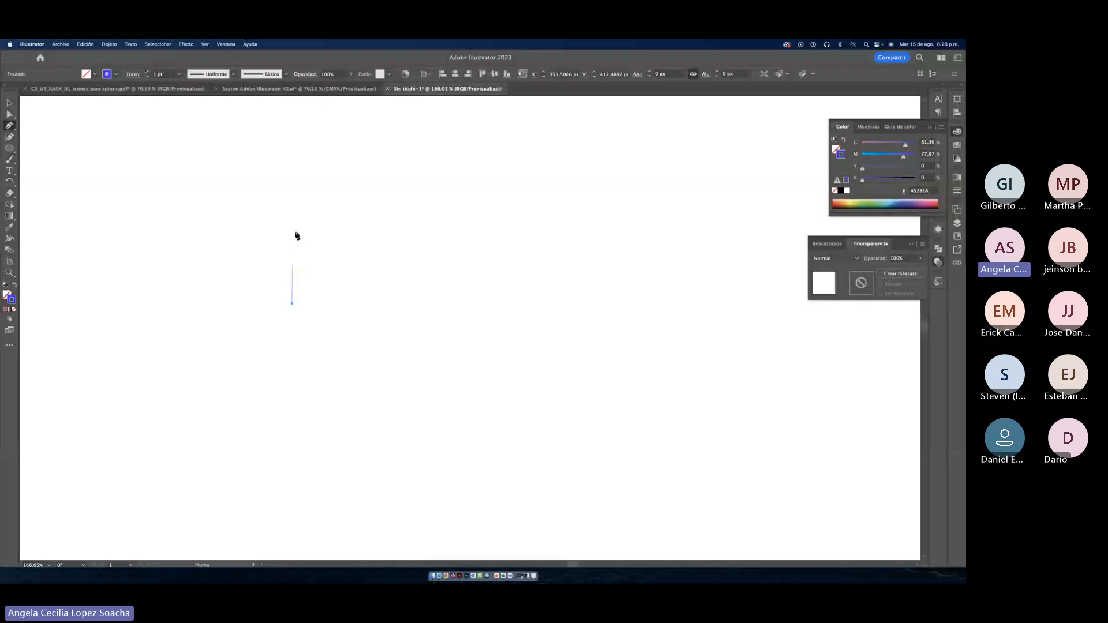
drag(292, 227, 269, 215)
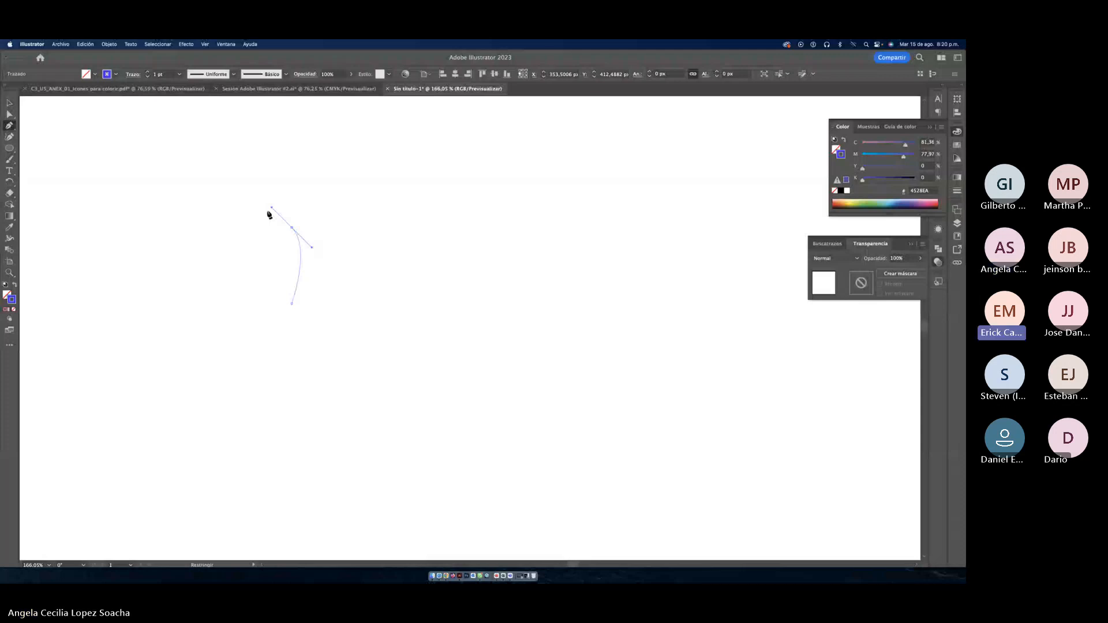
drag(306, 372, 379, 363)
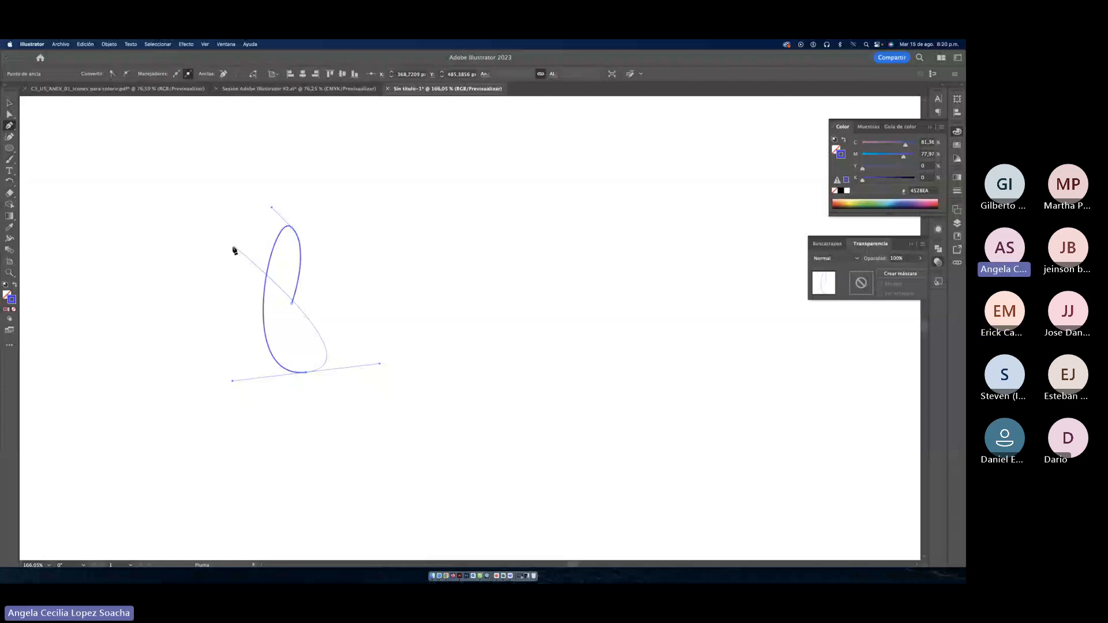
drag(228, 247, 106, 272)
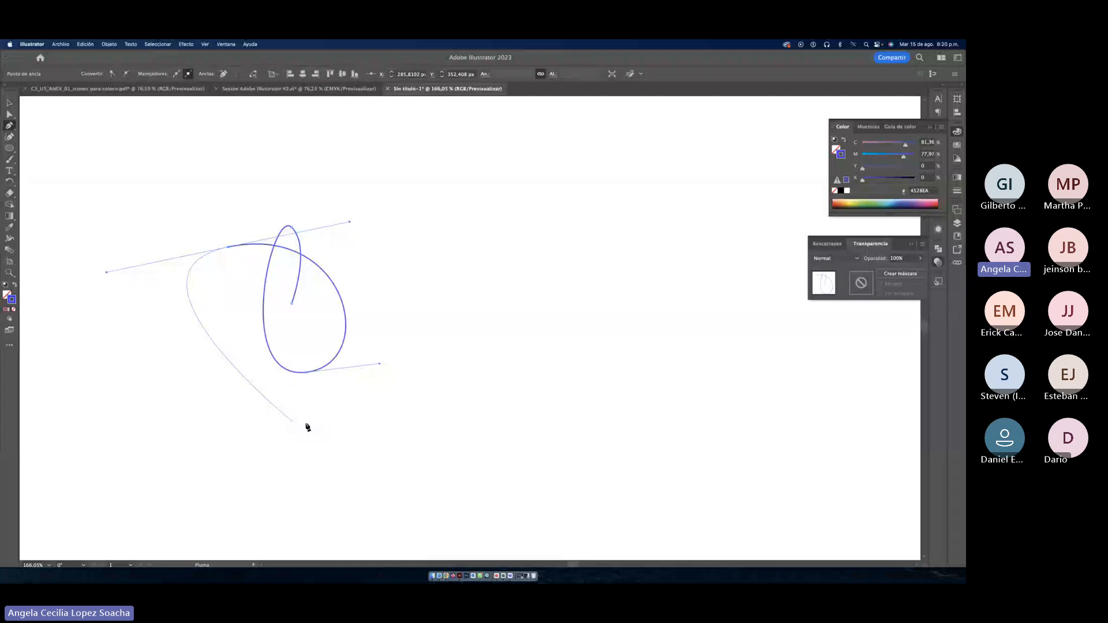
drag(307, 423, 325, 423)
drag(465, 263, 396, 204)
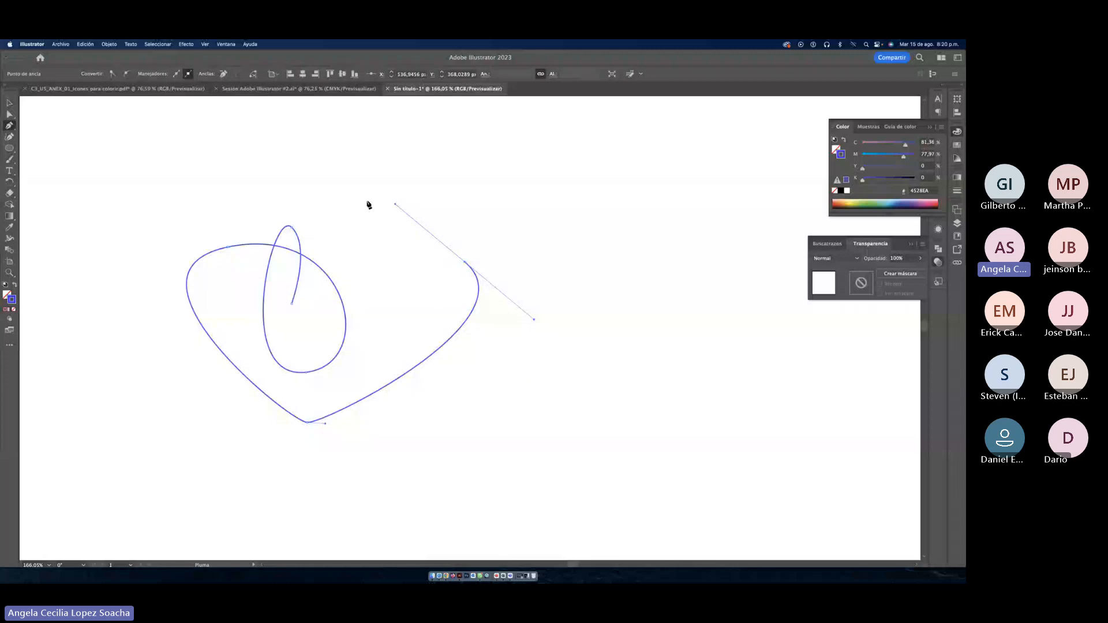
click(345, 232)
click(9, 103)
click(173, 173)
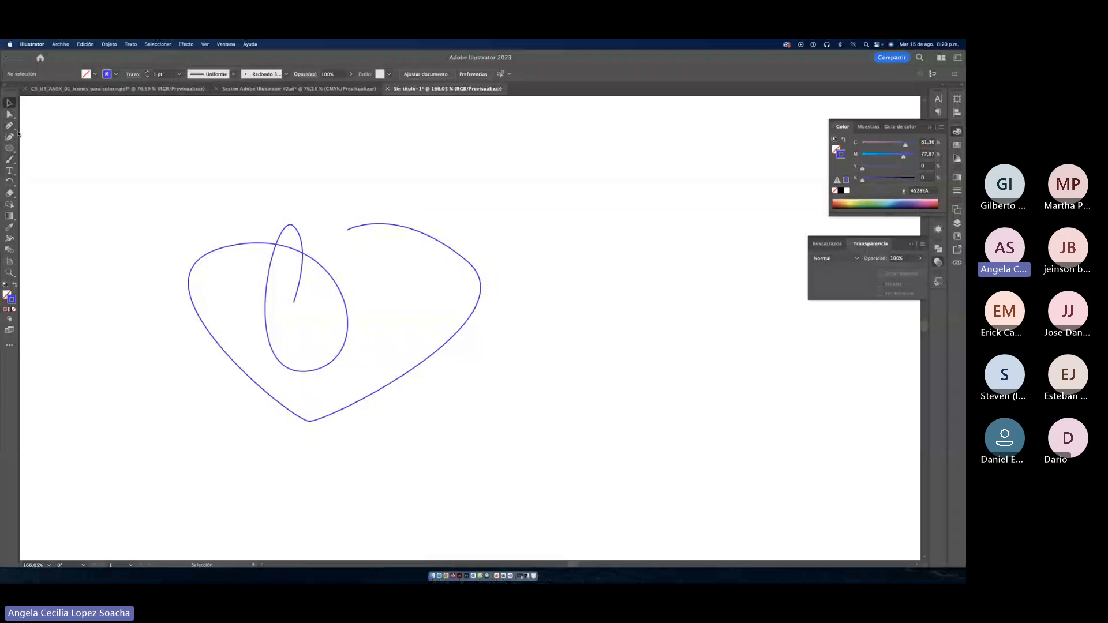
Step: Draw an open Curvature tool path about 436 × 322 px that sweeps around the heart-like curve and ends inside it
click(9, 137)
click(309, 423)
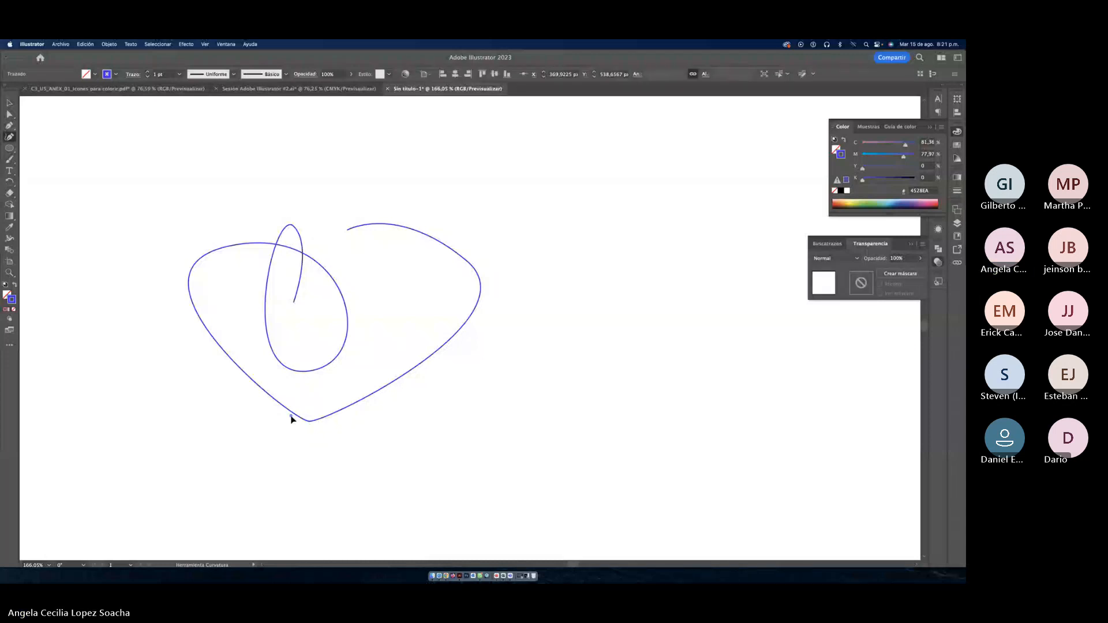
drag(291, 416, 153, 202)
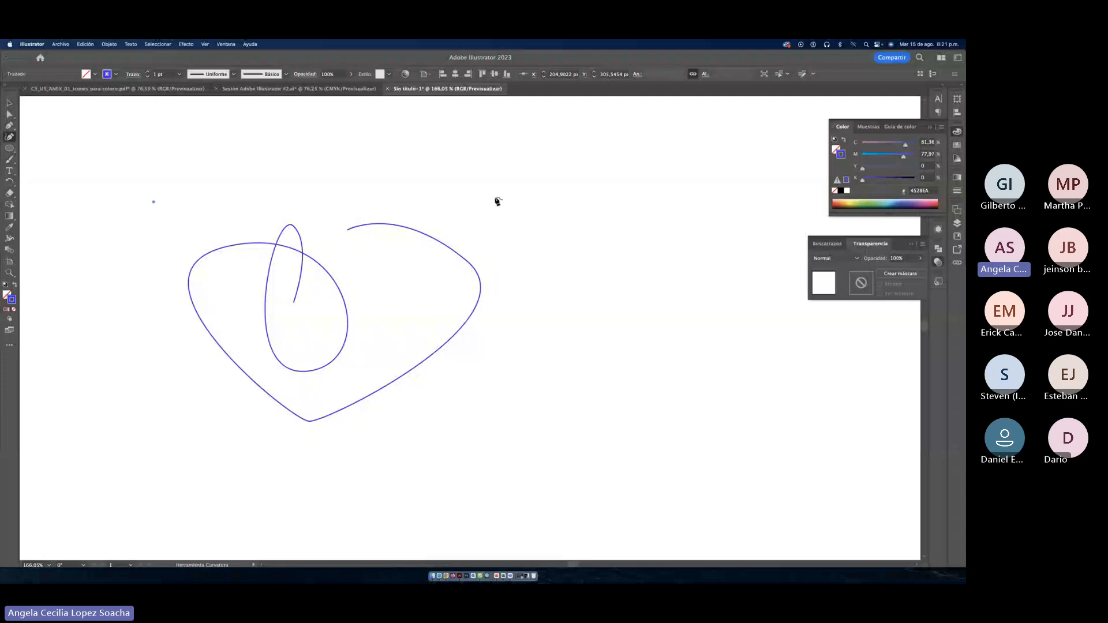
click(558, 248)
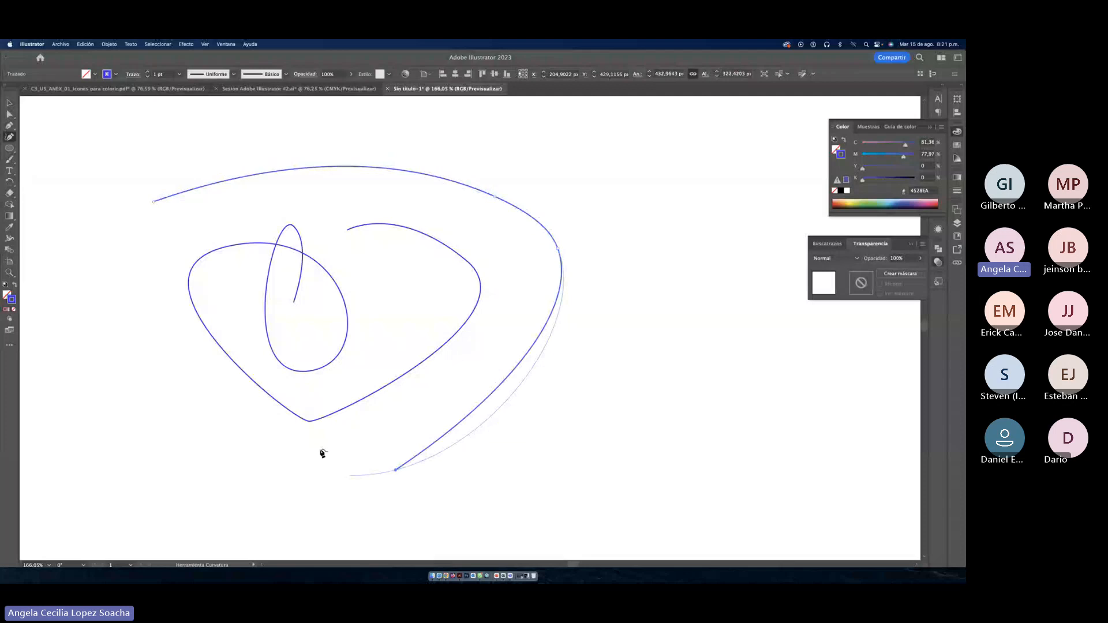
click(297, 412)
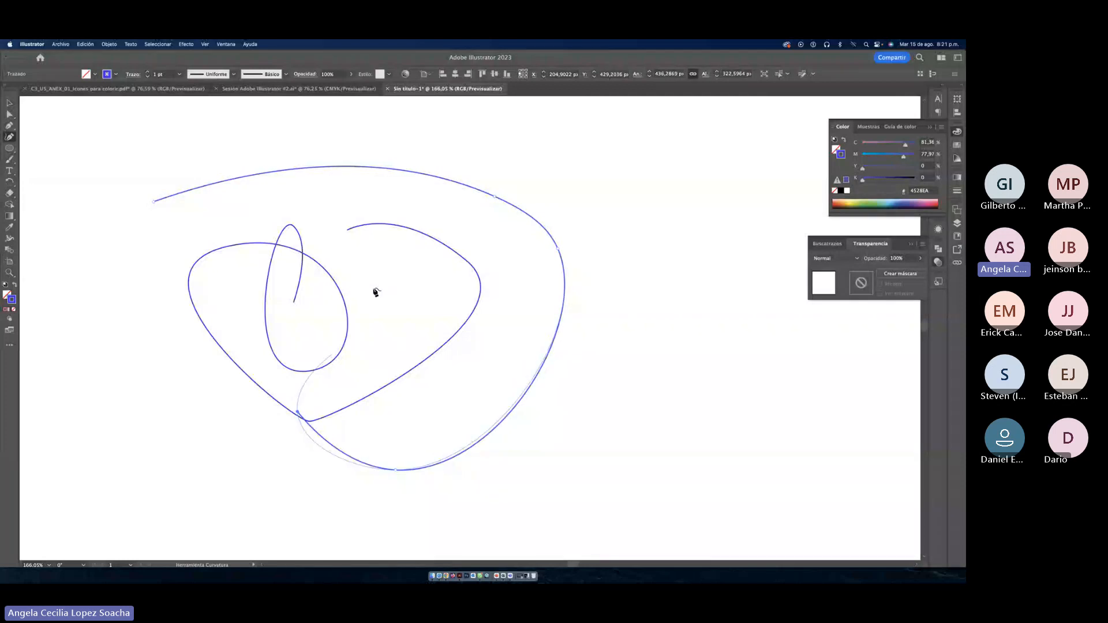
click(429, 276)
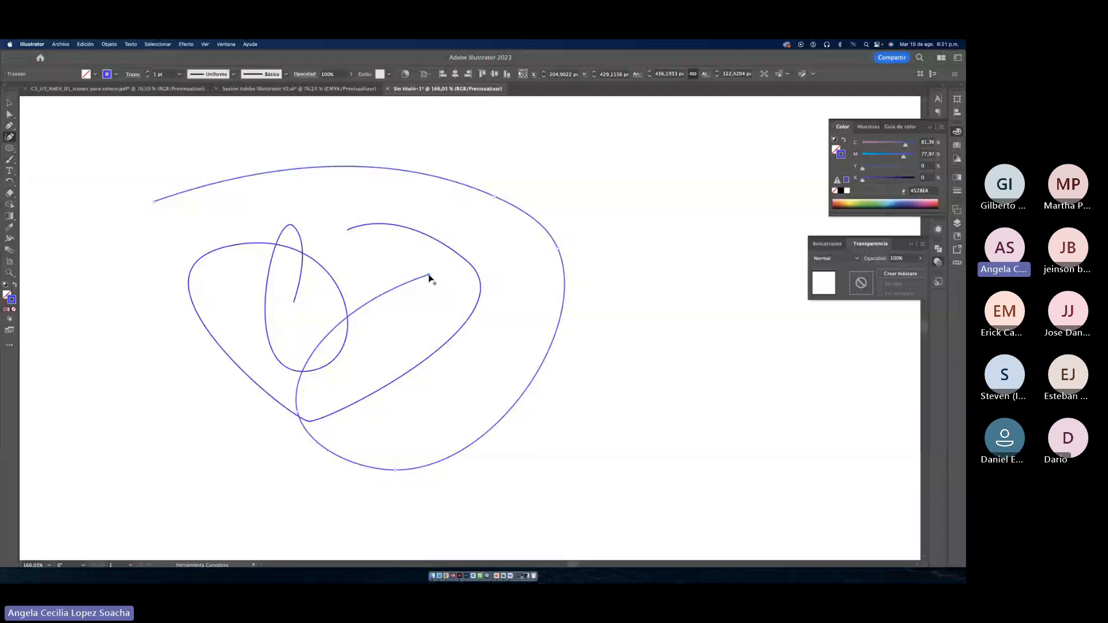
Step: Undo the whole Curvature path point by point, leaving only the heart-like Pen path
key(super+z)
key(super+z)
key(super+z)
key(super+z)
key(super+z)
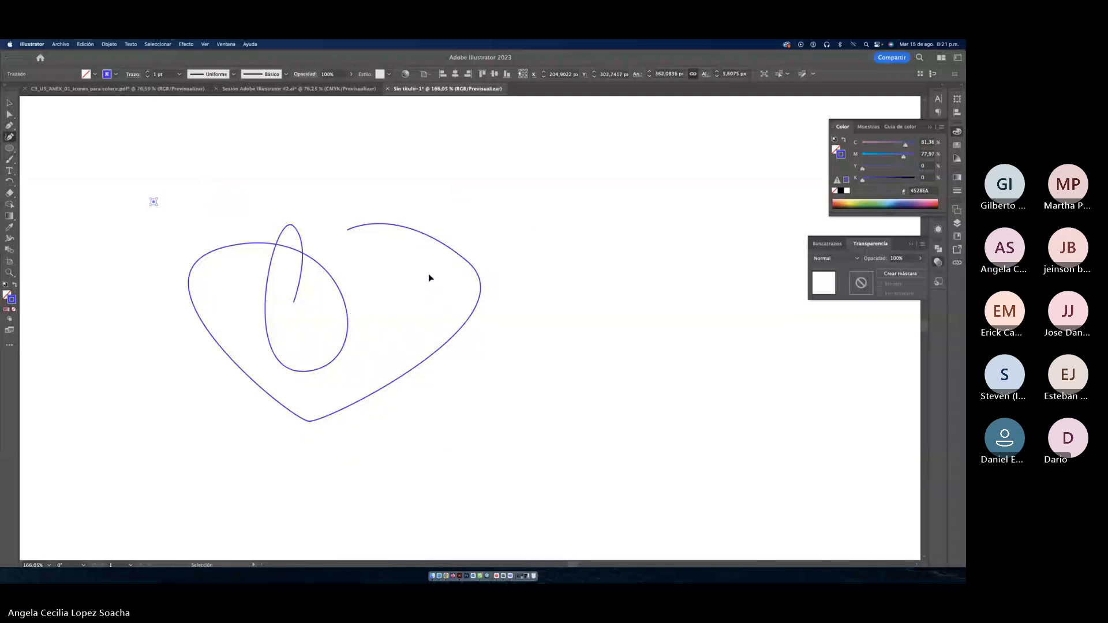
key(super+z)
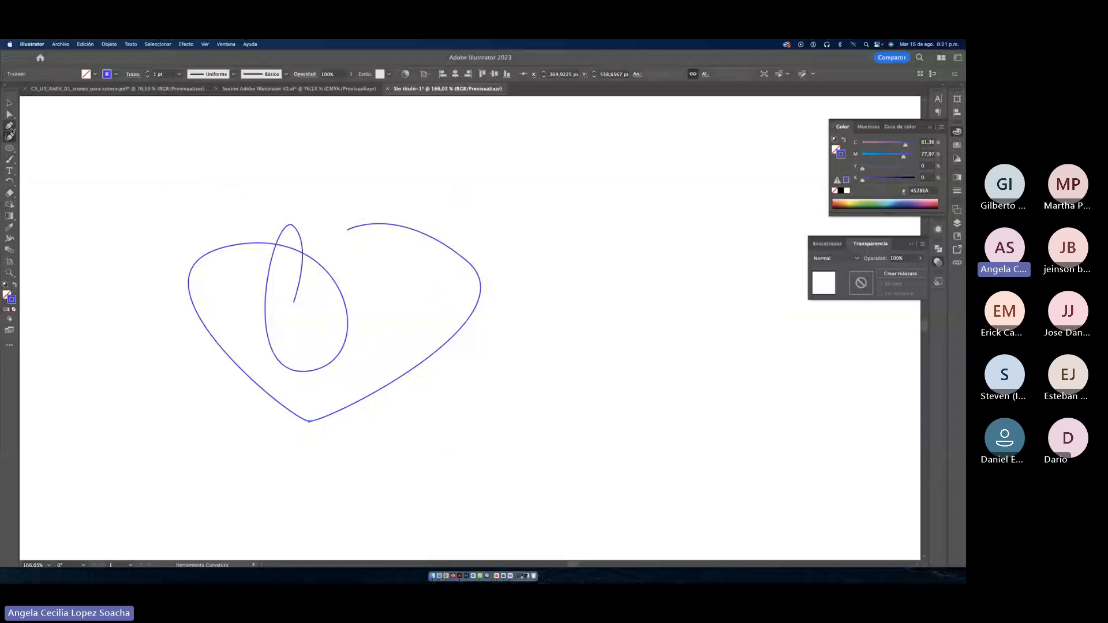
click(10, 126)
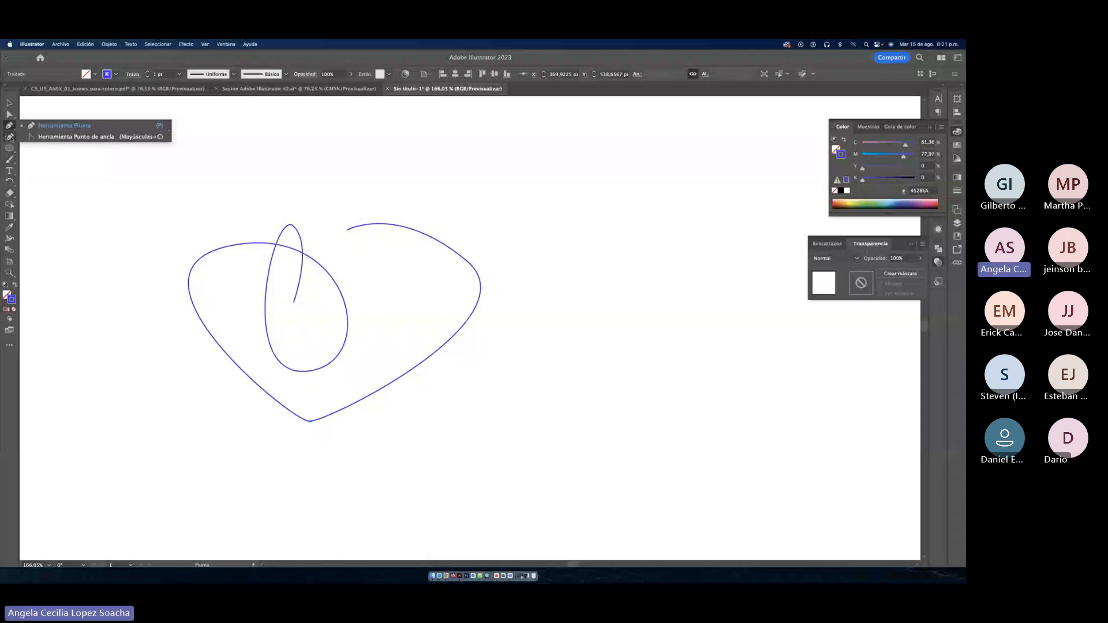
click(10, 137)
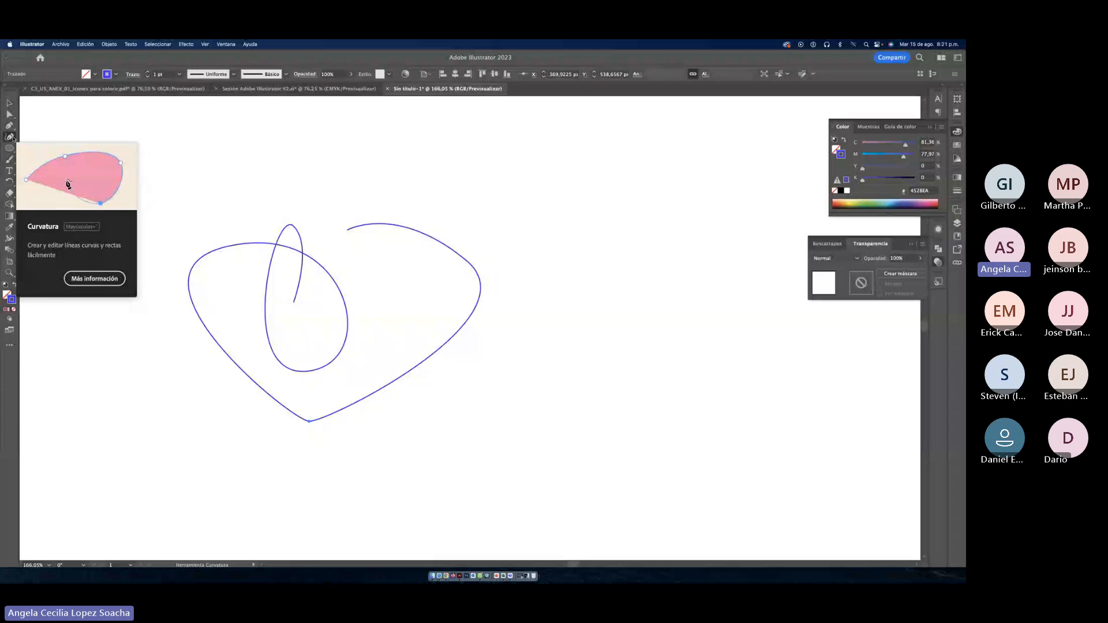
click(13, 129)
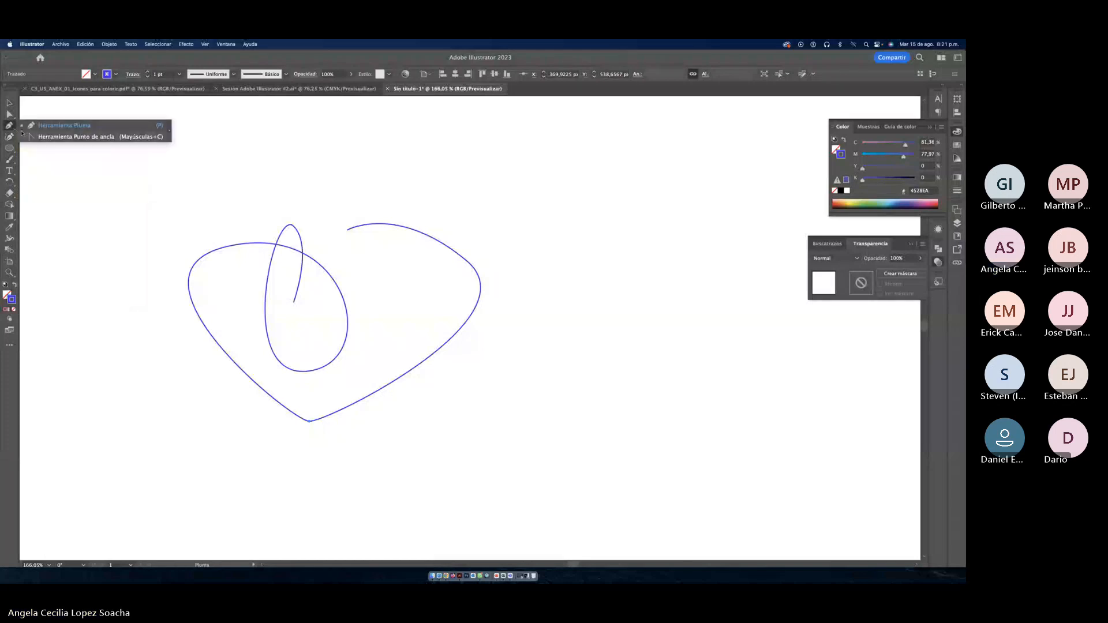
Step: With Direct Selection, convert the upper-left anchor point of the heart-like path to a corner point
click(10, 115)
click(14, 118)
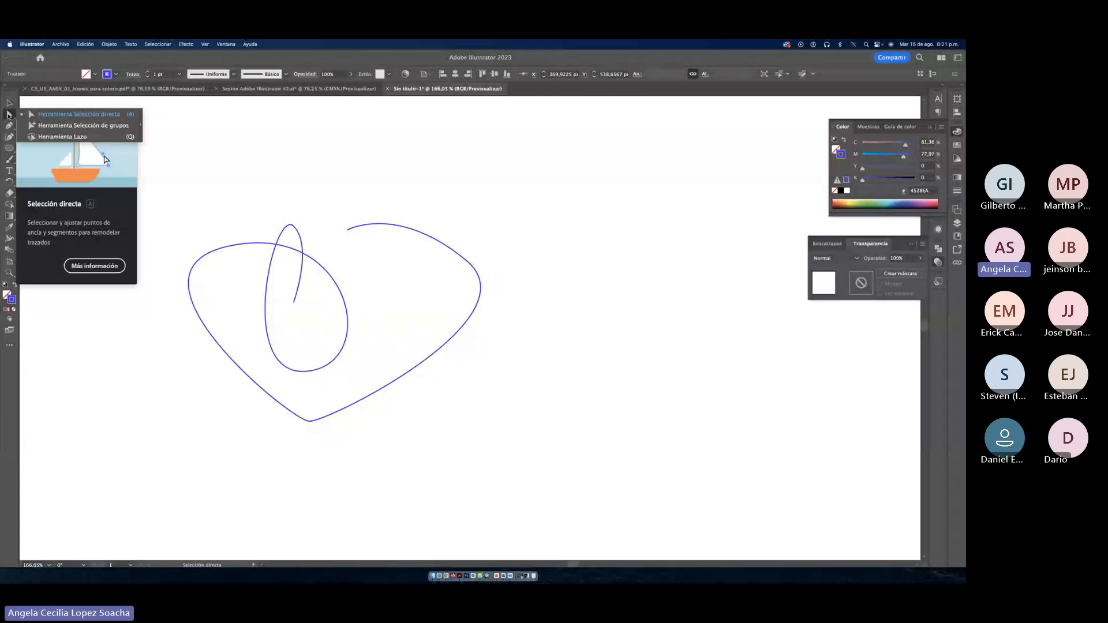
click(268, 245)
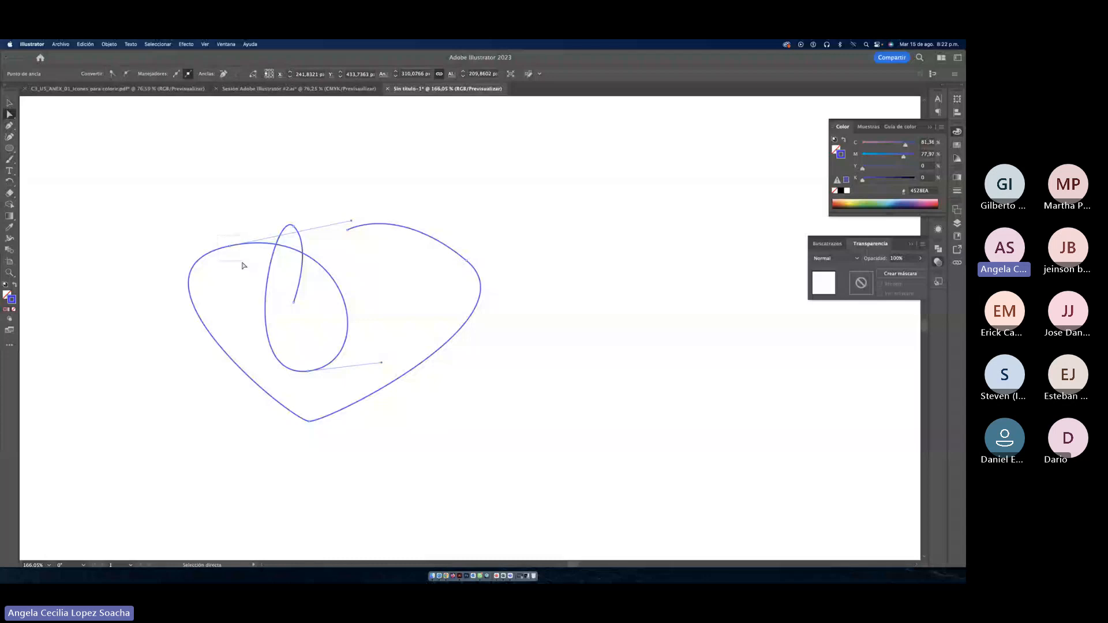
click(229, 246)
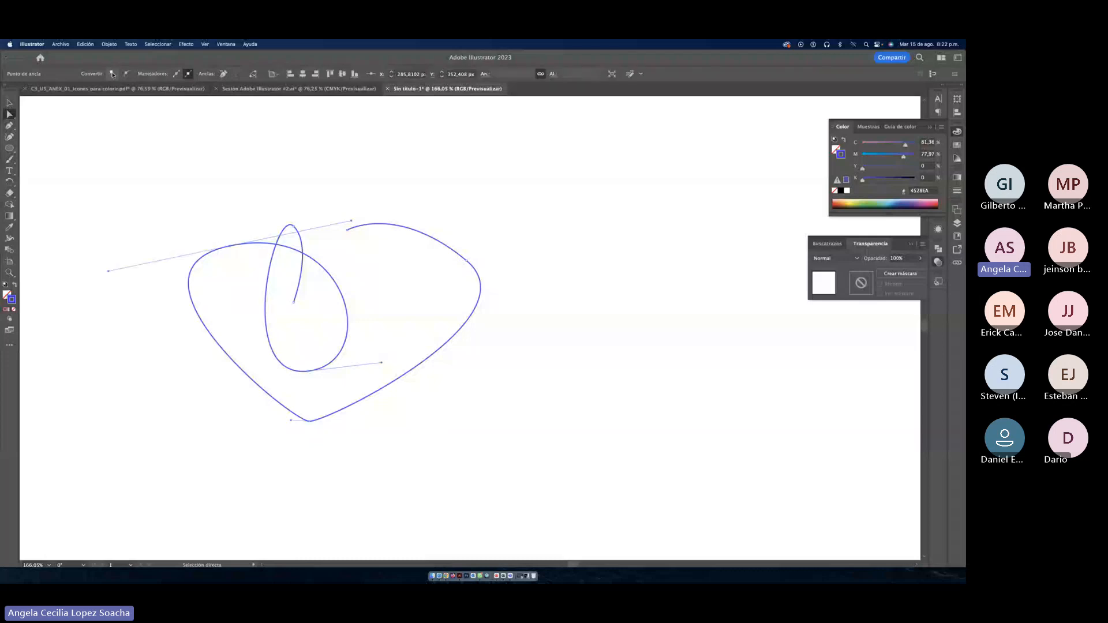
click(113, 74)
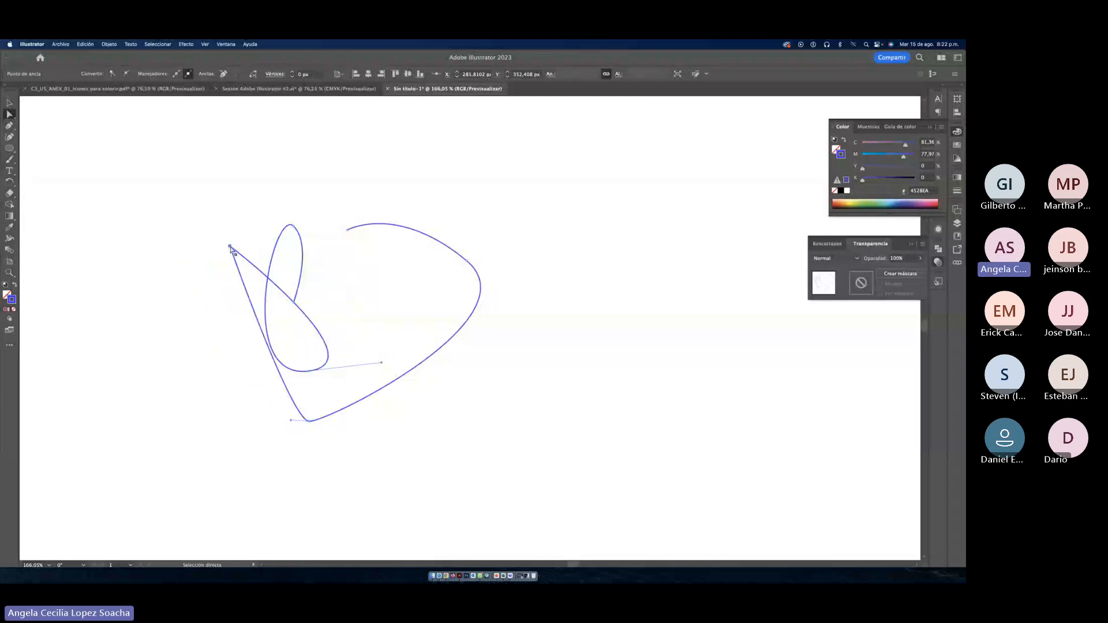
Step: Convert the upper-left anchor point back to smooth, extend its handle far up and to the right, and deselect the path
click(125, 74)
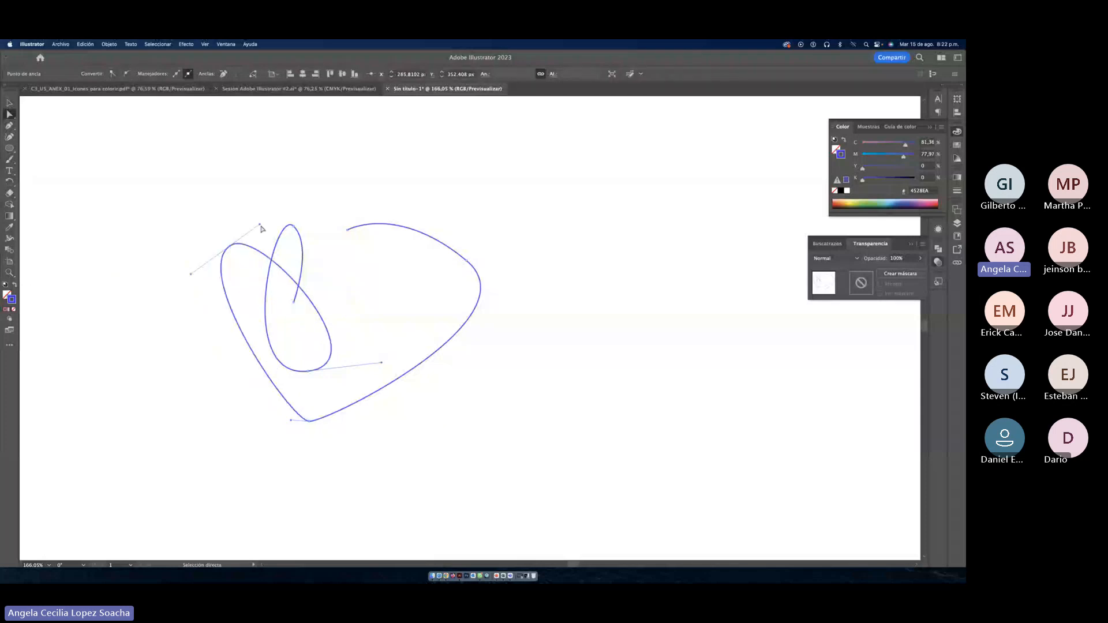
drag(260, 226, 393, 134)
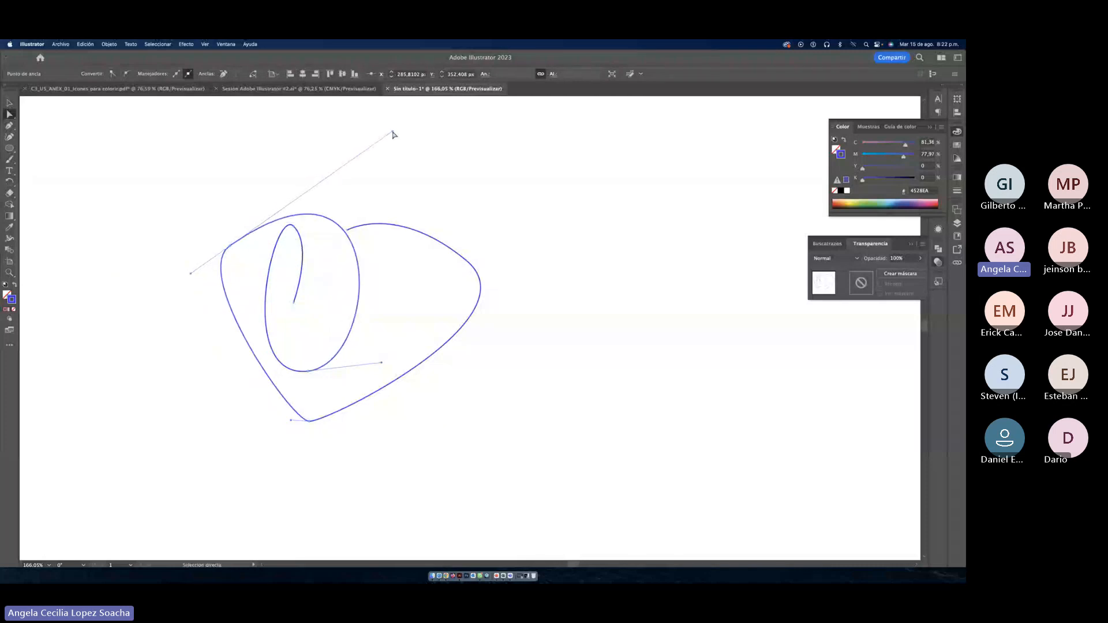
scroll(165, 205, right, 1)
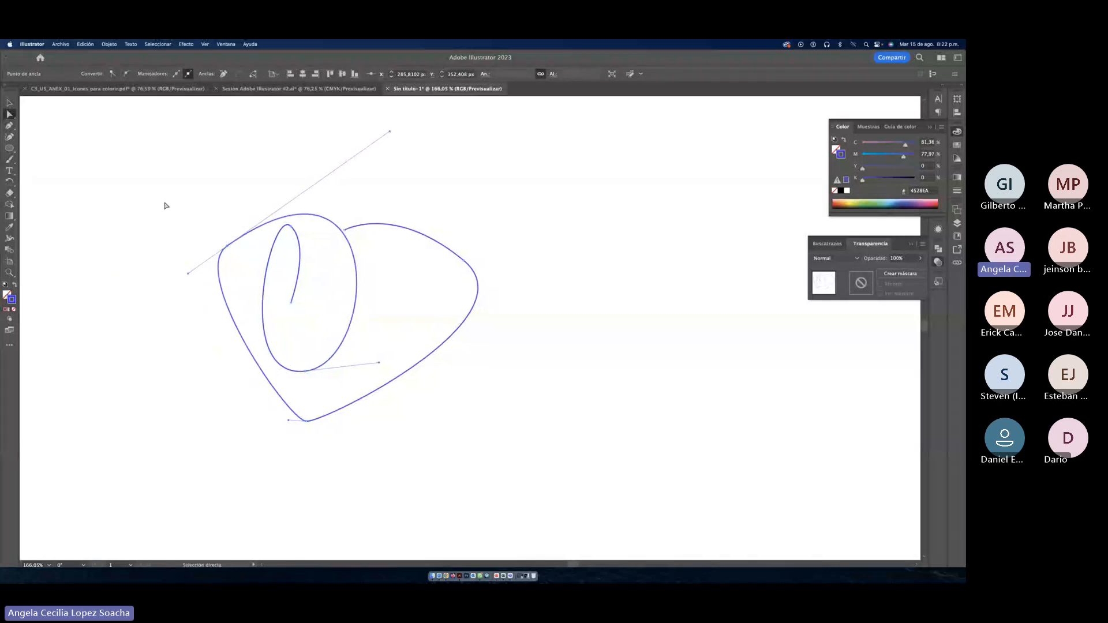
click(166, 205)
Step: In the empty area beside the heart-like path, draw one continuous Curvature tool path with several wide overlapping loops
click(9, 137)
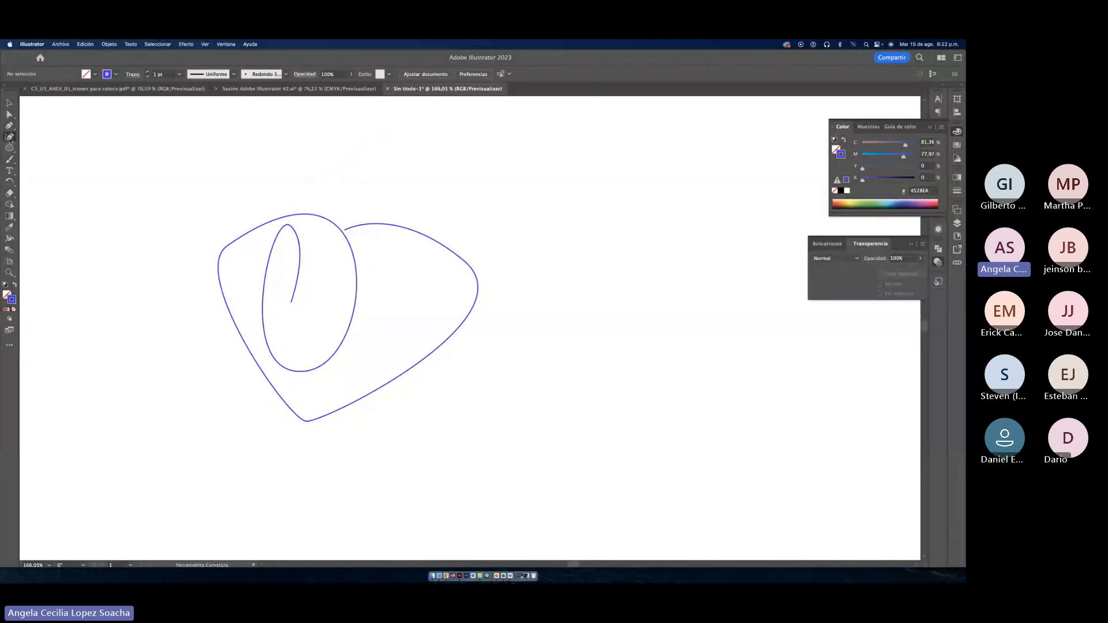
scroll(197, 171, right, 10)
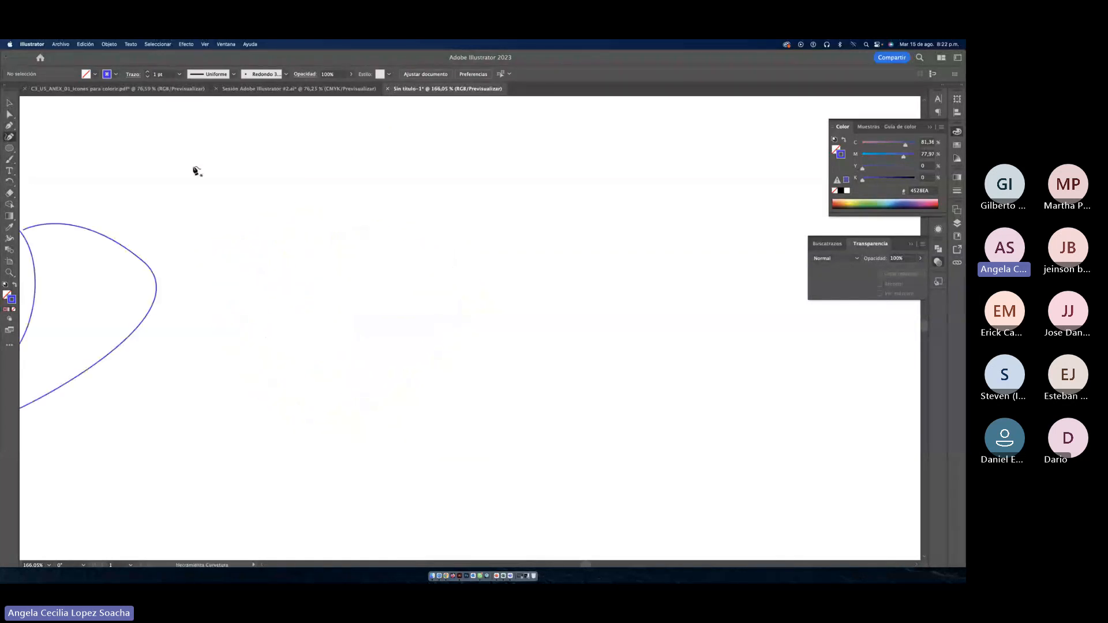
scroll(197, 173, right, 2)
click(181, 198)
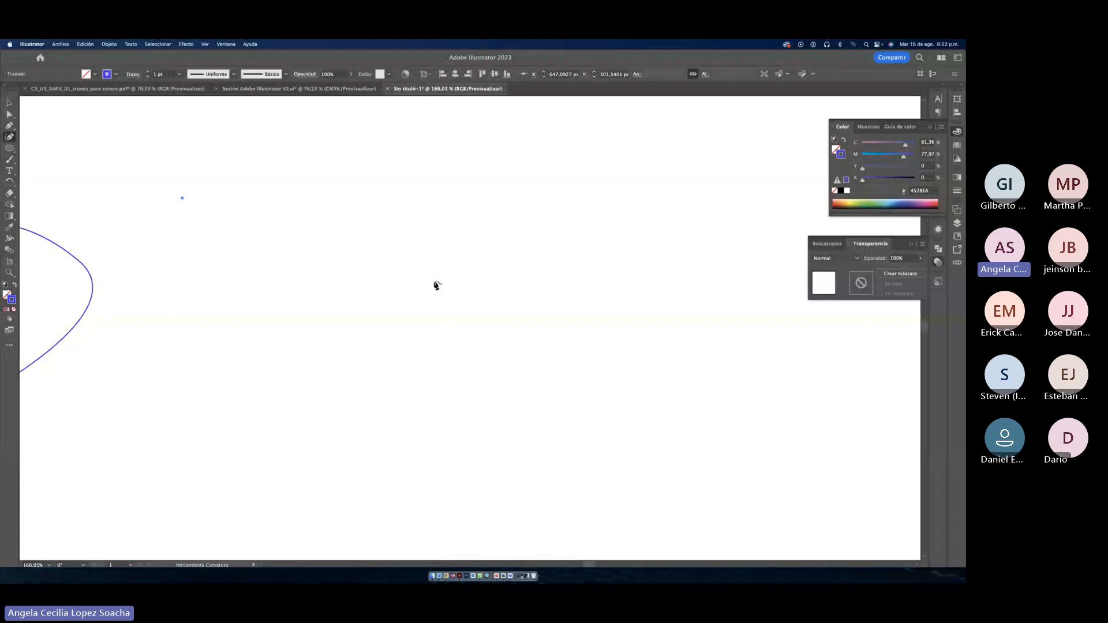
click(483, 349)
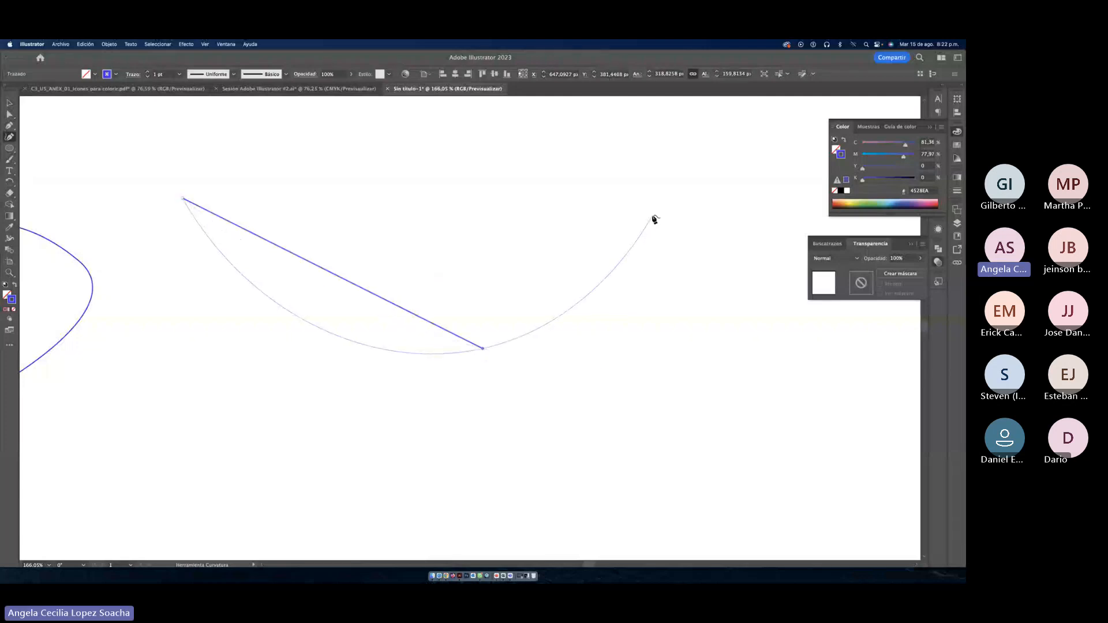
click(634, 182)
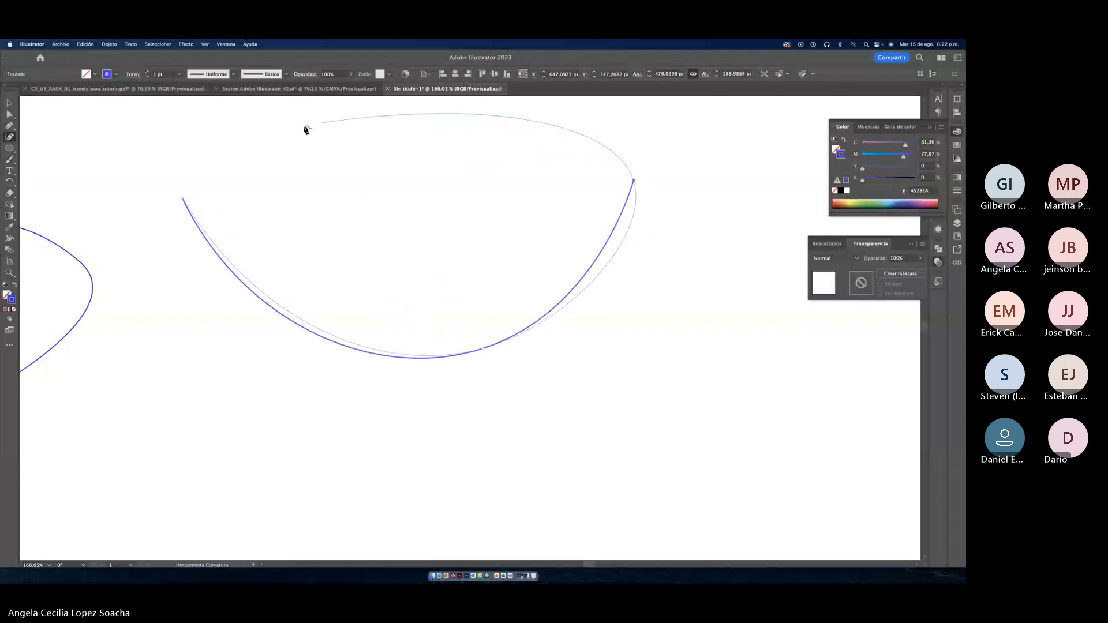
click(307, 195)
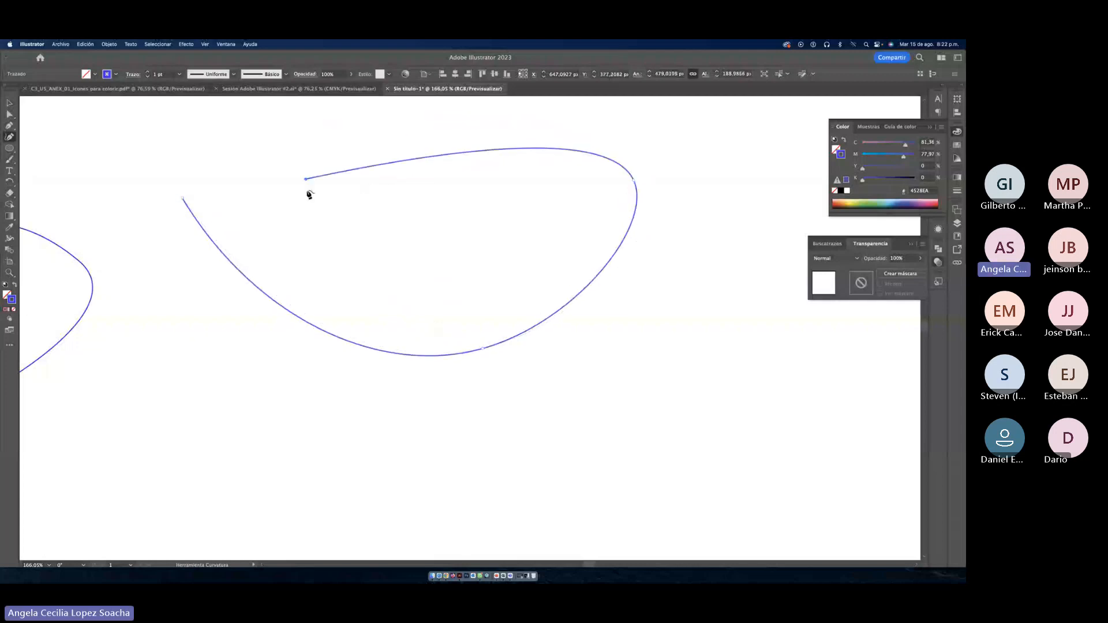
click(396, 435)
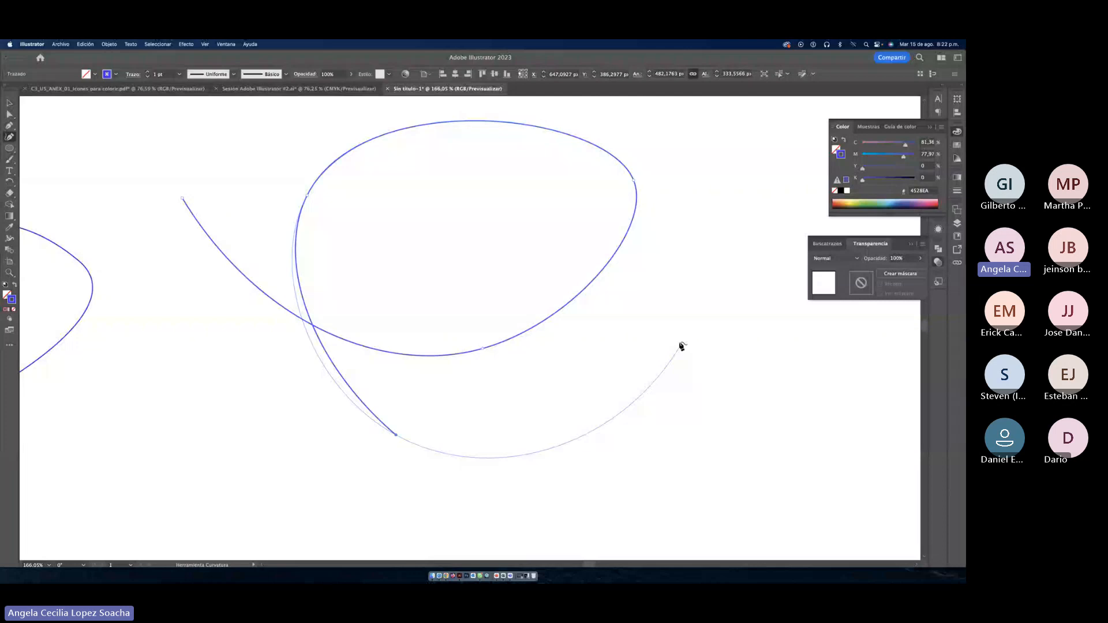
click(695, 236)
click(380, 236)
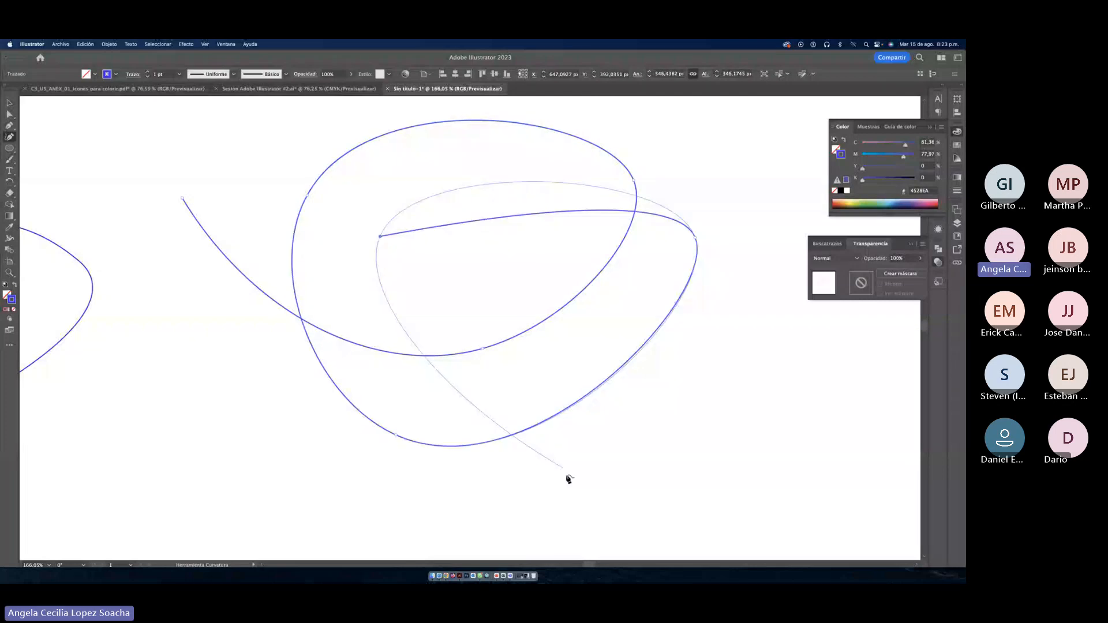
click(639, 495)
click(731, 309)
click(507, 256)
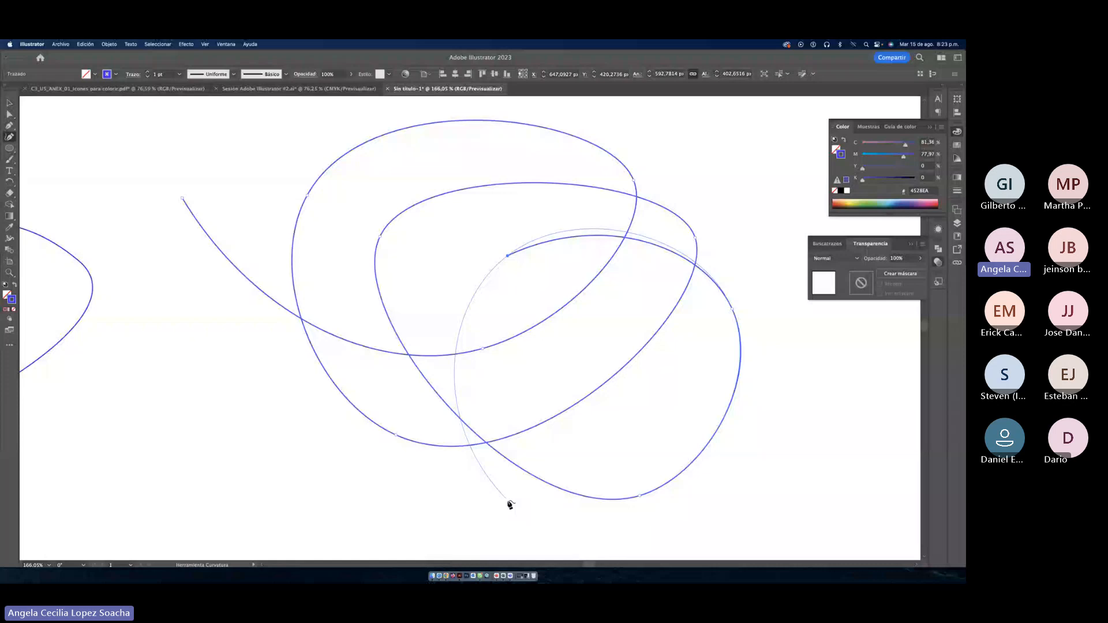
click(544, 514)
click(765, 367)
click(717, 249)
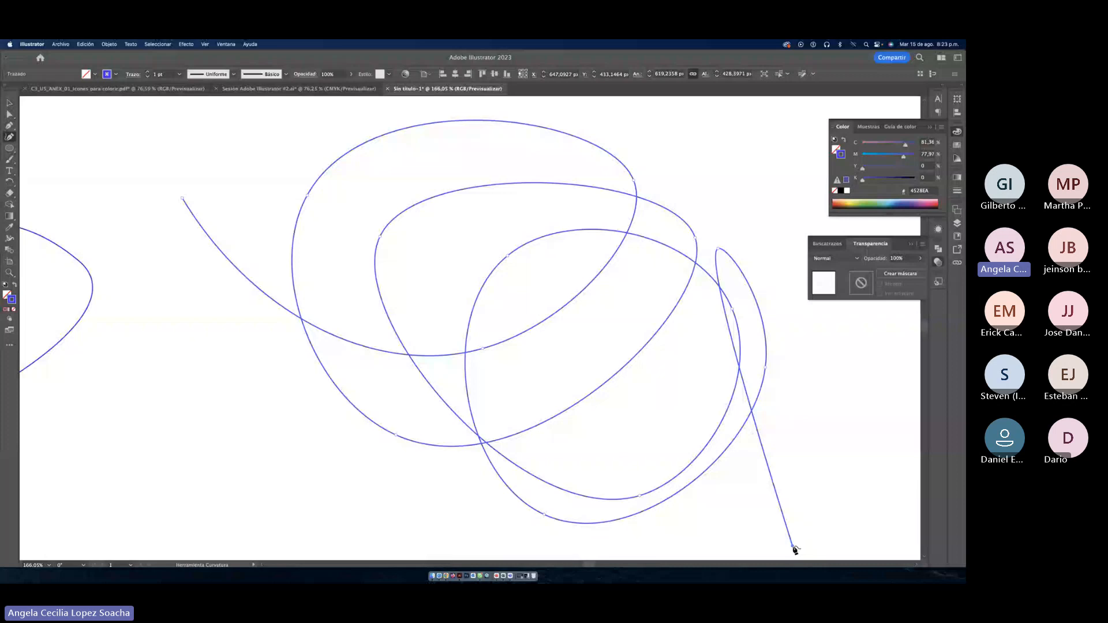
Step: Delete the looping Curvature path and the remaining heart-like Pen path to empty the artboard
key(v)
key(Delete)
scroll(160, 176, down, 2)
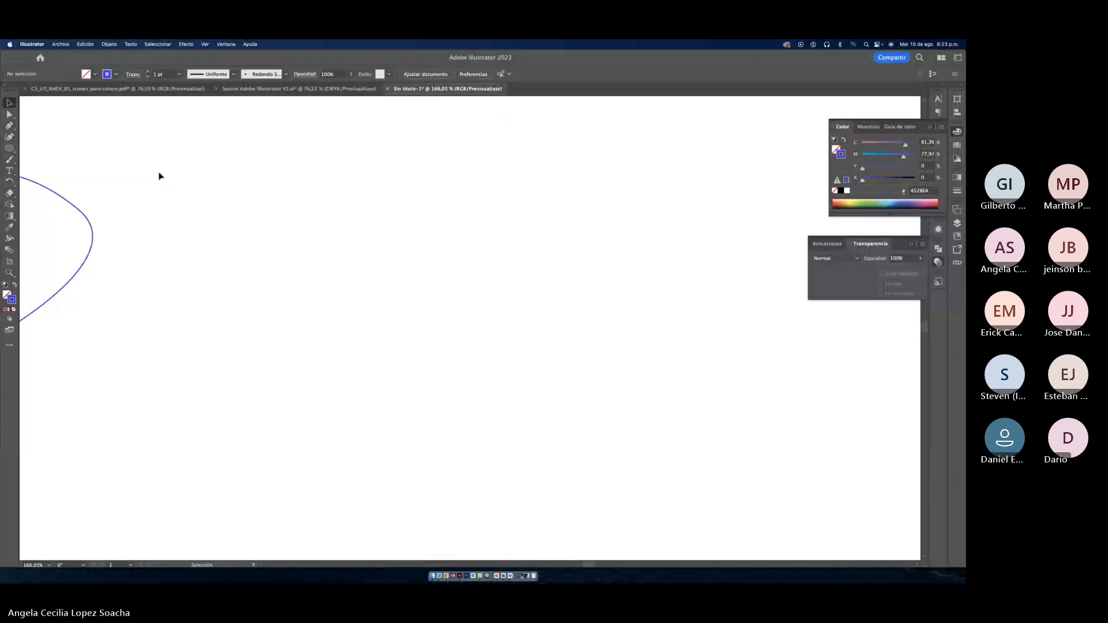
scroll(335, 323, down, 5)
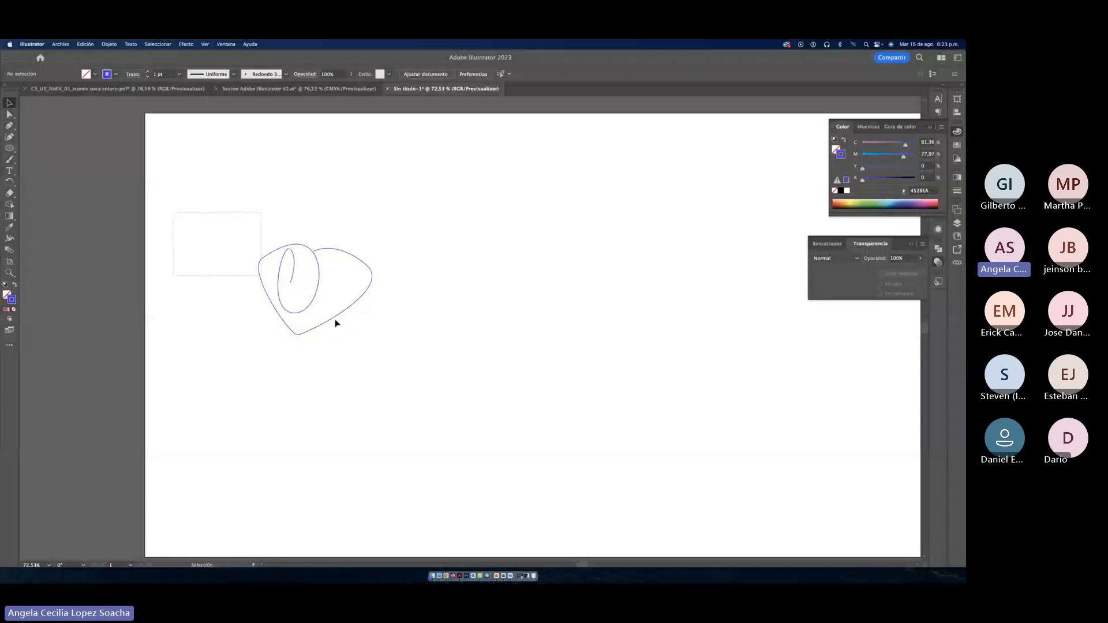
drag(173, 213, 473, 385)
key(Delete)
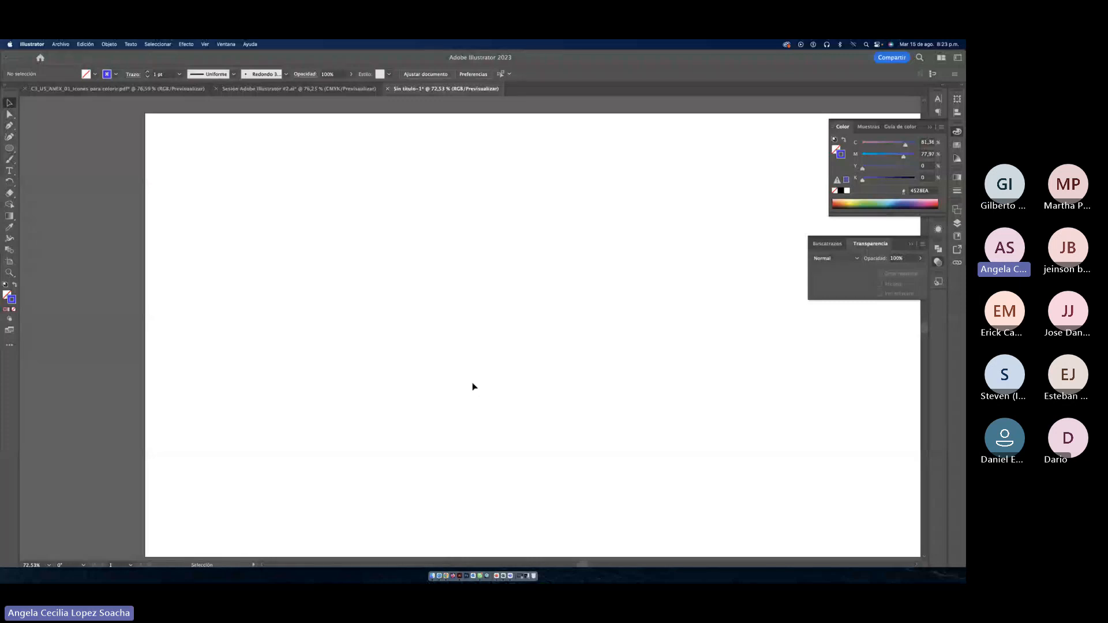
Step: Switch to Safari and search the web for "dibujos animados"
scroll(441, 363, right, 3)
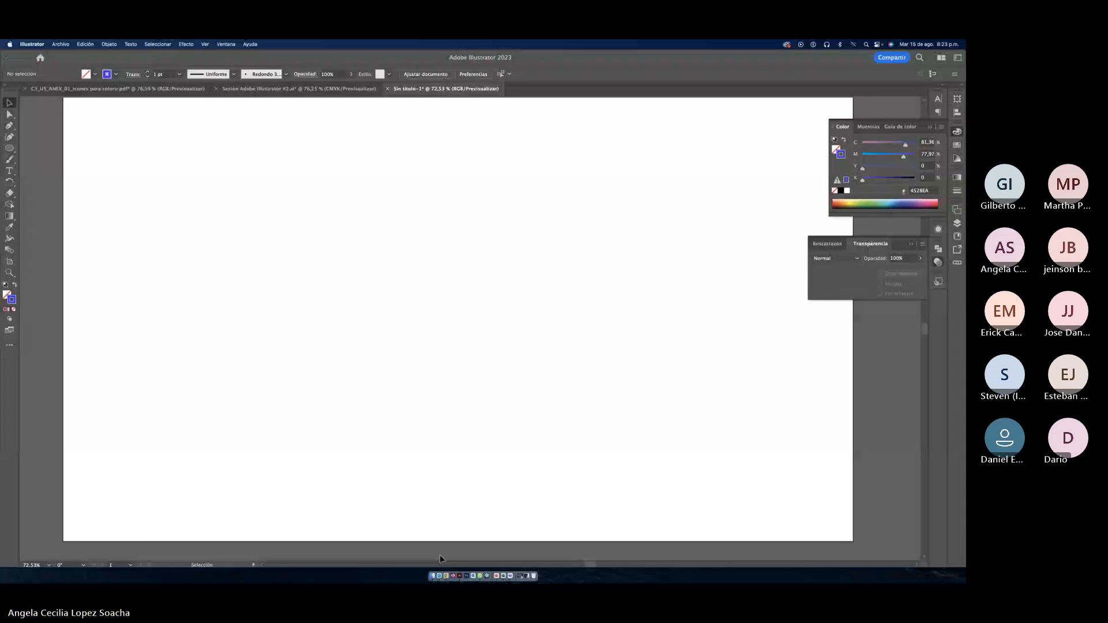
click(440, 576)
click(368, 59)
text(dib)
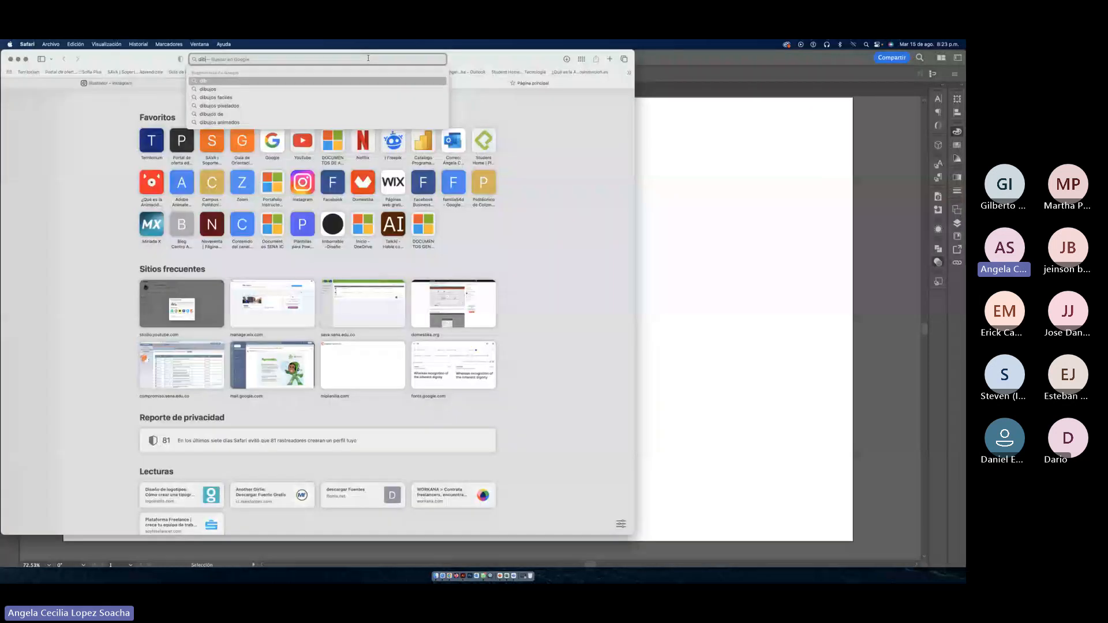
text(ujos animados)
key(Return)
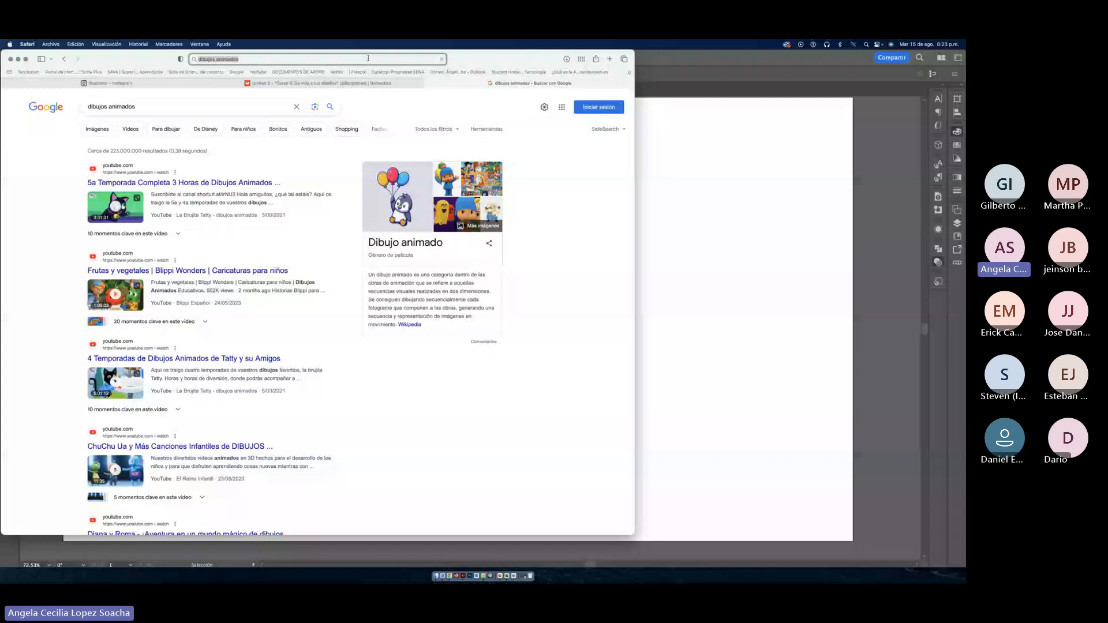
Step: Bring a Homer Simpson picture from the image results into the Sin título-1 document in Illustrator and enlarge it to about 1089 × 817 px
click(96, 129)
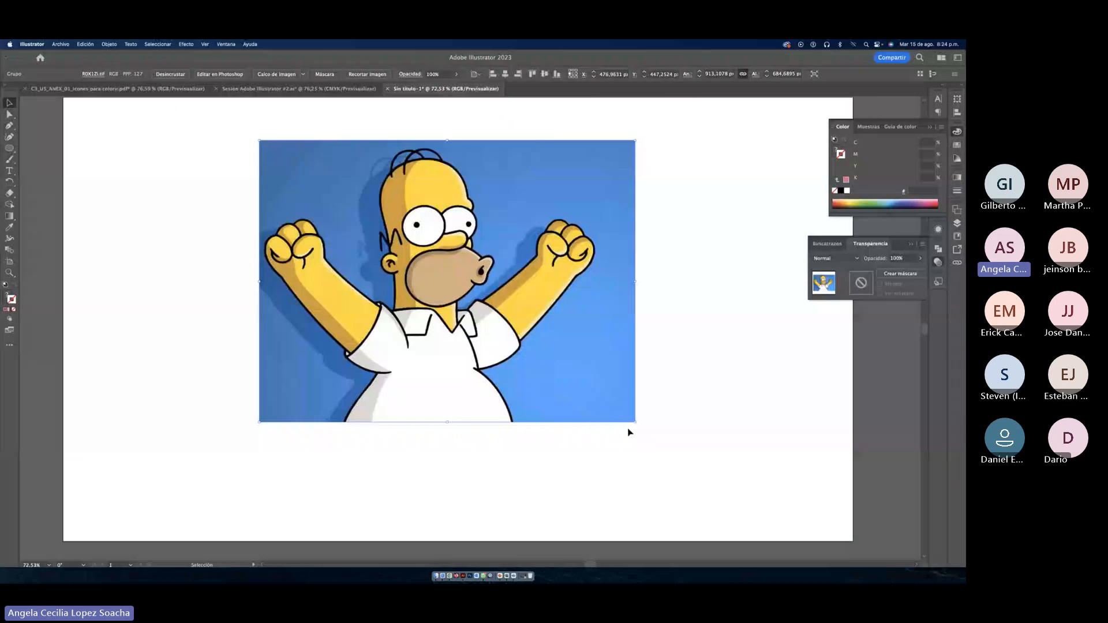
drag(628, 431, 654, 455)
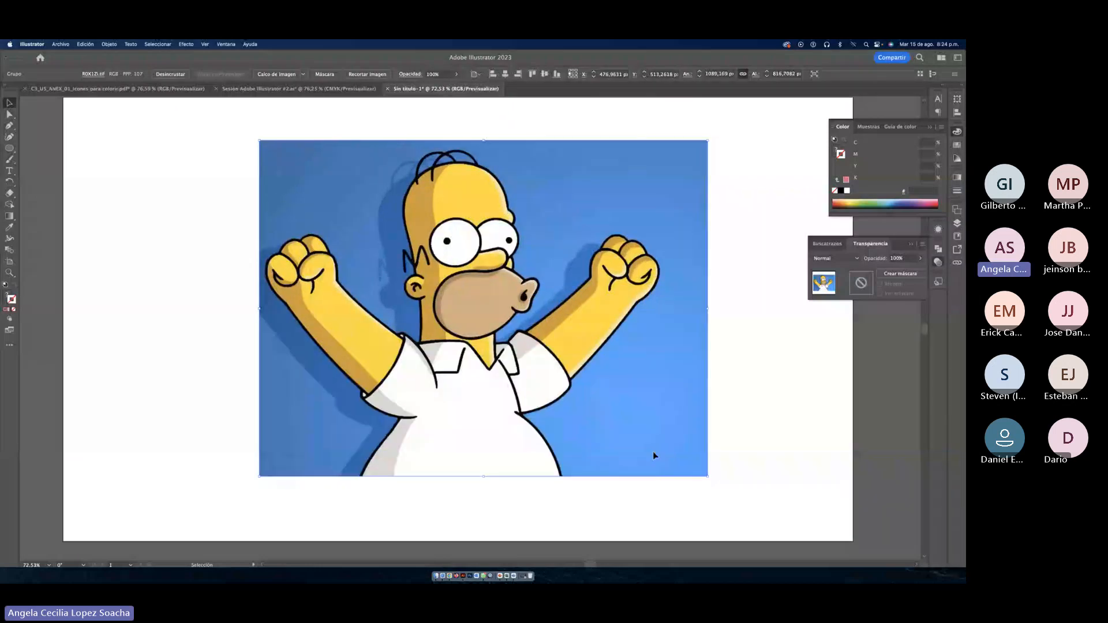
Step: Shift the Homer picture toward the artboard's left side and lock it in place
drag(652, 456, 602, 451)
click(109, 44)
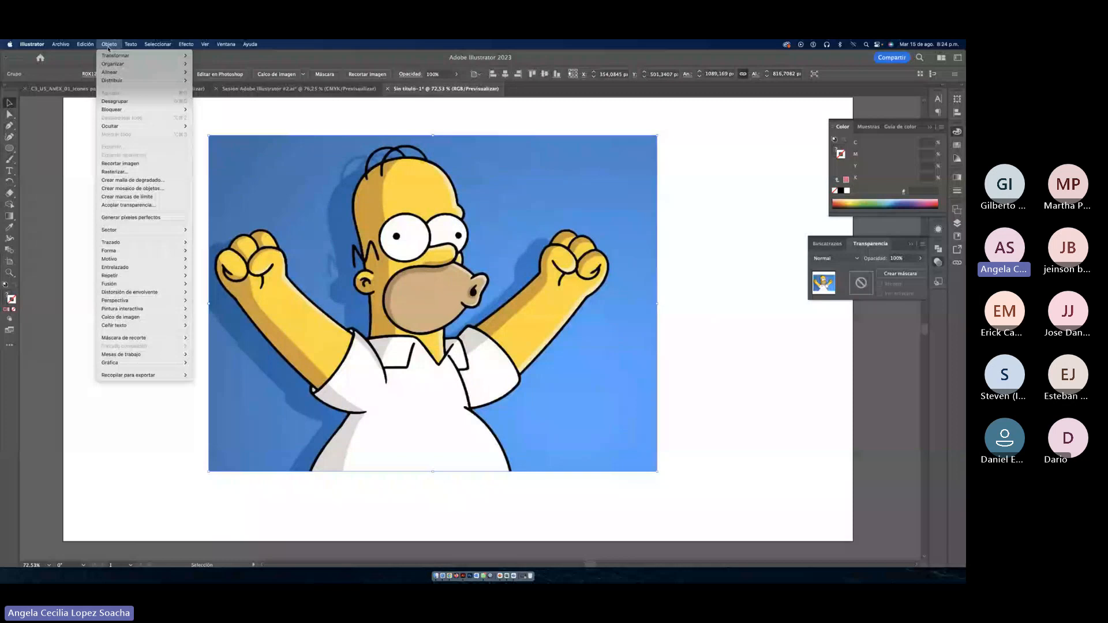
mouse_move(184, 110)
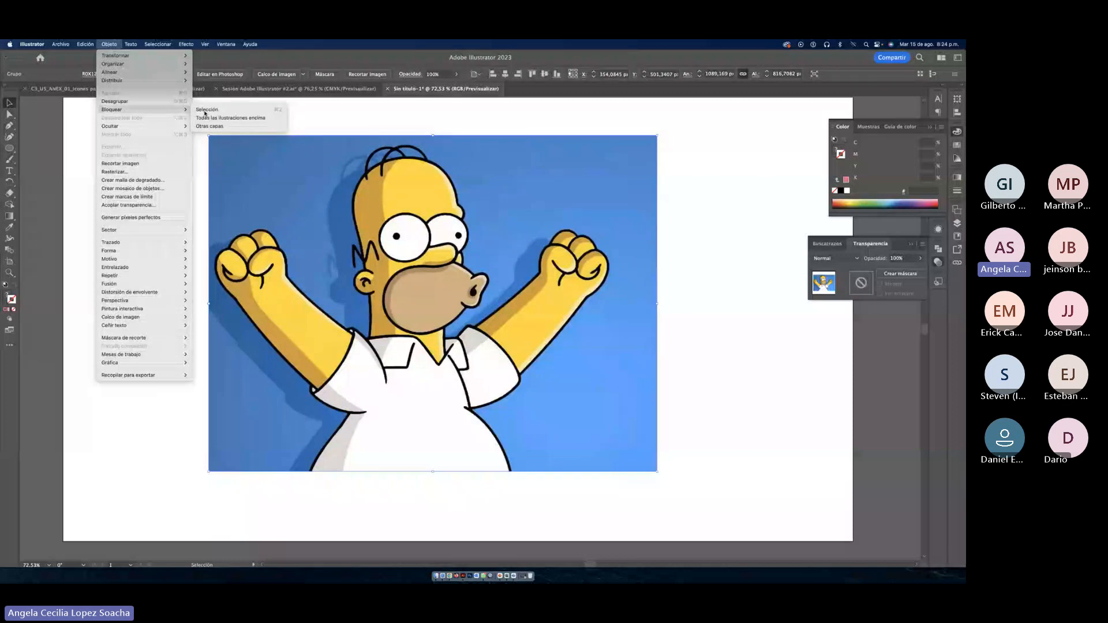
click(206, 110)
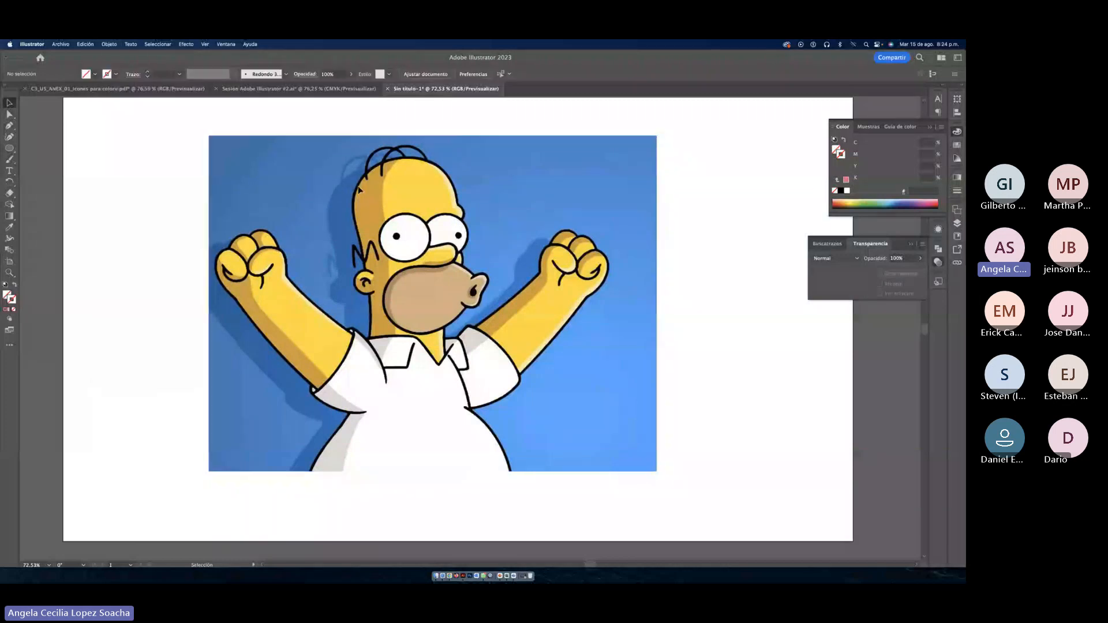
scroll(381, 211, right, 1)
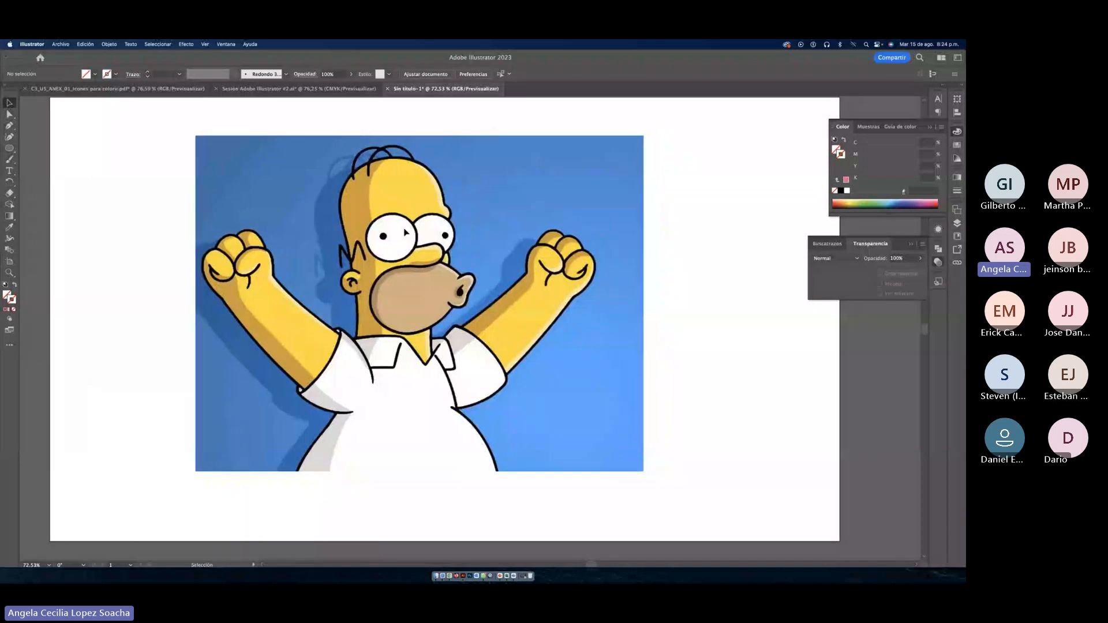
scroll(406, 232, down, 1)
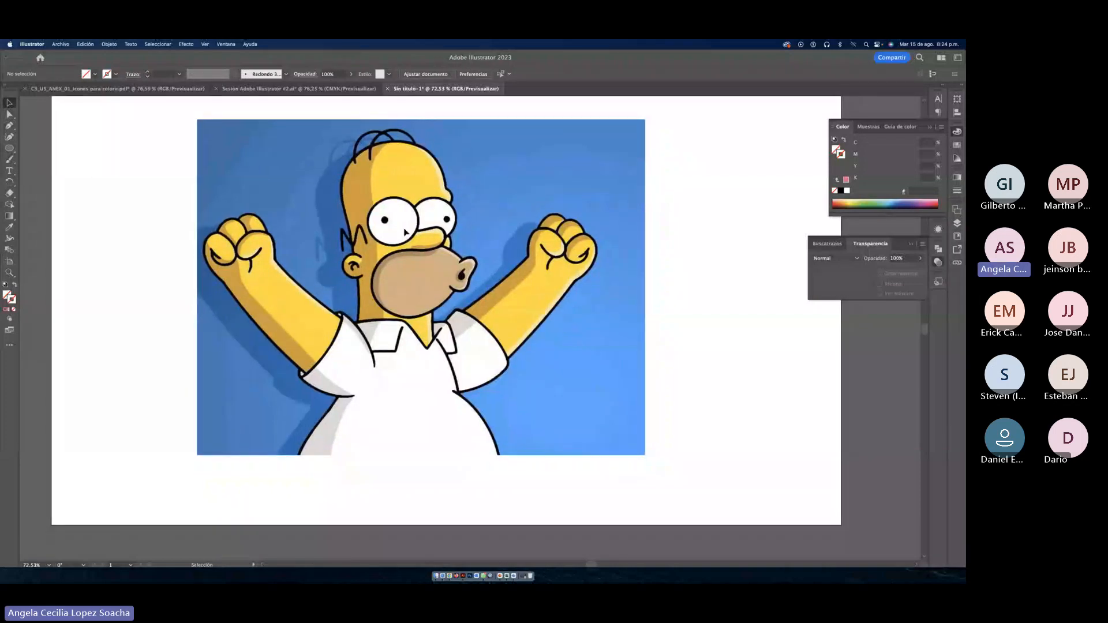
scroll(406, 232, right, 2)
scroll(349, 220, up, 1)
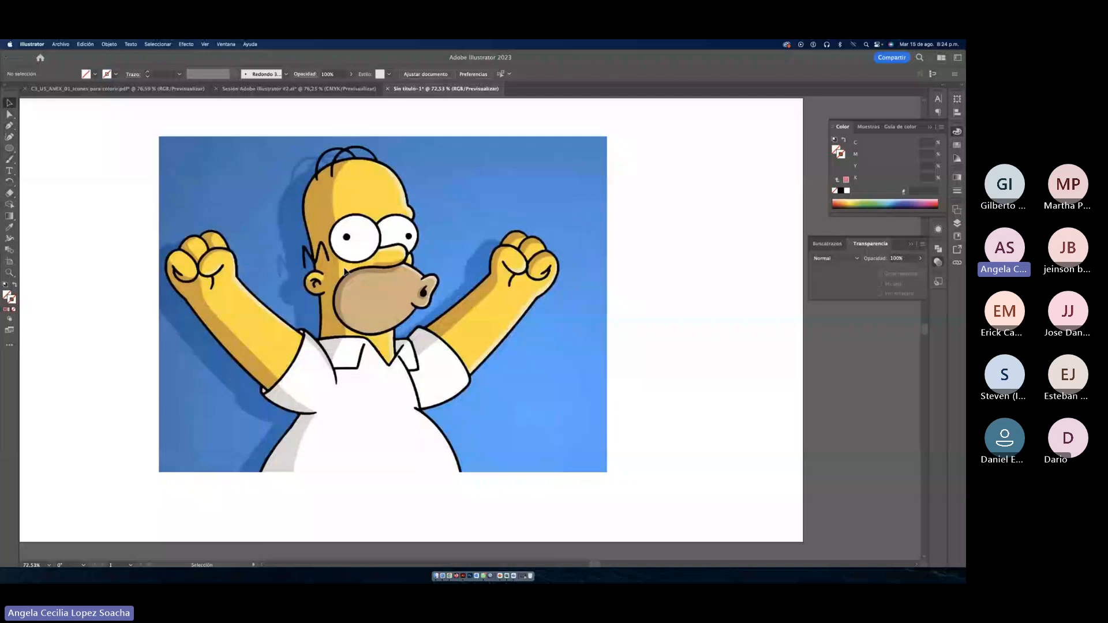
Step: With the Pen tool, trace the raised left fist's thumb from its inner crease, around its curved outline and down to the wrist
key(backslash)
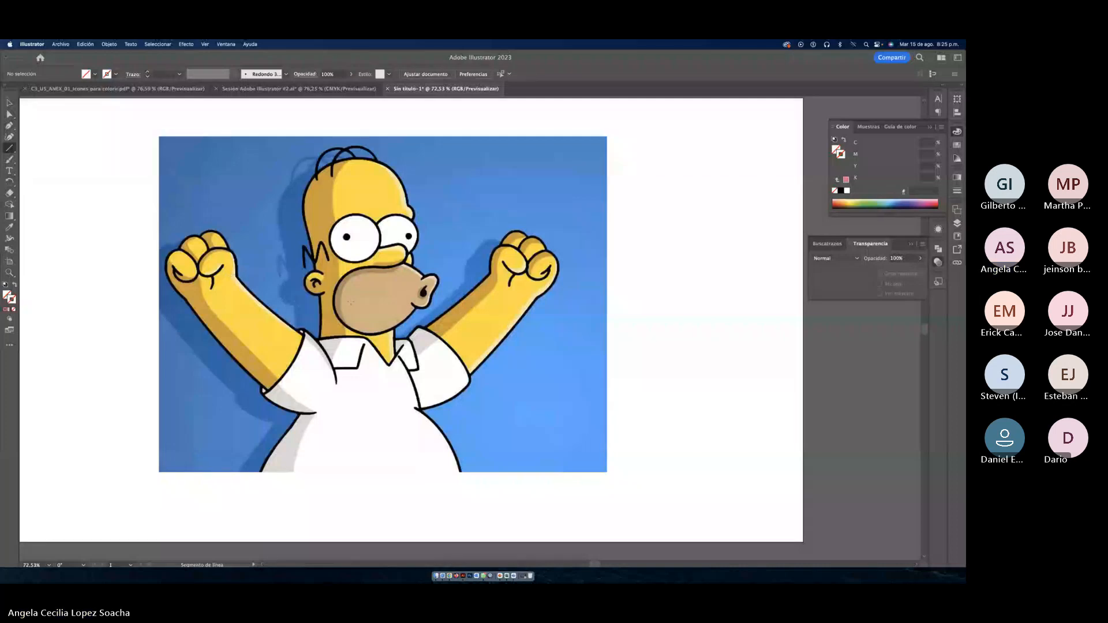
key(z)
drag(196, 276, 332, 304)
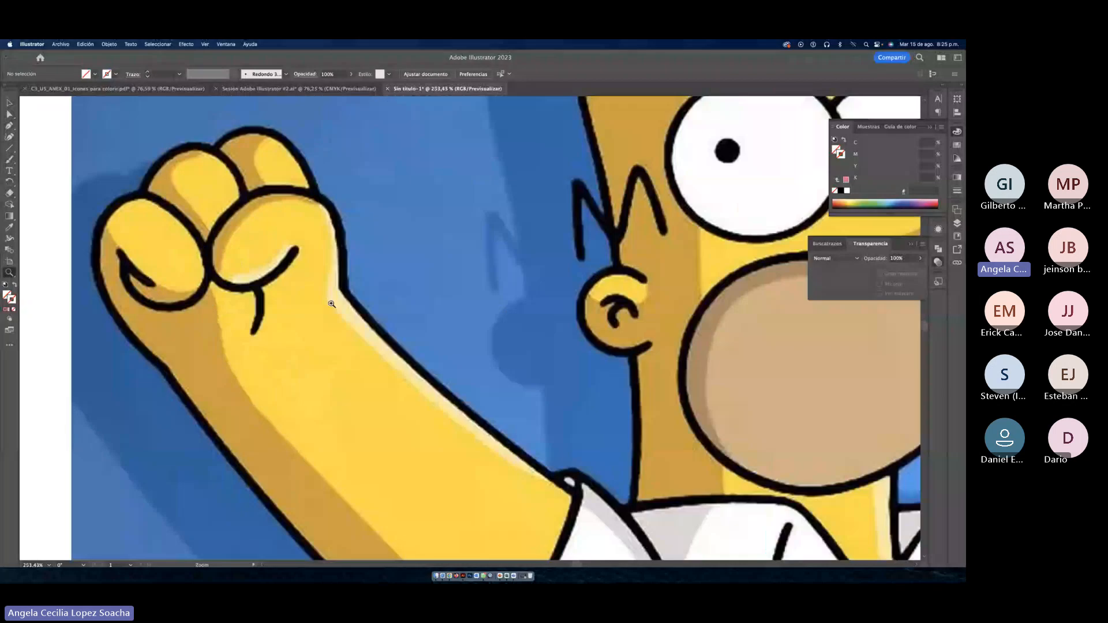
key(p)
scroll(283, 281, up, 2)
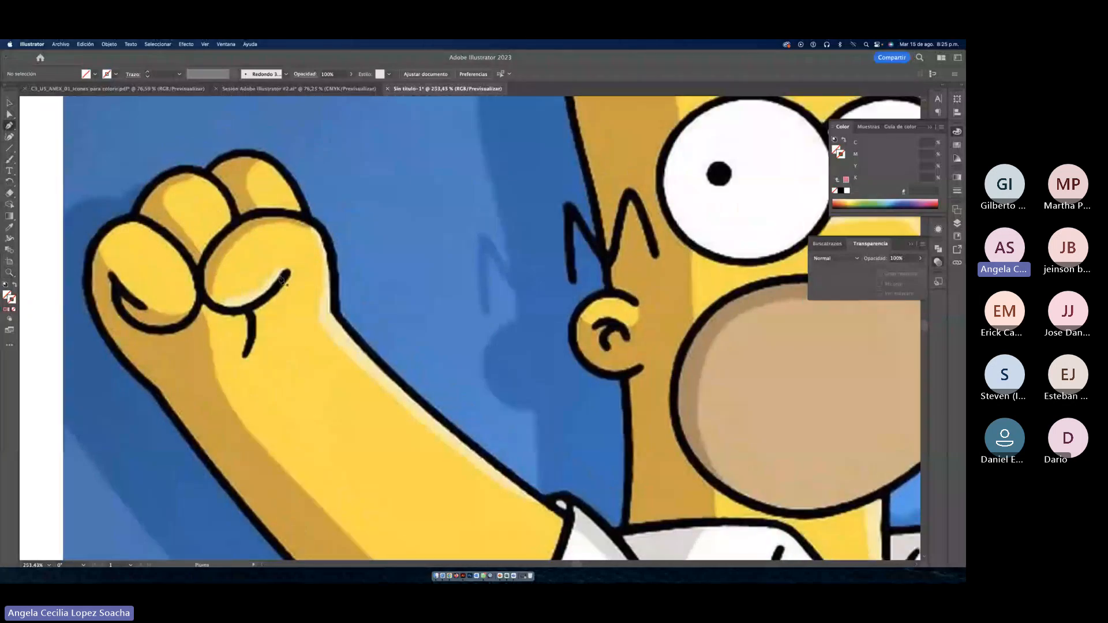
click(287, 271)
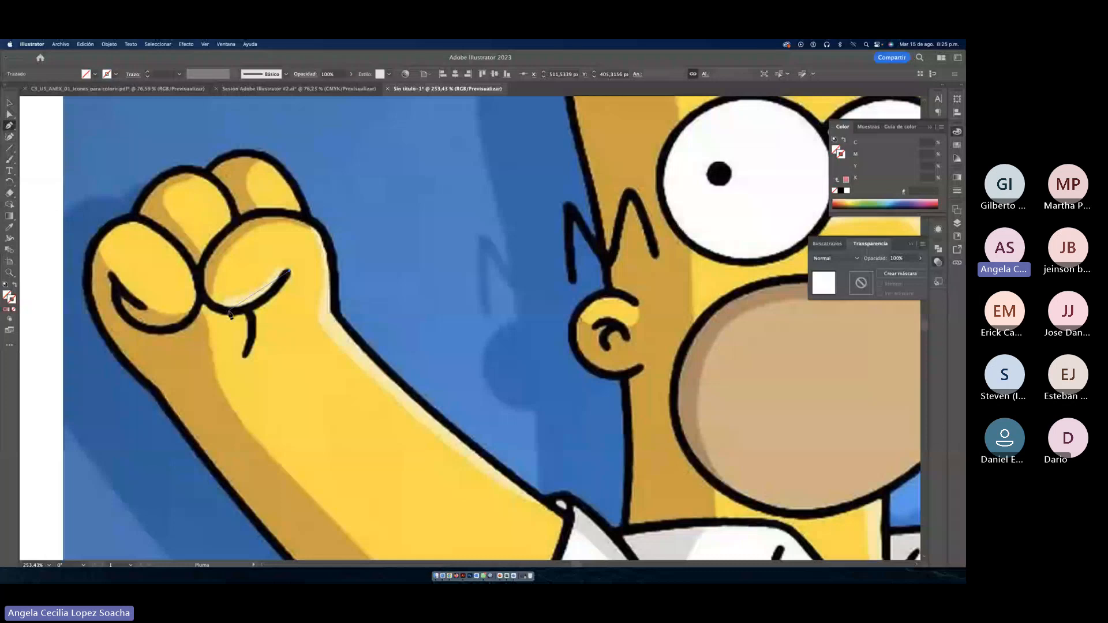
drag(202, 293, 165, 248)
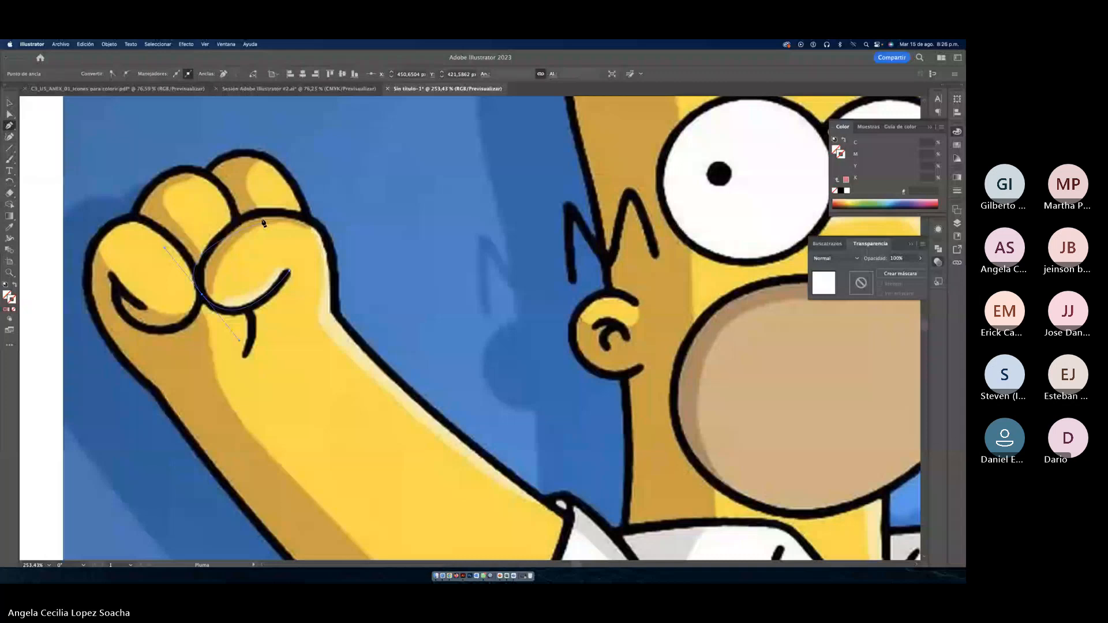
drag(317, 224, 361, 270)
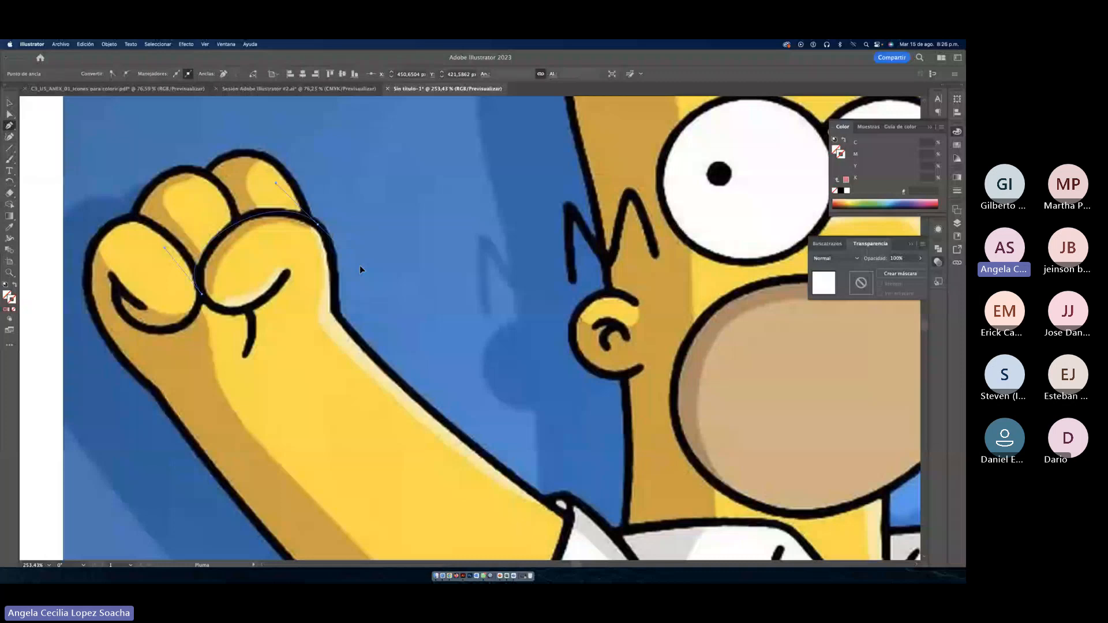
drag(359, 266, 359, 266)
click(334, 312)
Step: Adjust the direction handle of the thumb's upper anchor point so the curve follows the drawn outline
click(9, 114)
click(201, 294)
click(317, 224)
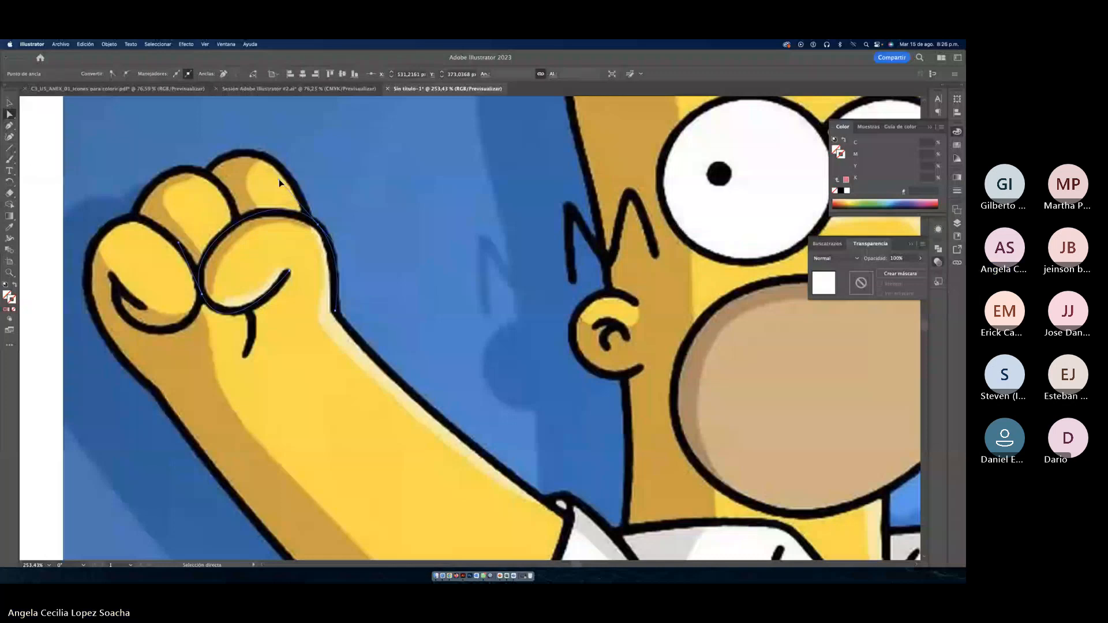
drag(279, 183, 276, 189)
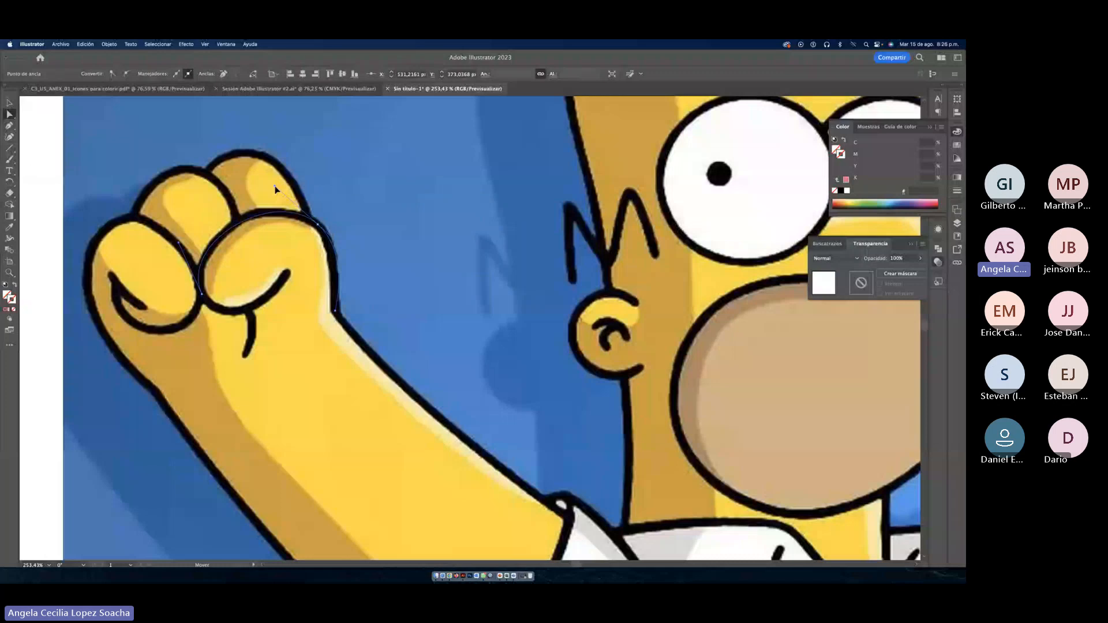
Step: Continue the Pen path from the wrist along the forearm's upper edge to the sleeve, and along the sleeve opening to its lower corner
scroll(316, 298, down, 1)
scroll(316, 298, right, 1)
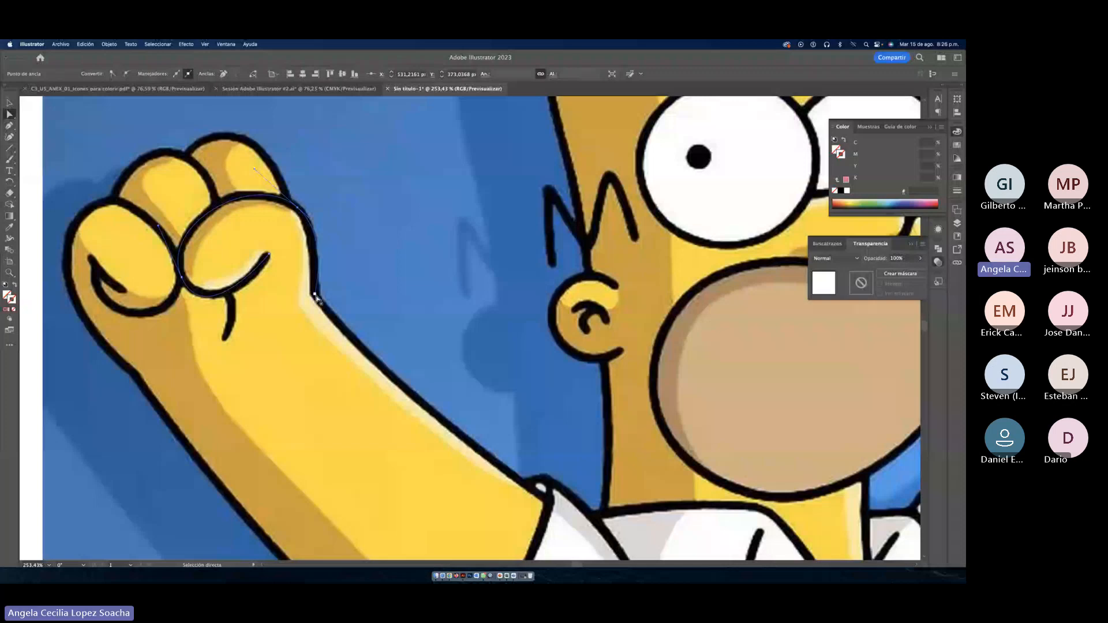
click(315, 295)
key(p)
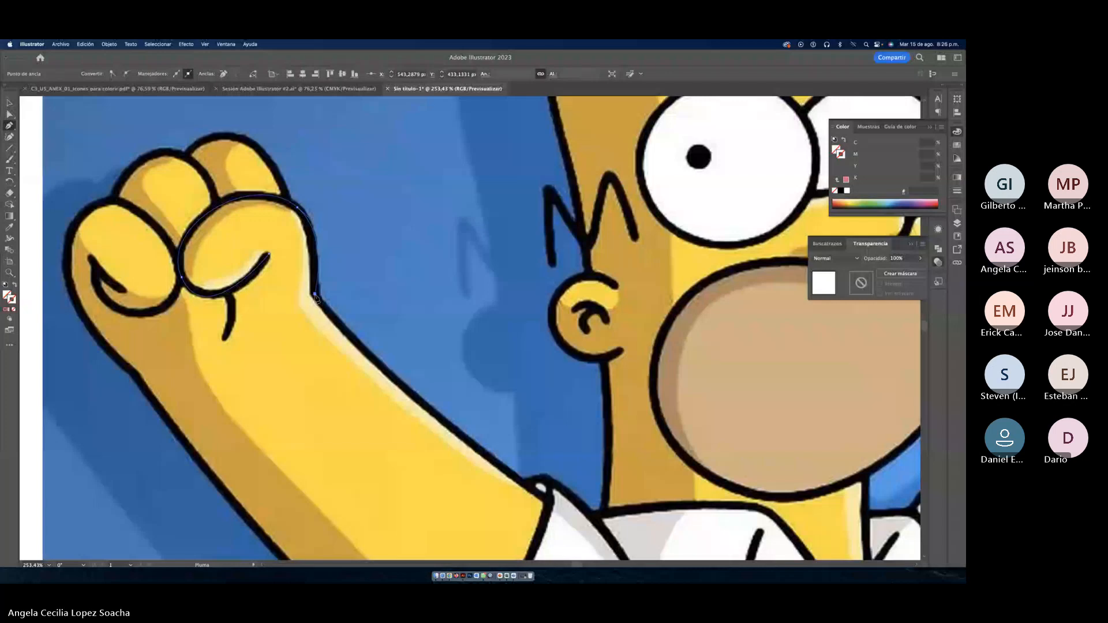
scroll(499, 459, down, 2)
scroll(500, 459, right, 2)
drag(500, 459, 615, 521)
scroll(573, 421, down, 6)
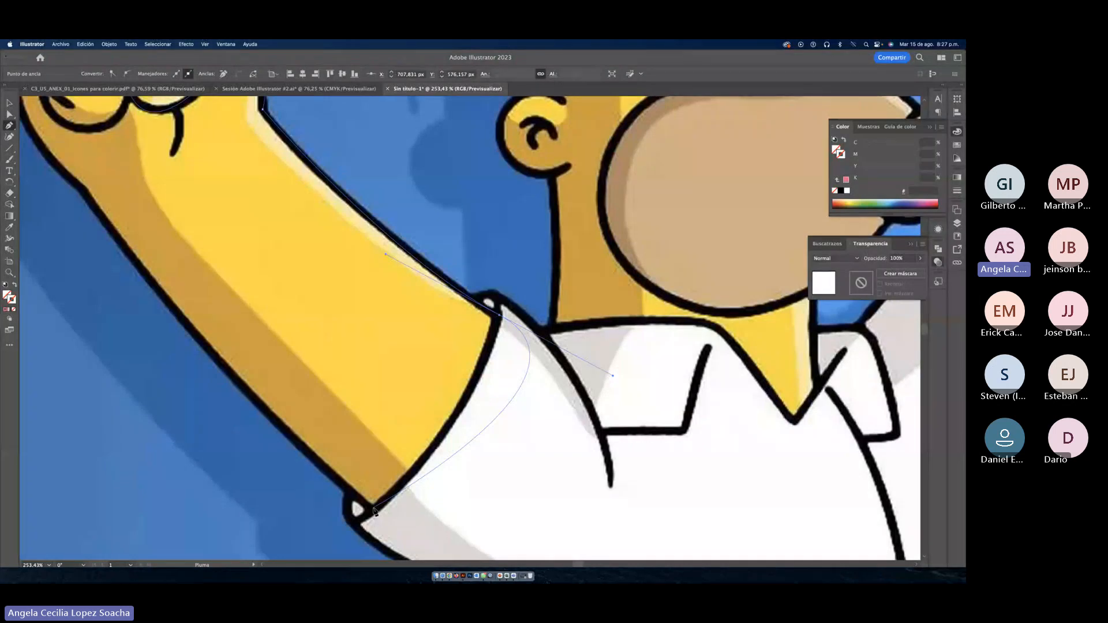
click(499, 316)
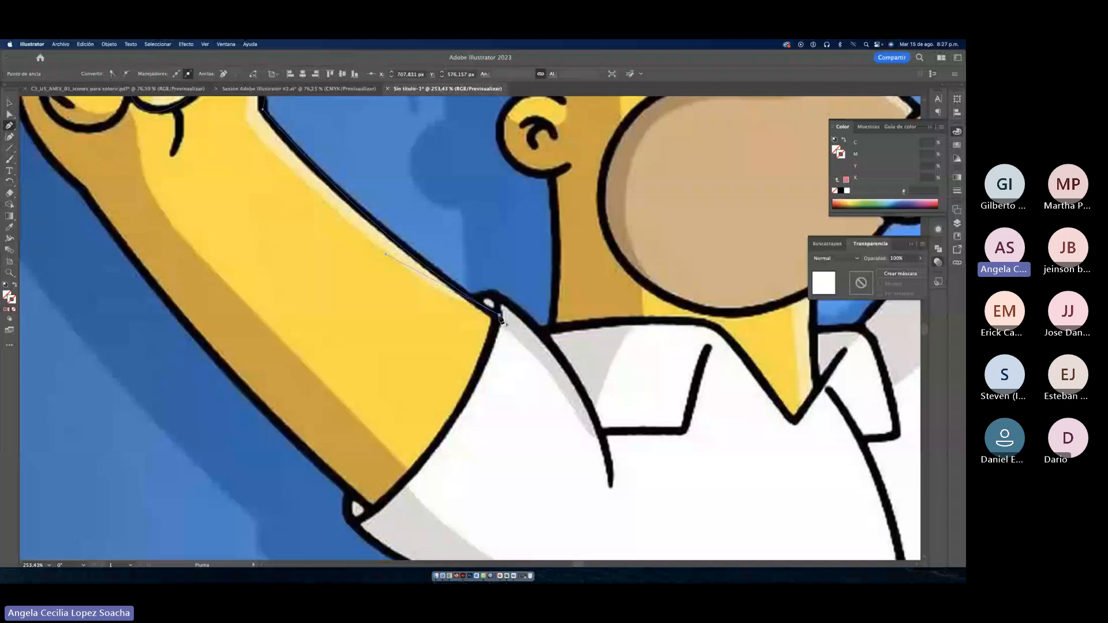
scroll(461, 375, down, 2)
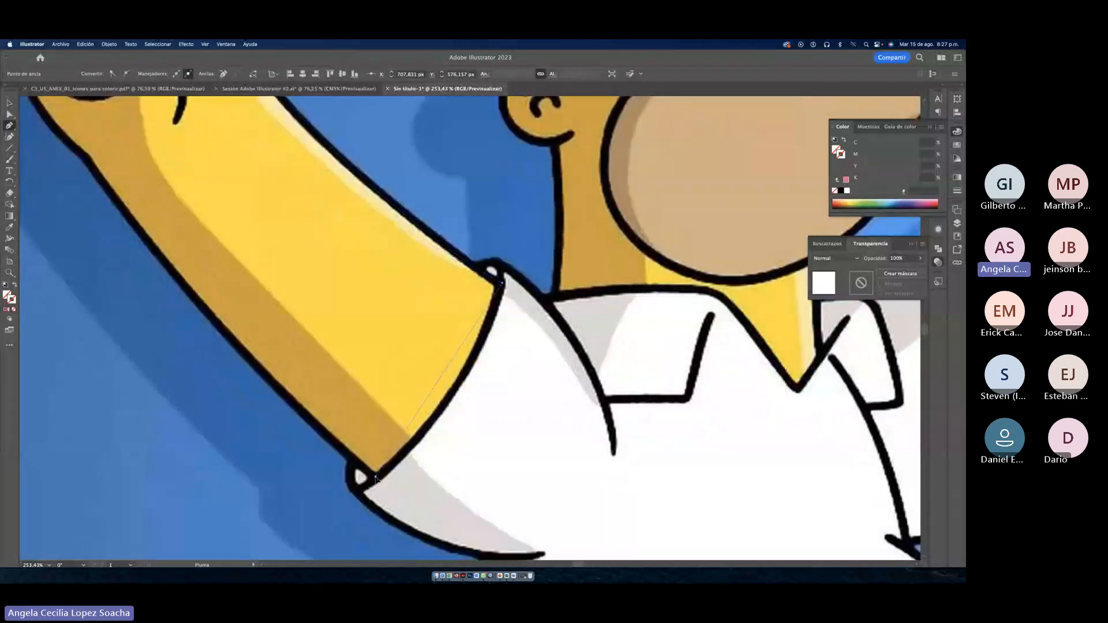
drag(376, 476, 292, 531)
Step: Continue the path along the forearm's lower edge to the wrist and around the outer finger, removing the last anchor's outgoing handle
scroll(375, 465, left, 3)
scroll(375, 466, left, 4)
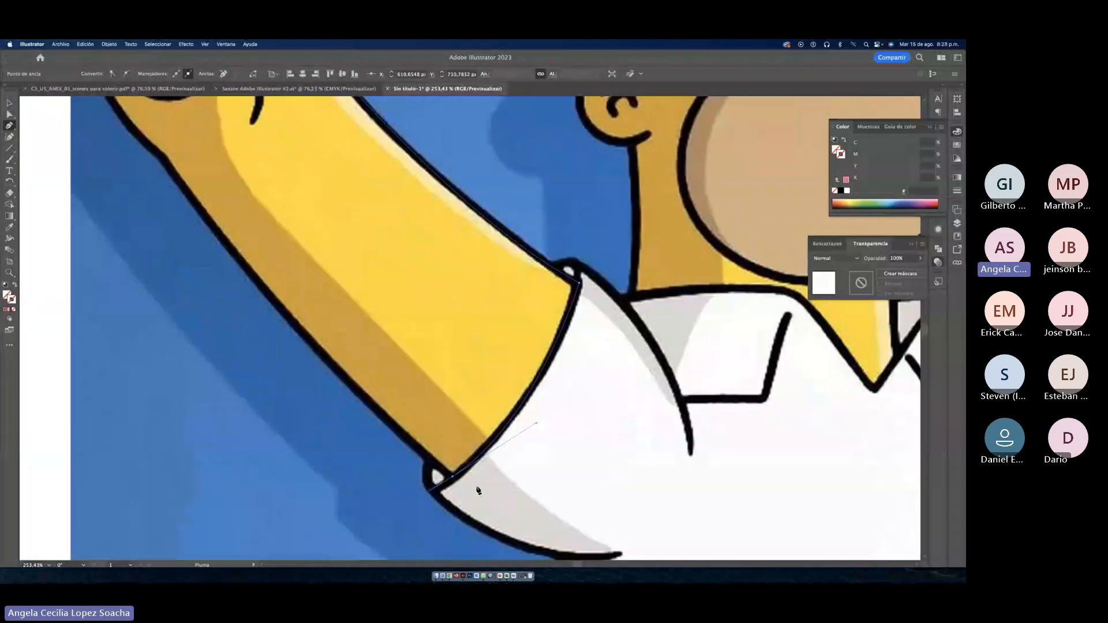
scroll(451, 478, left, 5)
scroll(452, 478, up, 3)
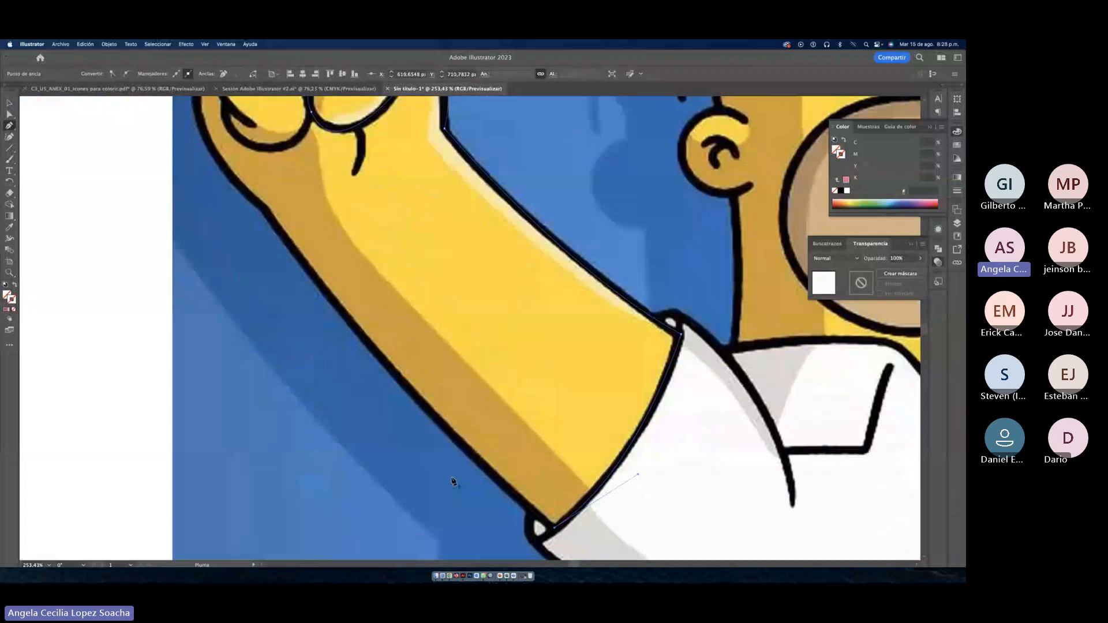
scroll(453, 481, left, 4)
scroll(453, 482, up, 1)
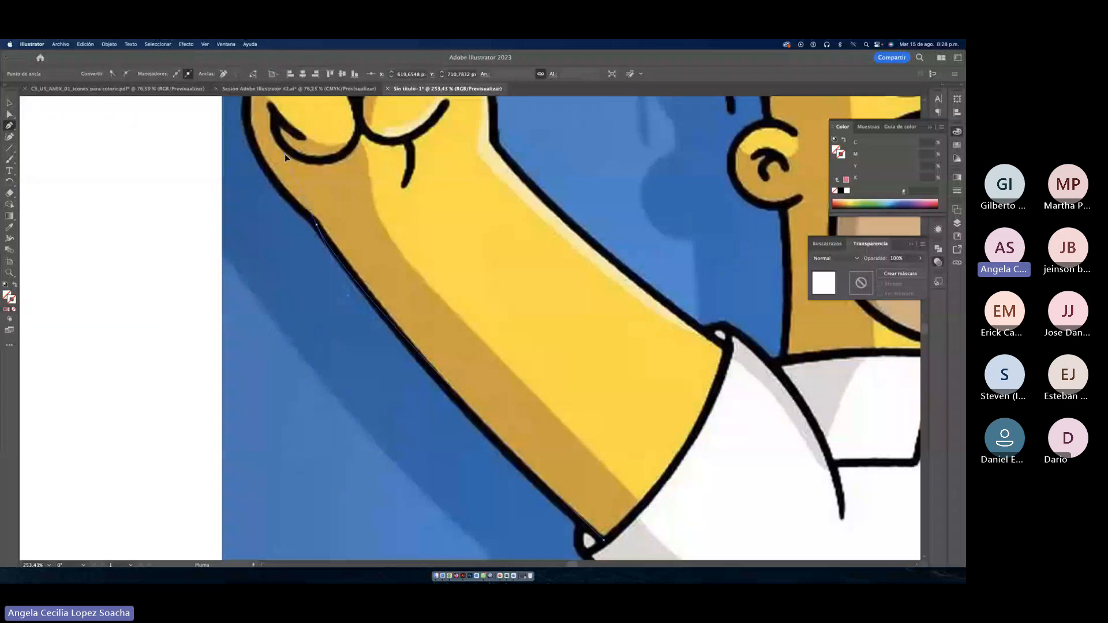
click(316, 224)
scroll(317, 229, up, 5)
drag(333, 204, 451, 154)
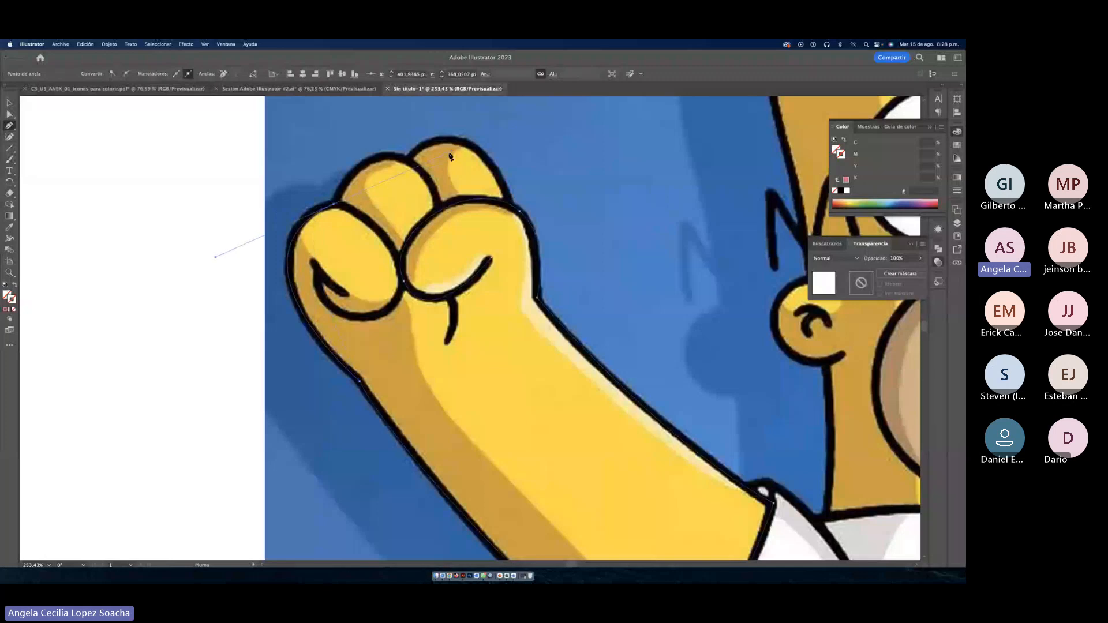
click(334, 205)
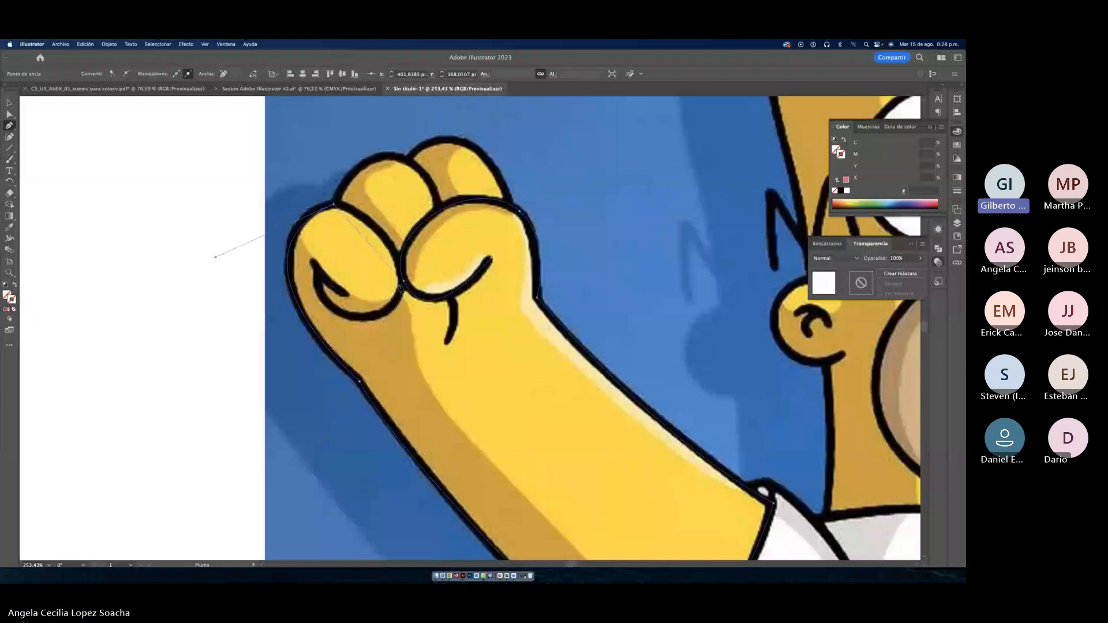
Step: Trace the outer finger's inner side down and around into its short crease, and finish and deselect the path
click(391, 308)
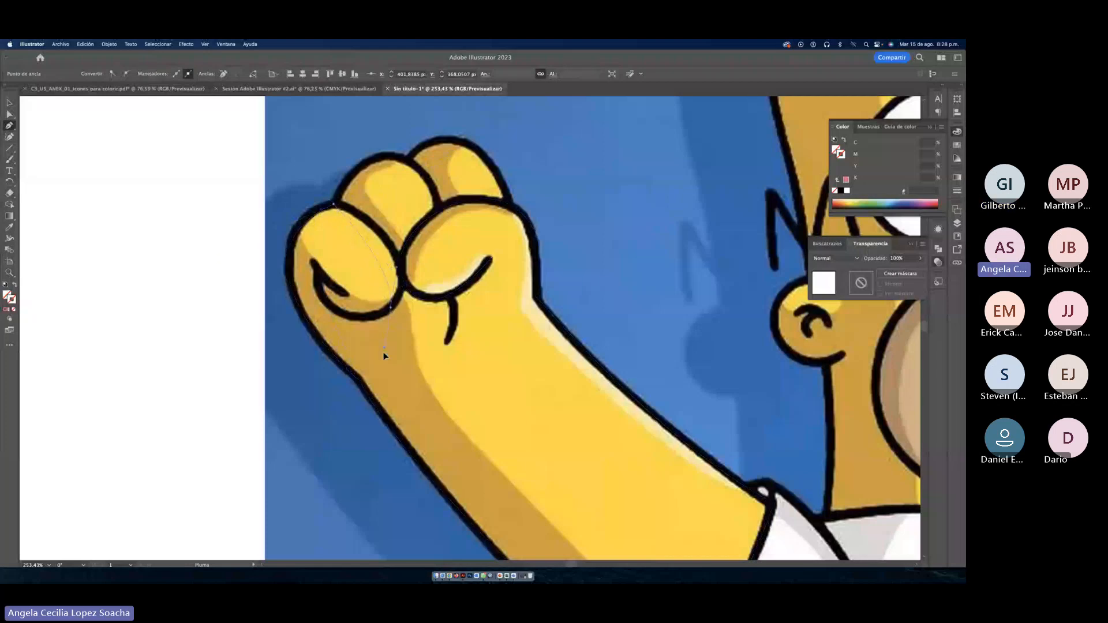
click(356, 383)
click(391, 308)
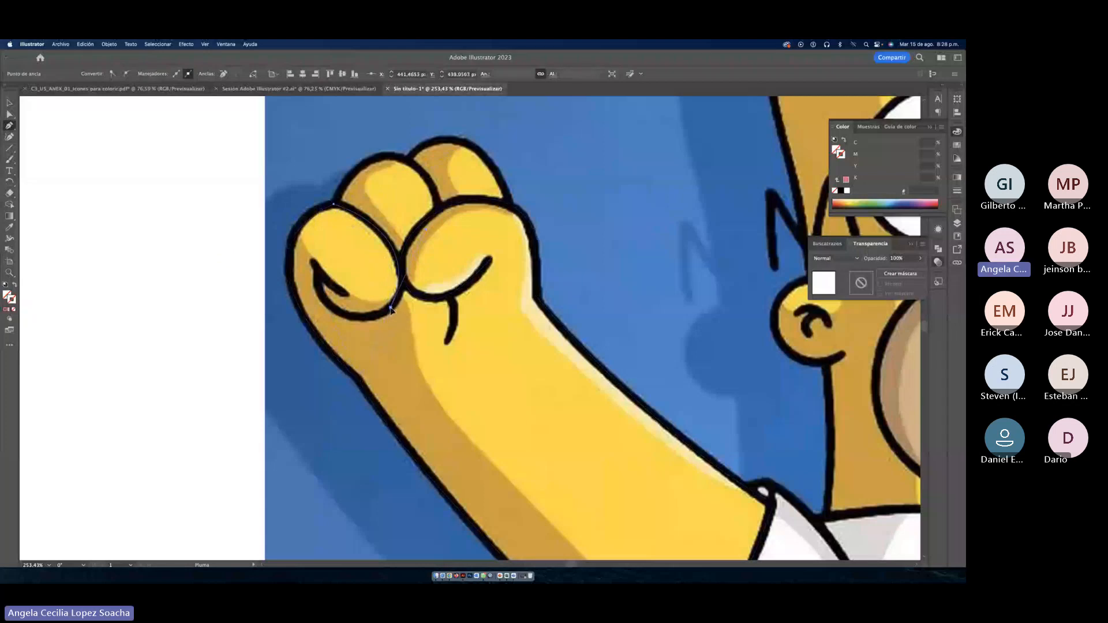
click(320, 273)
drag(319, 273, 324, 206)
click(9, 103)
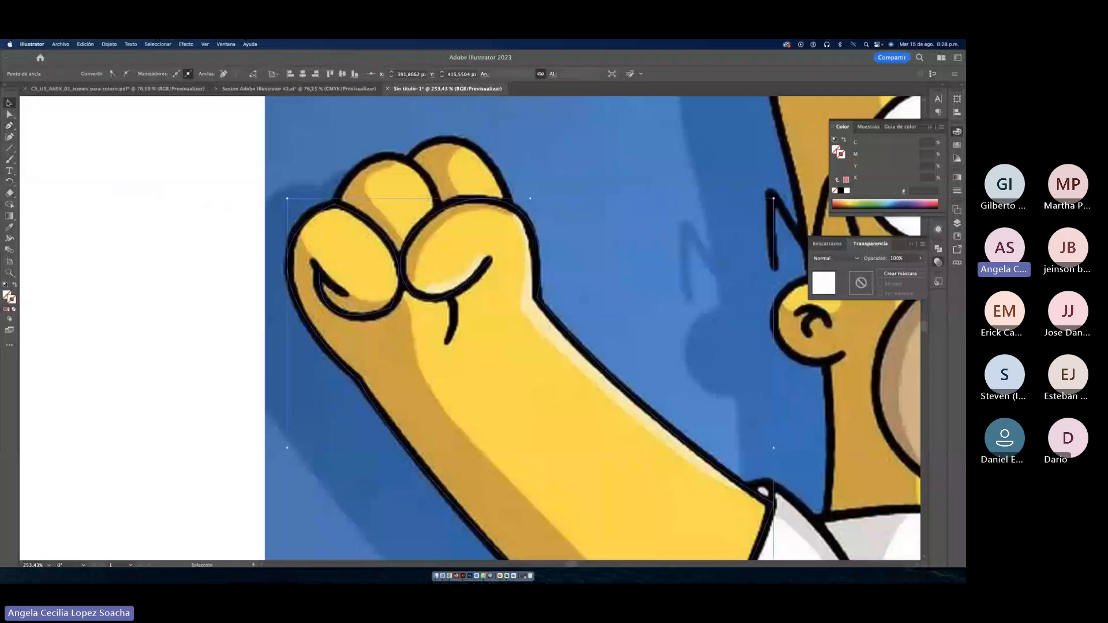
click(137, 215)
Step: Unlock all locked objects in the document so the Homer picture can be moved
key(z)
drag(573, 355, 445, 336)
drag(667, 381, 438, 324)
key(v)
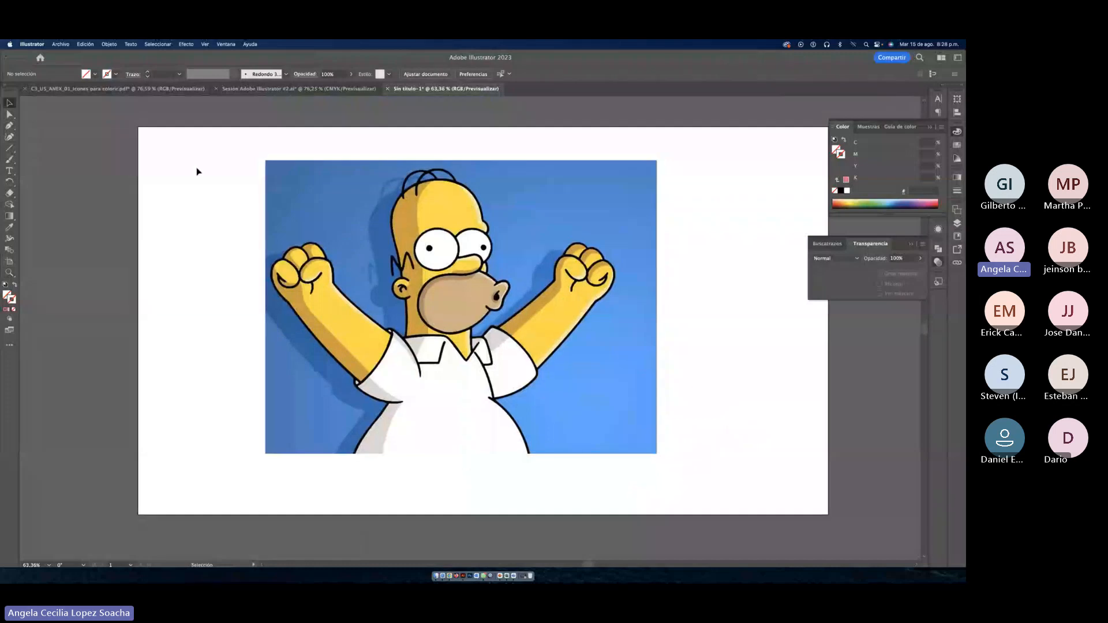
drag(197, 169, 331, 301)
click(334, 188)
click(108, 44)
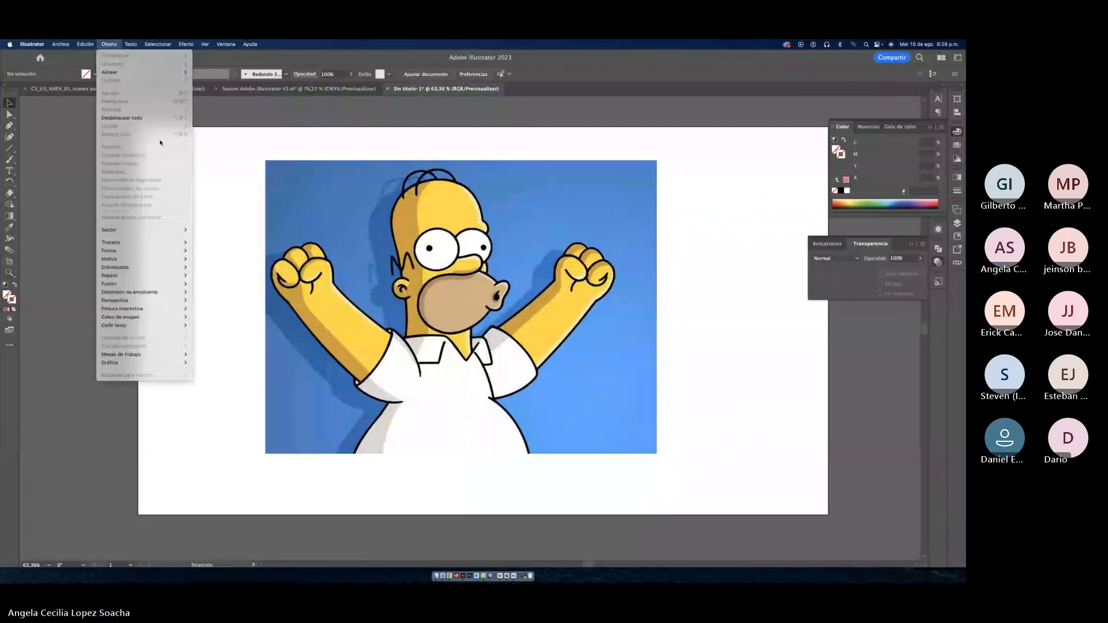
click(133, 119)
Step: Move the picture aside to uncover the traced arm outline, and bring it back over the outline
drag(339, 190, 464, 178)
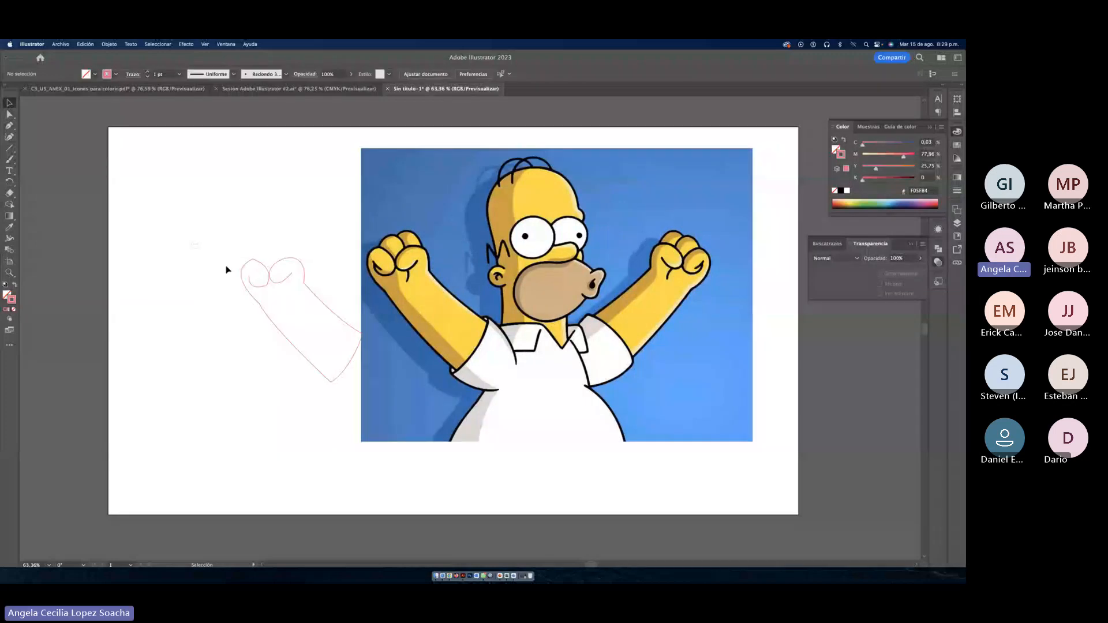
drag(491, 284, 338, 303)
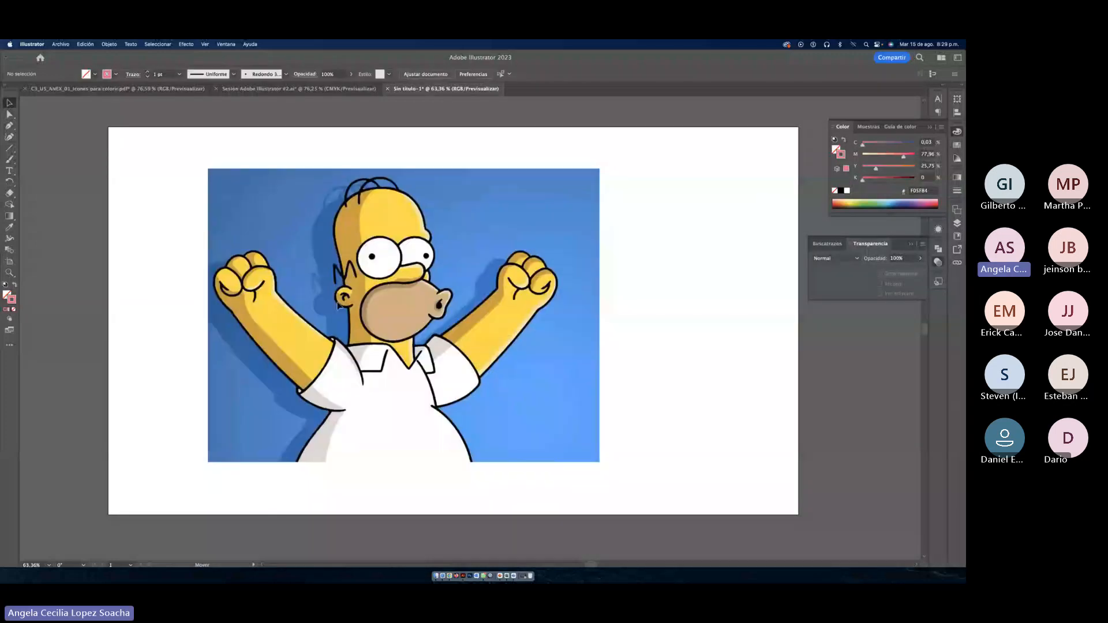
drag(337, 304, 356, 304)
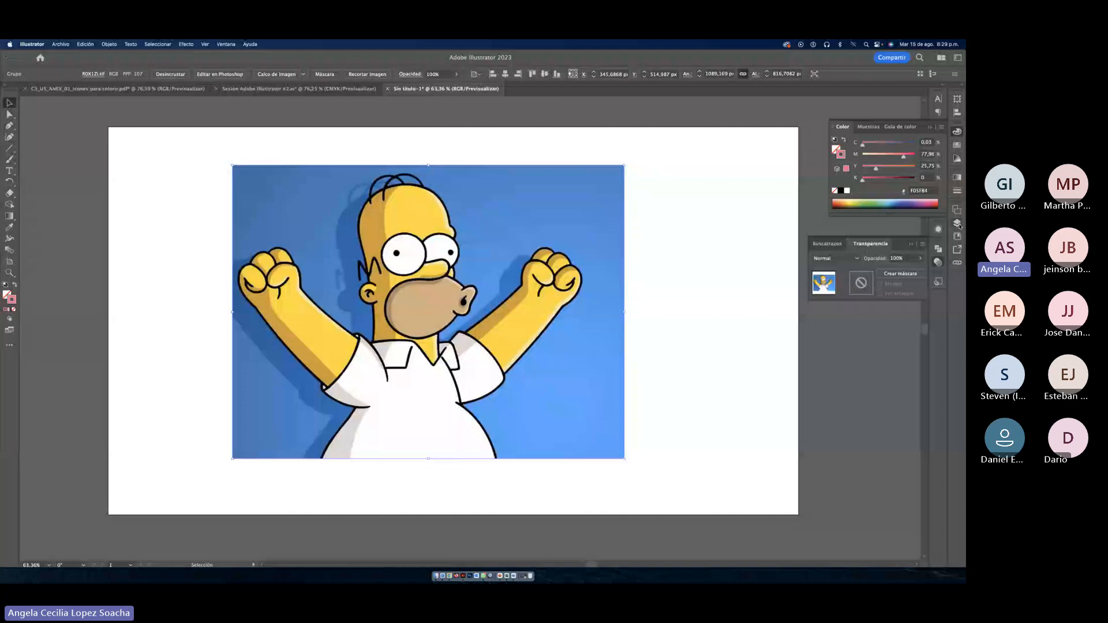
Step: Display the document's layers and shift the picture slightly toward the artboard's lower right
click(226, 44)
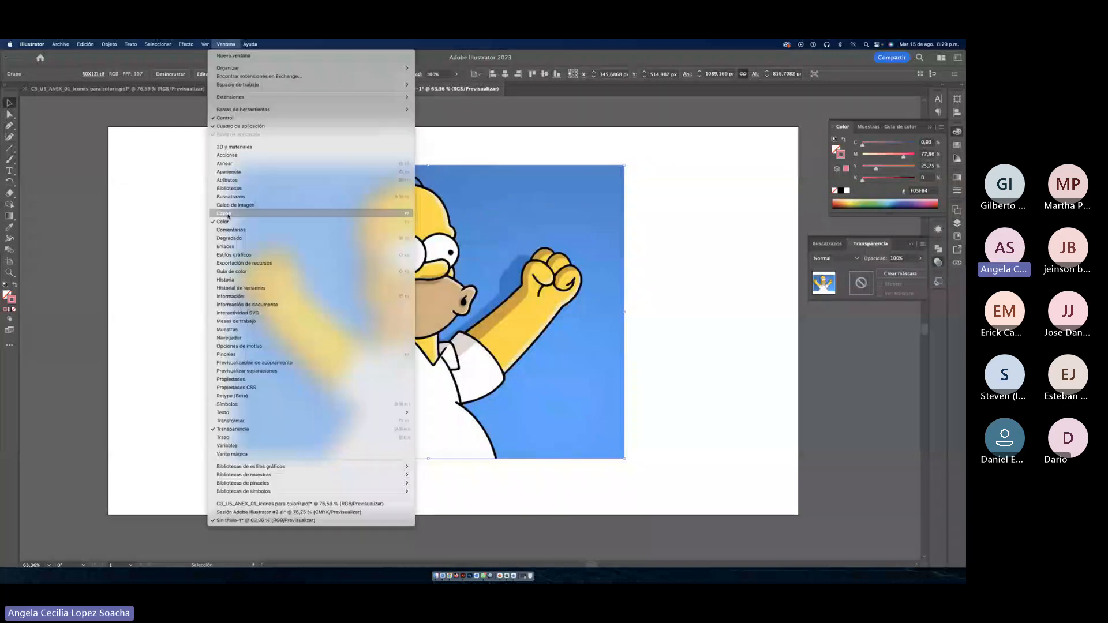
click(226, 215)
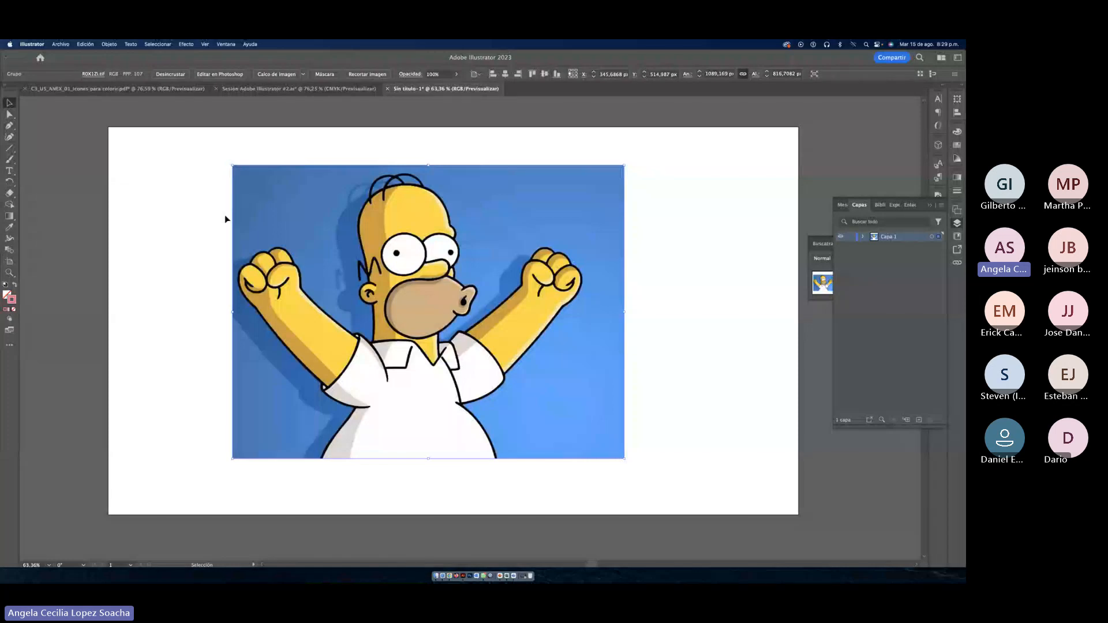
mouse_move(358, 234)
mouse_down()
mouse_move(375, 256)
mouse_move(363, 230)
mouse_move(371, 239)
mouse_up()
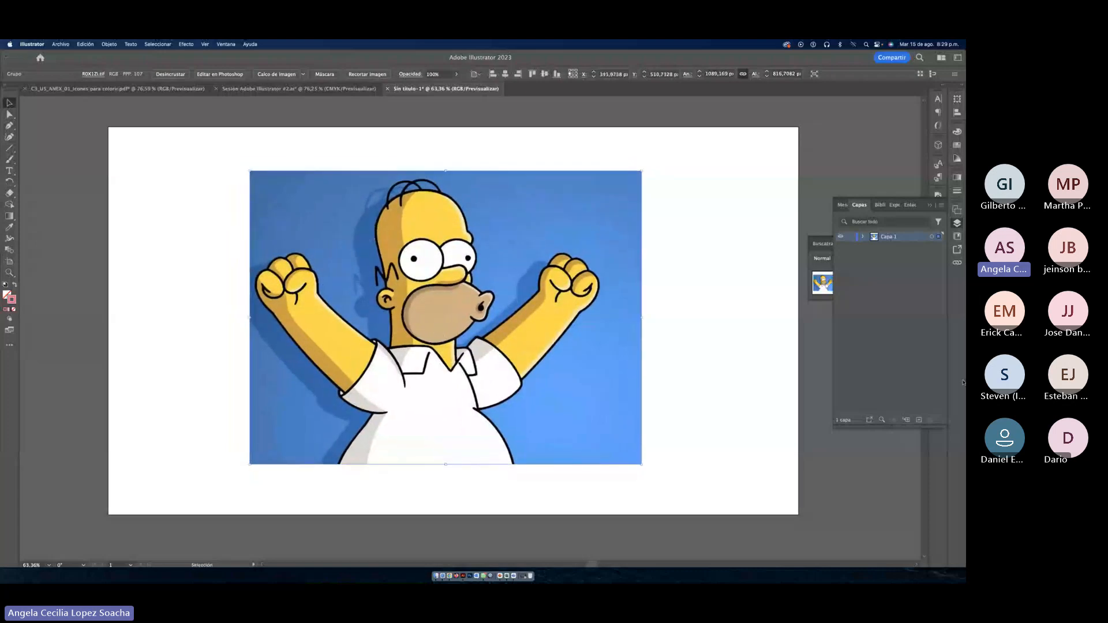
Step: Add a second layer above the picture's layer and select Capa 1, which holds the picture
click(918, 420)
click(907, 250)
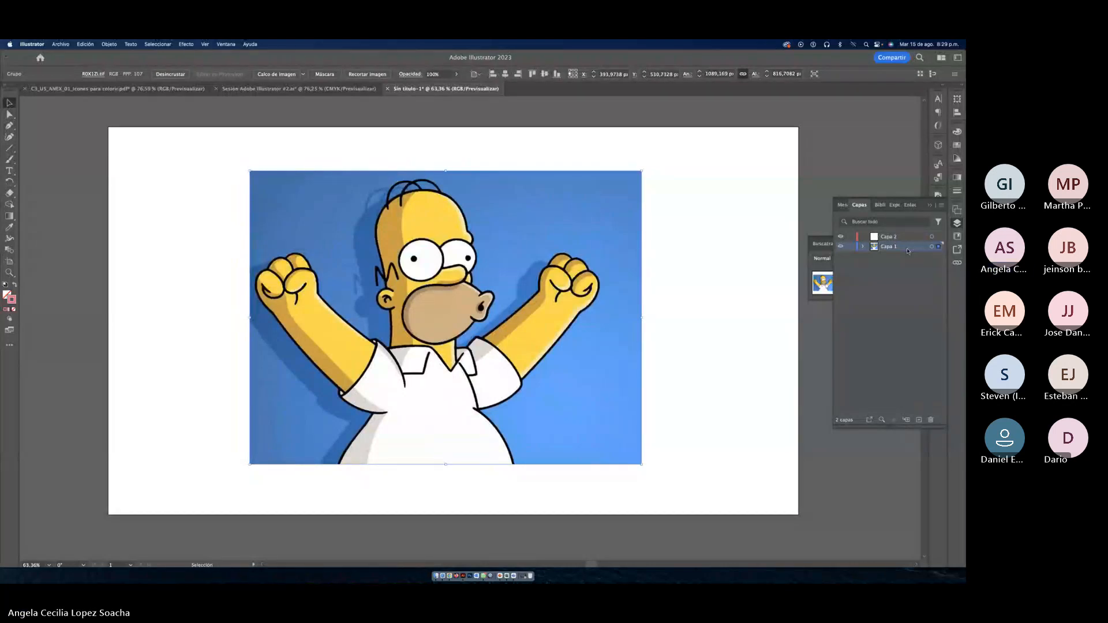
click(941, 207)
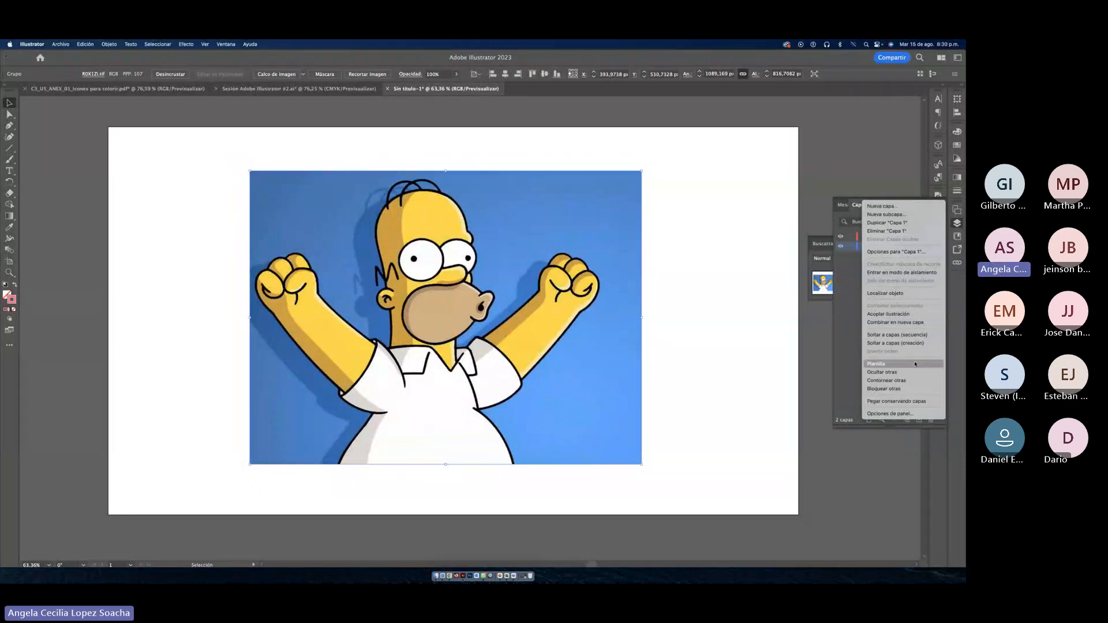
click(877, 366)
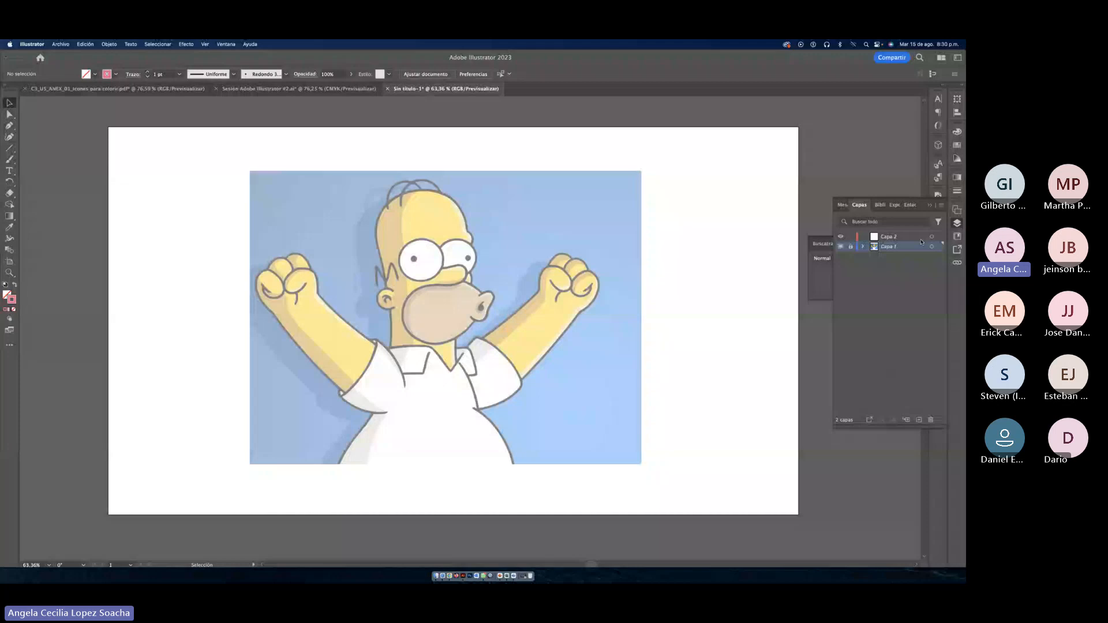
key(super+z)
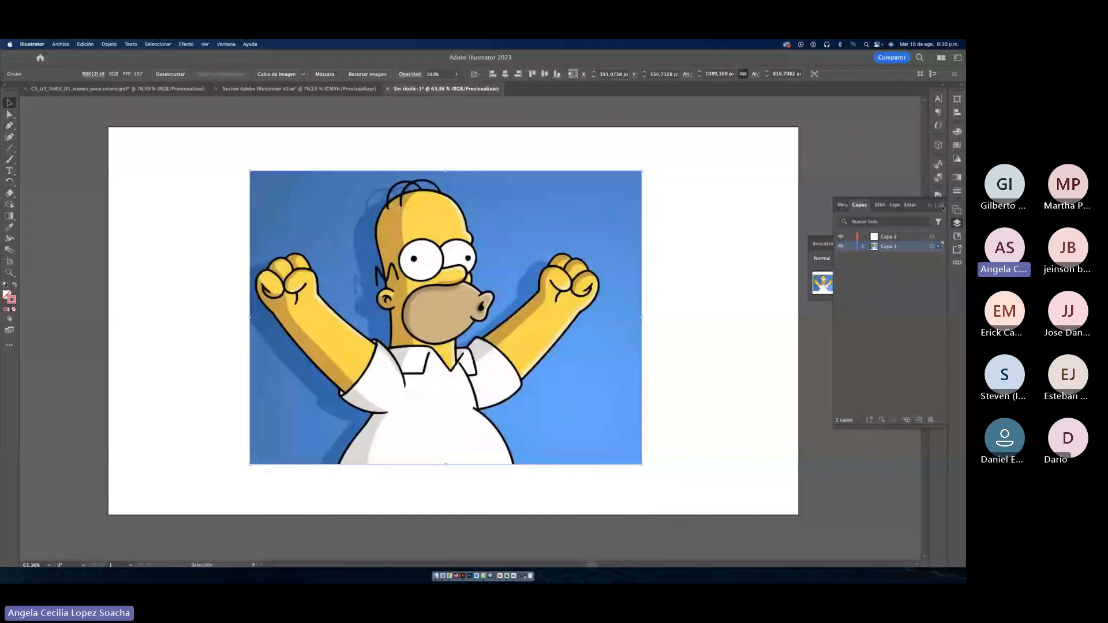
Step: Turn Capa 1 into a template layer and ready the Pen tool with Capa 2 as the active layer
click(942, 207)
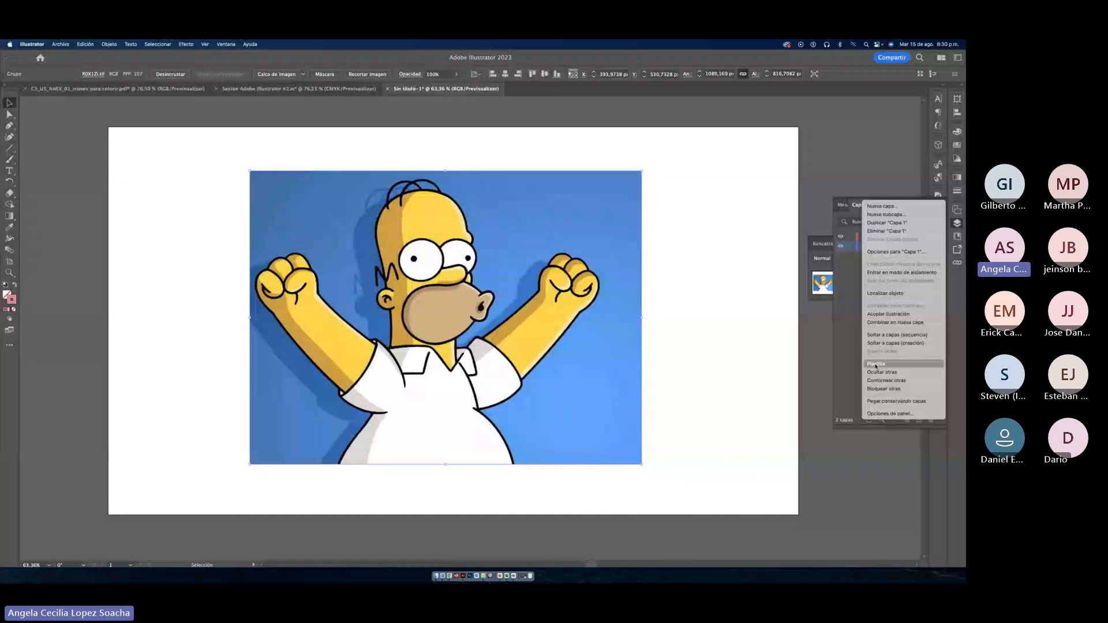
click(875, 364)
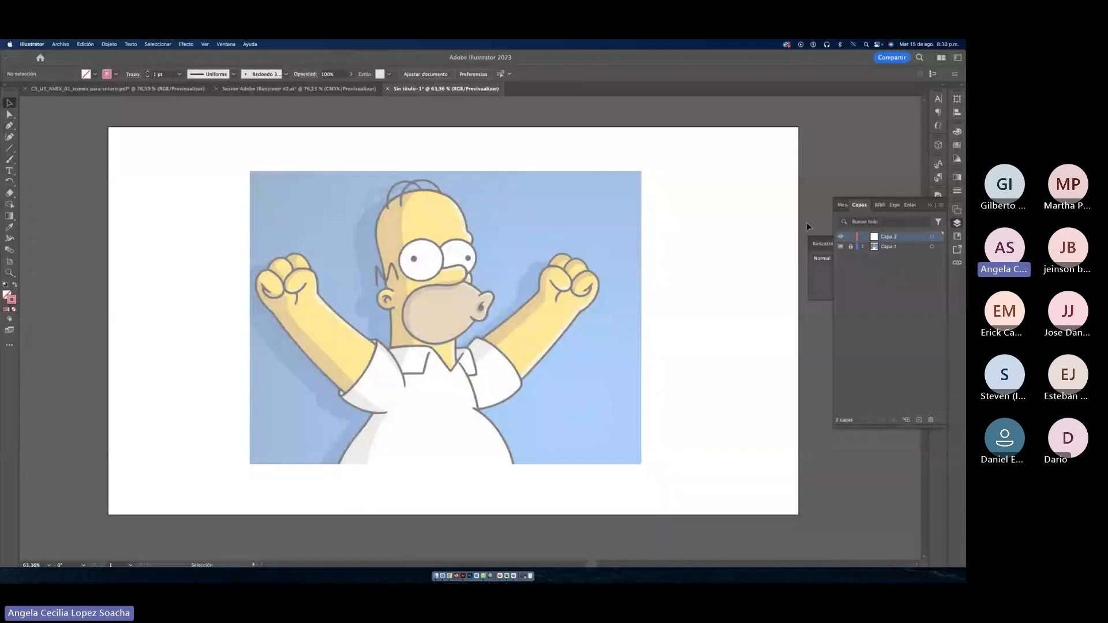
click(893, 247)
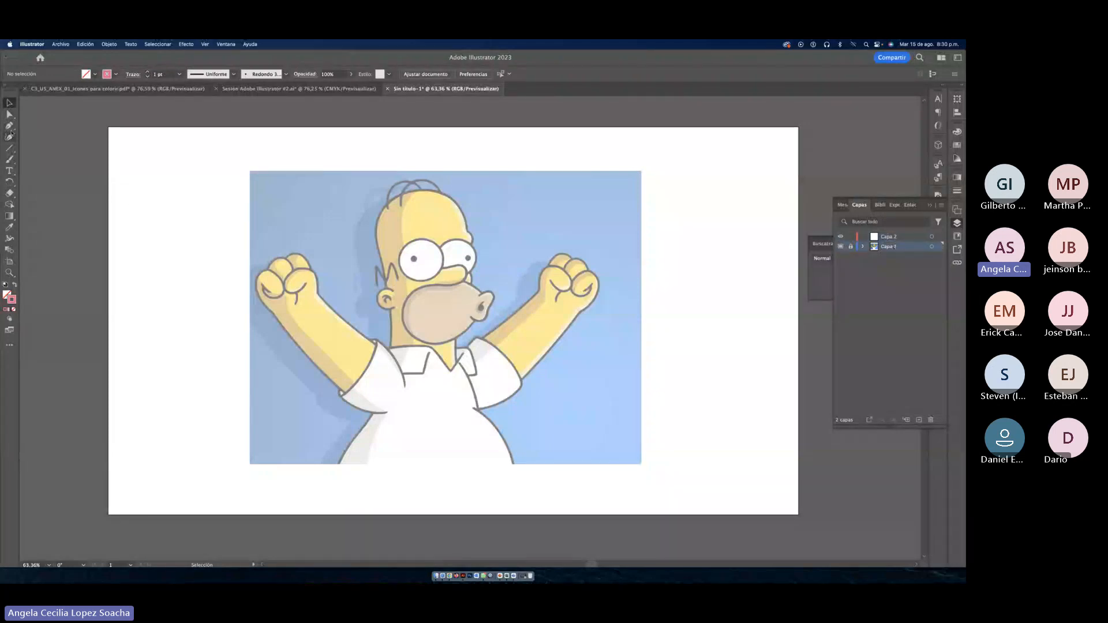
click(10, 125)
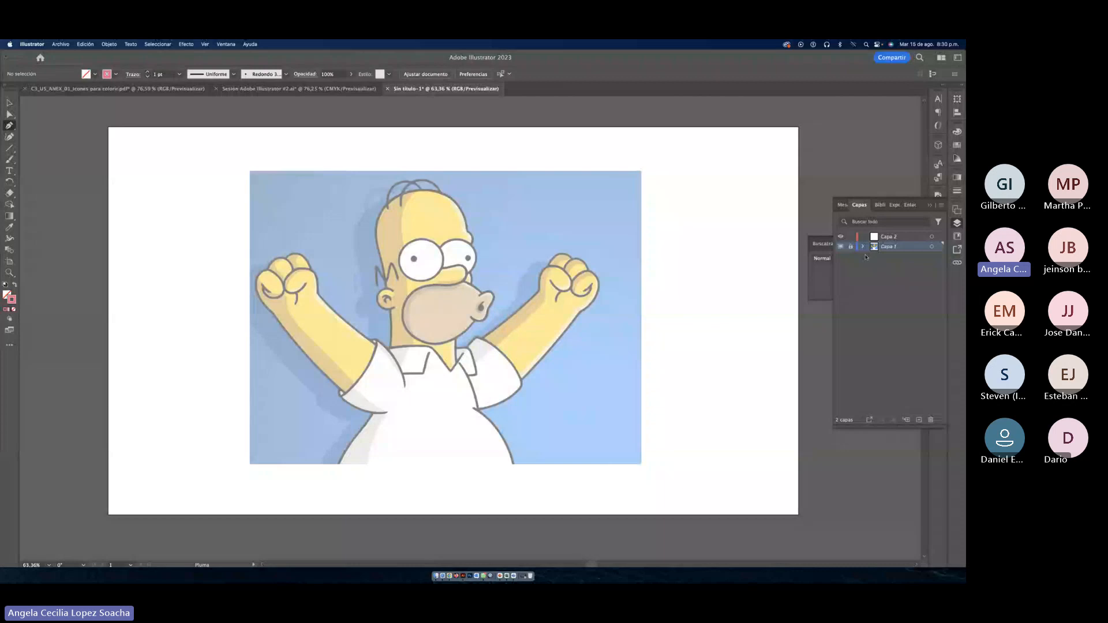
click(901, 238)
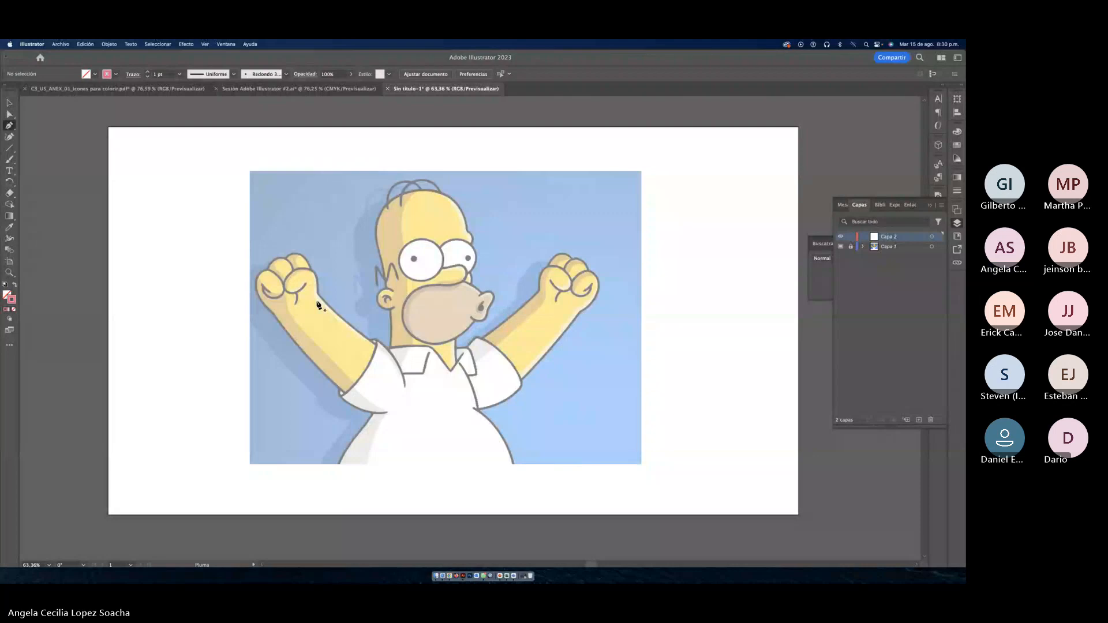
click(9, 103)
scroll(202, 259, left, 2)
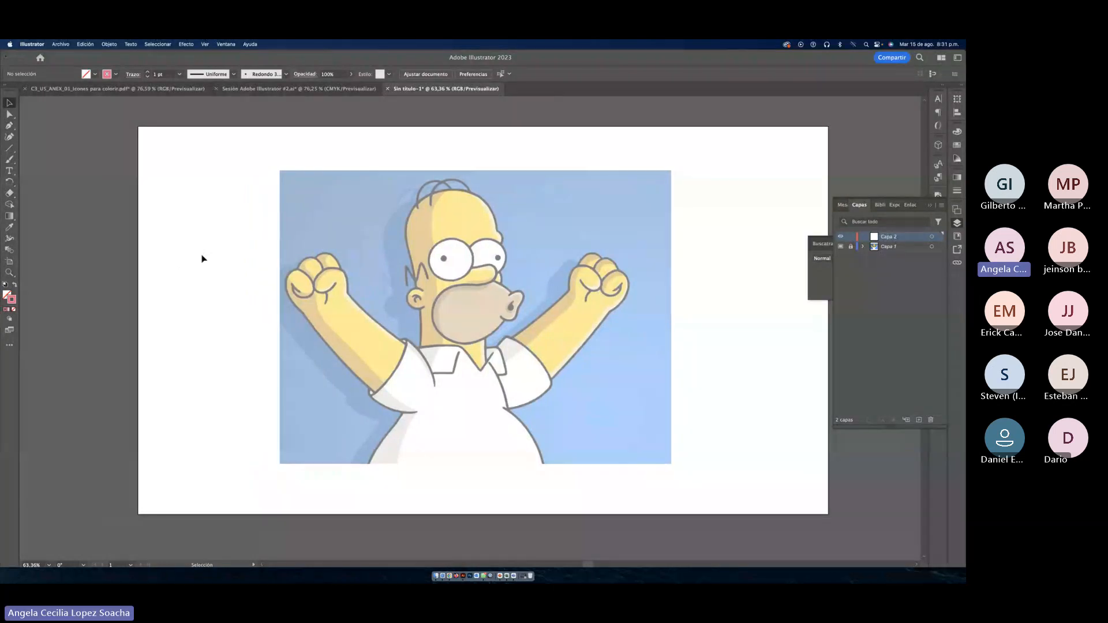
scroll(201, 259, right, 3)
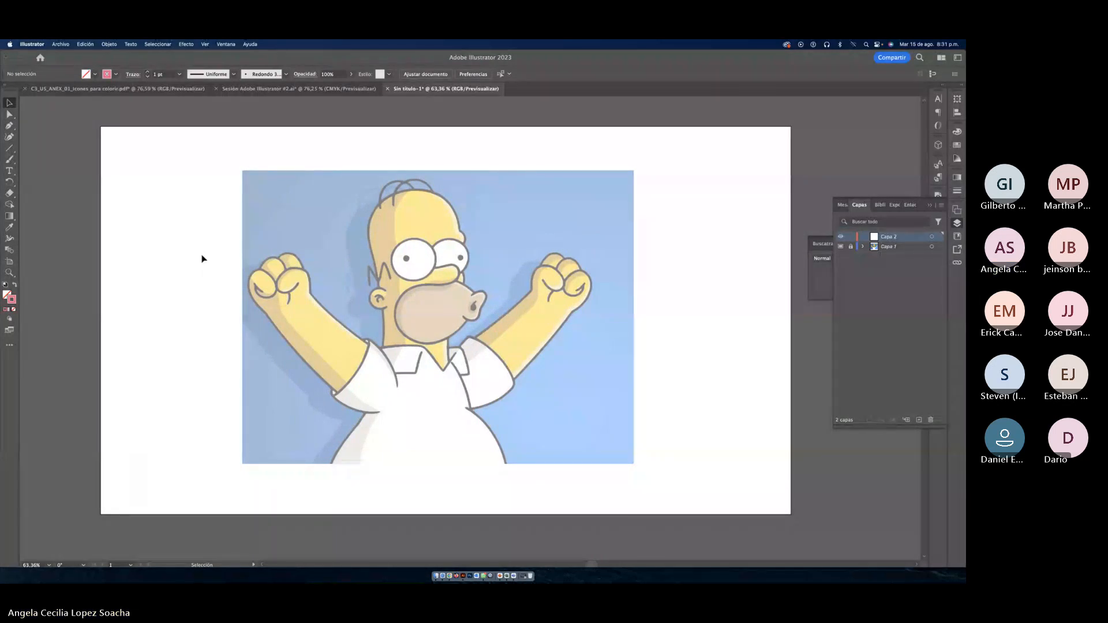
Step: Switch to Safari and search the web for "juego herramienta pluma"
click(442, 576)
click(371, 60)
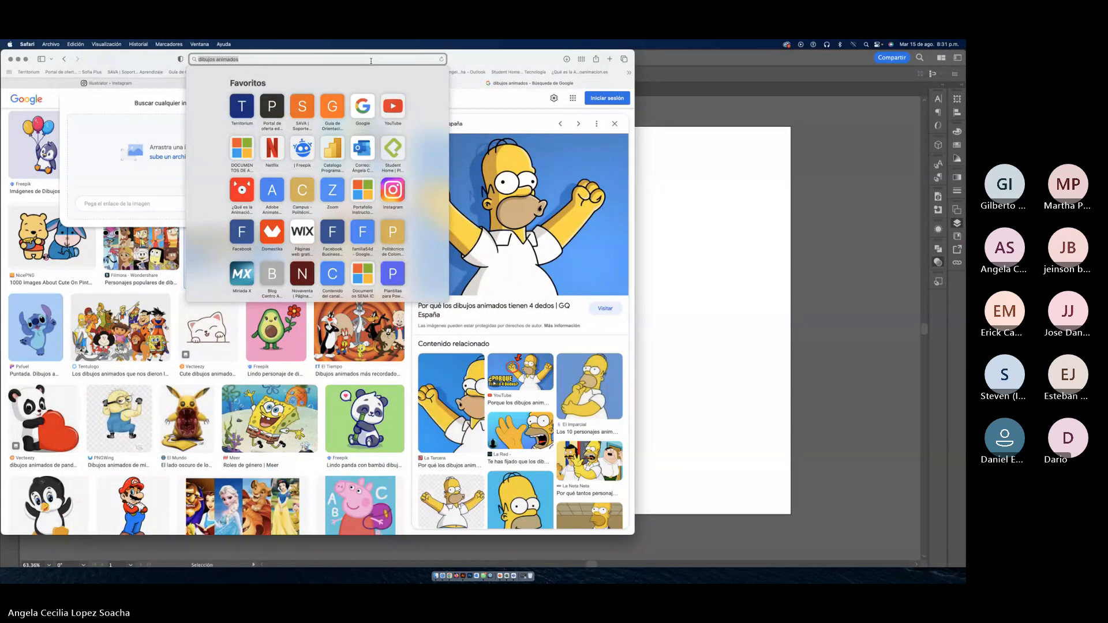
text(juego)
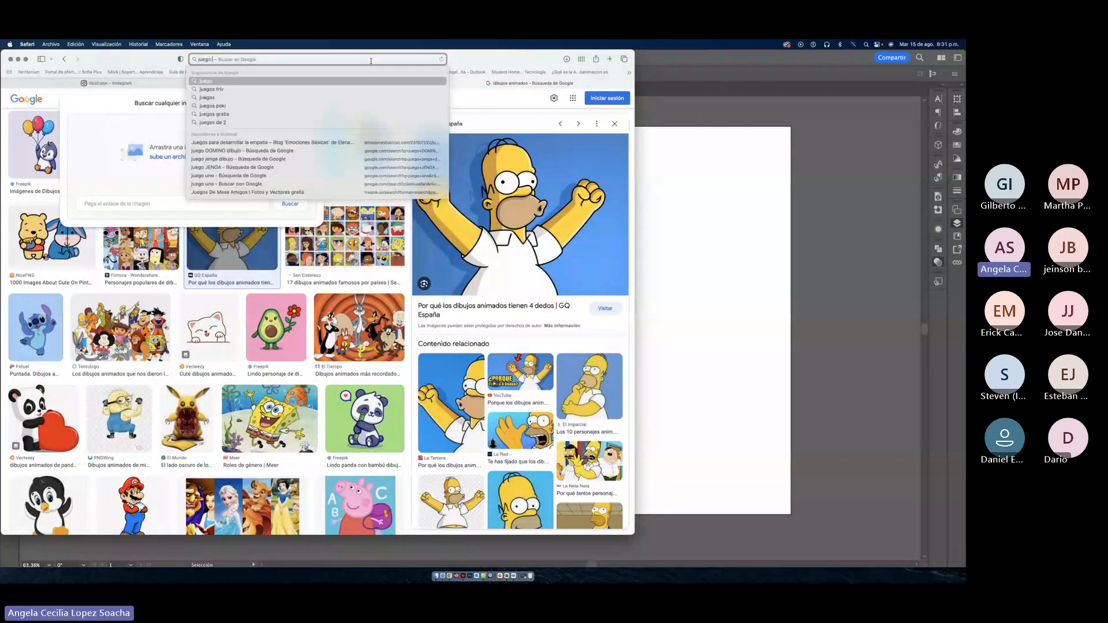
text( h)
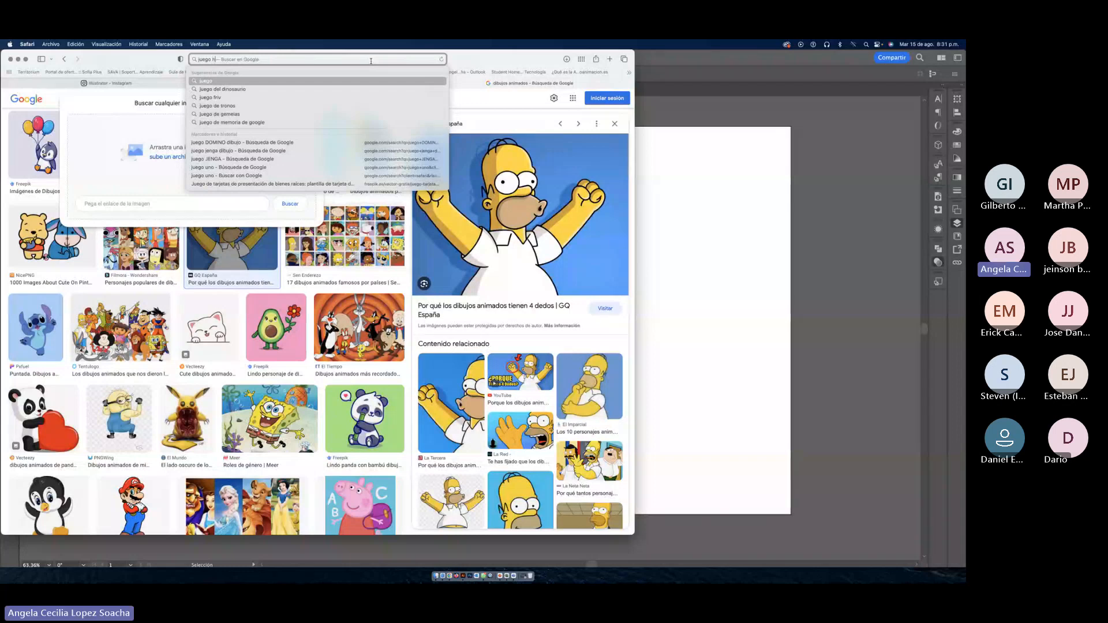
text(erramienta)
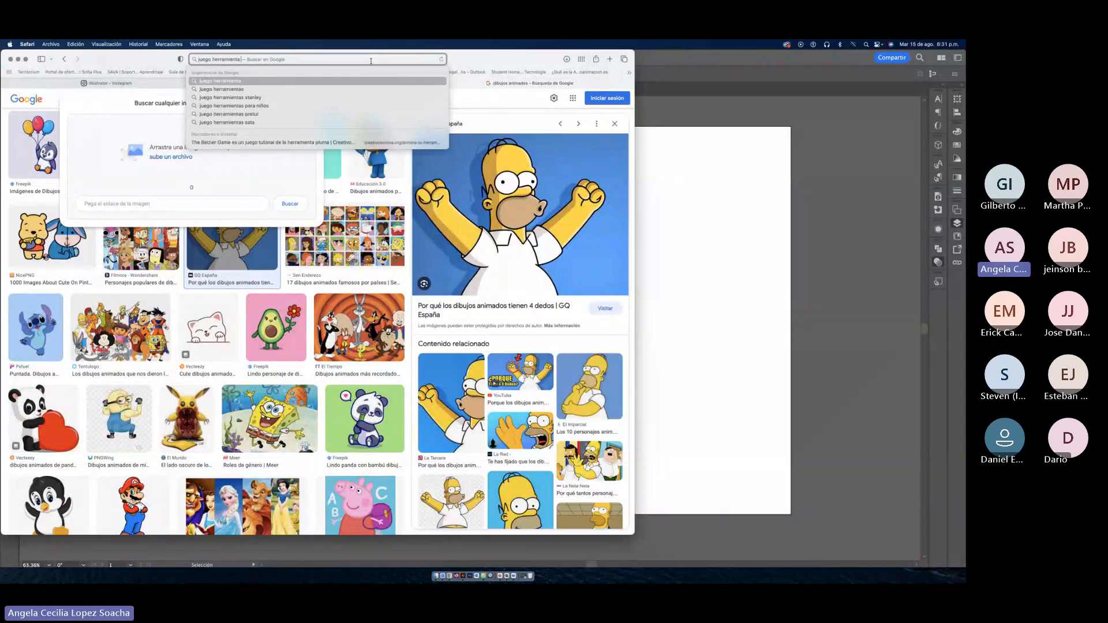
text( pluma)
key(Return)
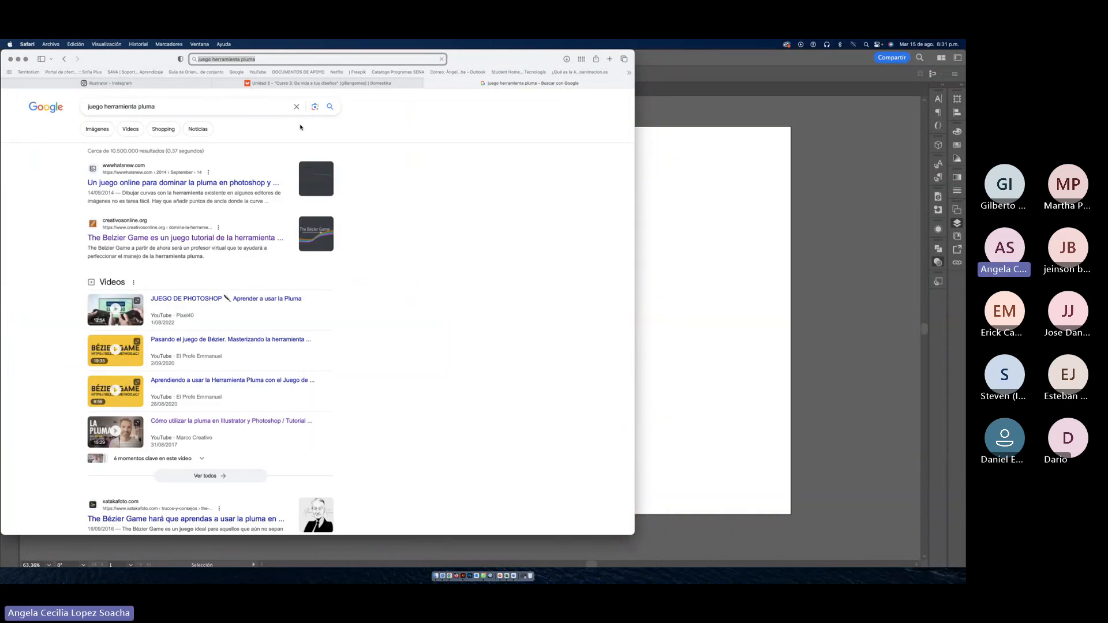
Step: Open the creativosonline.org article from the results and follow its link to The Bézier Game, dismissing the advertisement
click(127, 237)
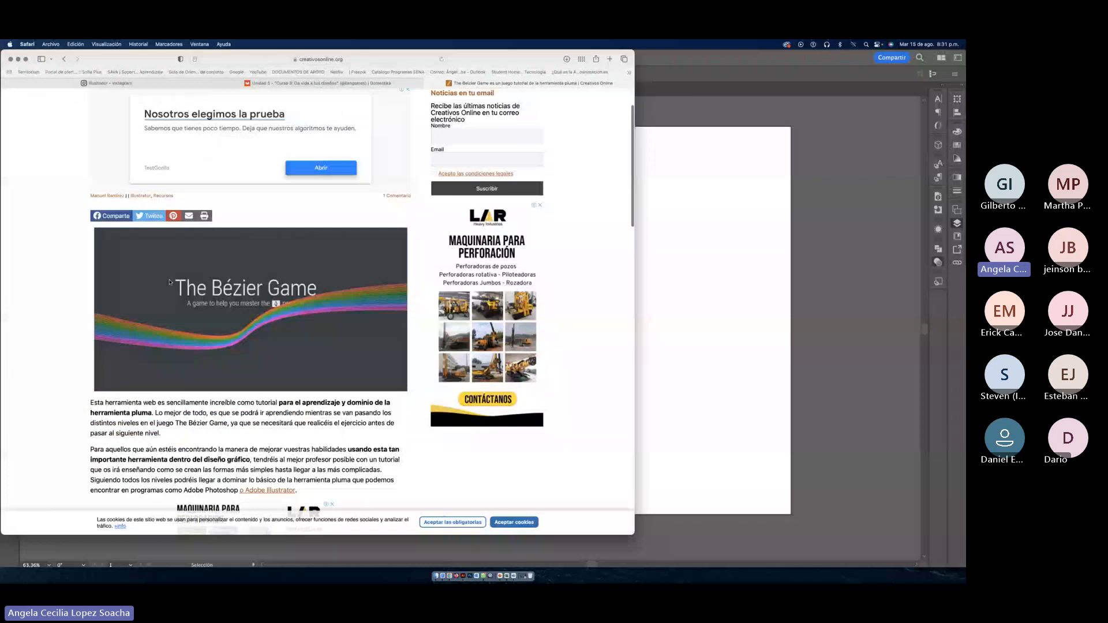
scroll(170, 282, down, 5)
scroll(170, 282, down, 3)
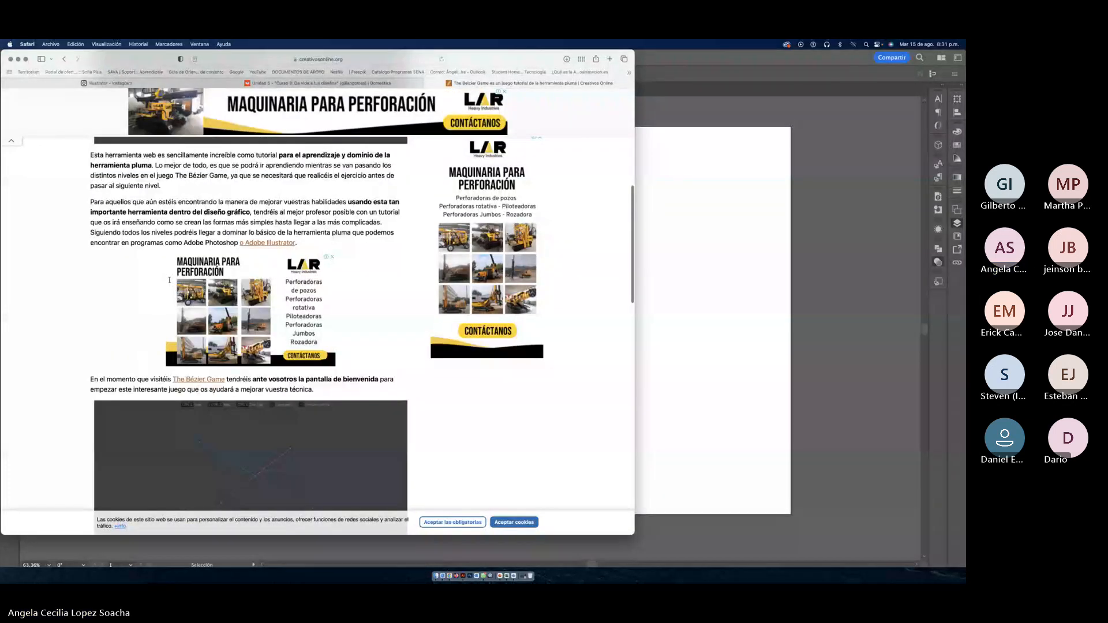
click(198, 379)
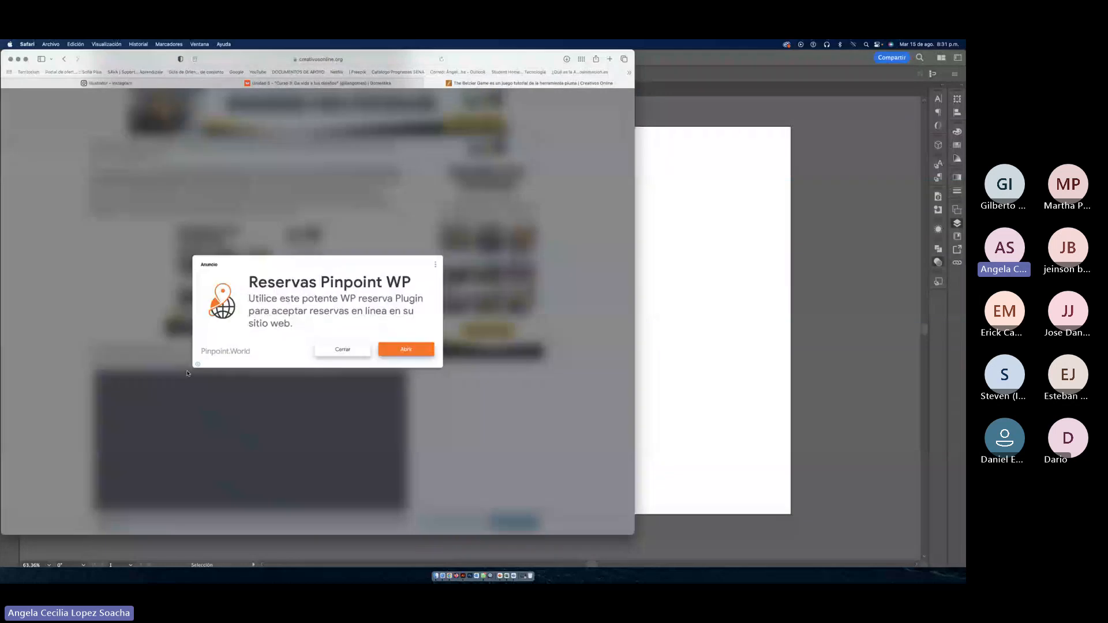
click(343, 350)
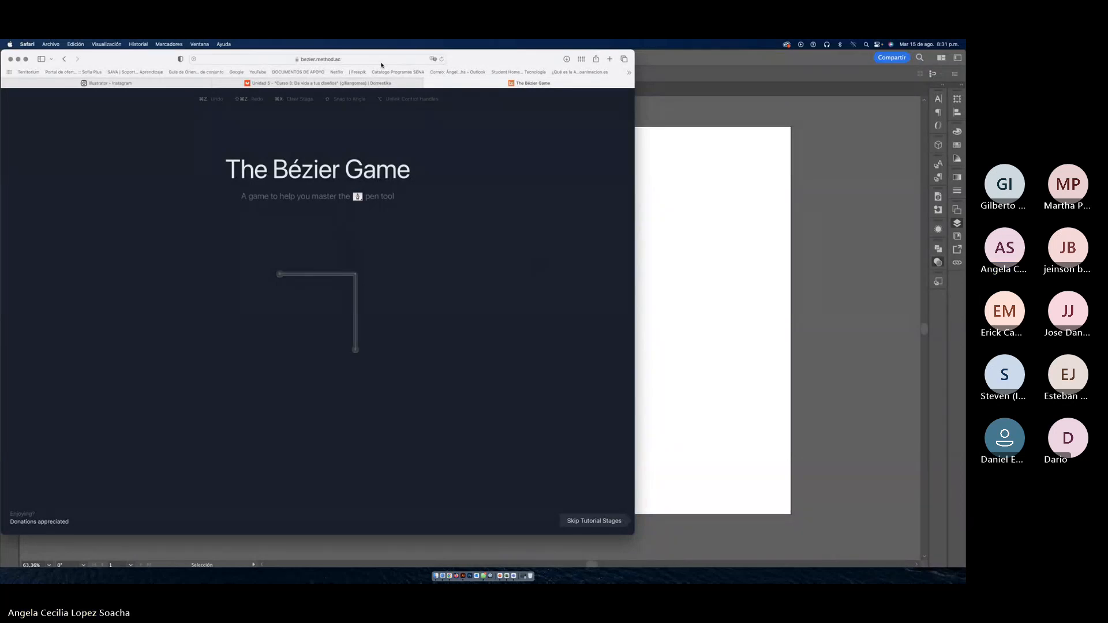
Step: Copy The Bézier Game's web address and send it to the class group chat in WhatsApp
click(367, 58)
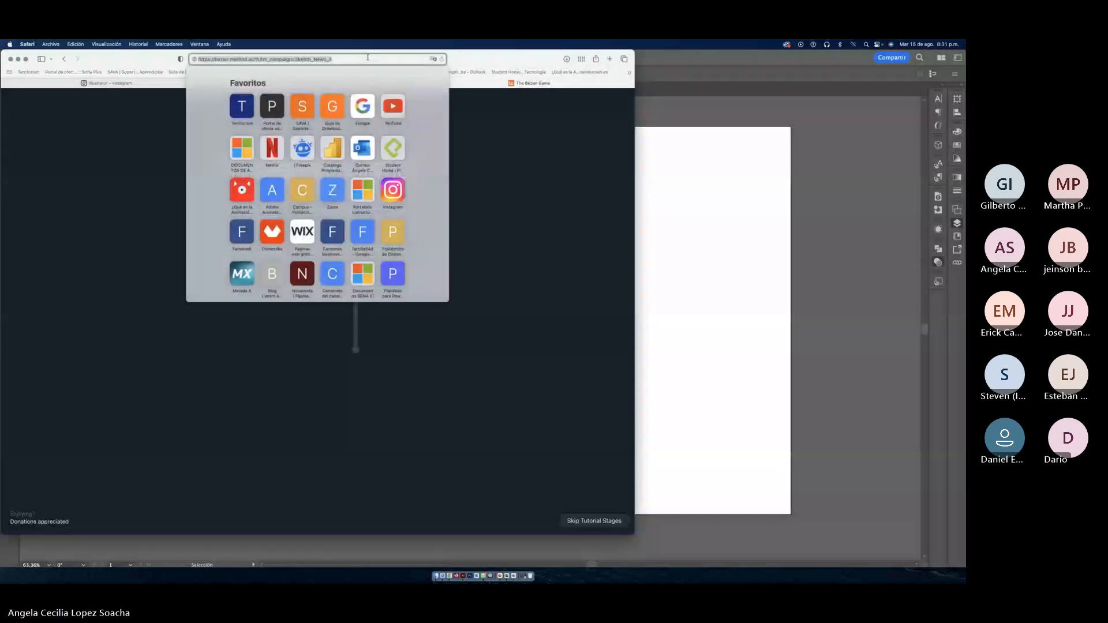
click(945, 476)
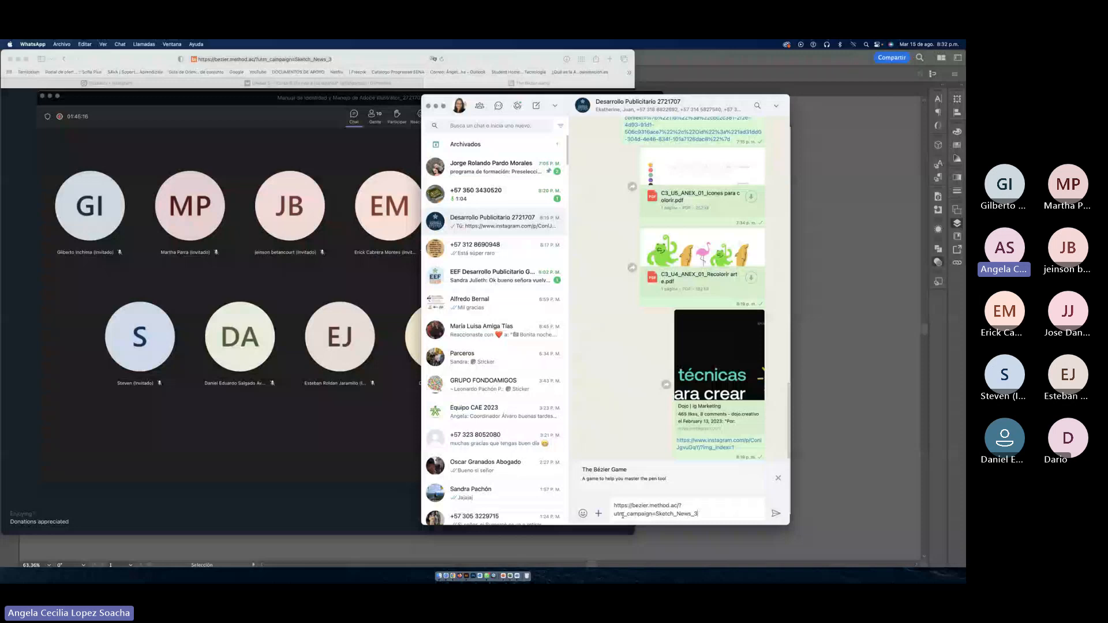
key(Return)
Step: Return to The Bézier Game in Safari and trace the first stage's right-angled line from its horizontal end to its lower end
key(super+Tab)
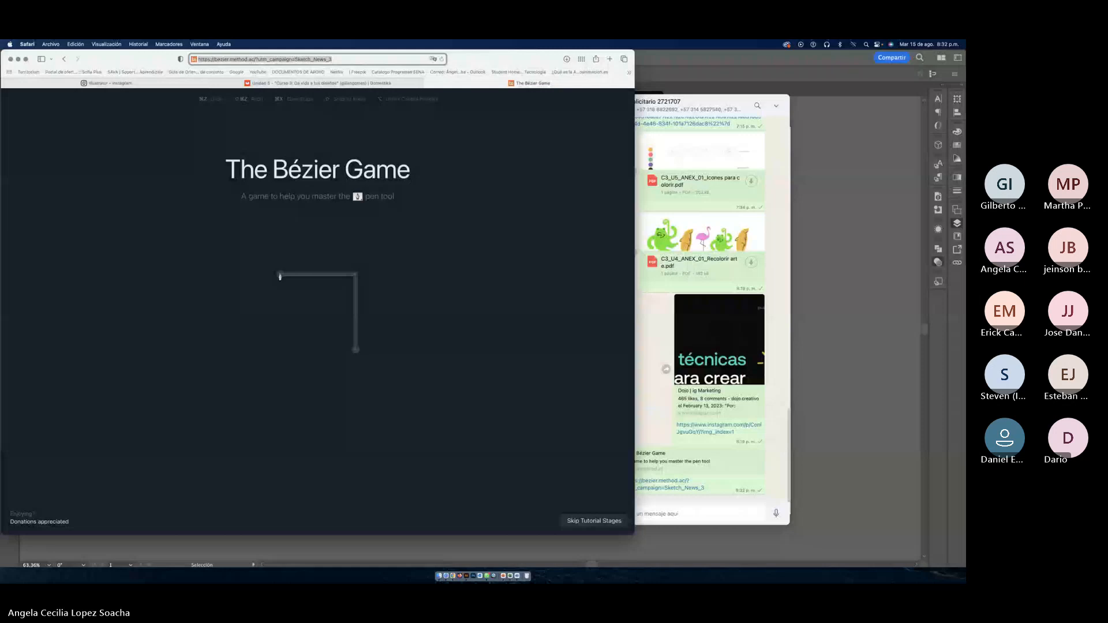
click(280, 275)
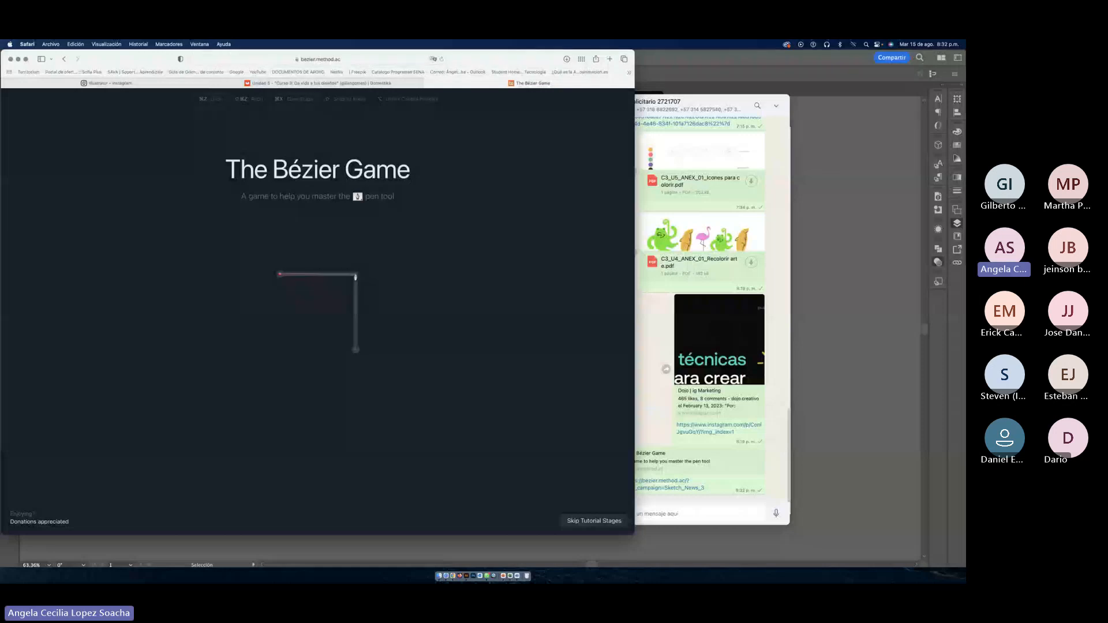
click(356, 349)
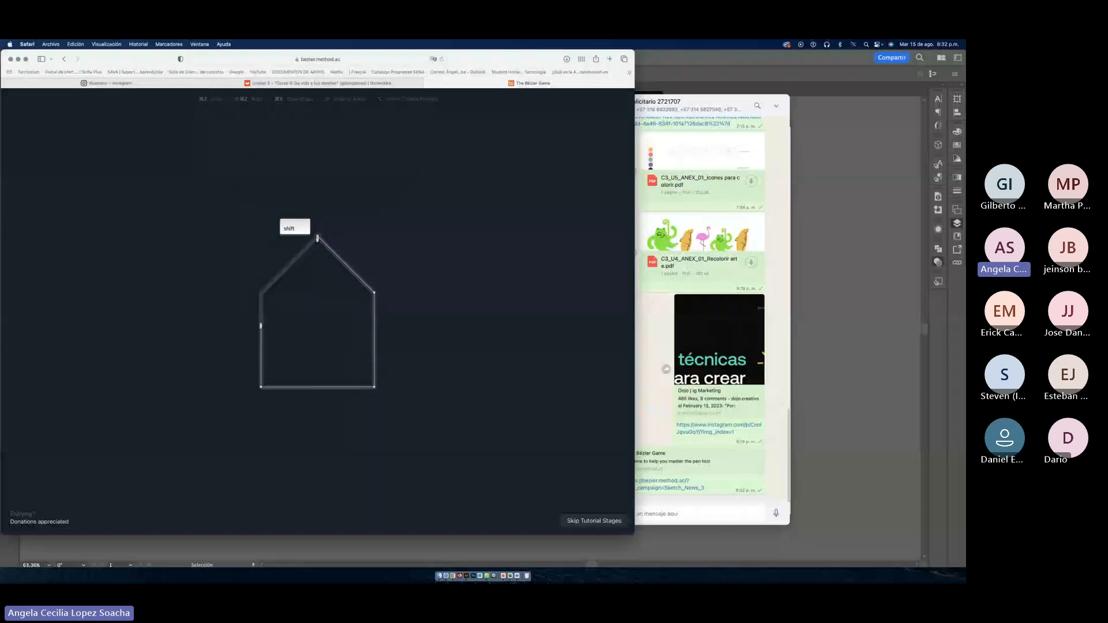
Step: Trace the house outline clockwise from the roof peak through its four corners and close it at the peak
drag(317, 237, 339, 261)
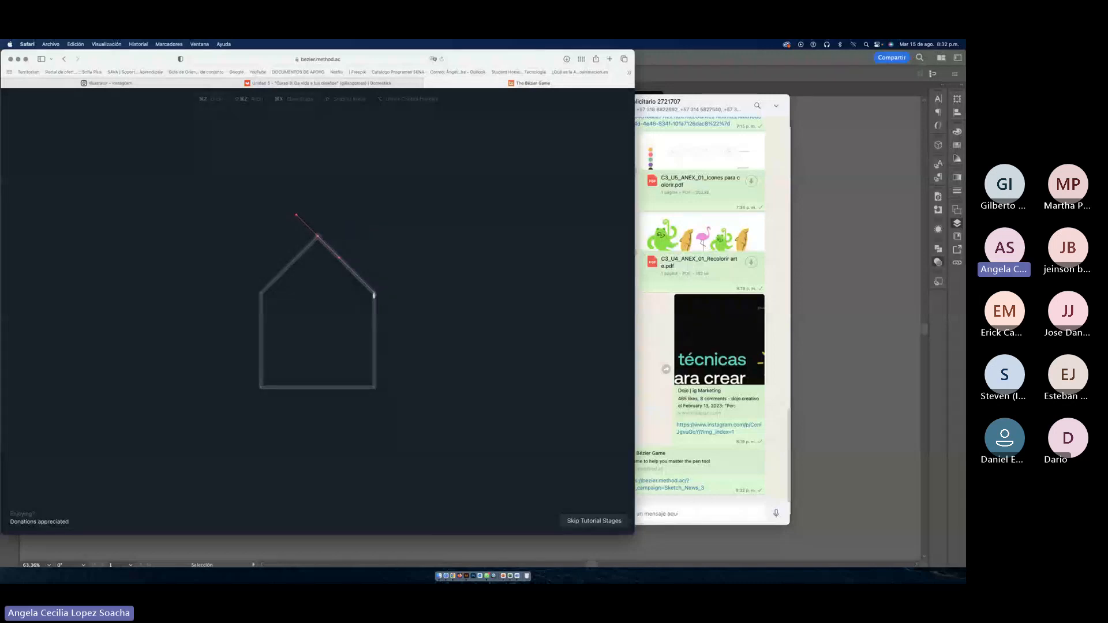
click(374, 294)
click(374, 389)
click(260, 388)
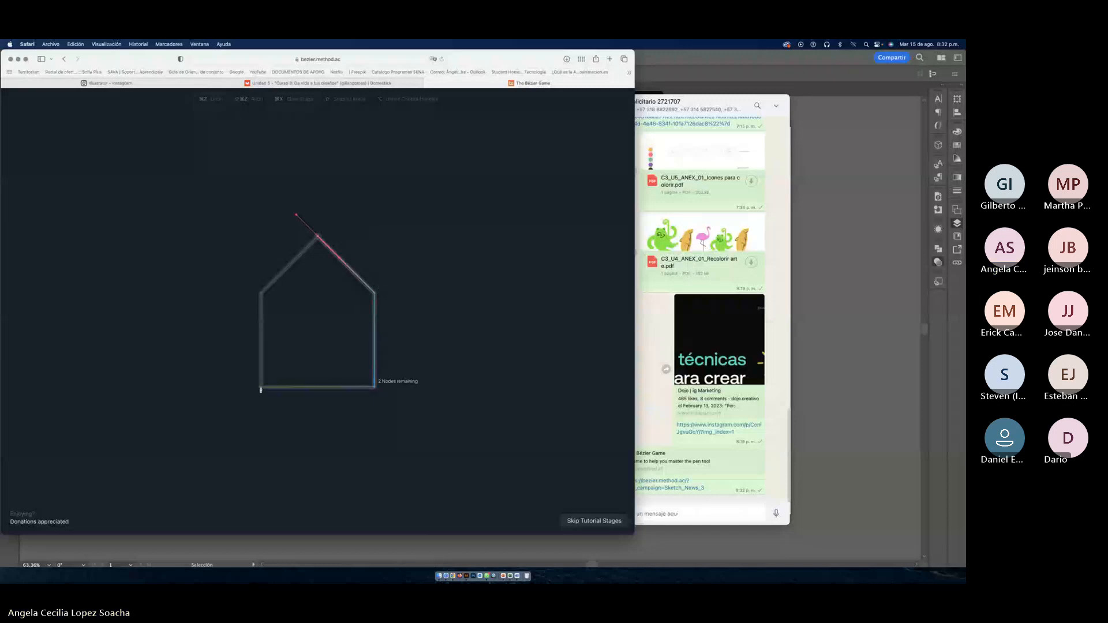
click(261, 293)
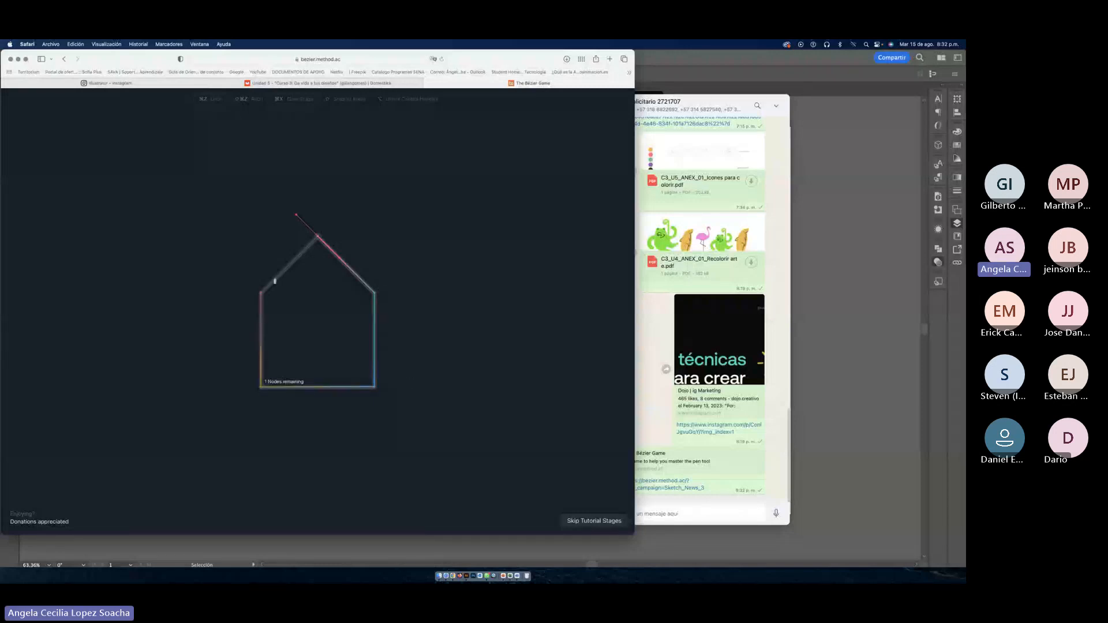
click(318, 239)
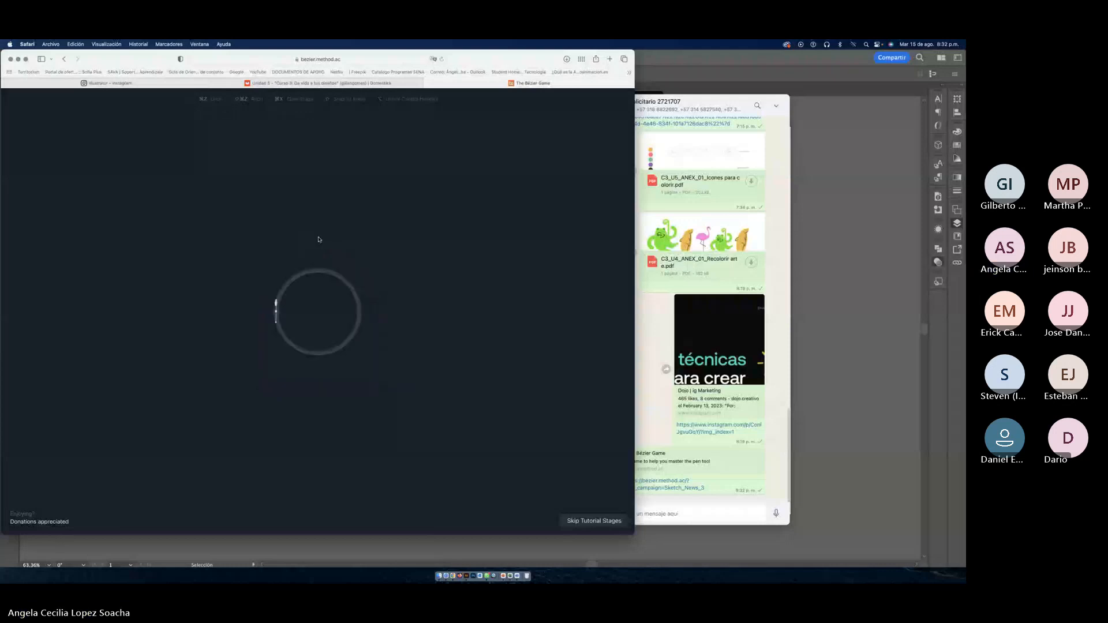
Step: Trace the circle stage with smooth anchor points, pulling the direction handles out along the guides
drag(317, 269, 340, 272)
drag(359, 312, 278, 354)
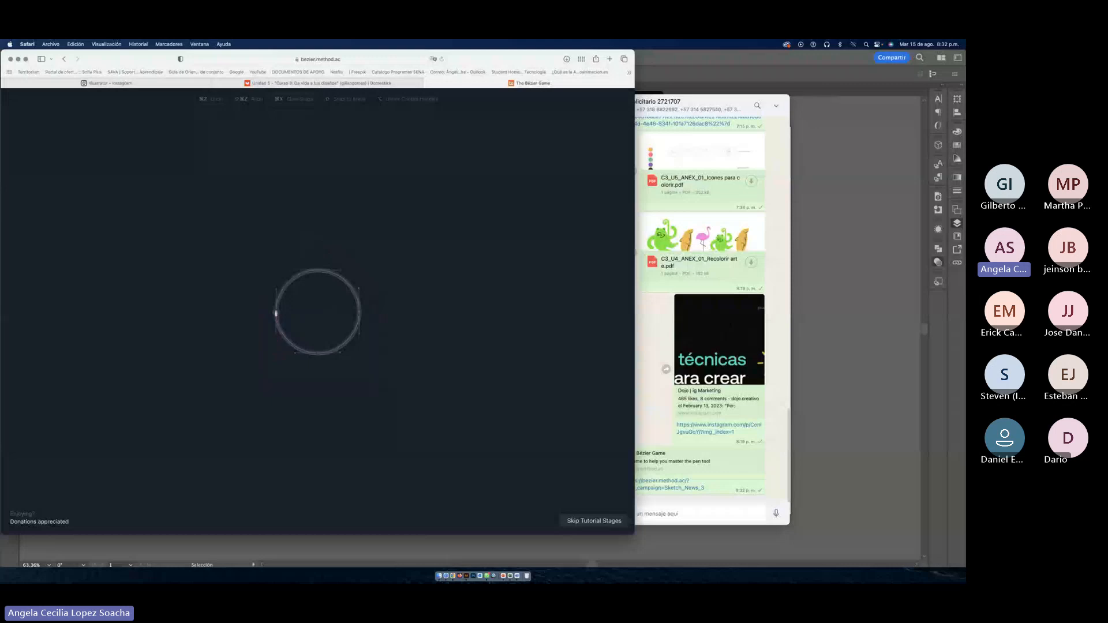
drag(275, 313, 275, 340)
drag(275, 339, 276, 319)
drag(276, 312, 275, 289)
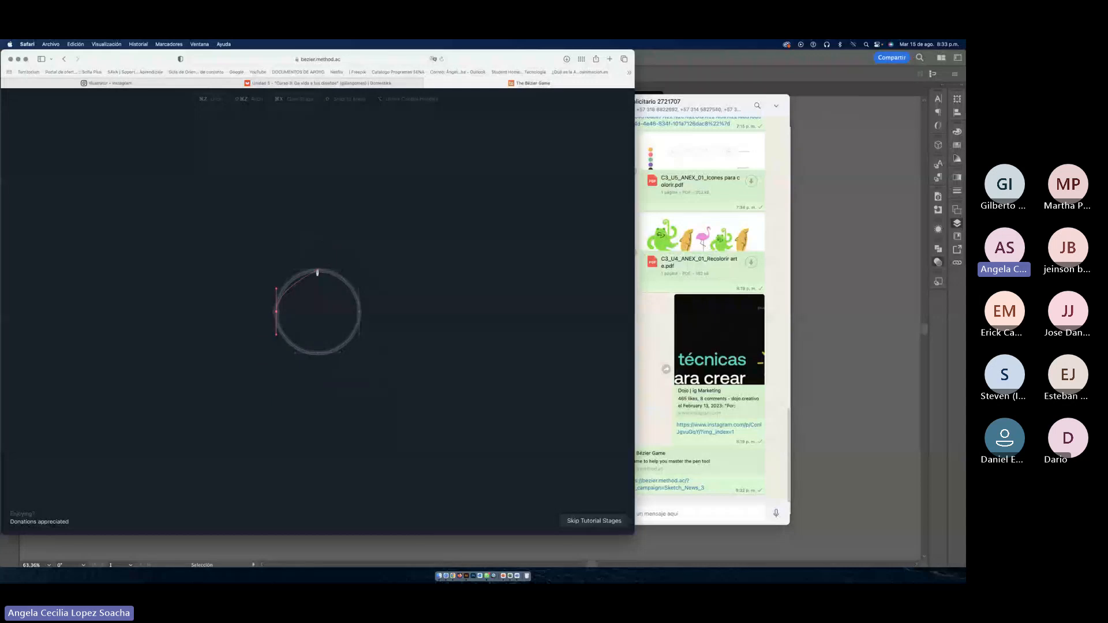
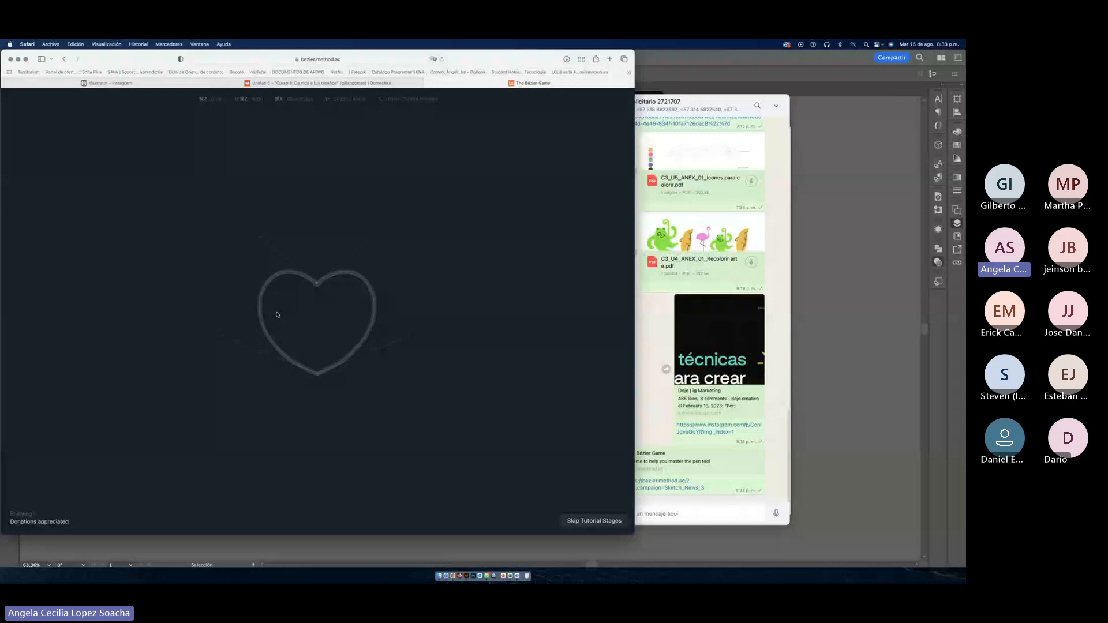
Step: Trace the heart from its upper notch to the lower tip, angle the tip's handles for both sides, and close it at the notch
drag(316, 282, 373, 238)
drag(317, 374, 260, 293)
key(super+z)
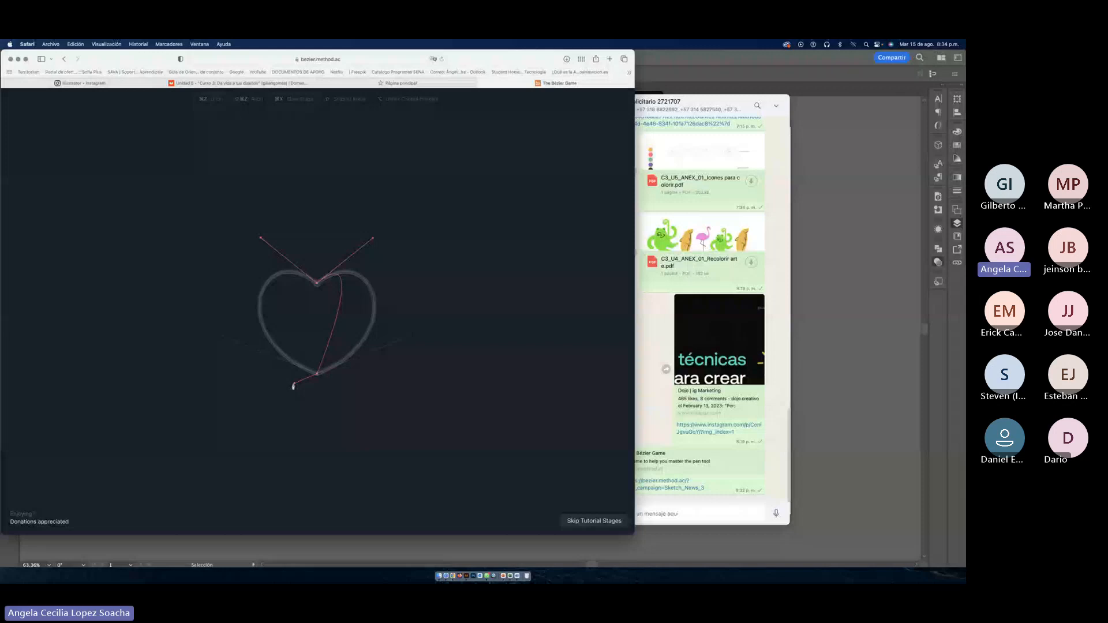
drag(293, 386, 223, 415)
drag(224, 415, 222, 336)
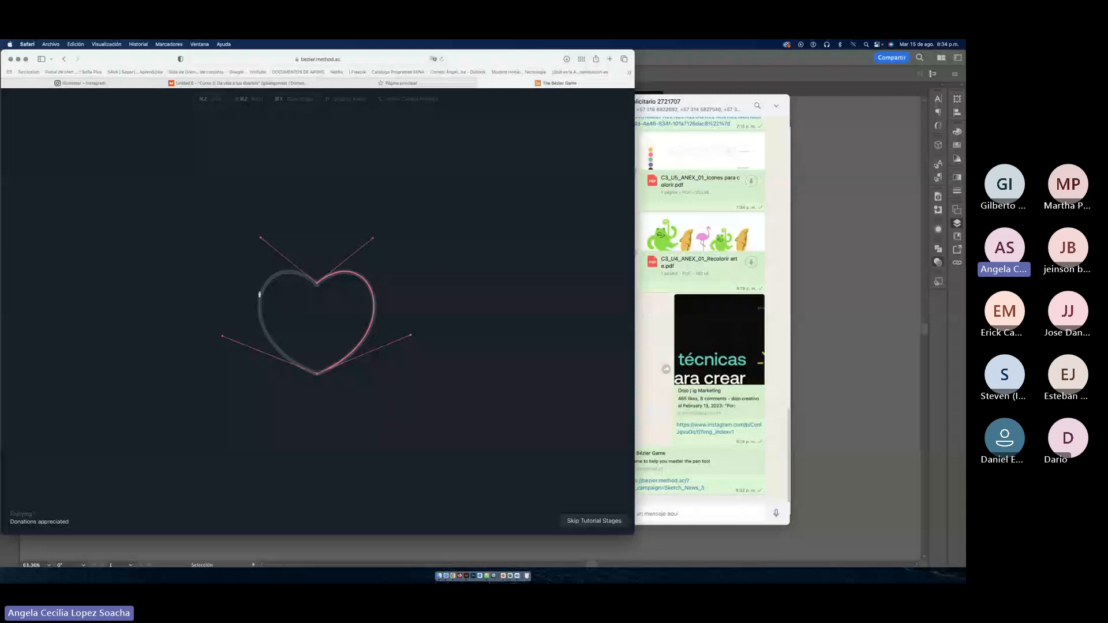
click(317, 283)
Step: Trace the car's upper outline from the front bumper over the hood, windshield and roof to the rear bumper
click(428, 330)
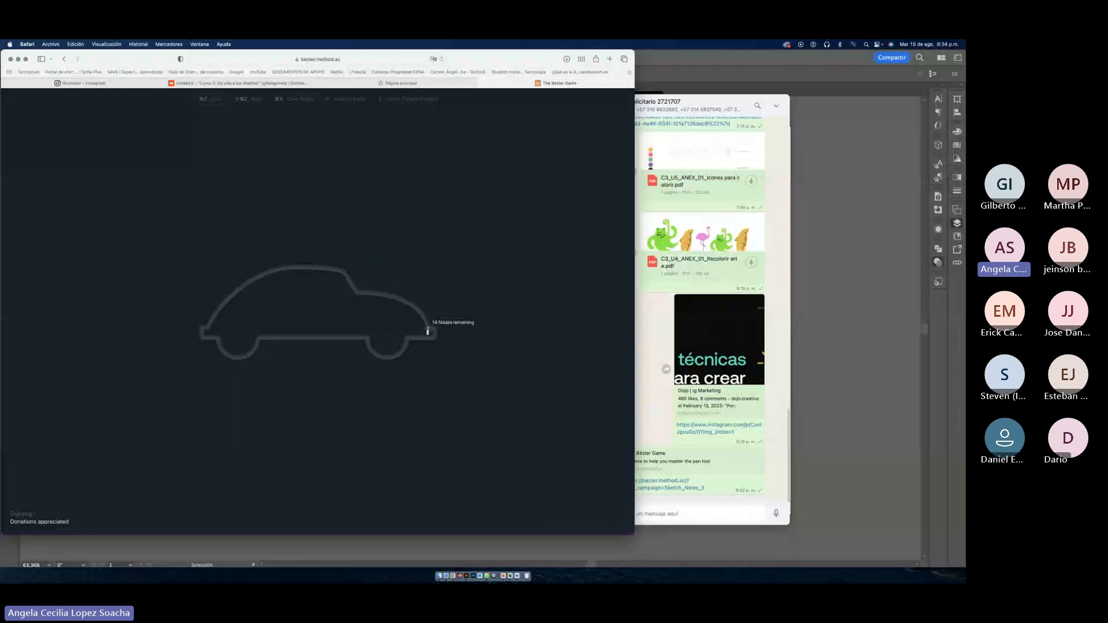
drag(358, 296, 305, 297)
drag(306, 297, 290, 293)
drag(208, 328, 185, 330)
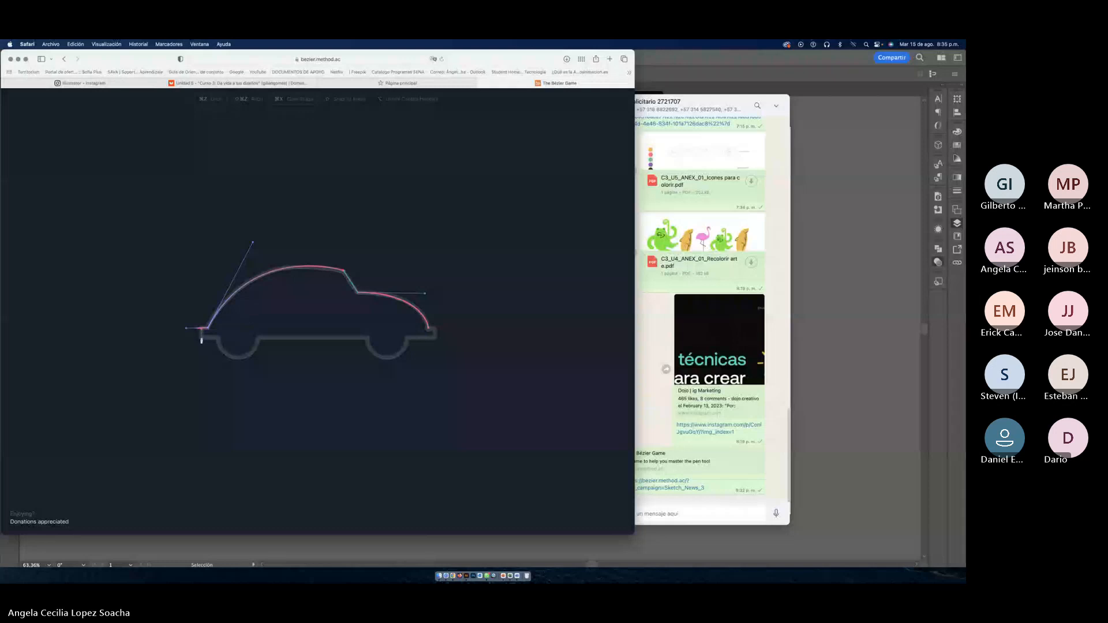
Step: Trace the rear wheel with a smooth point at its lowest edge and continue along the straight underside to the front wheel
drag(219, 338, 238, 361)
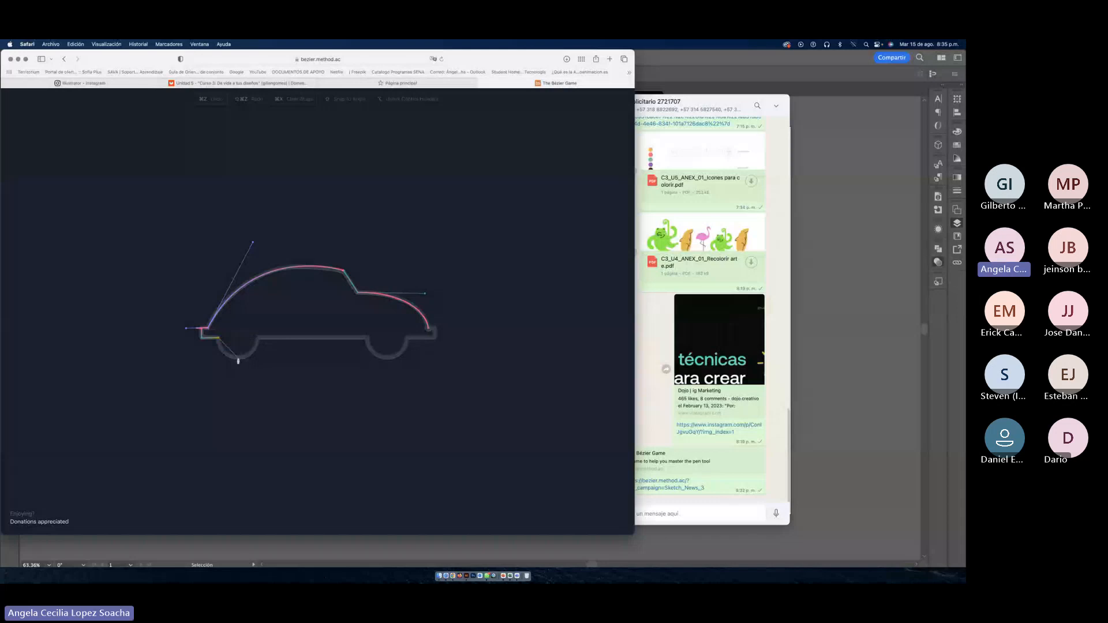
click(252, 360)
drag(252, 360, 255, 361)
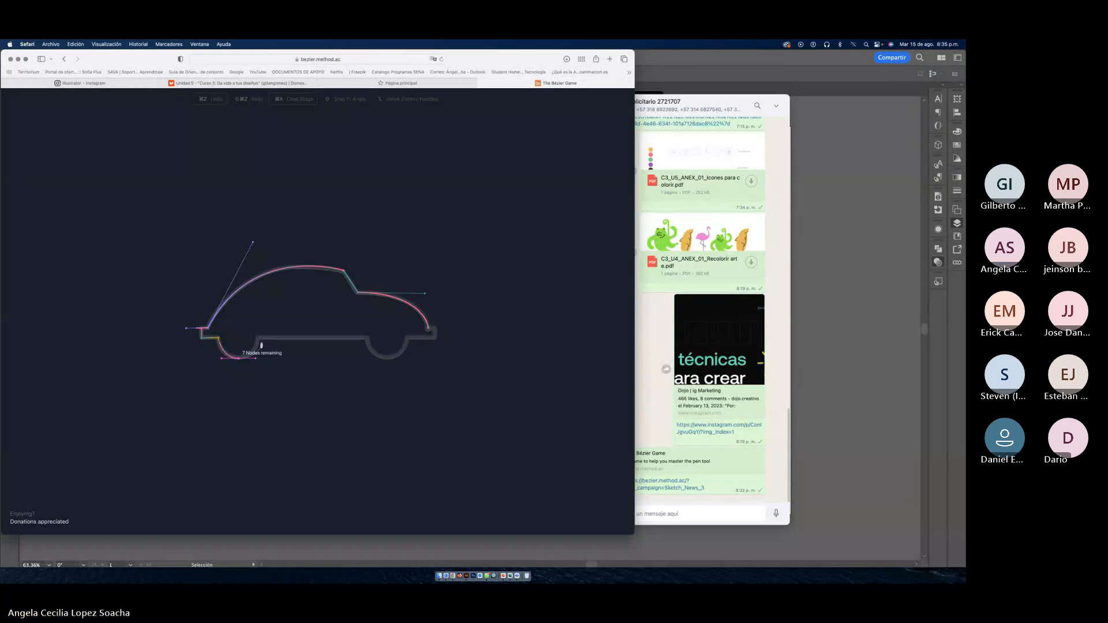
click(258, 339)
click(367, 340)
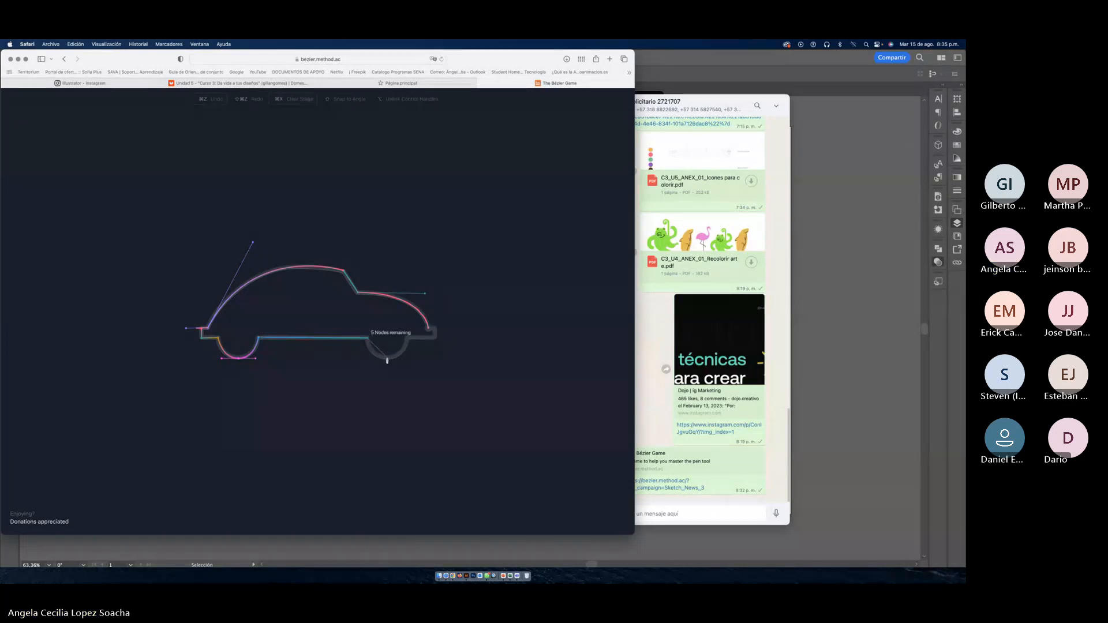
Step: Trace the front wheel's curve and the front bumper's corners, closing the car outline at its starting point
drag(387, 361, 407, 358)
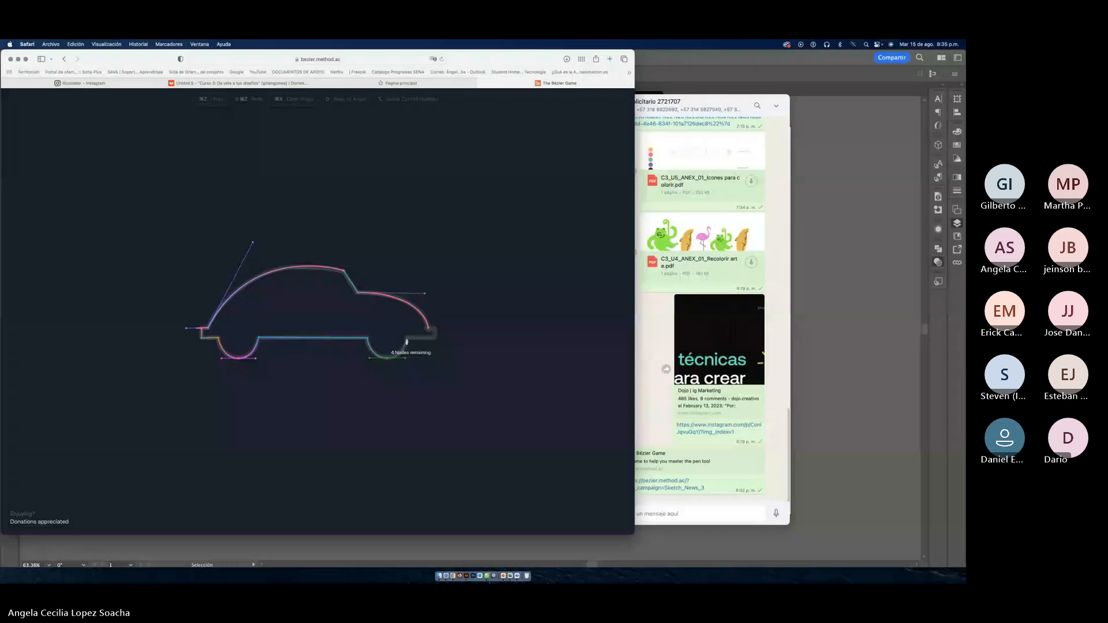
click(435, 339)
click(435, 338)
click(435, 331)
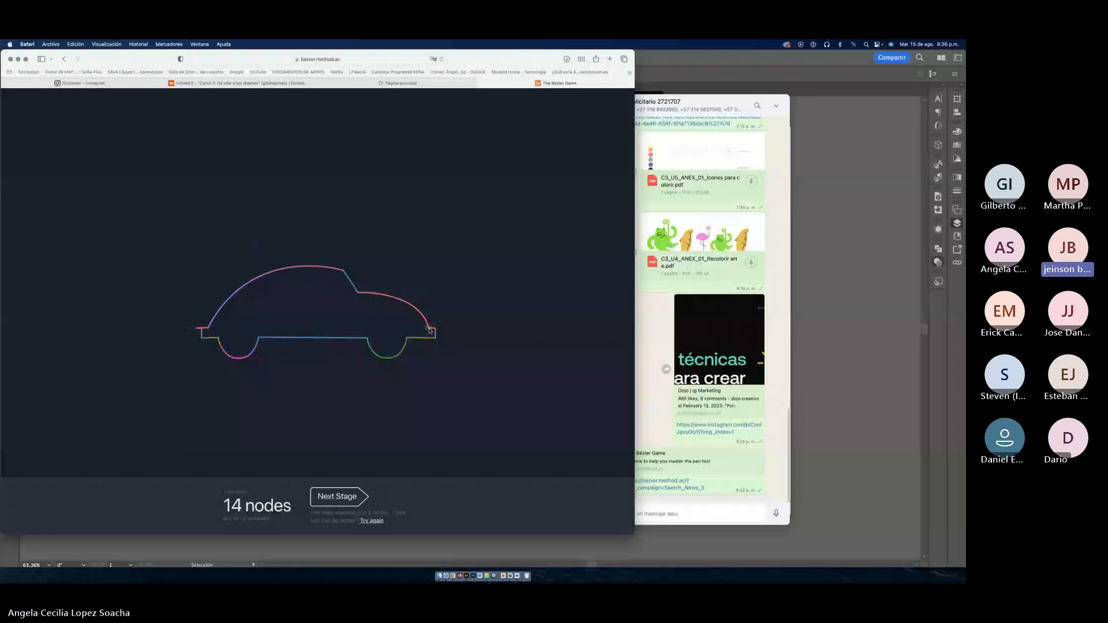
Step: Switch to Illustrator, open the Sesión Adobe Illustrator #2.ai document and select the whole Instagram link below the toucan artboard
key(super+Tab)
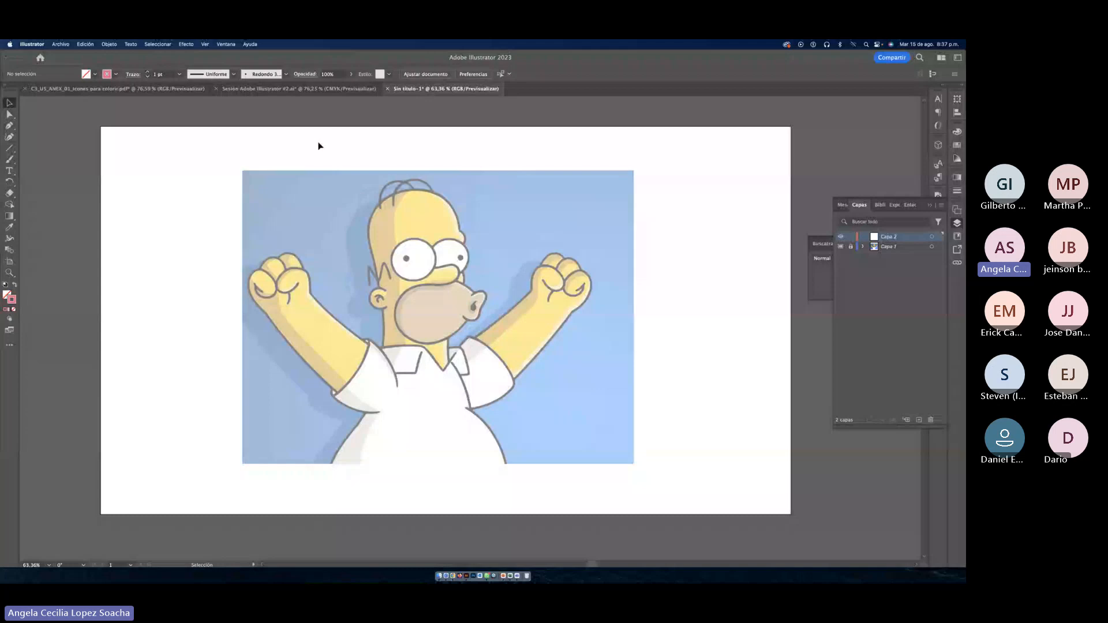
click(298, 90)
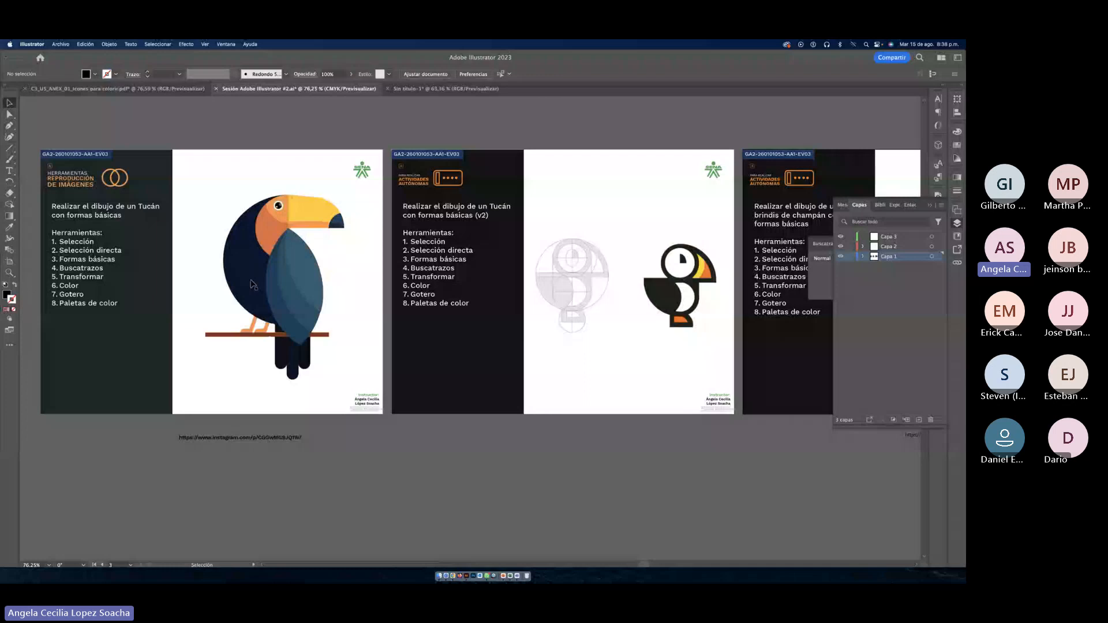
key(z)
drag(252, 285, 294, 295)
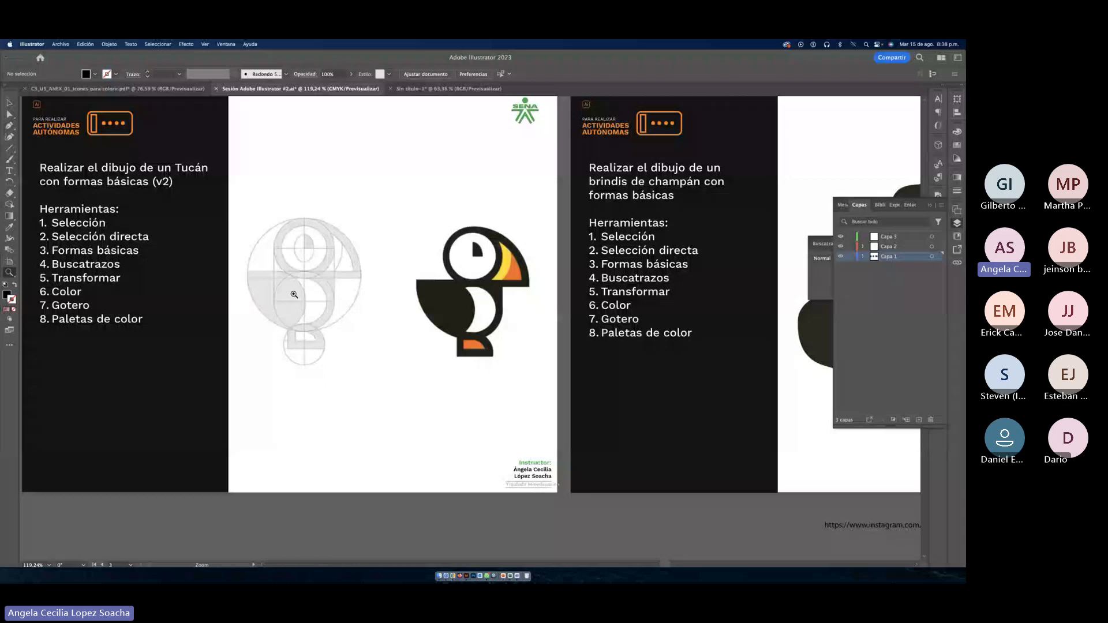
scroll(295, 295, left, 3)
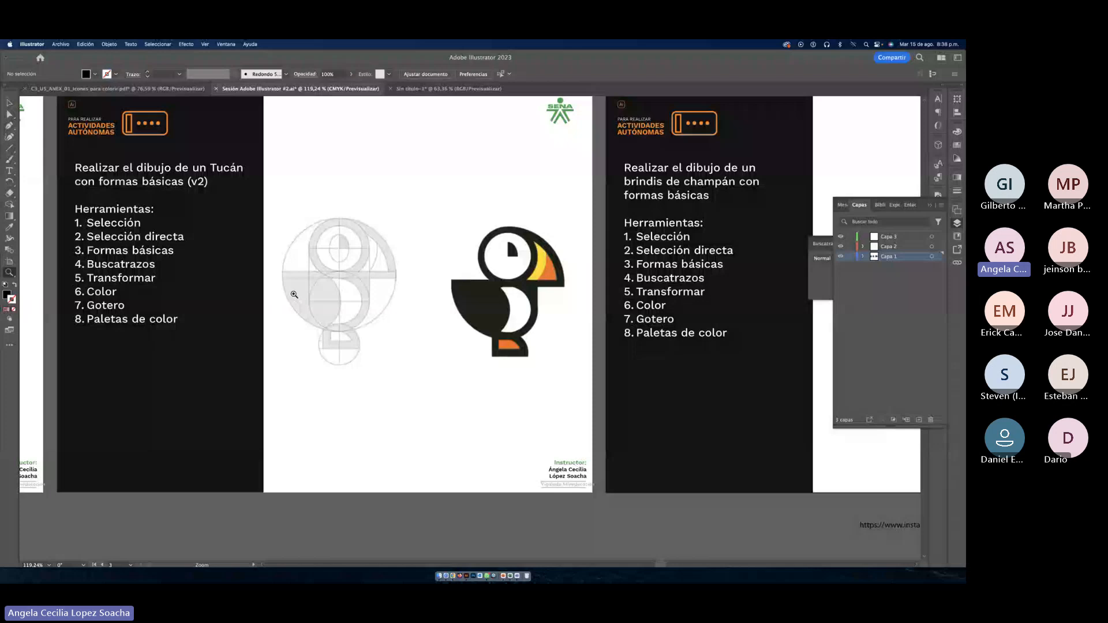
scroll(294, 294, down, 2)
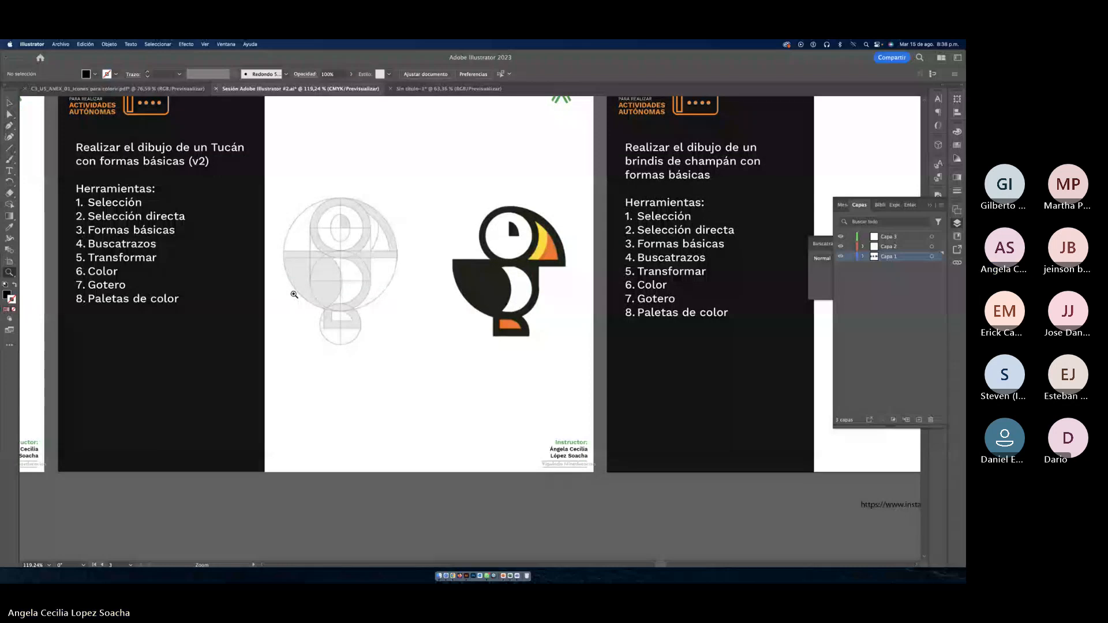
key(t)
scroll(171, 517, left, 10)
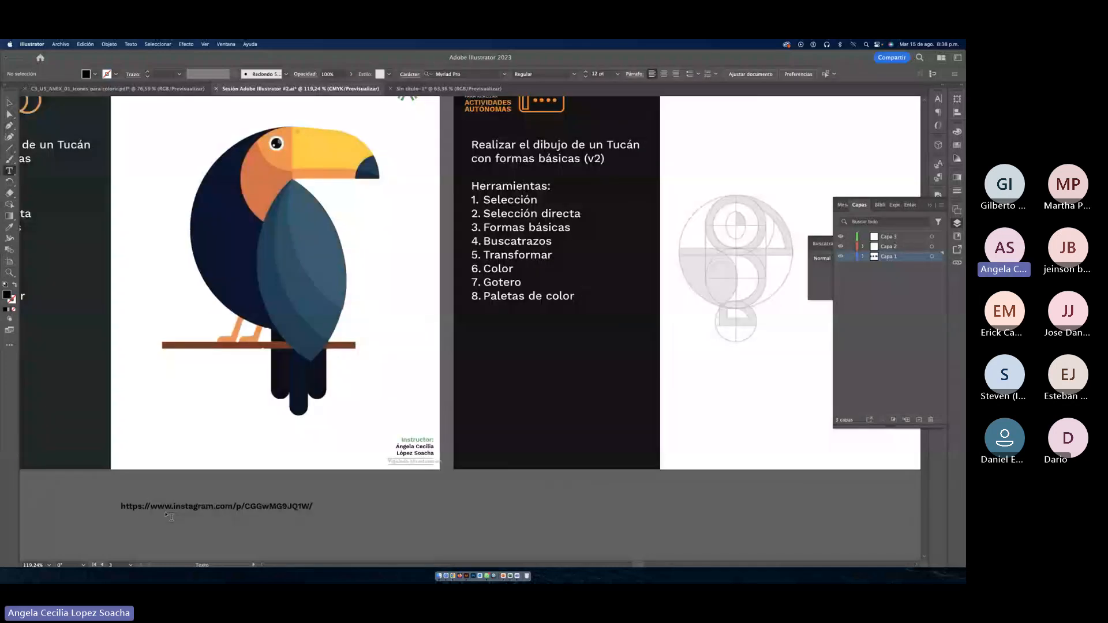
triple_click(170, 517)
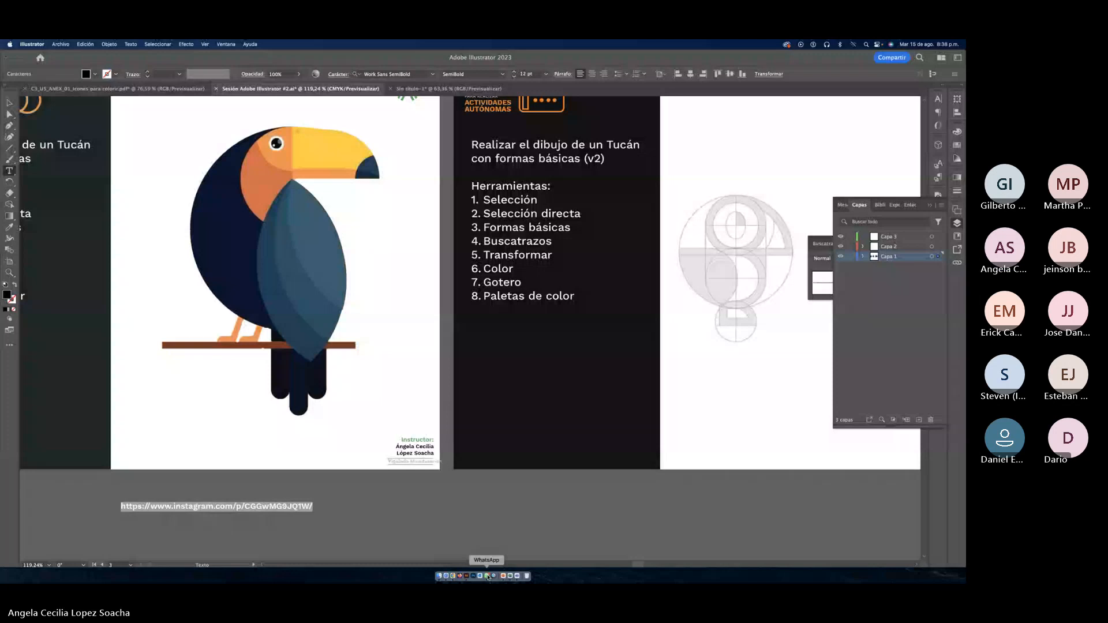
Step: Discard the link pasted as a picture in the WhatsApp group, paste it into Safari's address bar as text, and share it with the group
click(488, 576)
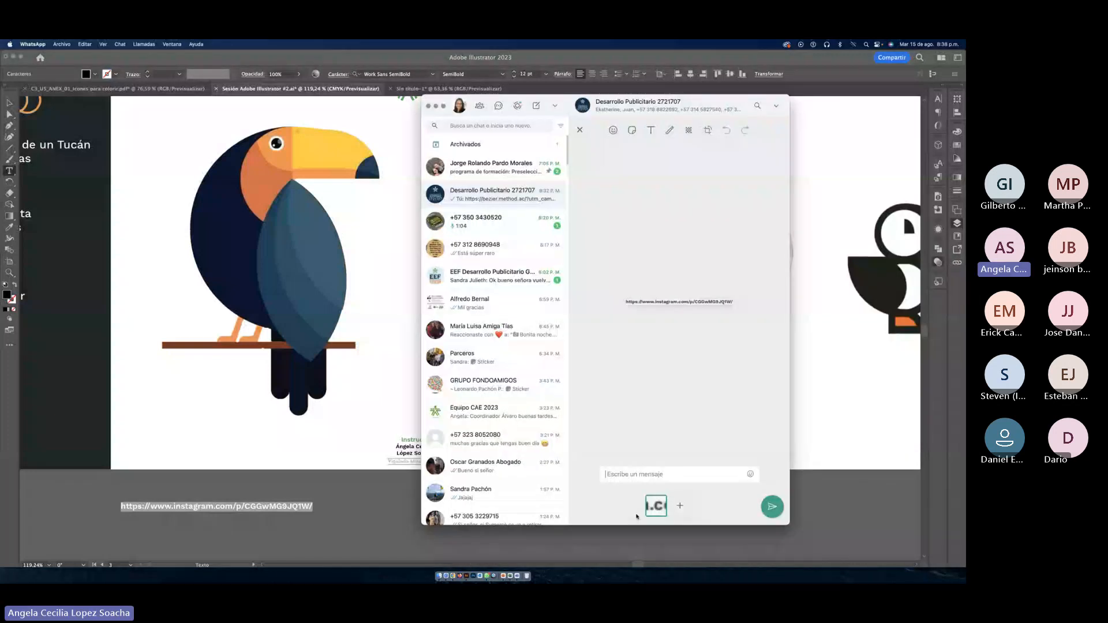
key(Escape)
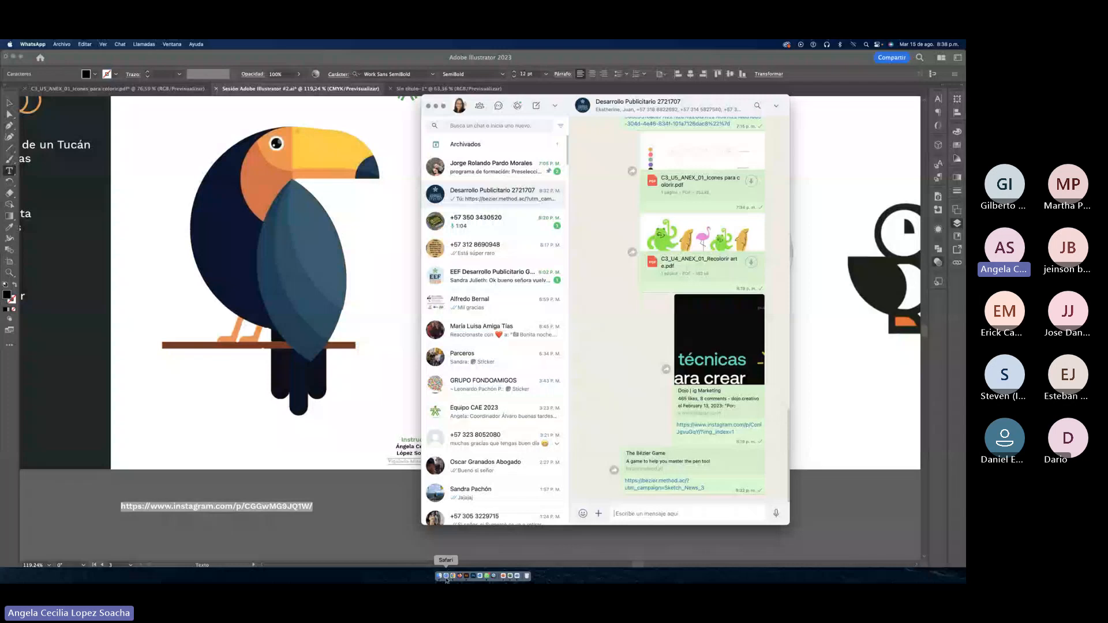
click(446, 576)
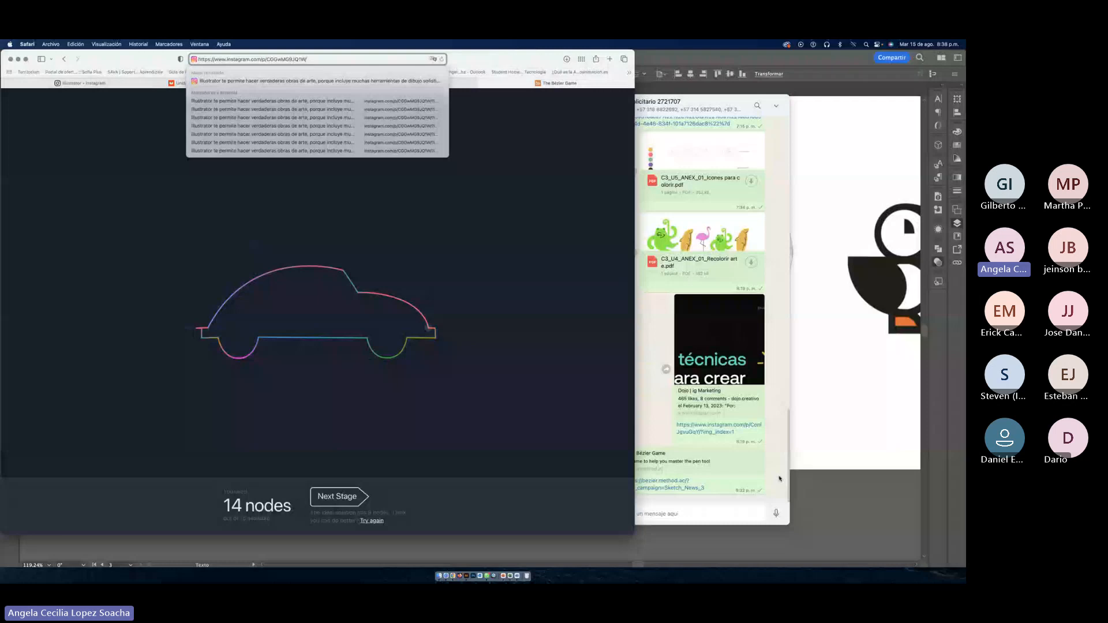
click(601, 545)
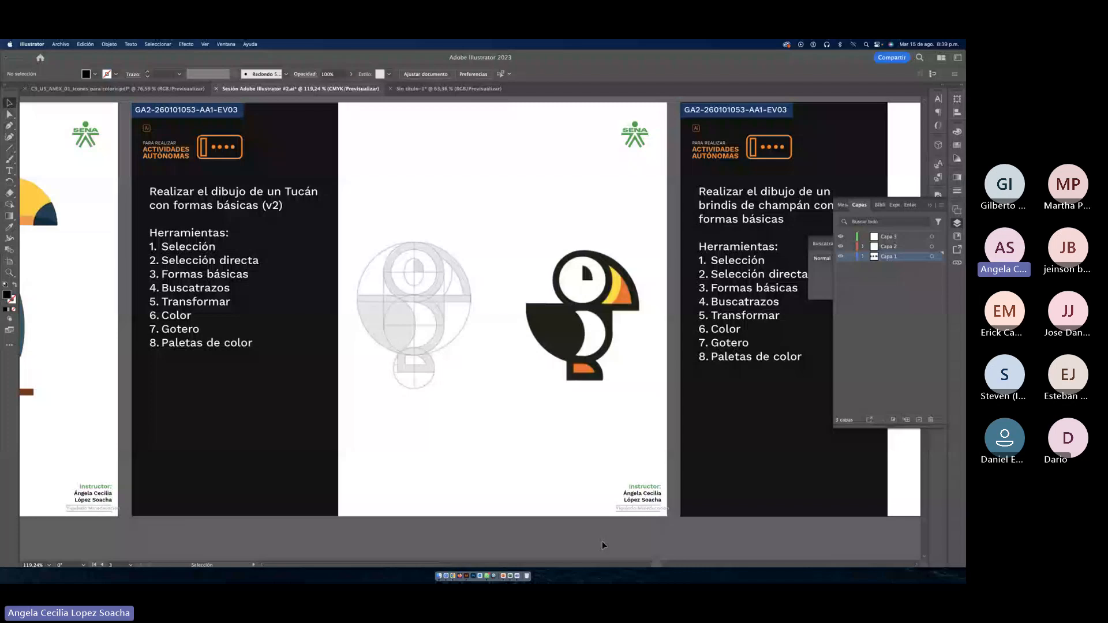
Step: Copy the Instagram link below the champagne toast artboard and share it with the Desarrollo Publicitario group in WhatsApp
scroll(602, 542, right, 10)
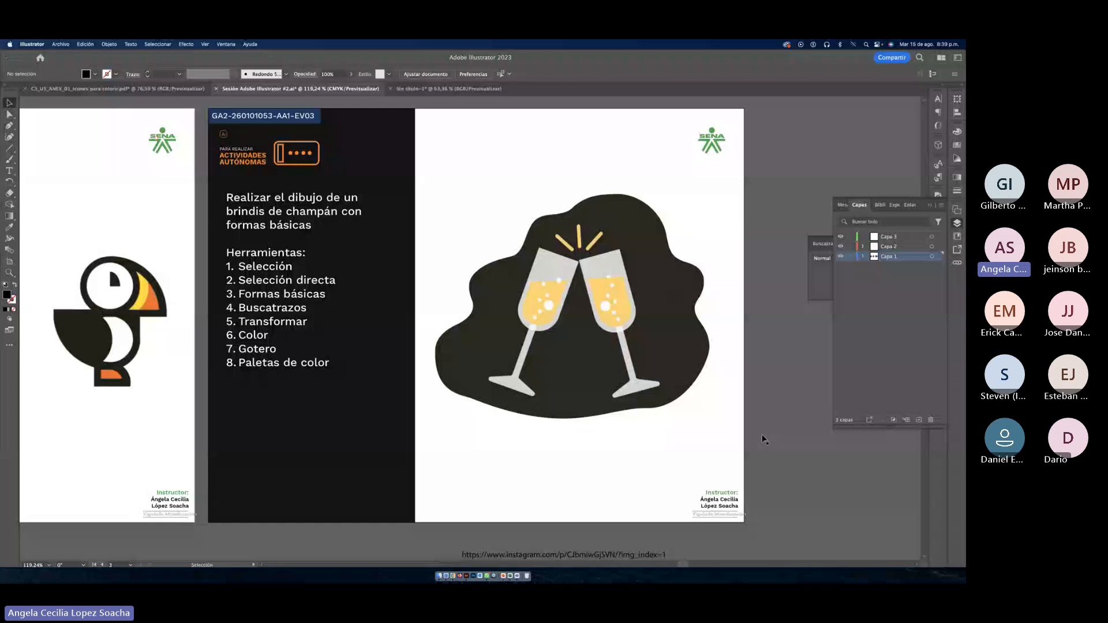
scroll(764, 439, left, 1)
double_click(564, 554)
key(super+a)
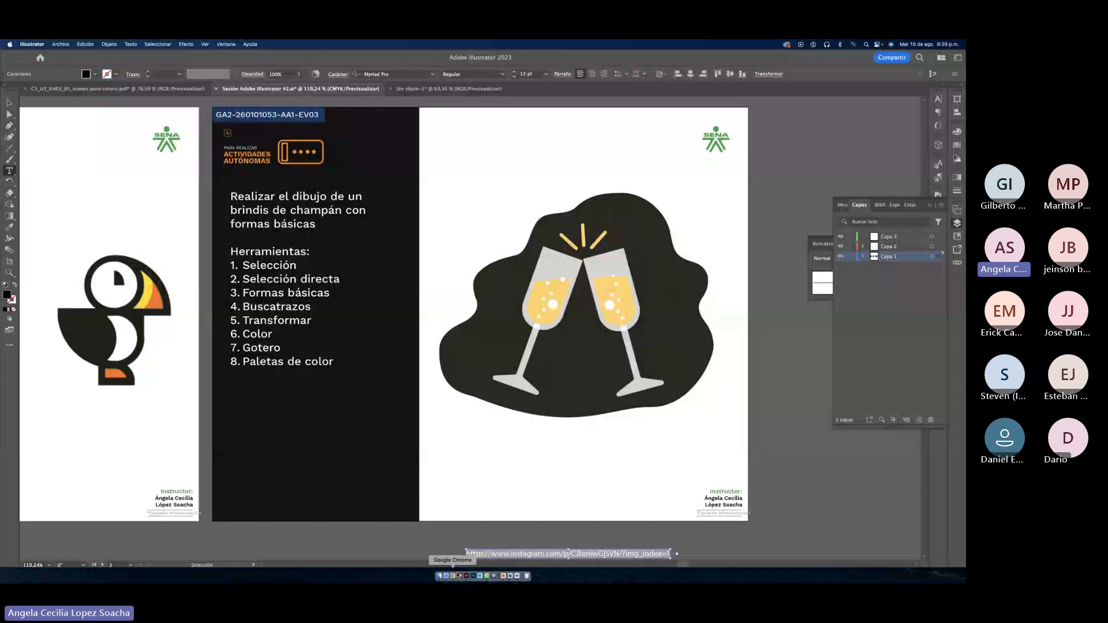
click(487, 576)
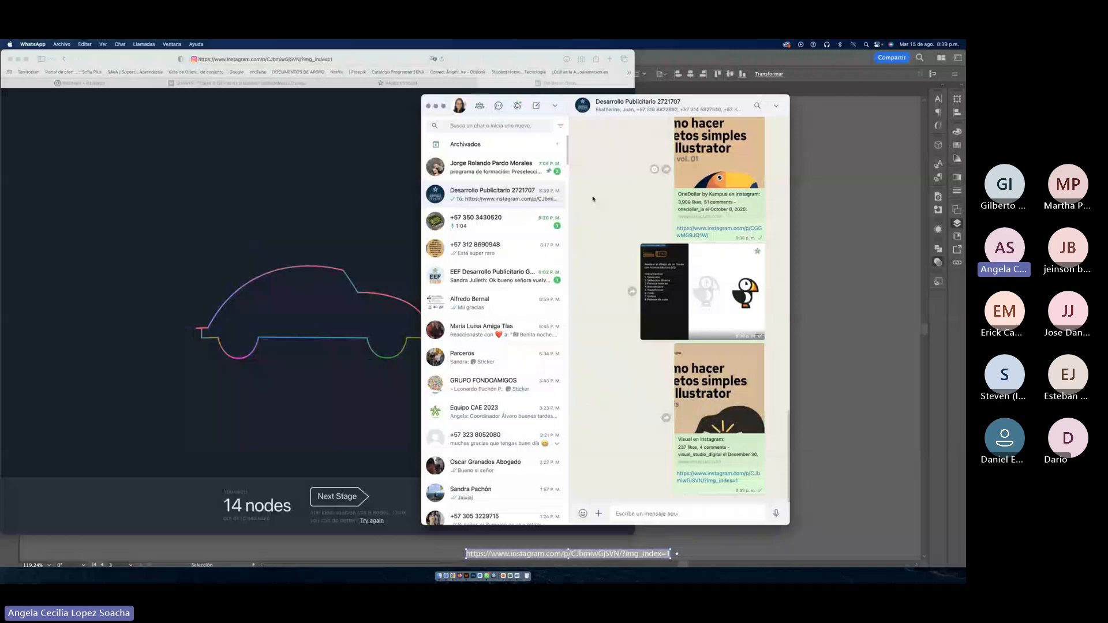
Step: Return to Illustrator, end the text editing, and view ejemplo de diagramación básica.pdf from the 2.Ejercicios Illustrator folder in Finder
key(super+Tab)
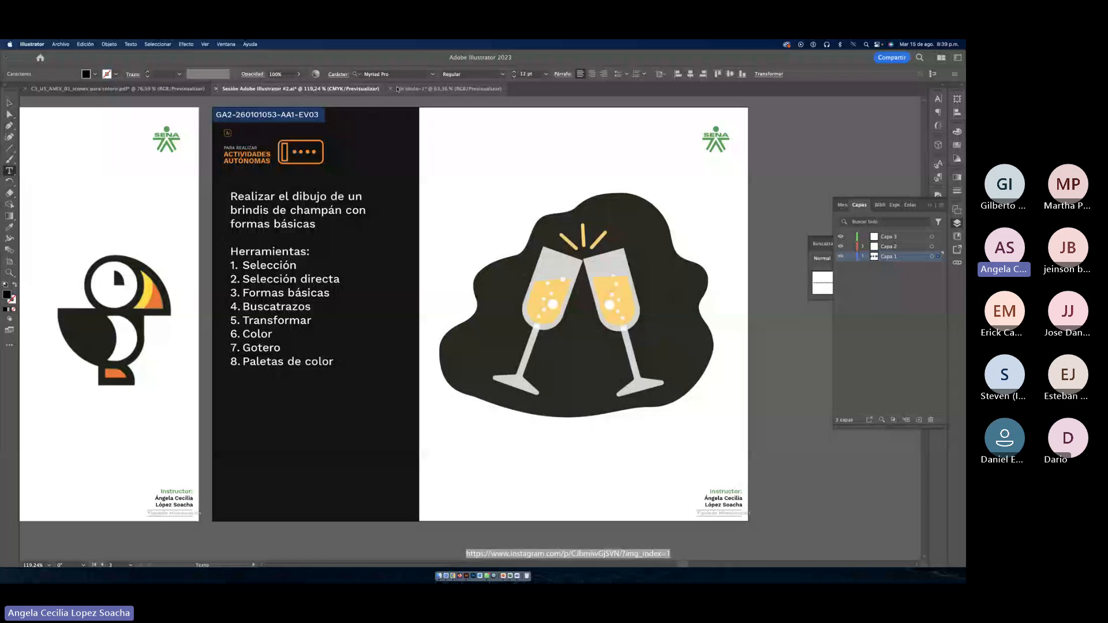
key(Escape)
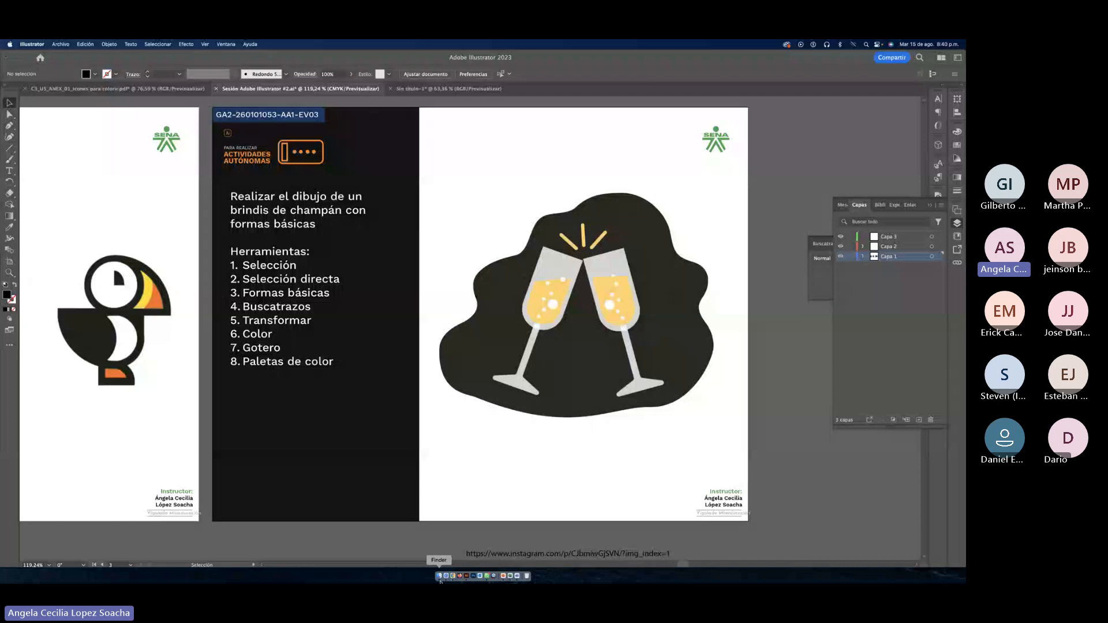
click(439, 576)
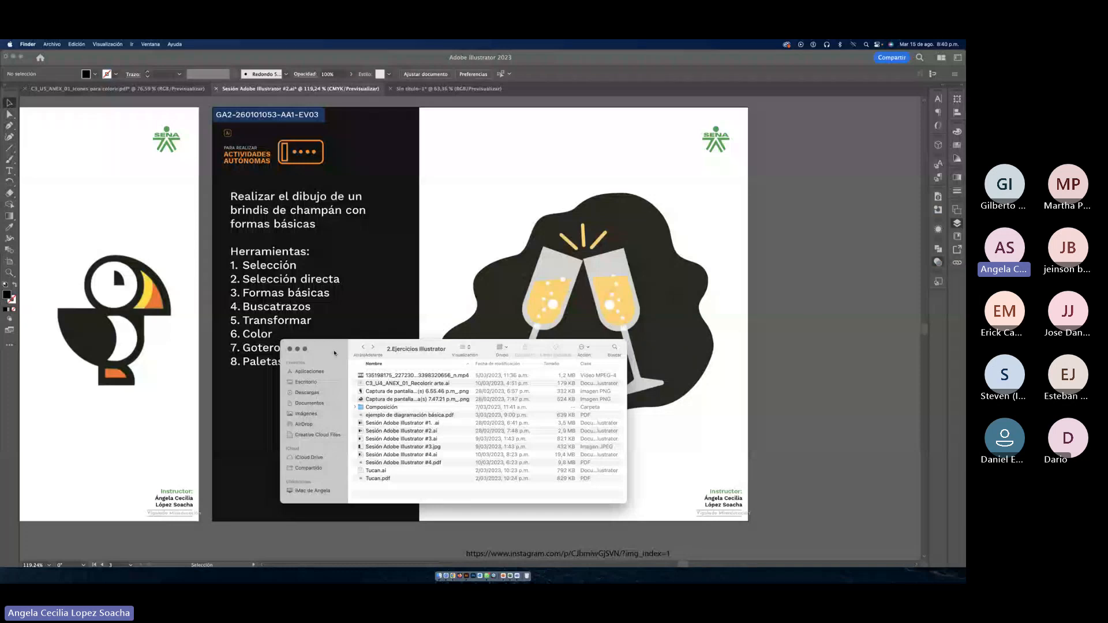
drag(334, 354, 226, 295)
click(277, 351)
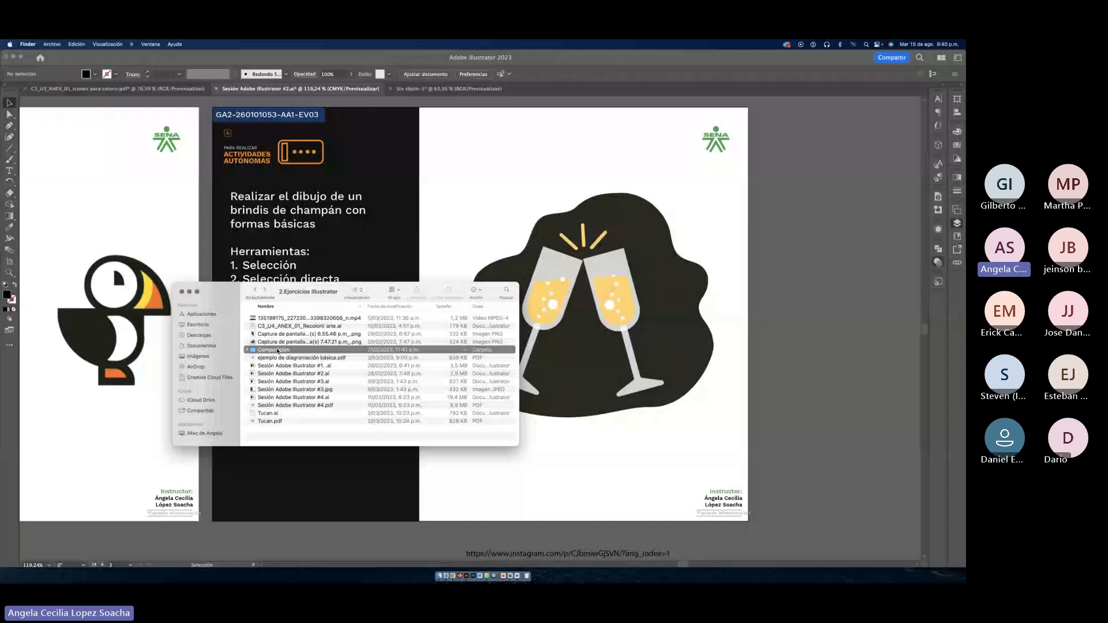
click(331, 359)
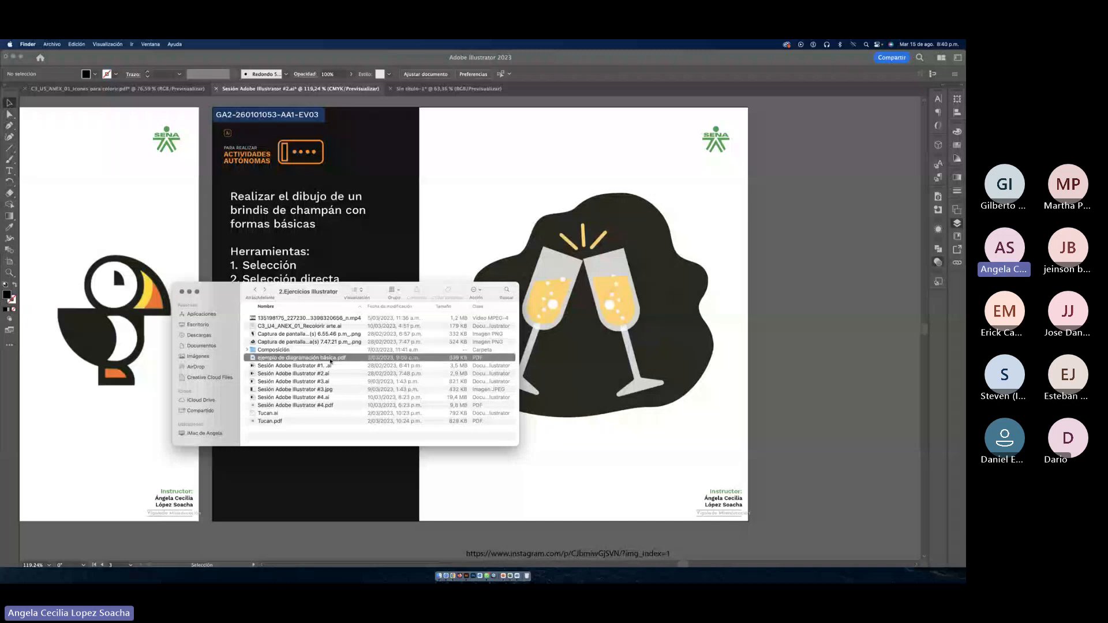
double_click(331, 361)
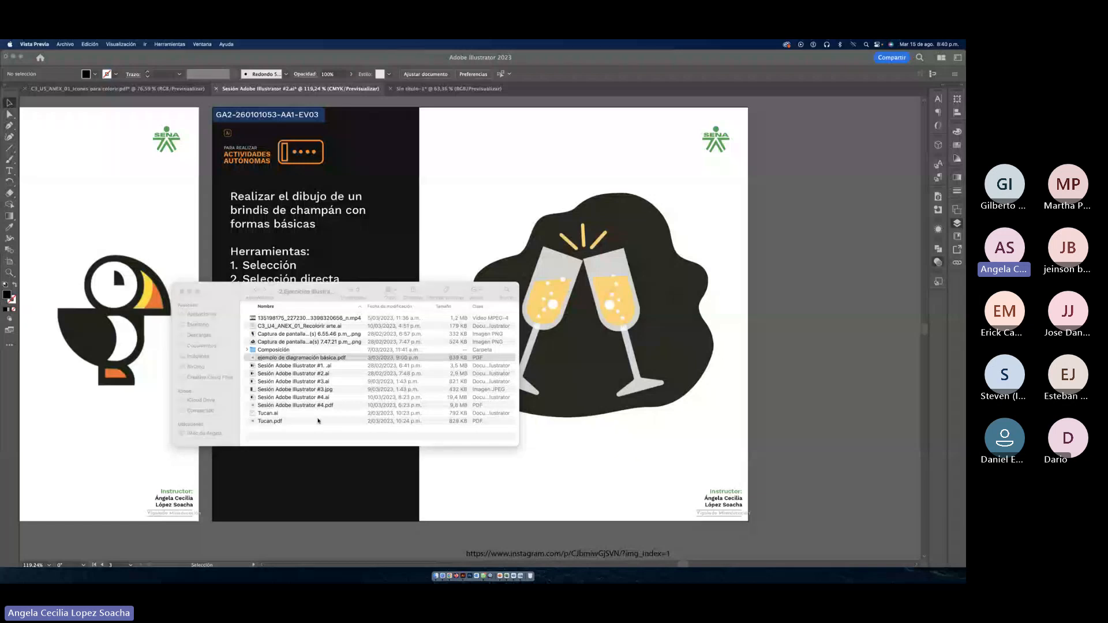
click(296, 433)
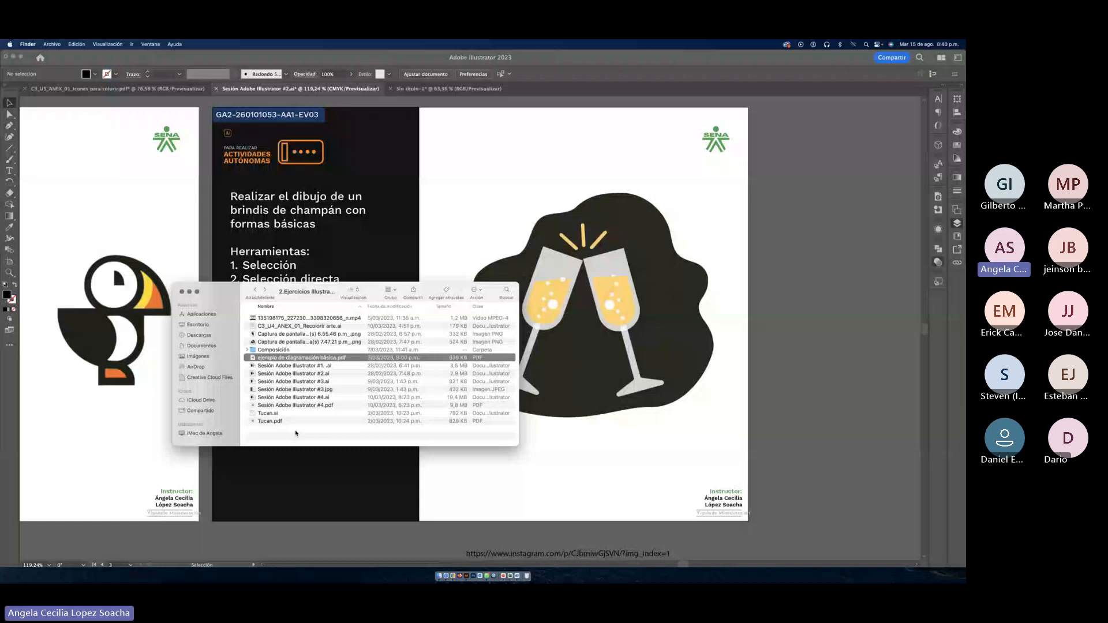
Step: Look at the positive and negative space images from the Composición folder in Preview and return to Illustrator
click(297, 382)
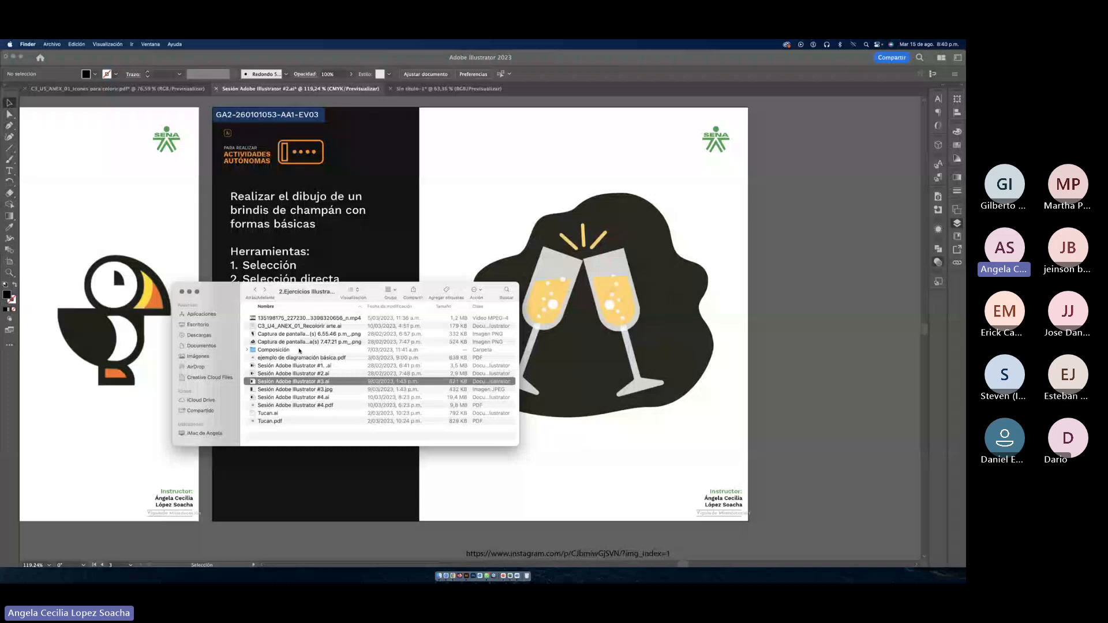
double_click(299, 350)
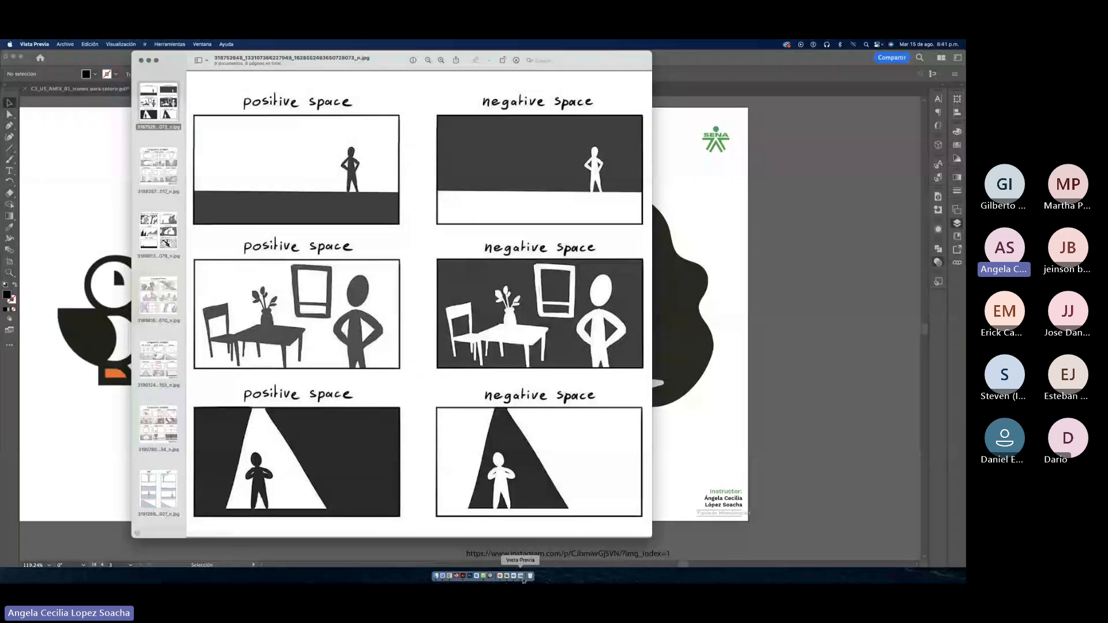
click(732, 534)
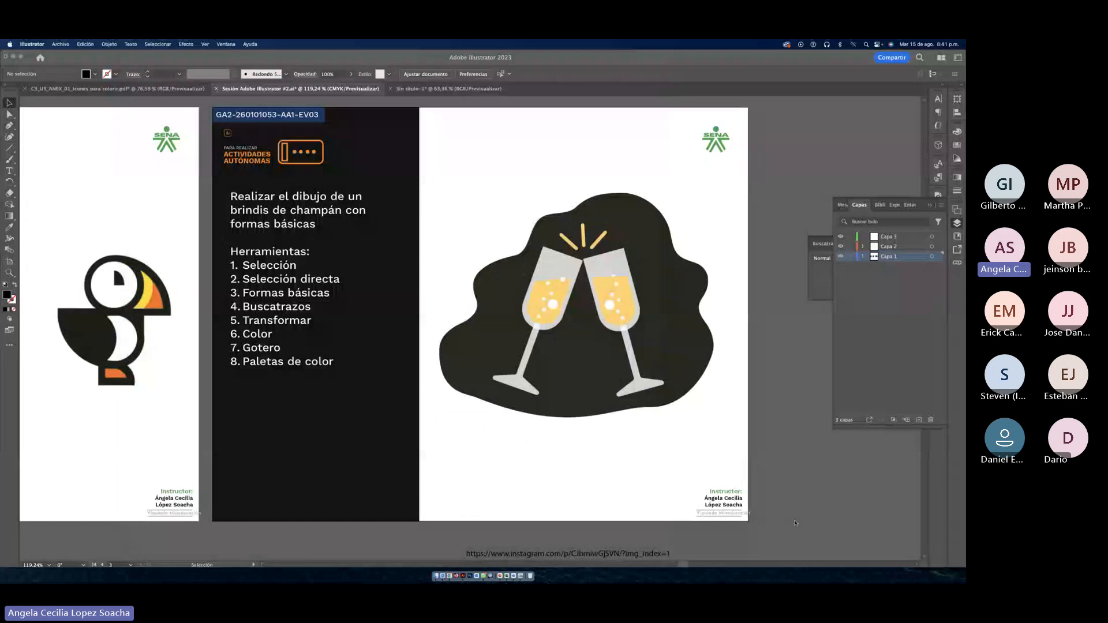
Step: Switch to Microsoft Teams and stop sharing the screen in the meeting
click(513, 576)
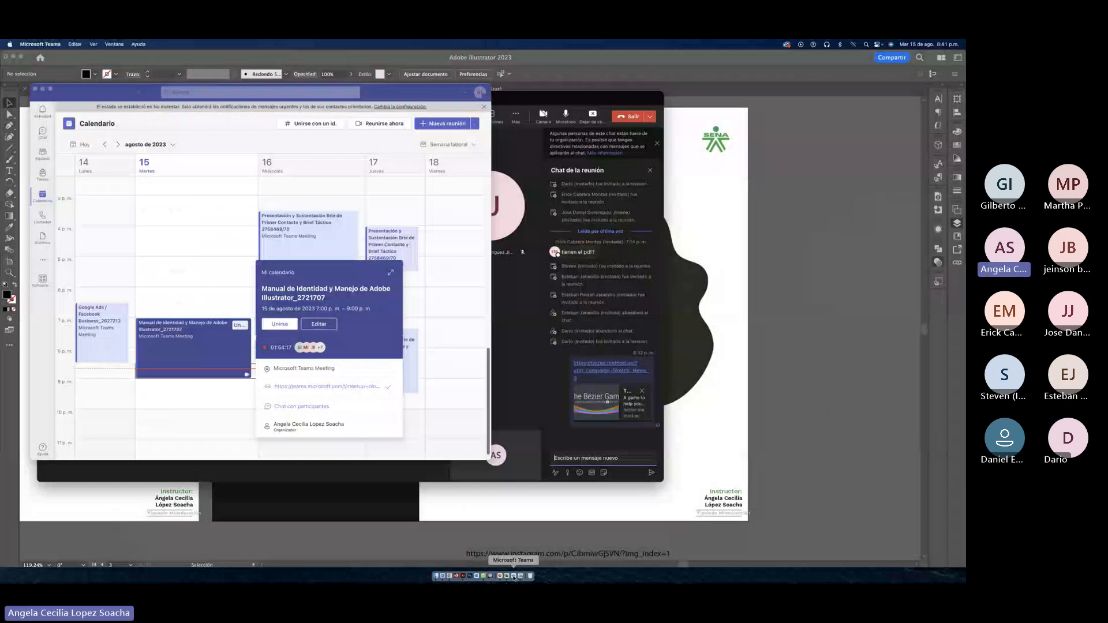
click(592, 116)
click(592, 116)
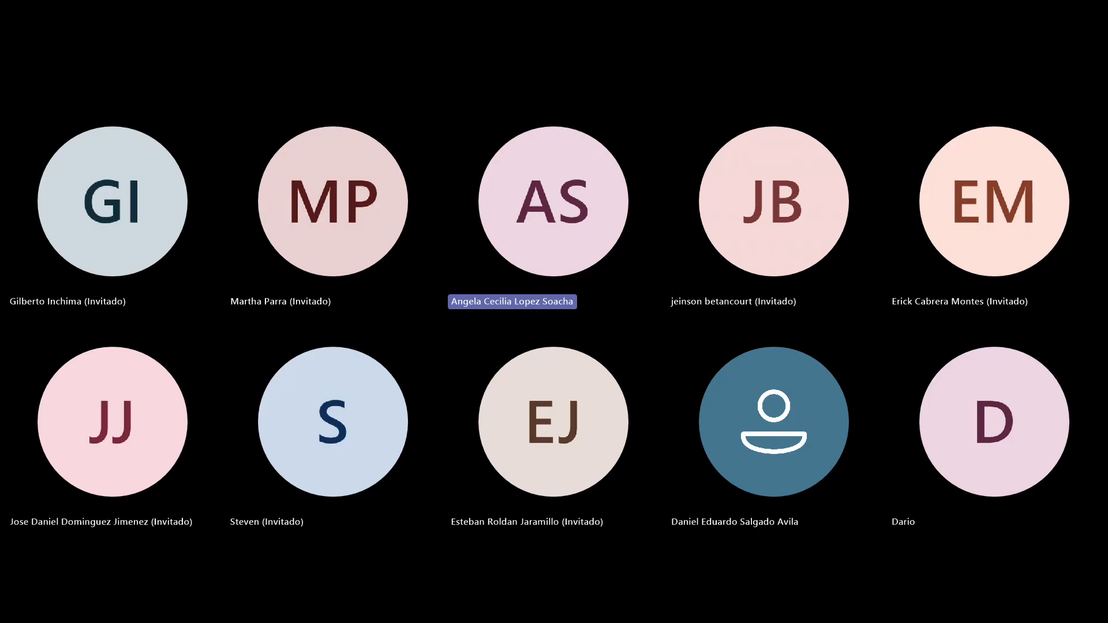